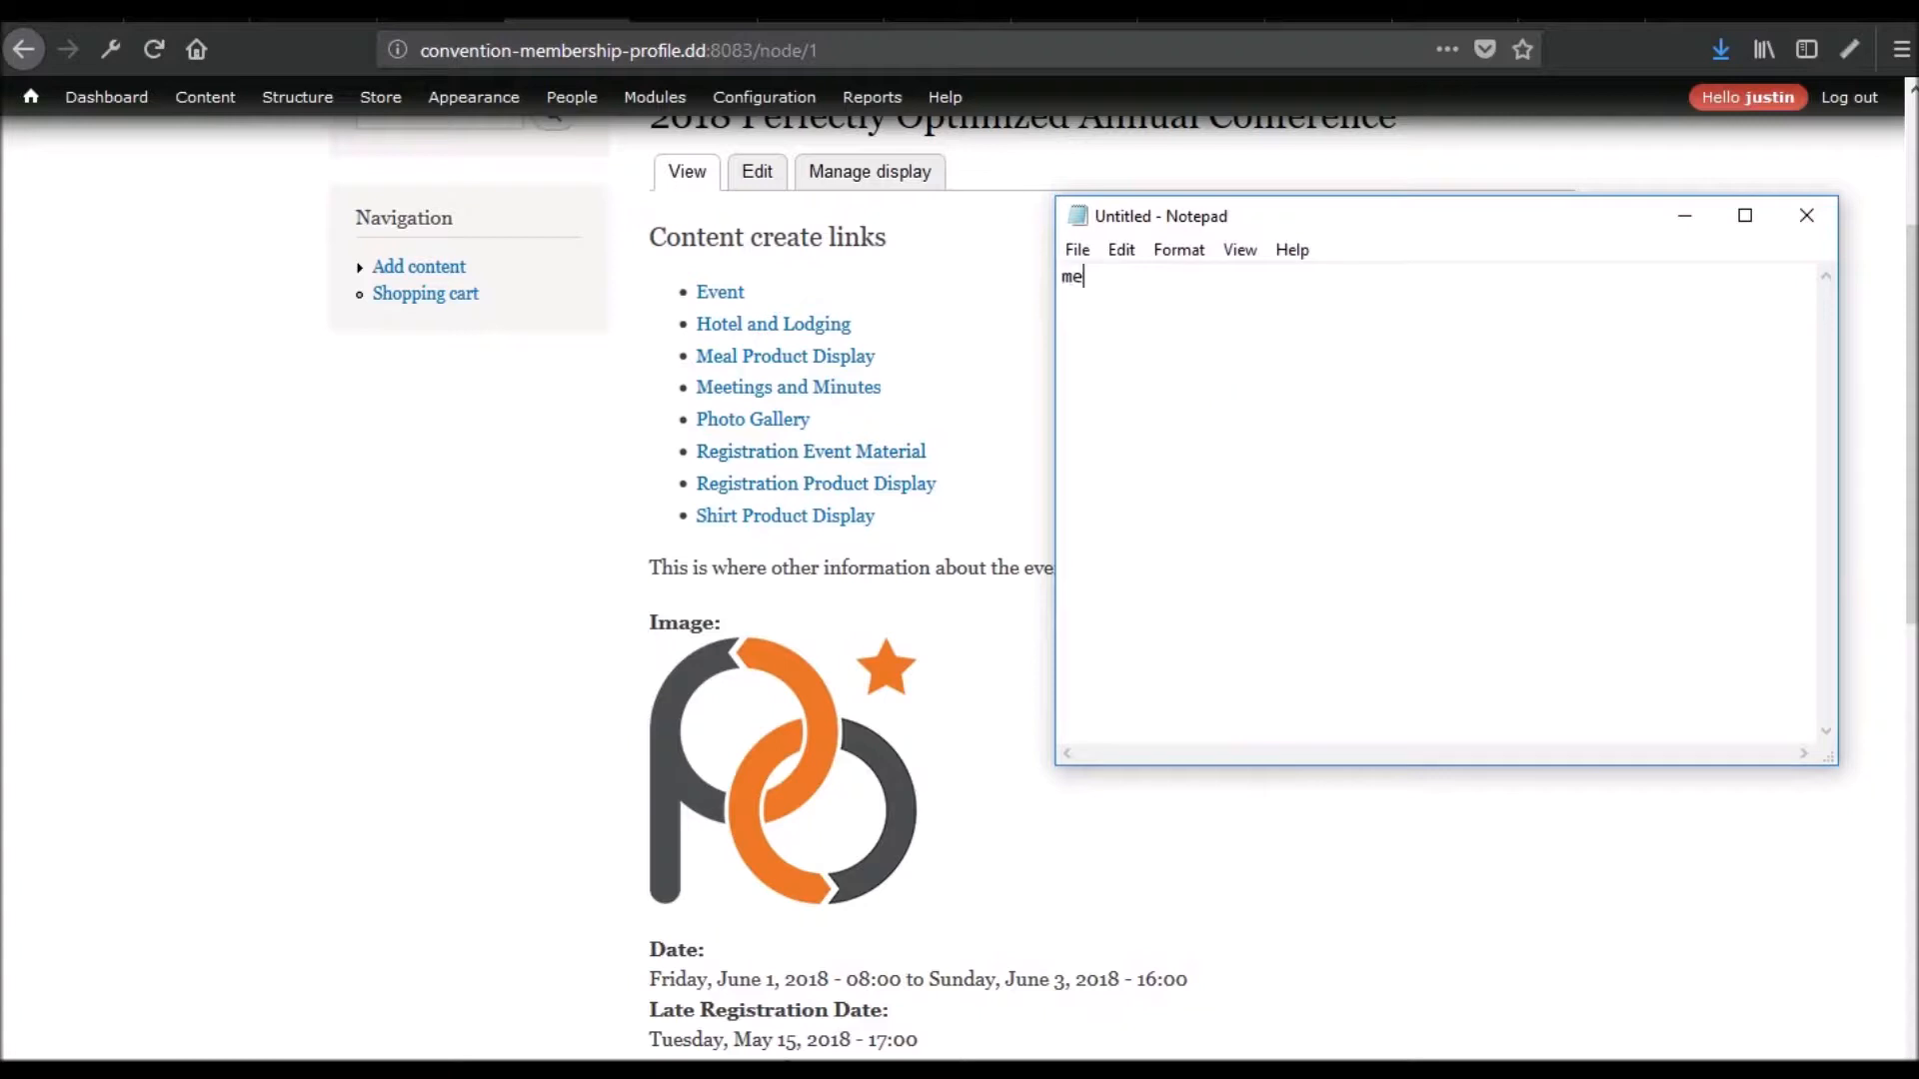
# Write the heading "Meal Day" in the note with the values 1 and 2 on separate lines below it
pyautogui.press('BackSpace')
pyautogui.press('BackSpace')
pyautogui.press('BackSpace')
pyautogui.write('eal Day')
pyautogui.press('Return')
pyautogui.write('1')
pyautogui.press('Return')
pyautogui.write('2')
pyautogui.press('Return')
pyautogui.press('Return')
# Add a "Meal Type" heading to the note, listing Breakfast, Lunch and Dinner on separate lines below it
pyautogui.write('Meal Time')
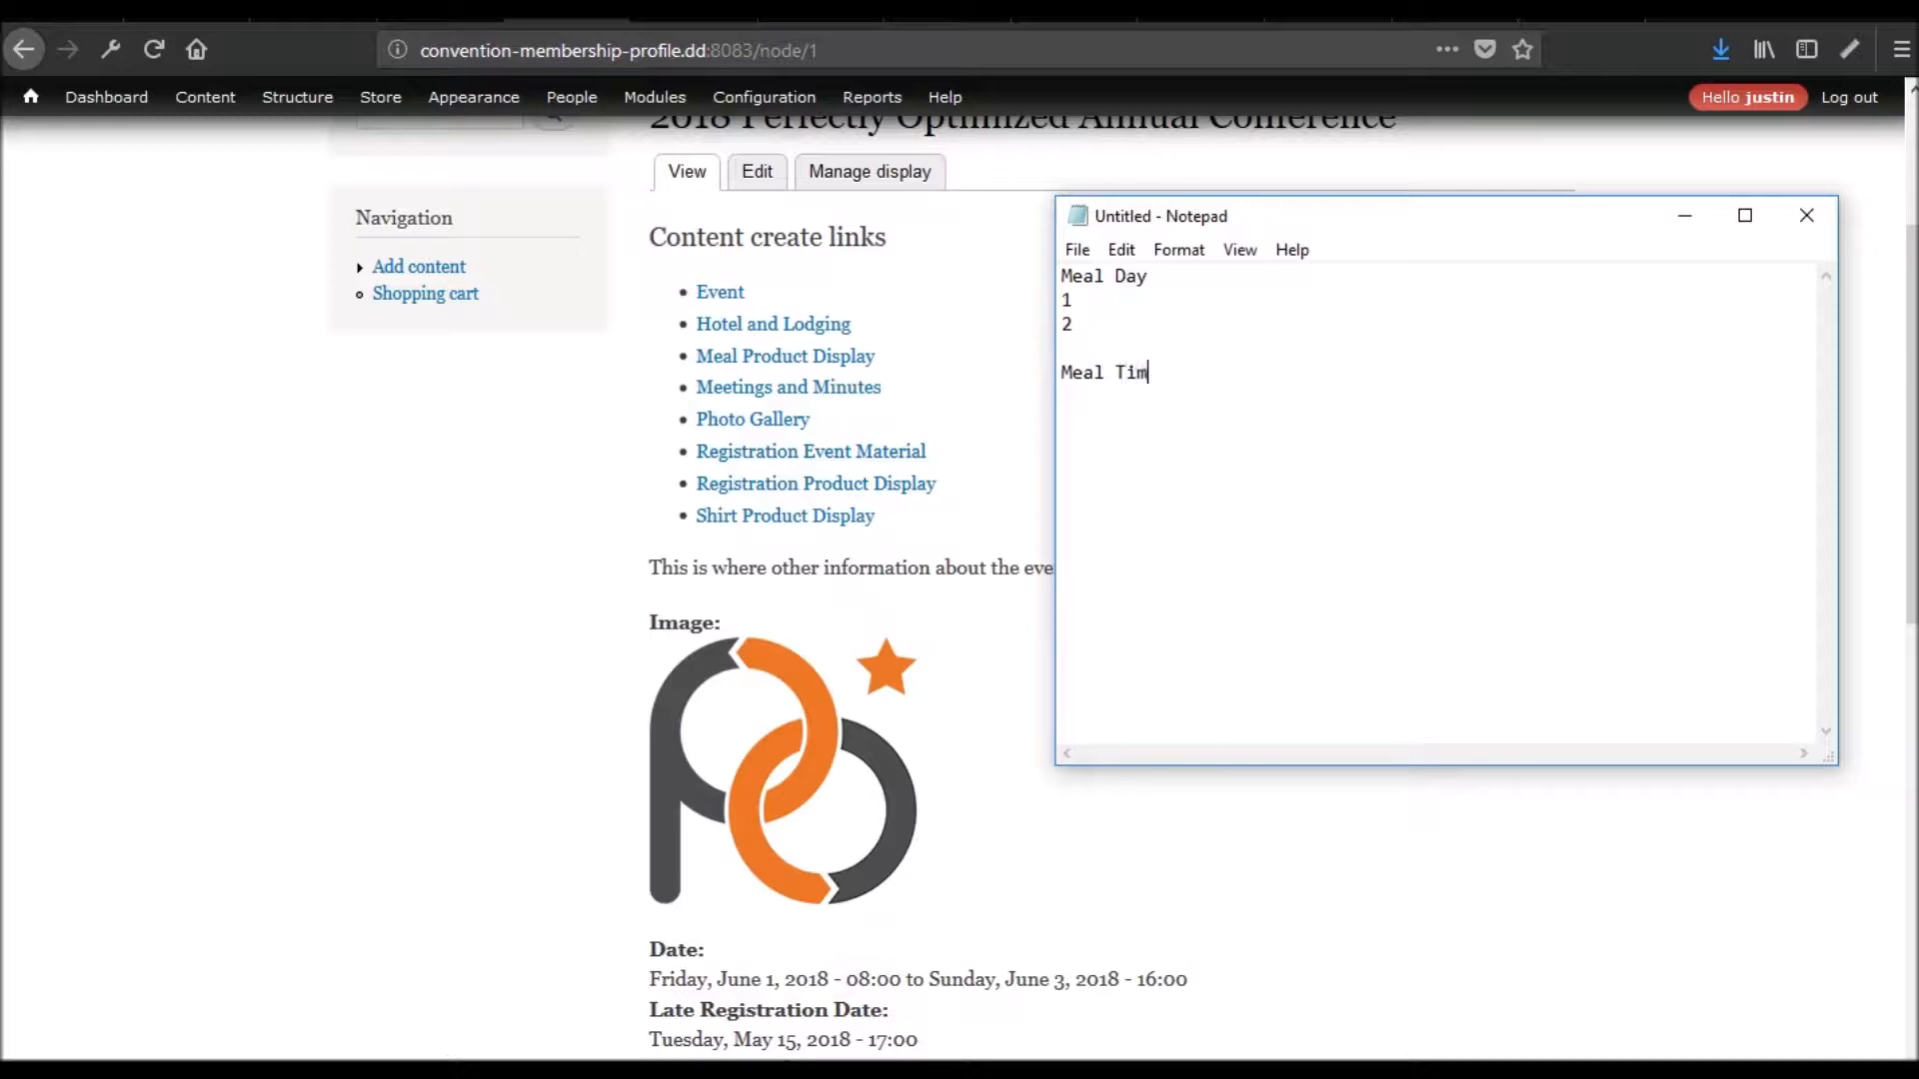
pyautogui.press('BackSpace')
pyautogui.press('BackSpace')
pyautogui.press('BackSpace')
pyautogui.write('ype')
pyautogui.press('Return')
pyautogui.write('Breakfast')
pyautogui.press('Return')
pyautogui.write('Lunch')
pyautogui.press('Return')
pyautogui.write('Din')
pyautogui.write('er')
pyautogui.press('BackSpace')
pyautogui.press('BackSpace')
pyautogui.write('ner')
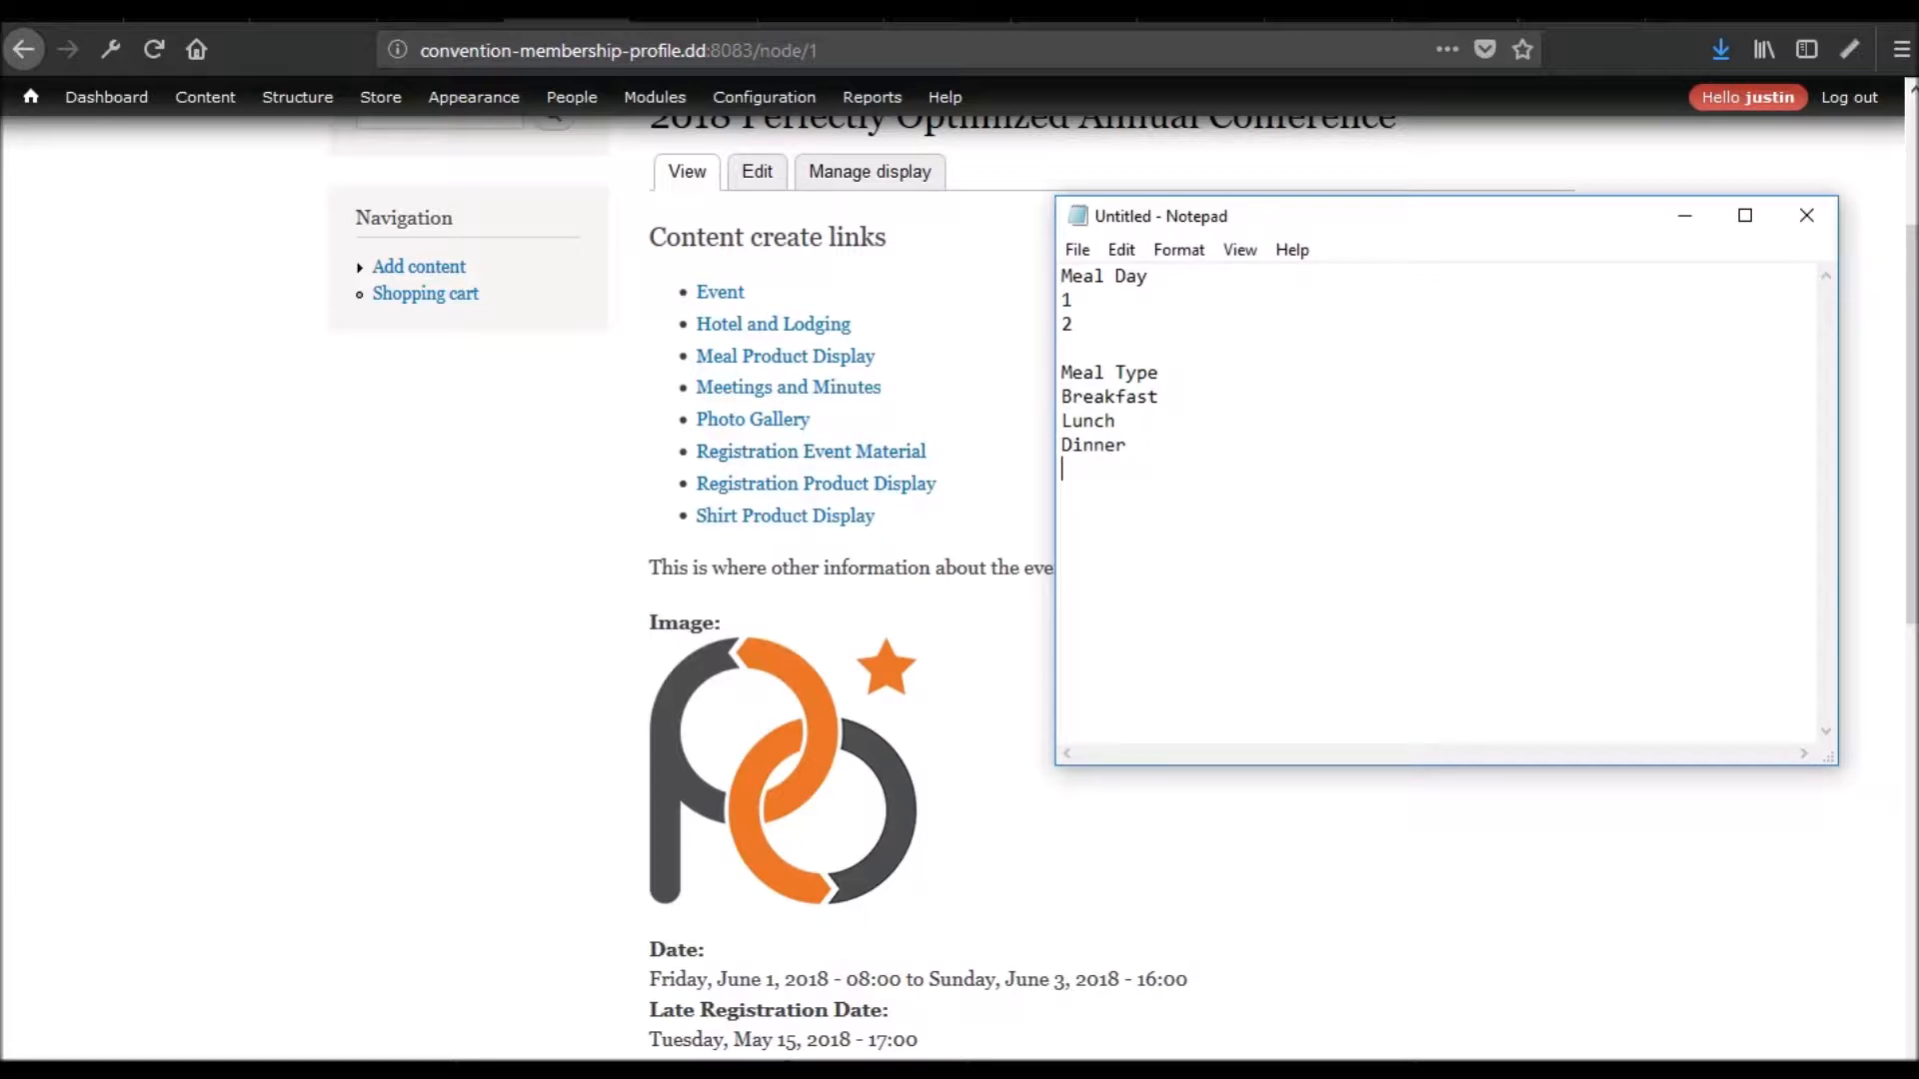
pyautogui.press('Return')
pyautogui.click(737, 1068)
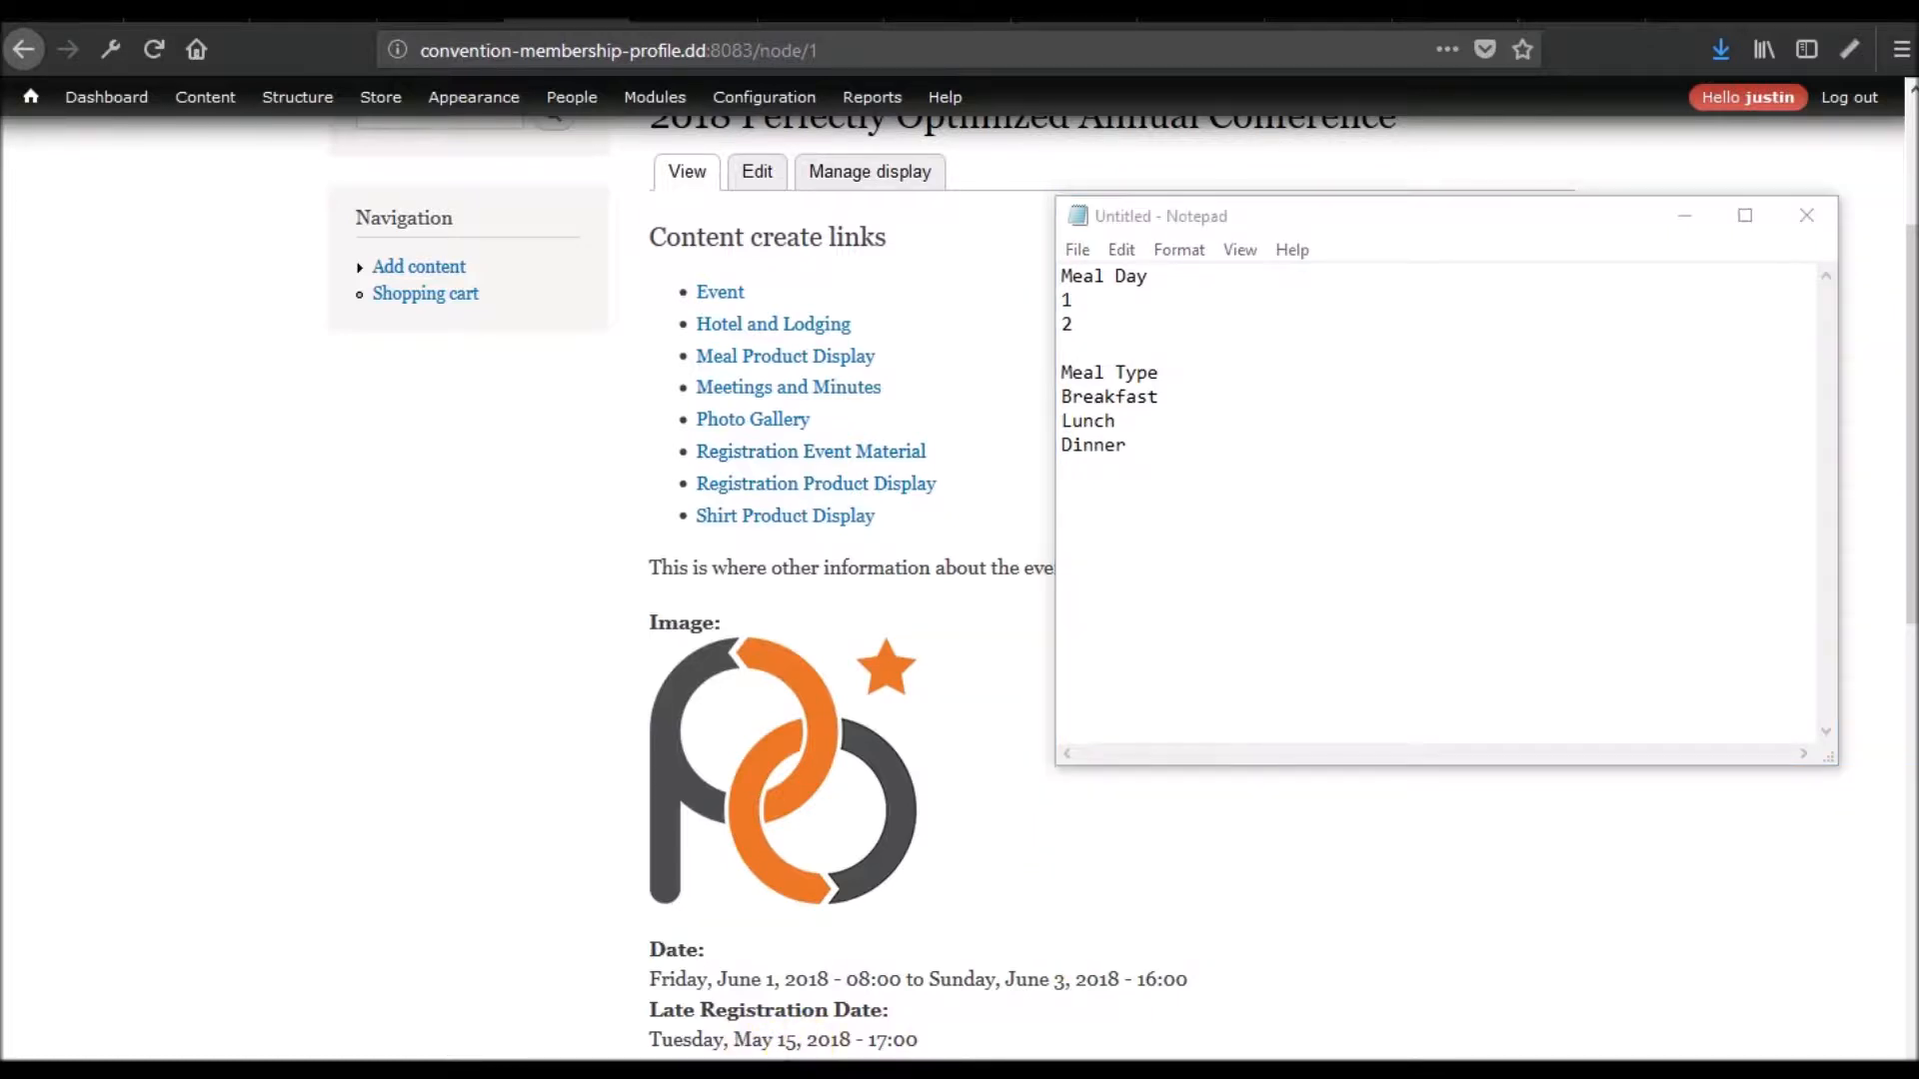
pyautogui.click(1206, 507)
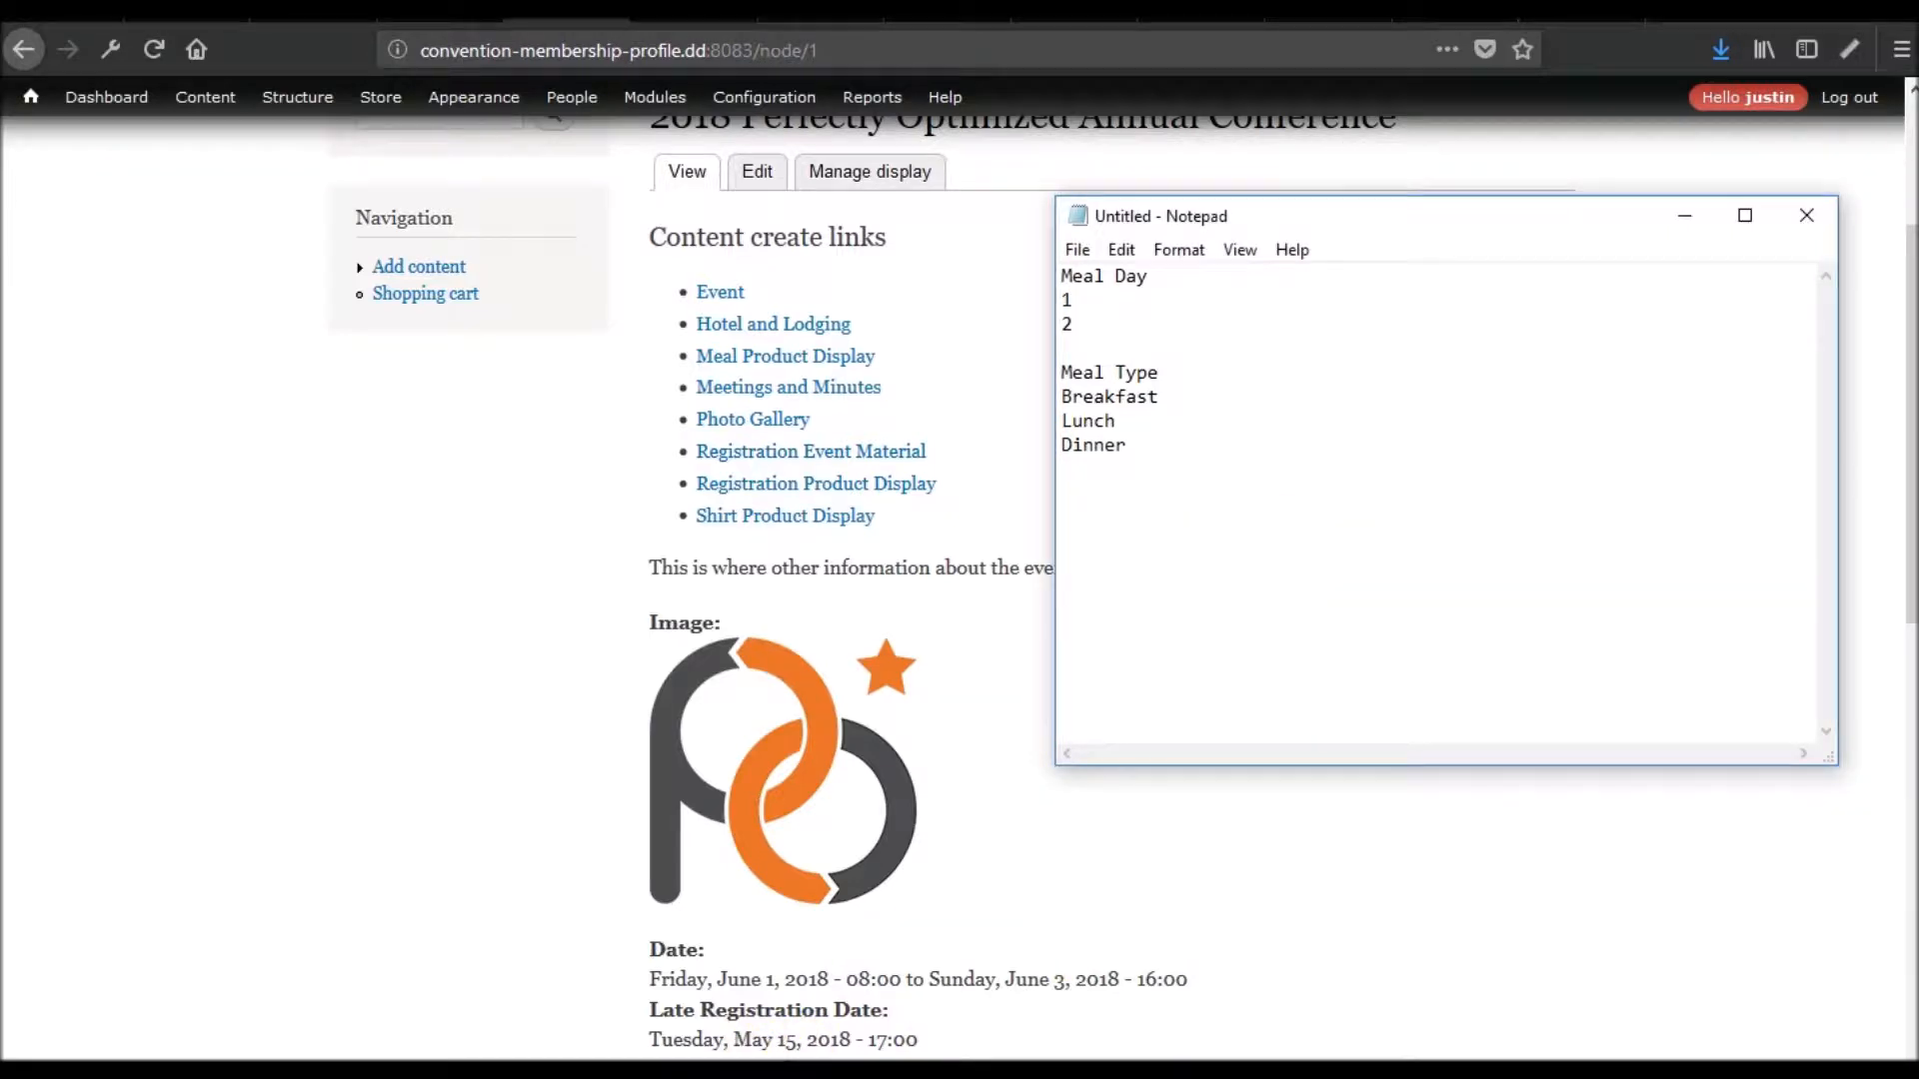
# Add a "Meal Food Type" heading to the note, listing Chicken and Beef on separate lines below it
pyautogui.press('Return')
pyautogui.write('Meal Food Type')
pyautogui.press('Return')
pyautogui.write('Chicken')
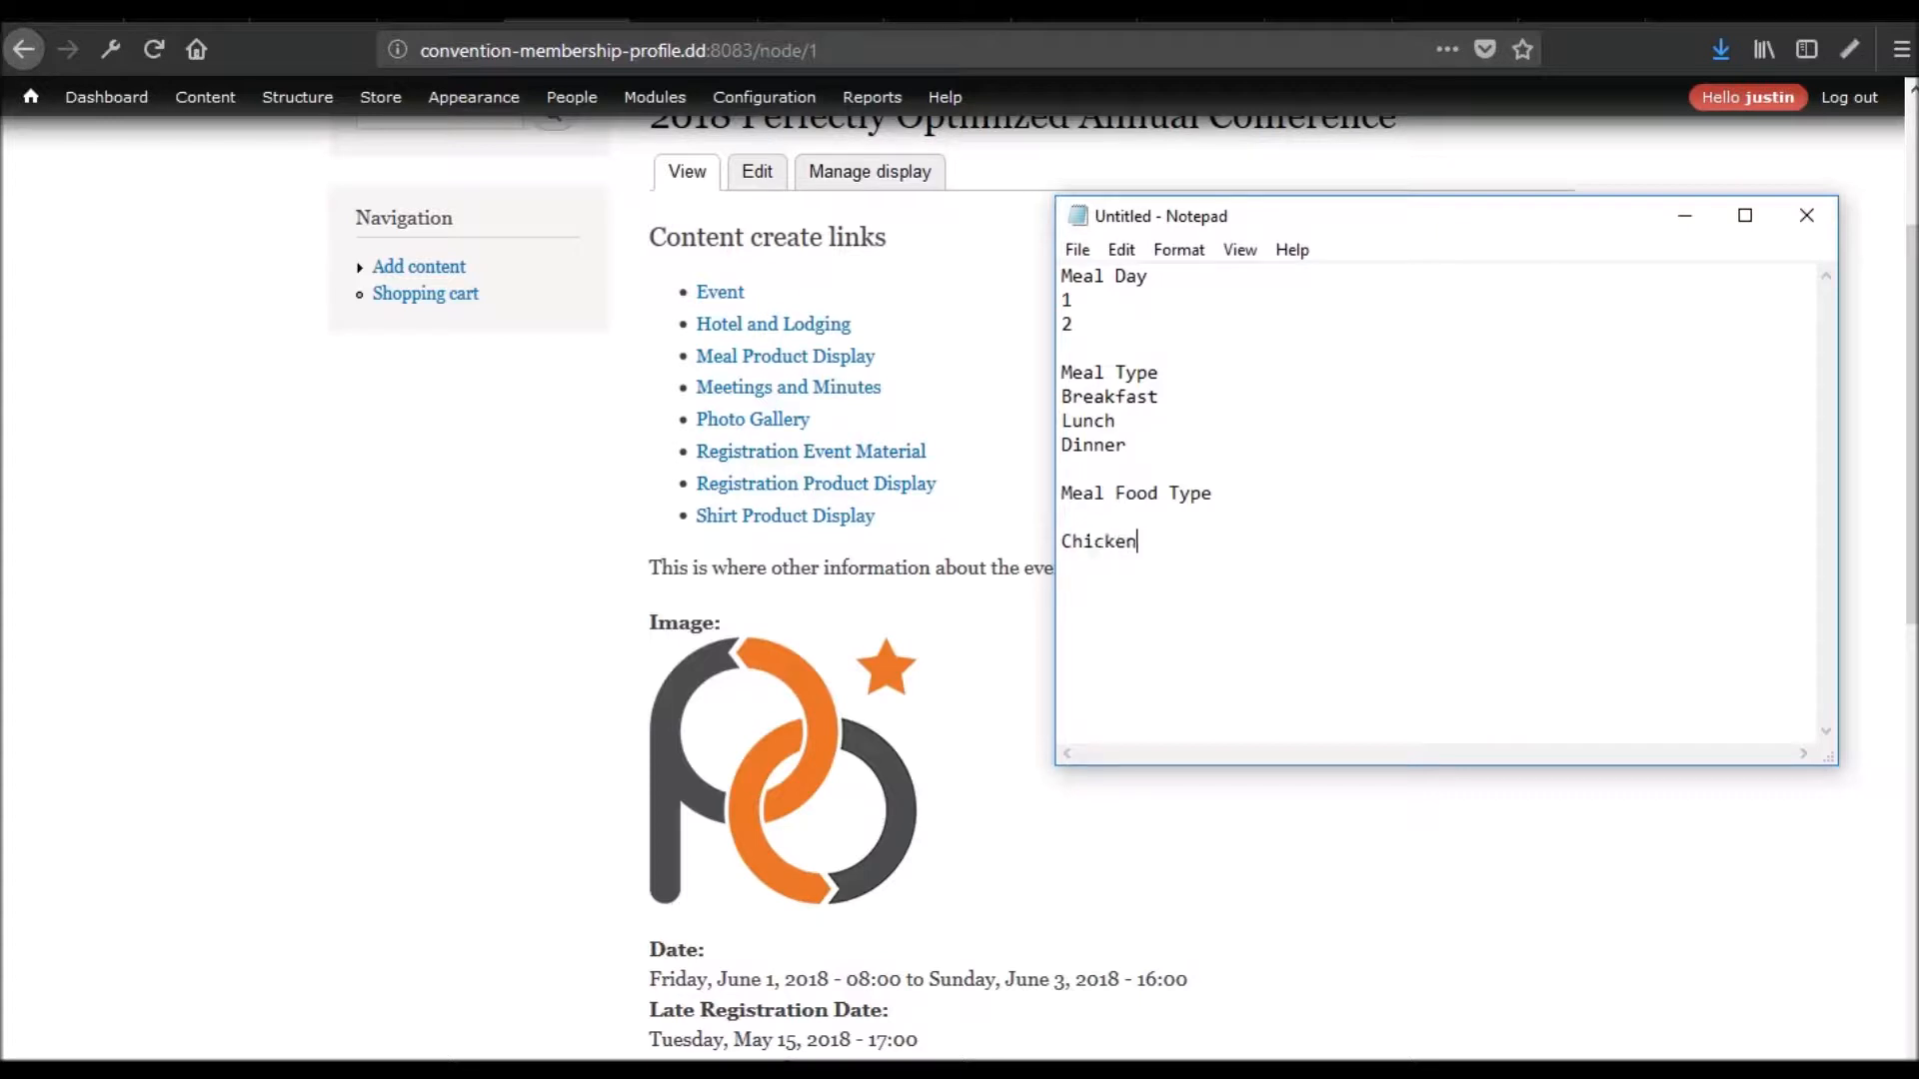
pyautogui.press('Return')
pyautogui.write('Beef')
# Insert a blank line below both the "Meal Type" and the "Meal Day" headings in the note
pyautogui.click(1179, 372)
pyautogui.press('Return')
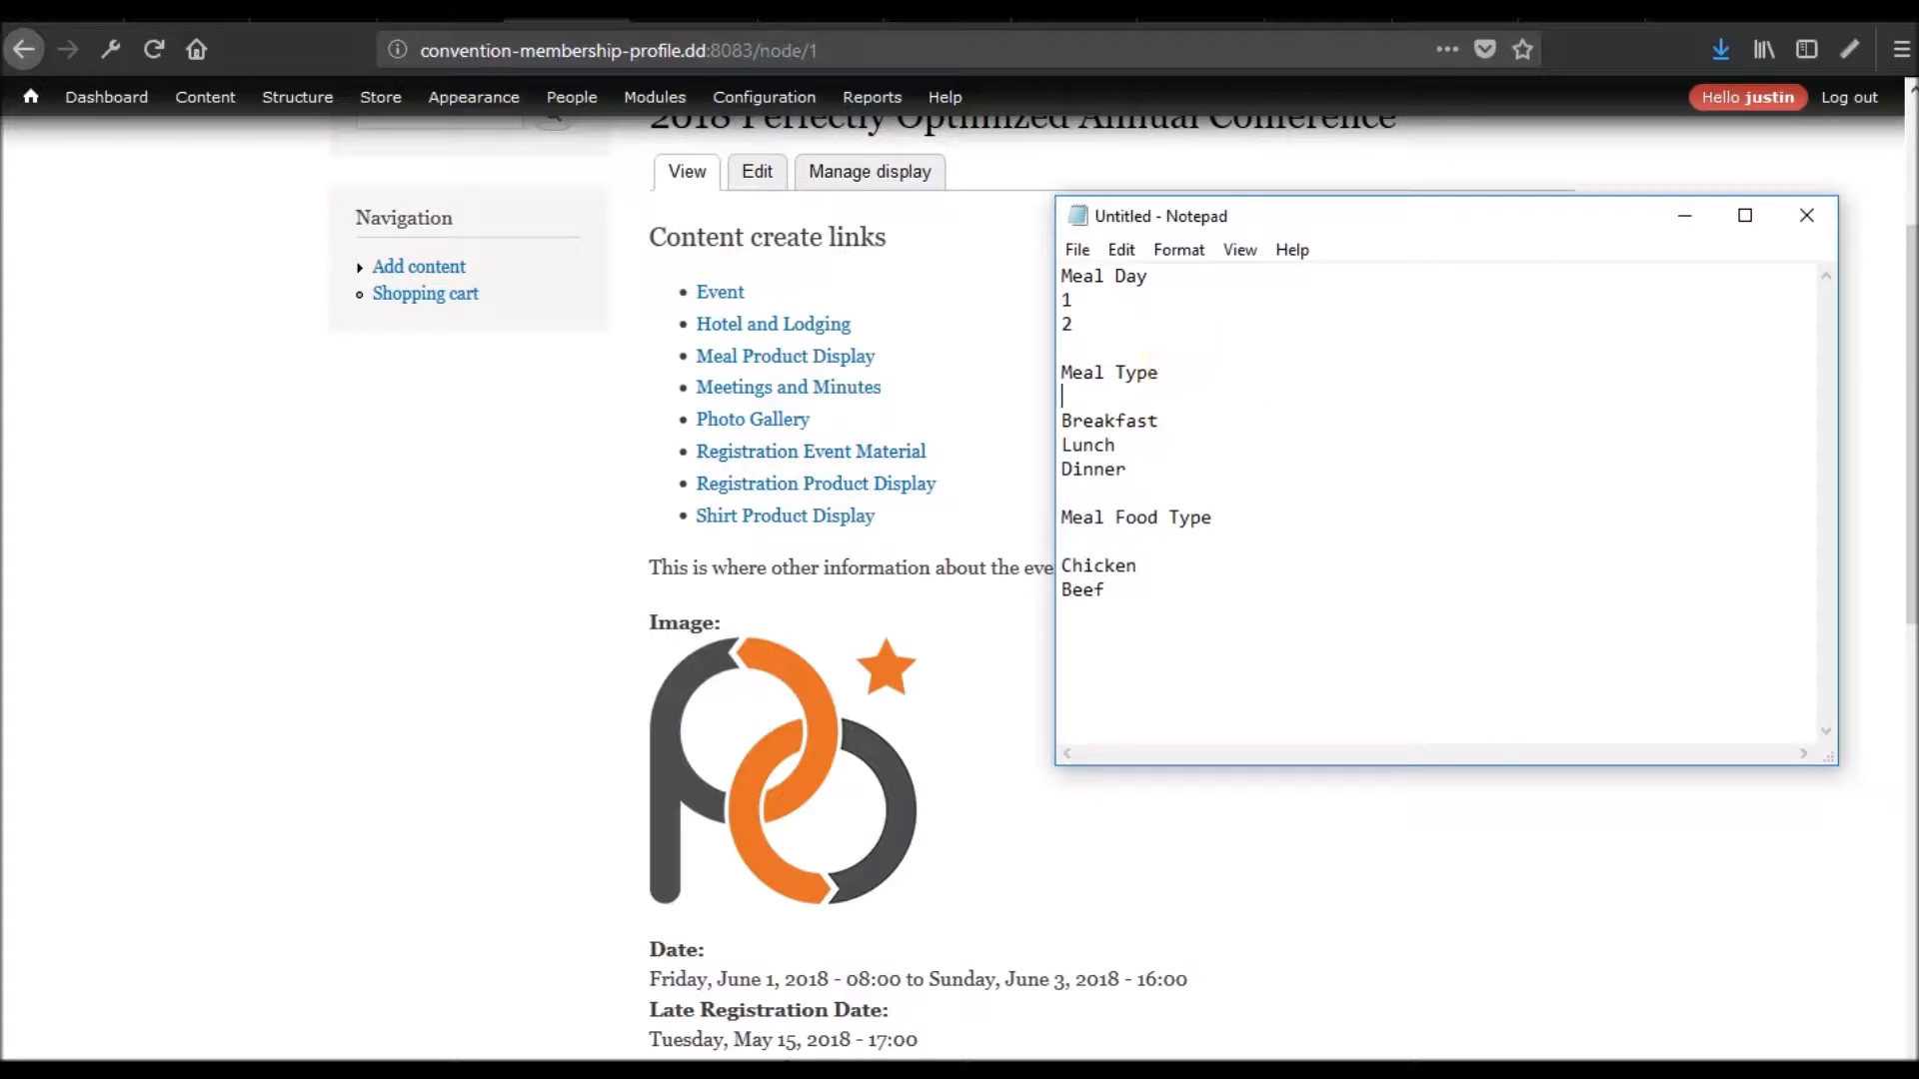
pyautogui.click(1147, 276)
pyautogui.press('Return')
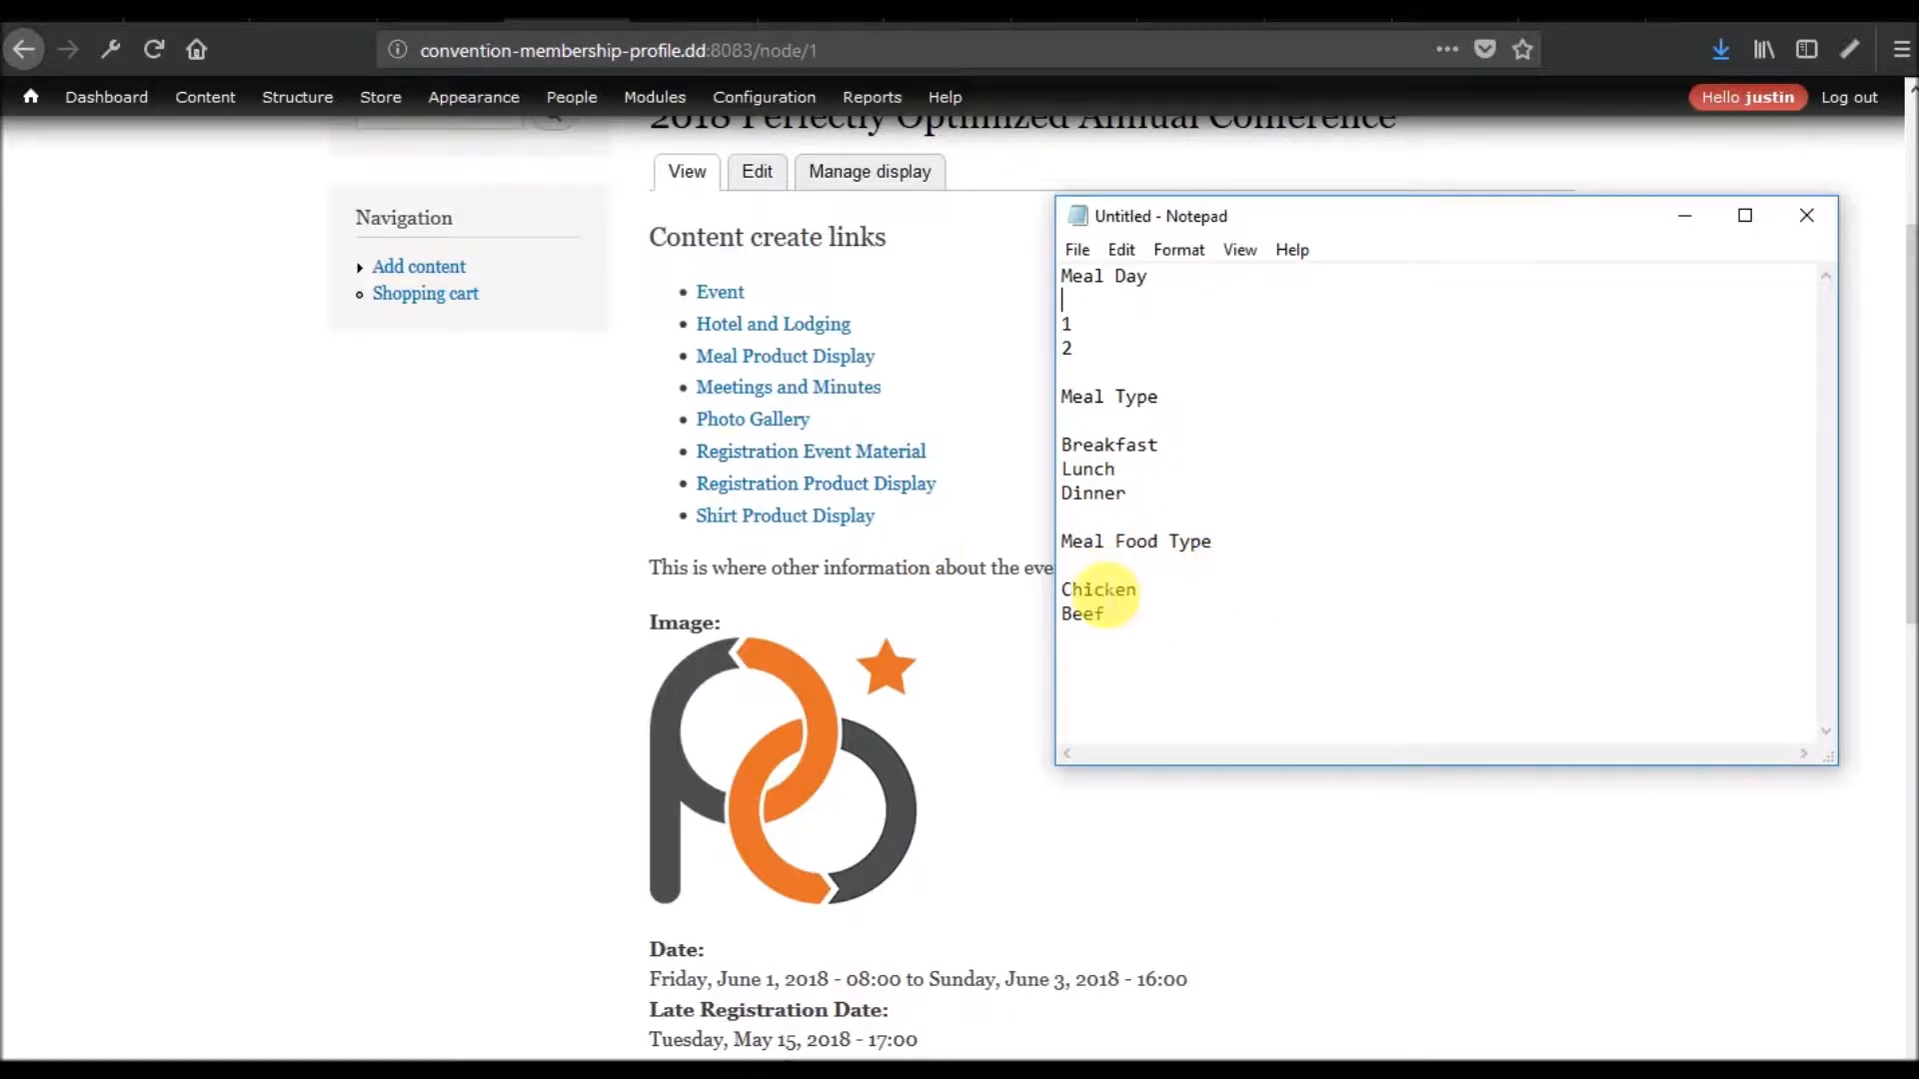
# Switch to the Drupal site in the browser and create a taxonomy vocabulary named "Meal Food Type"
pyautogui.click(530, 509)
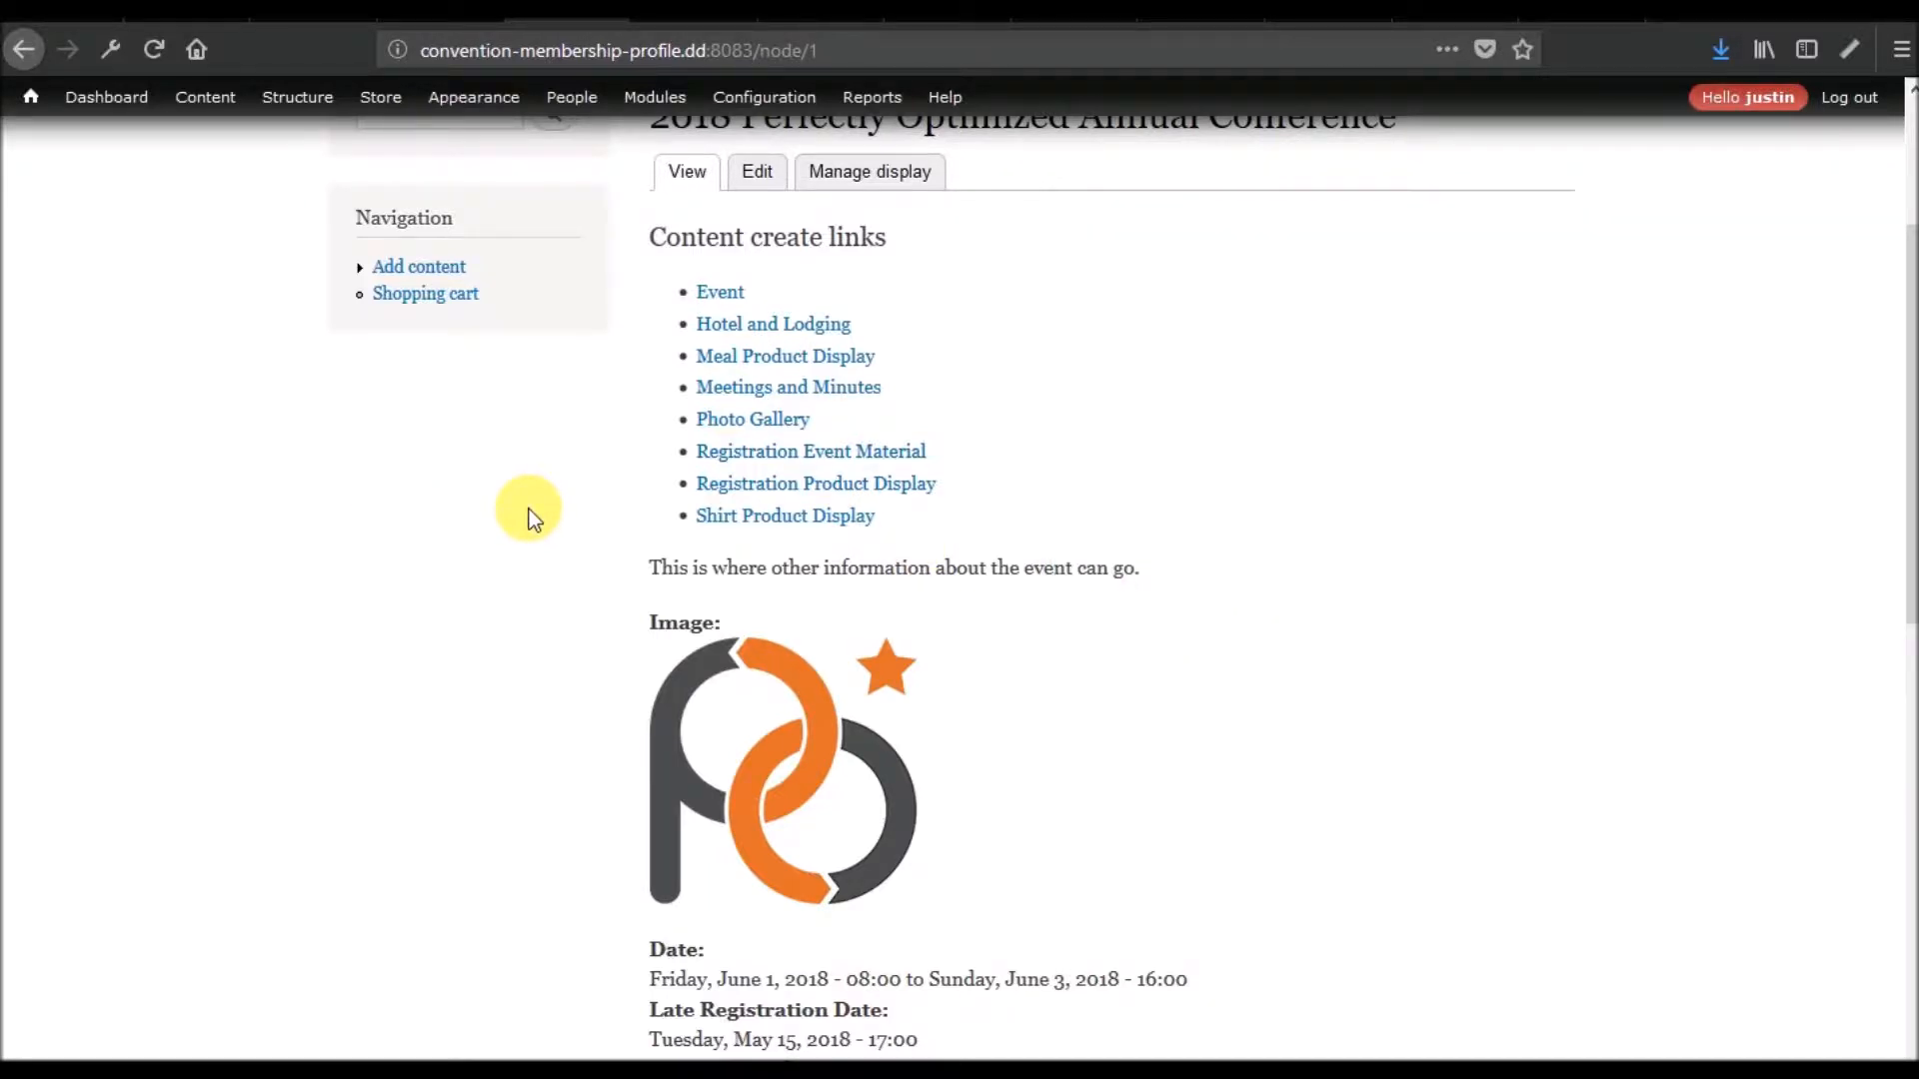
pyautogui.moveTo(297, 98)
pyautogui.moveTo(317, 400)
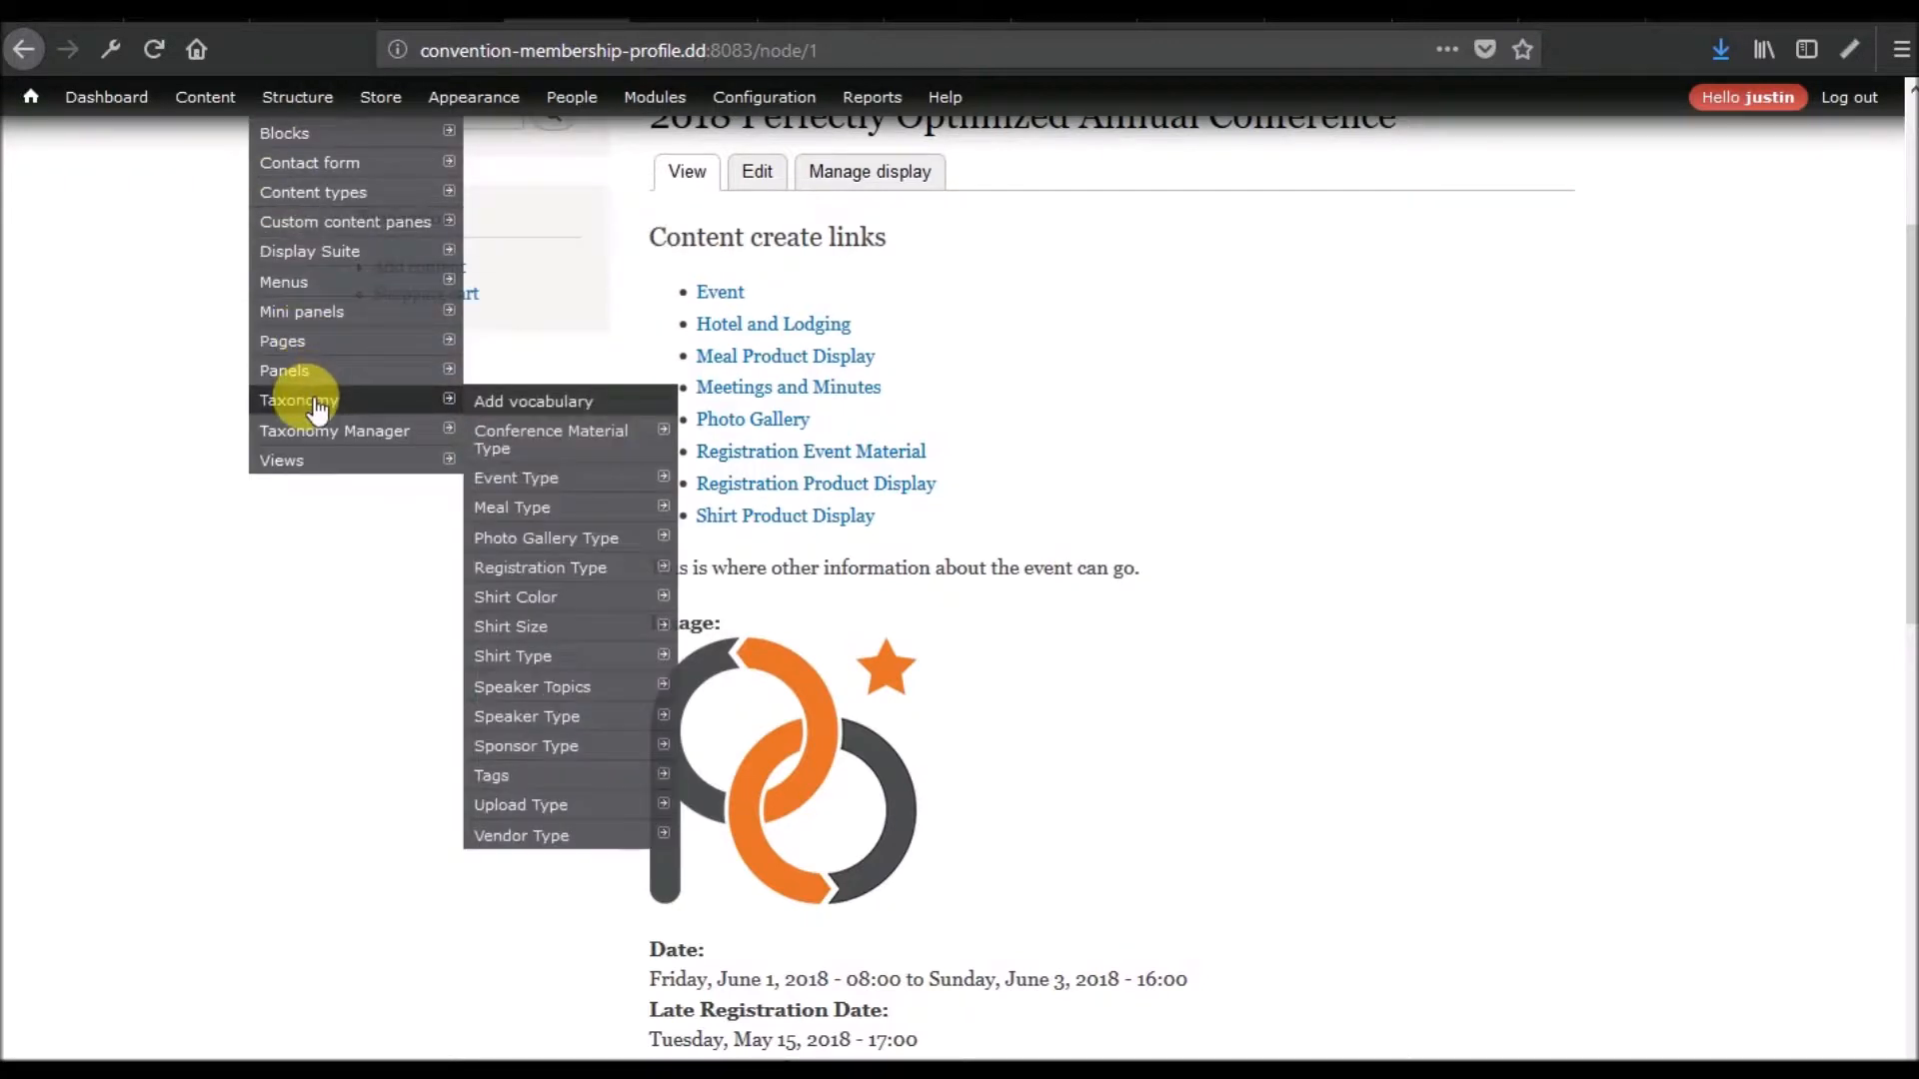
pyautogui.moveTo(556, 664)
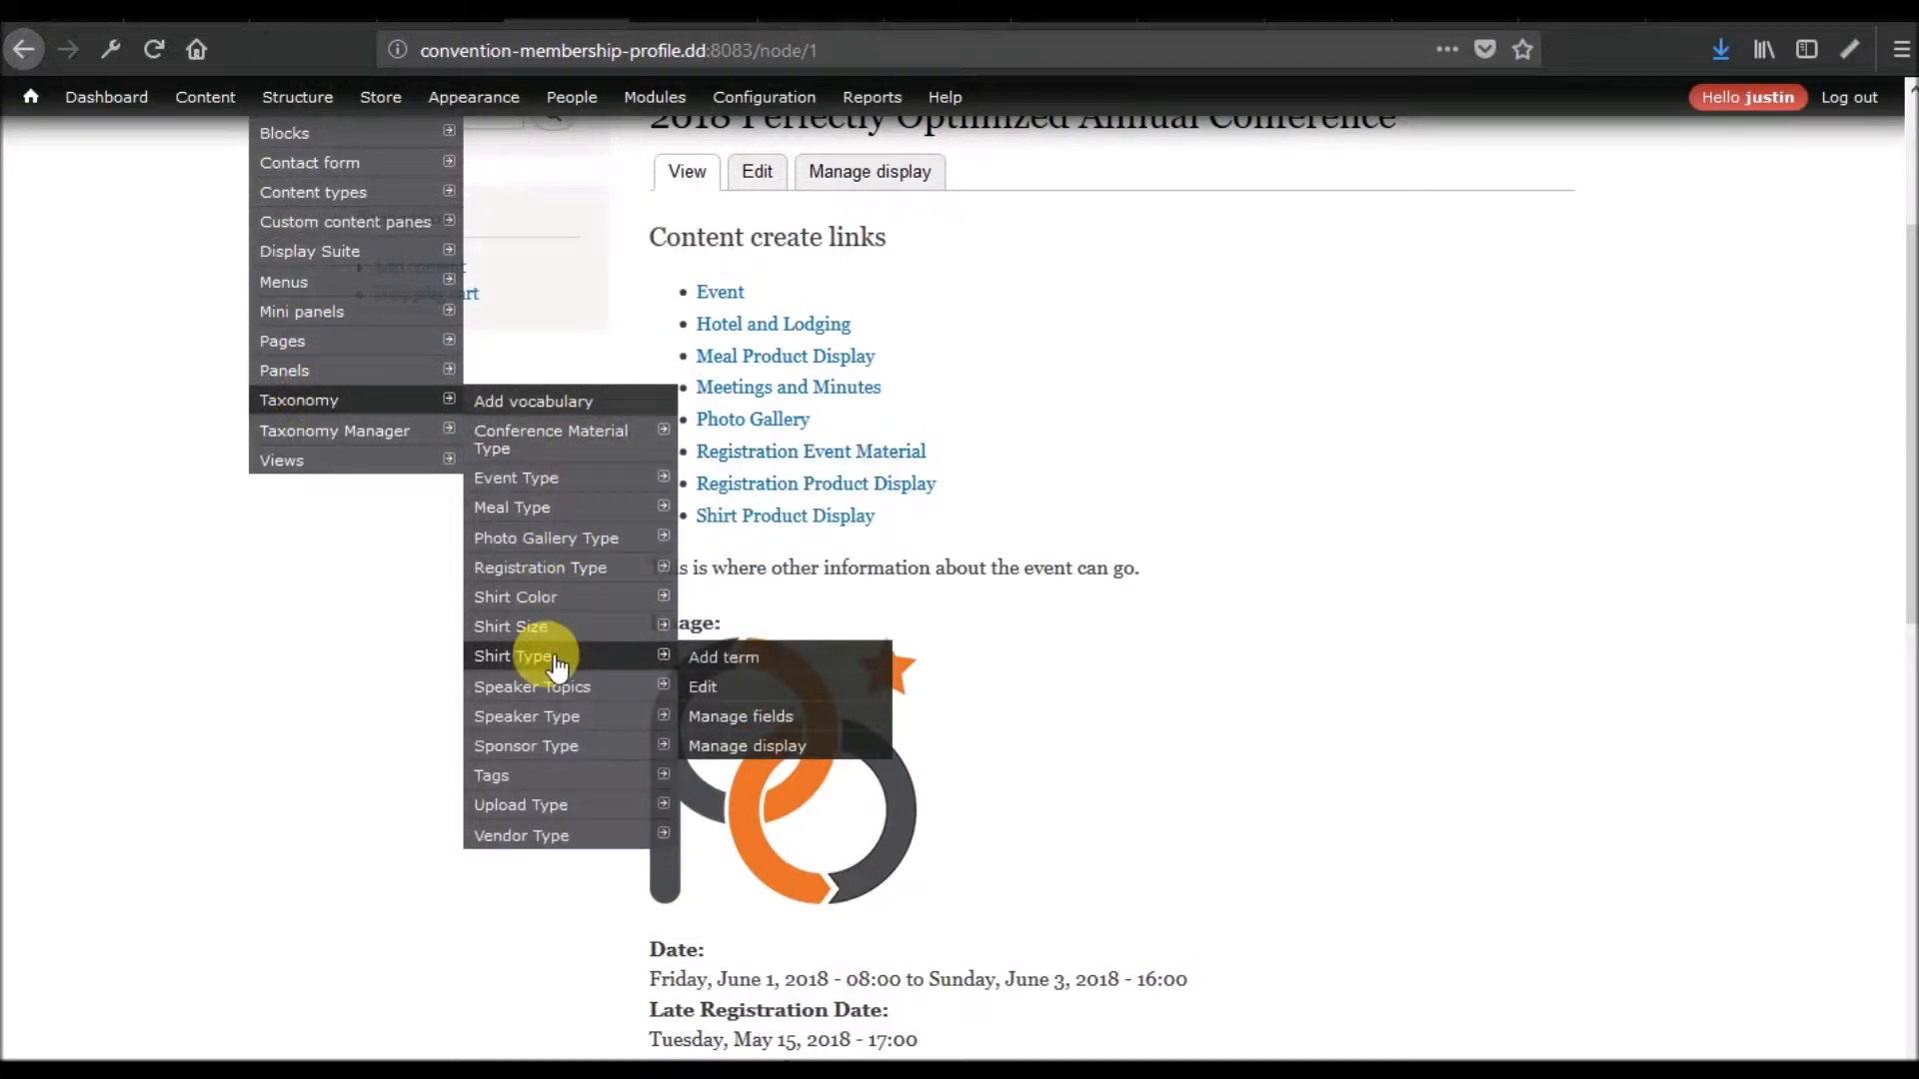
pyautogui.moveTo(544, 523)
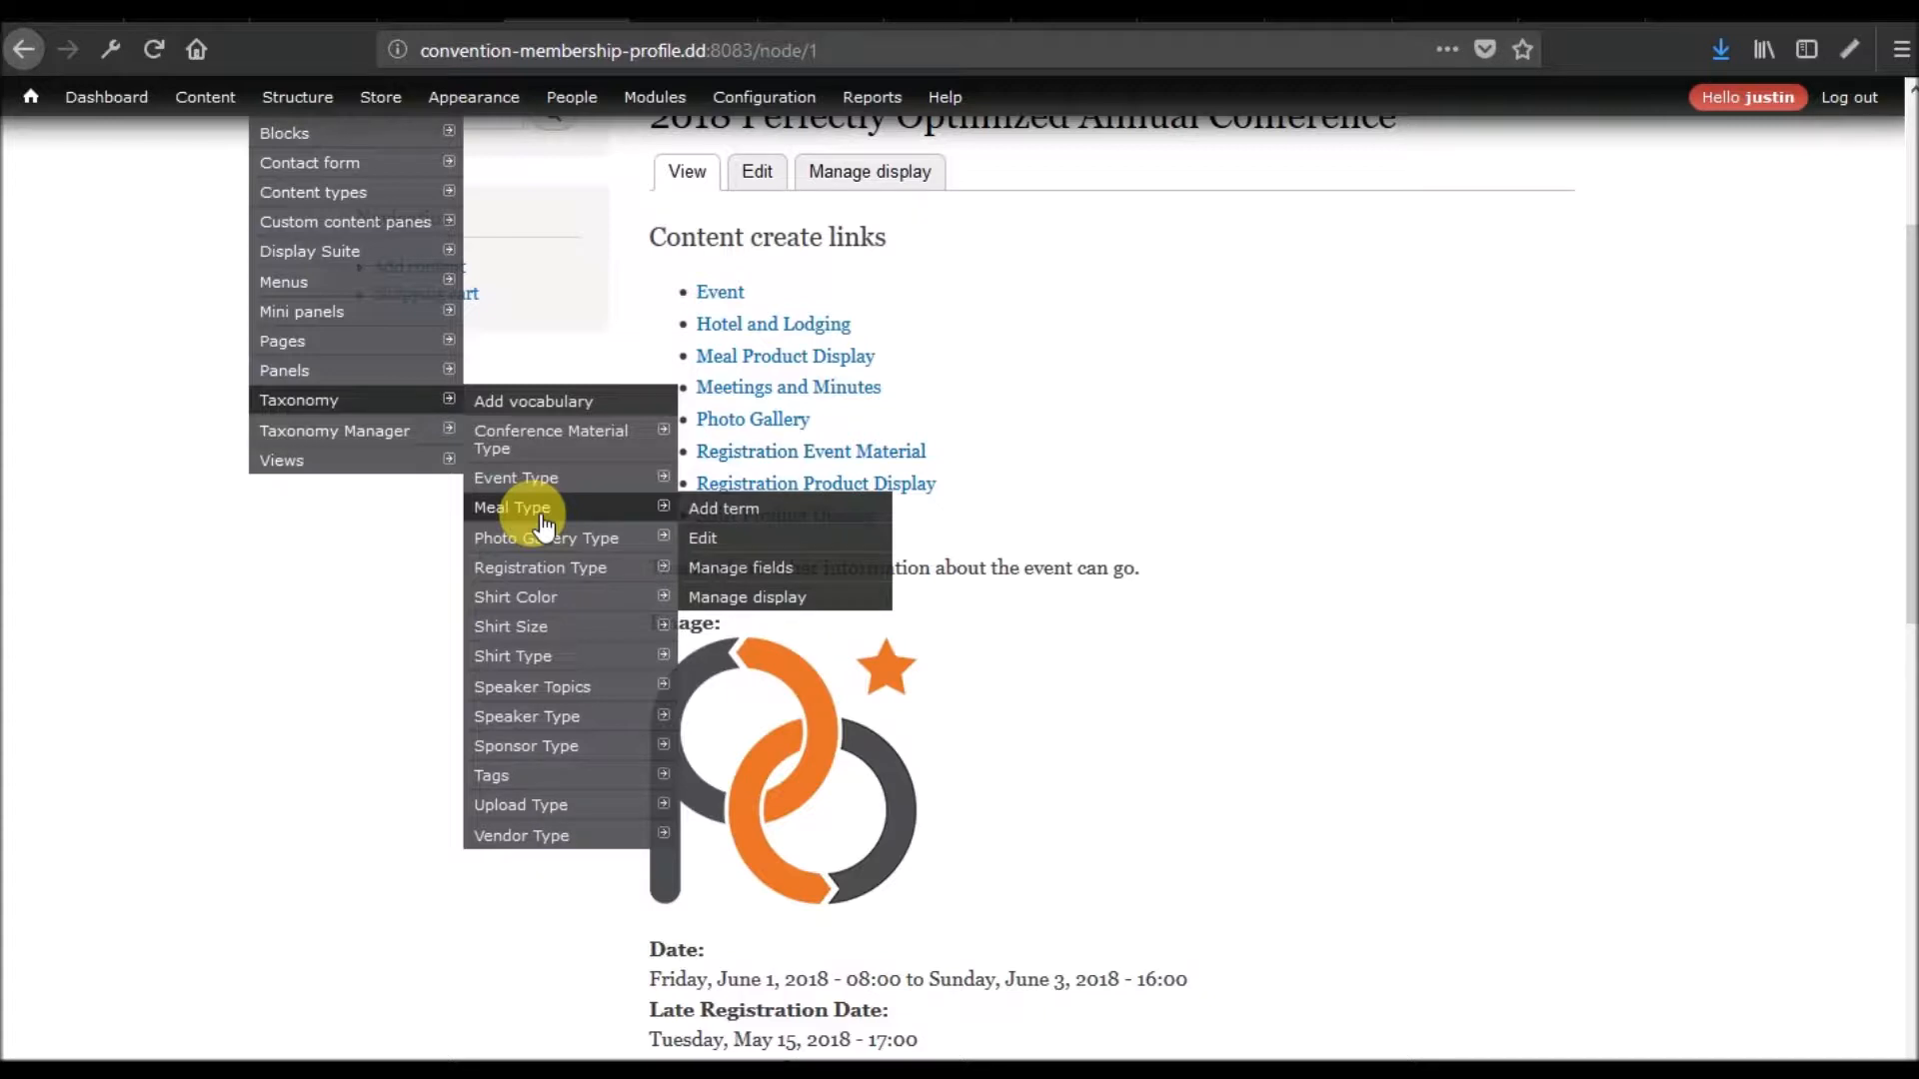
pyautogui.click(545, 403)
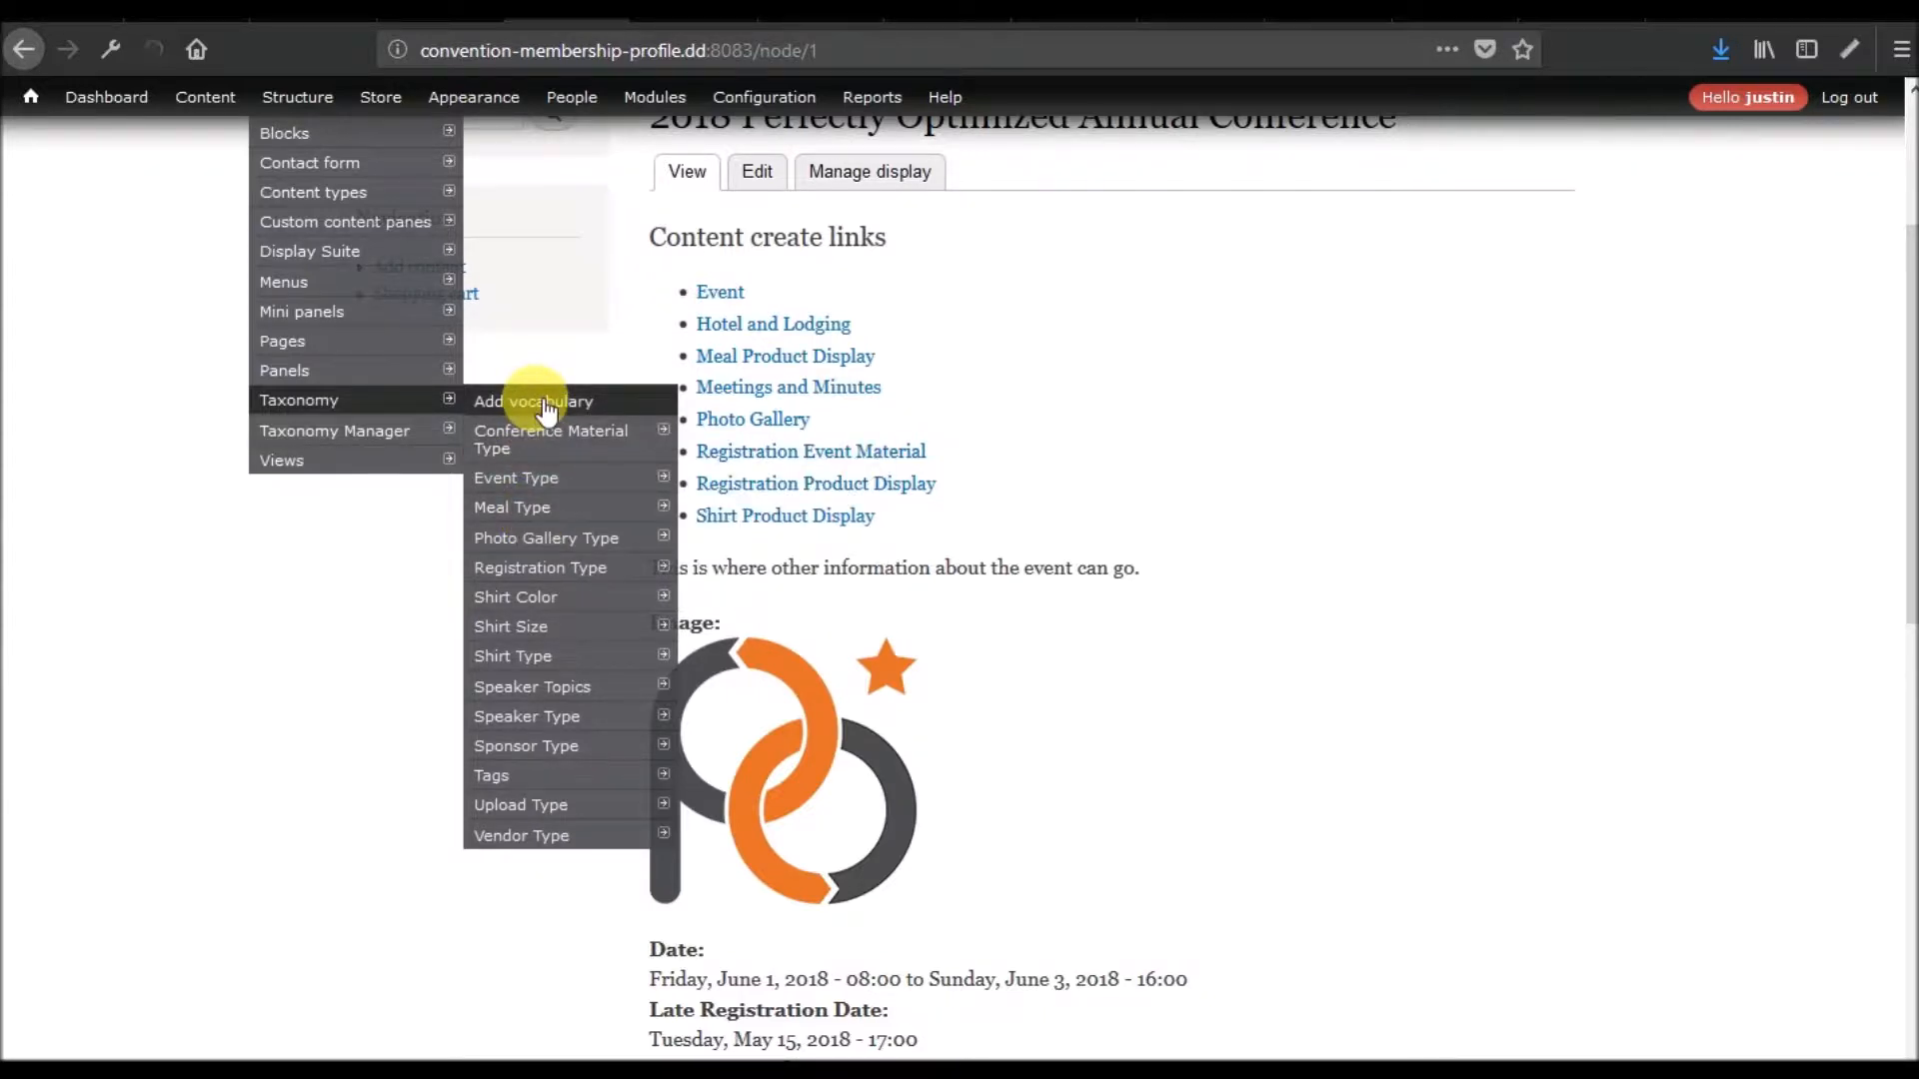
pyautogui.click(436, 297)
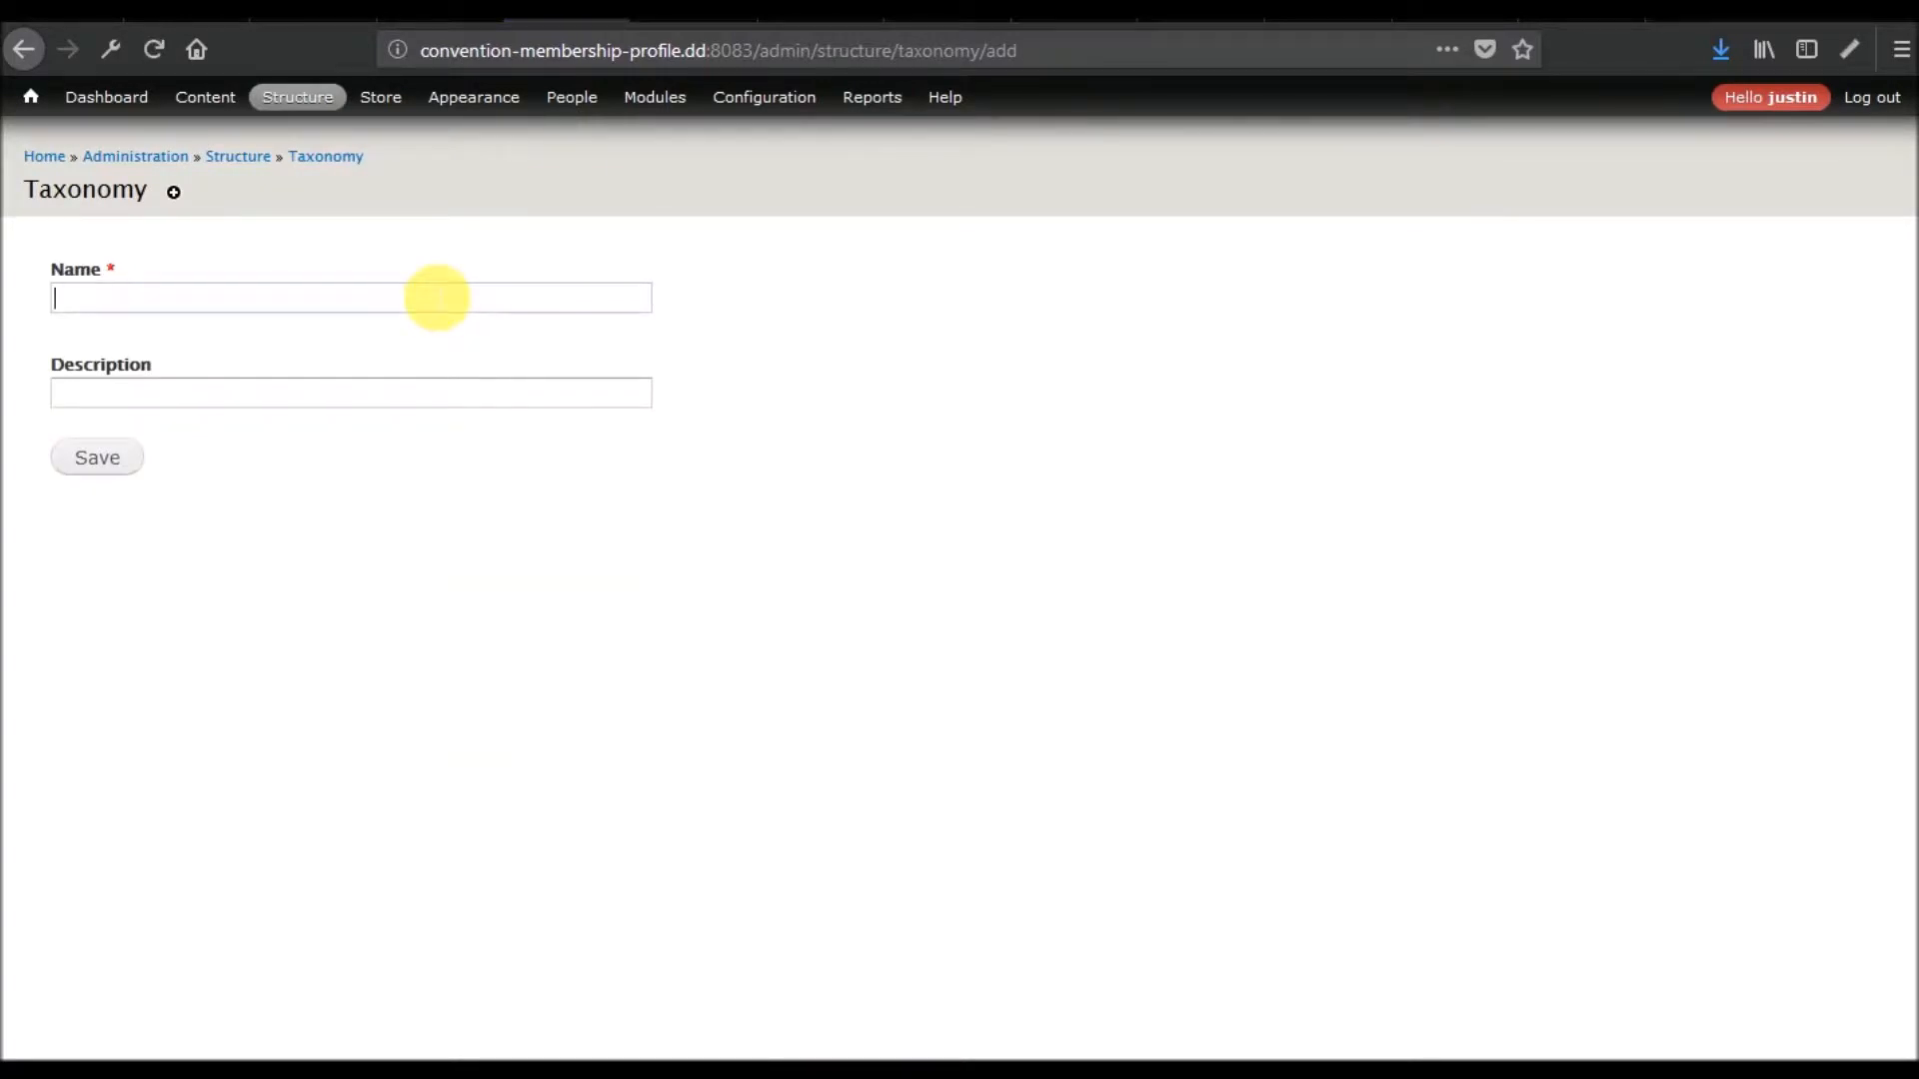
pyautogui.write('Meal F')
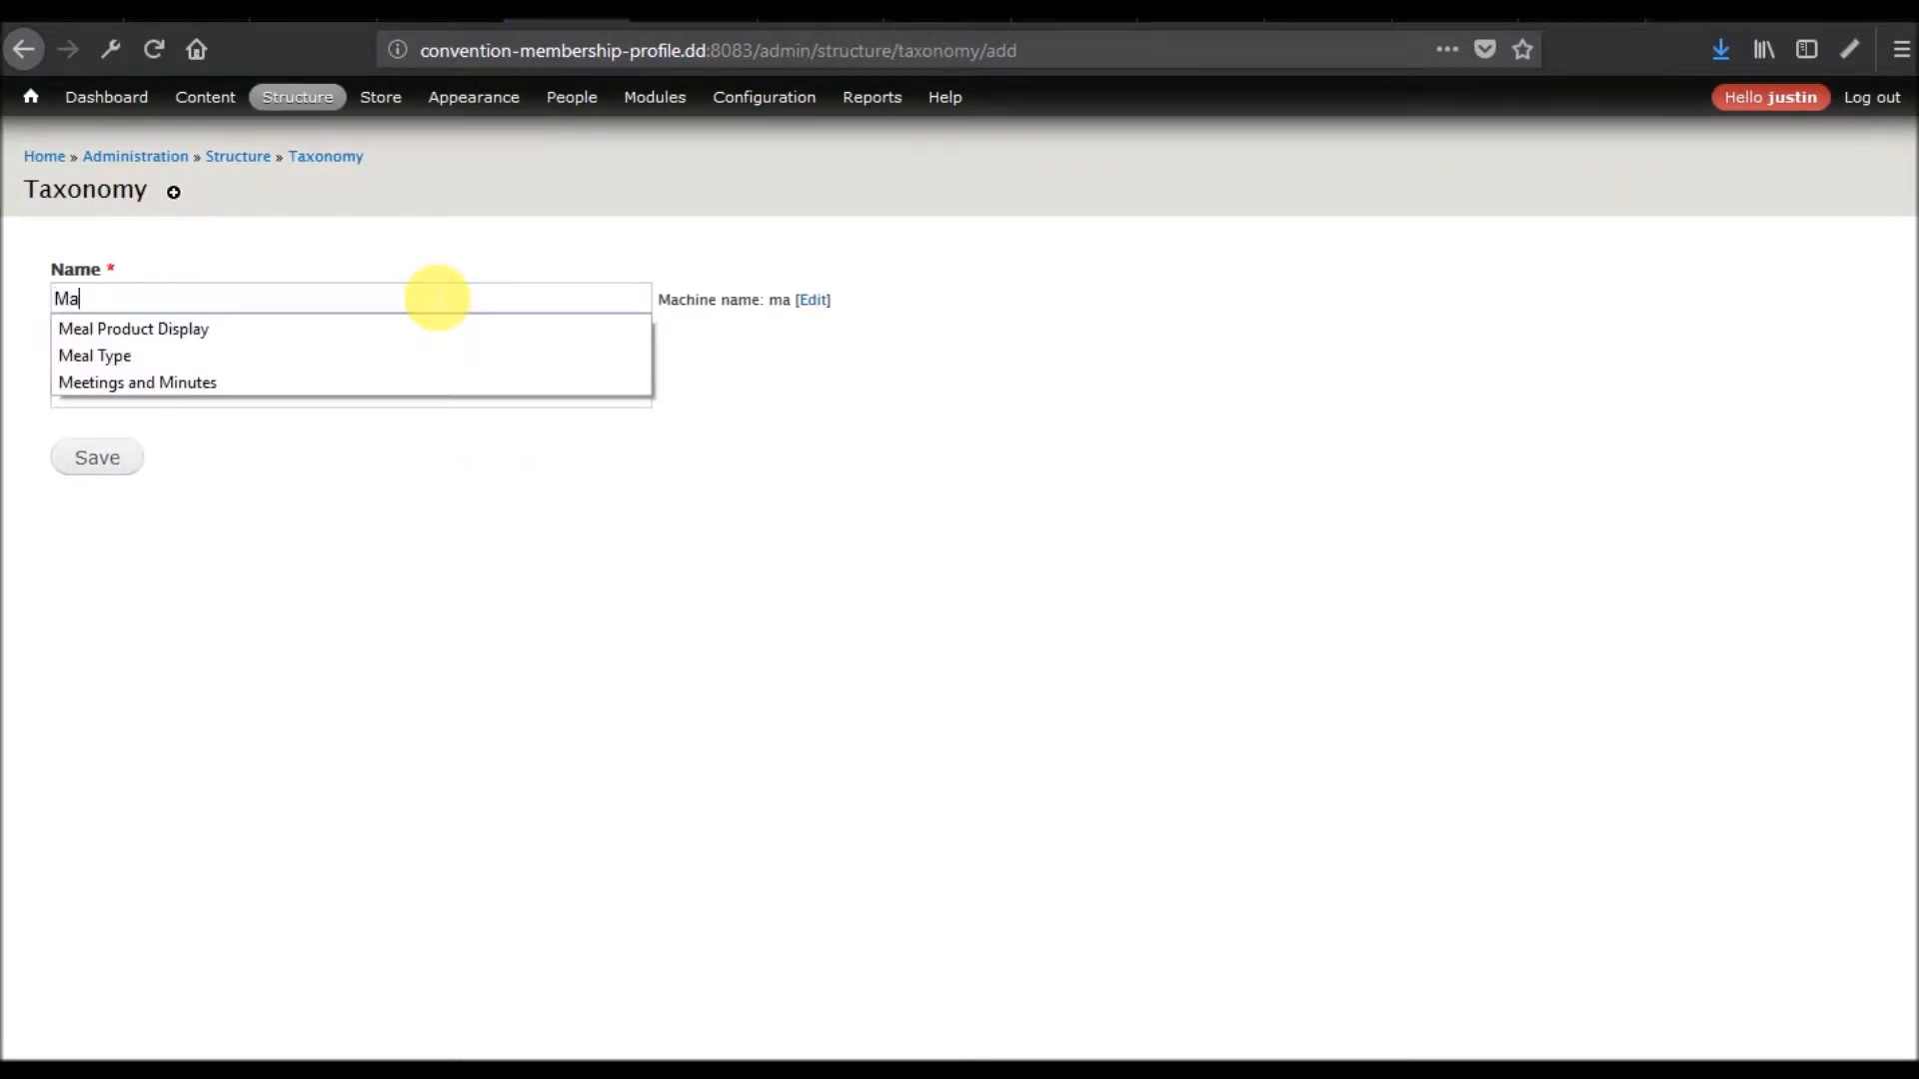
pyautogui.write('ood Type')
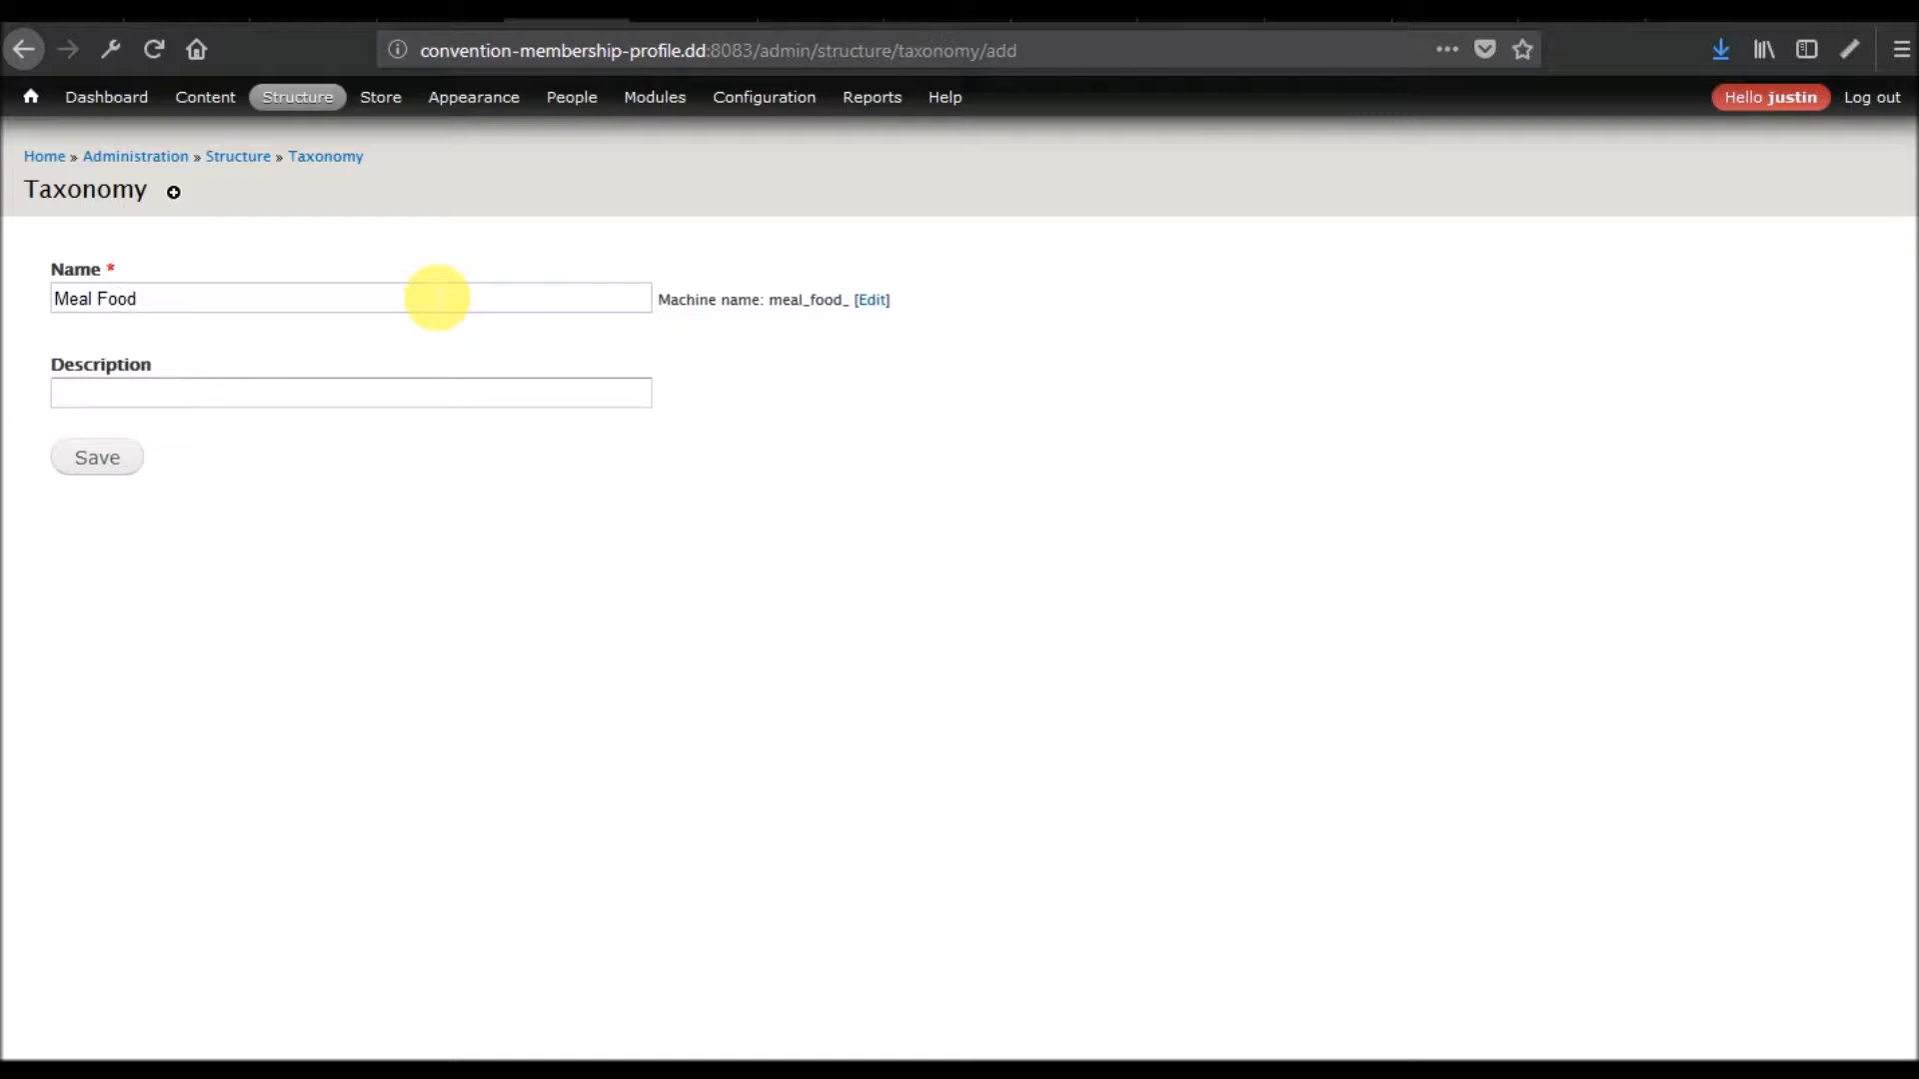
pyautogui.click(114, 462)
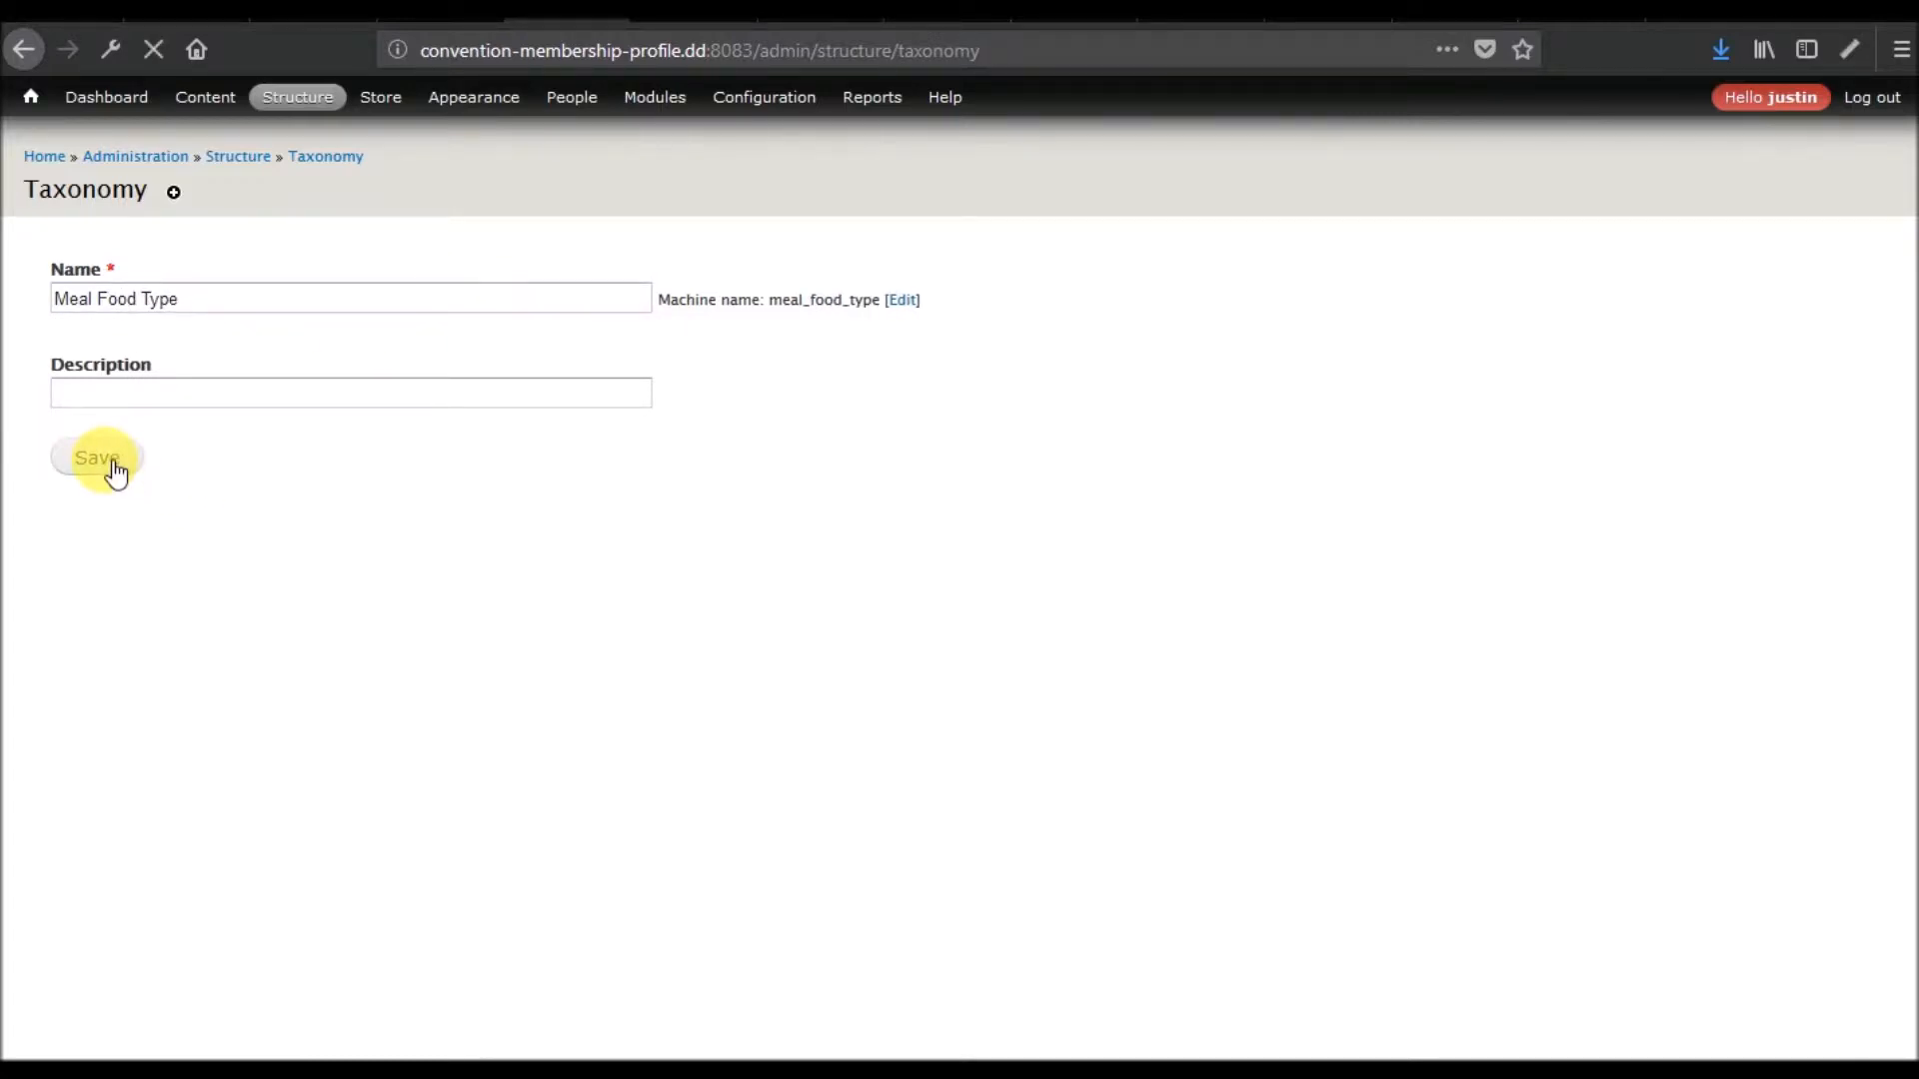
# Create another taxonomy vocabulary named "Meal Day"
pyautogui.click(160, 398)
pyautogui.click(237, 297)
pyautogui.write('Meal Day')
pyautogui.click(92, 464)
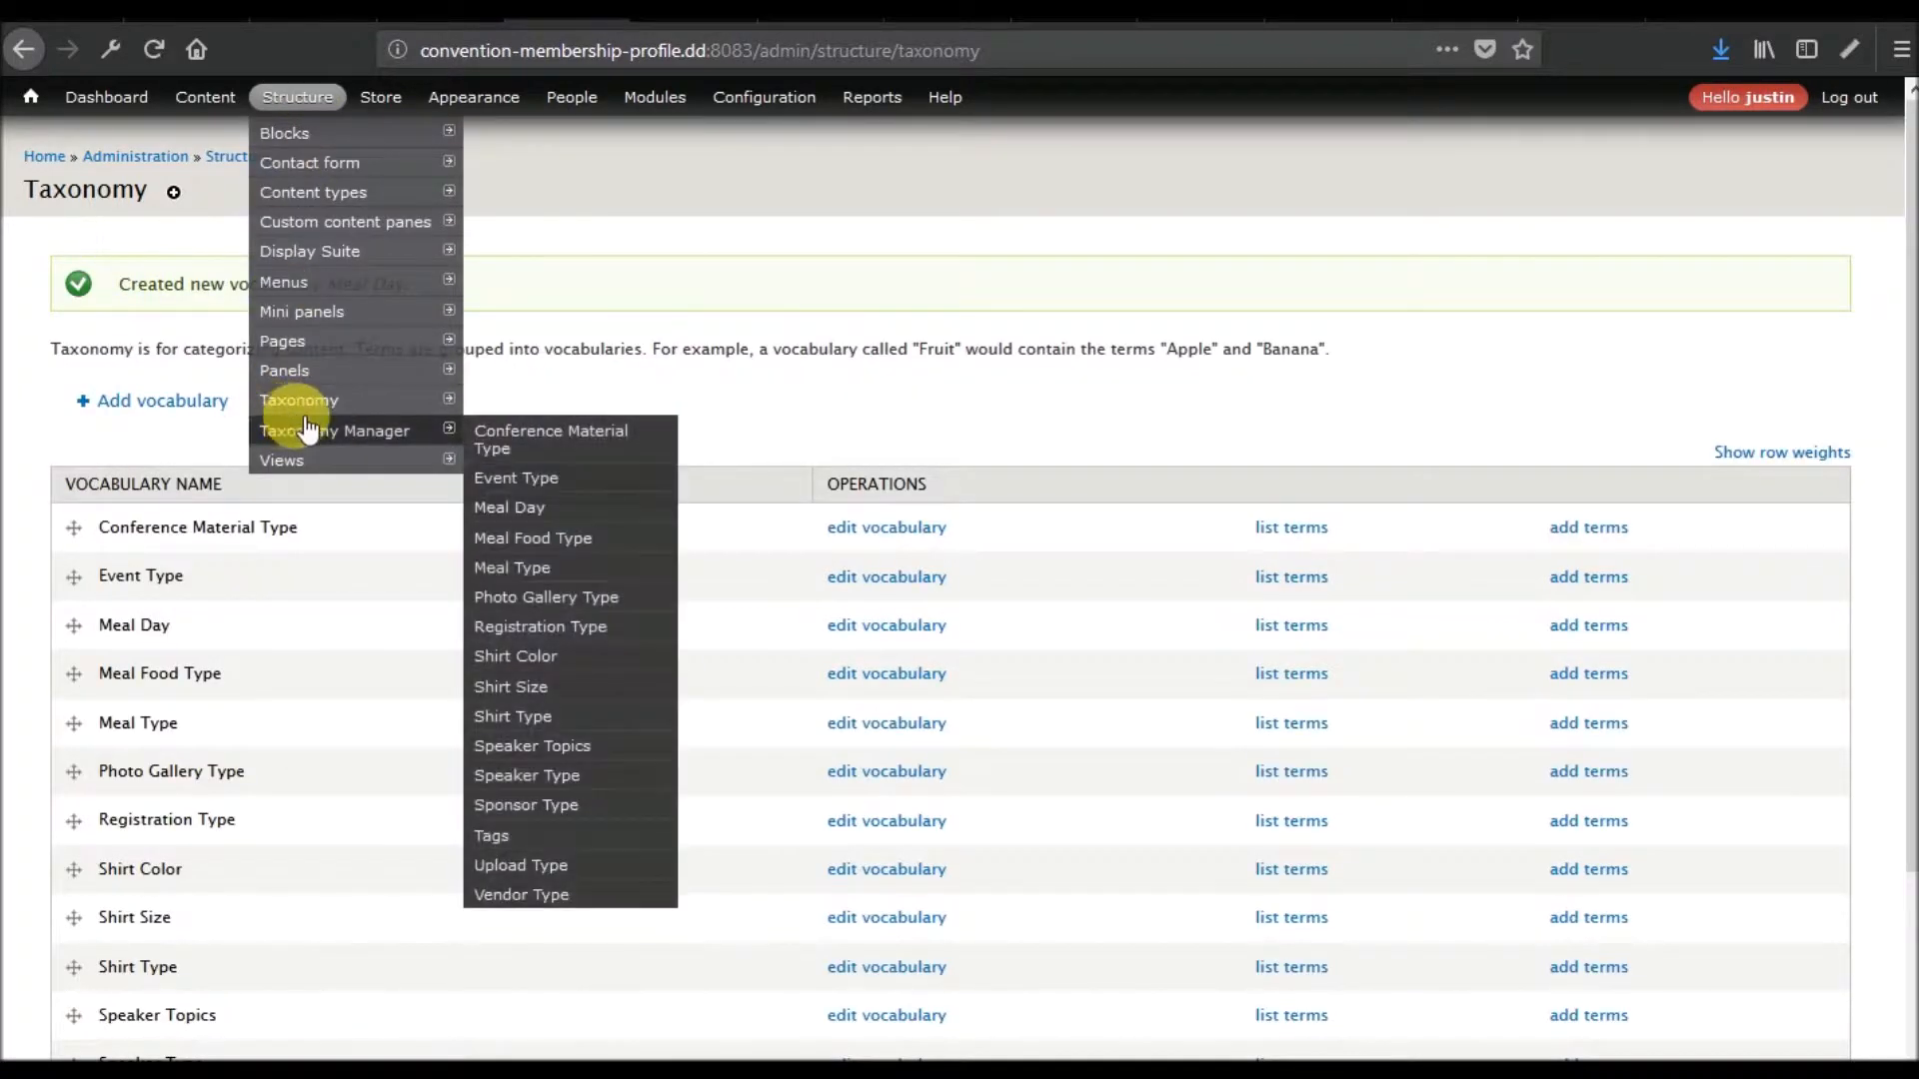
# Add the terms 1, 2, 3, 4 and 5 to the Meal Day vocabulary in Taxonomy Manager
pyautogui.click(584, 513)
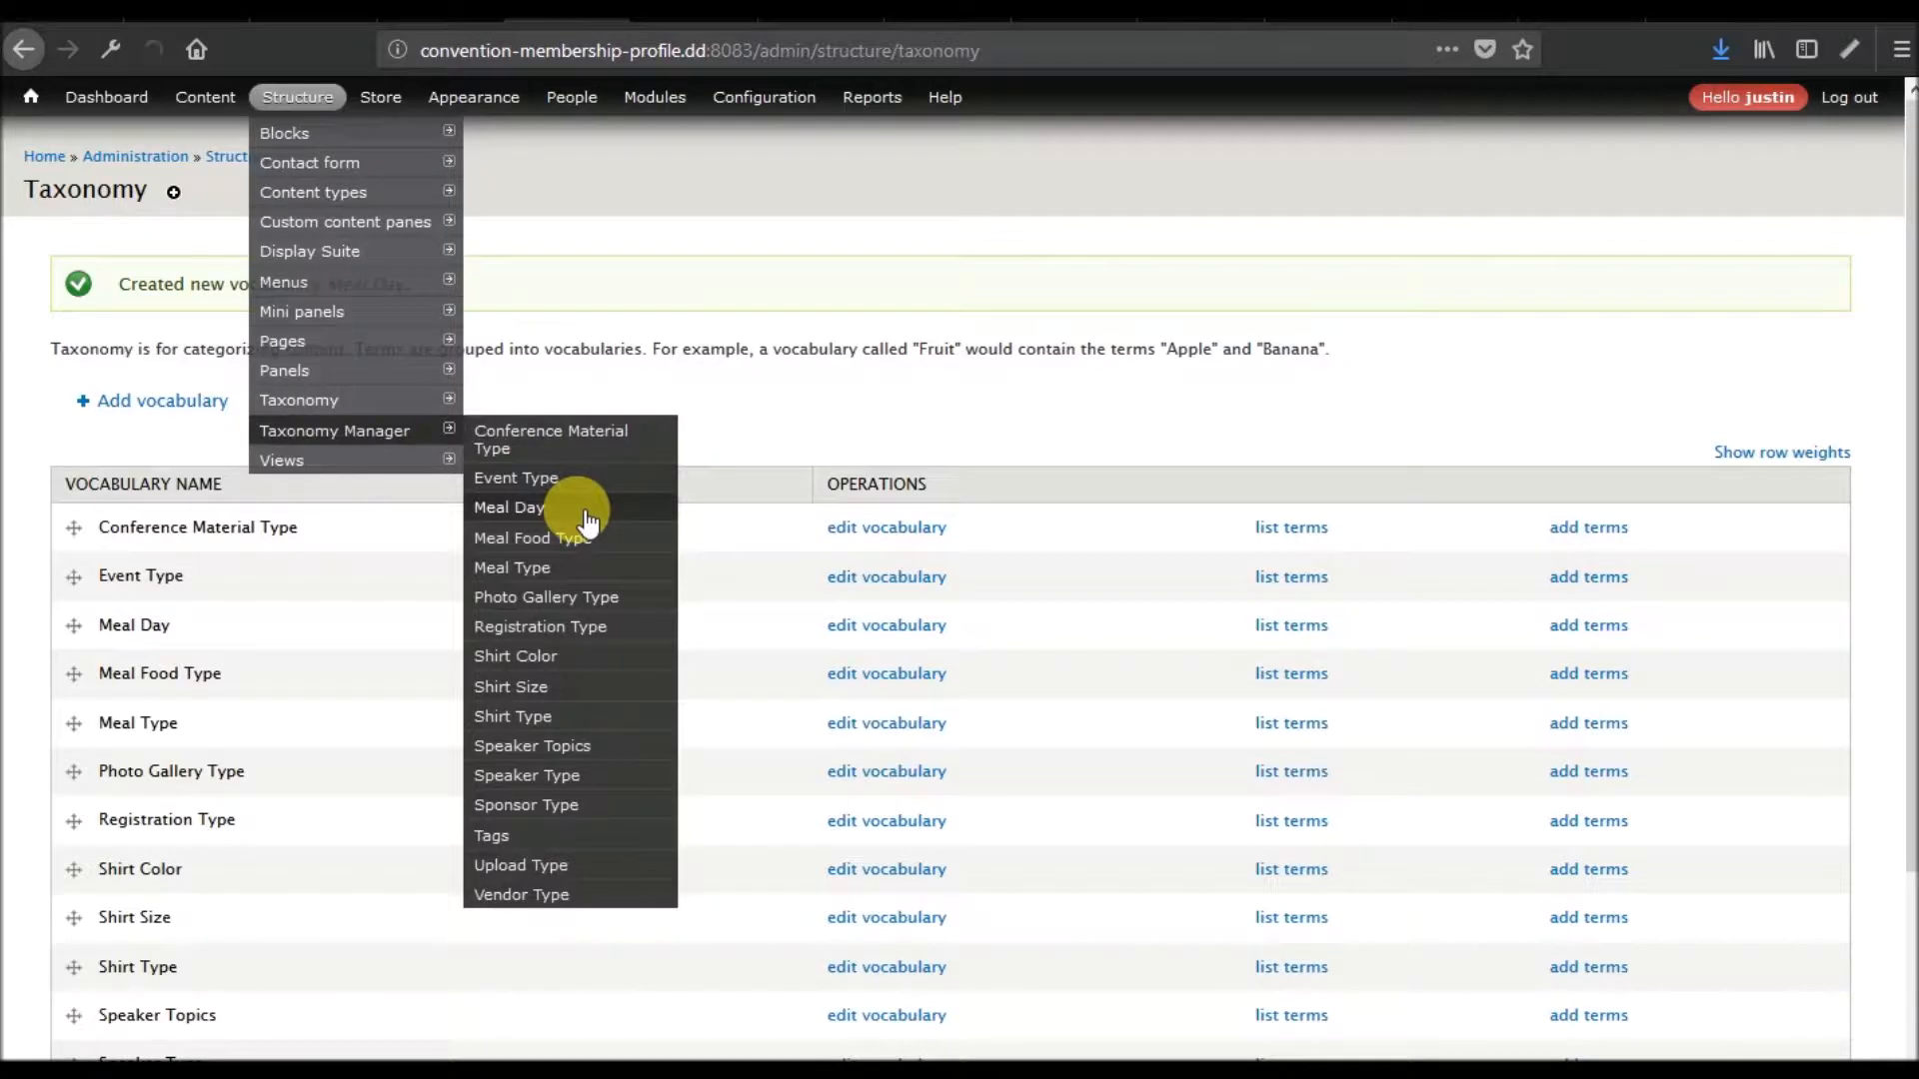
pyautogui.write('1')
pyautogui.press('Return')
pyautogui.write('2')
pyautogui.press('Return')
pyautogui.write('3 4 5 6')
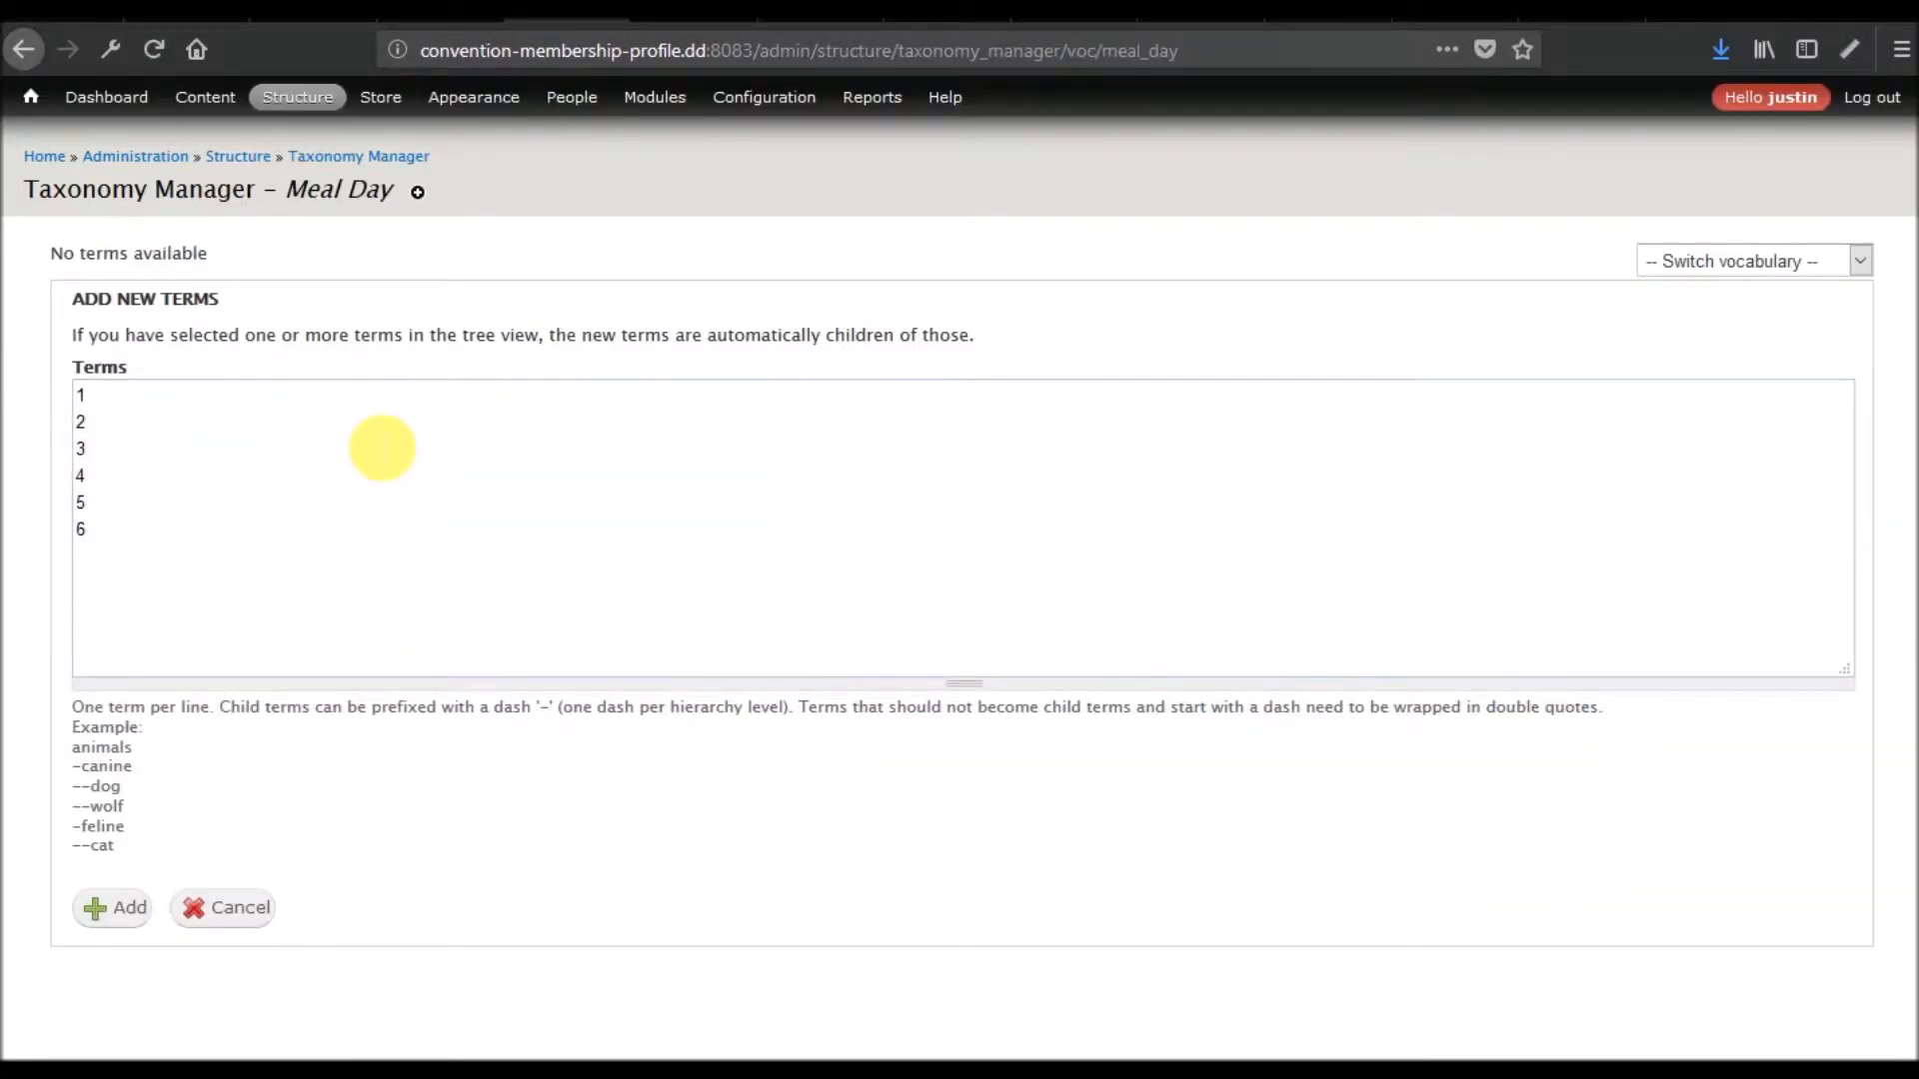
pyautogui.press('BackSpace')
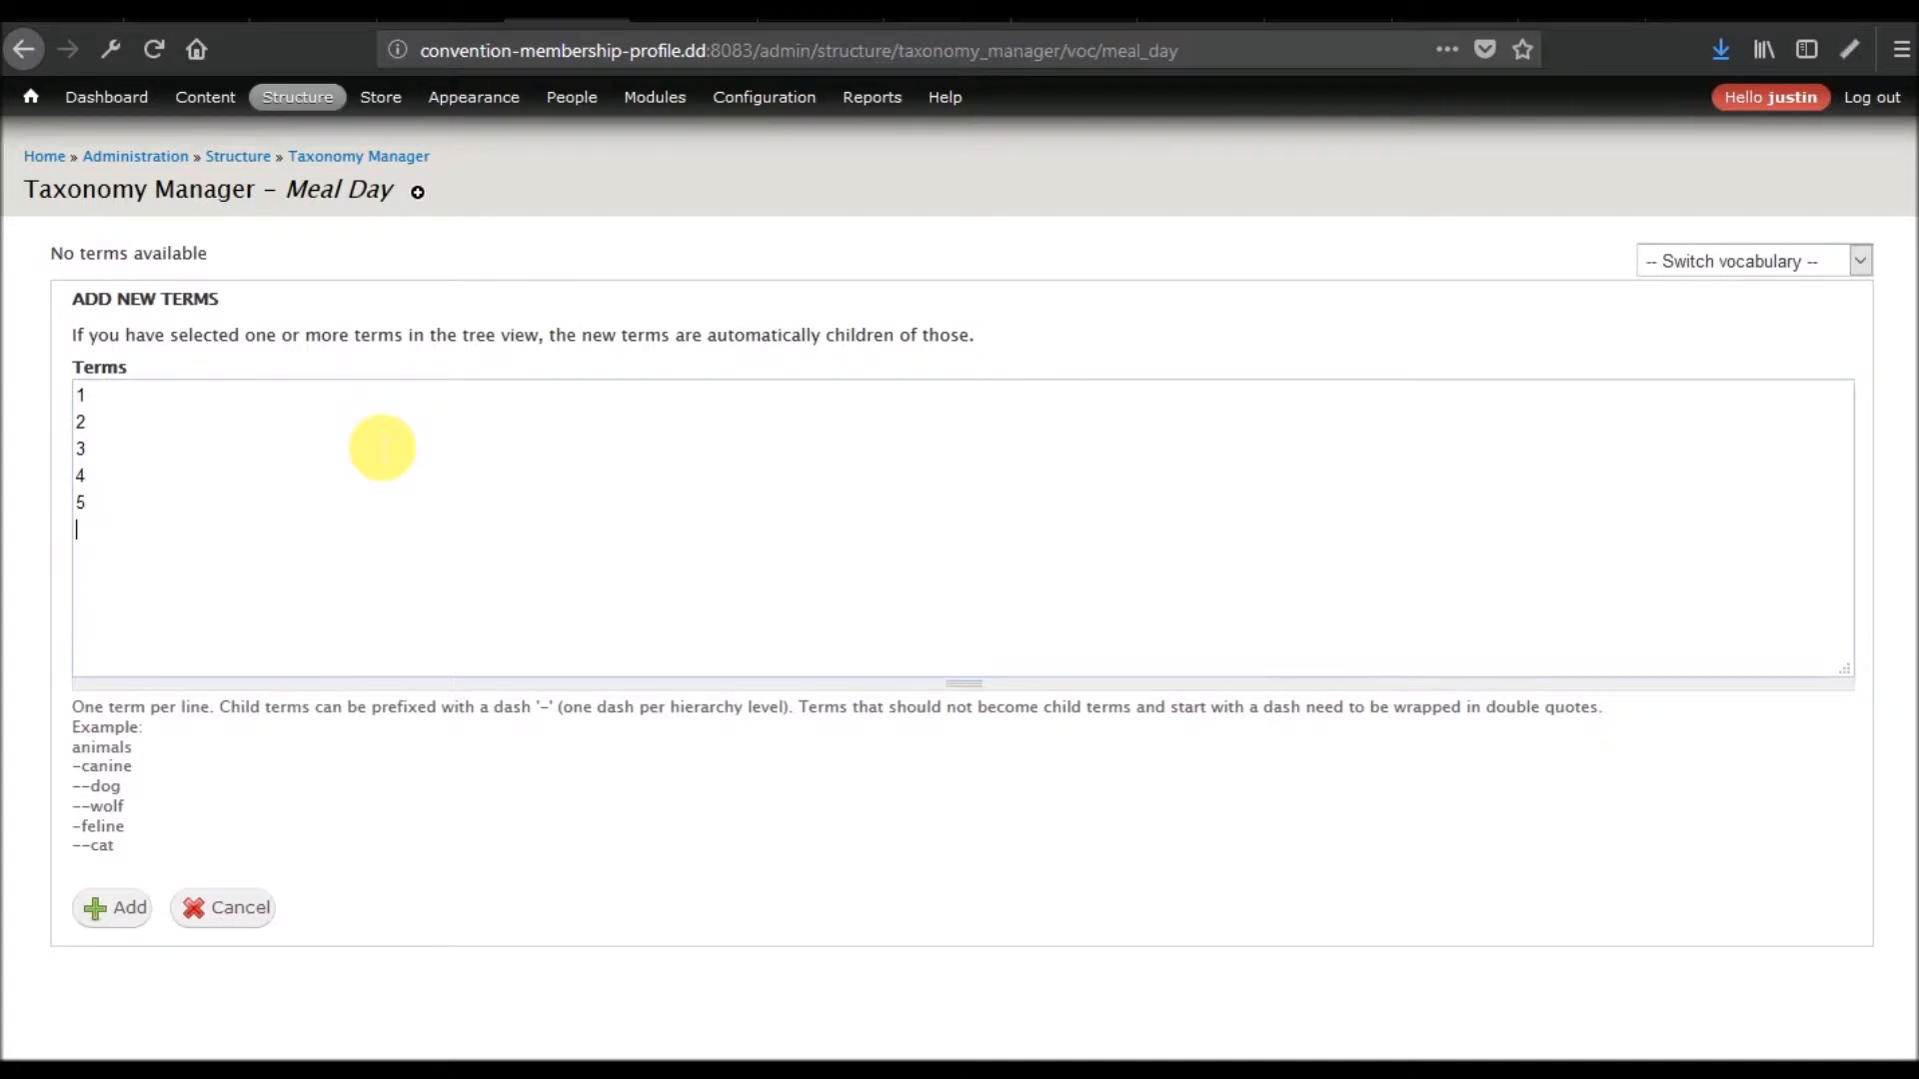
pyautogui.click(128, 912)
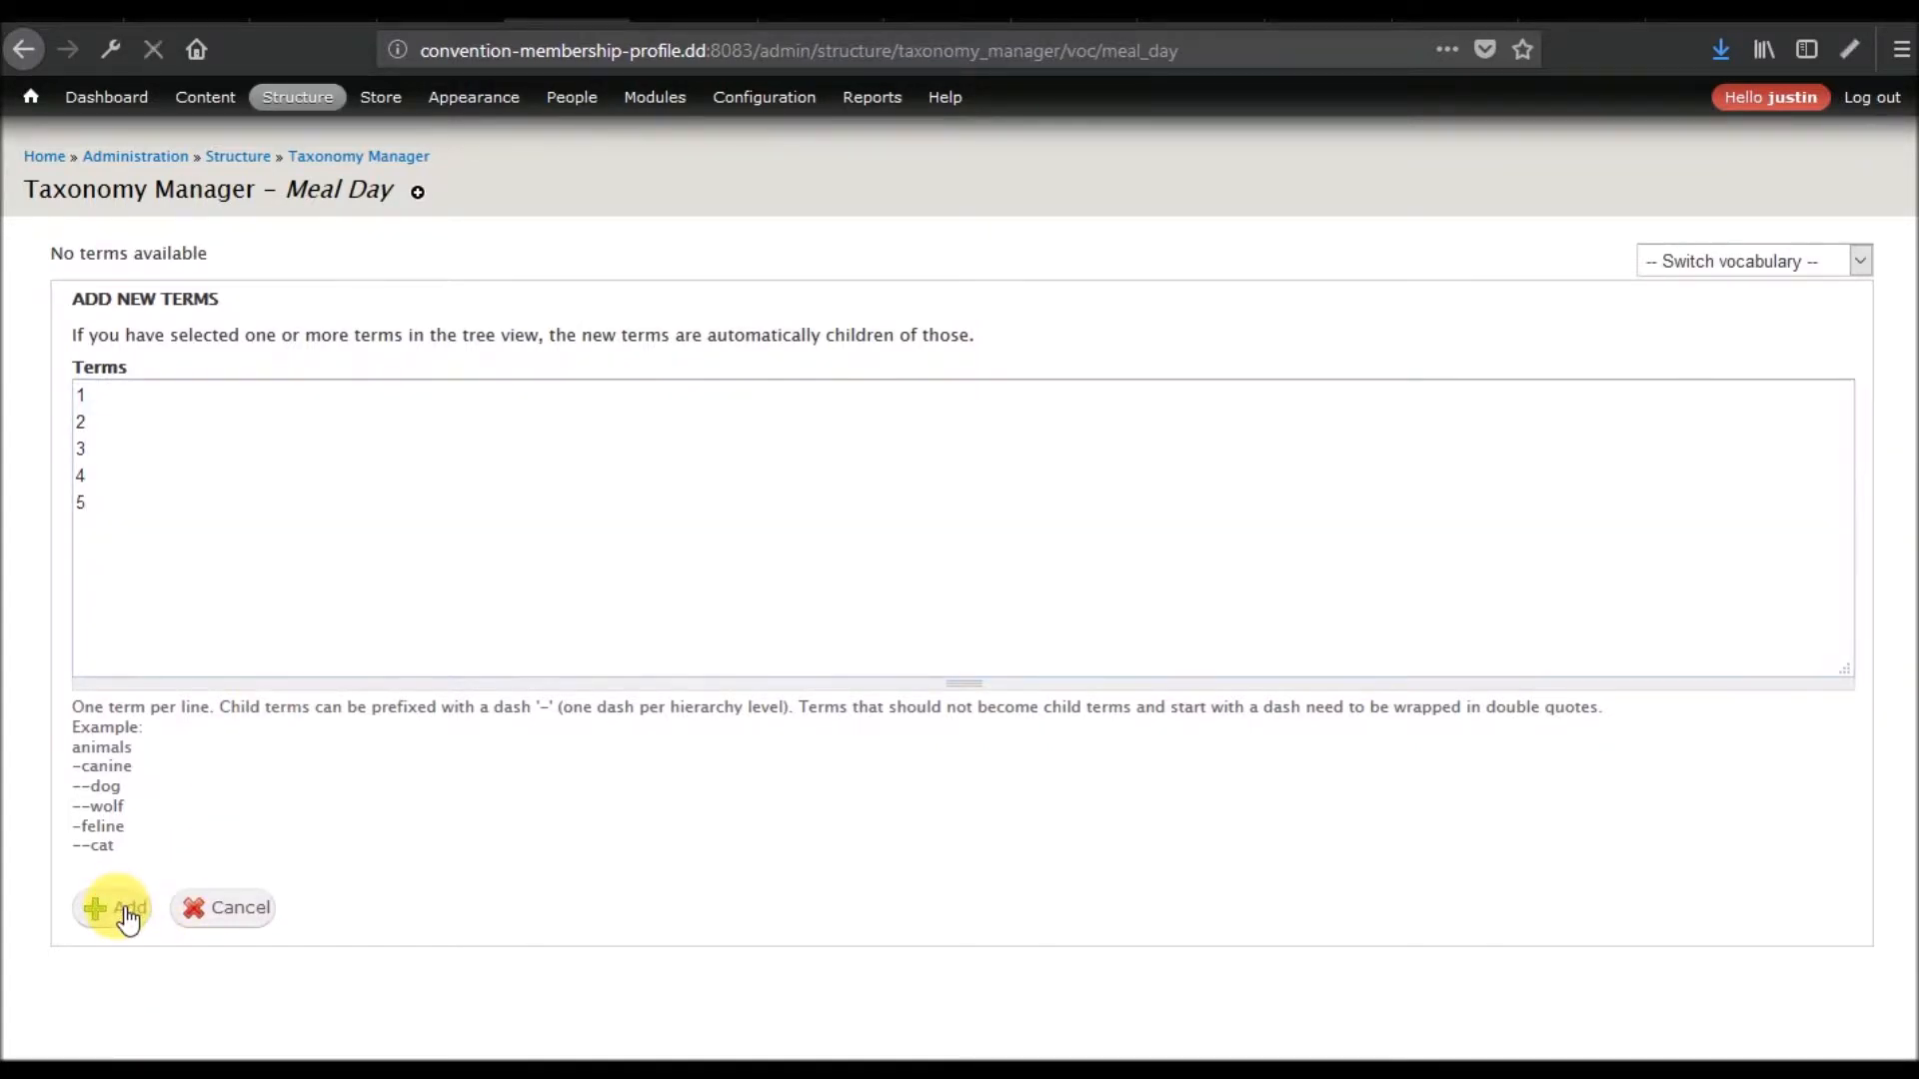
# Add the terms Chicken, Beef, Fish and Mystery Meat to the Meal Food Type vocabulary
pyautogui.click(339, 157)
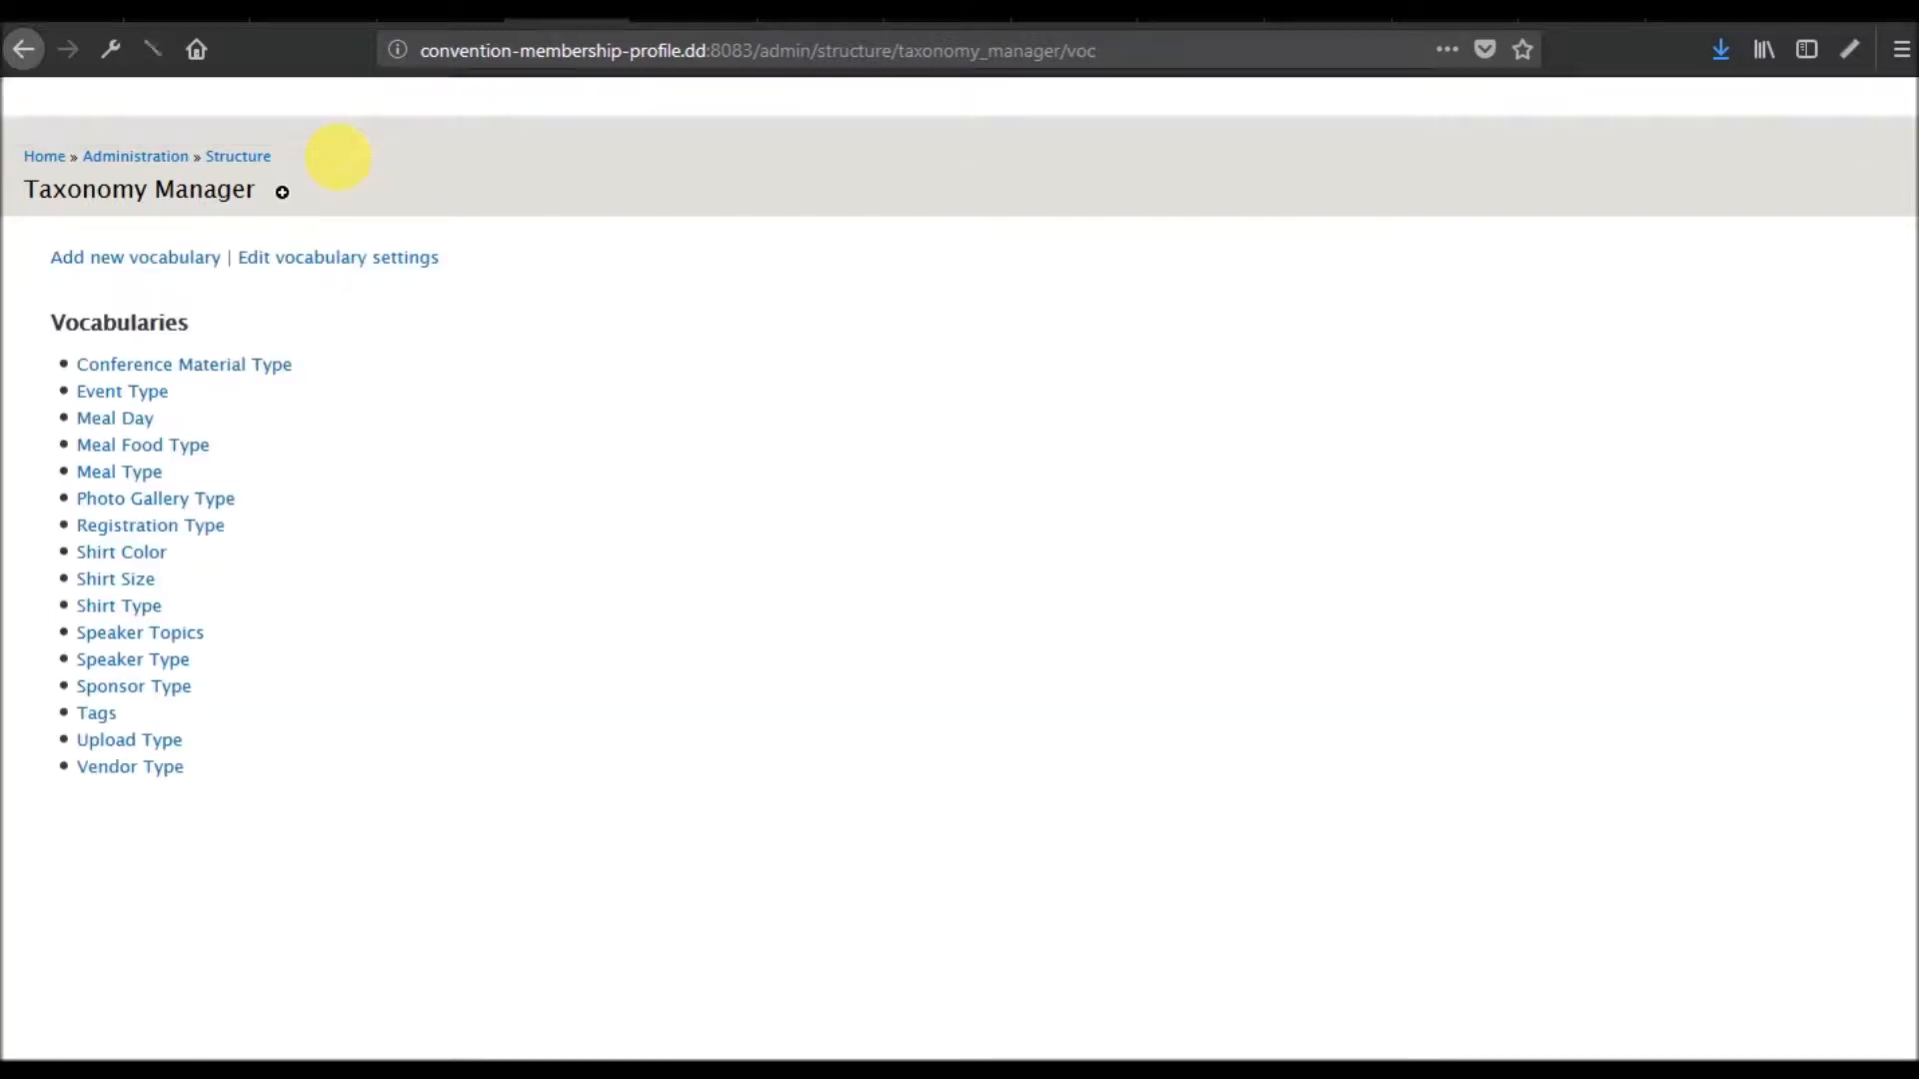
pyautogui.click(131, 449)
pyautogui.click(228, 494)
pyautogui.write('Chicken')
pyautogui.press('Return')
pyautogui.write('Beef ')
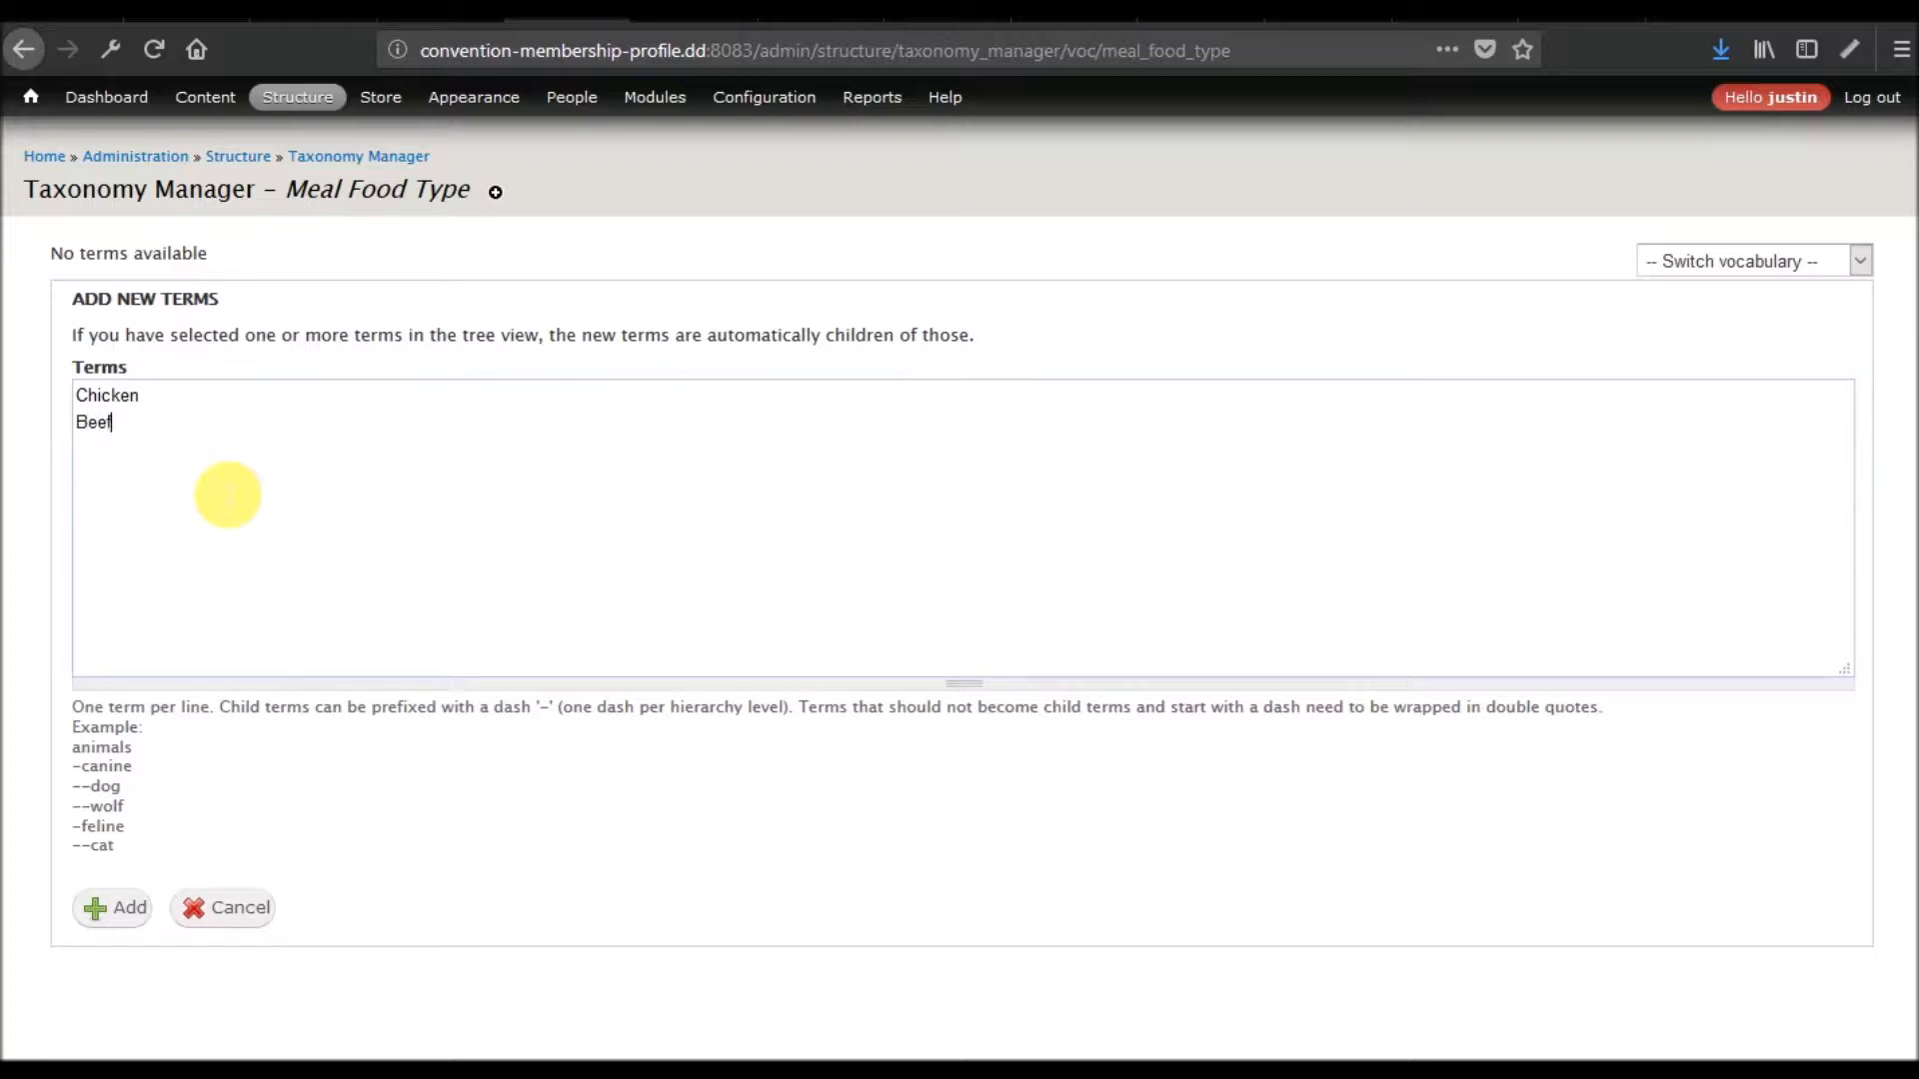
pyautogui.write('Fish')
pyautogui.press('Return')
pyautogui.write('Msy')
pyautogui.press('BackSpace')
pyautogui.press('BackSpace')
pyautogui.write('ystery Meat')
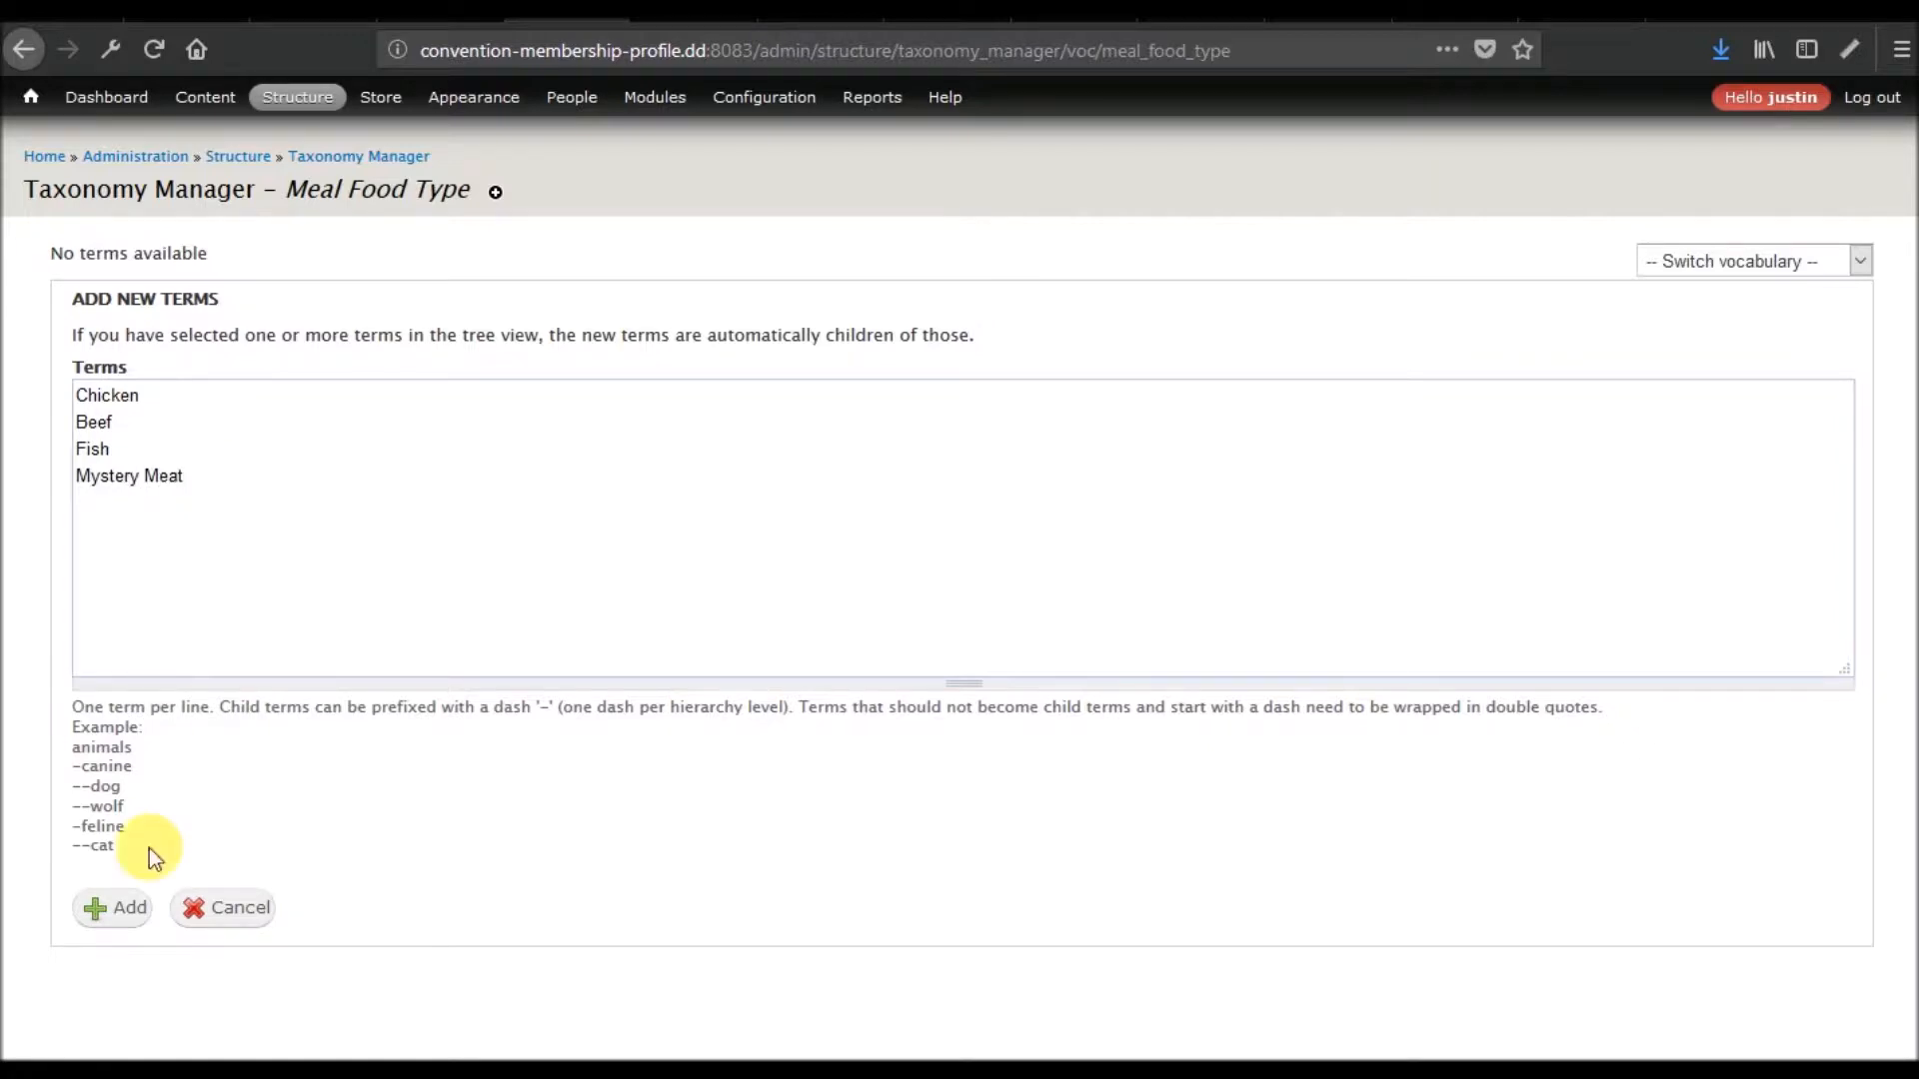
pyautogui.click(124, 915)
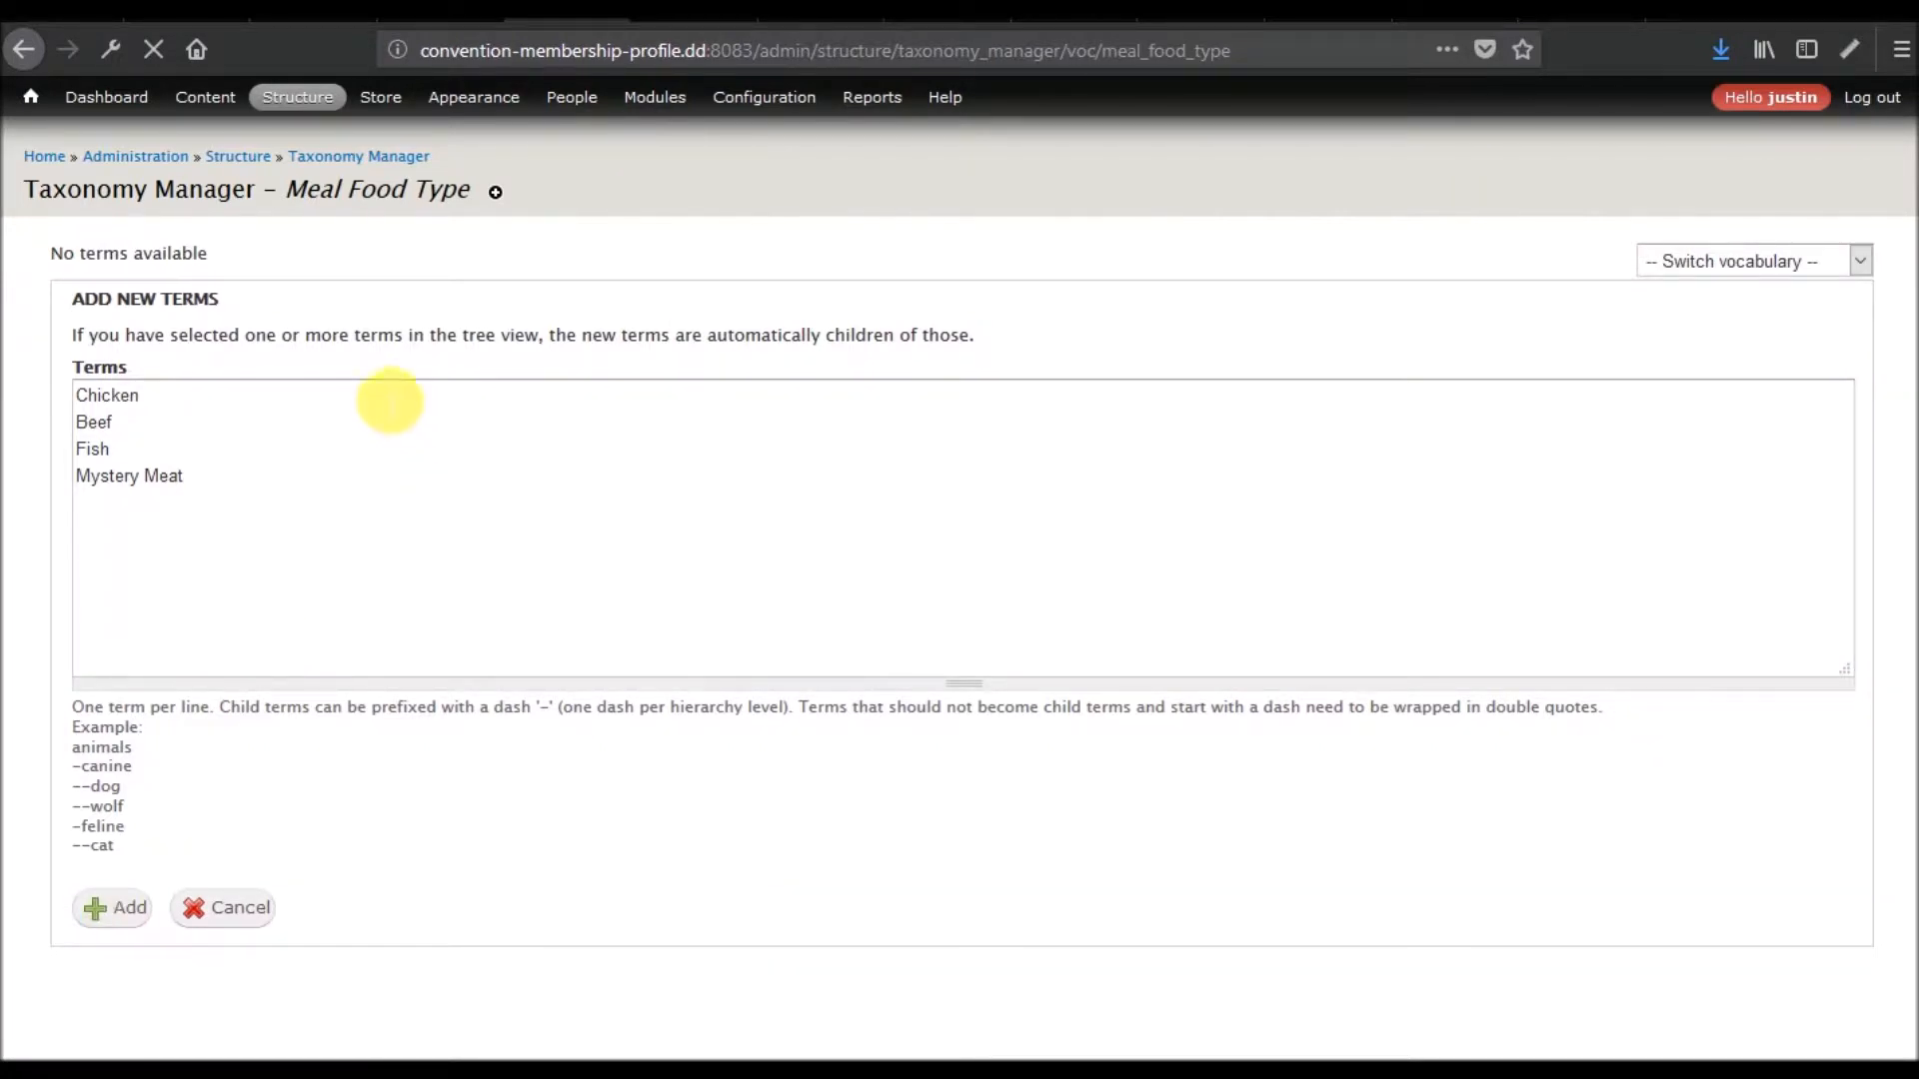
# Open the field management page of the store's Meals product type
pyautogui.click(320, 160)
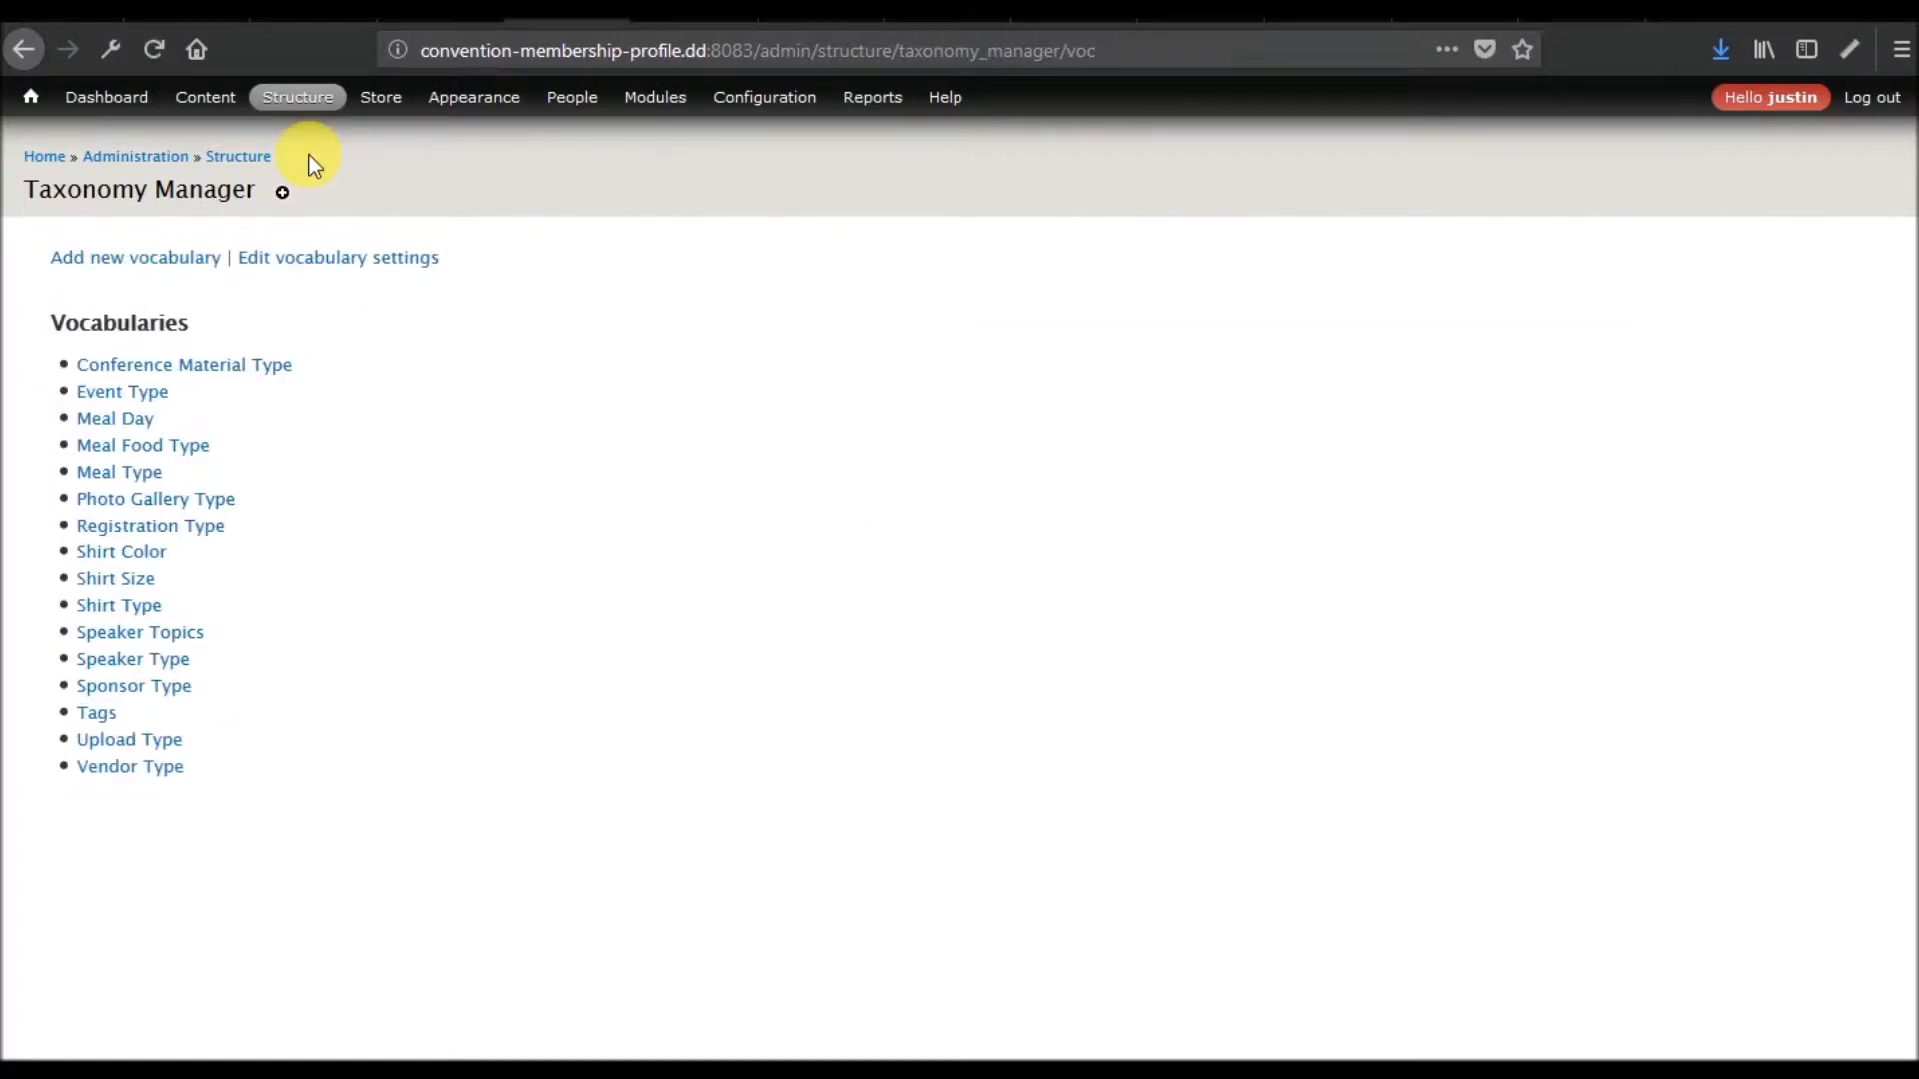
pyautogui.moveTo(357, 122)
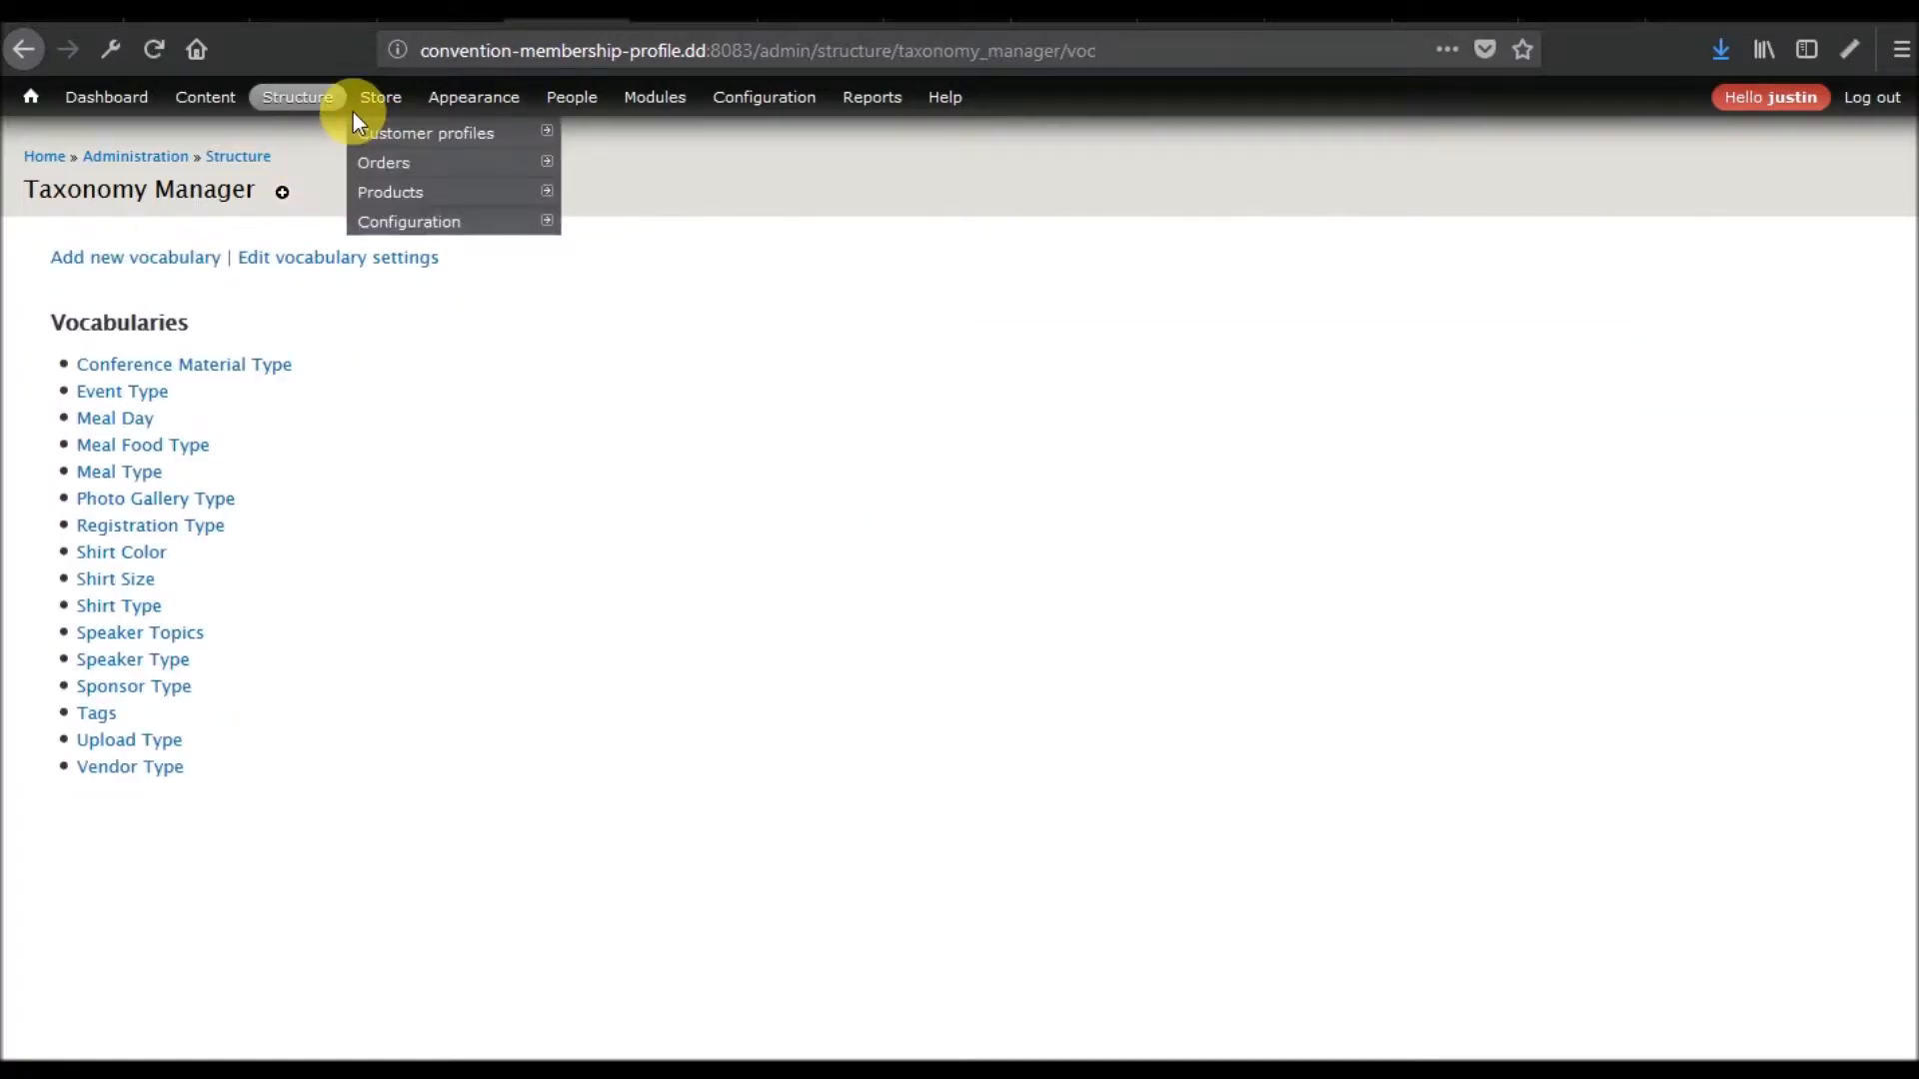
pyautogui.moveTo(450, 192)
pyautogui.moveTo(629, 193)
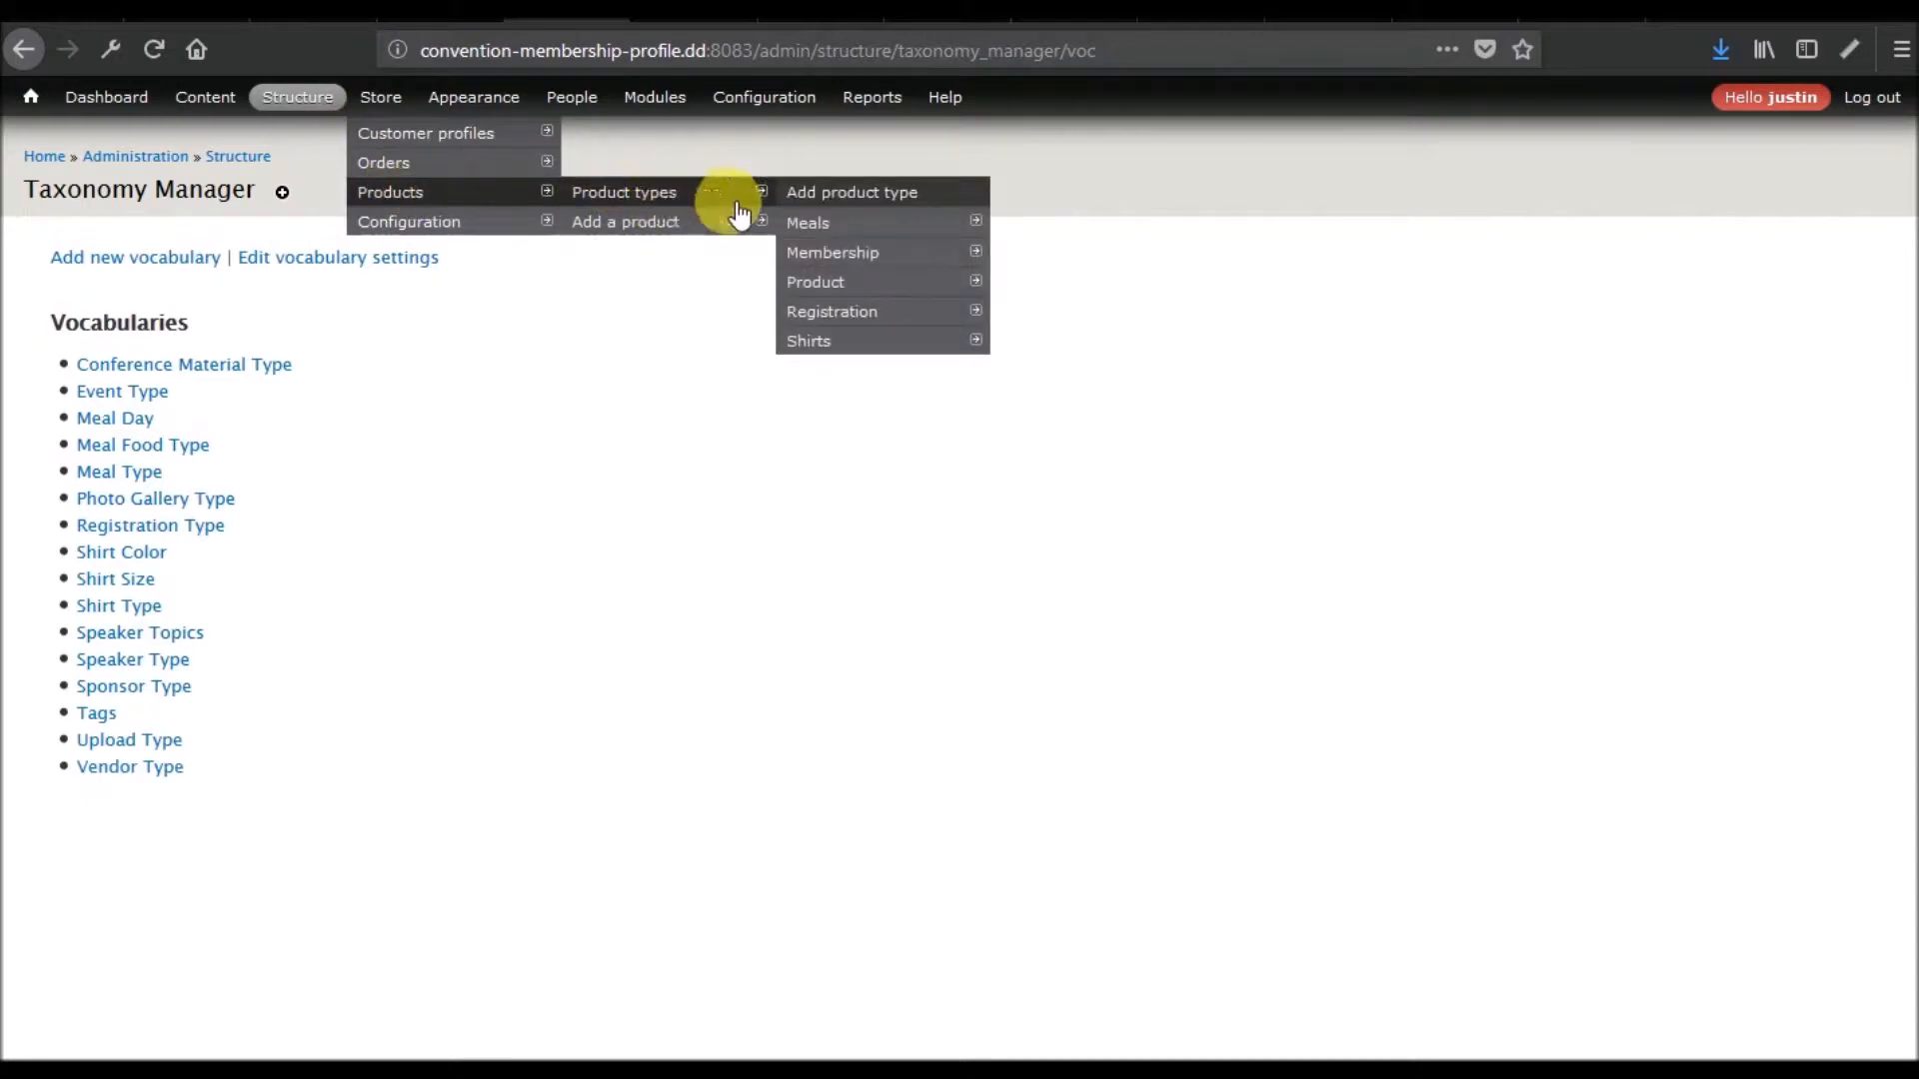
pyautogui.moveTo(849, 224)
pyautogui.moveTo(1081, 226)
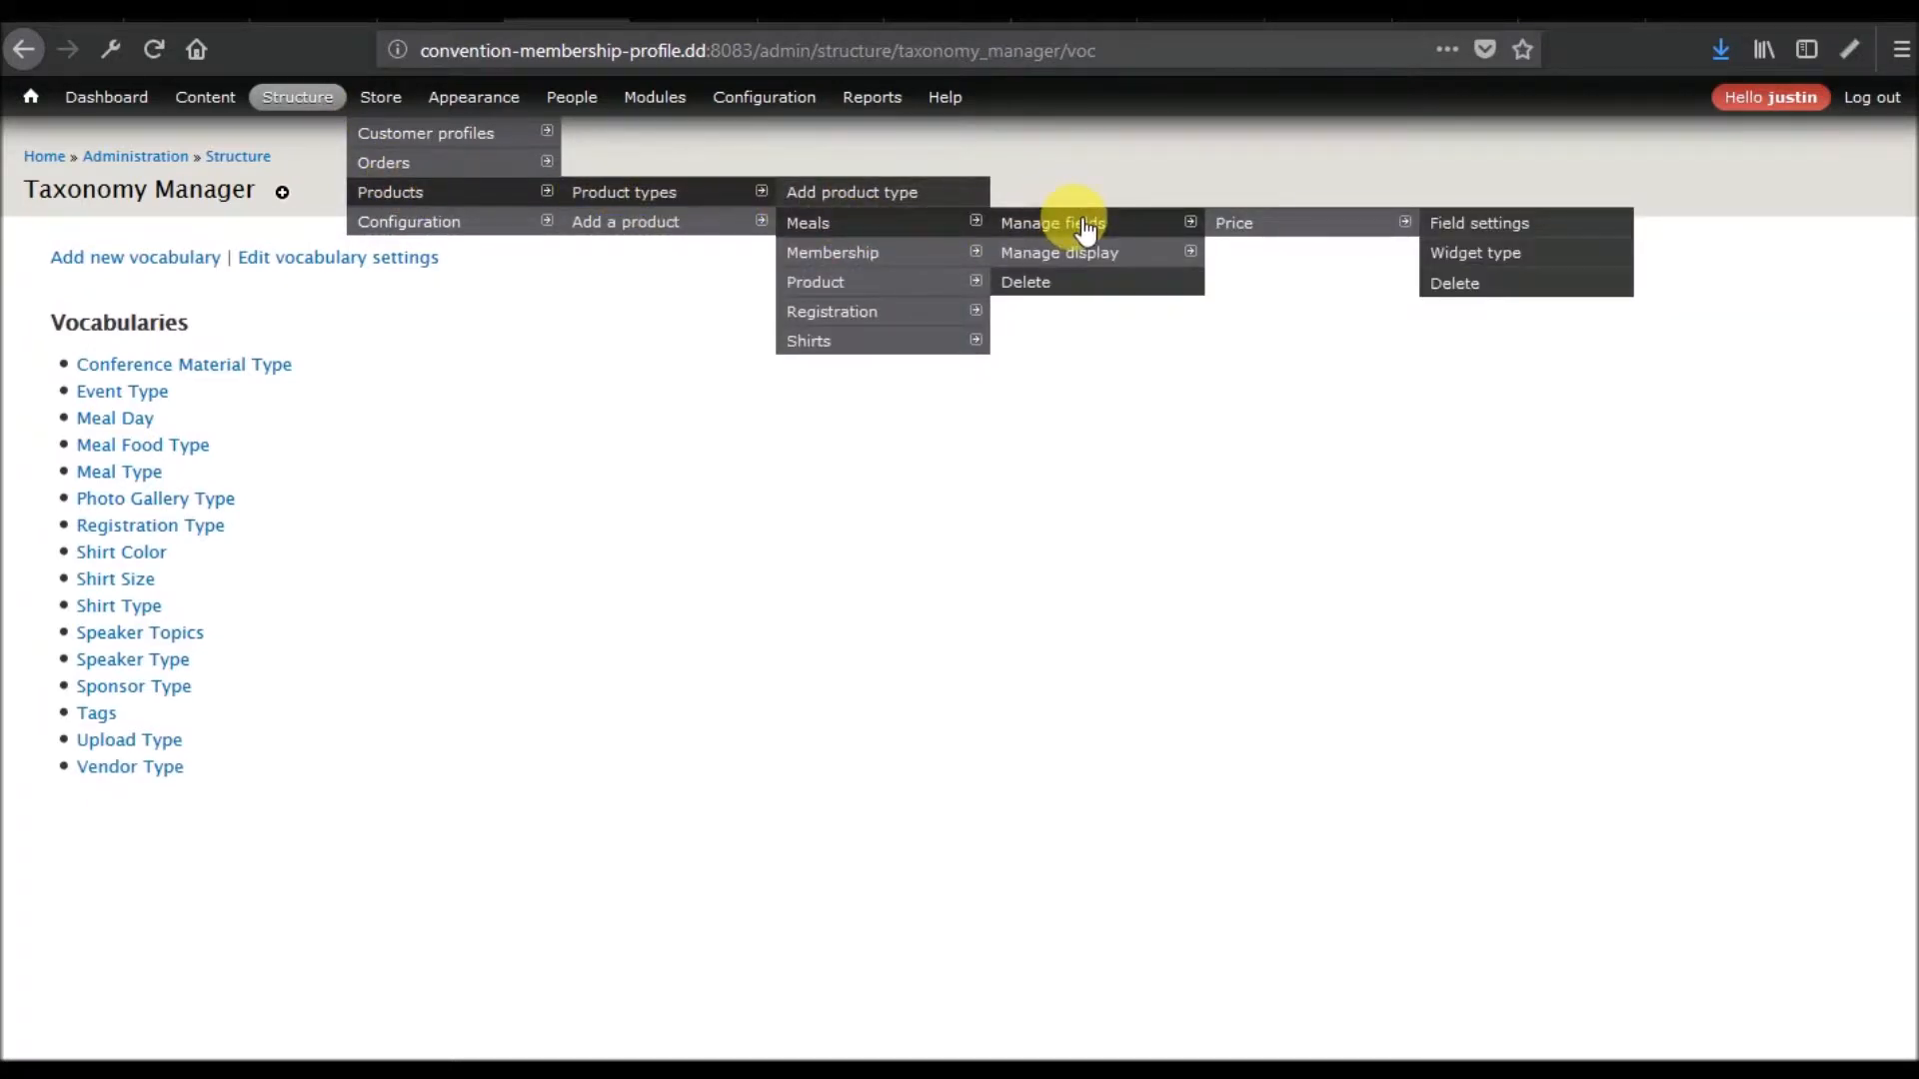
pyautogui.click(1087, 229)
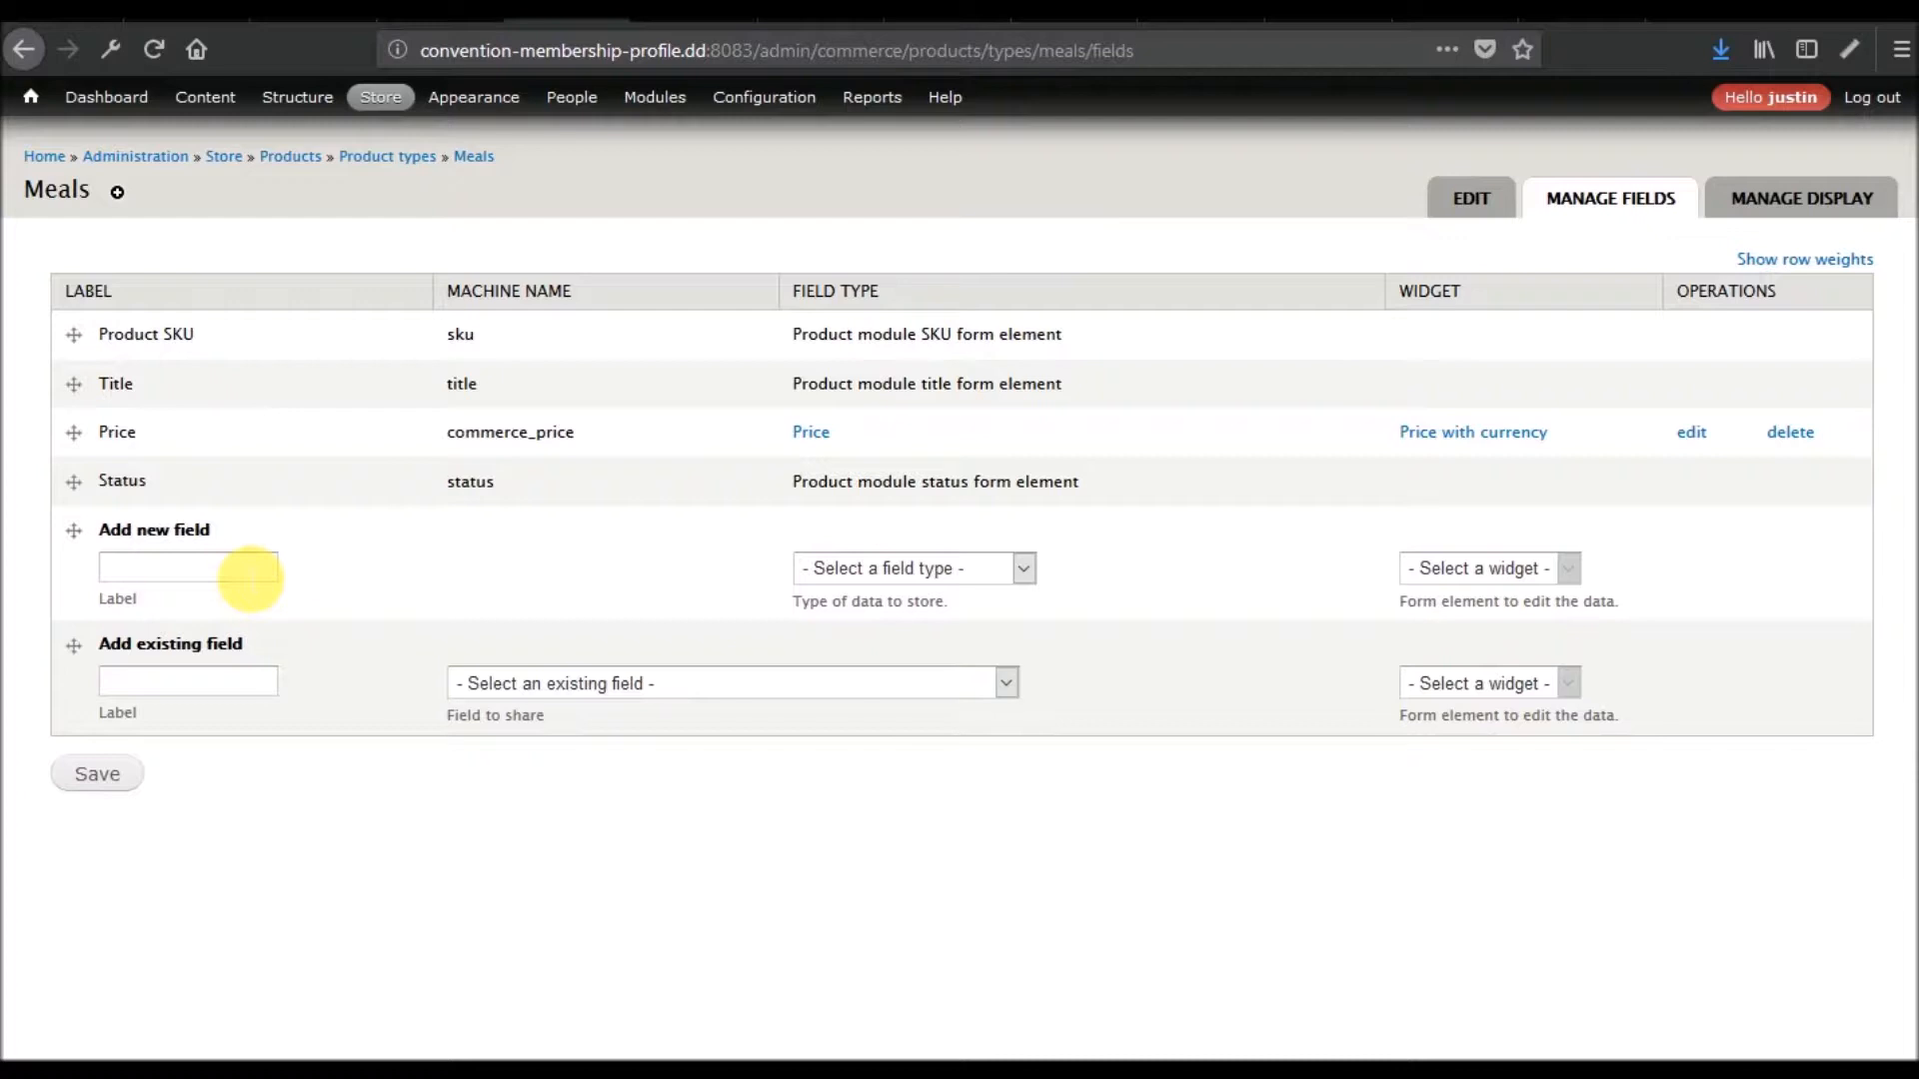
# Add a new field labelled "Meal Day" to the Meals product type as a Term reference with the Select list widget, and save
pyautogui.click(250, 571)
pyautogui.write('Meal Day')
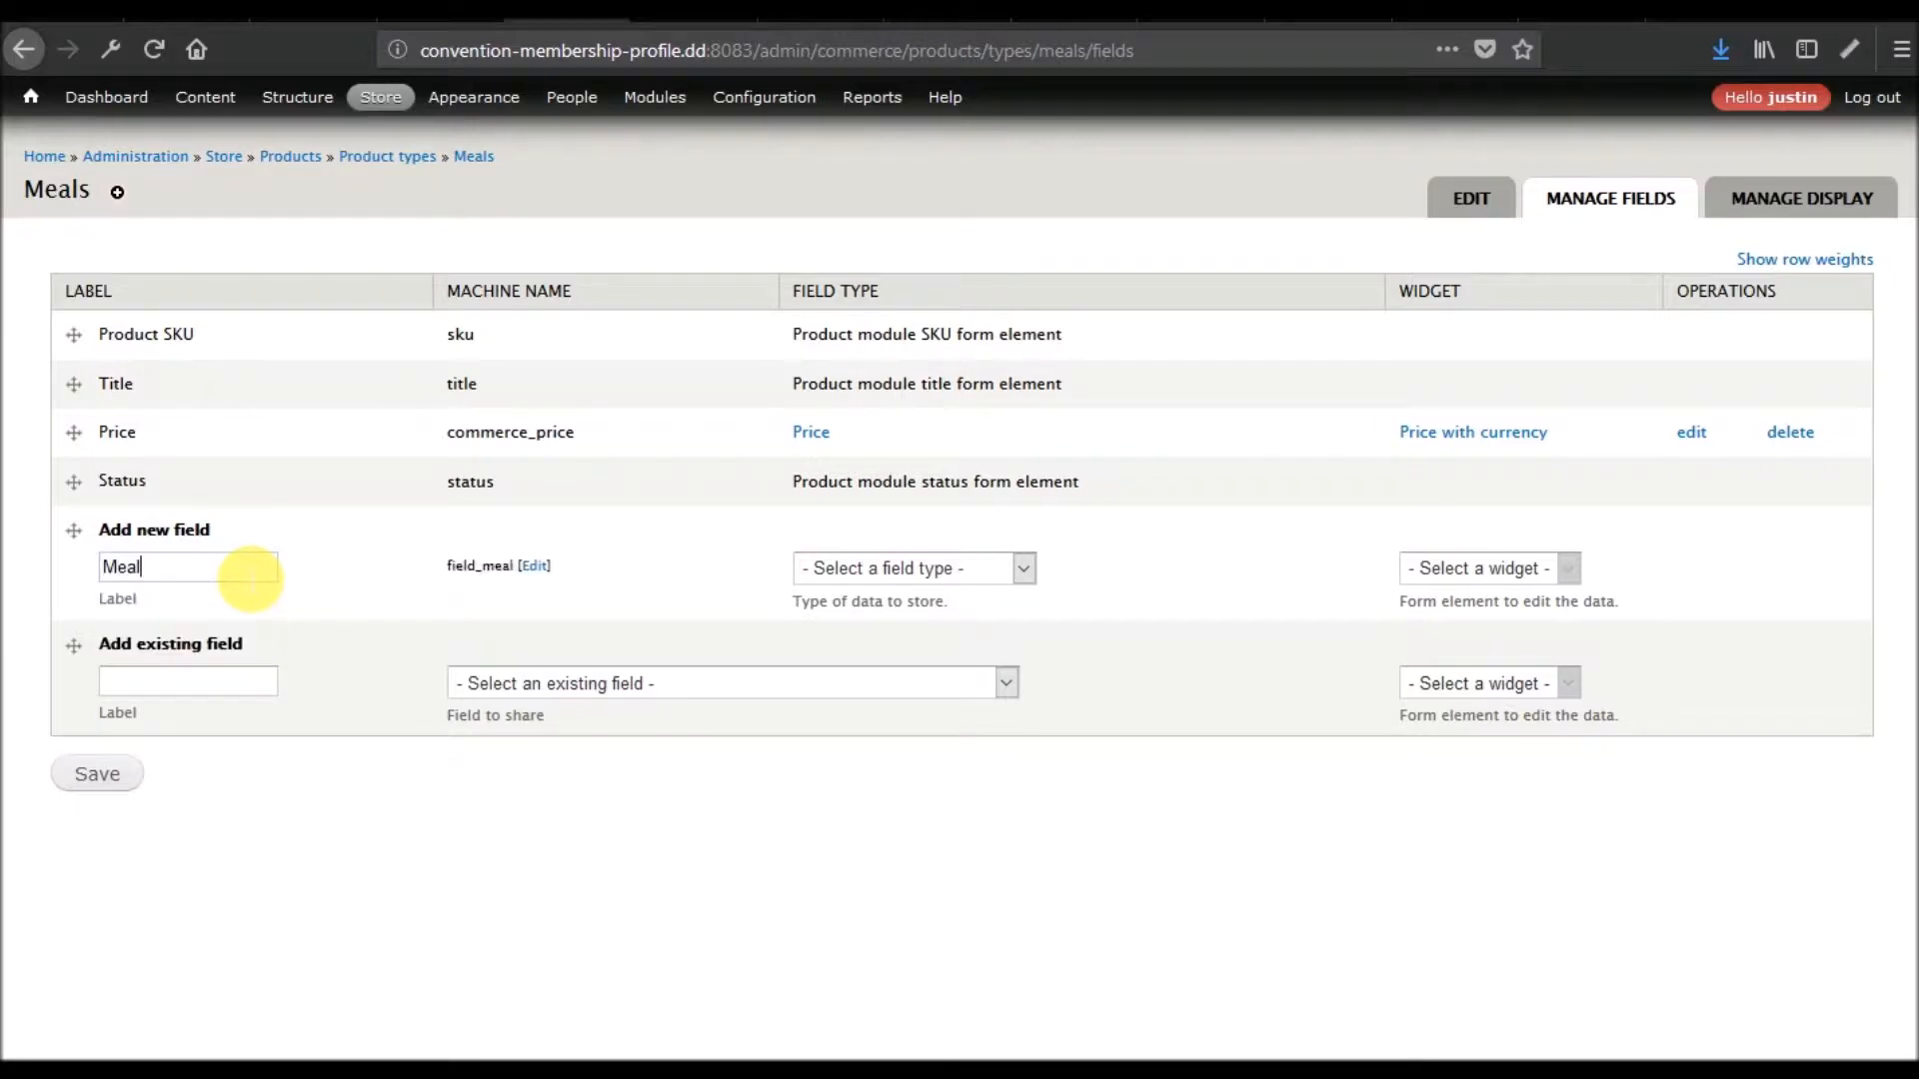
pyautogui.click(795, 568)
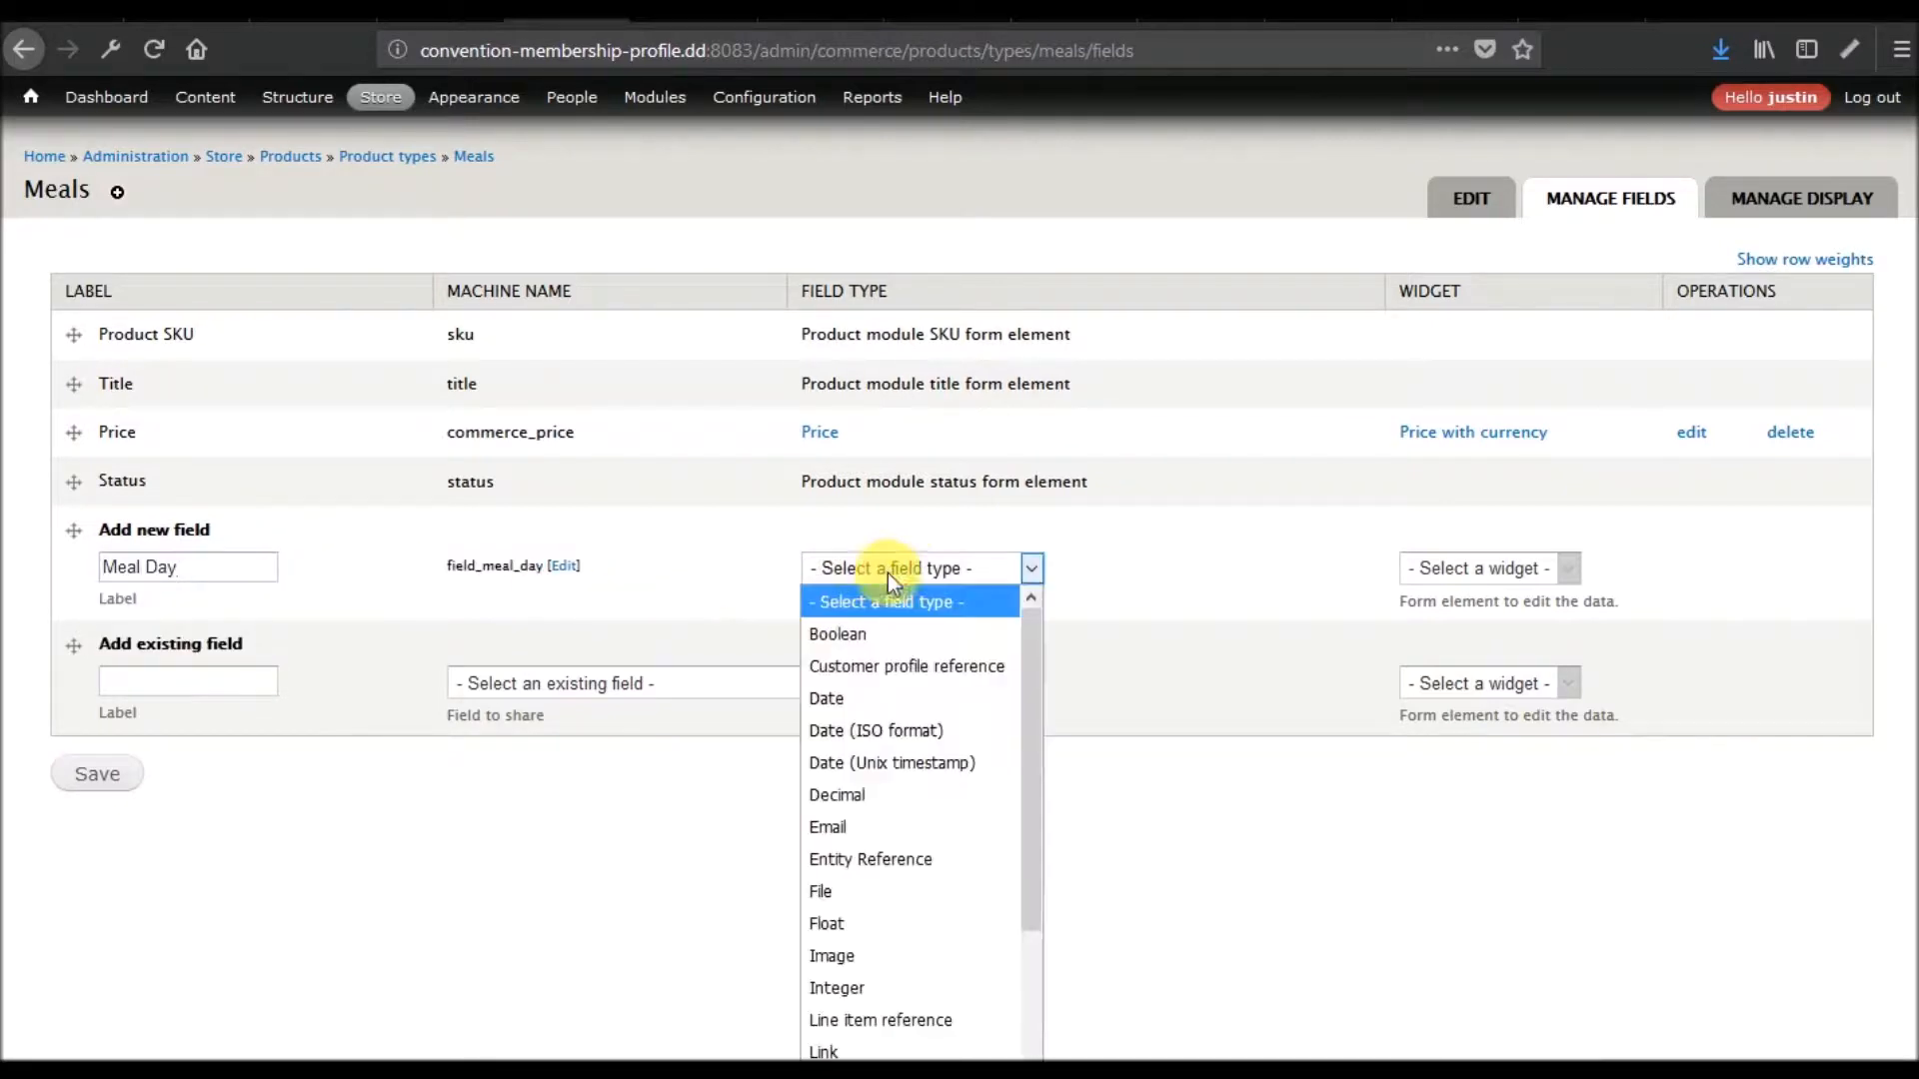
pyautogui.scroll(-3, 879, 697)
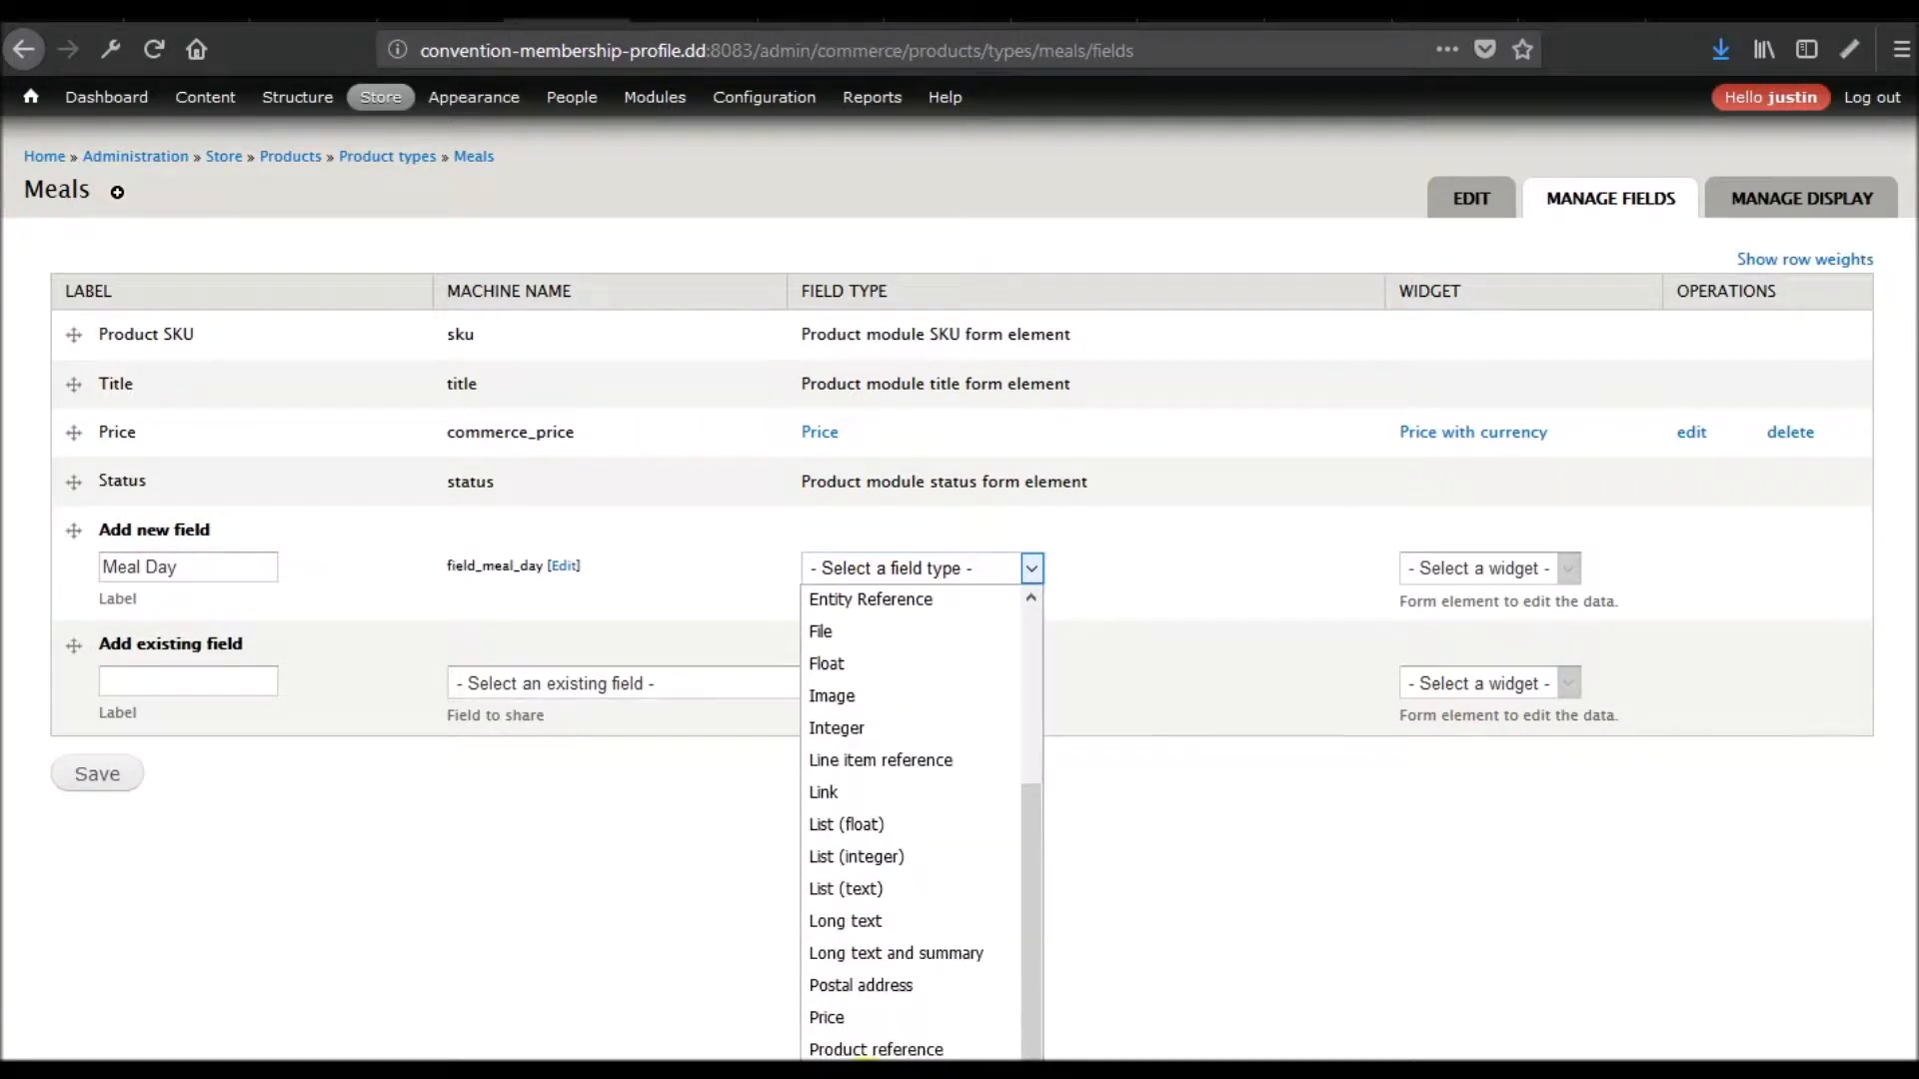
pyautogui.click(892, 1077)
pyautogui.click(95, 775)
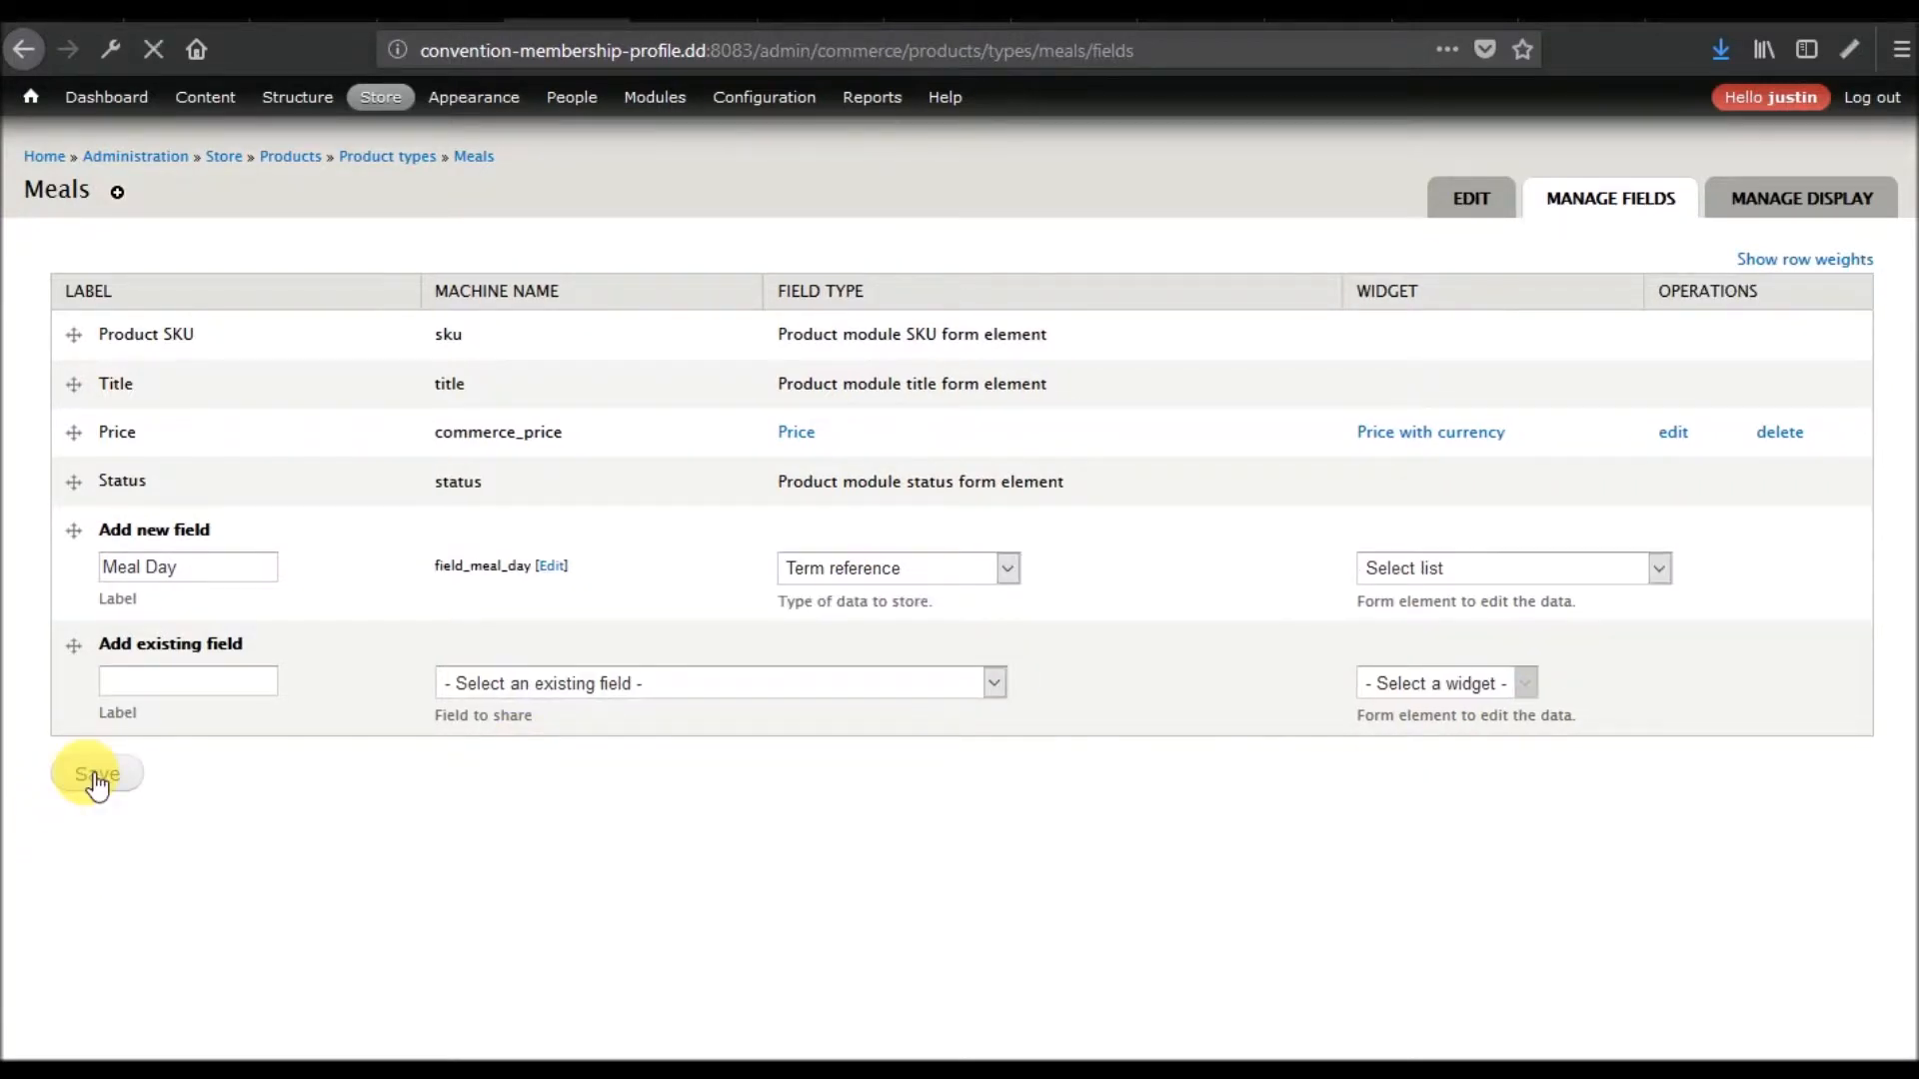
# Use the Meal Day vocabulary as the source of the Meal Day field and save the field settings
pyautogui.click(250, 422)
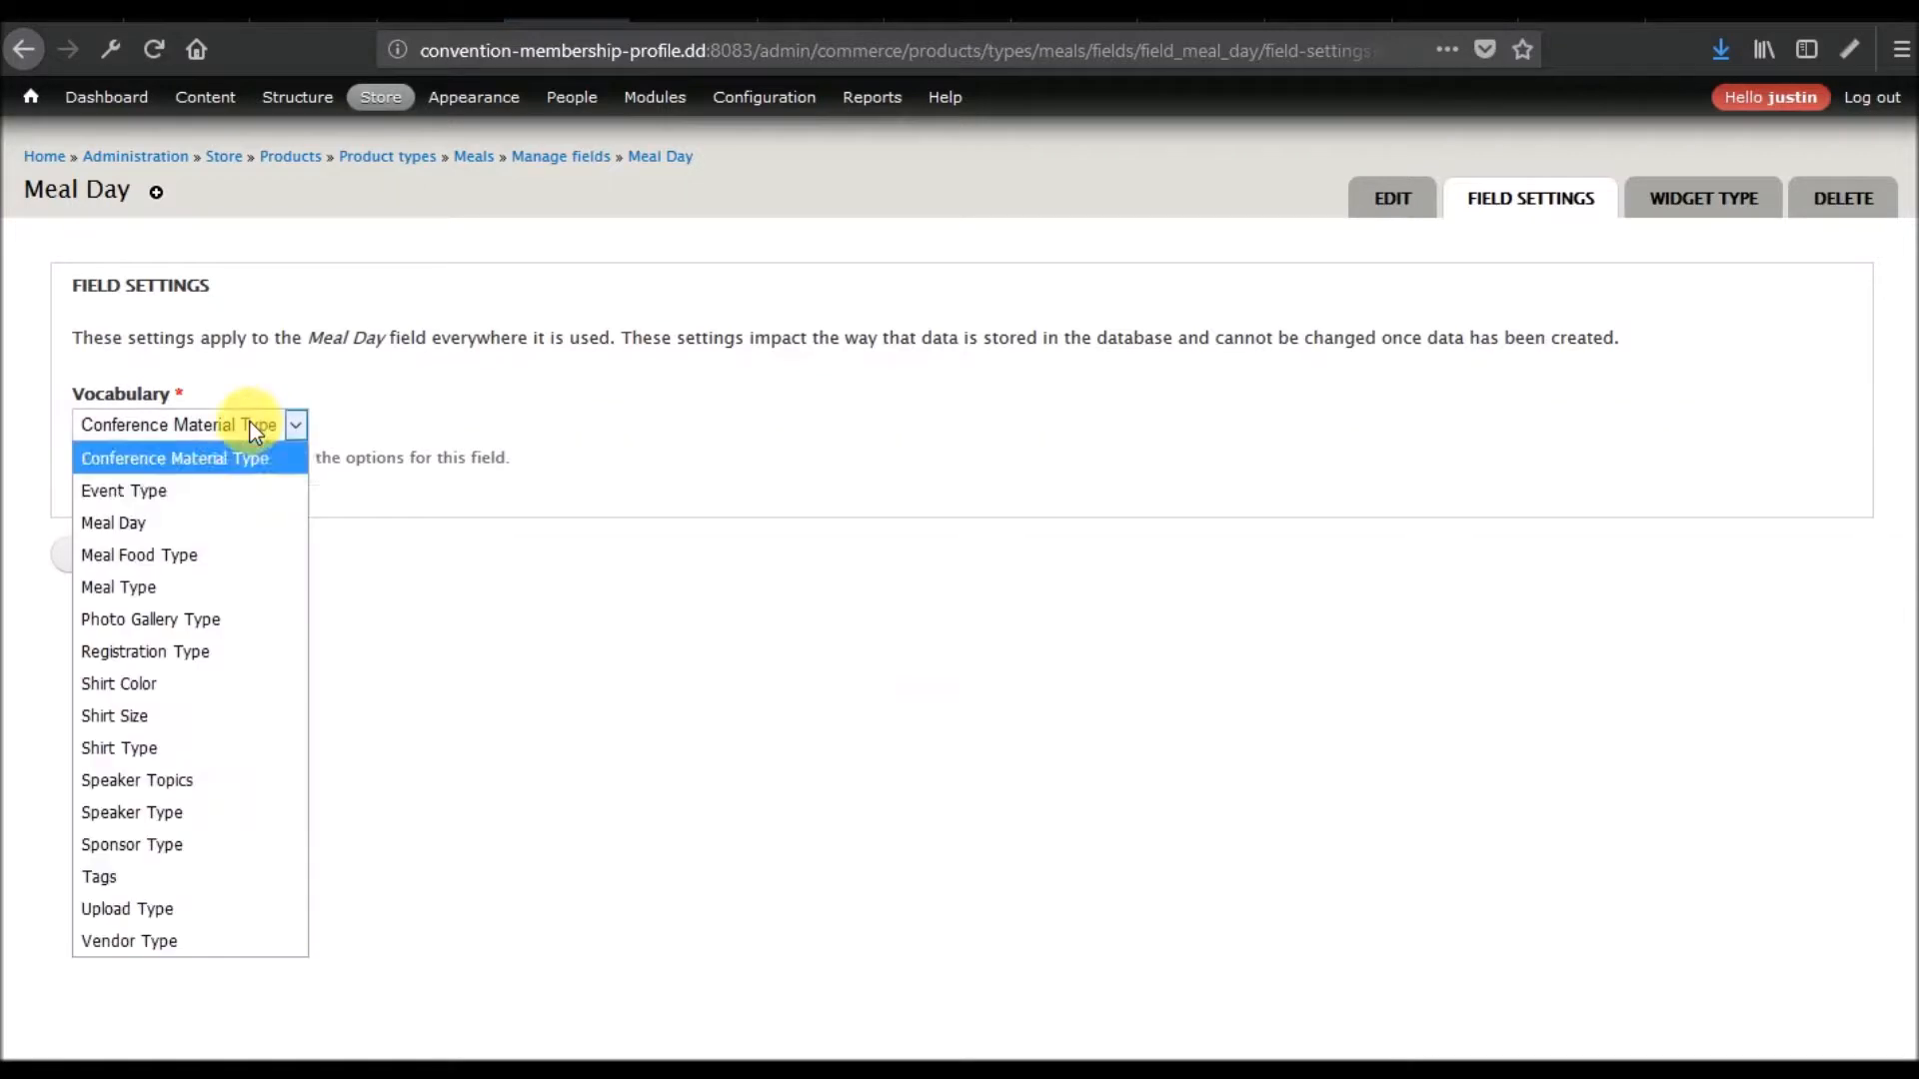
pyautogui.click(176, 520)
pyautogui.click(121, 559)
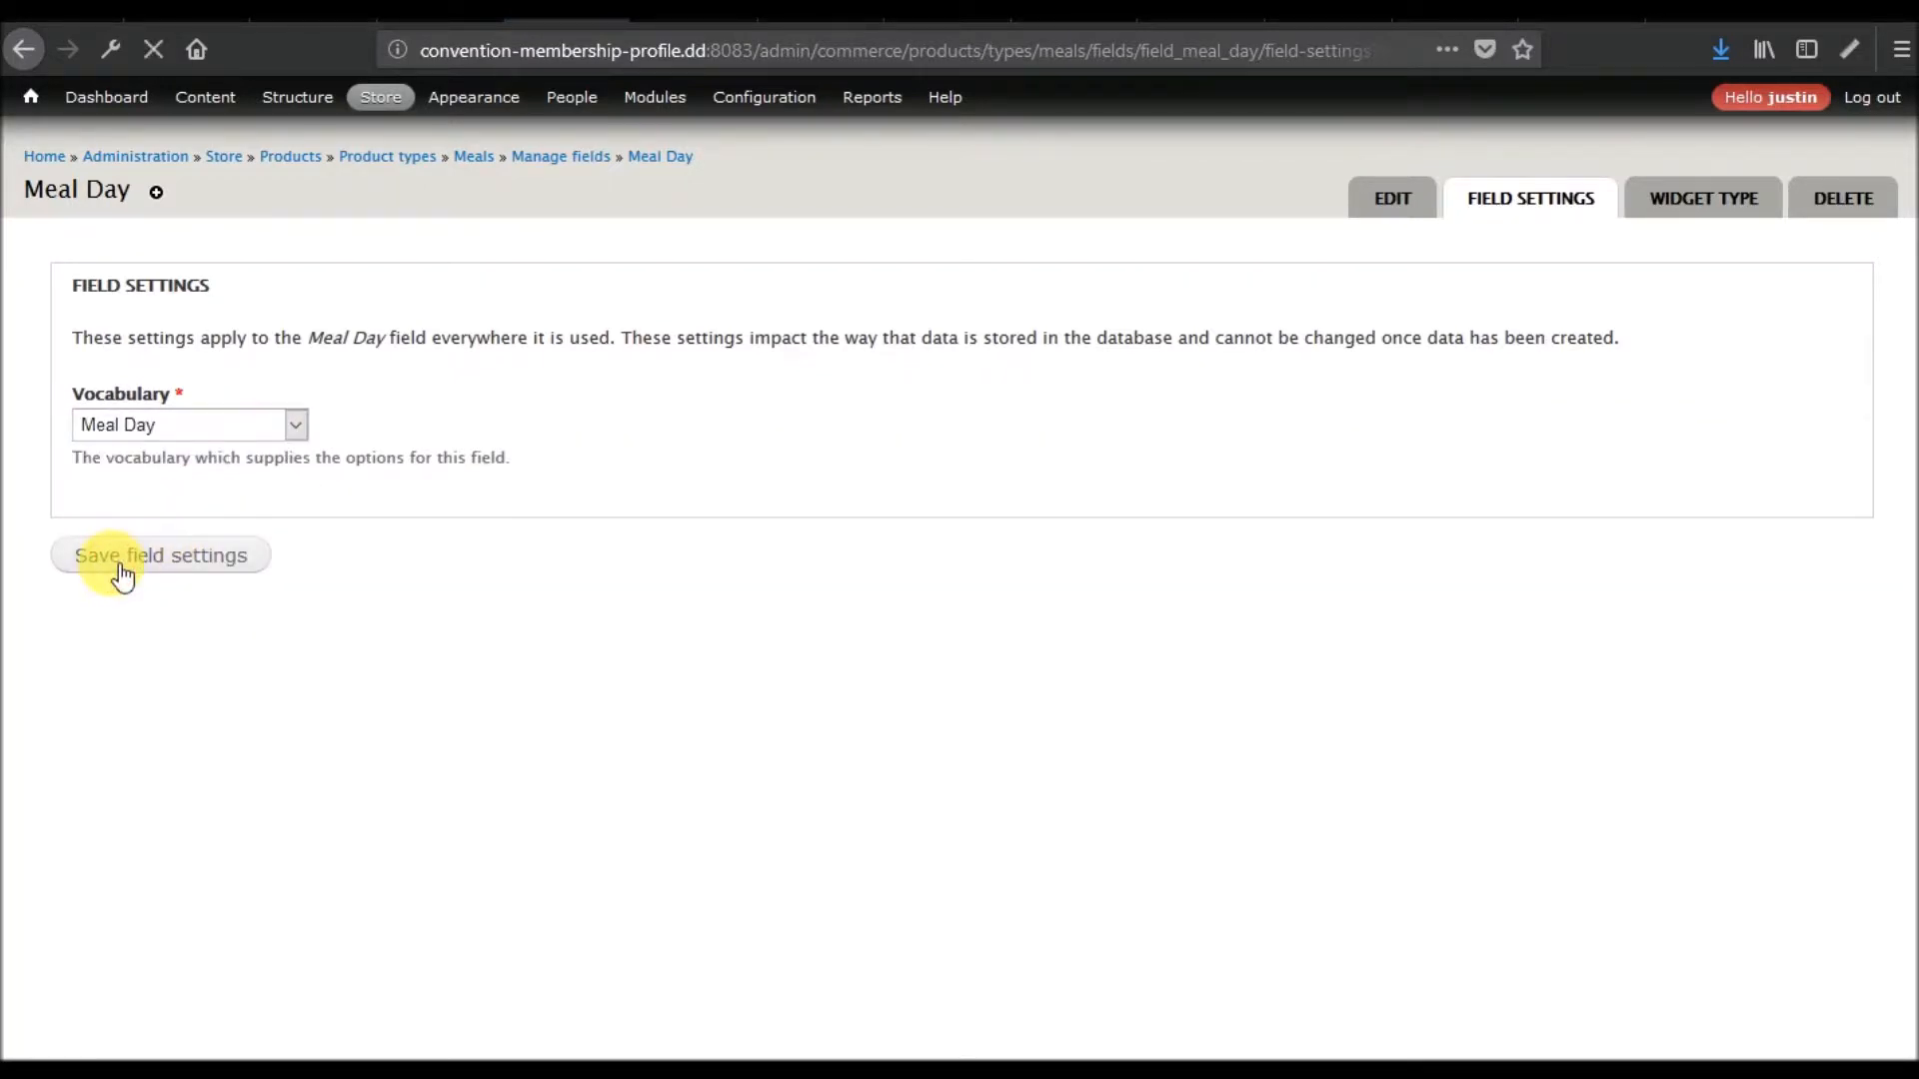
# Enable Meal Day as an attribute field on Add to Cart forms, keep its default value at None, and save the settings
pyautogui.scroll(-5, 330, 600)
pyautogui.scroll(3, 332, 605)
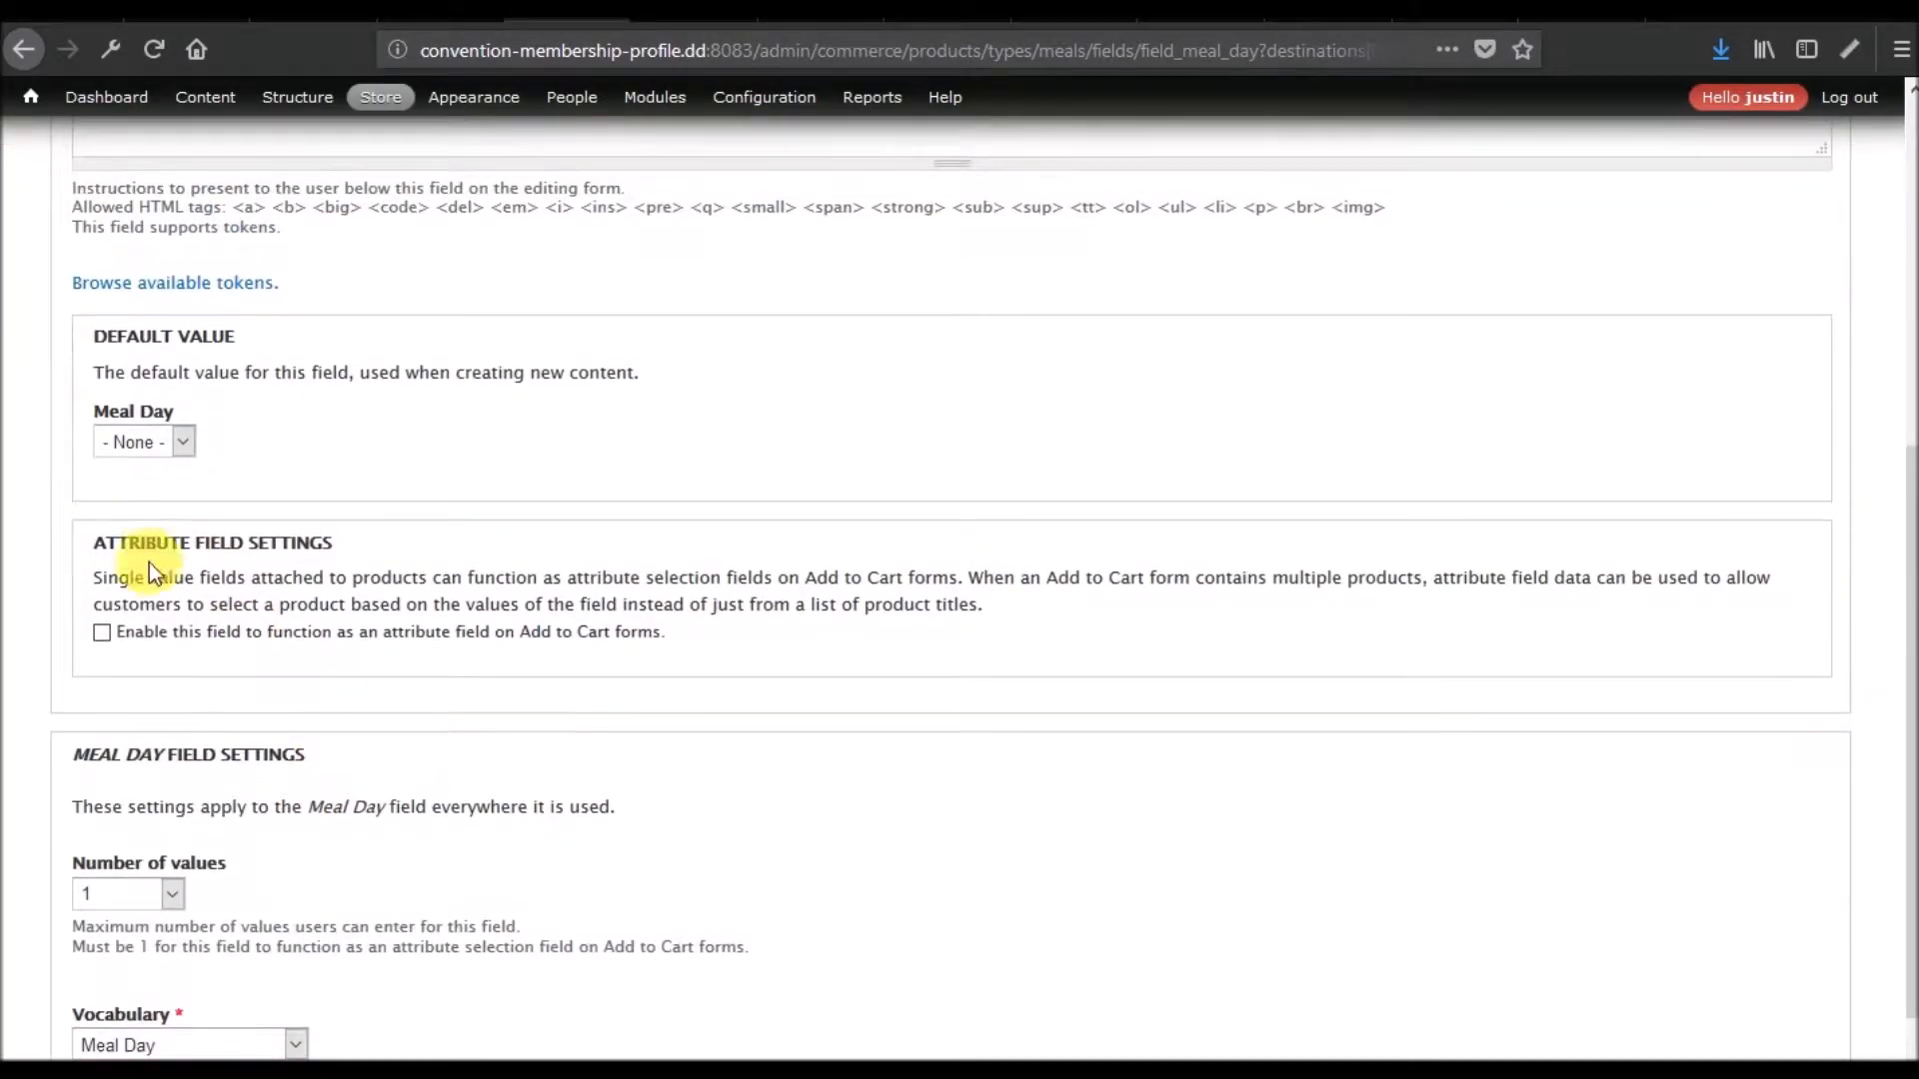
pyautogui.click(125, 632)
pyautogui.click(175, 449)
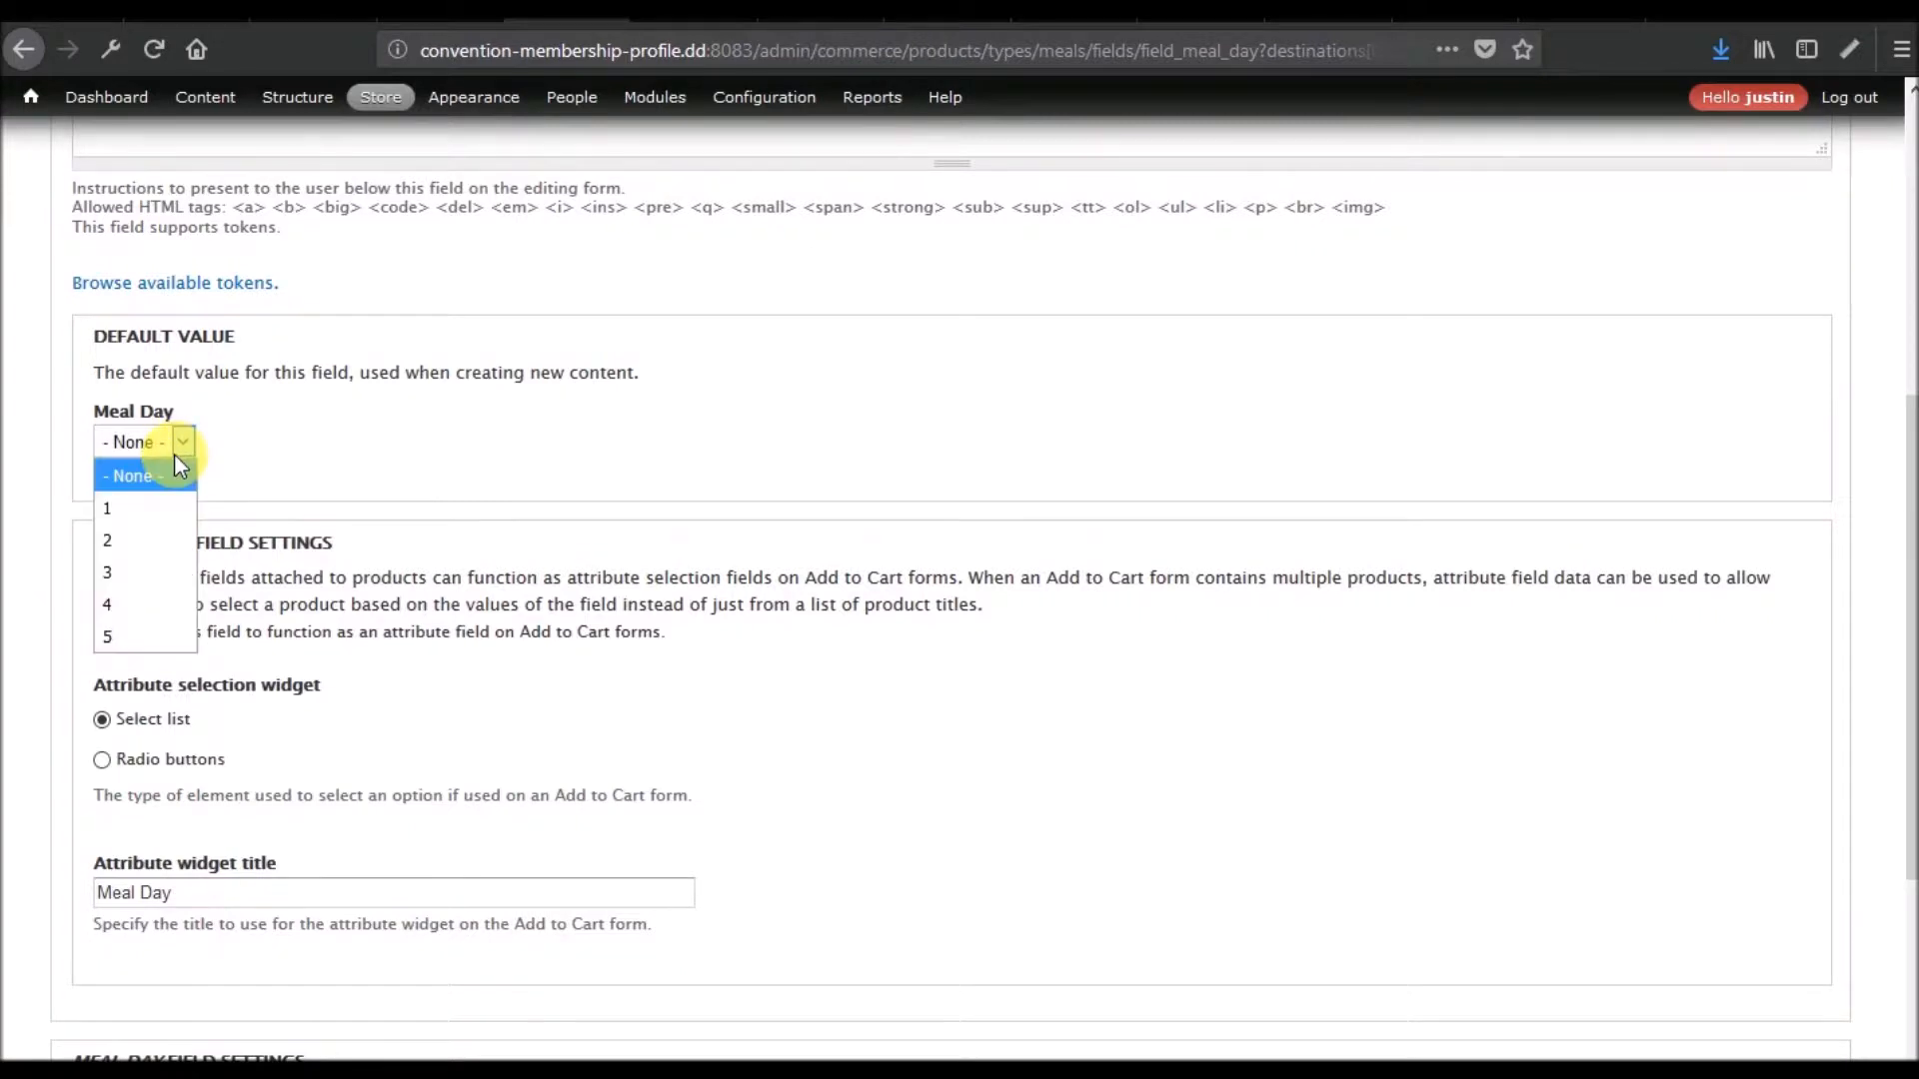
pyautogui.click(176, 449)
pyautogui.scroll(-5, 411, 514)
pyautogui.click(127, 1025)
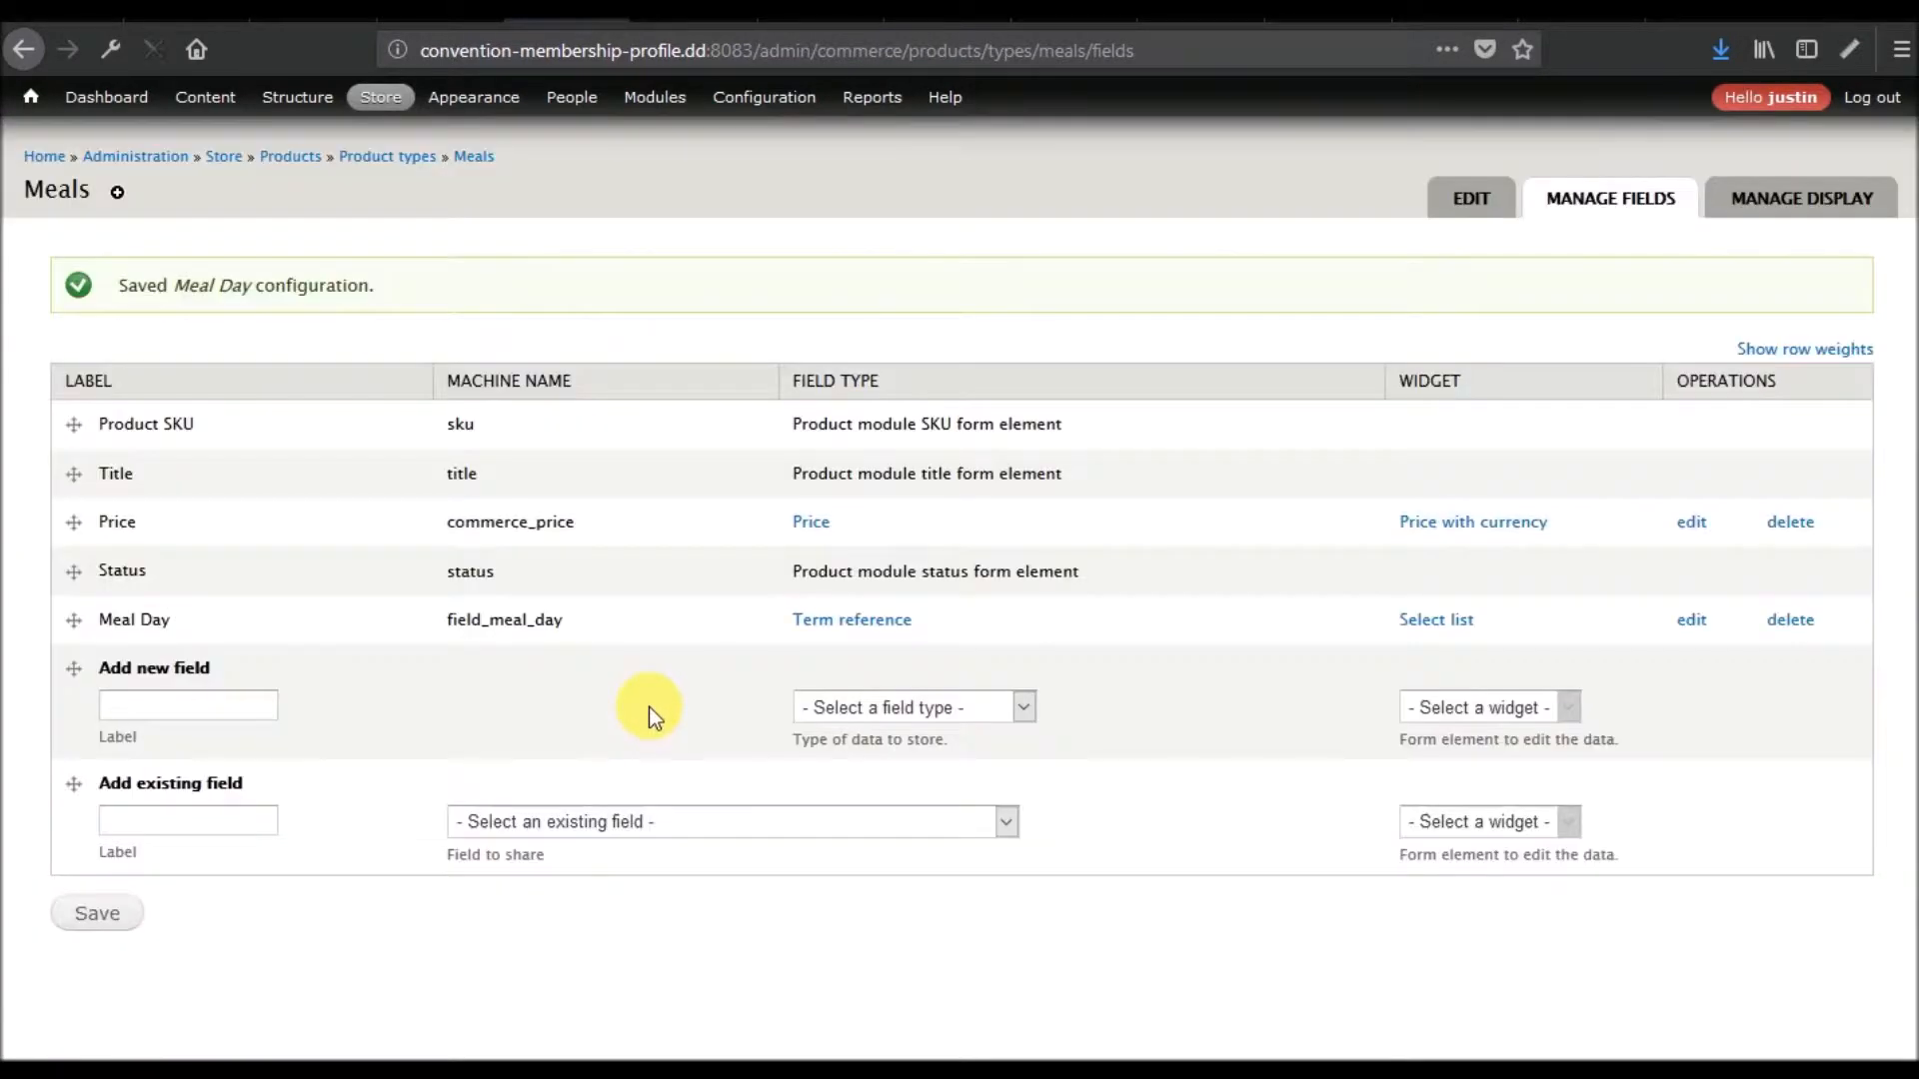
# Add a new field labelled "Meal Type" to the Meals product type as a Term reference with the Select list widget, and save
pyautogui.click(226, 711)
pyautogui.write('Meal Type')
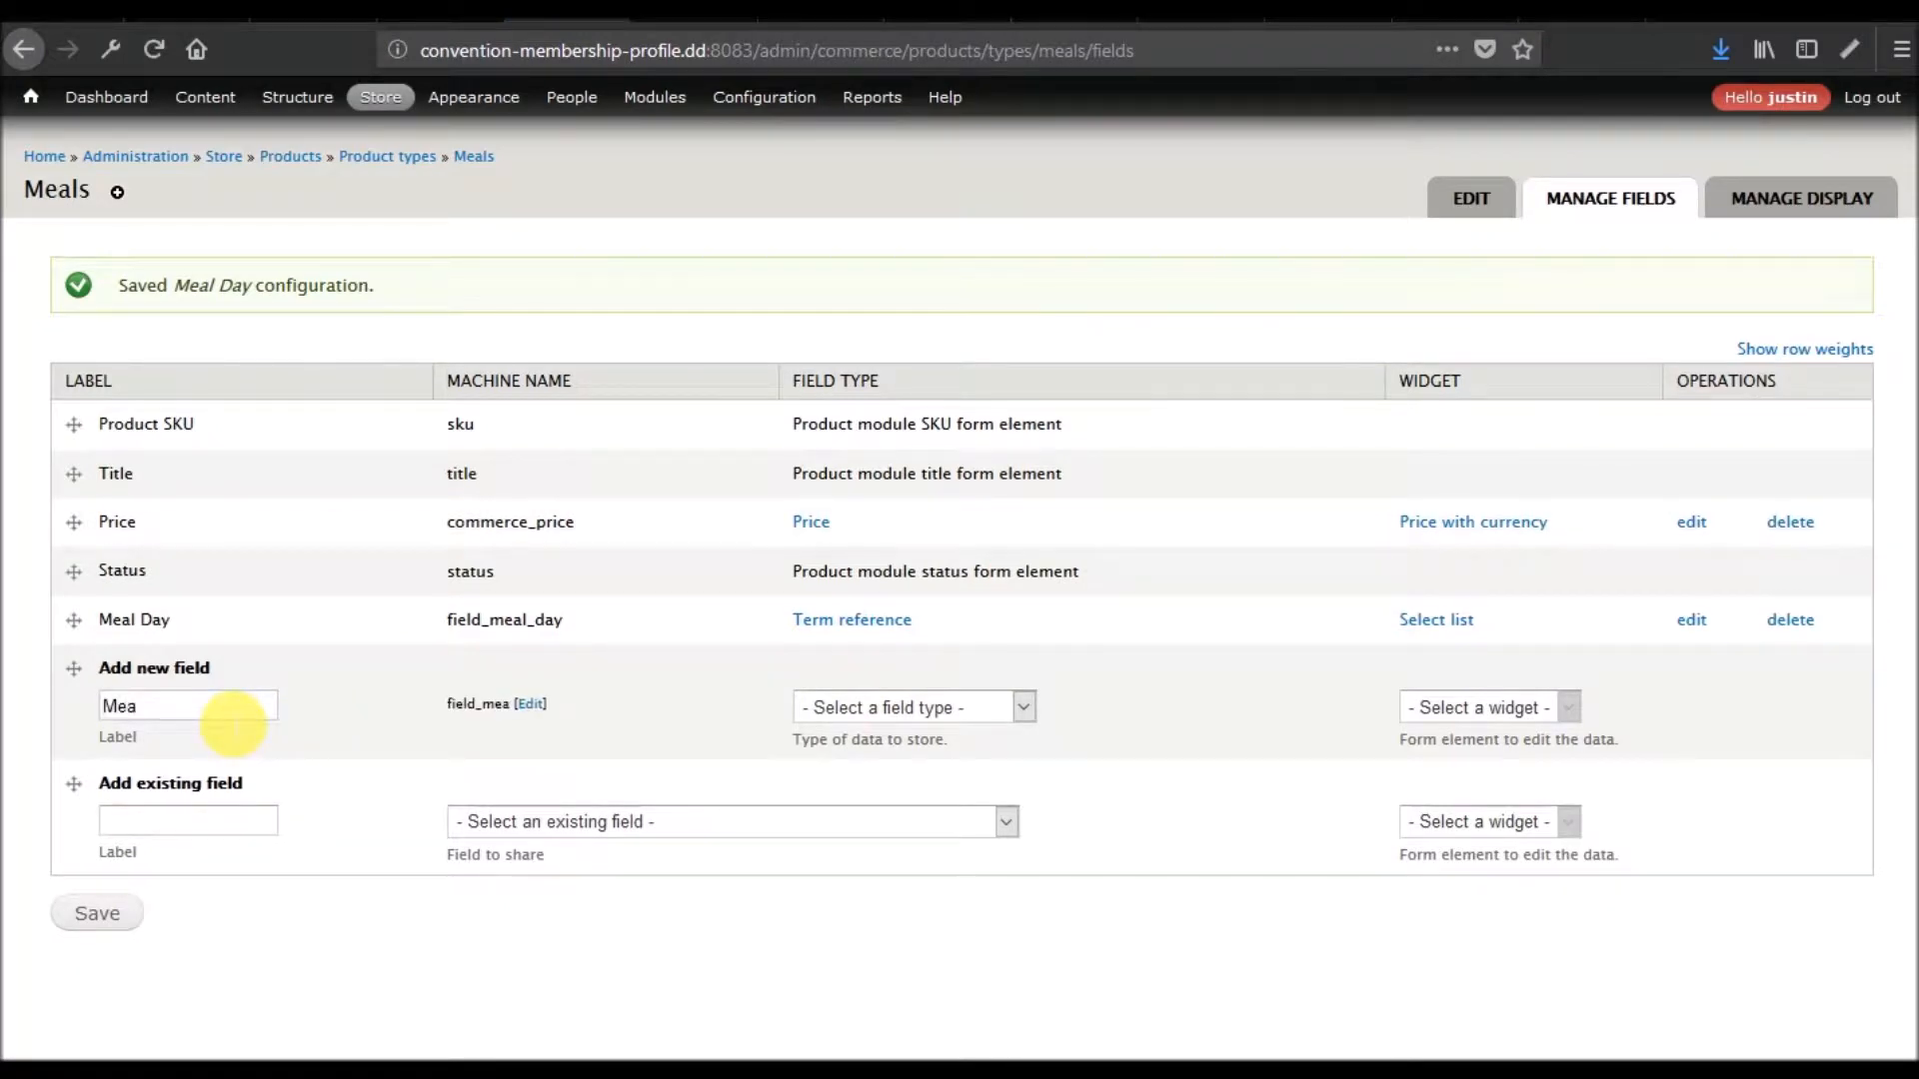
pyautogui.click(1015, 705)
pyautogui.scroll(-2, 992, 532)
pyautogui.click(922, 640)
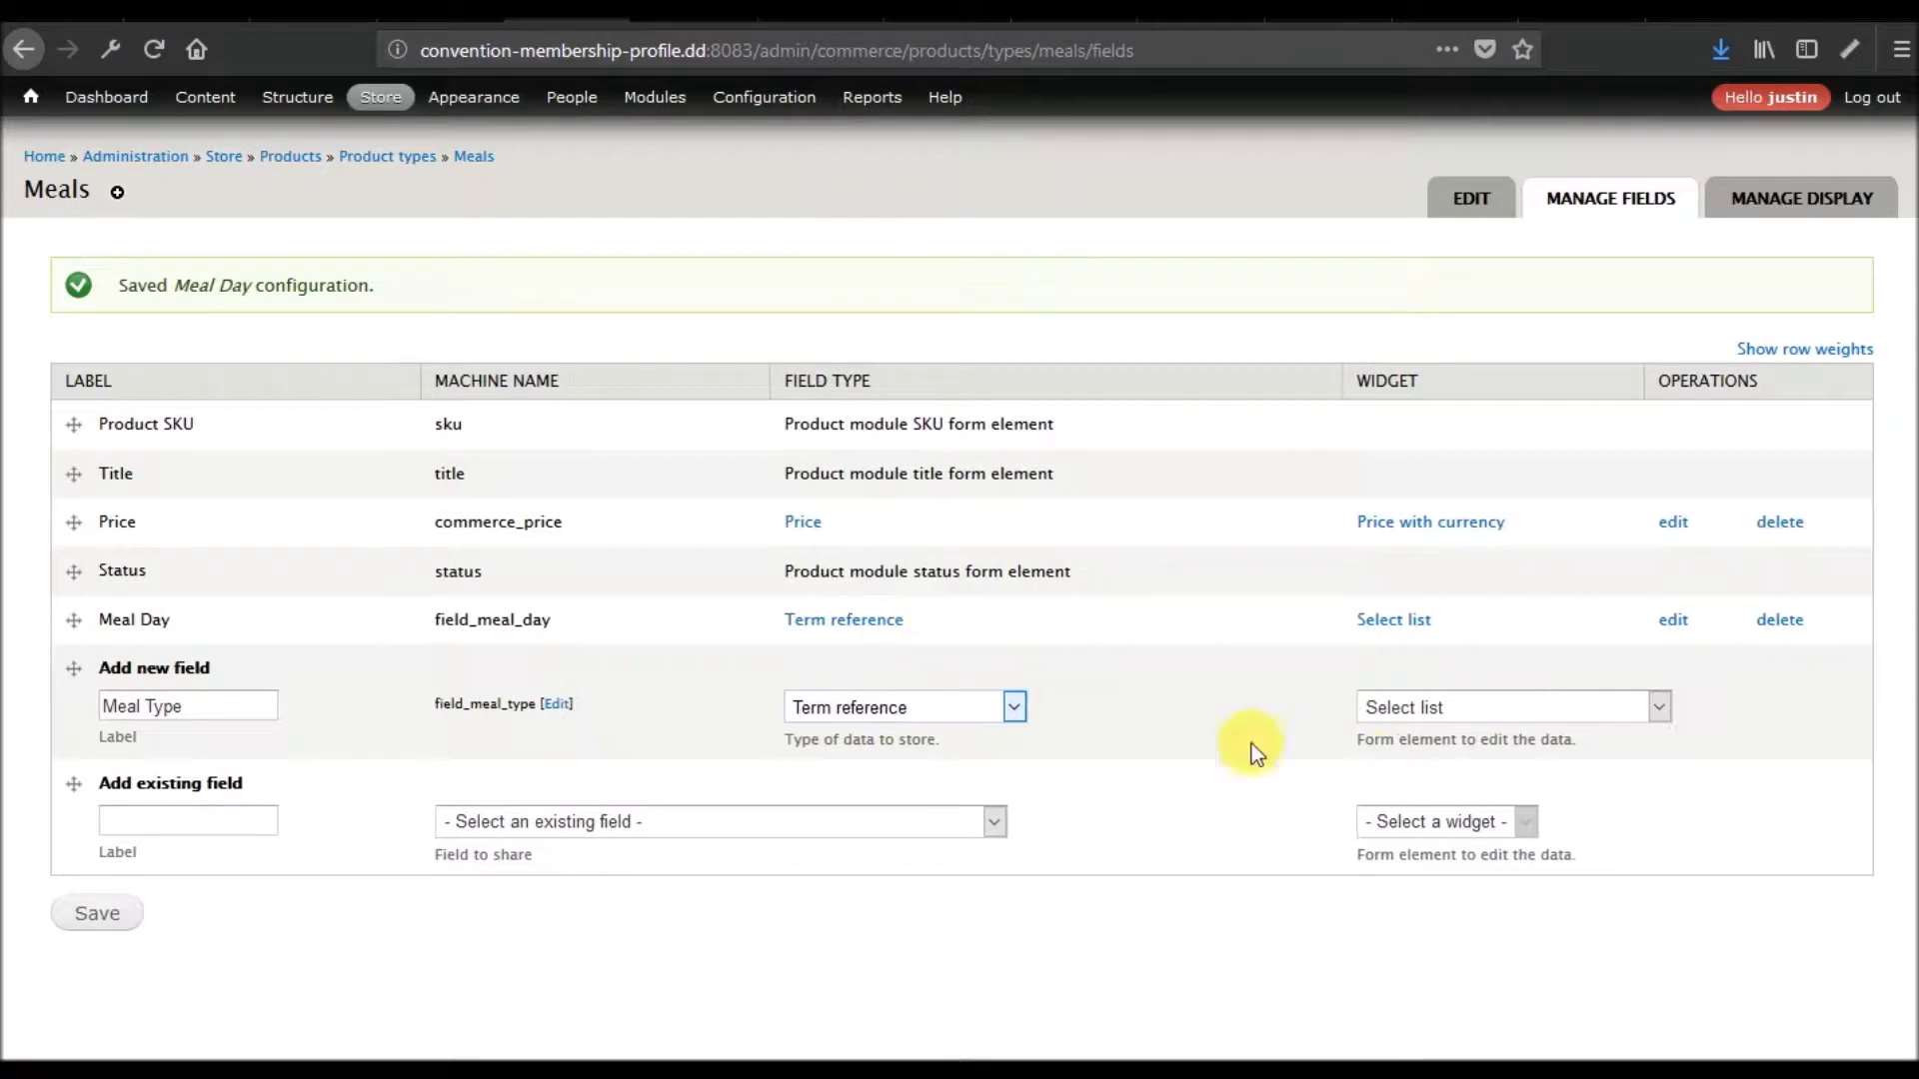
pyautogui.rightClick(97, 921)
pyautogui.click(97, 921)
pyautogui.click(97, 921)
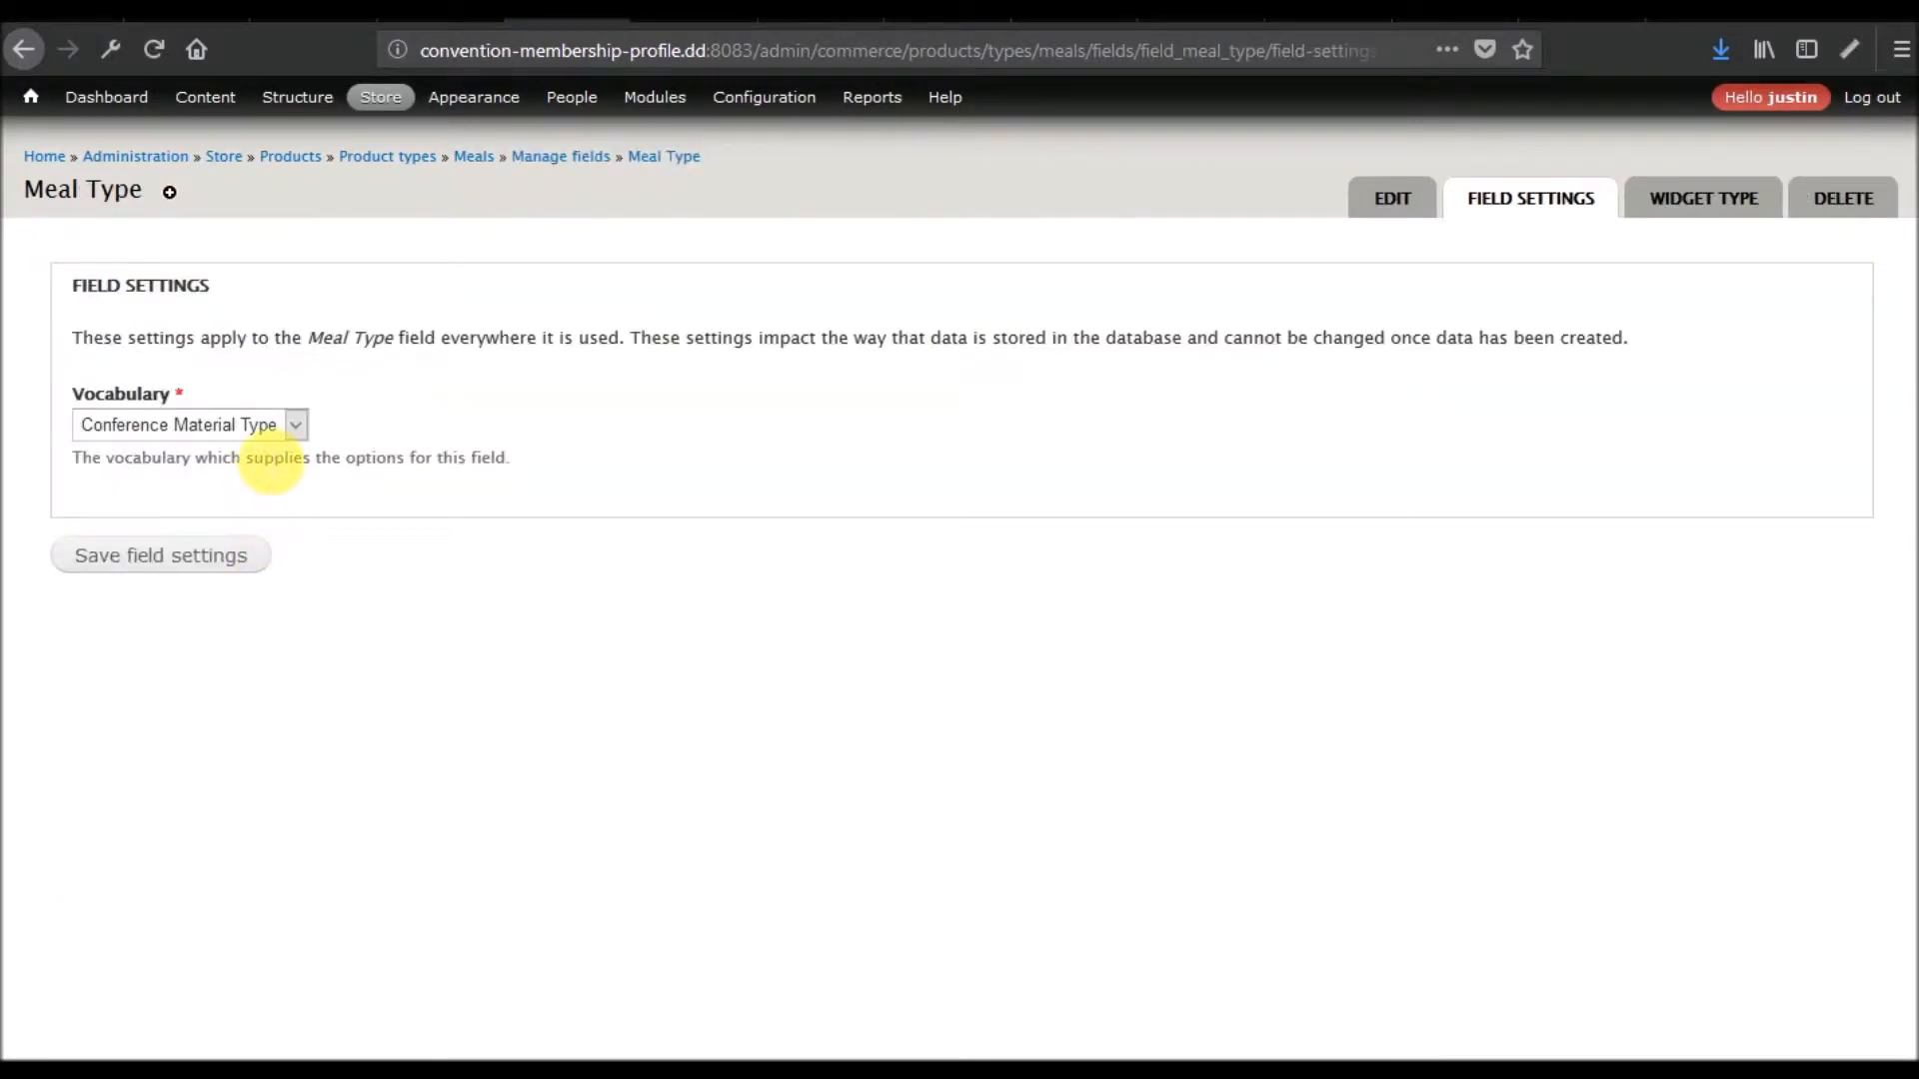
# Use the Meal Type vocabulary as the source of the Meal Type field and save the field settings
pyautogui.click(258, 414)
pyautogui.click(206, 587)
pyautogui.click(138, 577)
# Enable the Meal Type field to function as an attribute field on Add to Cart forms and save the settings
pyautogui.scroll(-1, 238, 750)
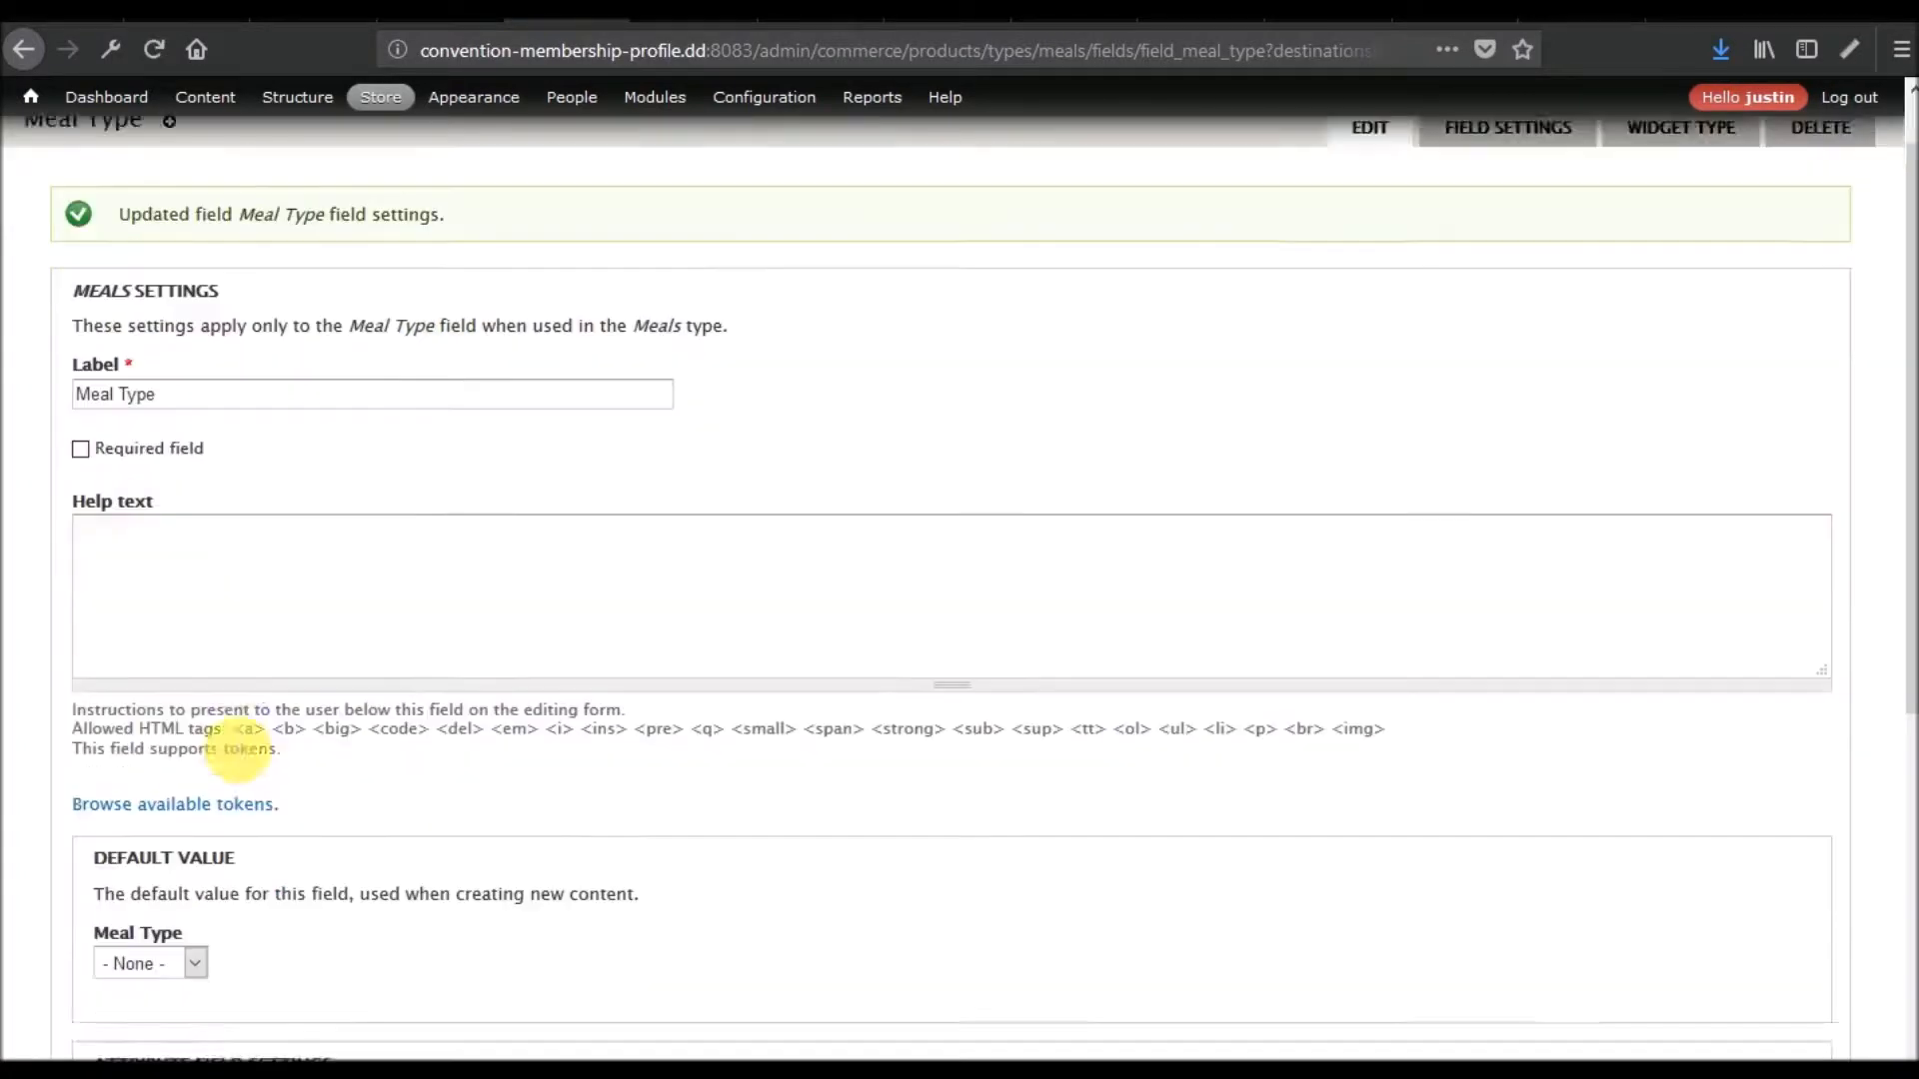
pyautogui.scroll(-6, 238, 750)
pyautogui.click(168, 484)
pyautogui.scroll(-3, 214, 715)
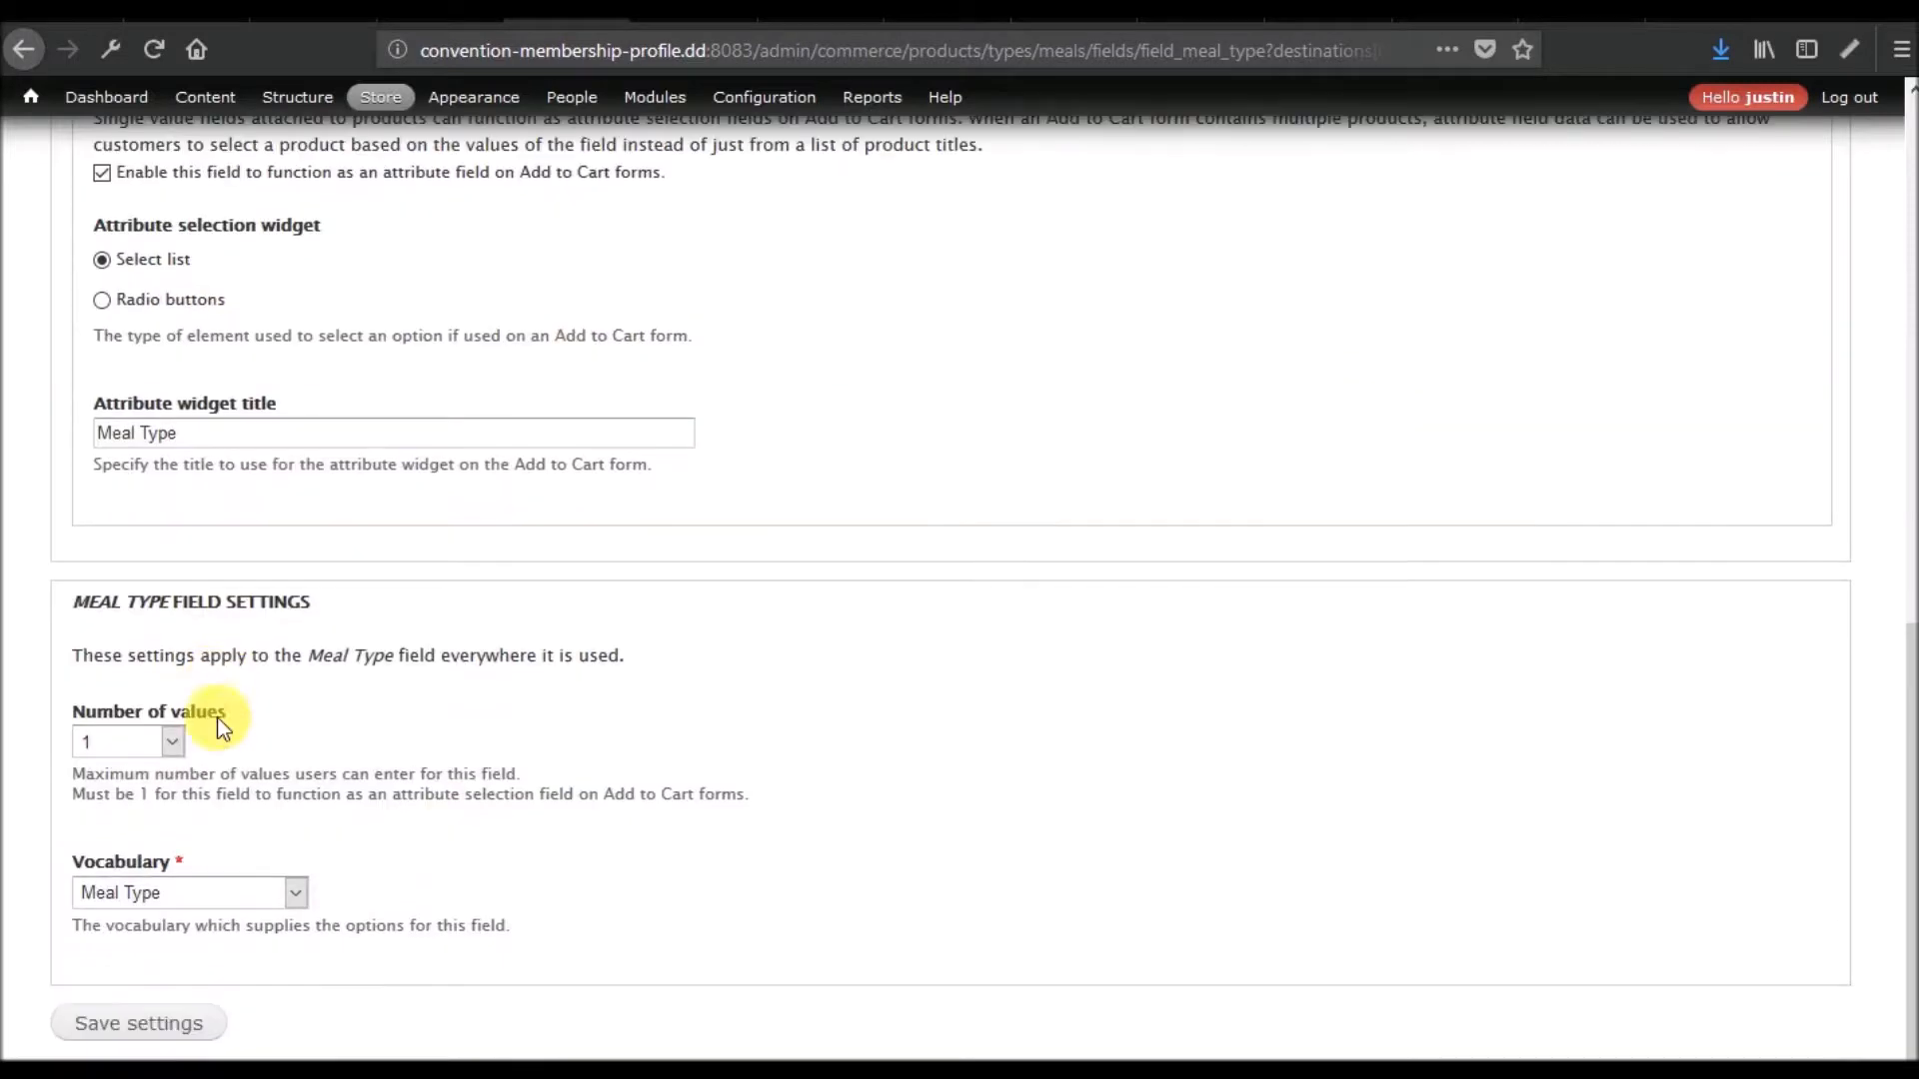
pyautogui.click(130, 1040)
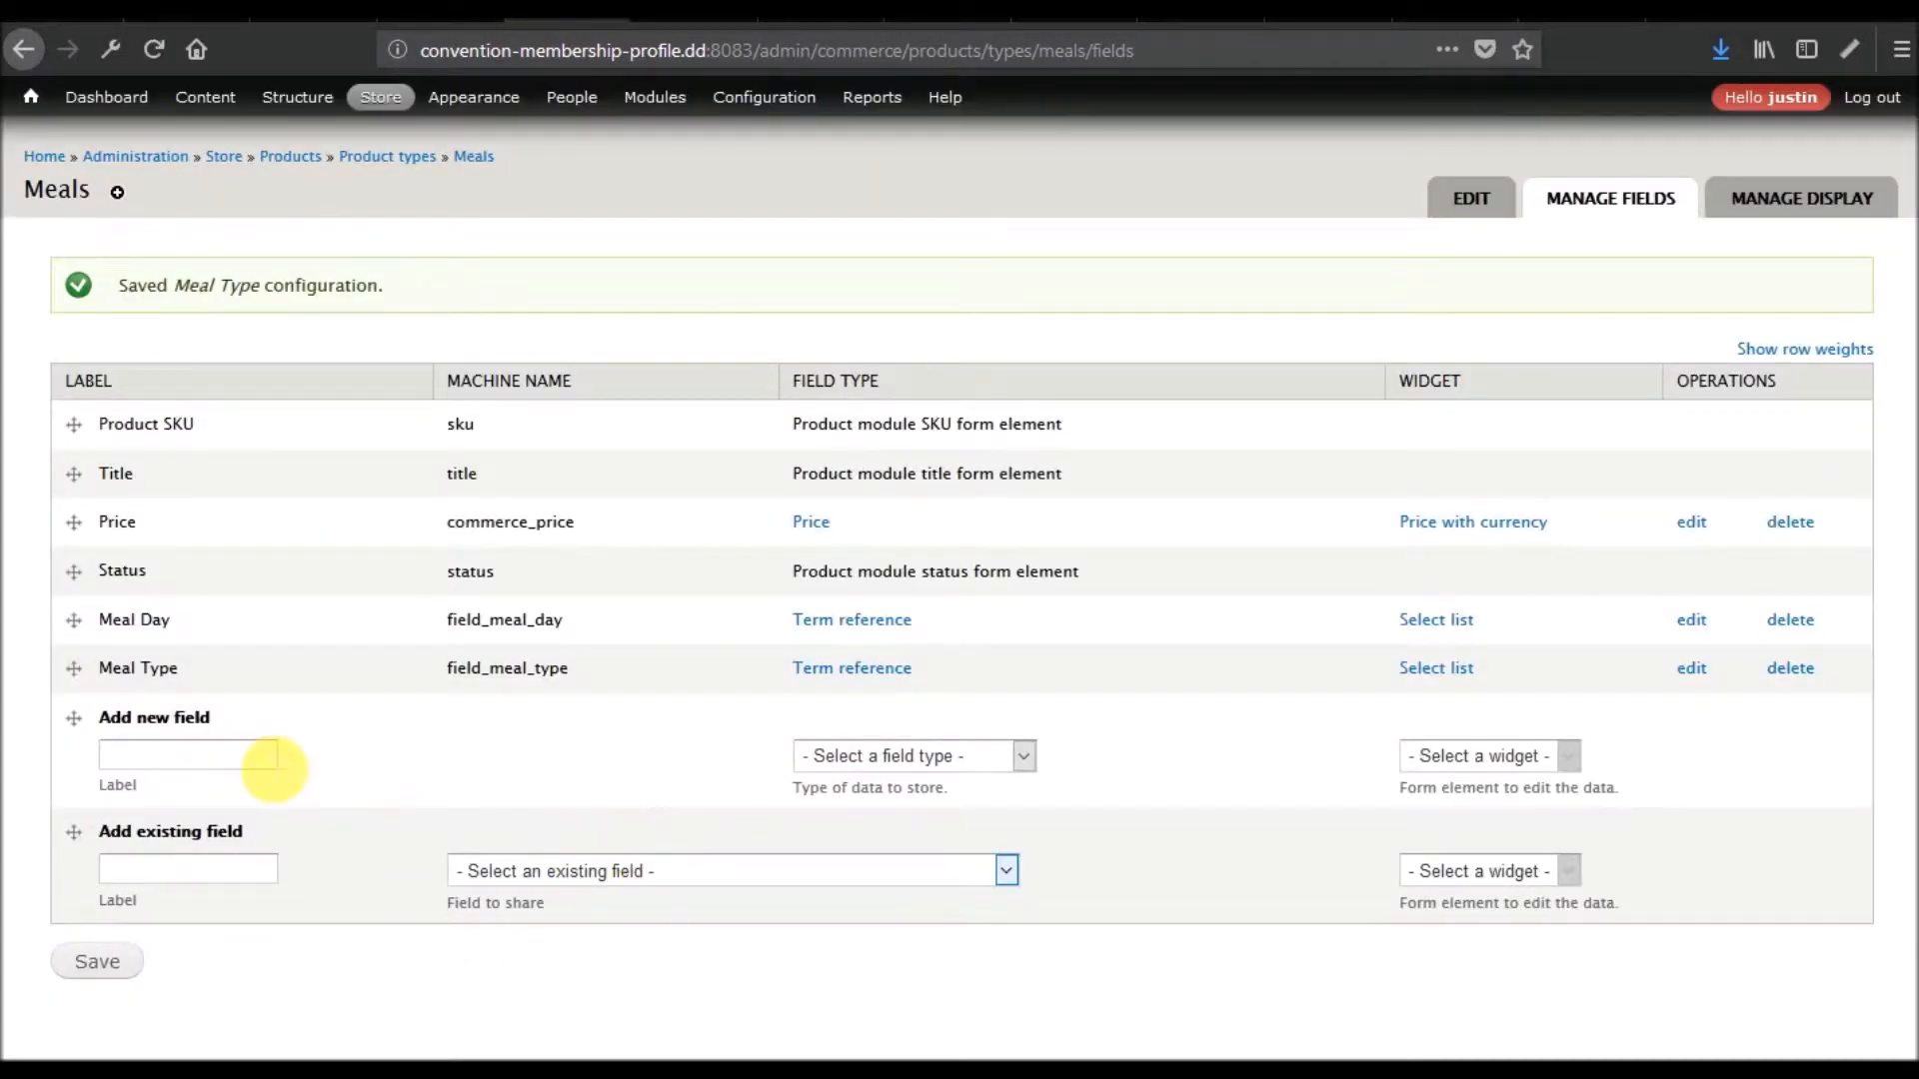
# Add a new field labelled "Meal Food Type" to the Meals product type as a Term reference with the Select list widget, and save
pyautogui.click(240, 757)
pyautogui.write('Meal Food Type')
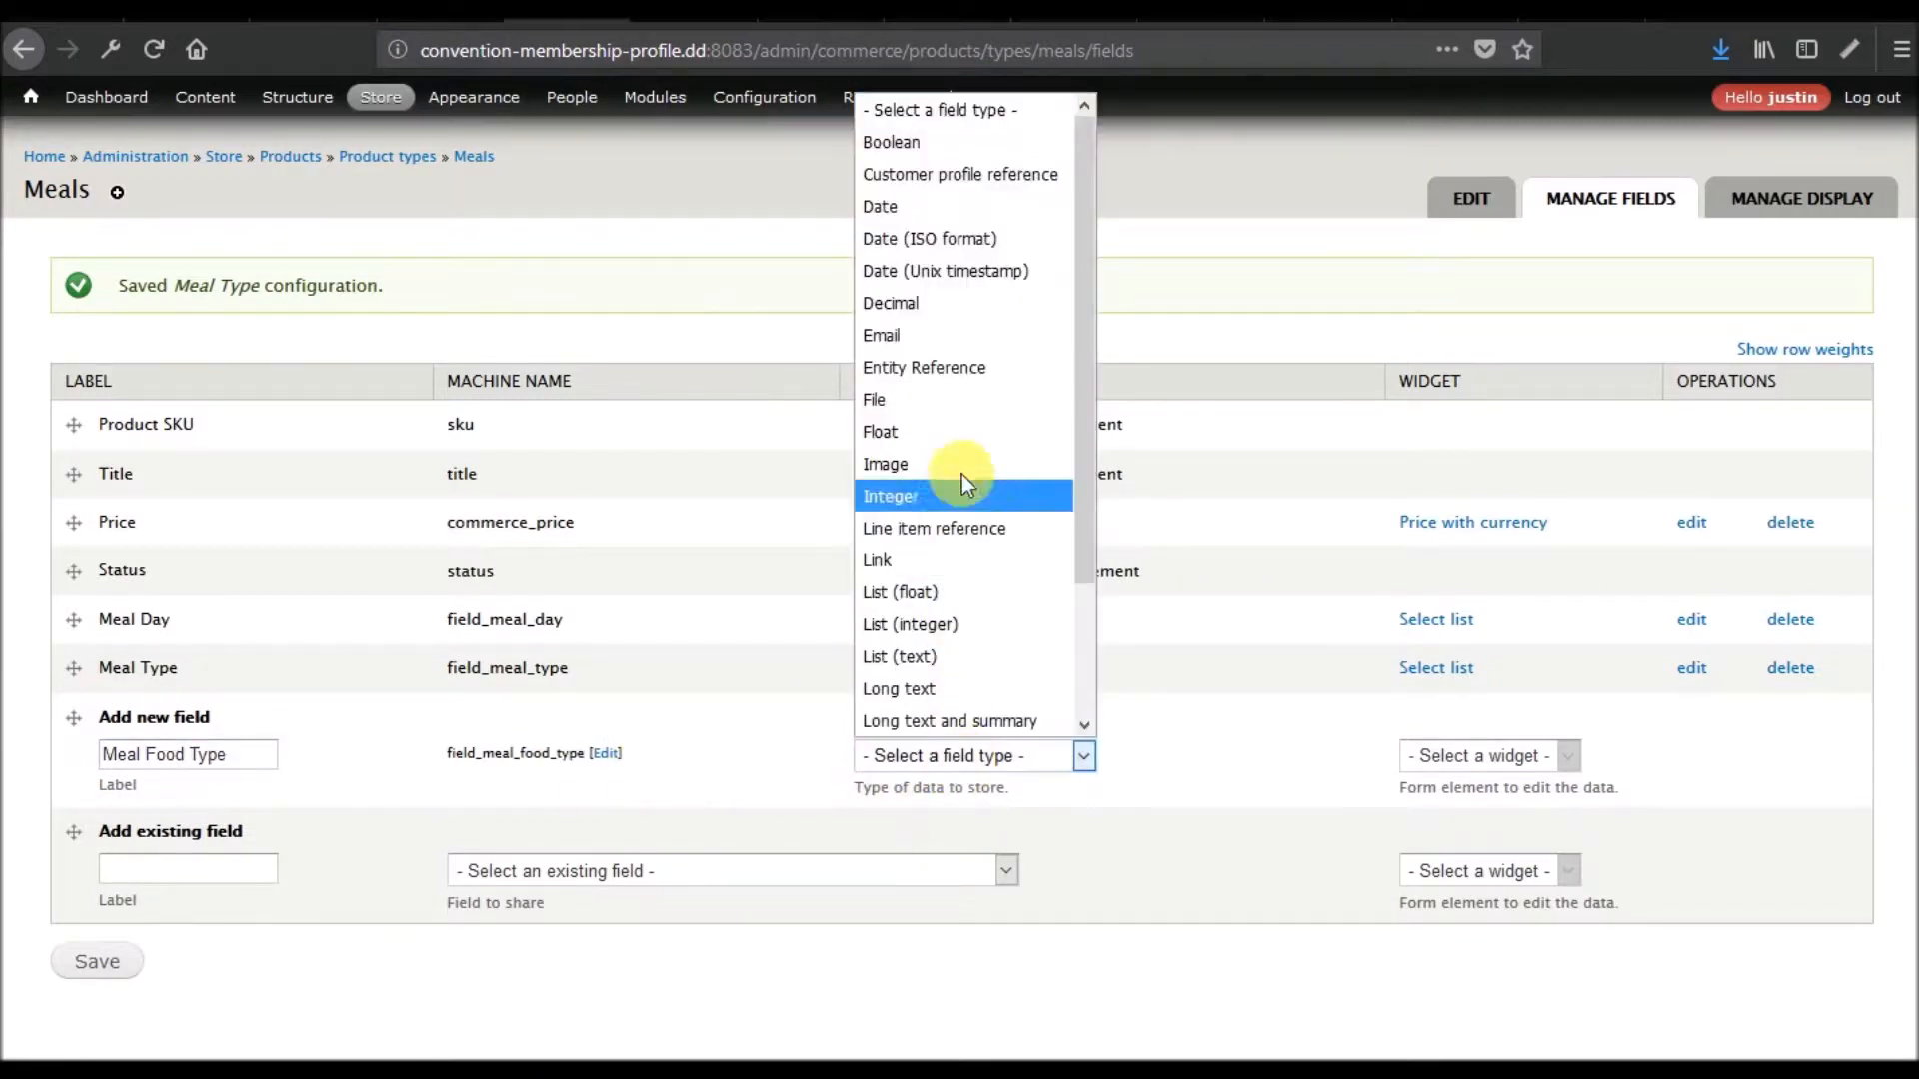
pyautogui.scroll(-2, 949, 500)
pyautogui.click(951, 686)
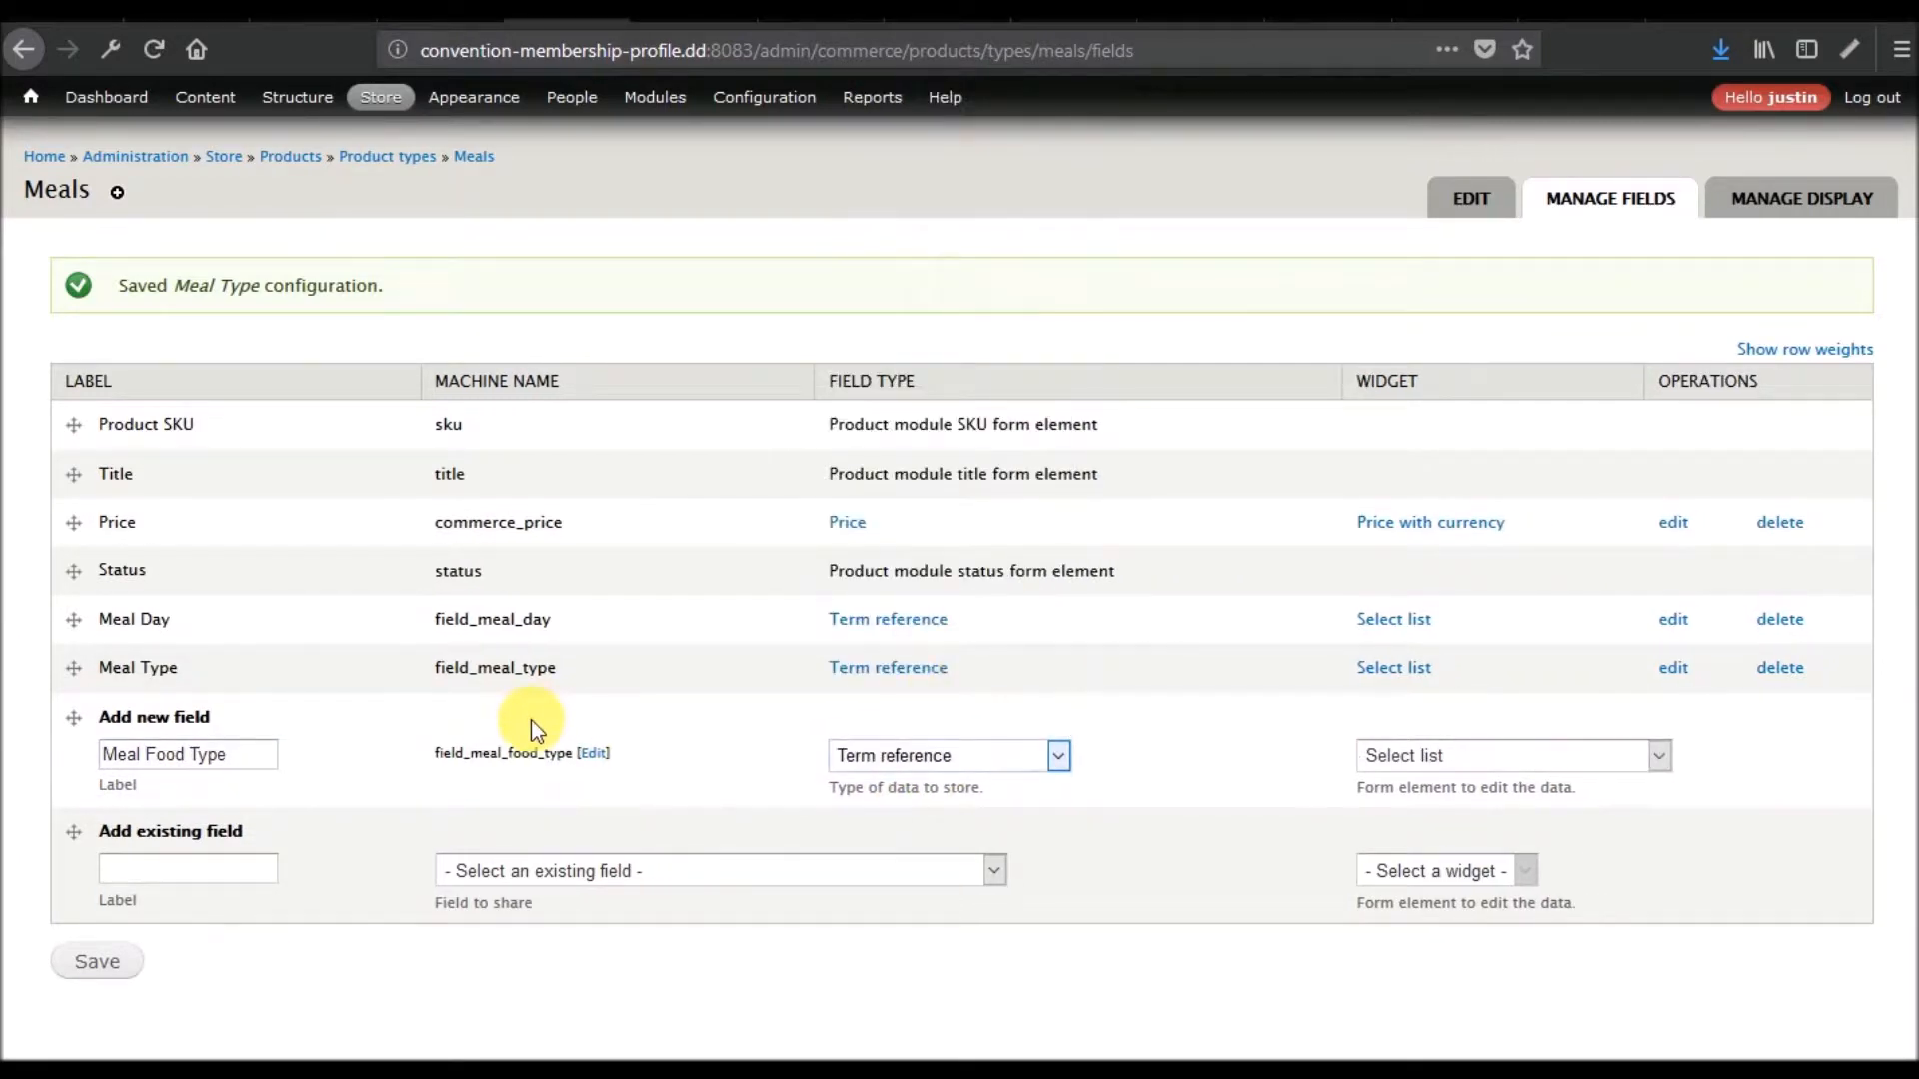
pyautogui.click(100, 959)
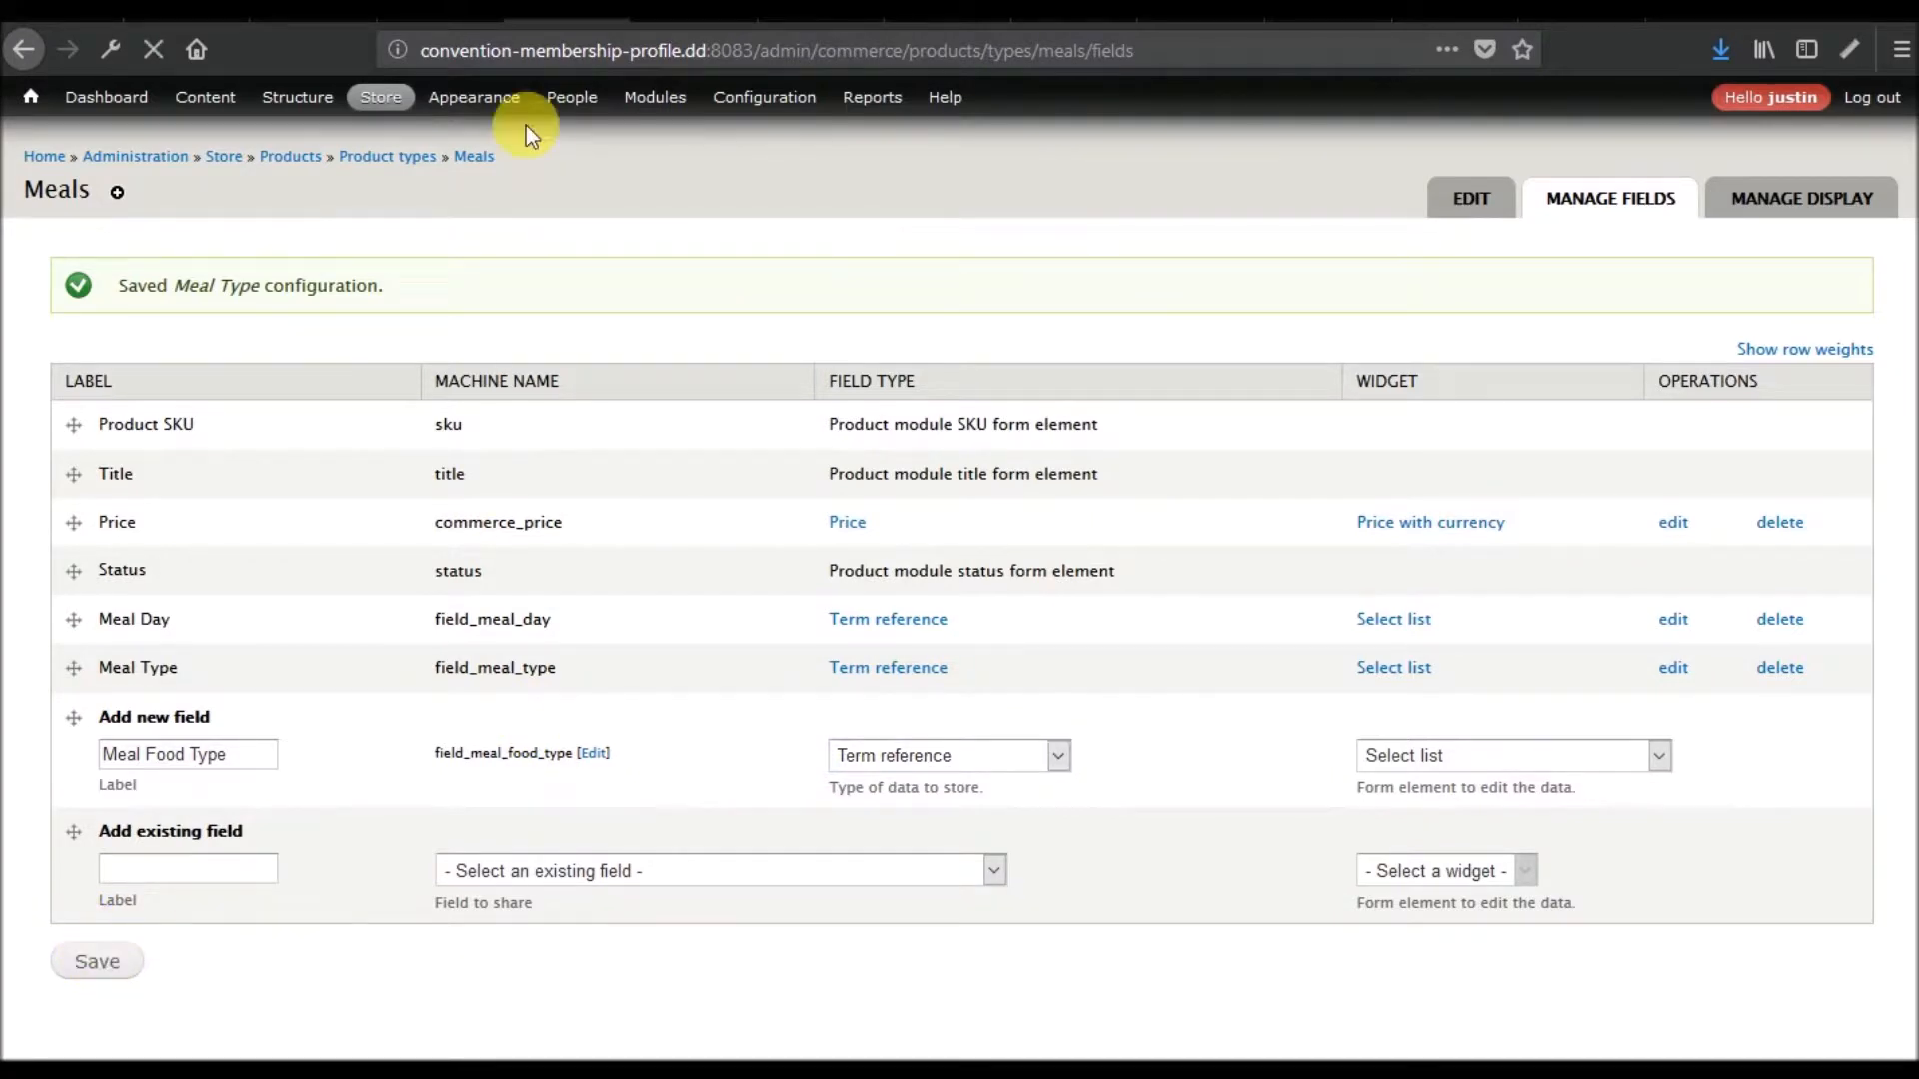
# Use the Meal Food Type vocabulary as the source of the Meal Food Type field and save the field settings
pyautogui.moveTo(481, 149)
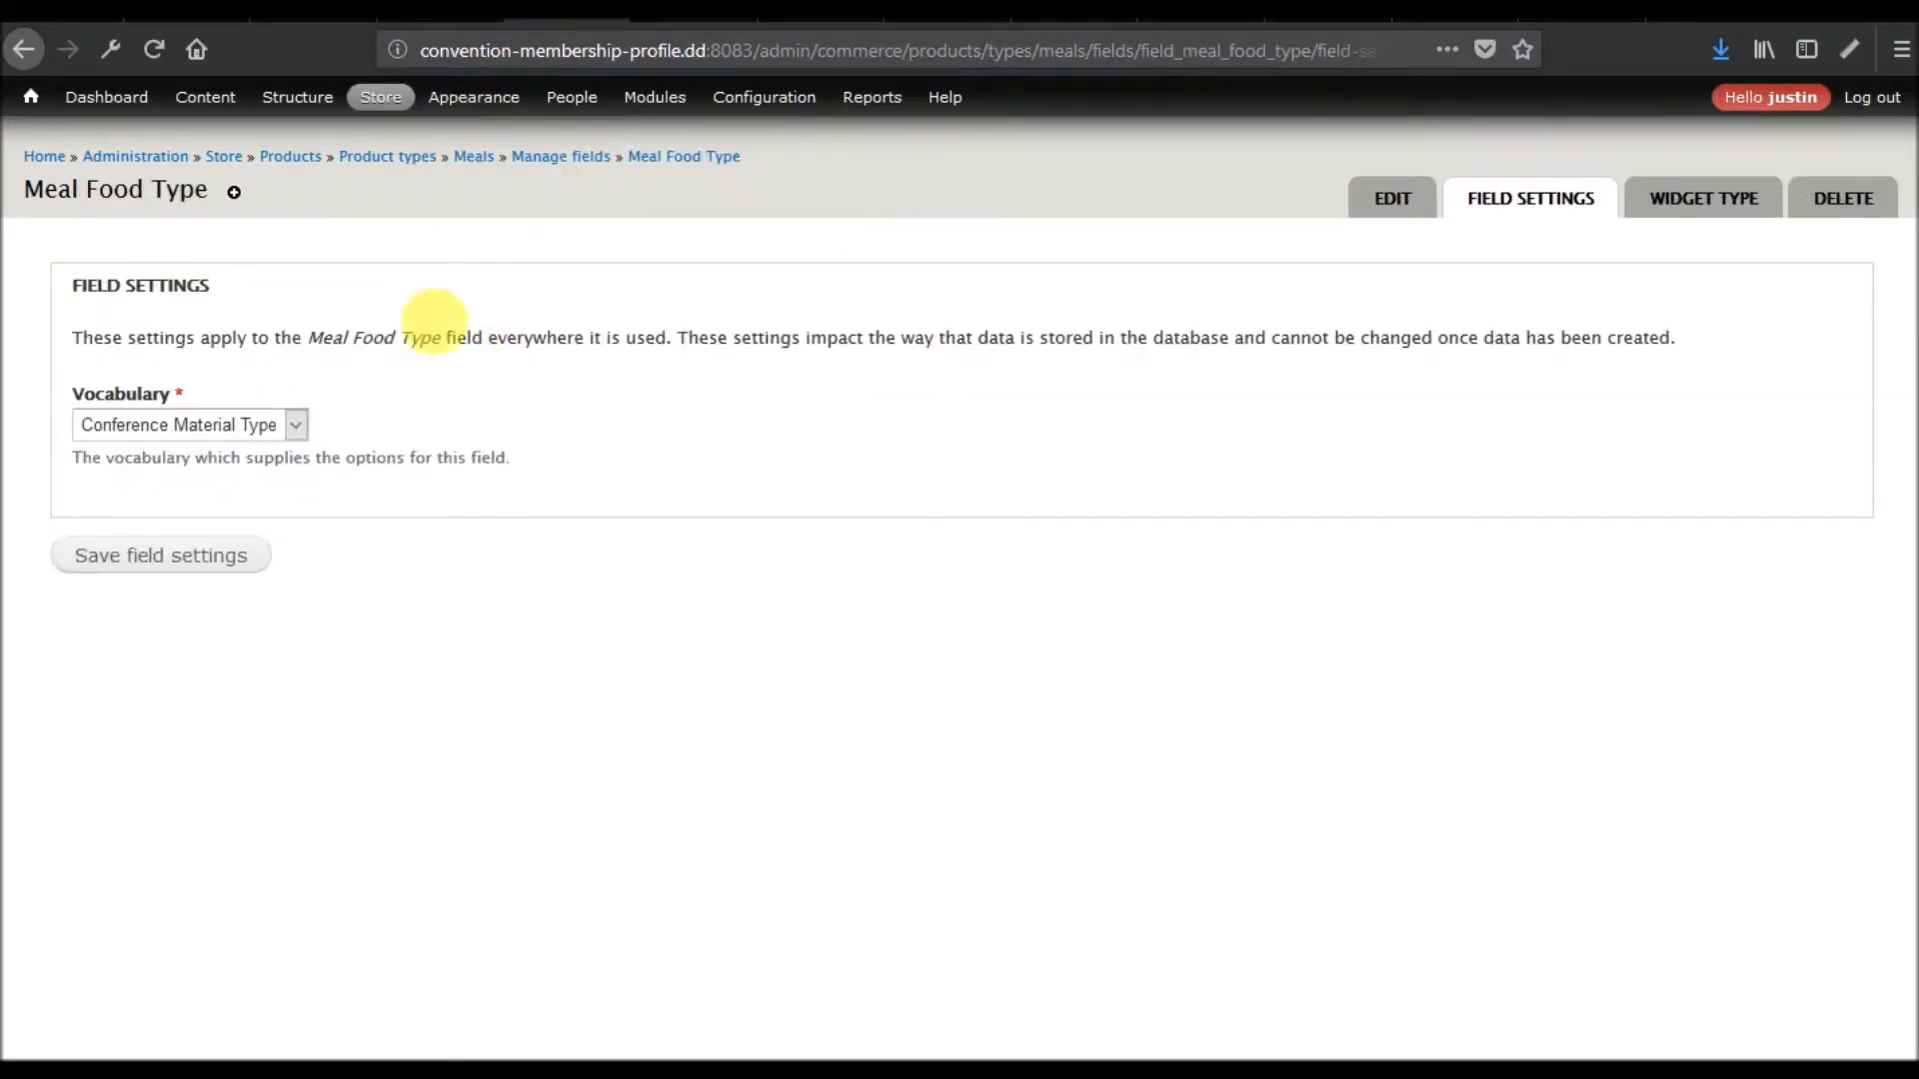
pyautogui.click(225, 424)
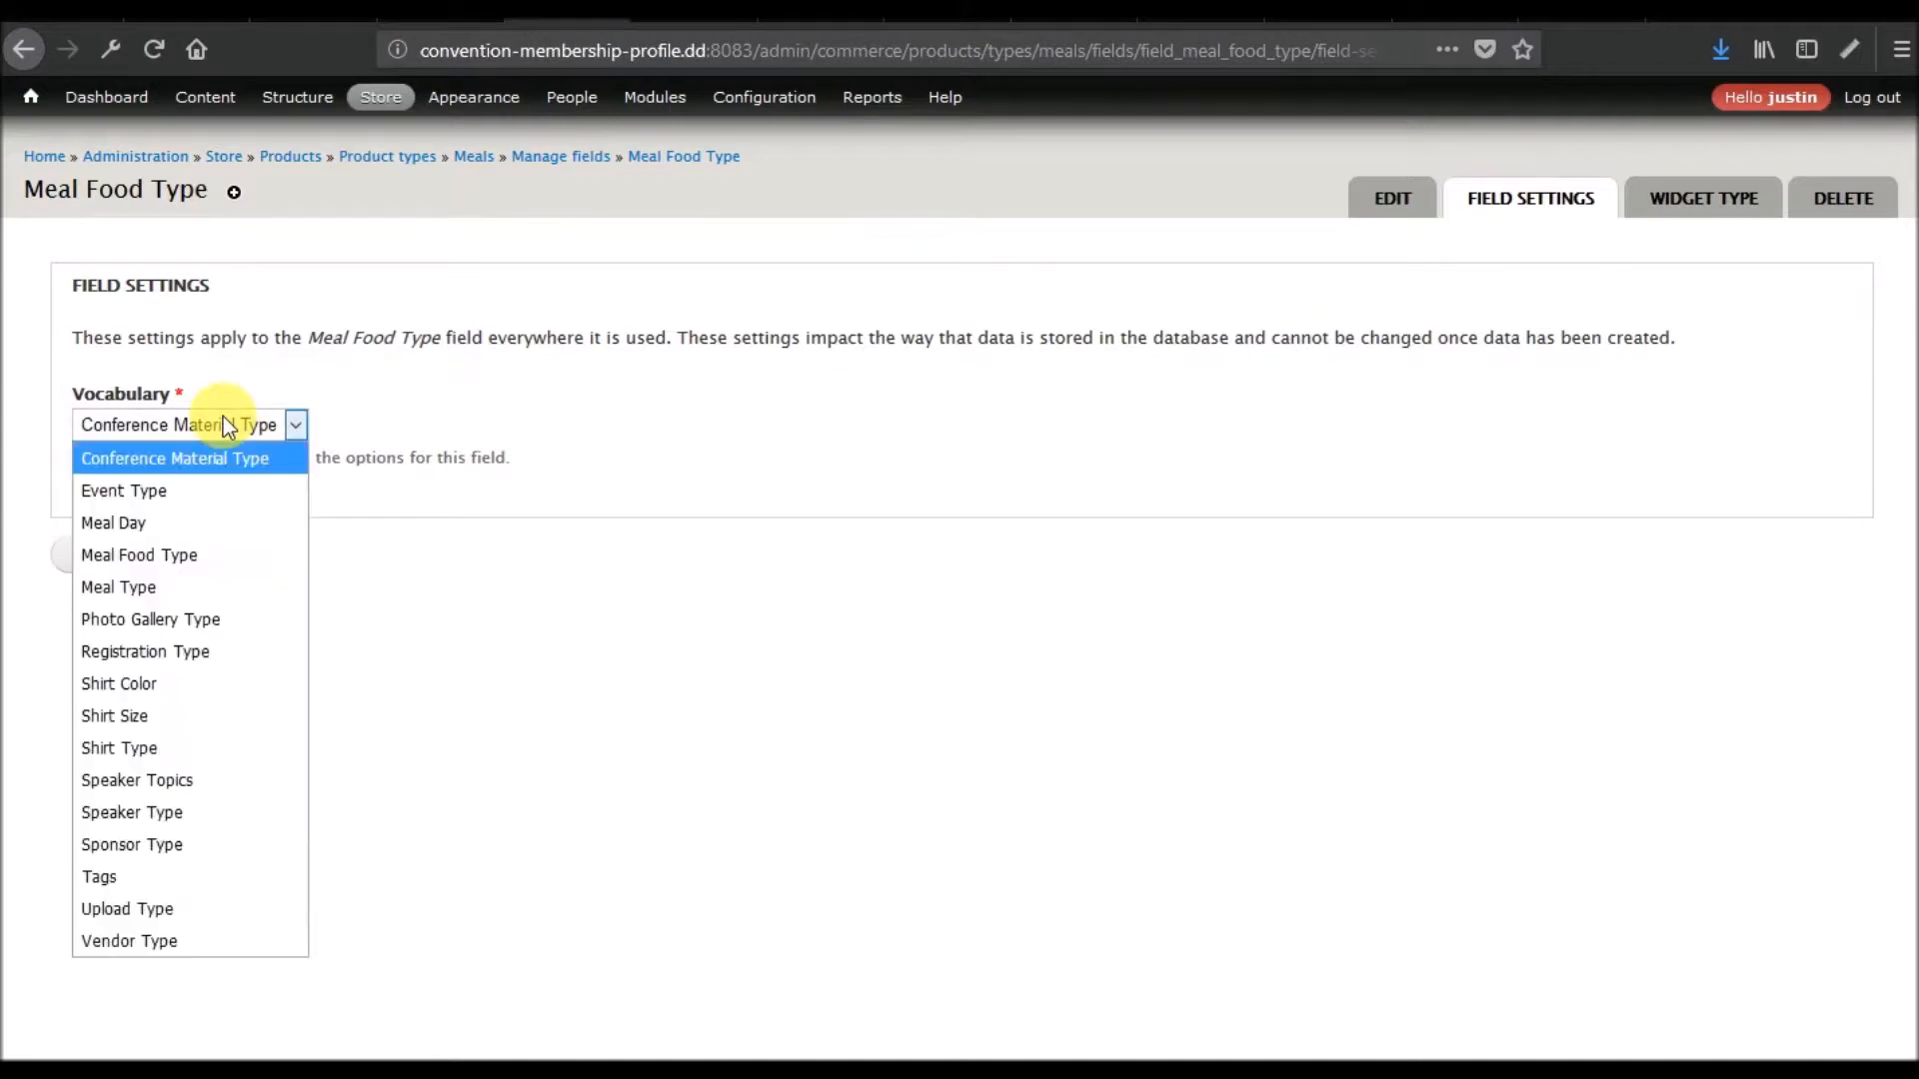
pyautogui.click(163, 558)
pyautogui.click(142, 554)
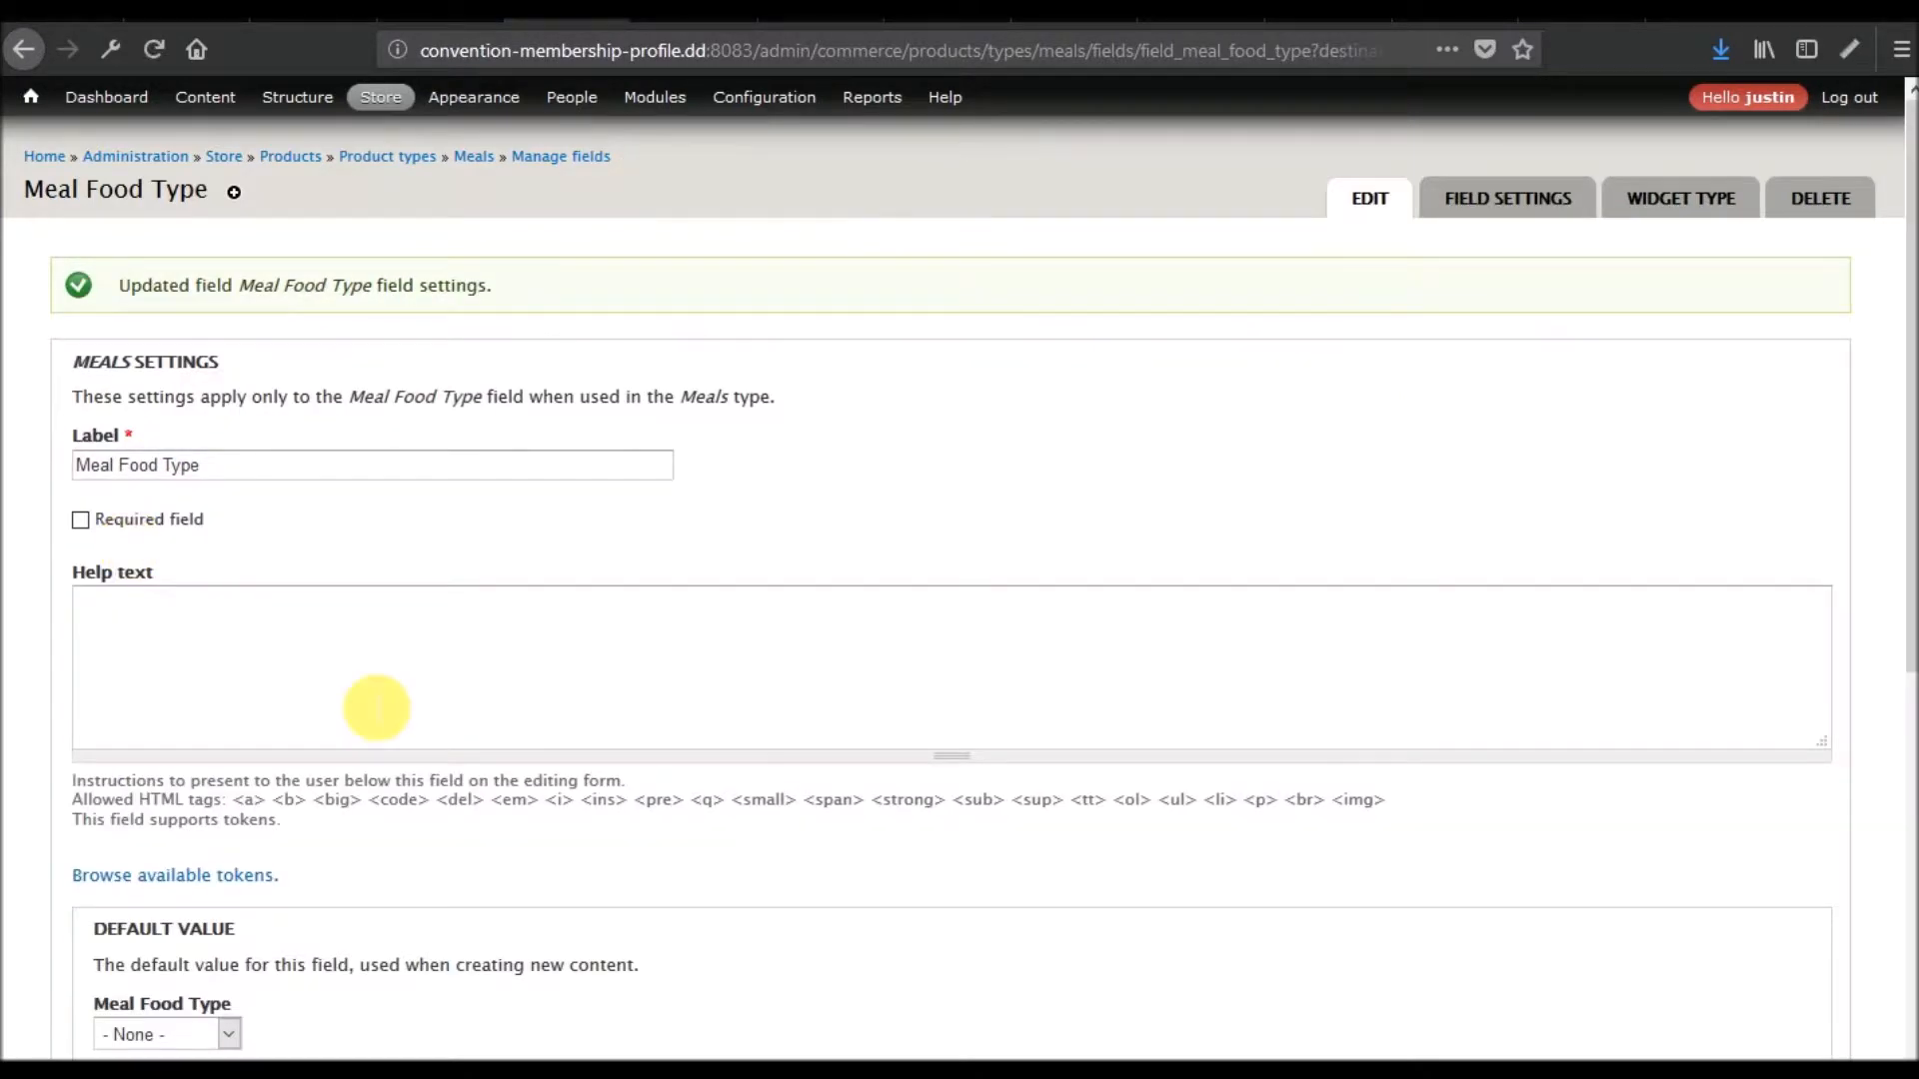
# Enable the Meal Food Type field to function as an attribute field on Add to Cart forms and save the settings
pyautogui.scroll(-8, 397, 716)
pyautogui.click(103, 487)
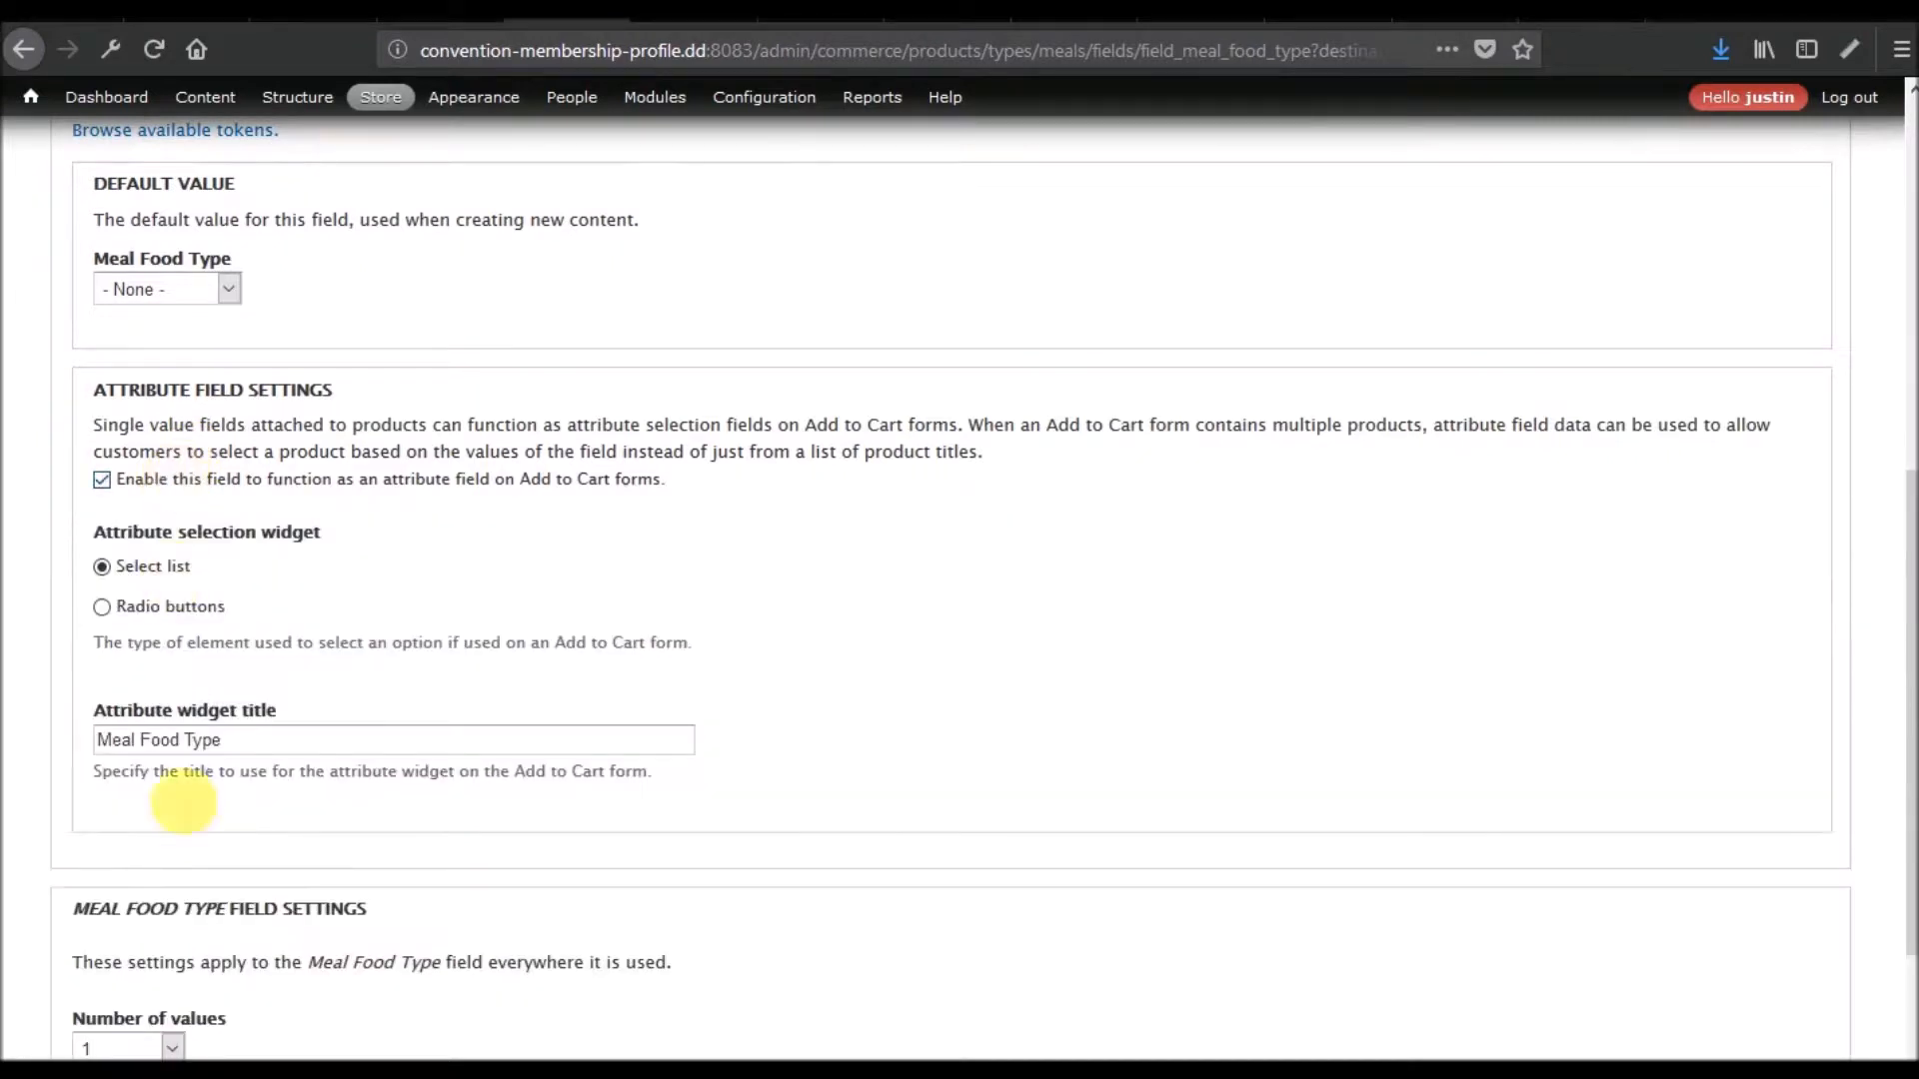
pyautogui.scroll(-3, 207, 892)
pyautogui.click(131, 1024)
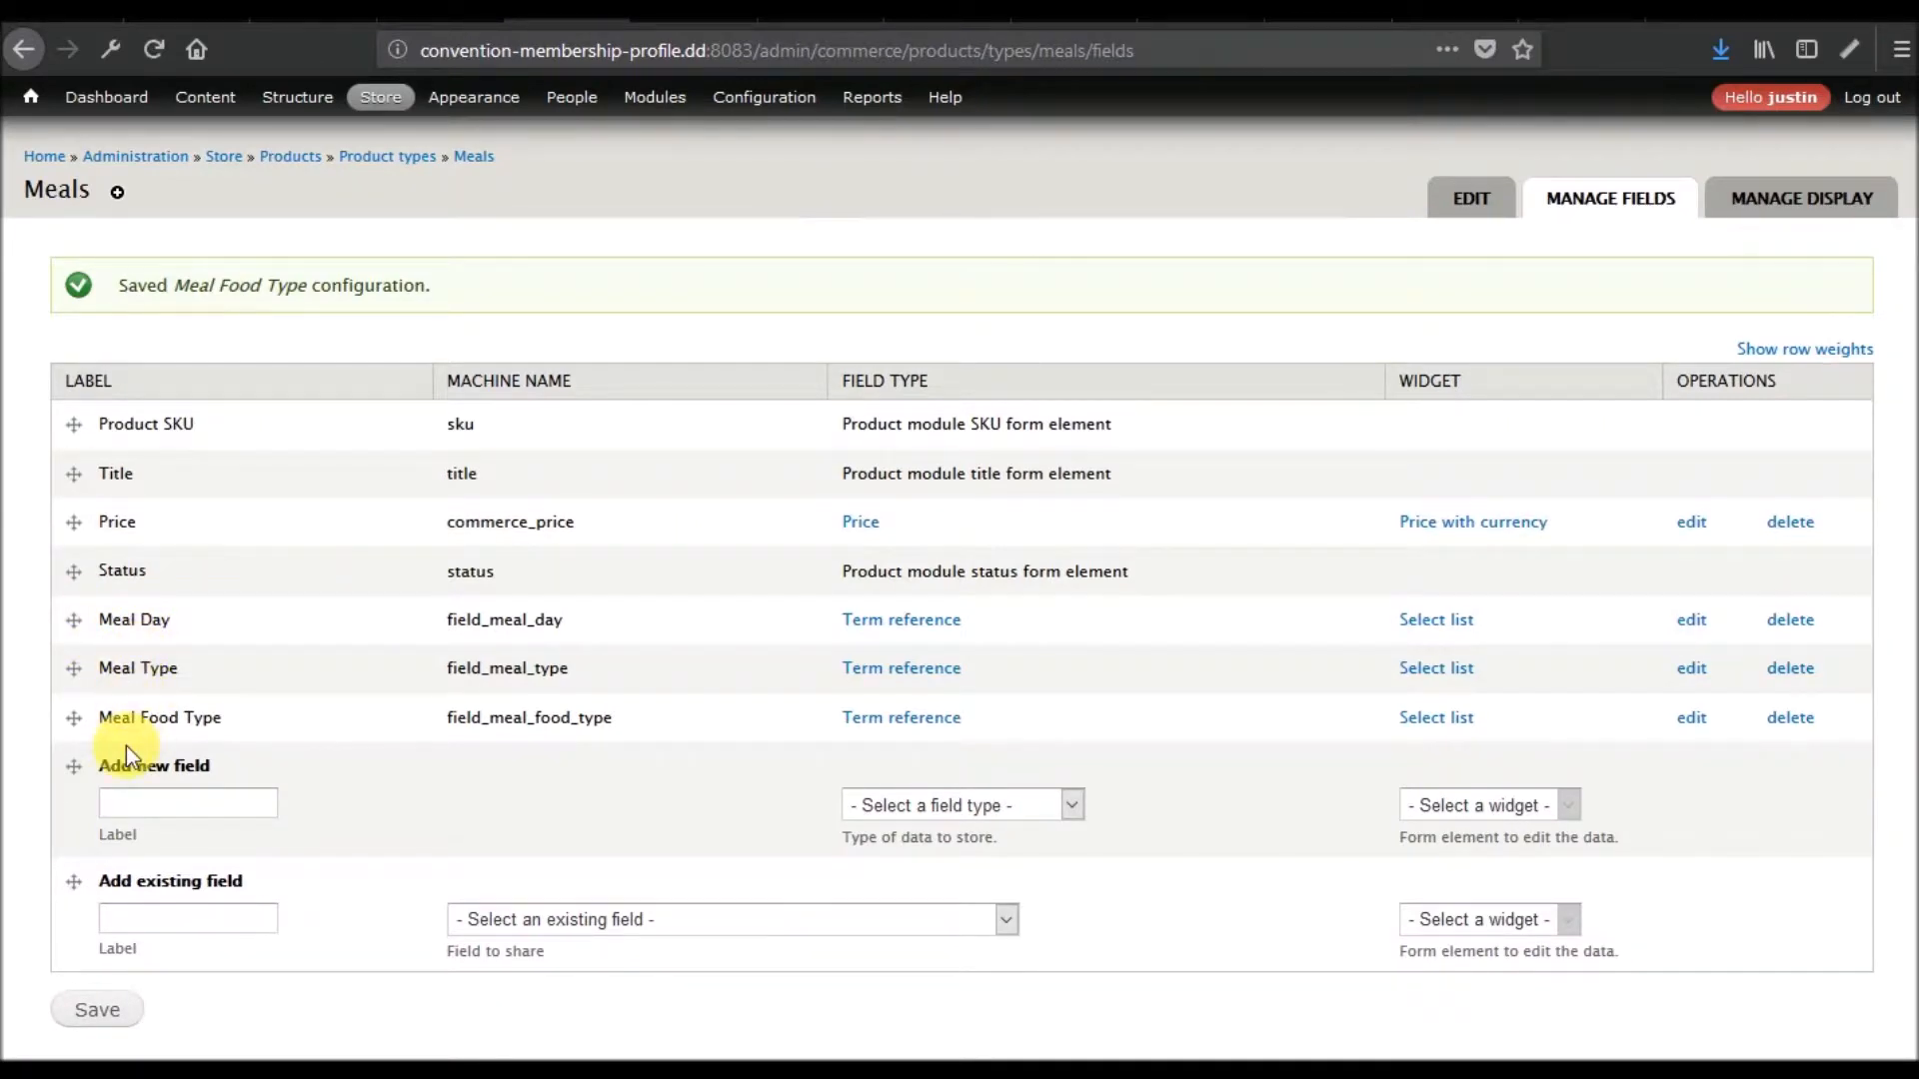
# Review the fields of the Shirts product type for comparison and return to the field list of the Meals product type
pyautogui.click(407, 158)
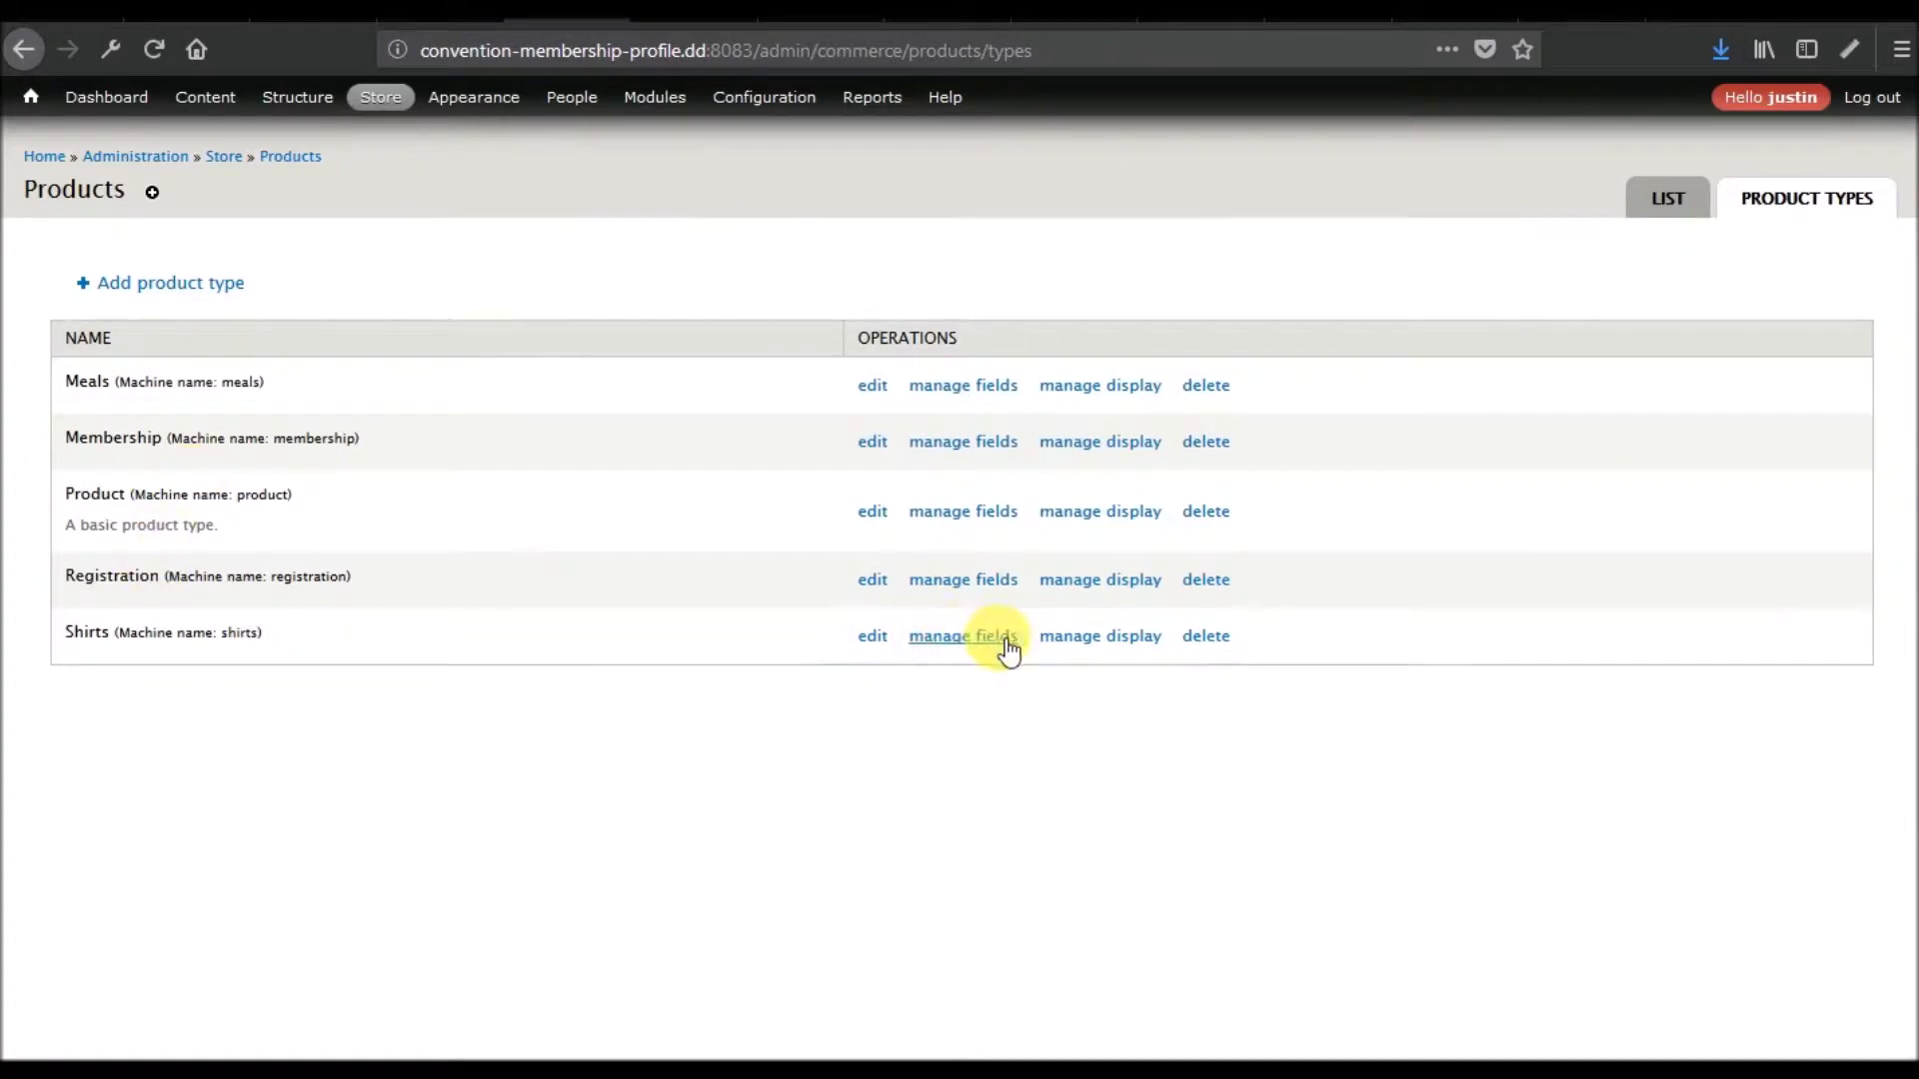
pyautogui.click(994, 637)
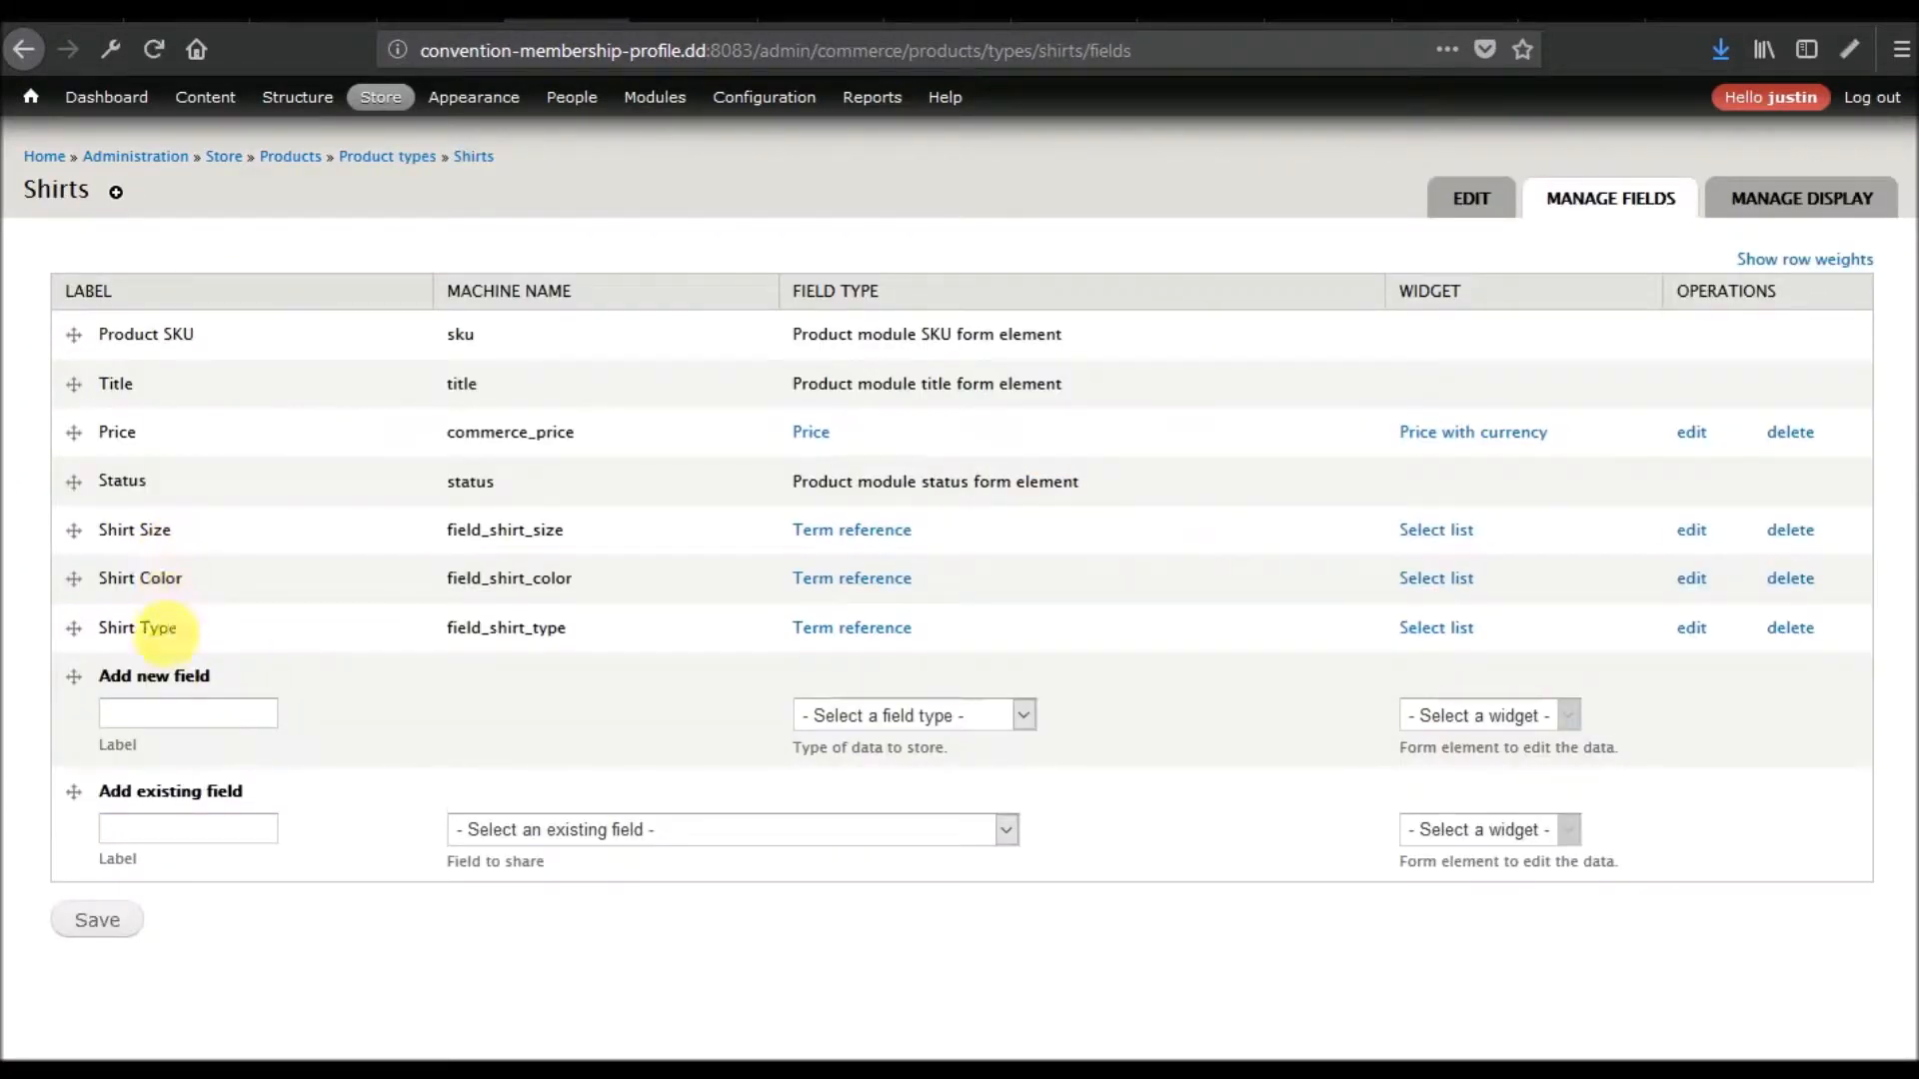
pyautogui.click(400, 156)
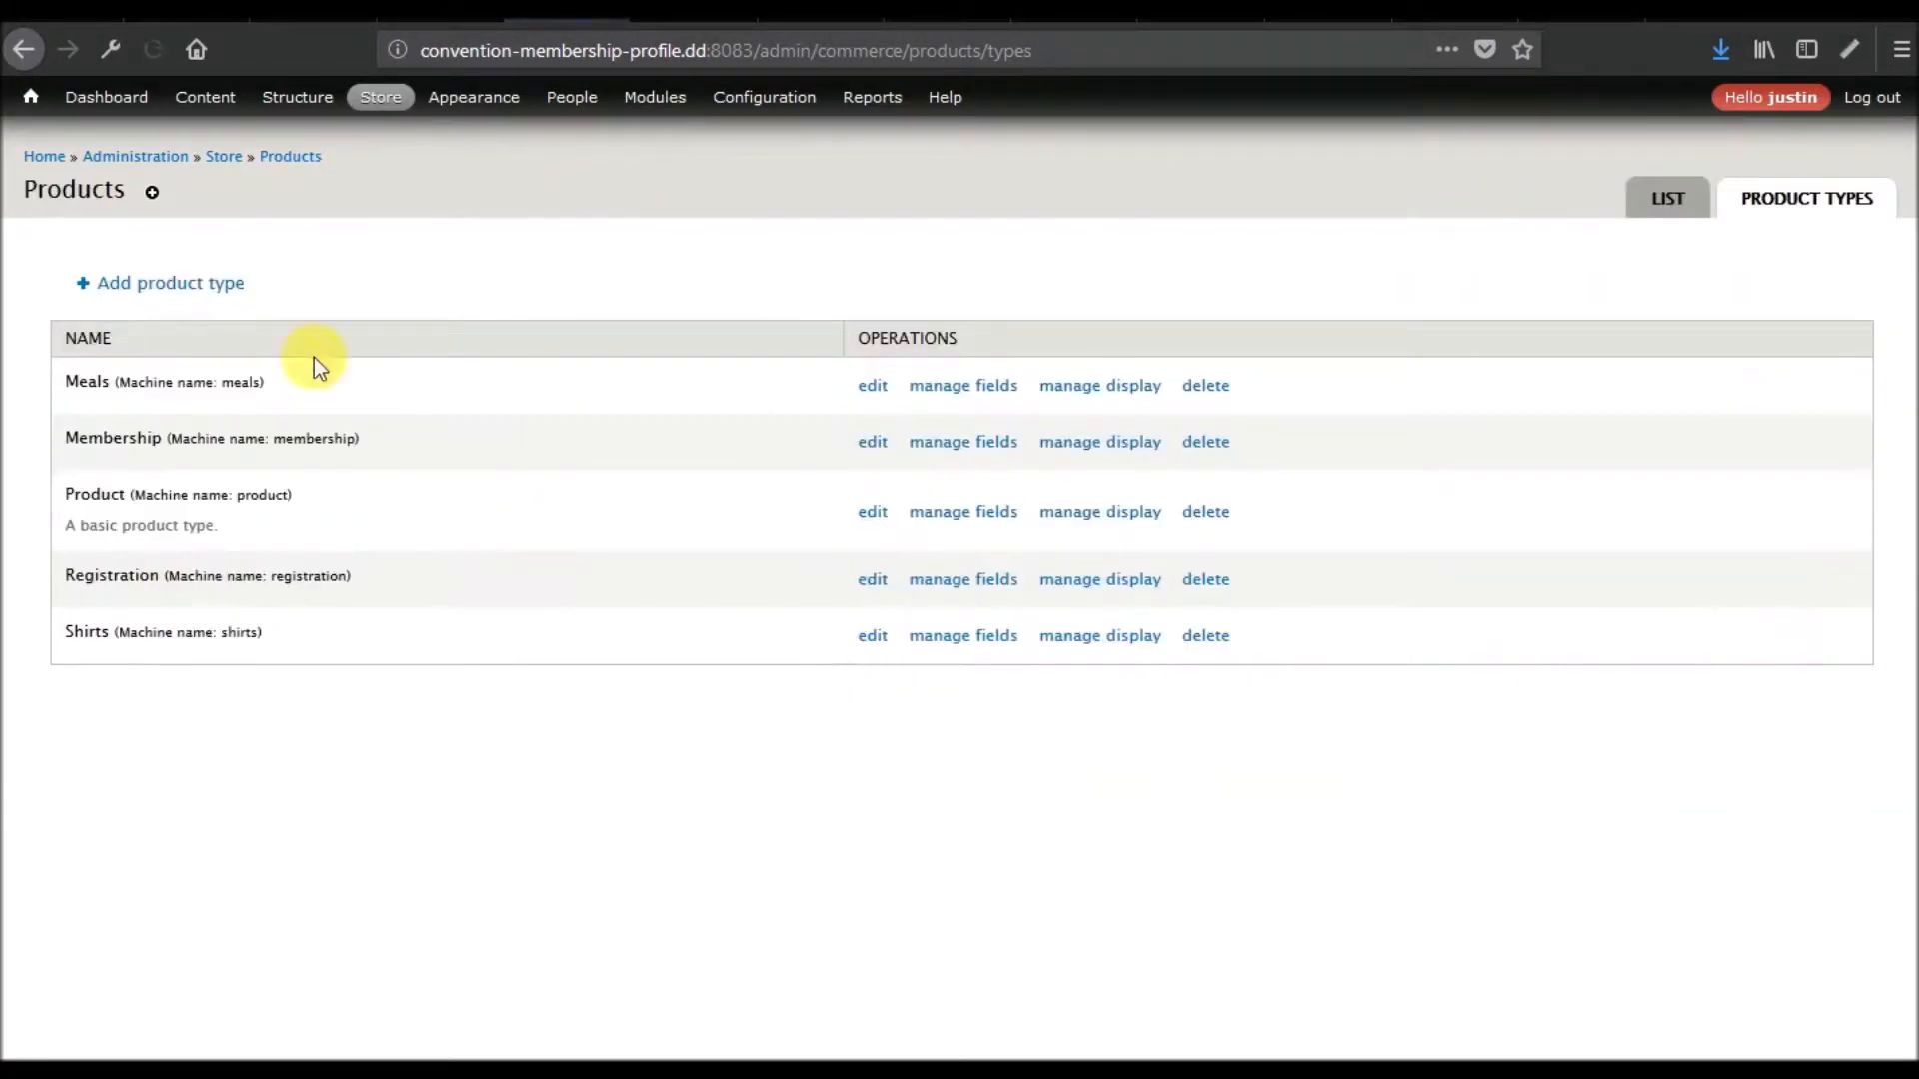
pyautogui.click(962, 386)
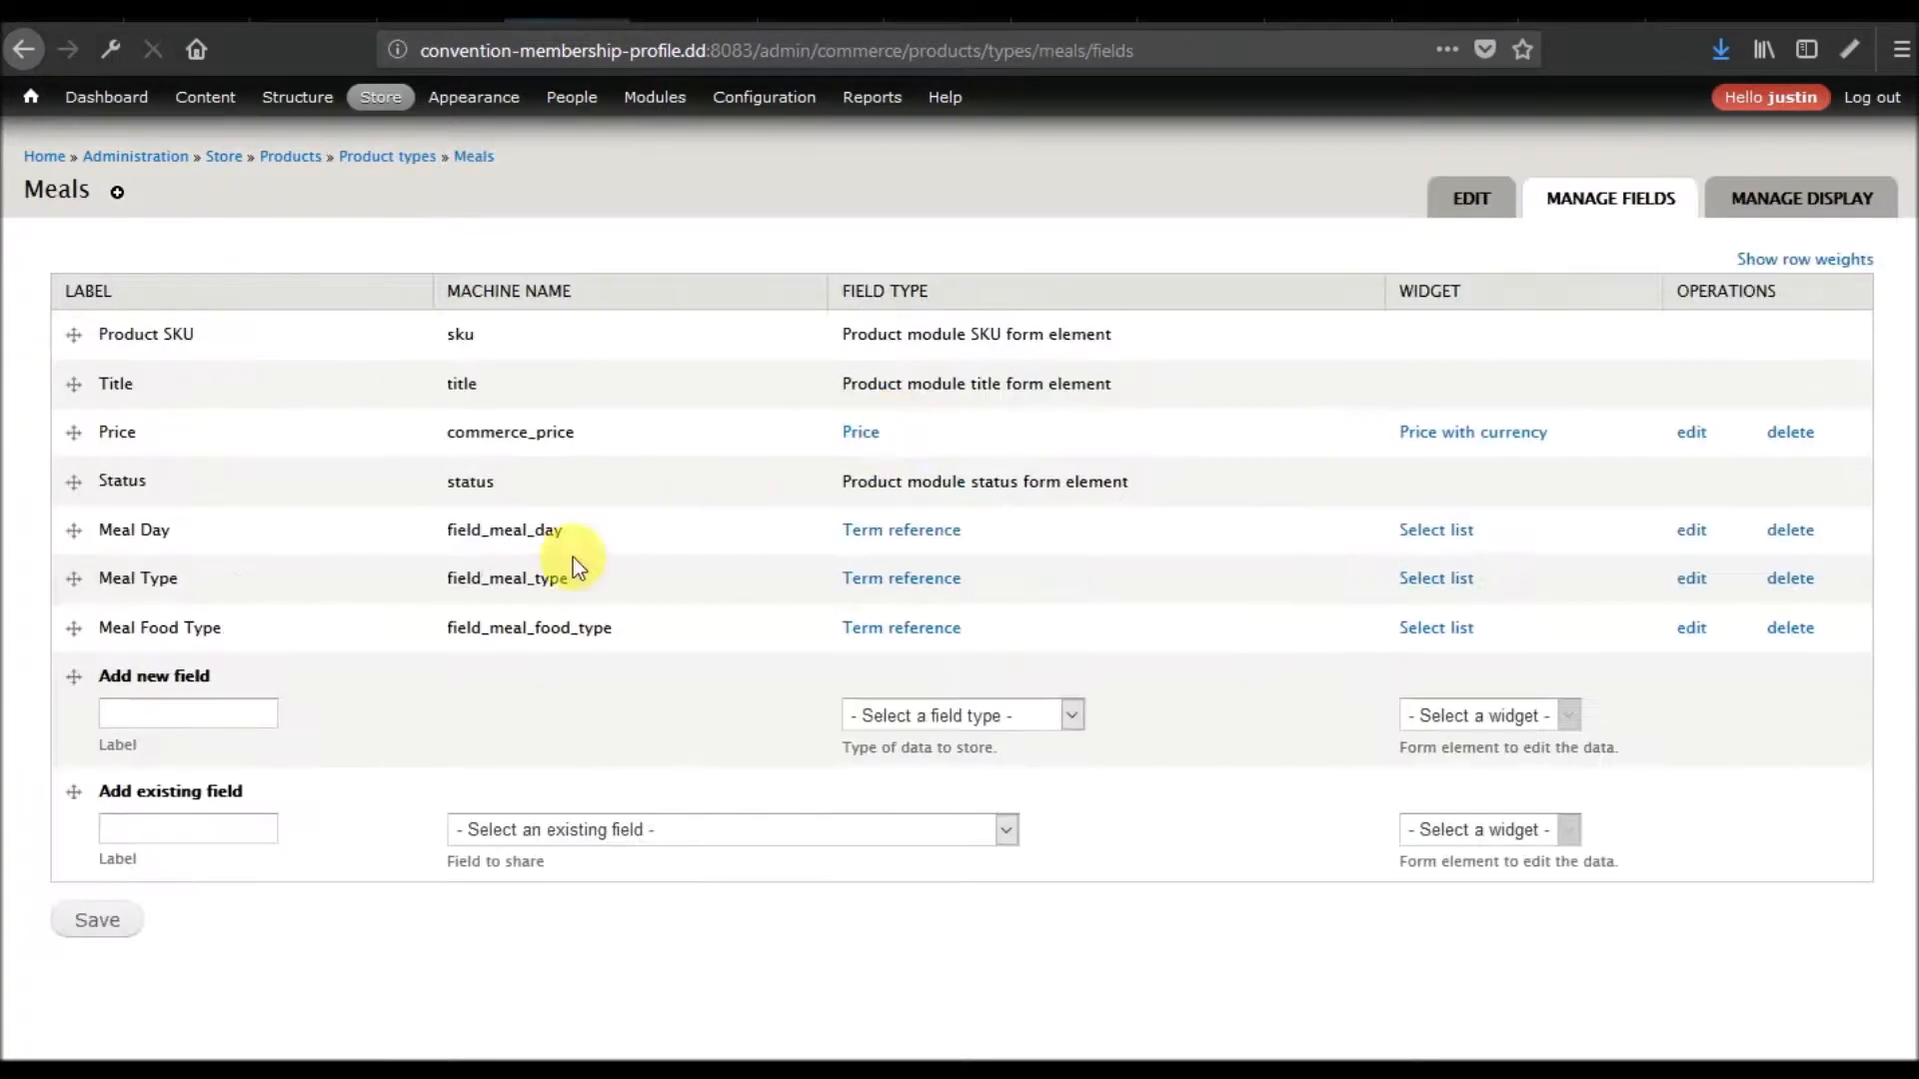
# Open the Meal Product Display creation form from the 2018 Perfectly Optimized Annual Conference page
pyautogui.click(432, 20)
pyautogui.click(204, 97)
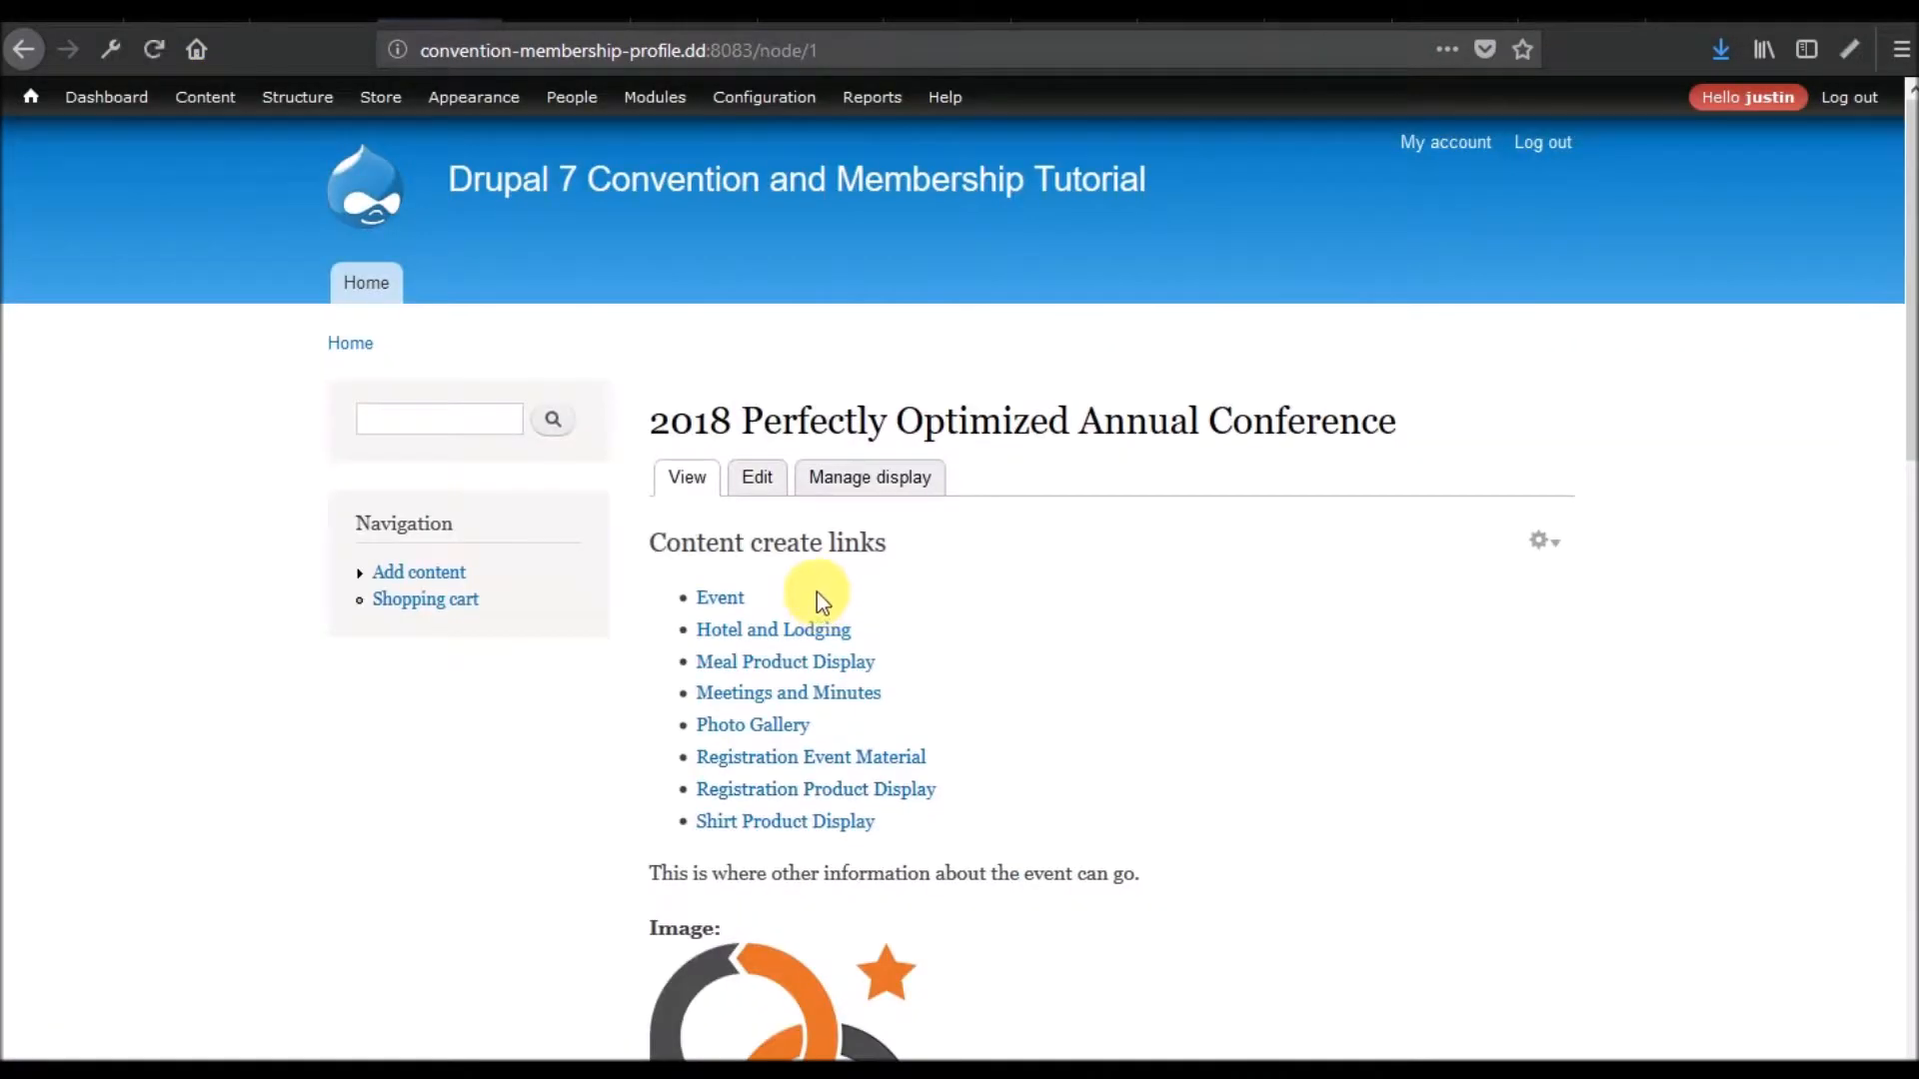
pyautogui.click(773, 668)
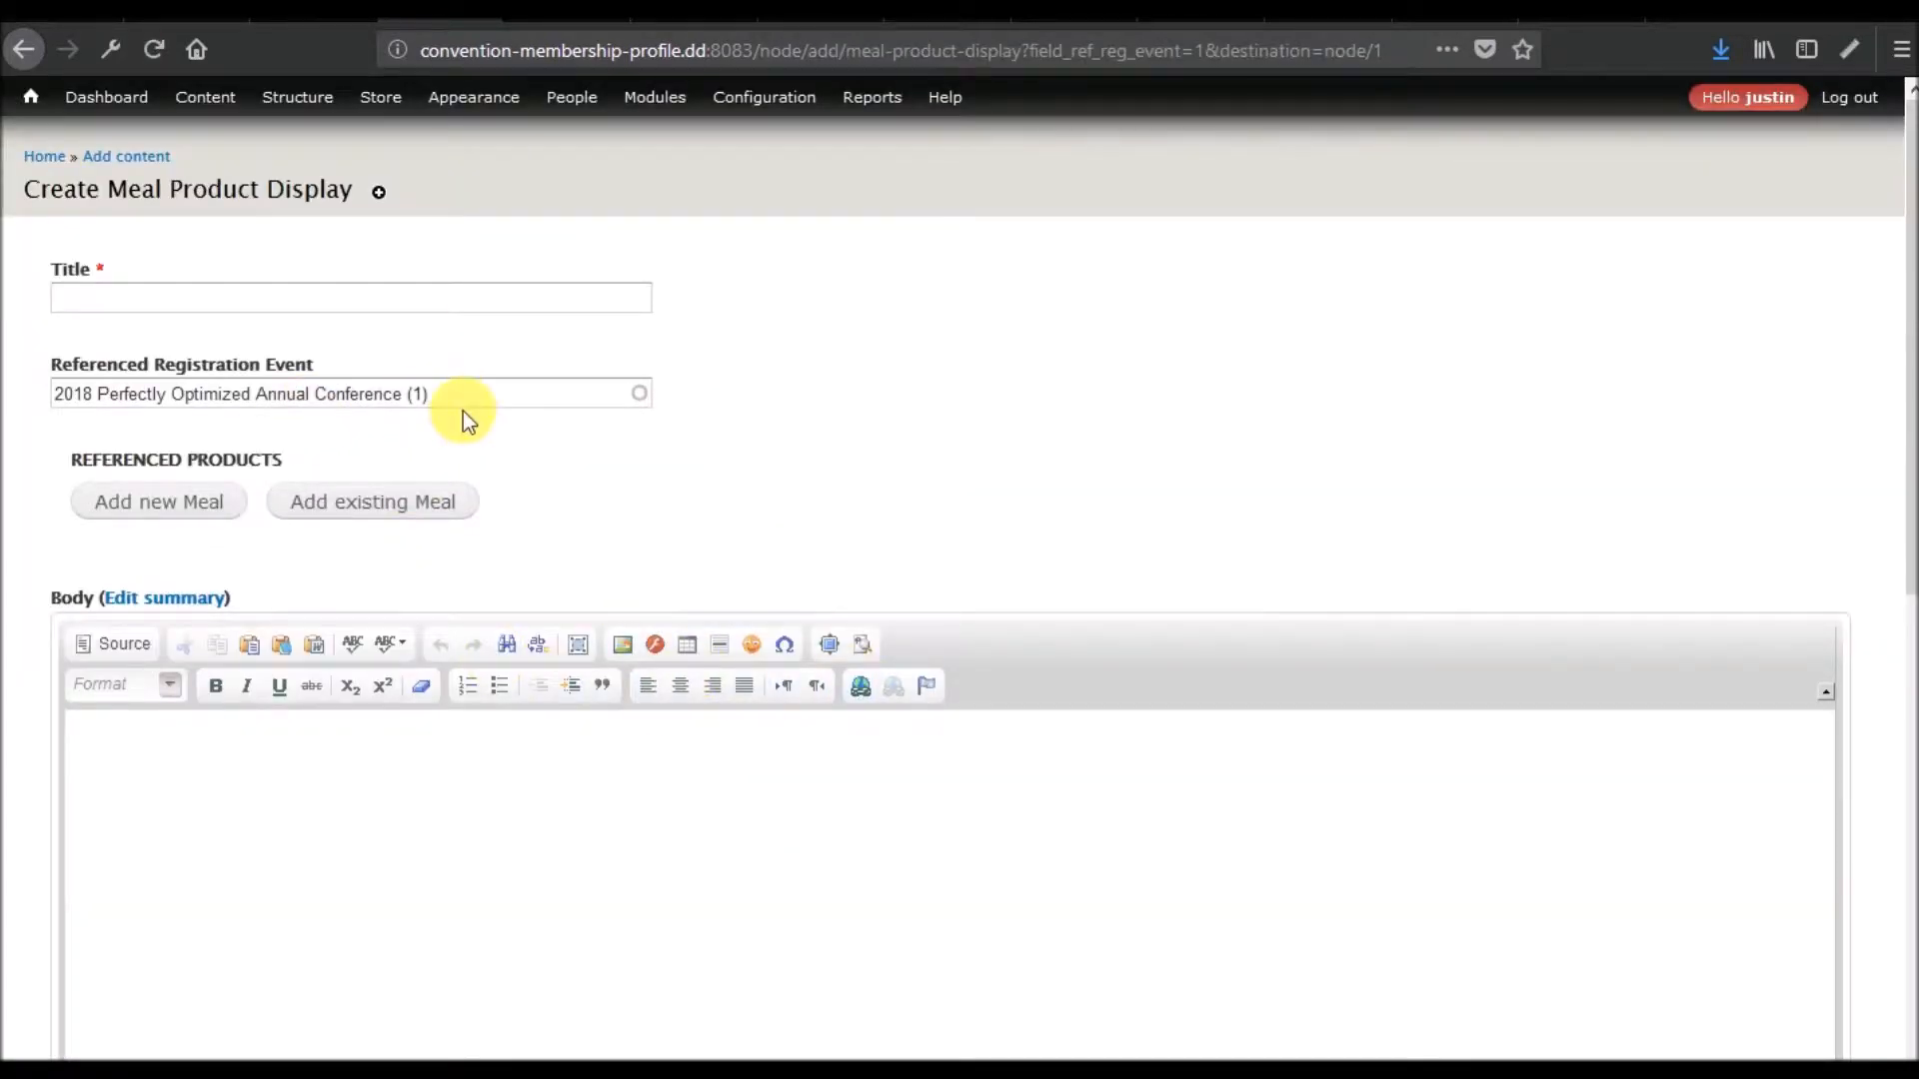
# Title the new meal product display "2018 Meal Options", keeping the prefilled registration event reference
pyautogui.moveTo(470, 400); pyautogui.dragTo(13, 394)
pyautogui.click(192, 296)
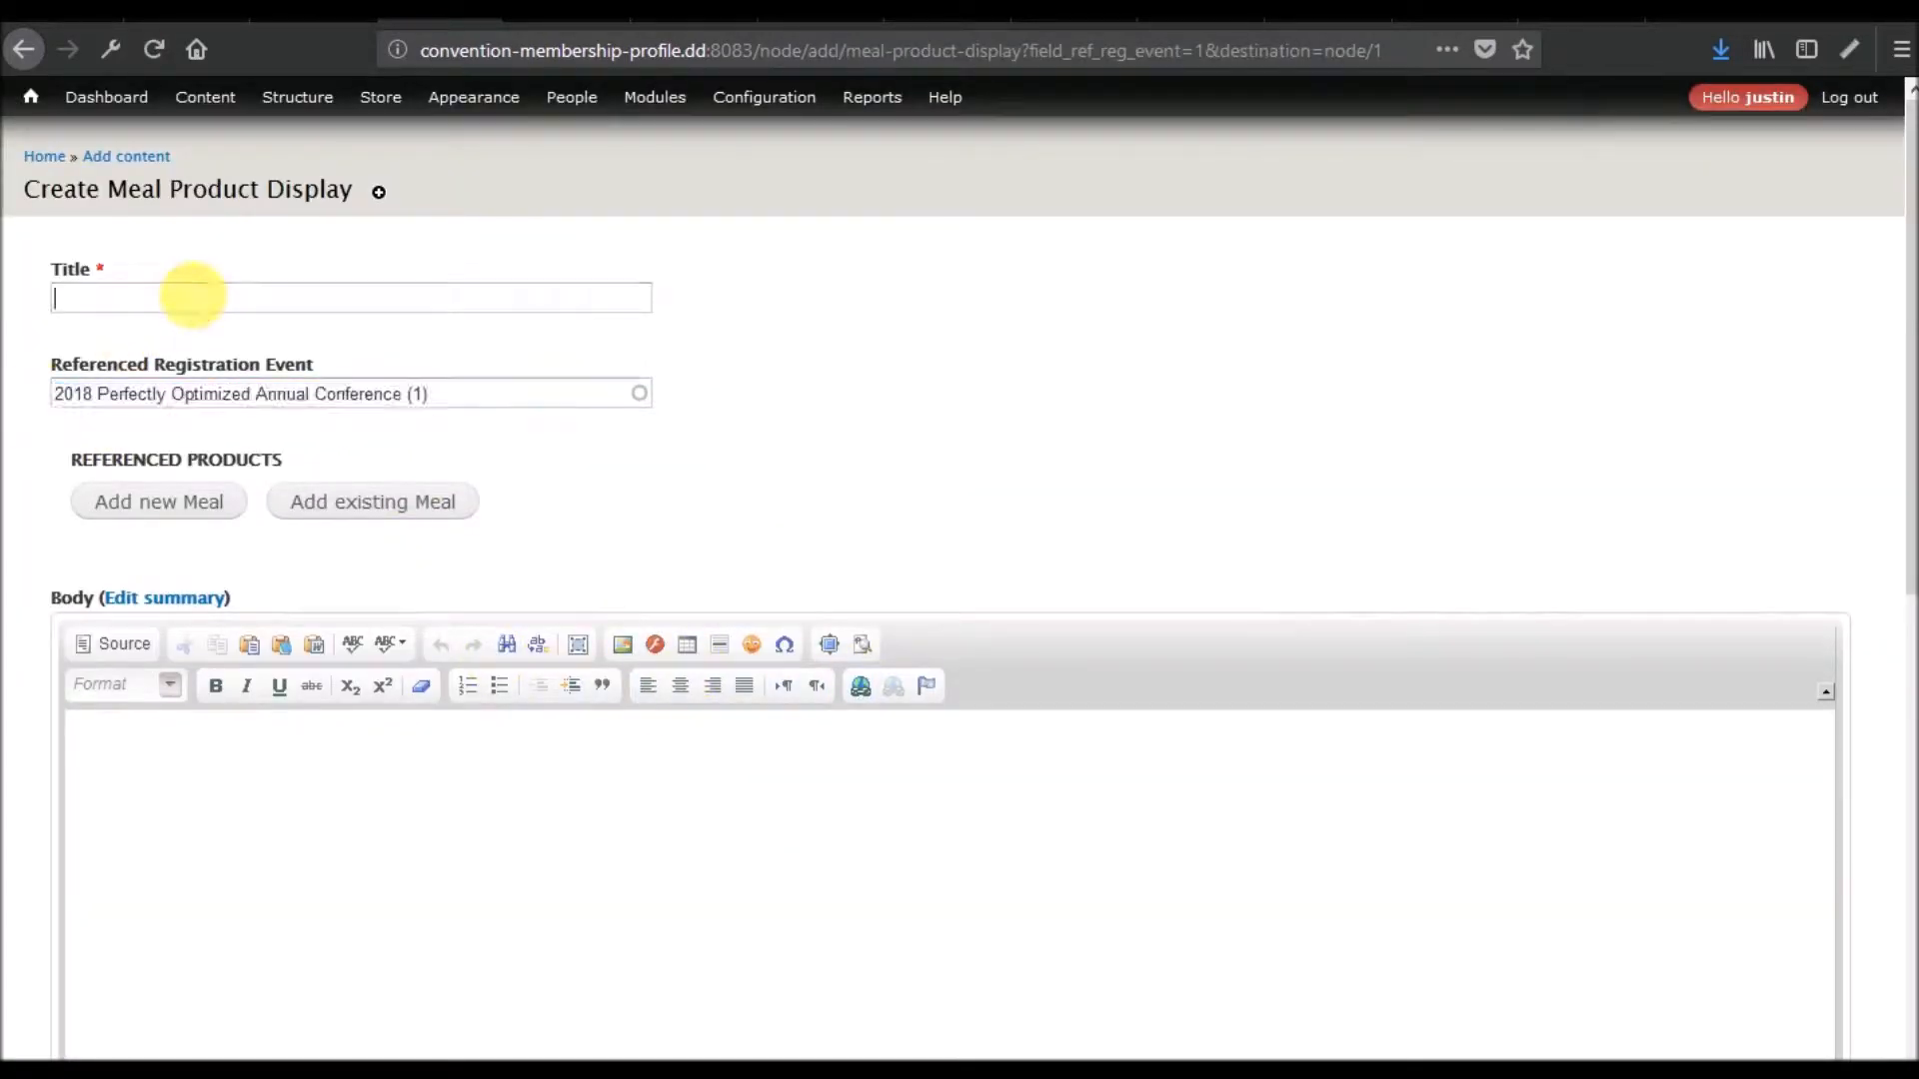
pyautogui.write('2018')
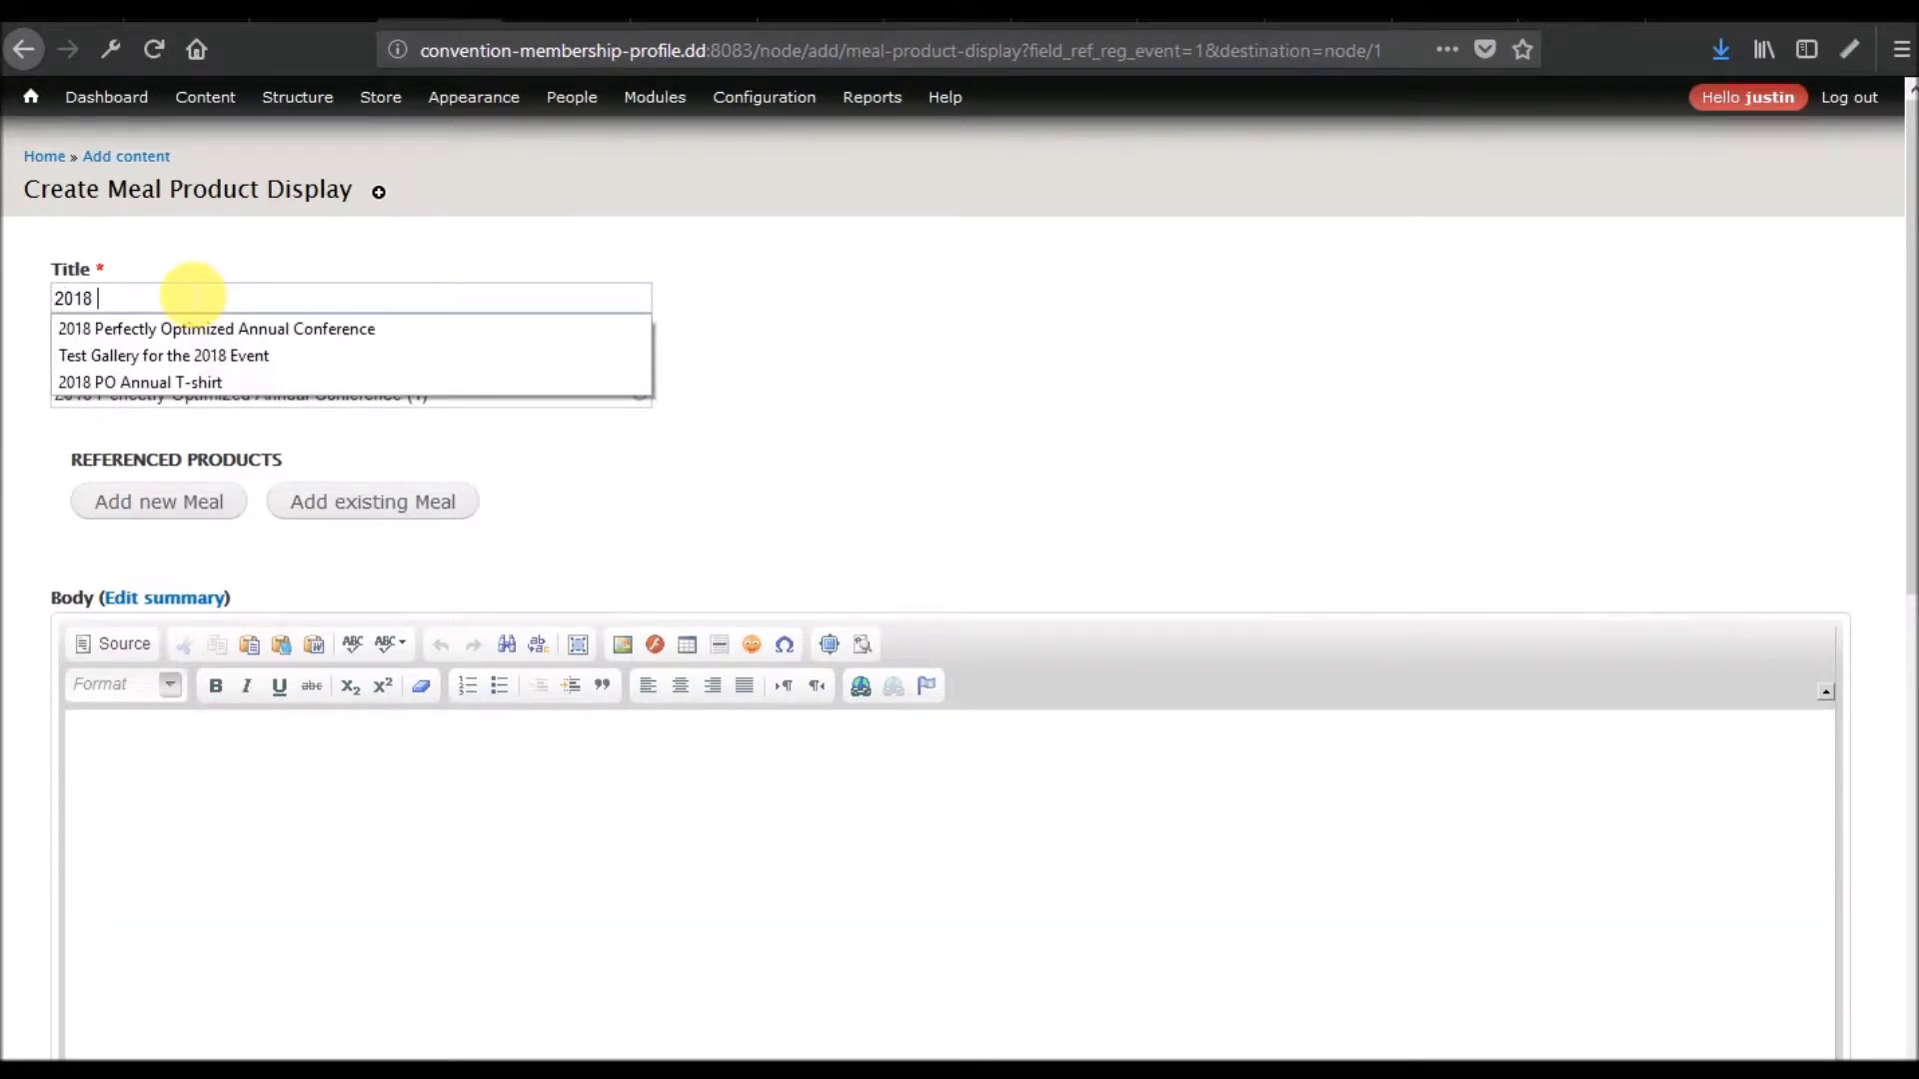
pyautogui.write(' Meal Options')
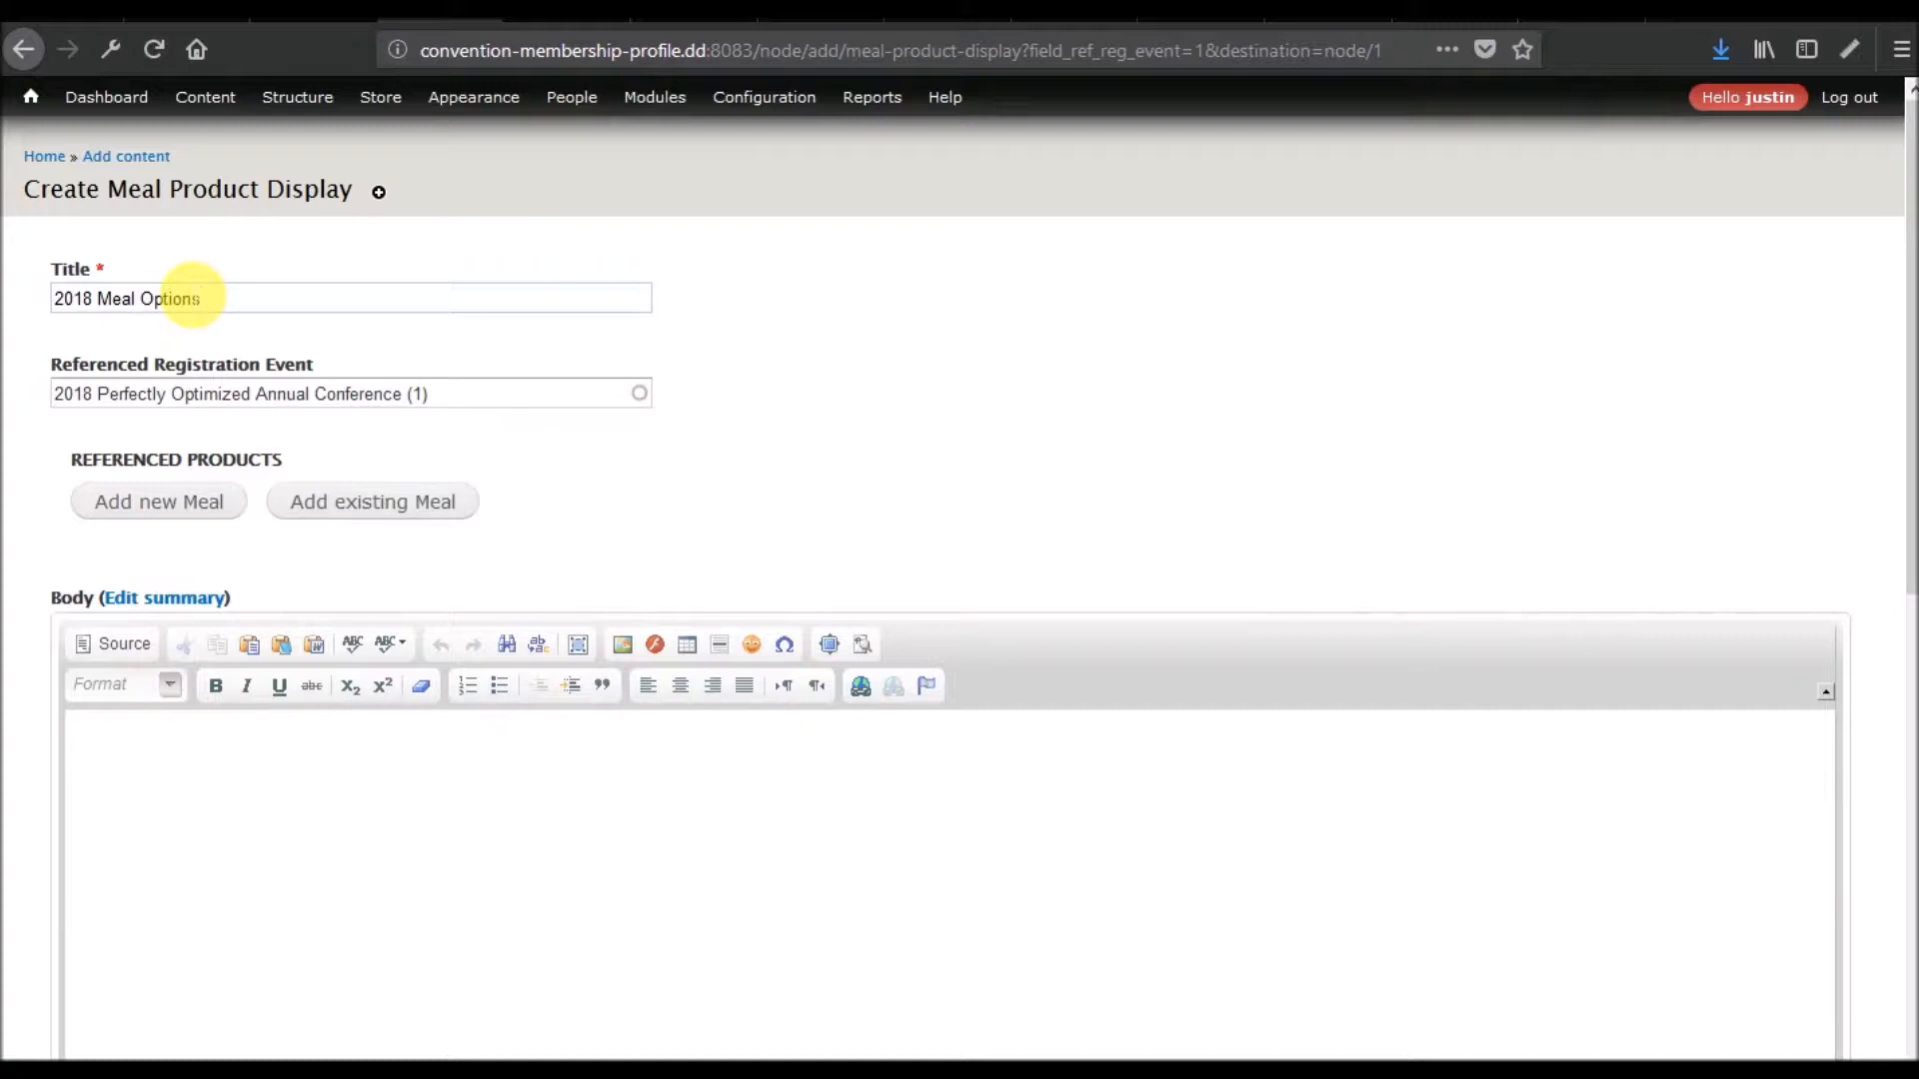
pyautogui.scroll(-9, 235, 591)
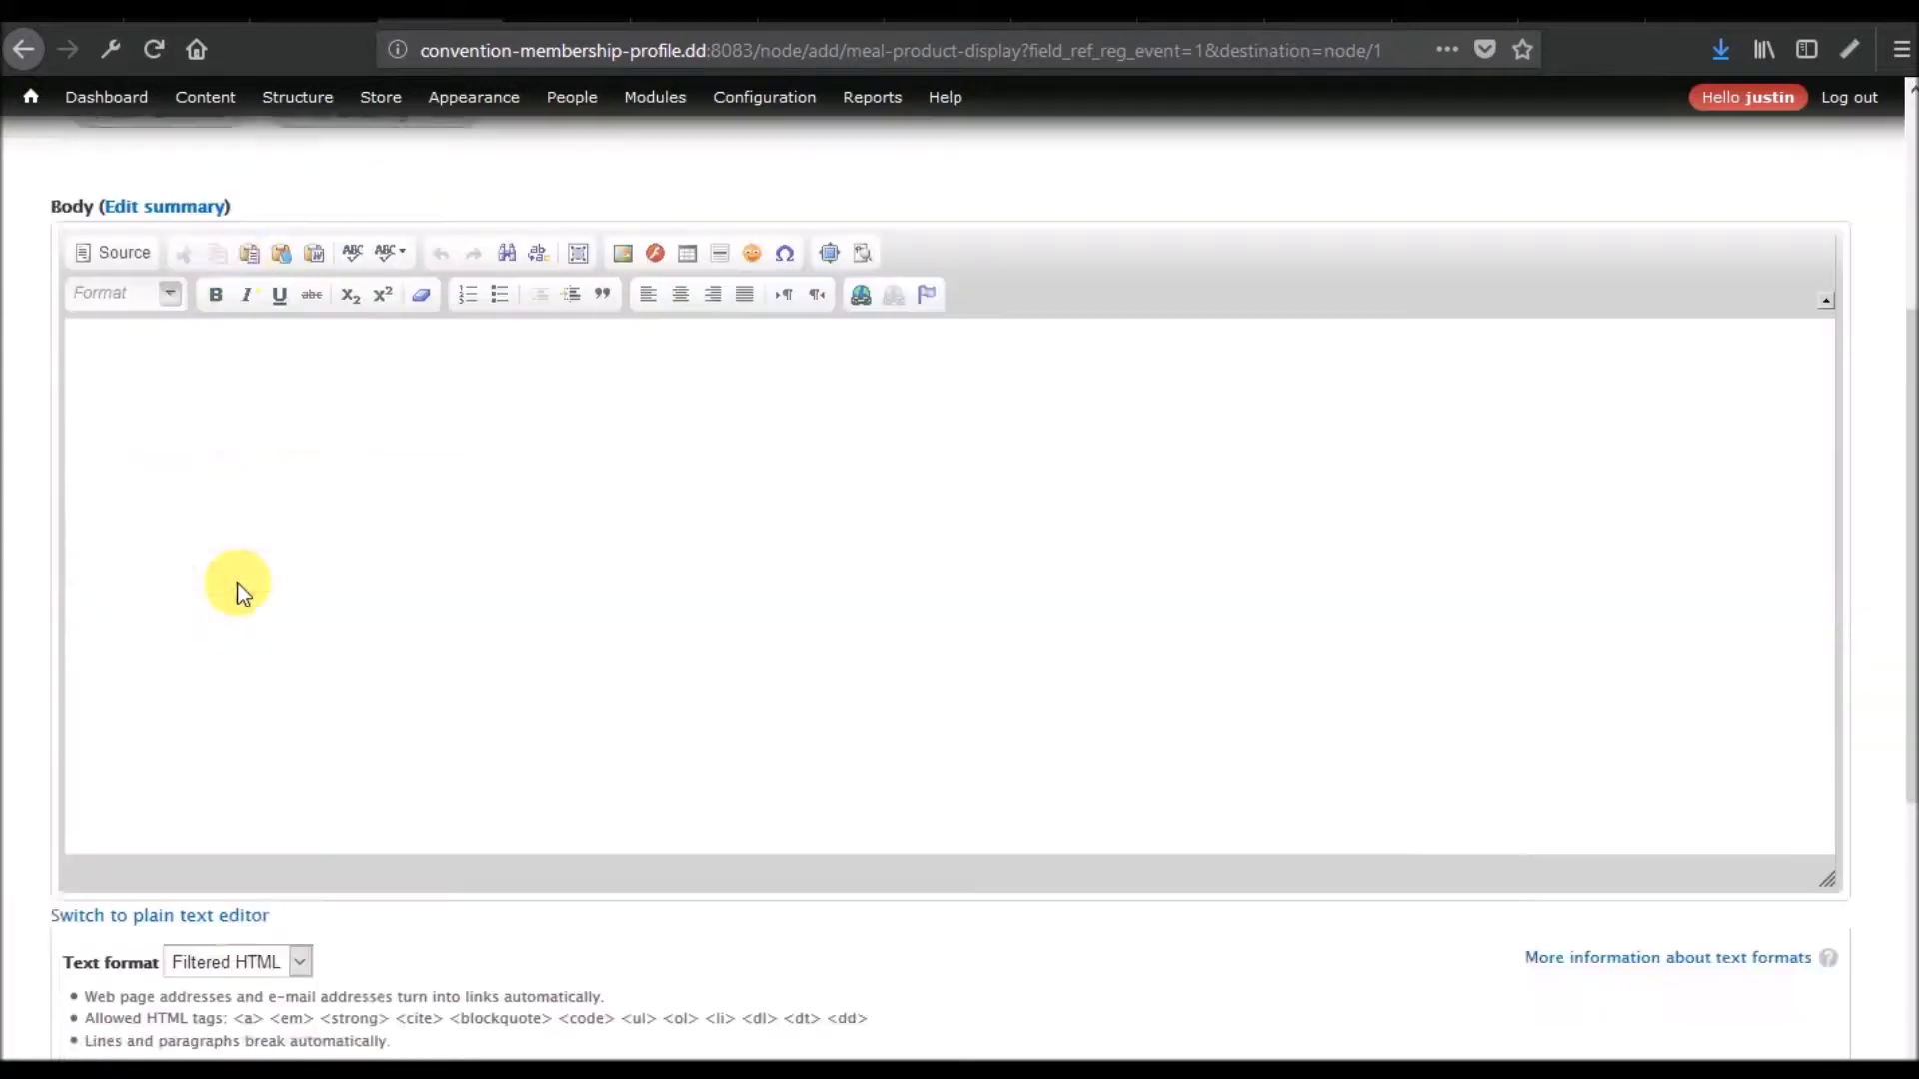
pyautogui.scroll(7, 236, 590)
pyautogui.scroll(2, 236, 591)
# Start a new meal under the referenced products and check the options offered by its Meal Day, Meal Type and Meal Food Type attributes
pyautogui.click(138, 497)
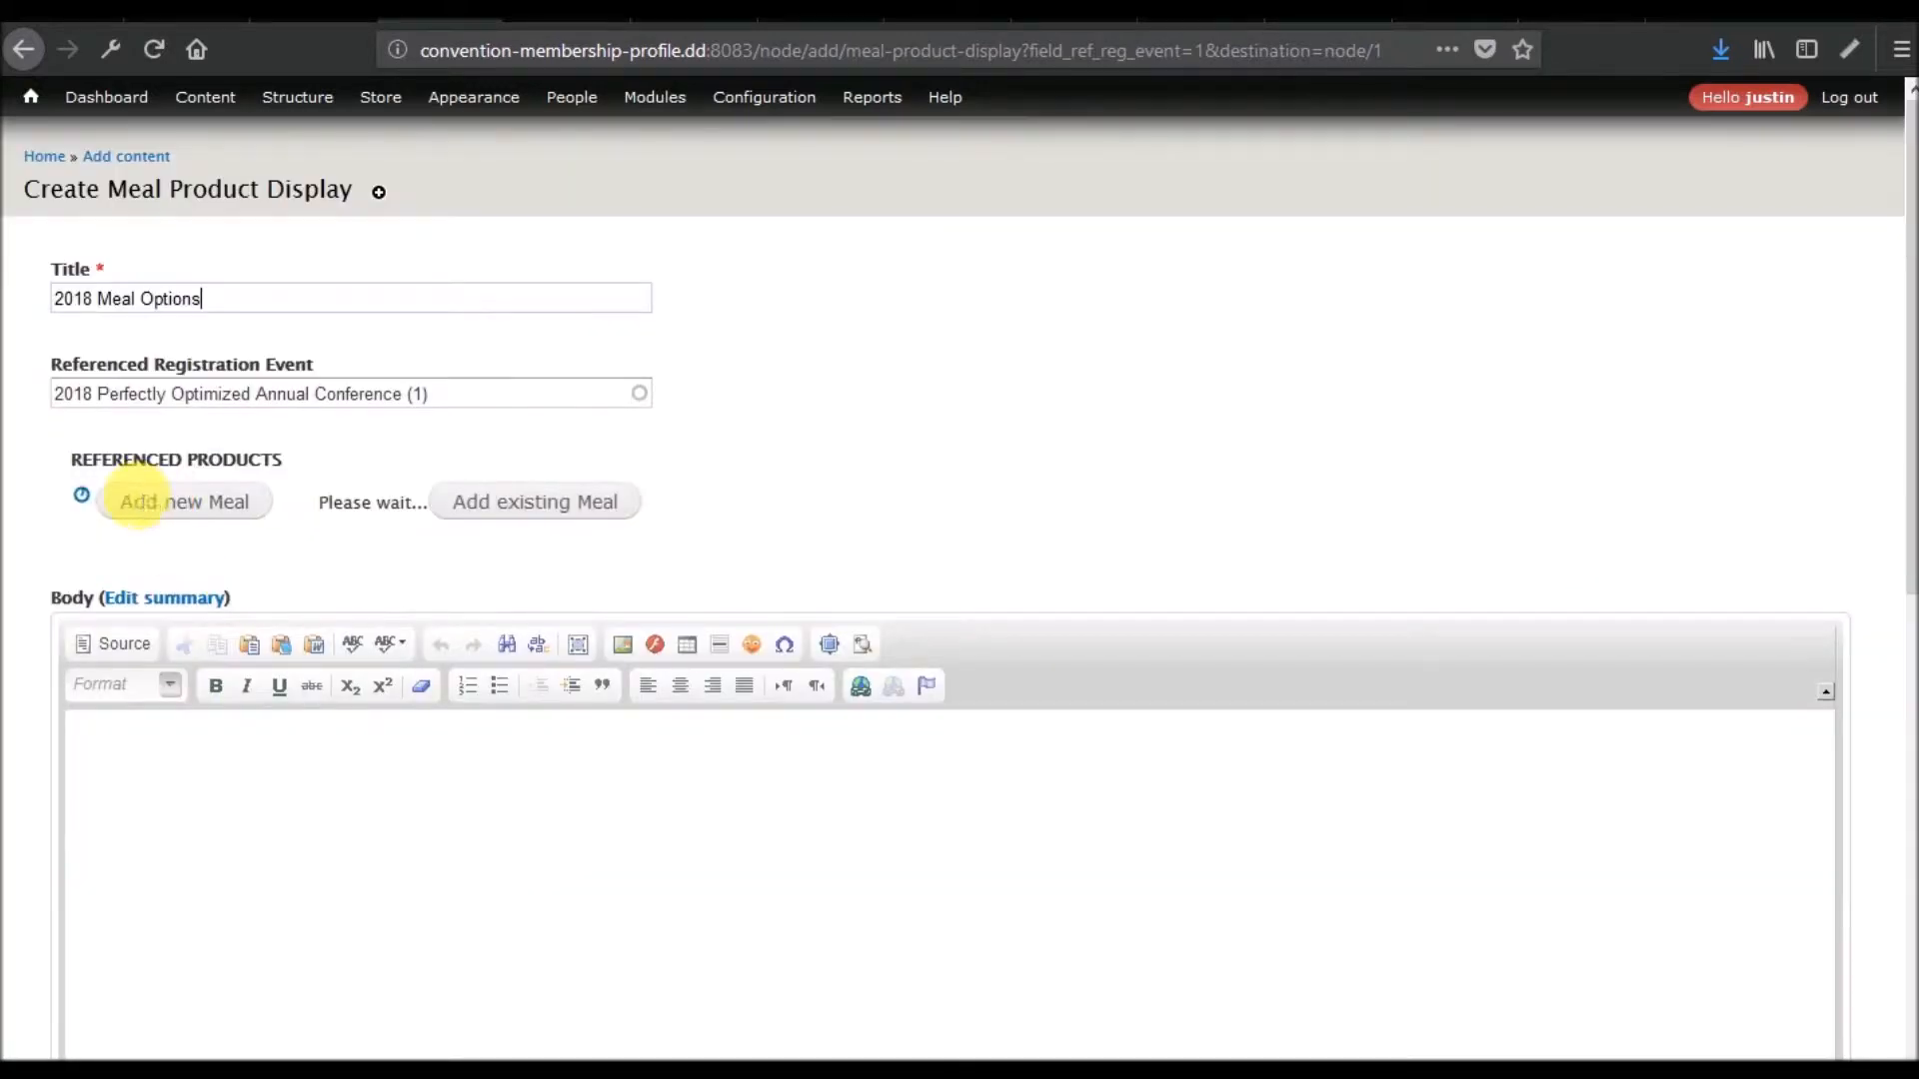
pyautogui.click(265, 562)
pyautogui.click(266, 563)
pyautogui.click(456, 578)
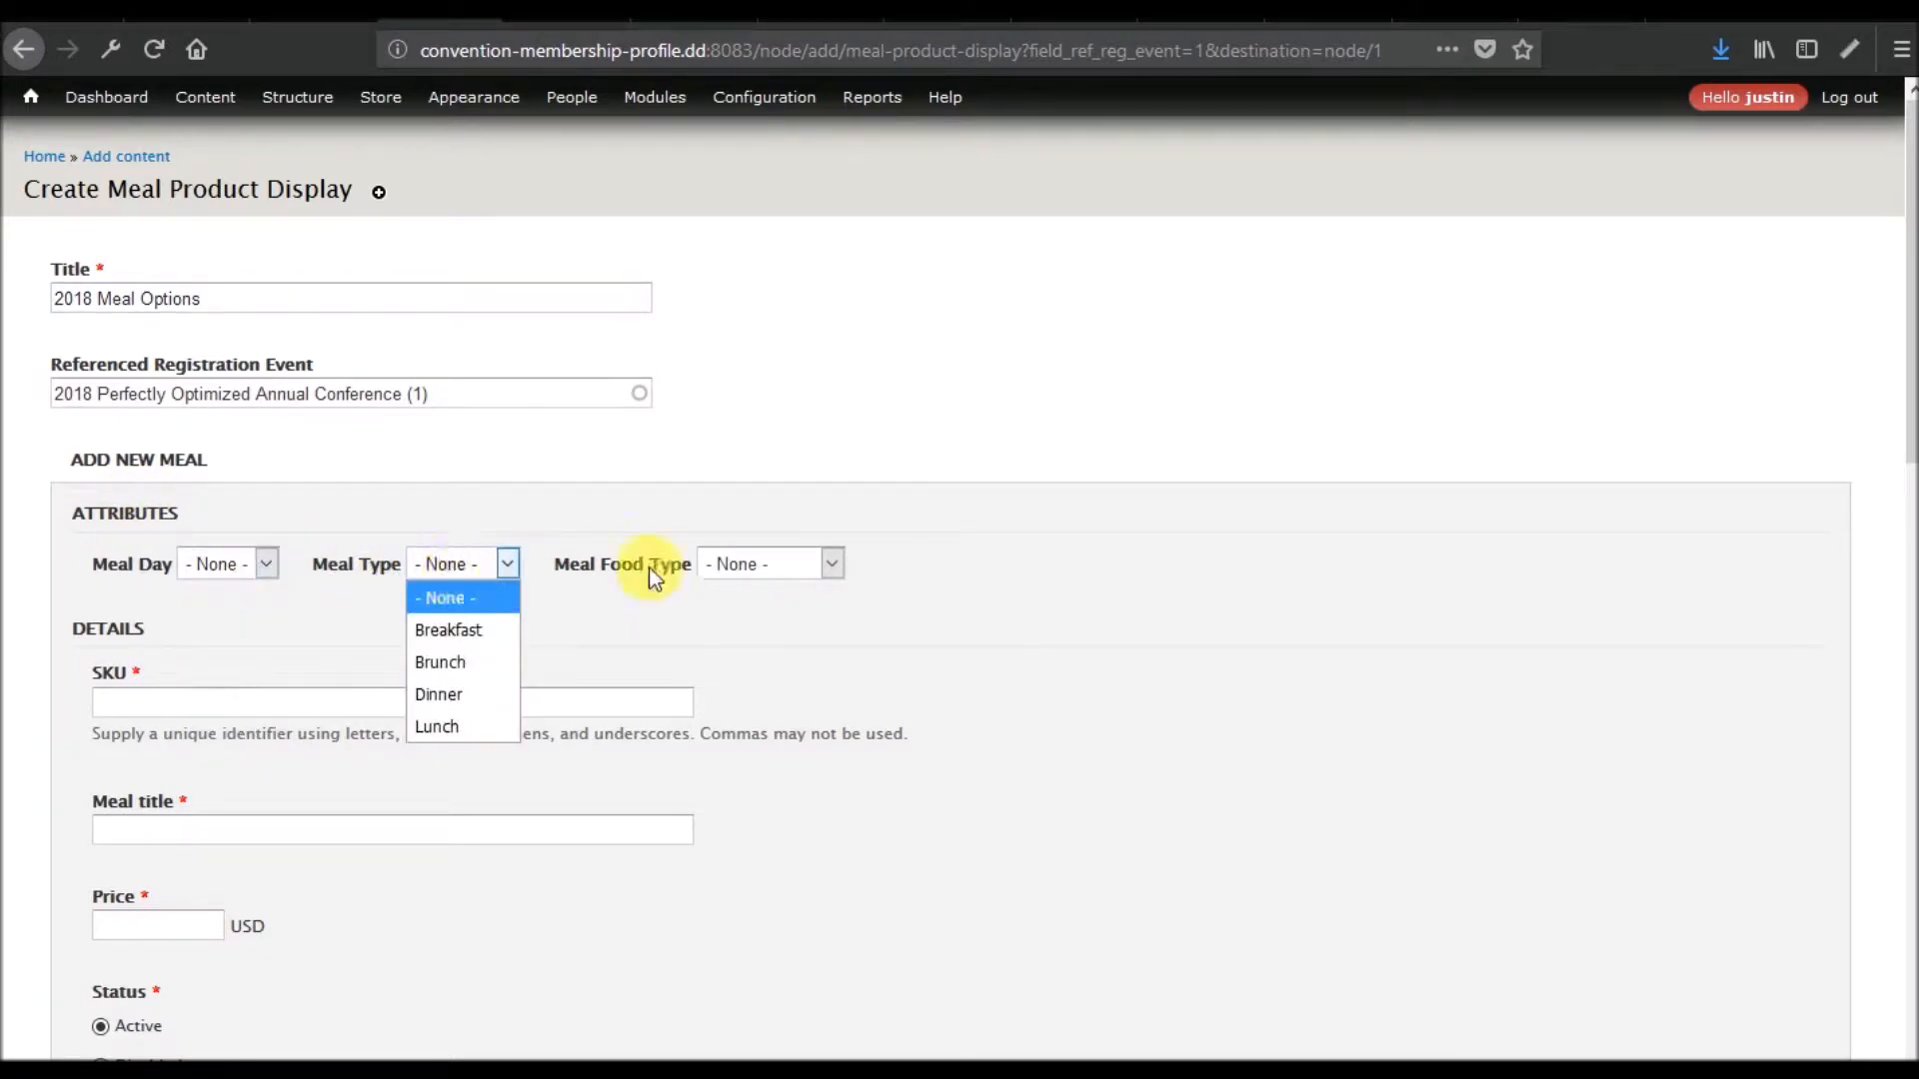
pyautogui.click(770, 567)
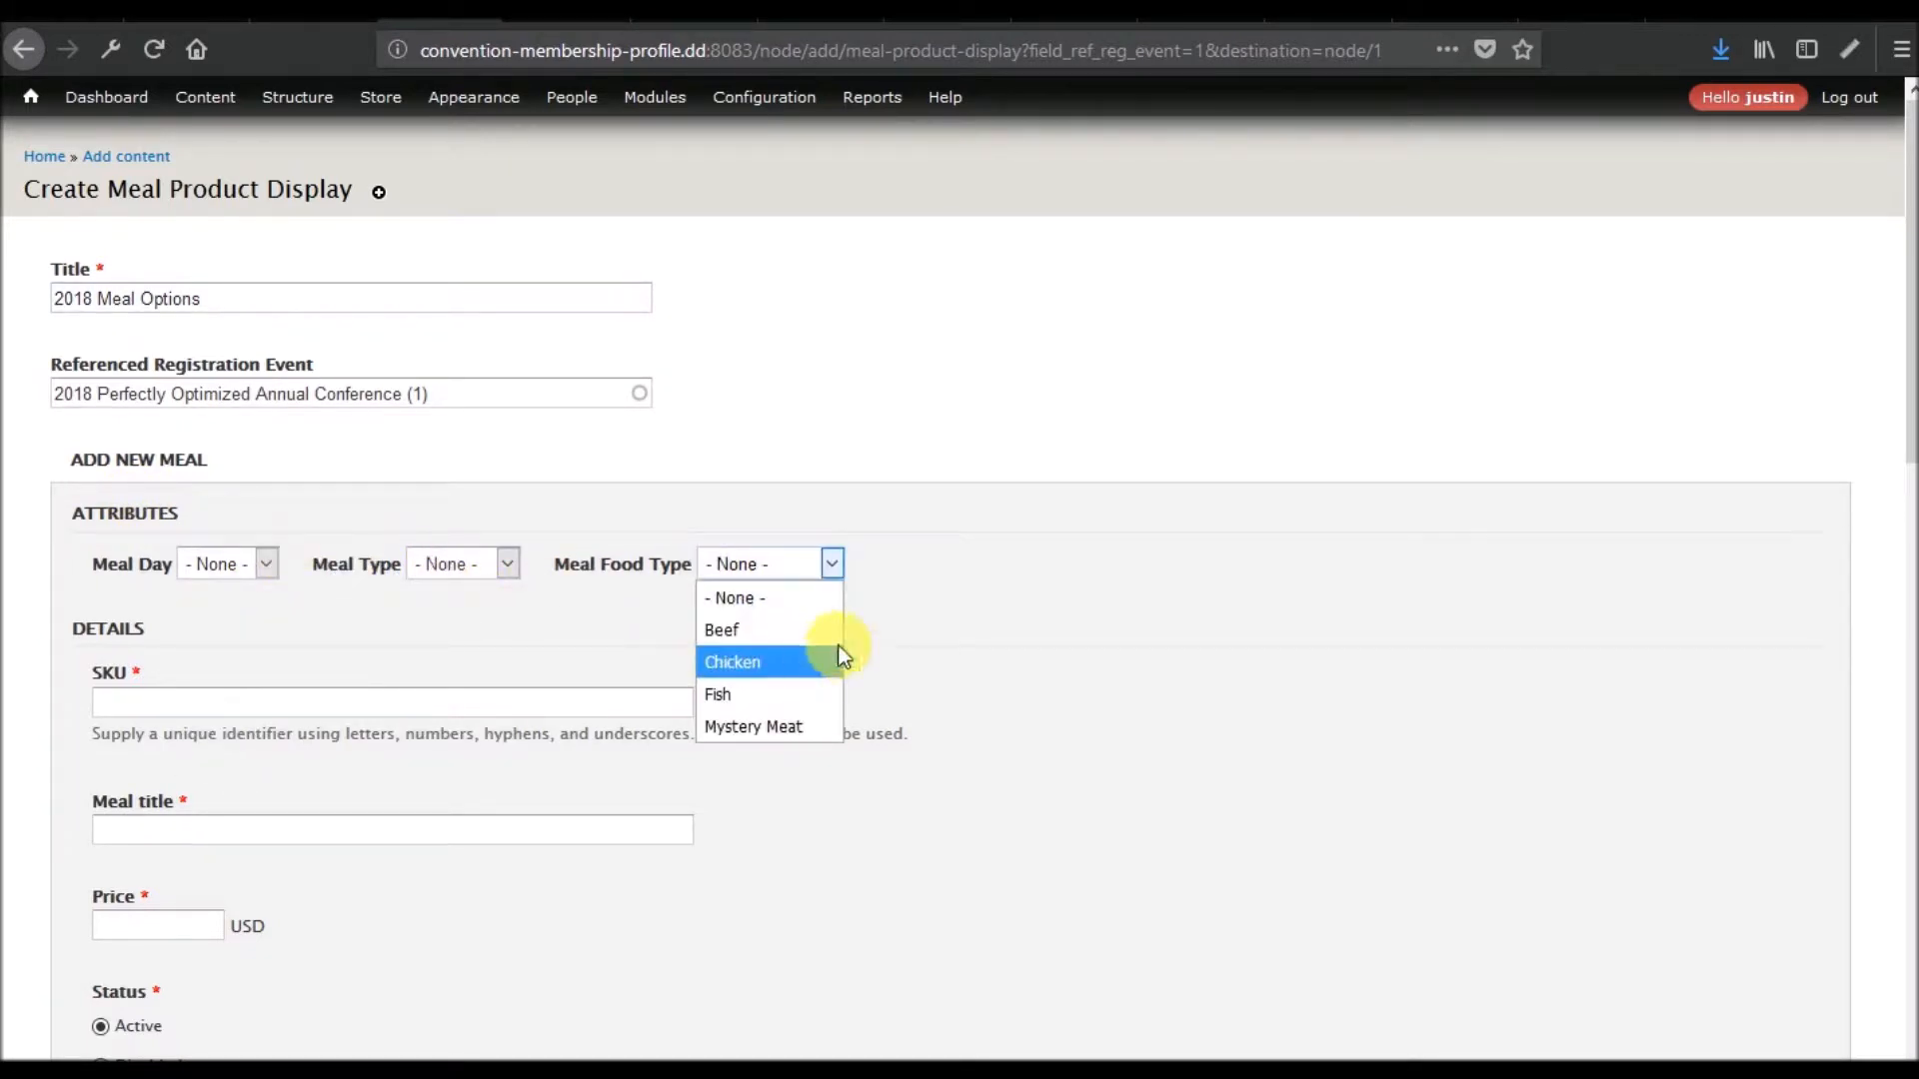
# Set the new meal's Meal Day to 1 and Meal Type to Breakfast, leaving Meal Food Type at none
pyautogui.click(219, 555)
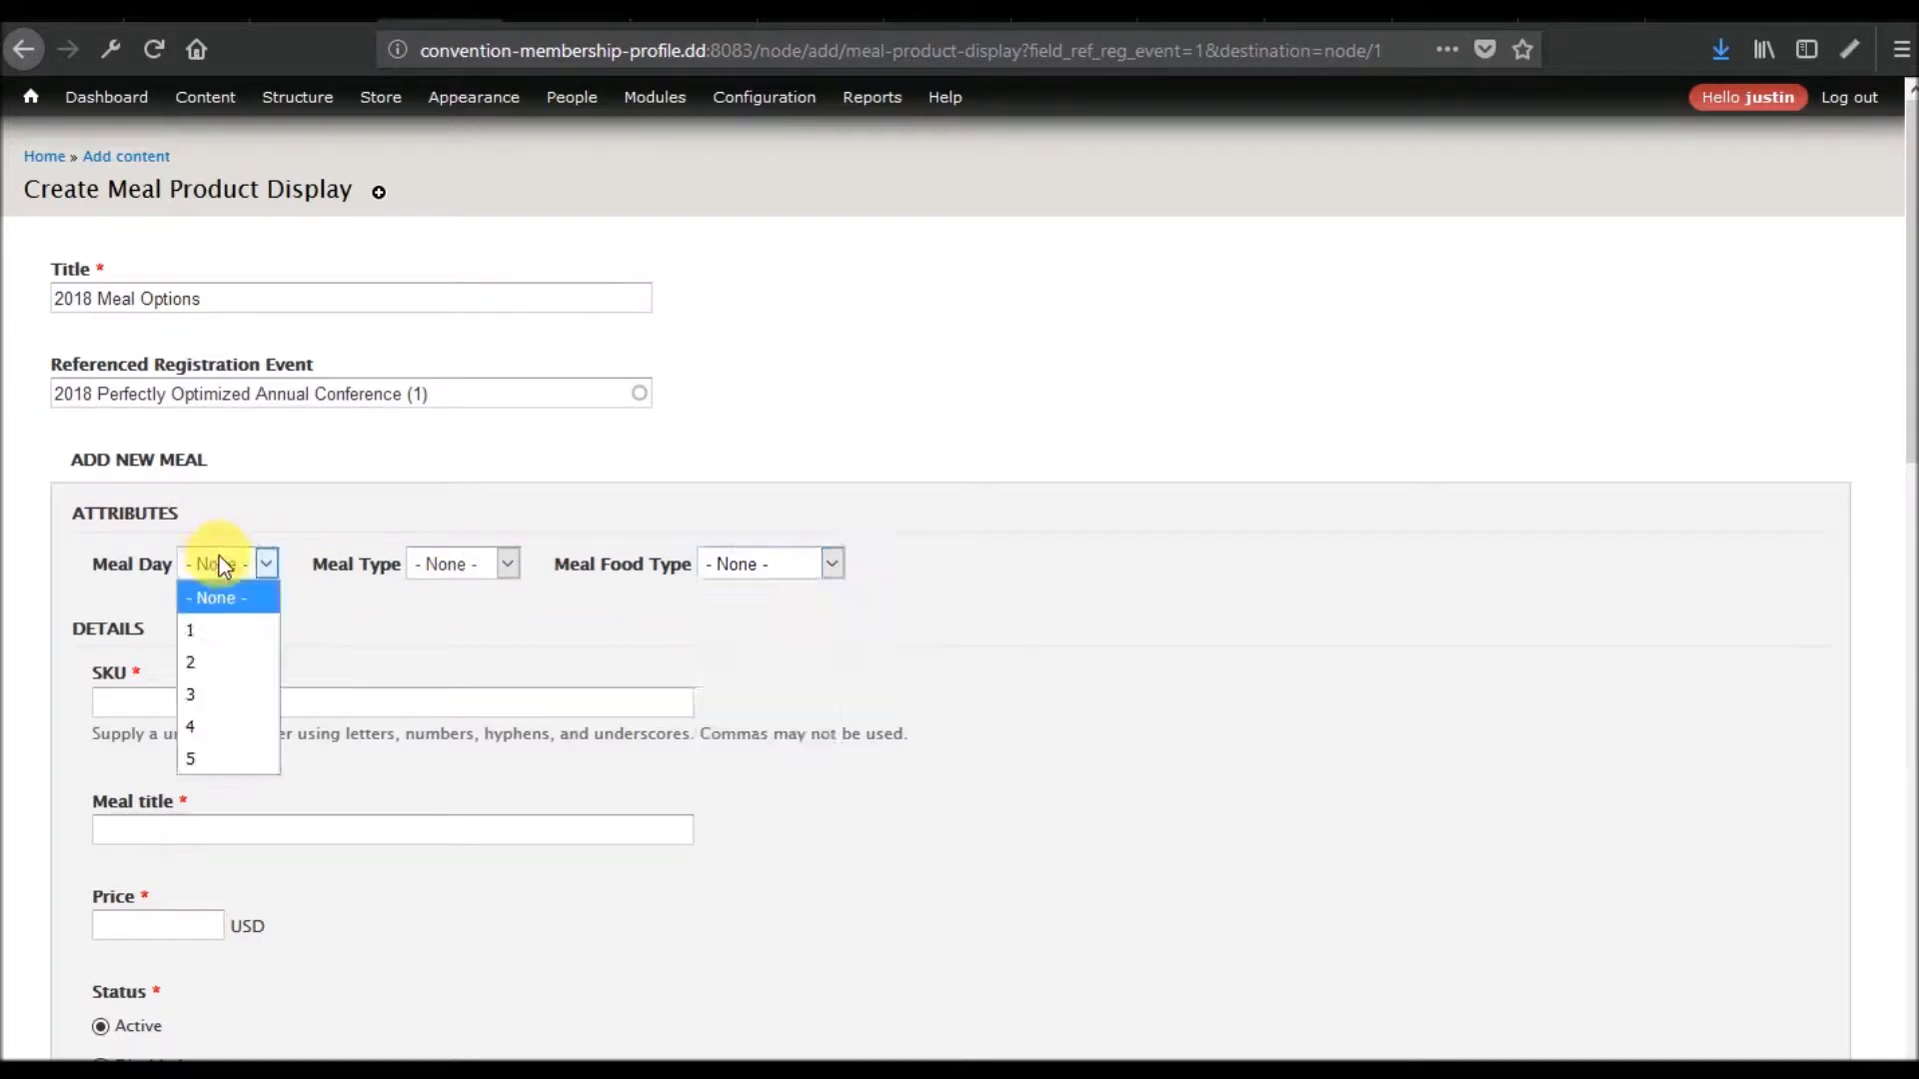
pyautogui.click(214, 629)
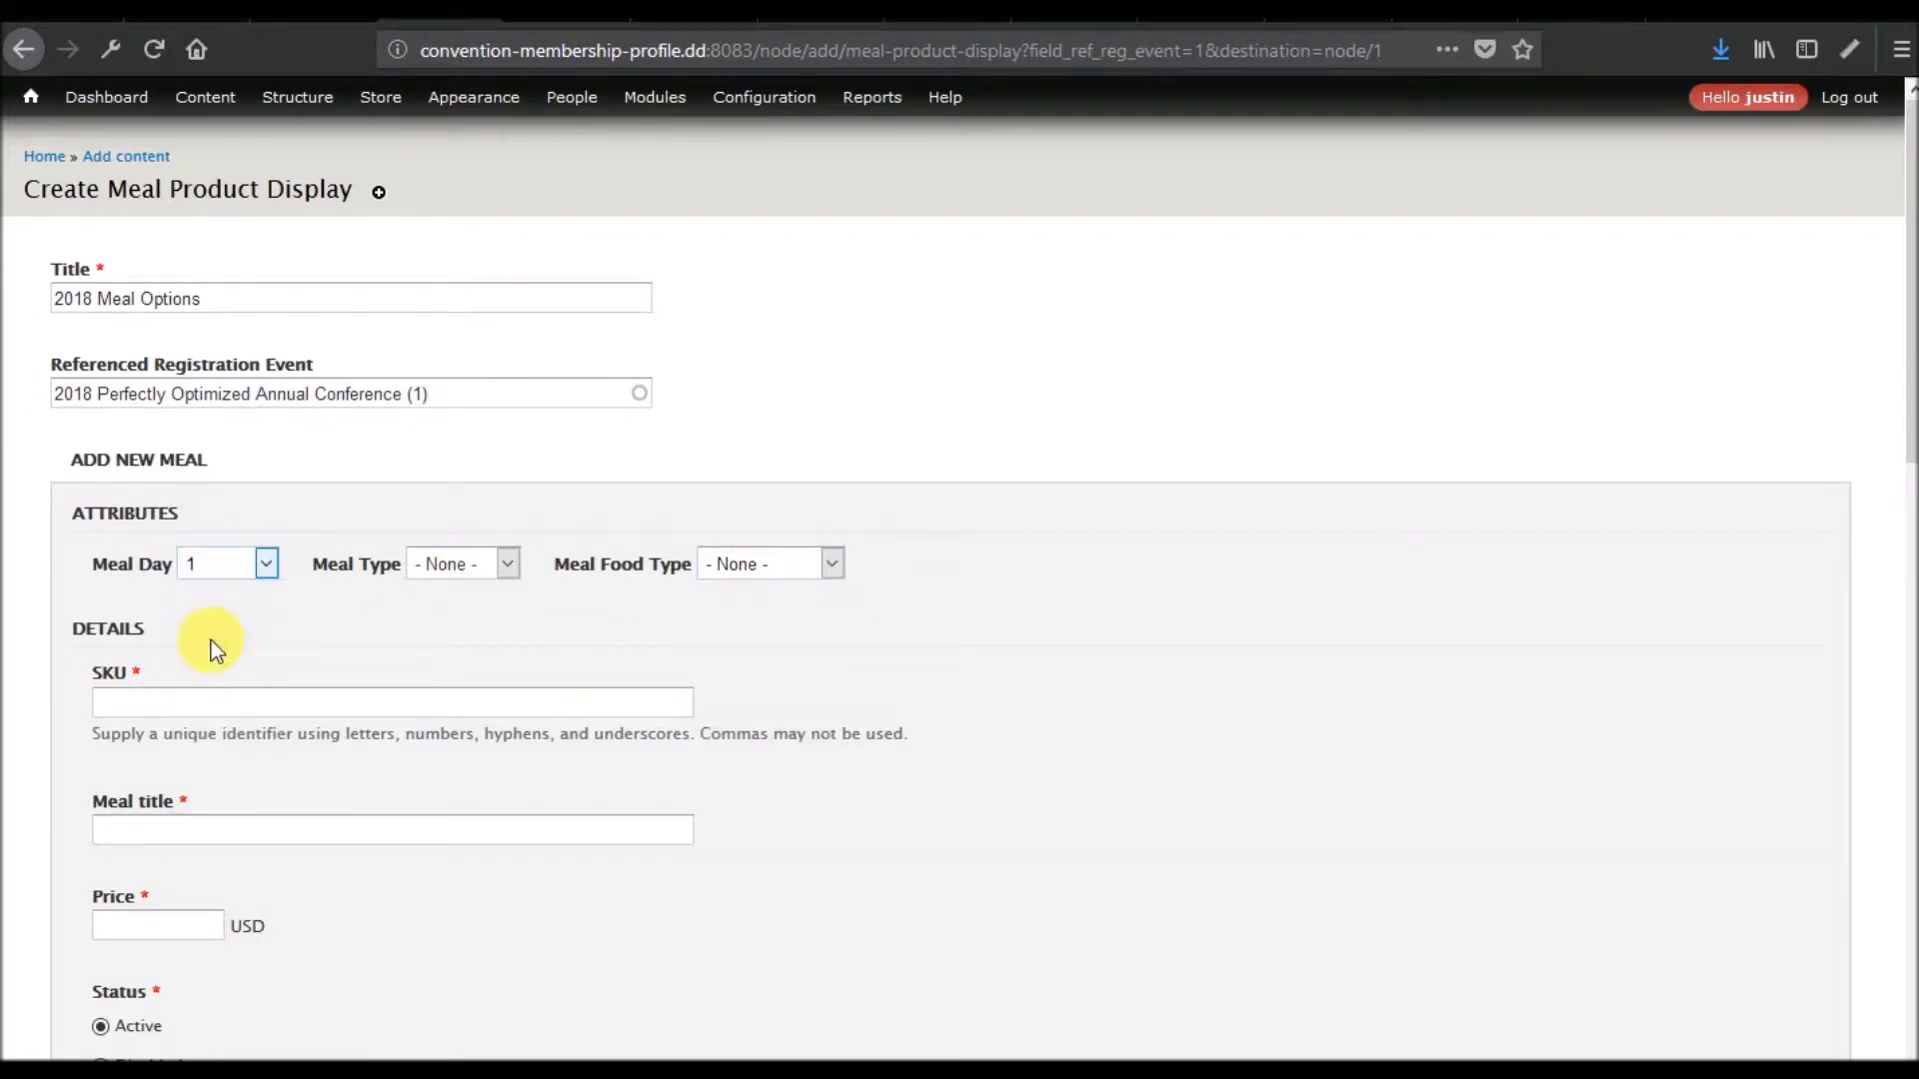
pyautogui.click(487, 567)
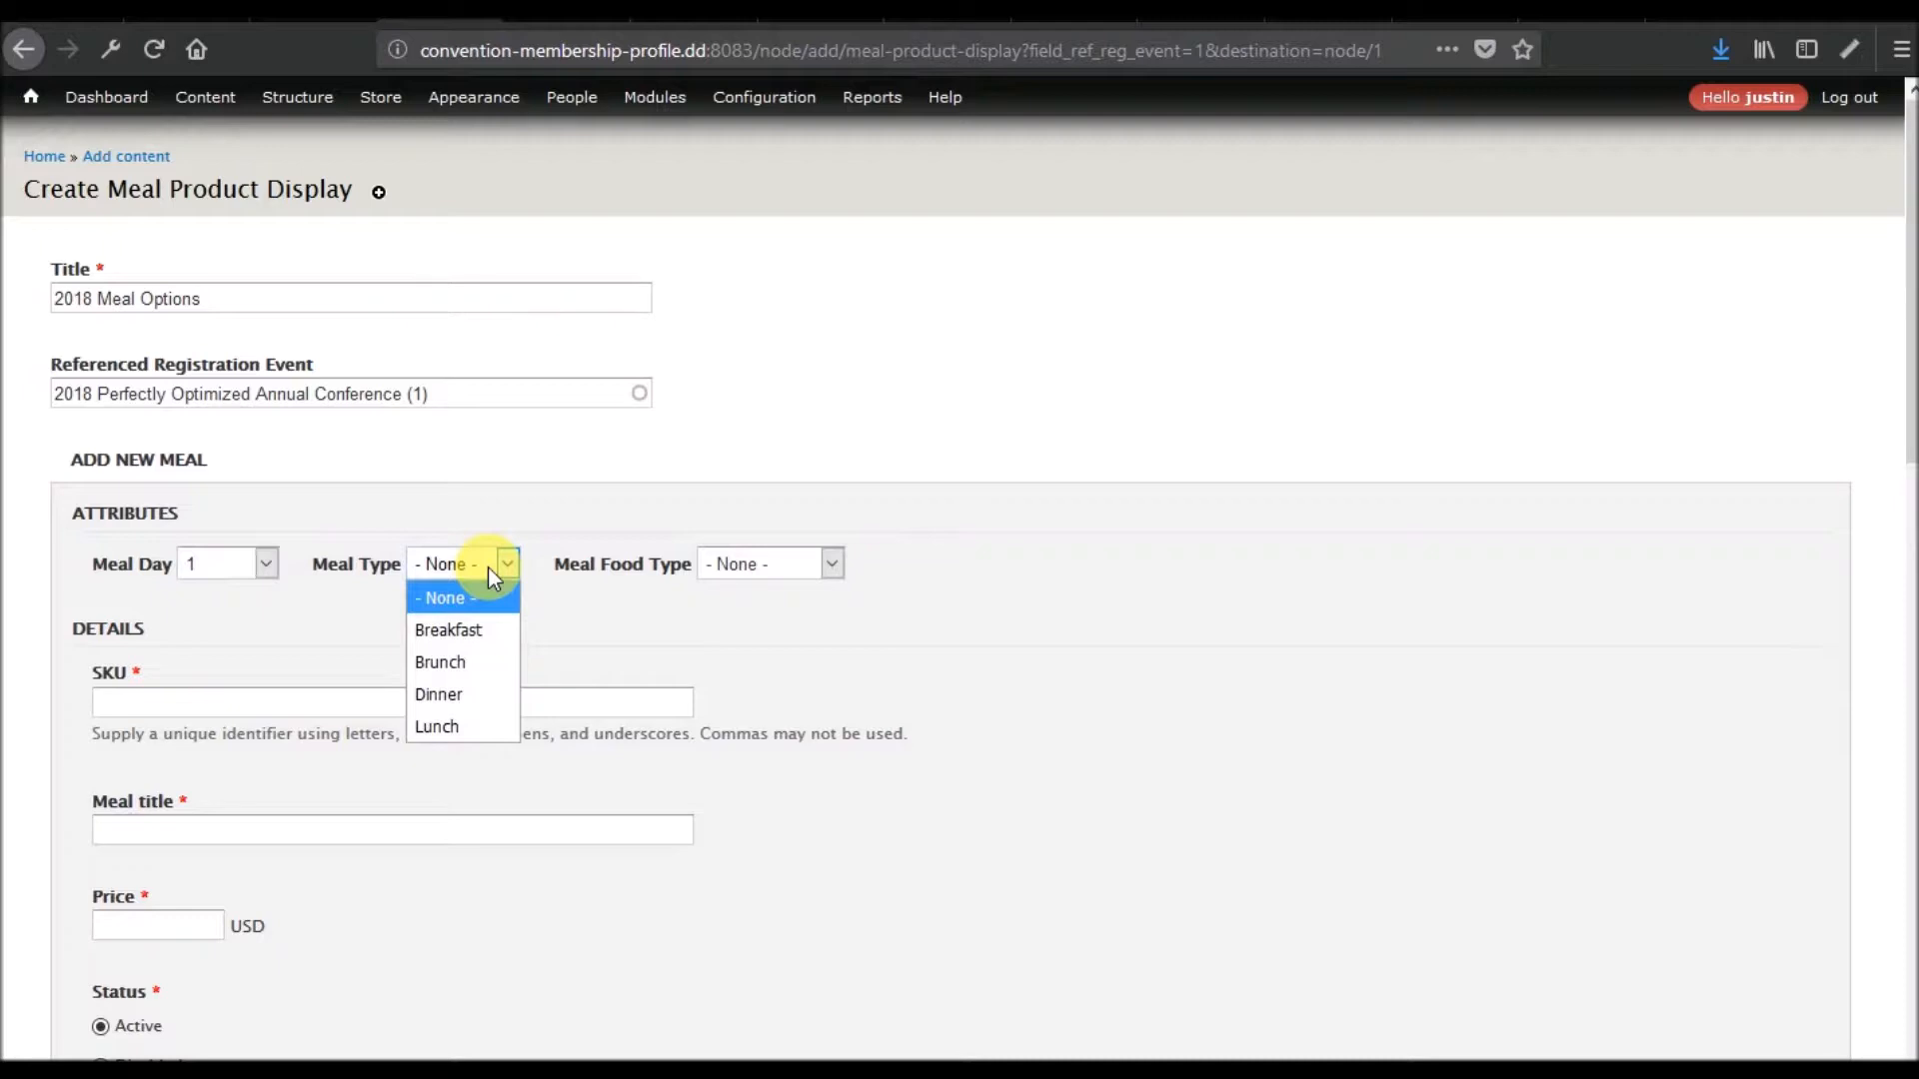
pyautogui.click(485, 632)
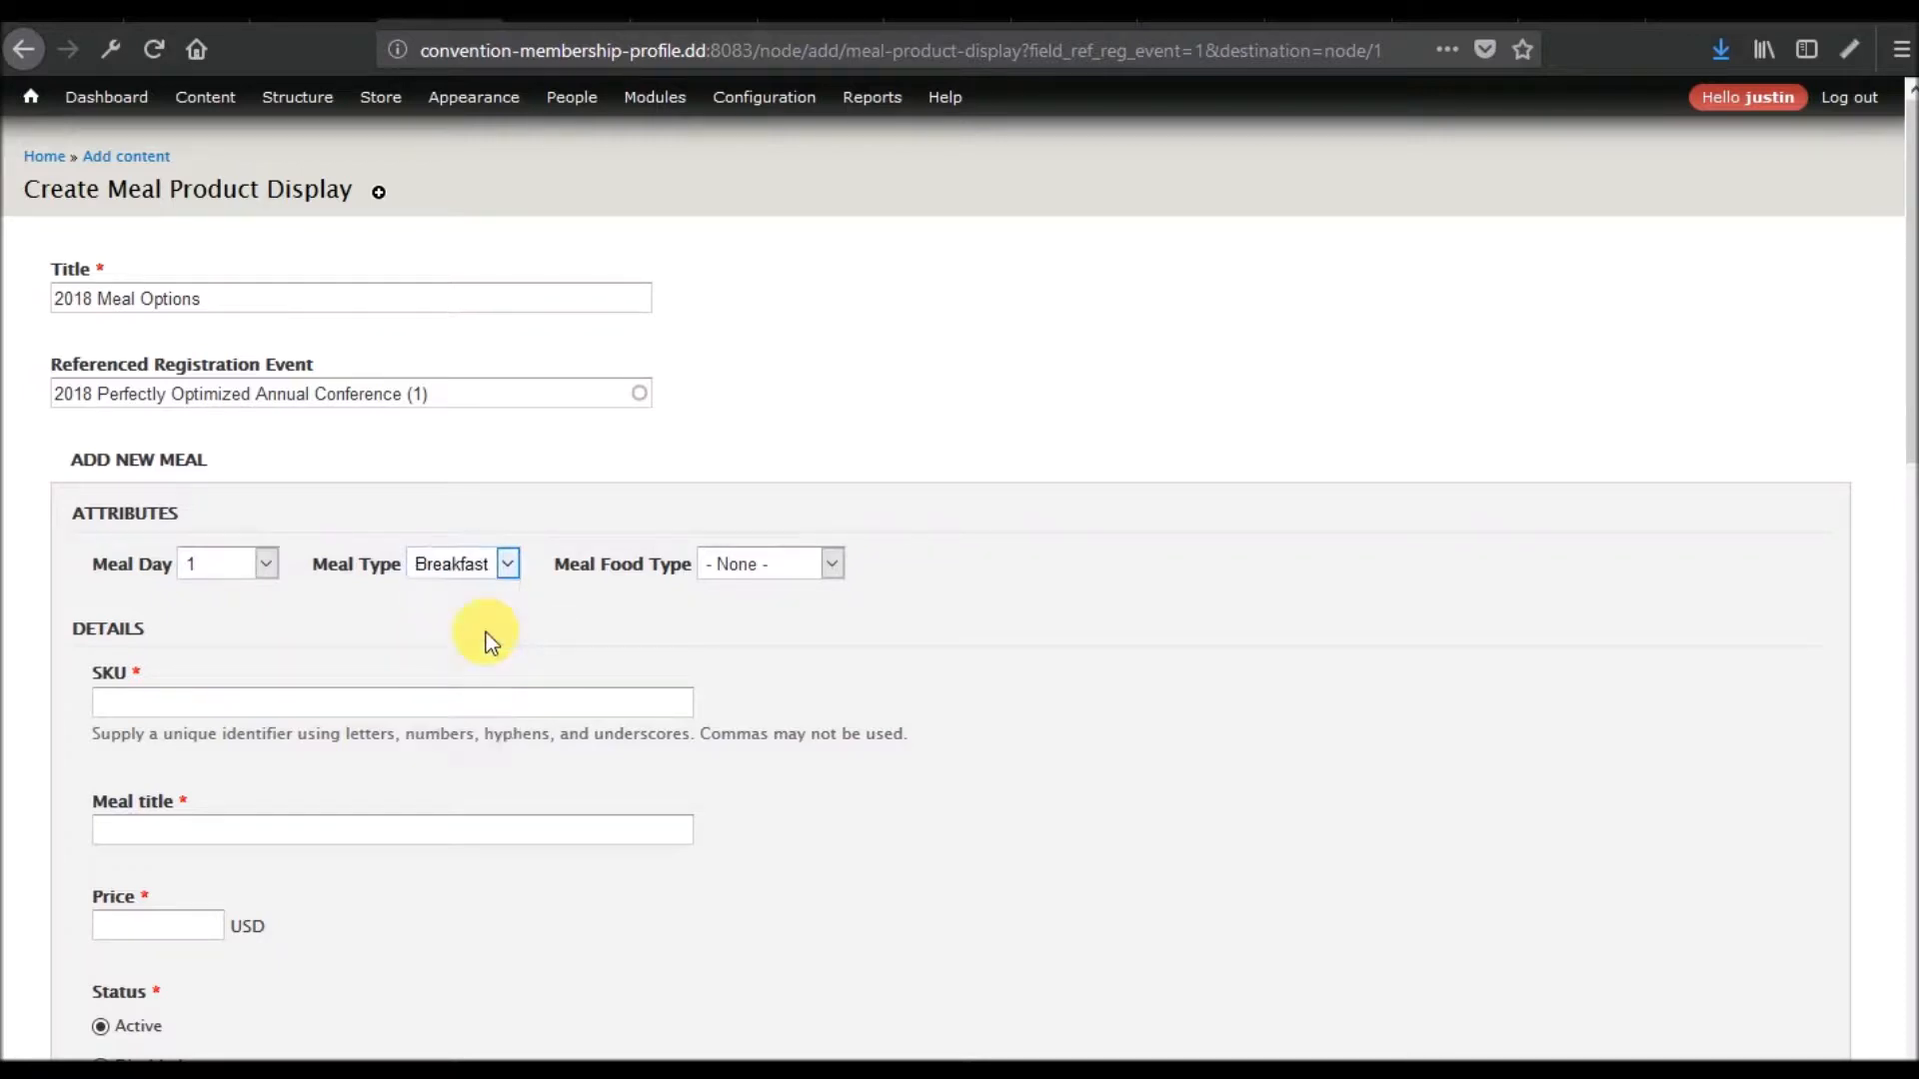
pyautogui.click(823, 567)
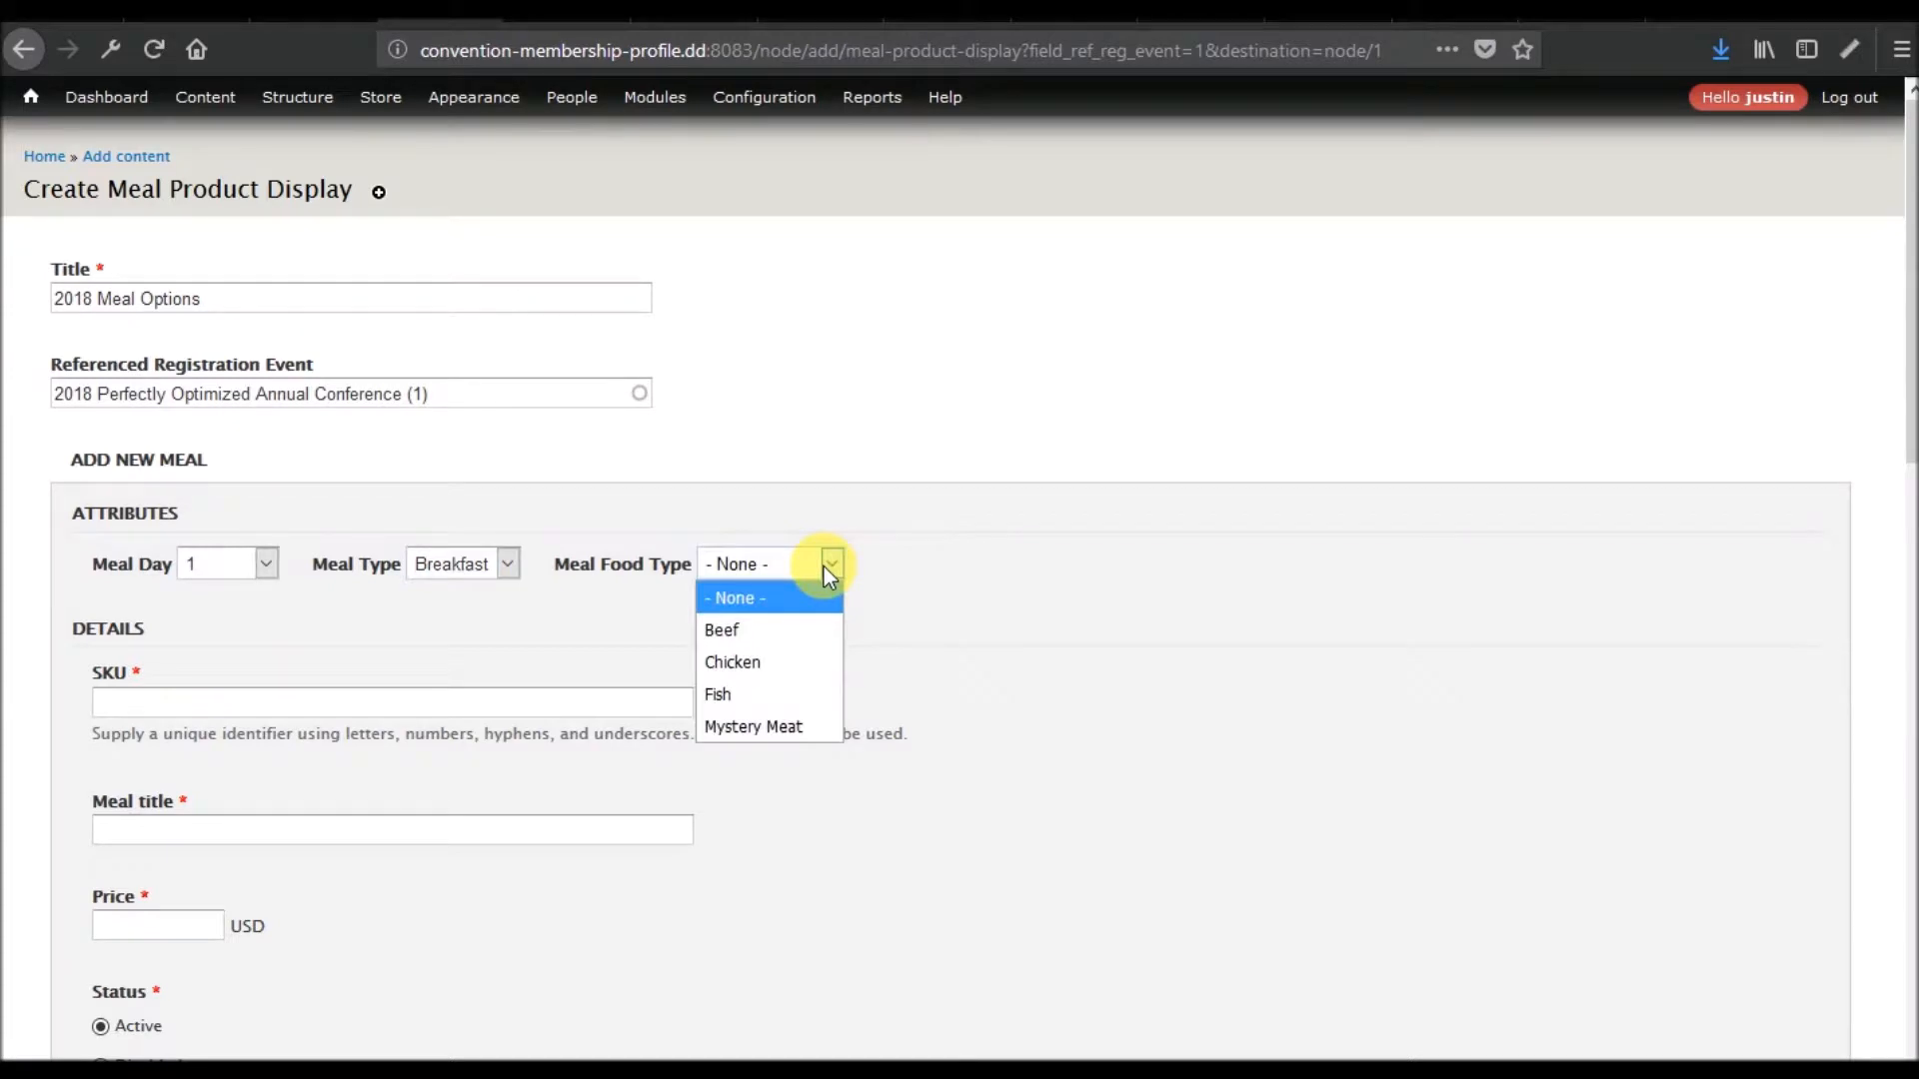
pyautogui.click(823, 566)
# Create the meal with SKU "2018_day1_breakfast", title "2018 Day 1 Breakfast" and a price of 10 USD
pyautogui.click(339, 705)
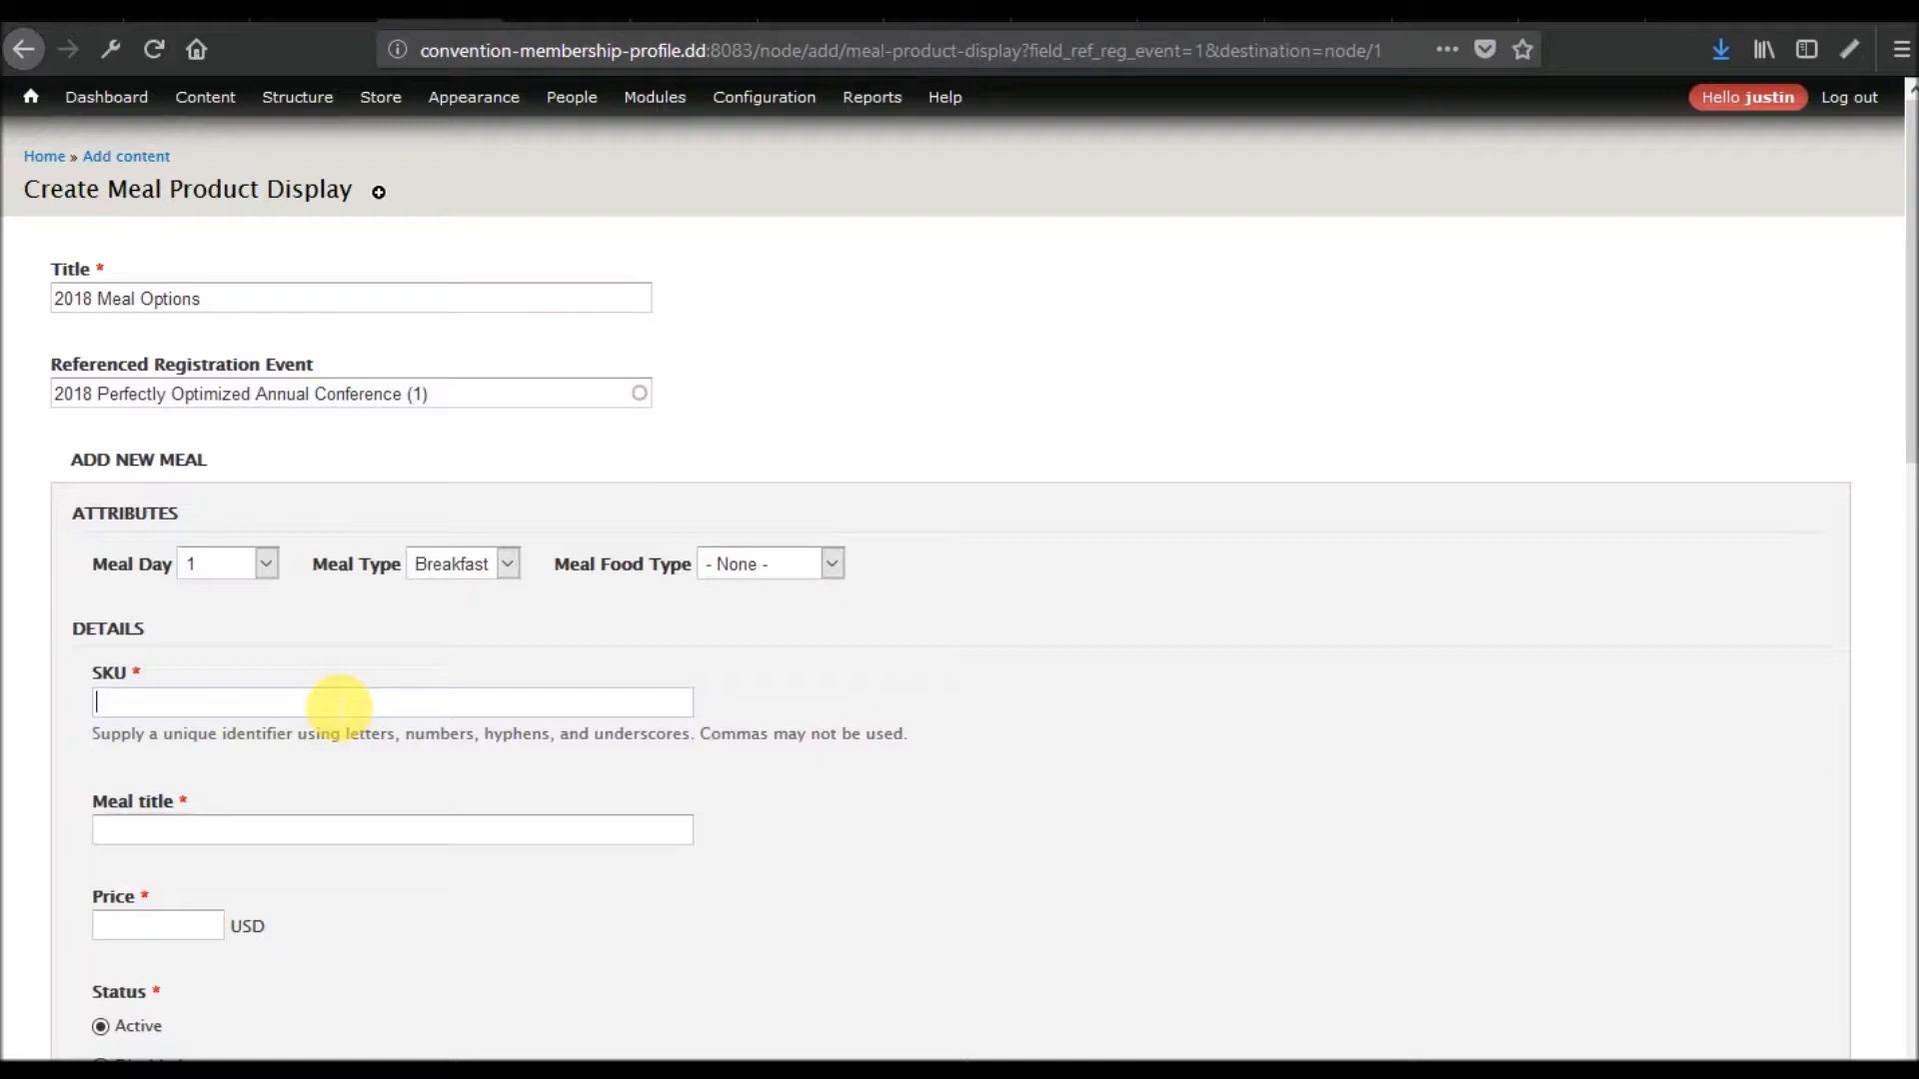
pyautogui.write('2018_day1_breakfast')
pyautogui.press('Tab')
pyautogui.write('2018 Day 1 Breakfast')
pyautogui.press('Tab')
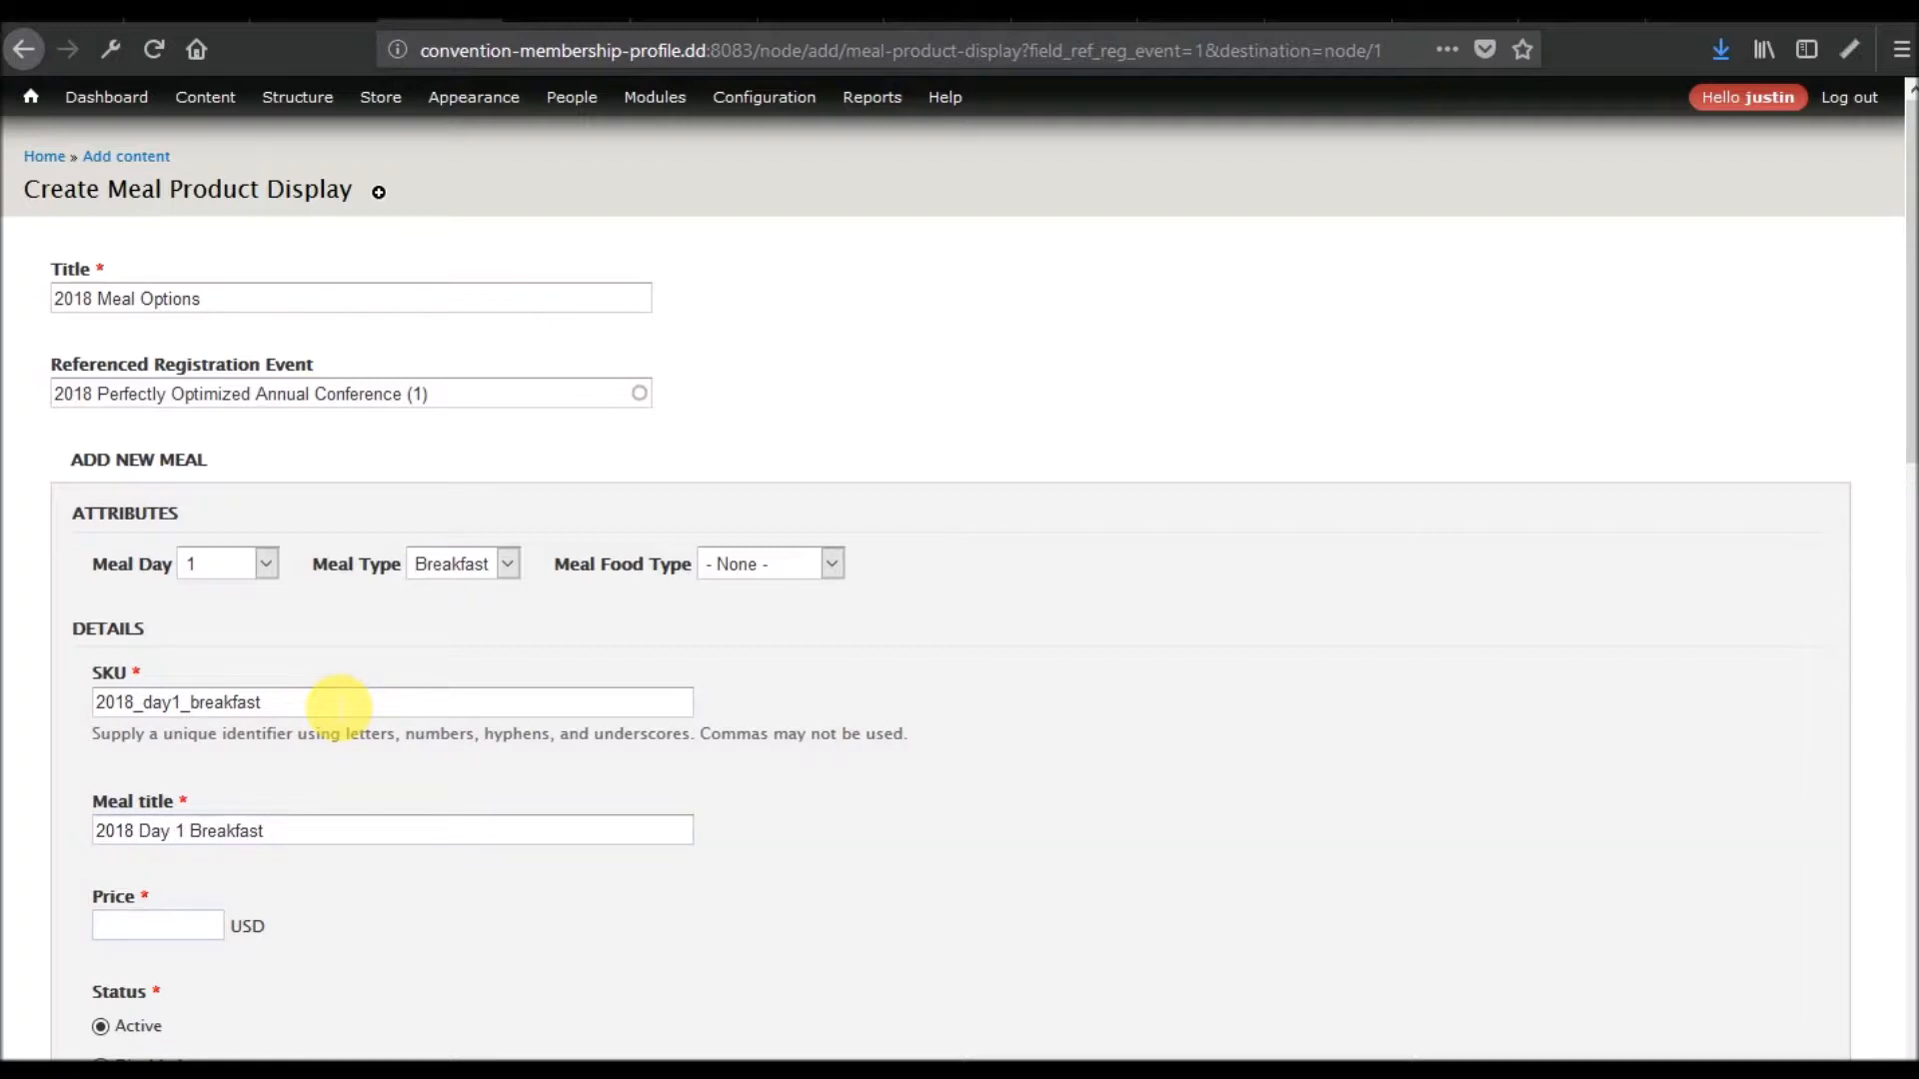
pyautogui.write('10')
pyautogui.scroll(-6, 416, 630)
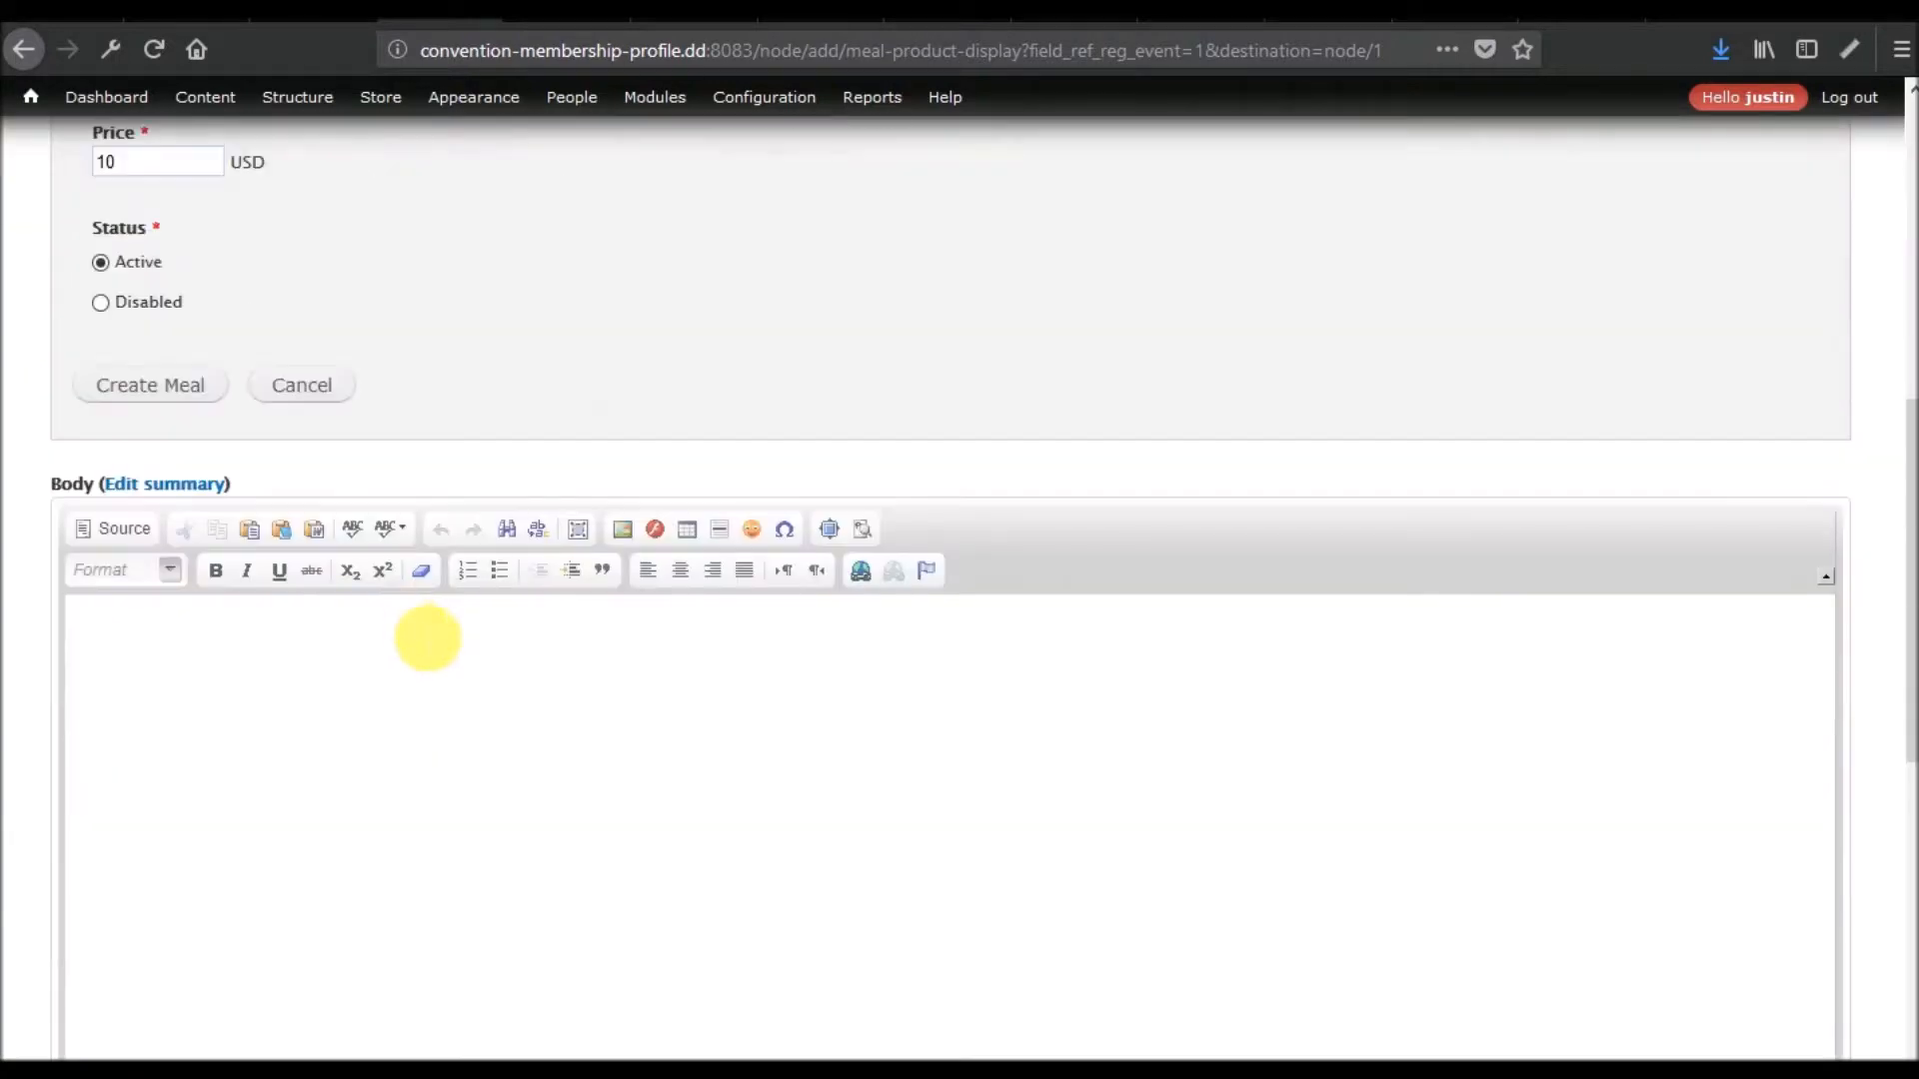
pyautogui.click(142, 389)
pyautogui.scroll(5, 214, 622)
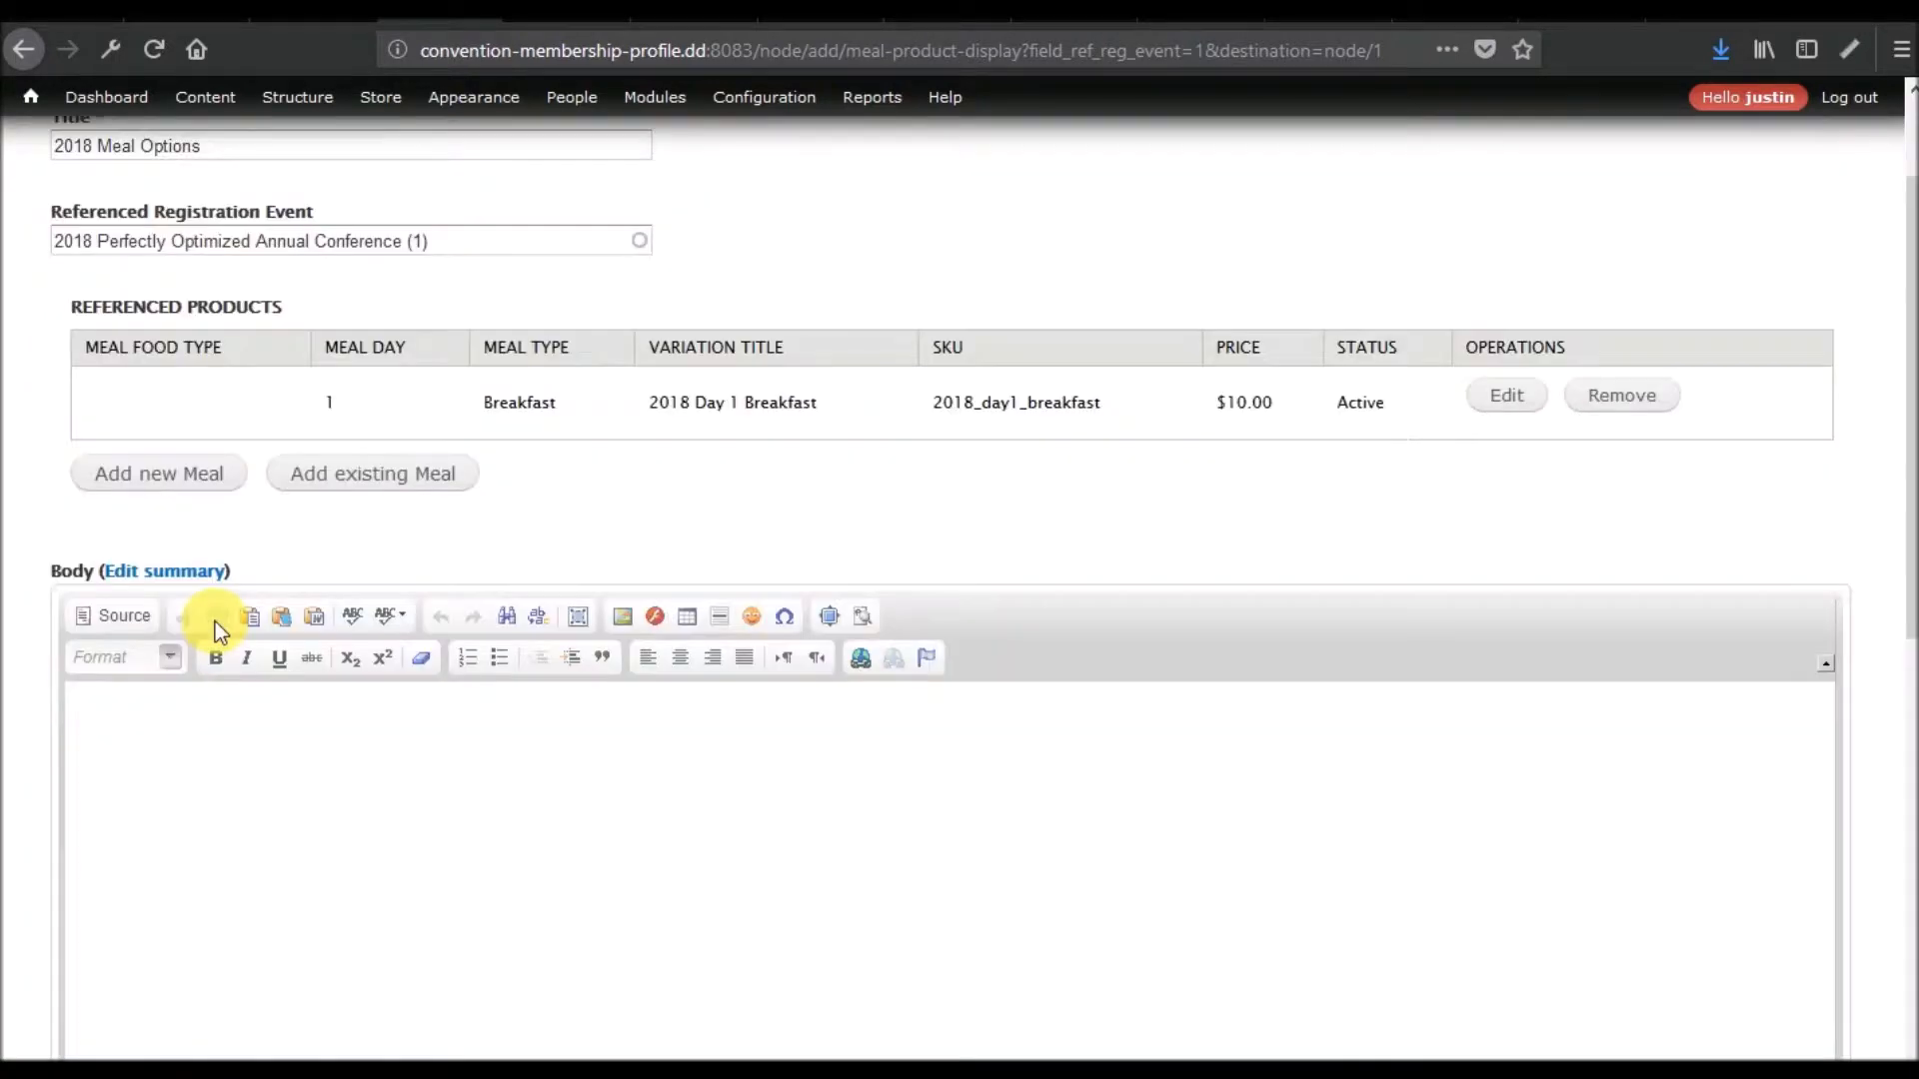
# Start a second meal under the referenced products with Meal Day 2 and Meal Type Breakfast
pyautogui.click(163, 472)
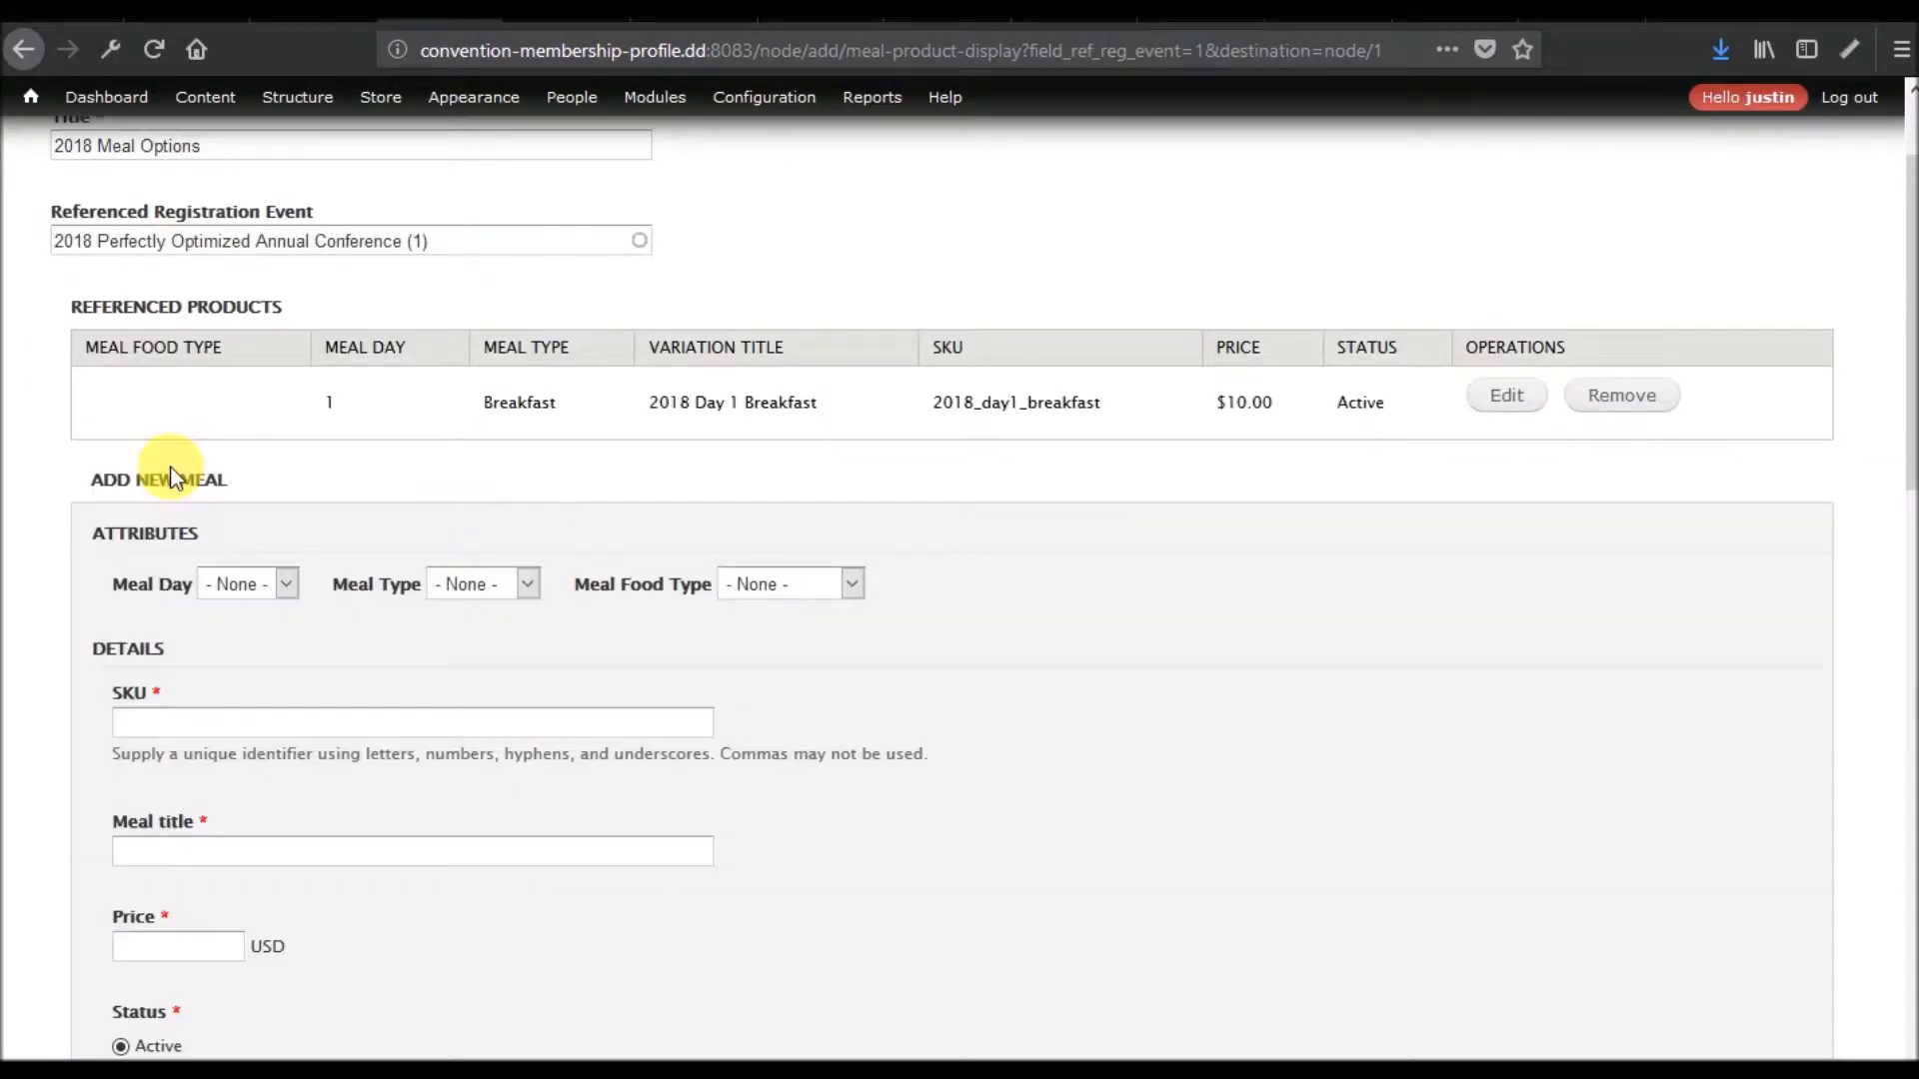
pyautogui.click(280, 584)
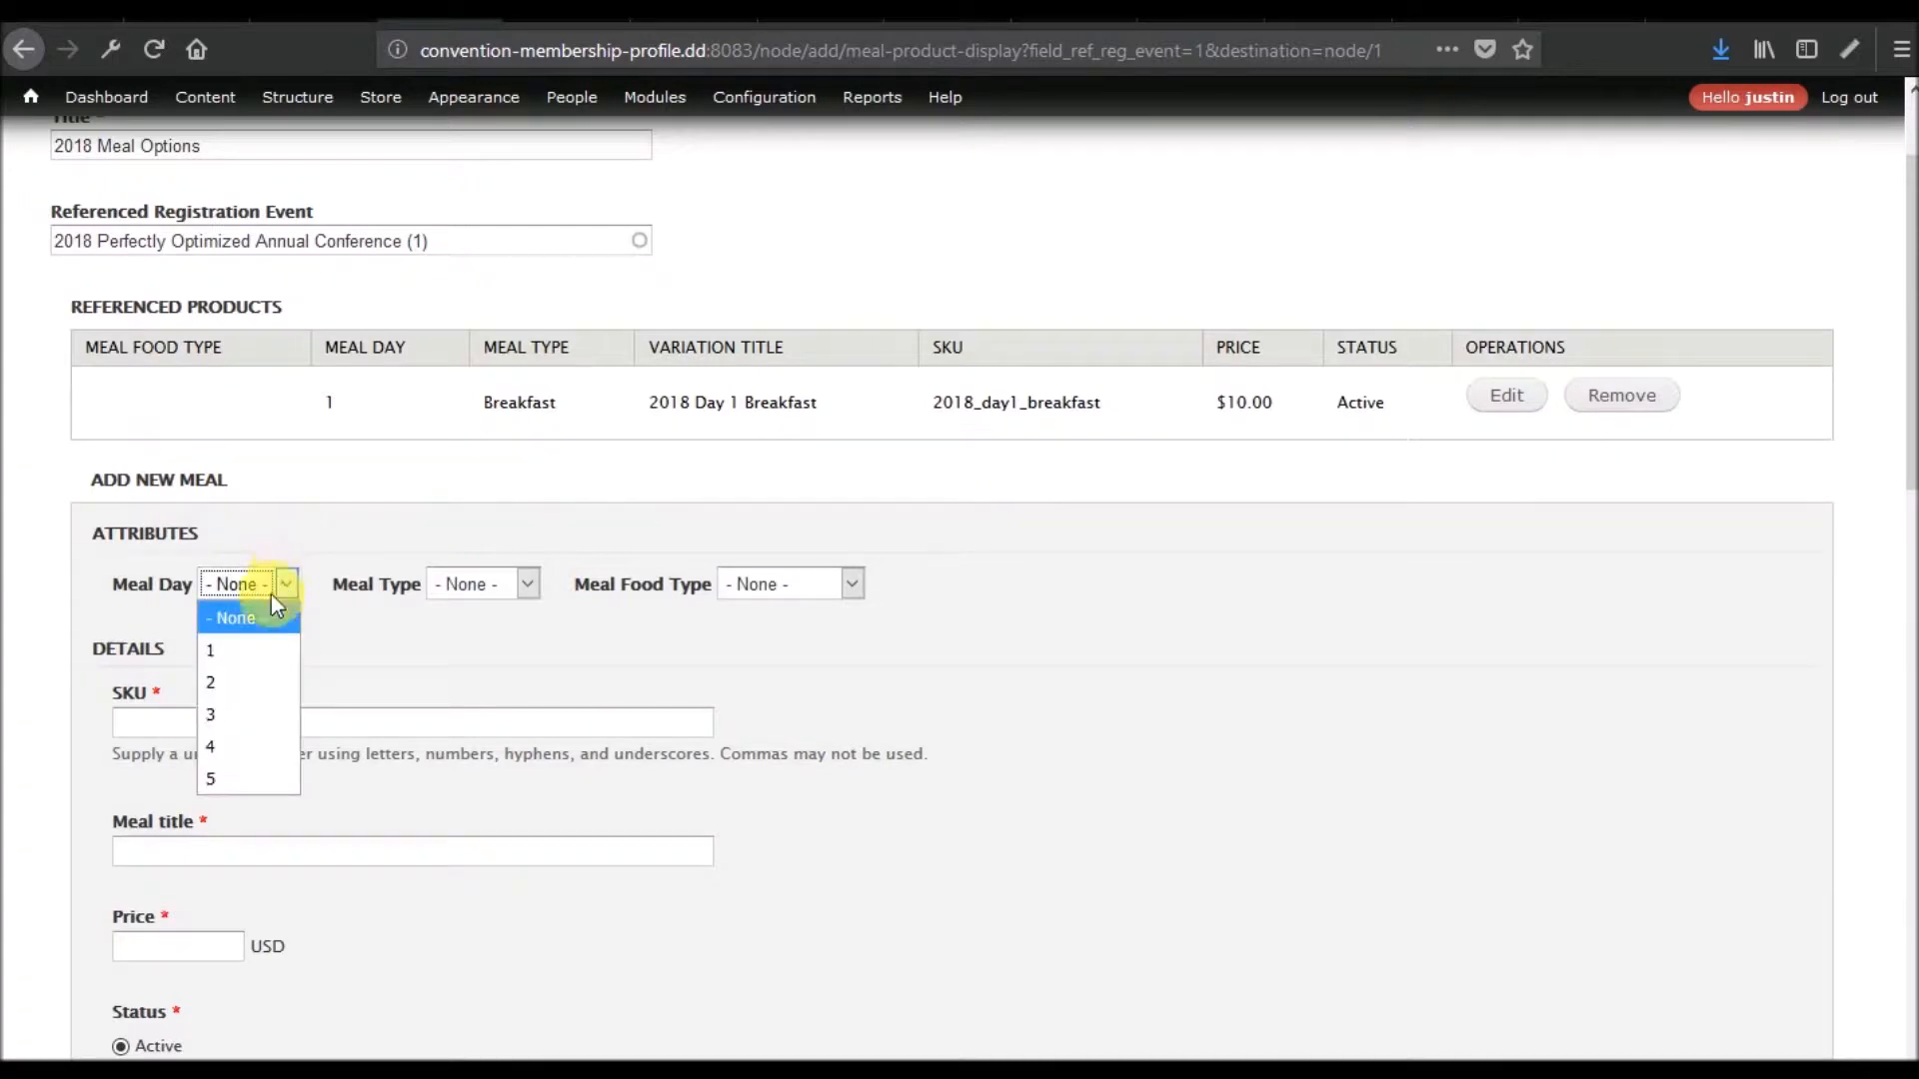
pyautogui.click(236, 682)
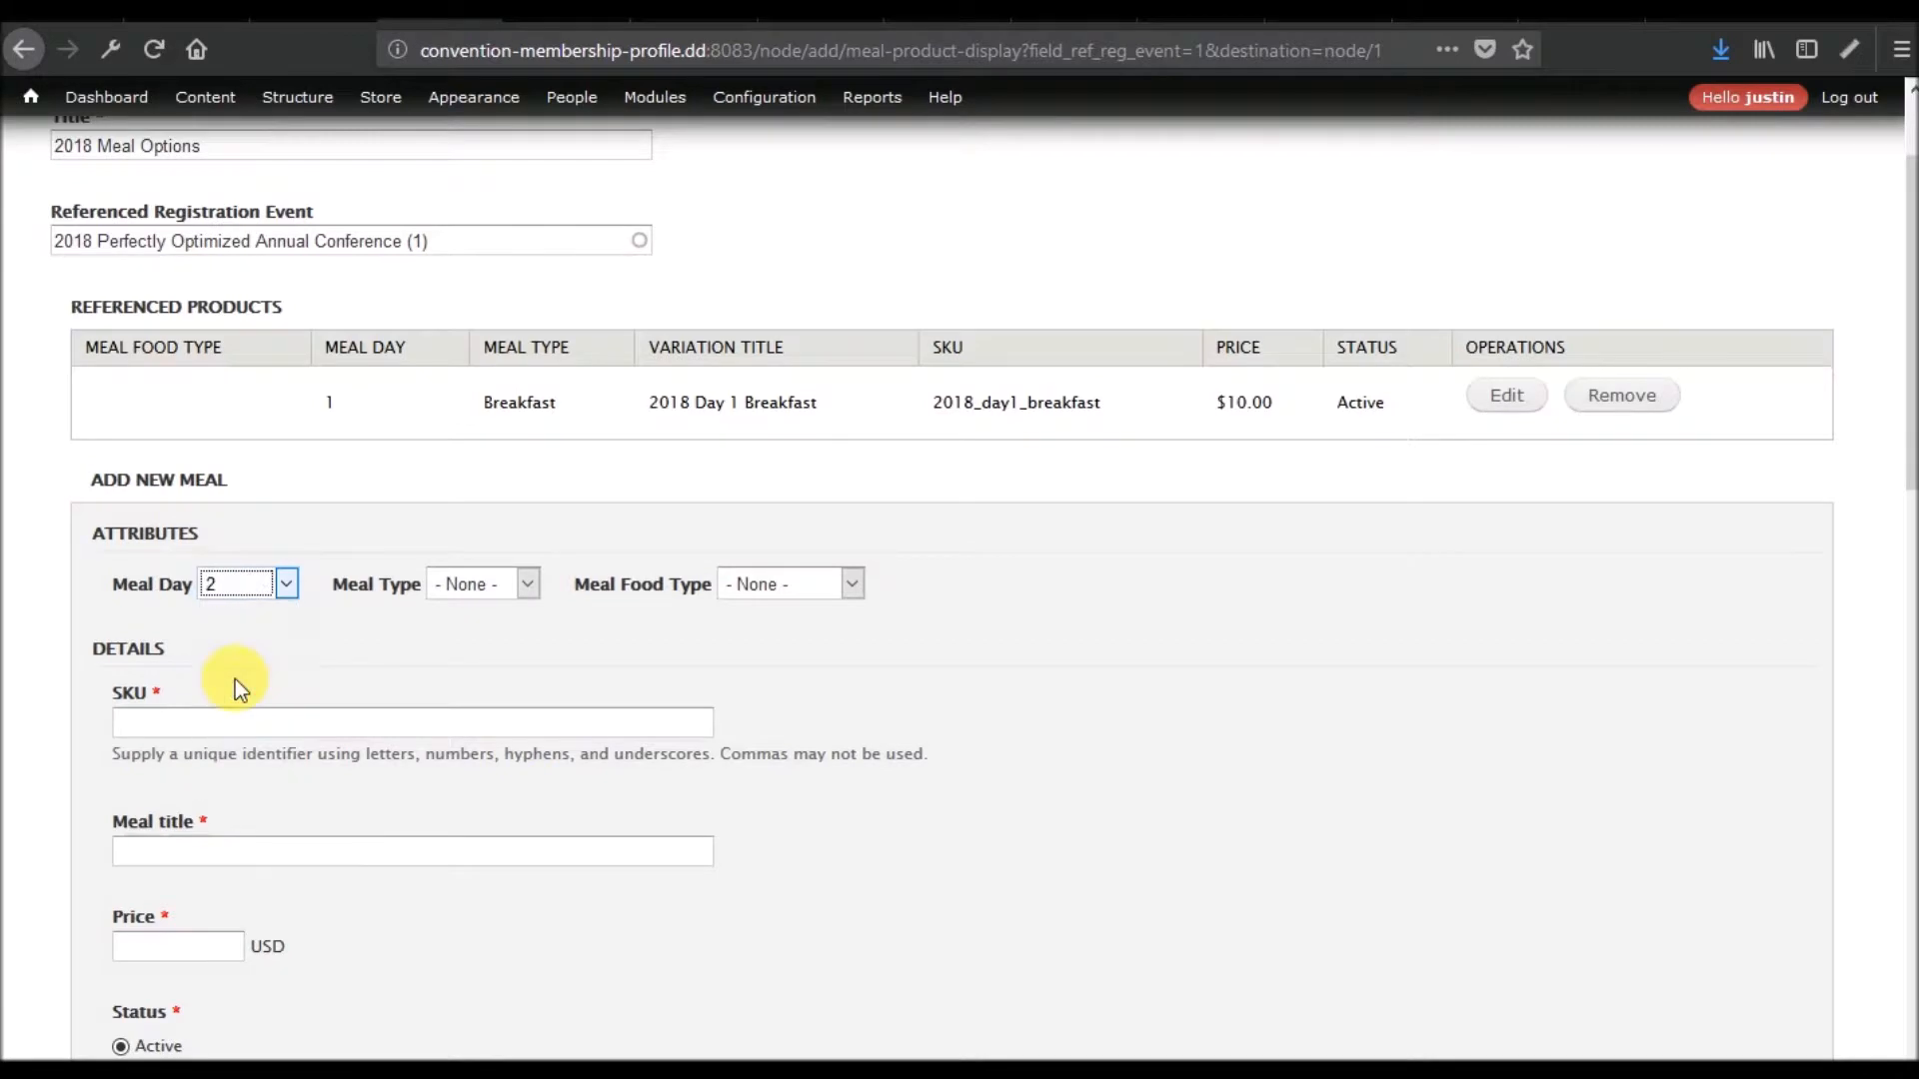
pyautogui.click(526, 584)
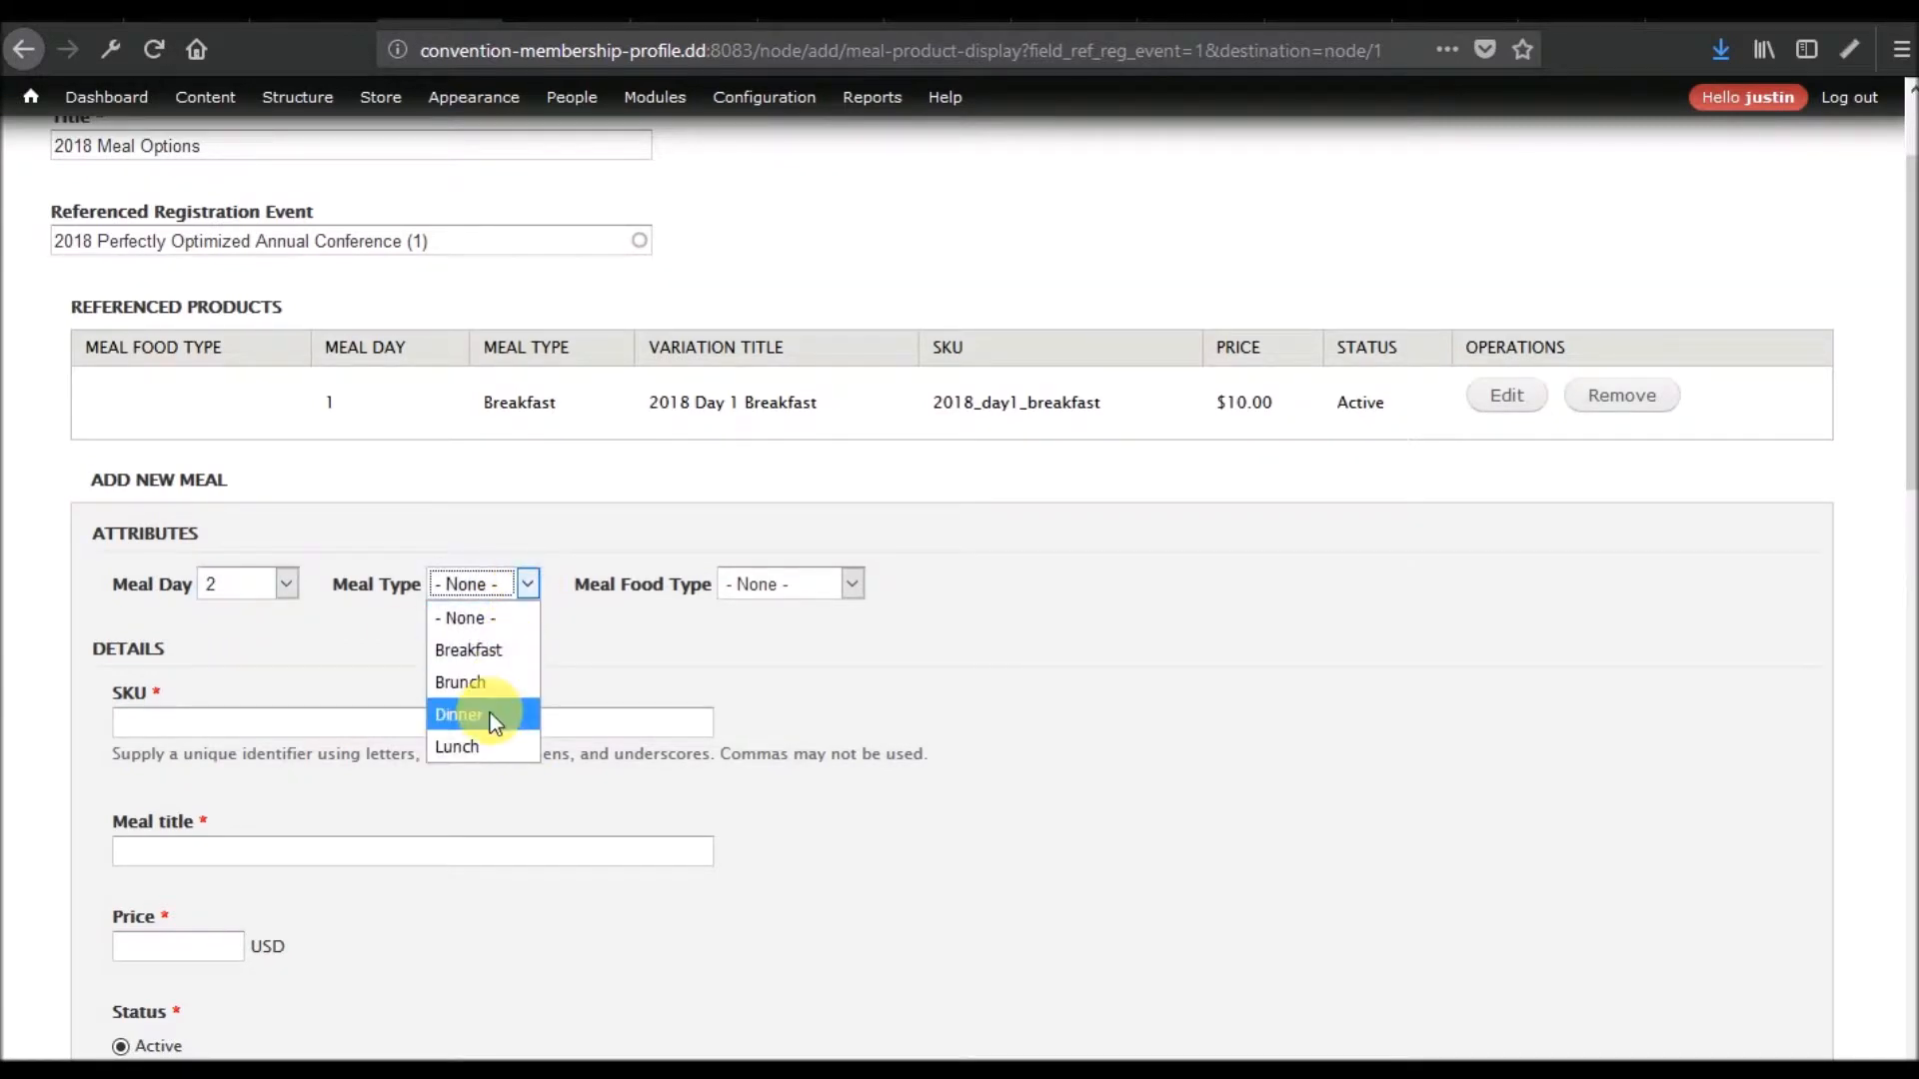
pyautogui.click(493, 660)
# Create the second meal with SKU "2018_day2_breakfast", title "2018 Day 2 Breakfast" and a price of 10 USD
pyautogui.click(355, 730)
pyautogui.write('2018')
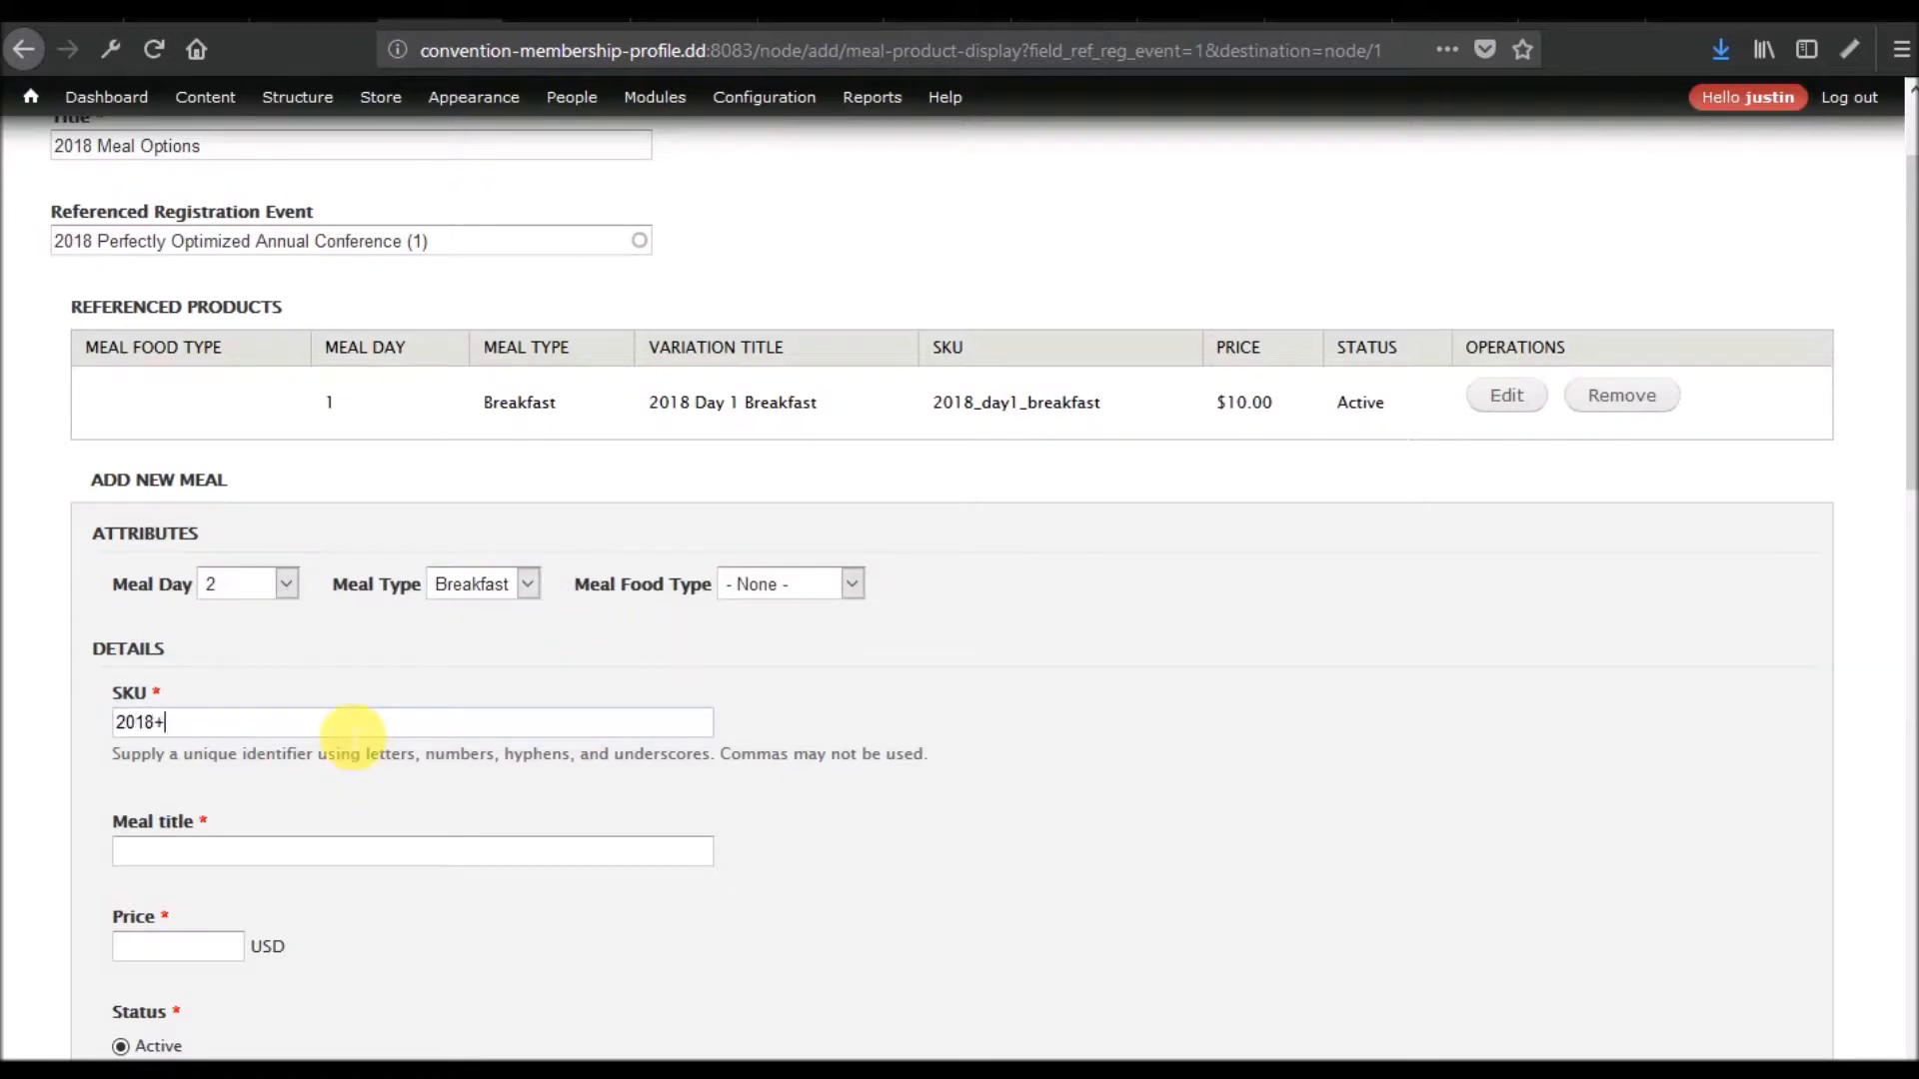
pyautogui.write('_day2_breakfast')
pyautogui.click(300, 852)
pyautogui.write('2018 Day 2 Breakfast')
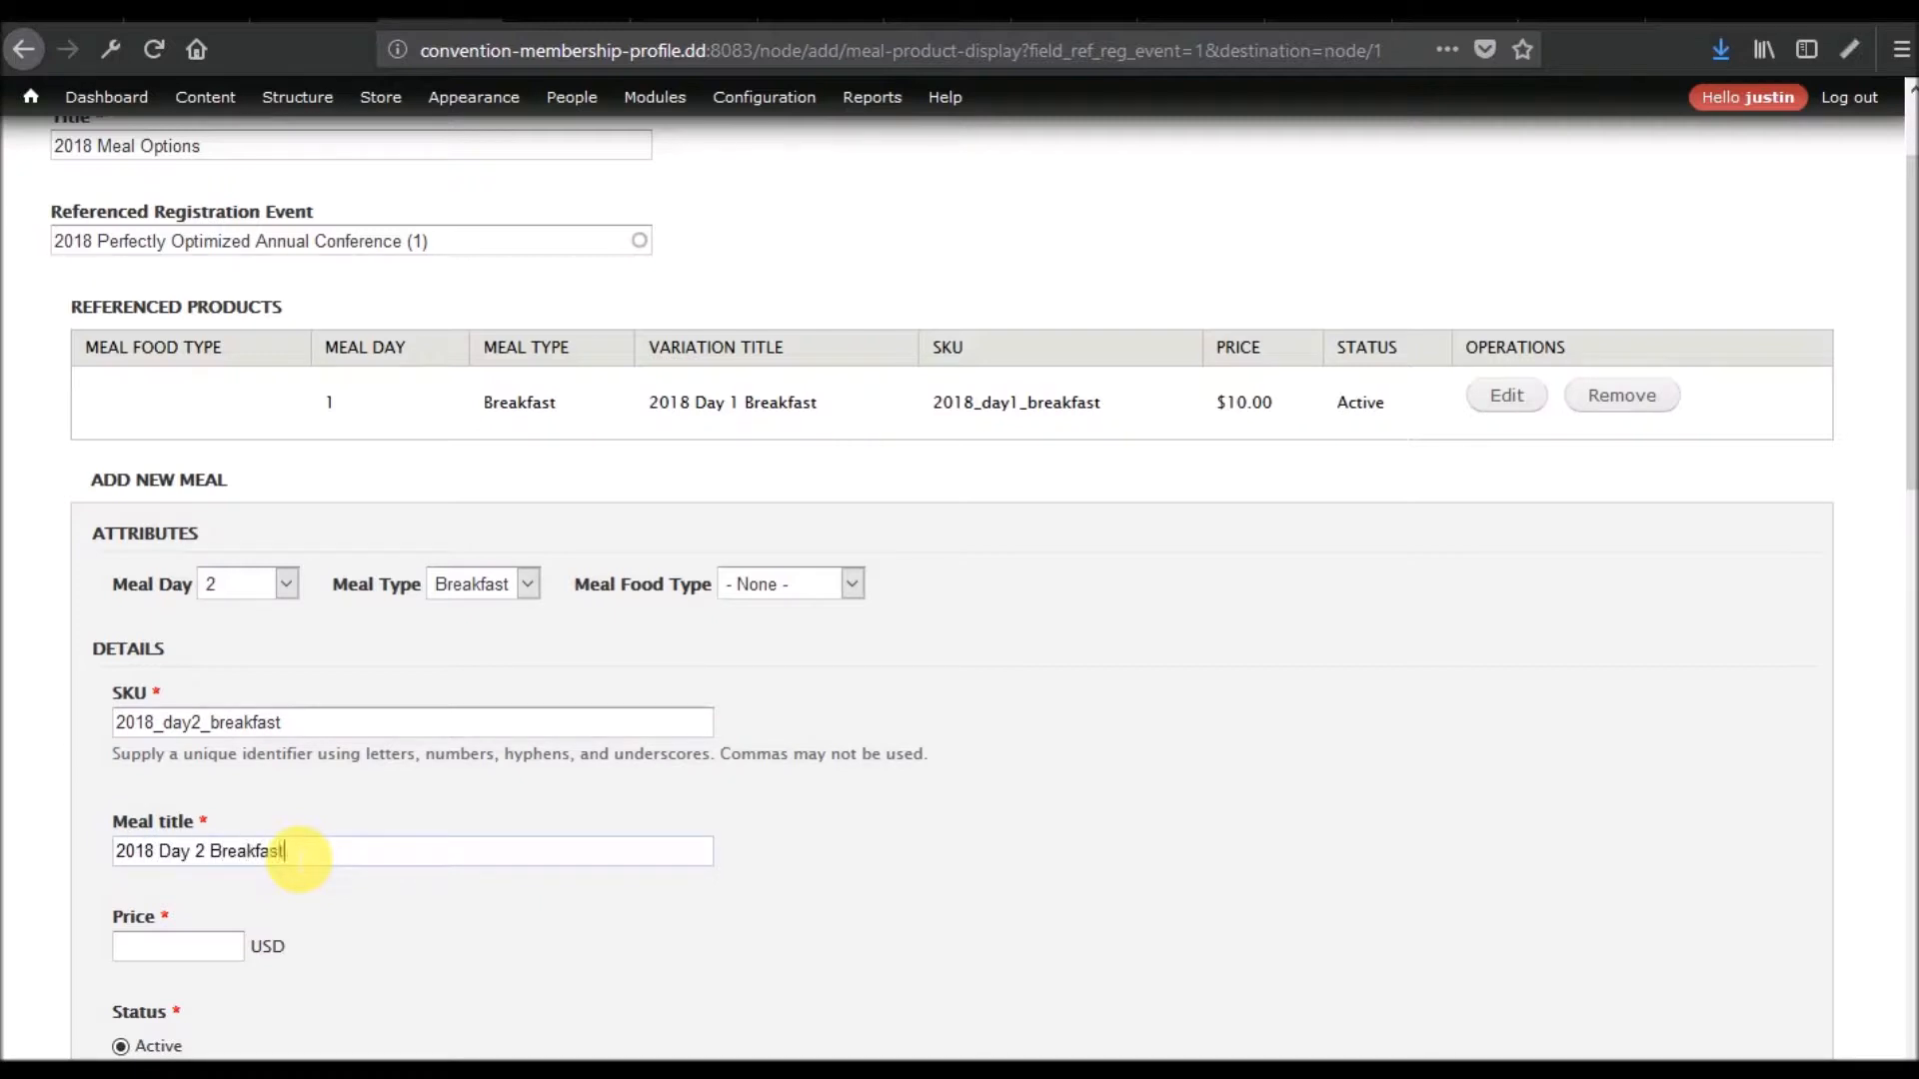
pyautogui.click(195, 952)
pyautogui.write('10')
pyautogui.scroll(-7, 250, 899)
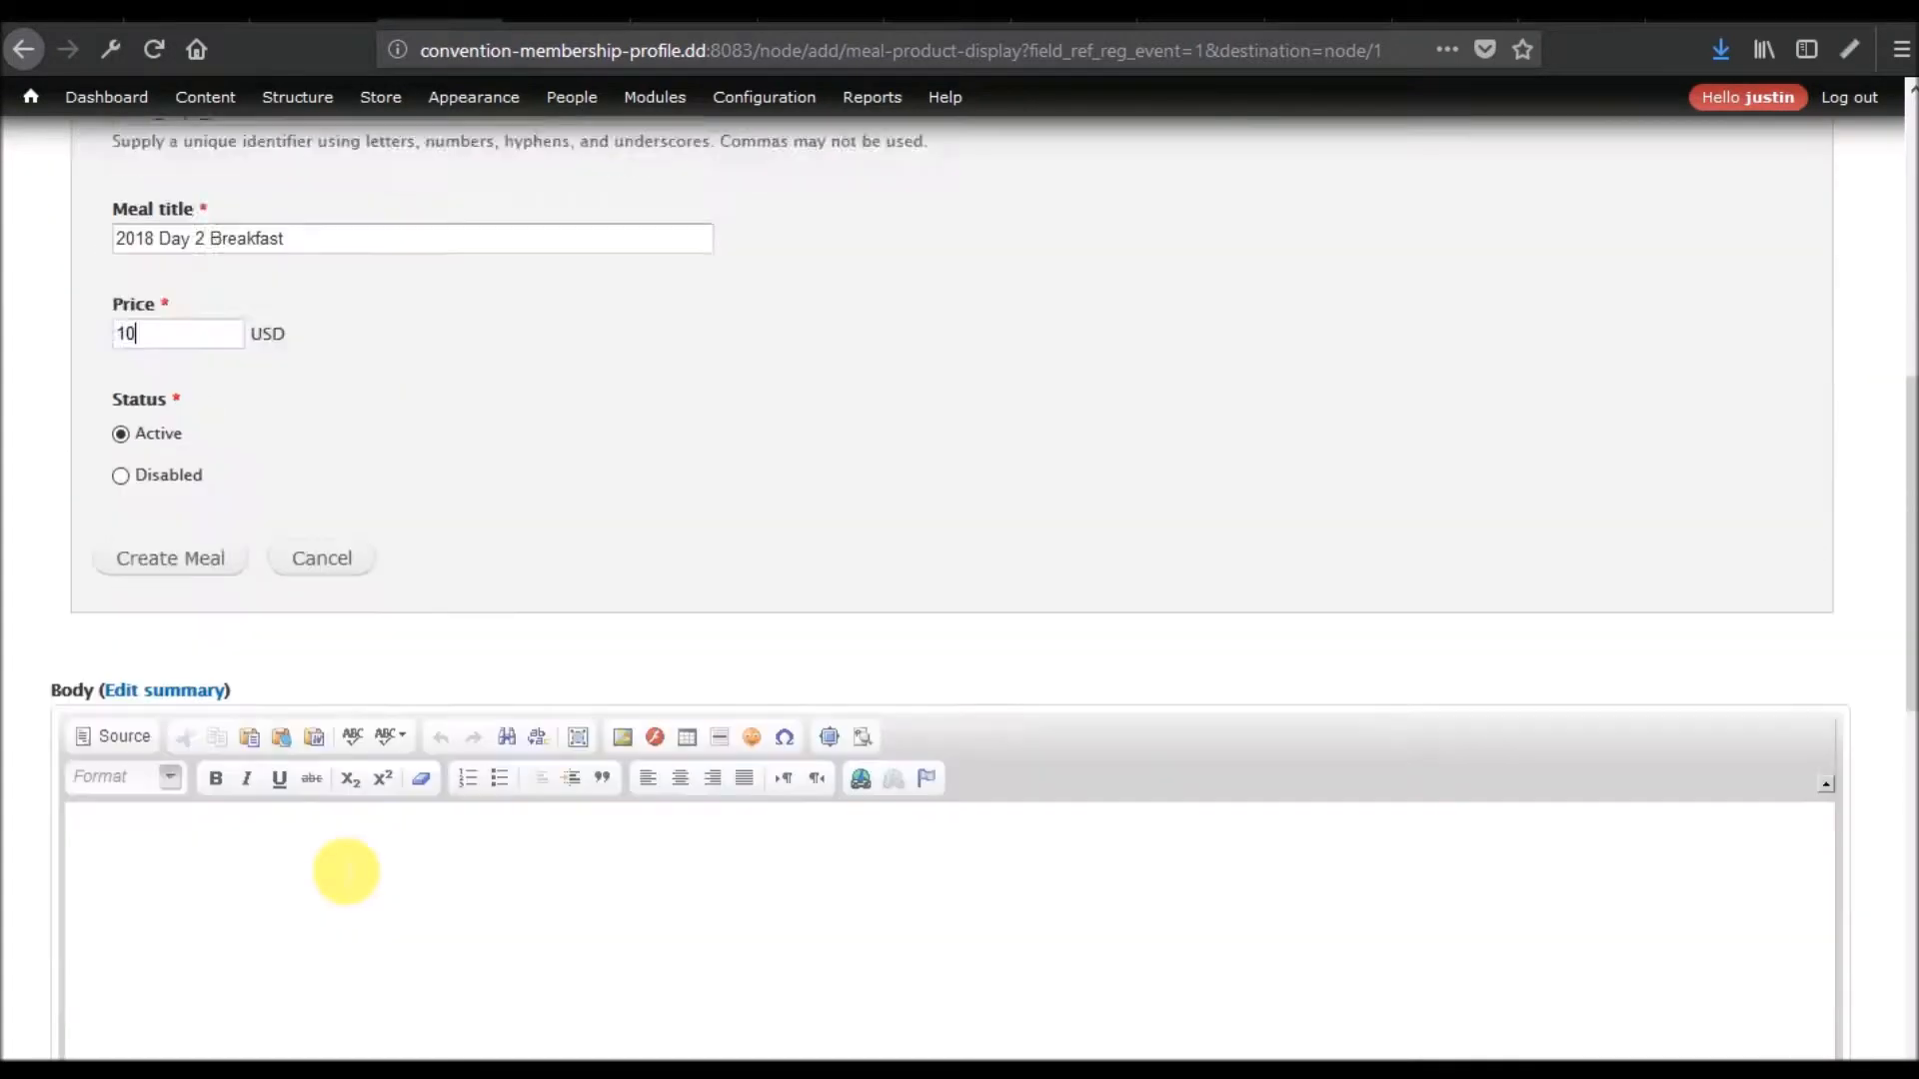
pyautogui.click(170, 408)
pyautogui.scroll(8, 406, 557)
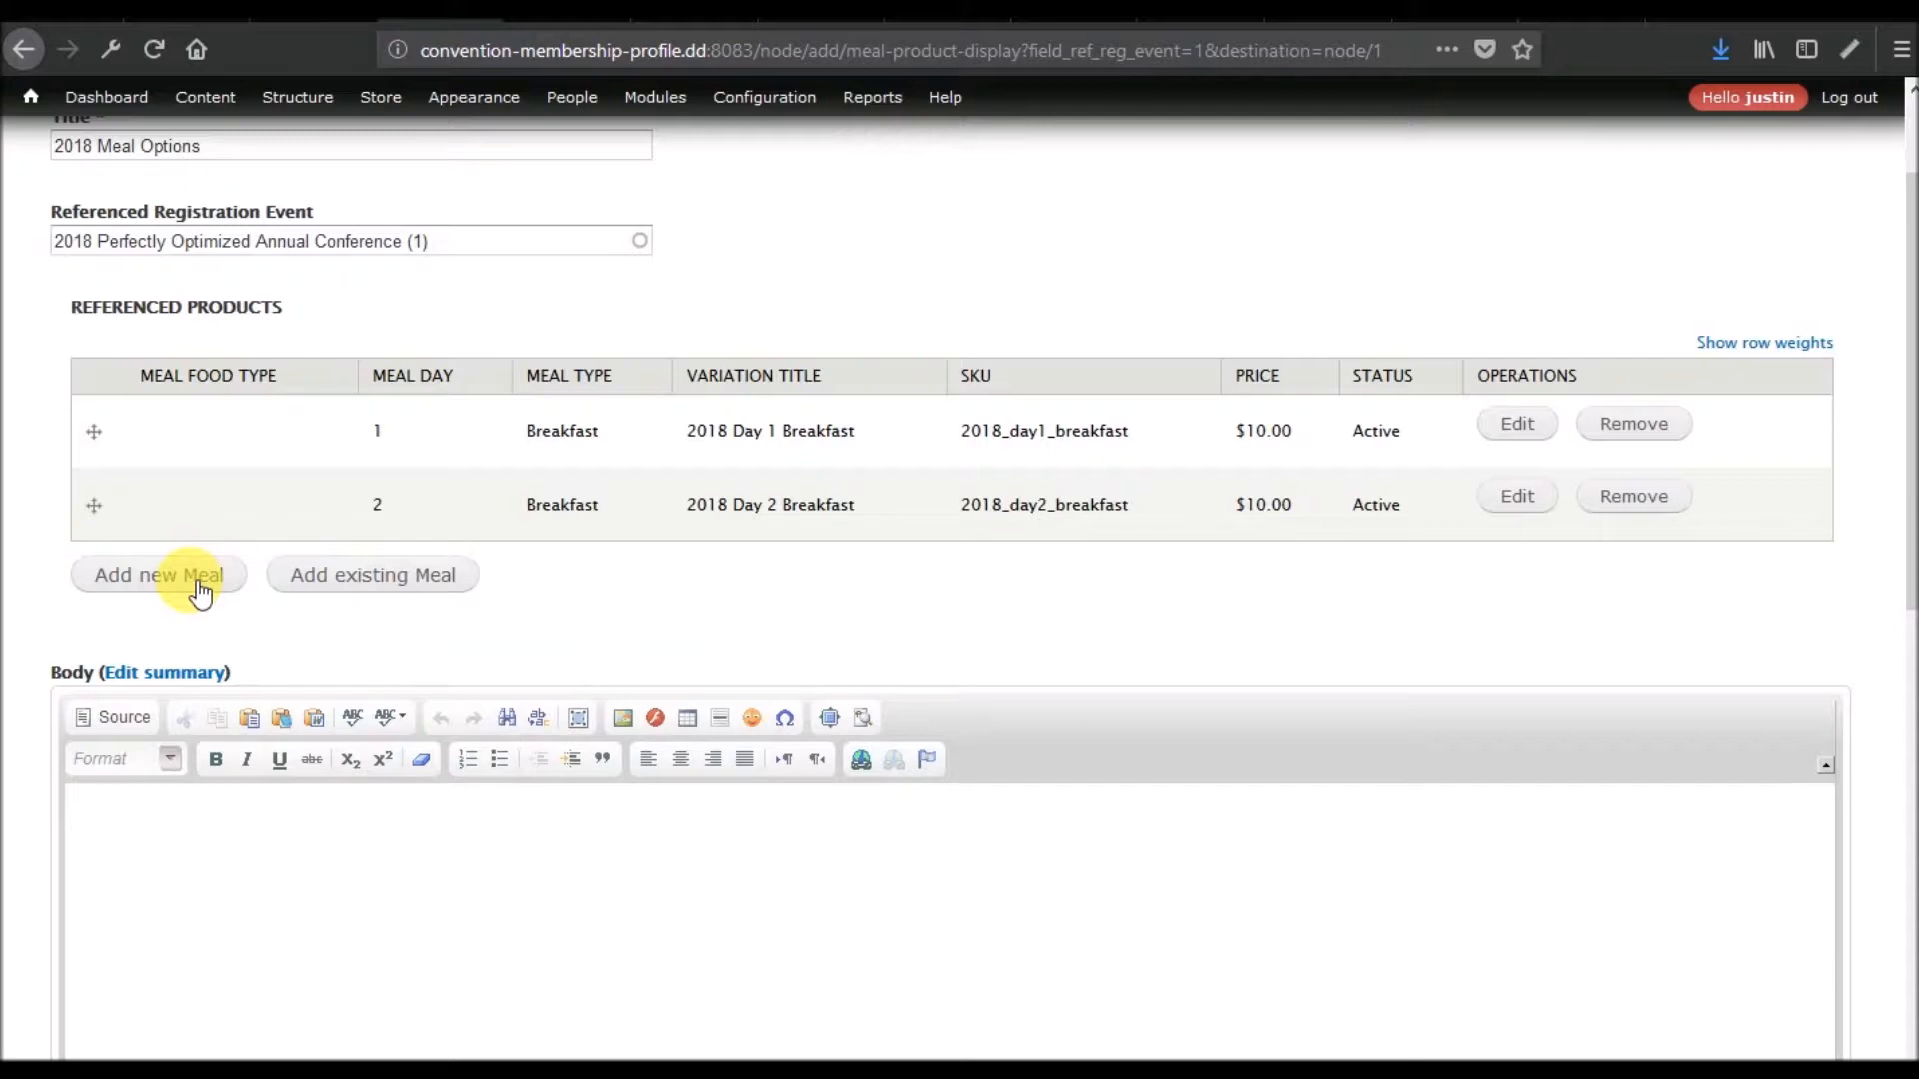
# Start a third meal under the referenced products with Meal Day 2 and Meal Type Lunch
pyautogui.click(200, 590)
pyautogui.click(287, 688)
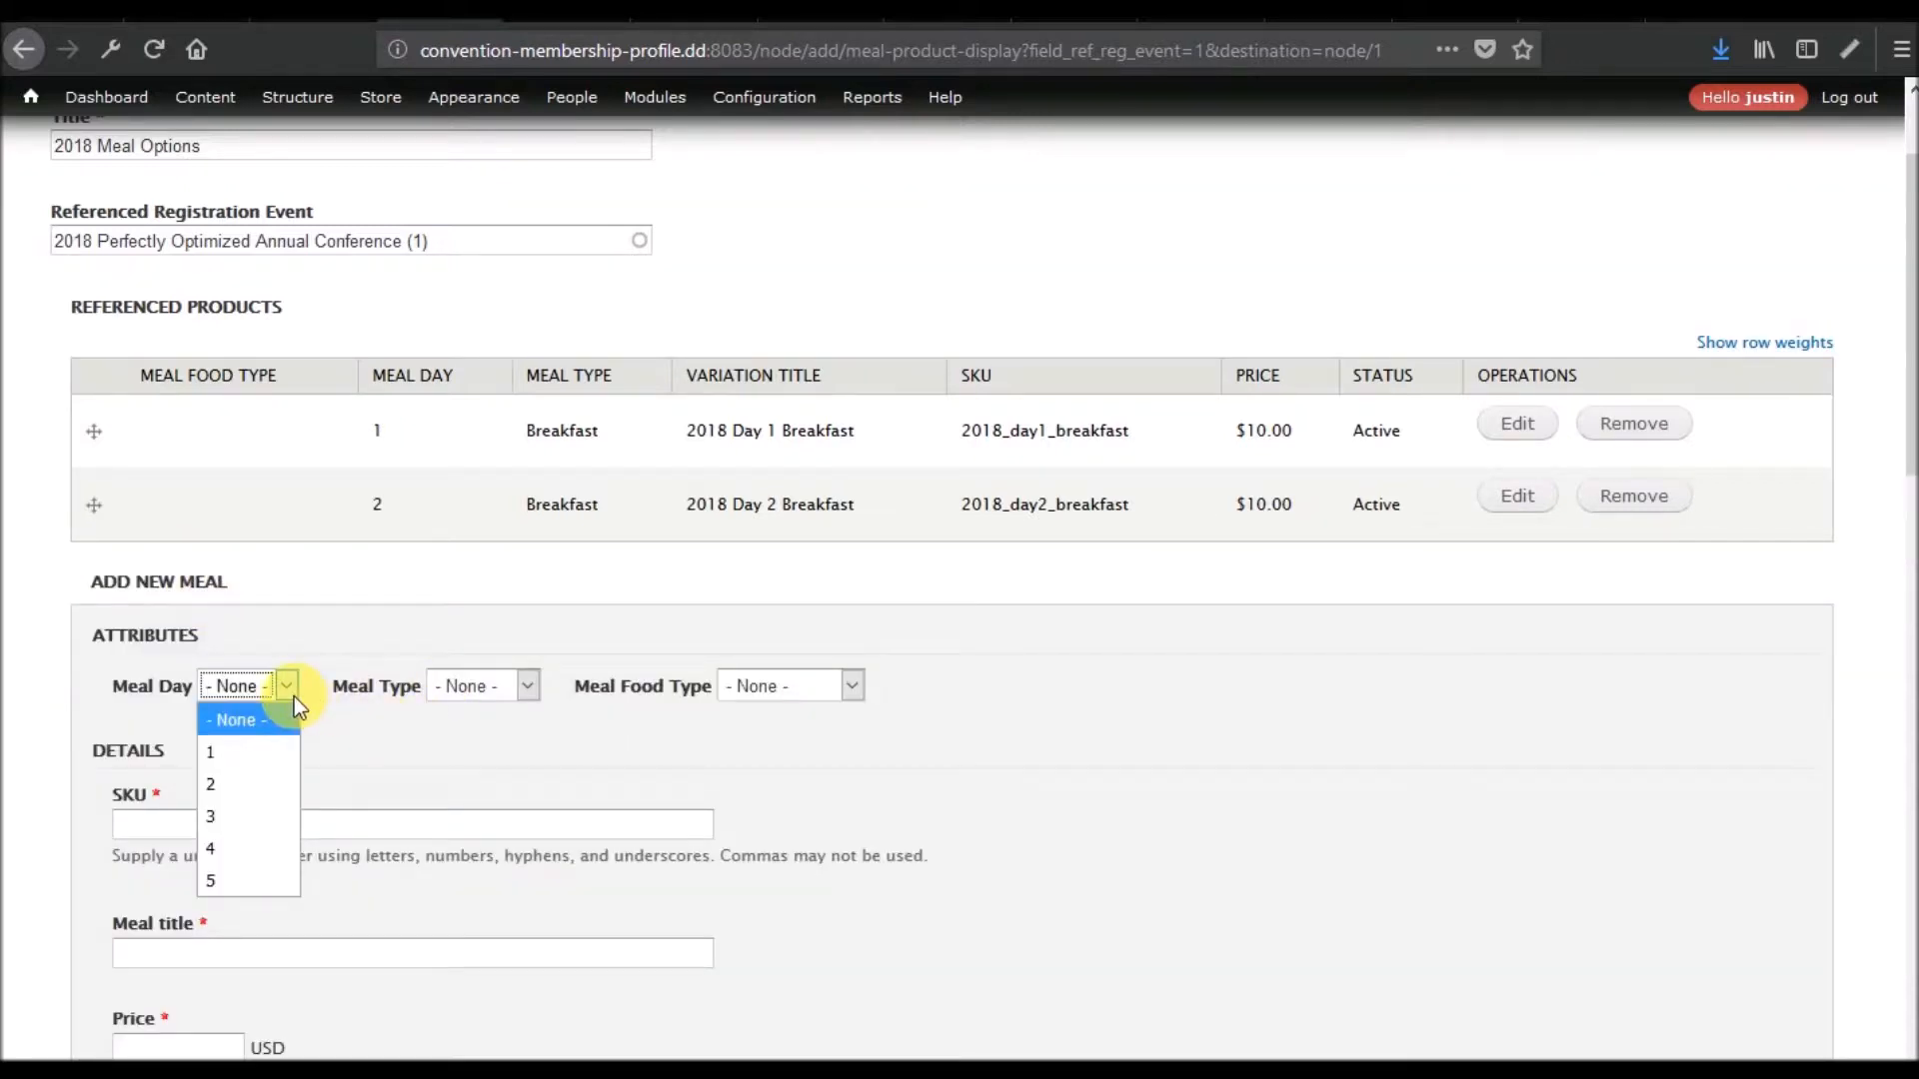
pyautogui.click(248, 785)
pyautogui.click(512, 690)
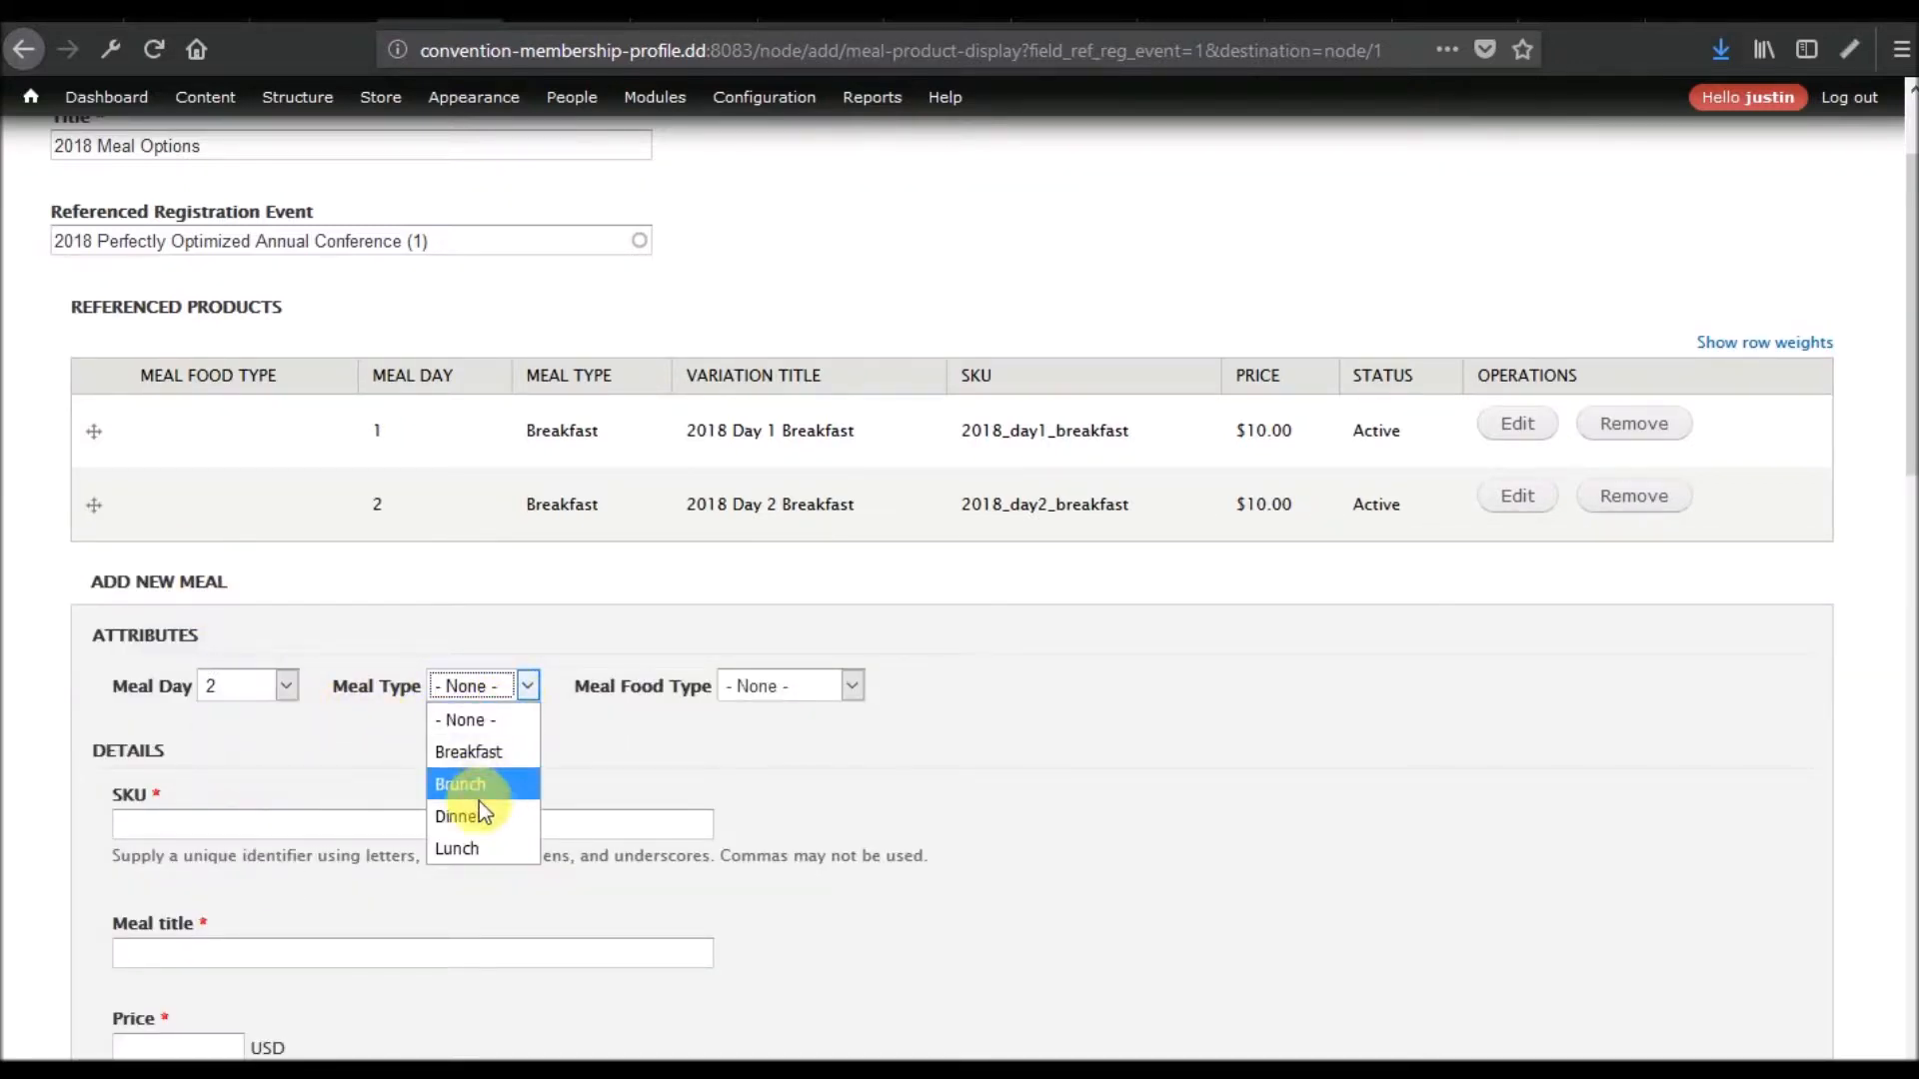
pyautogui.click(465, 845)
# Create the lunch meal with SKU "2018_day2_lunch", title "2018 Day 2 Lunch" and a price of 8 USD
pyautogui.click(395, 827)
pyautogui.write('2')
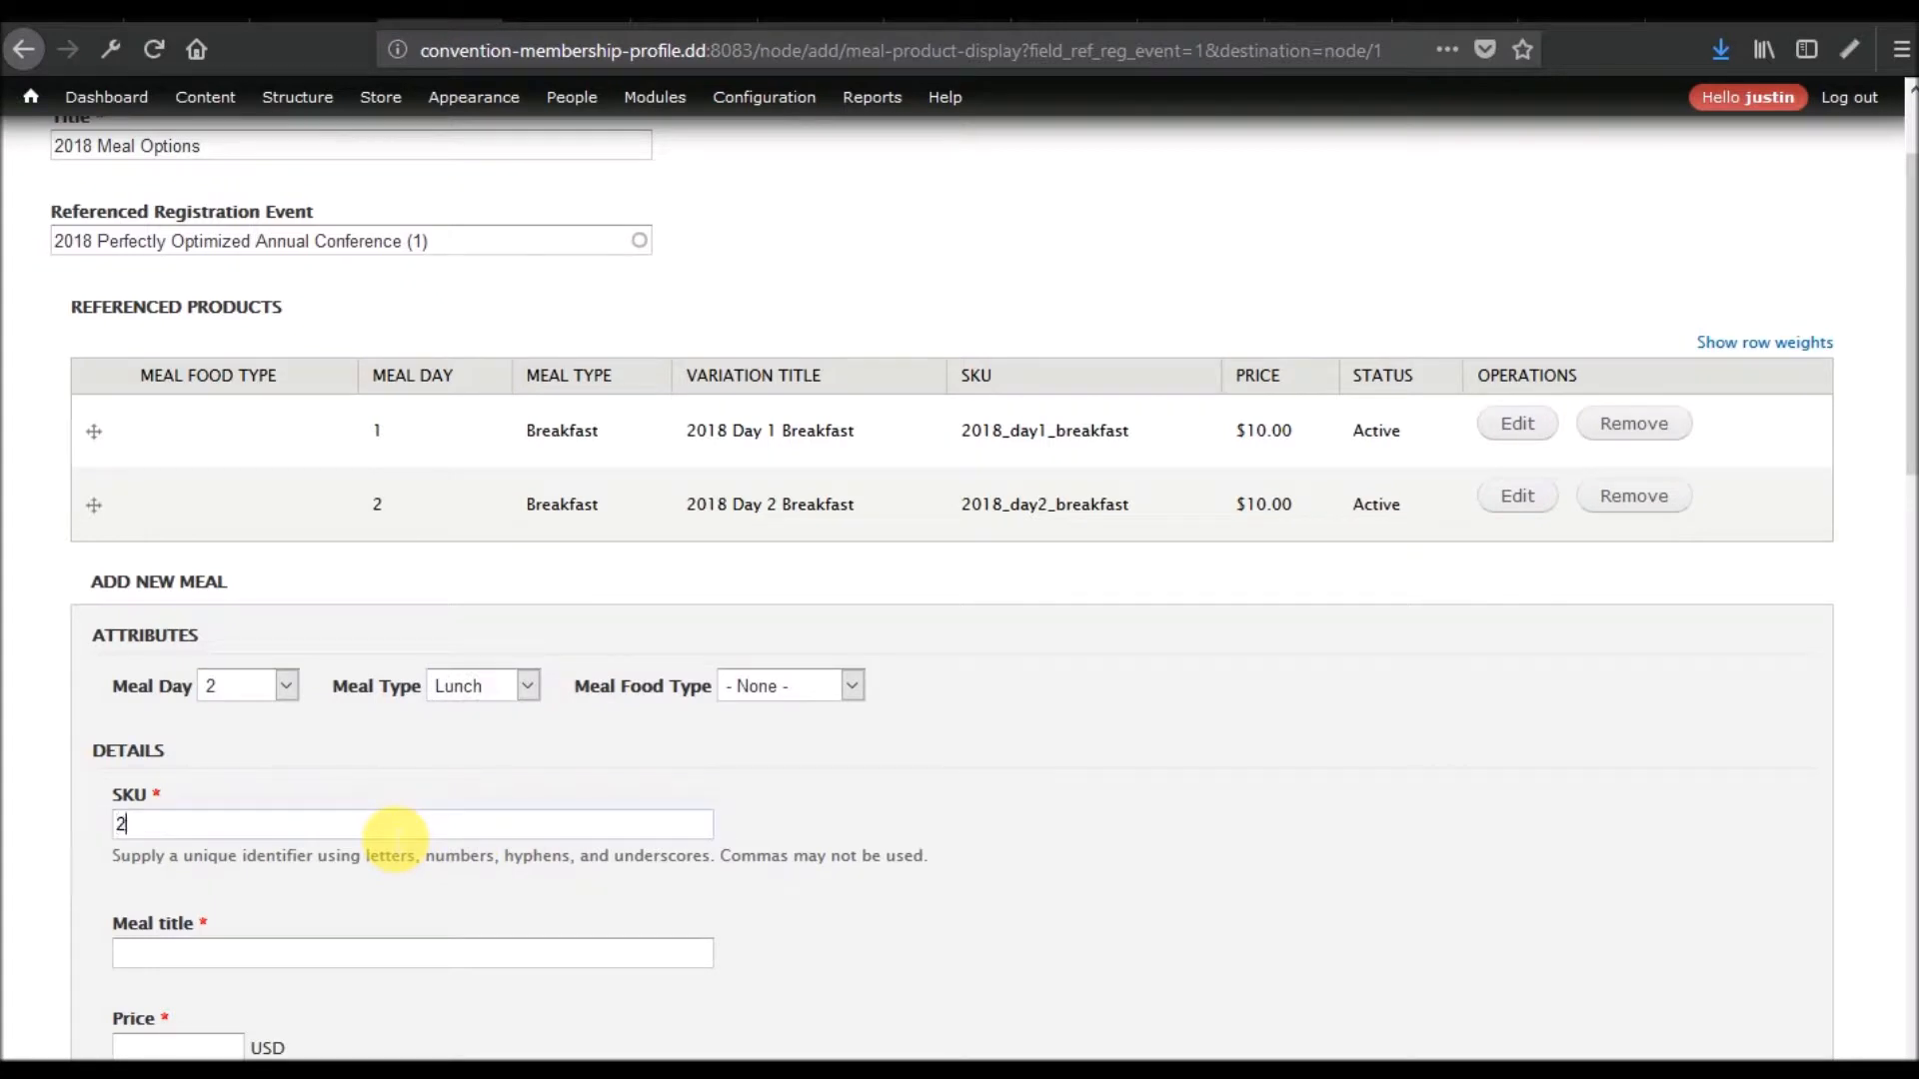
pyautogui.write('018_day2_lunch')
pyautogui.press('Tab')
pyautogui.write('2018 Day 2 Lunch')
pyautogui.click(190, 1047)
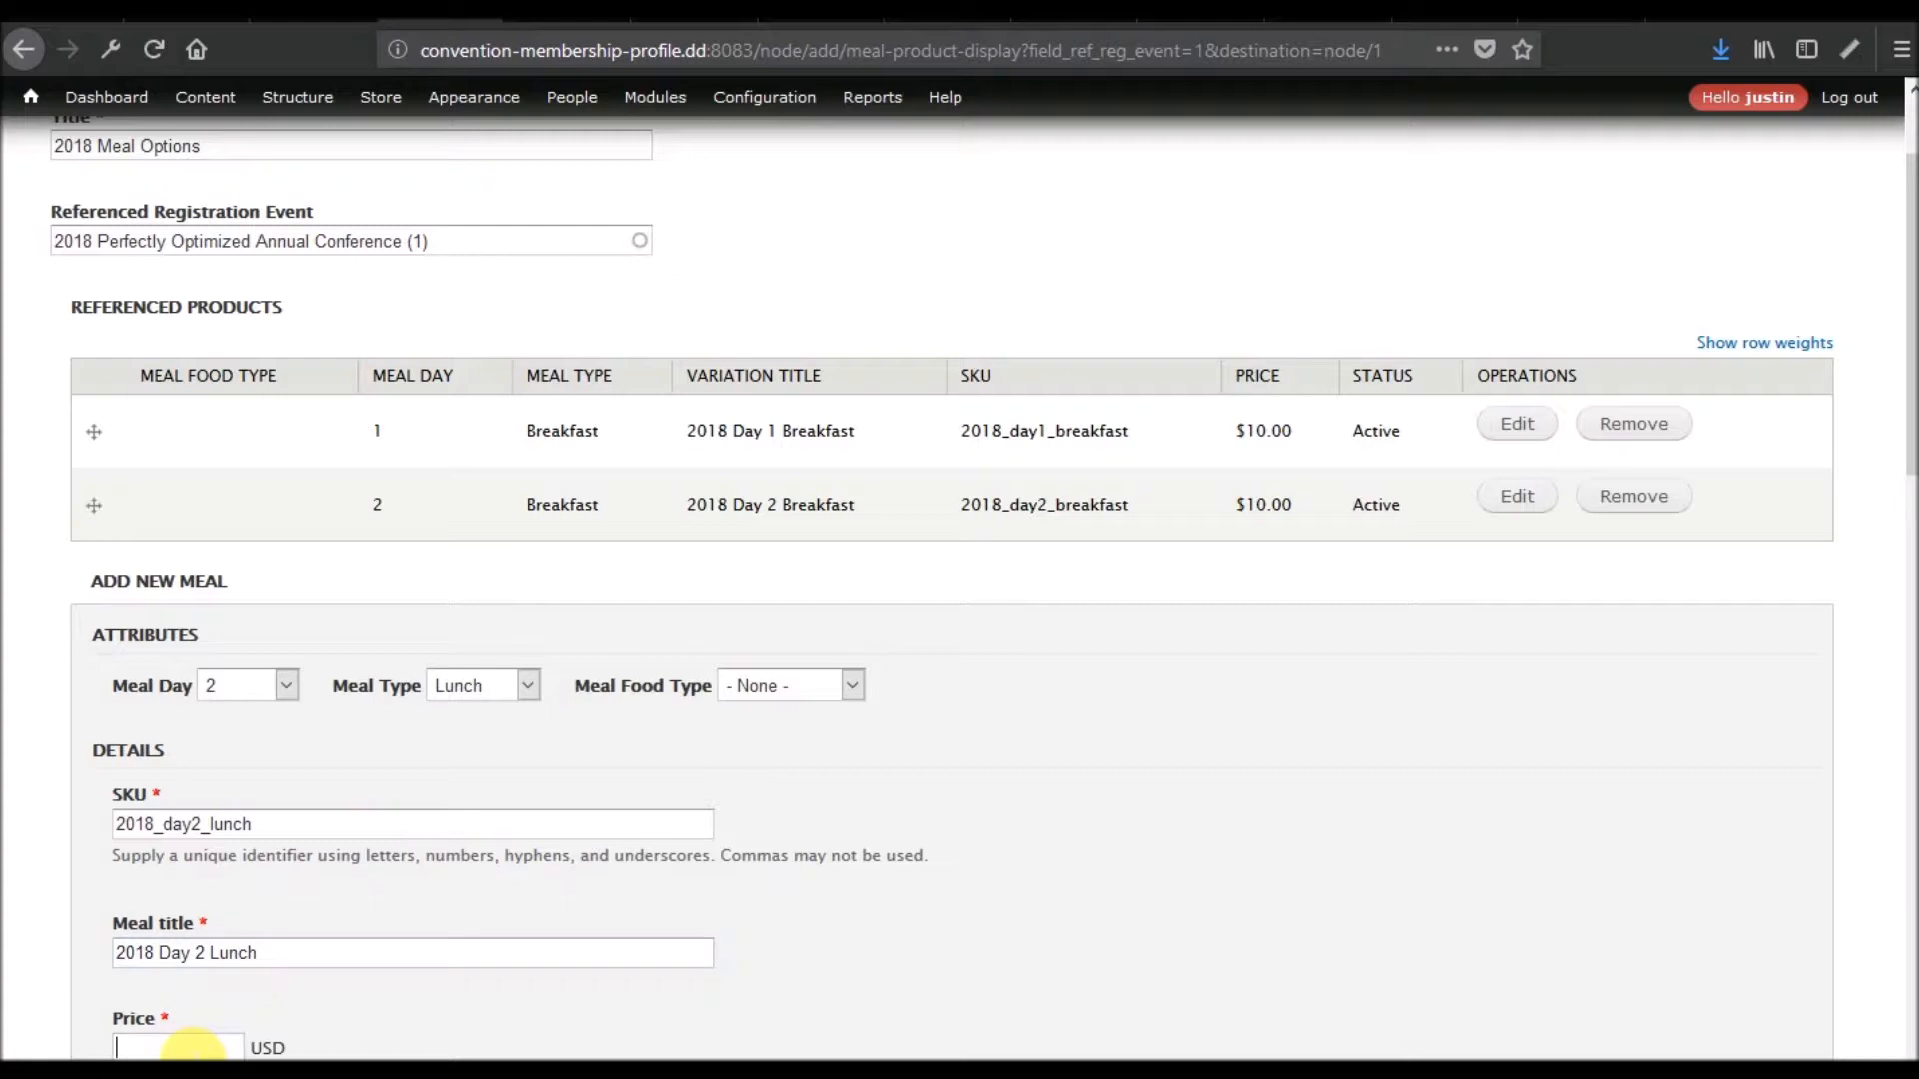
pyautogui.write('8')
pyautogui.scroll(-3, 230, 914)
pyautogui.scroll(-8, 142, 966)
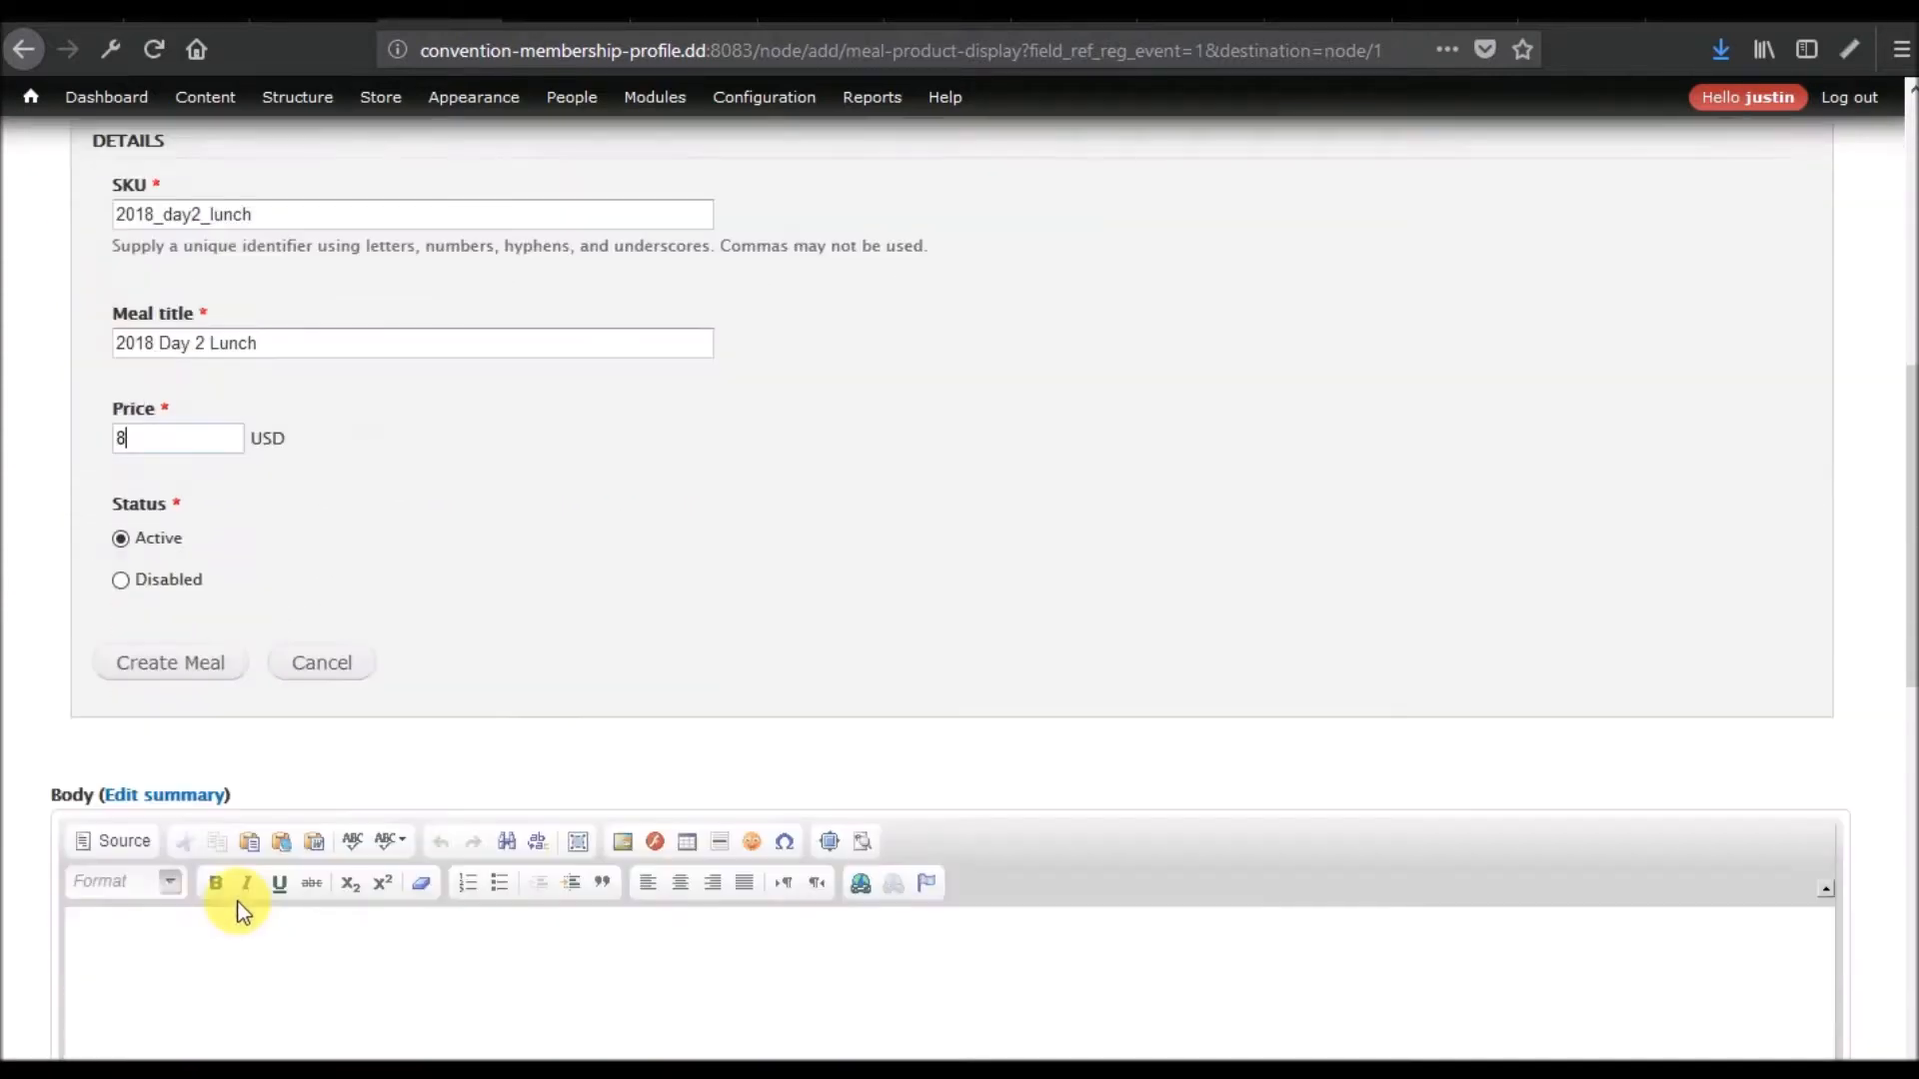
pyautogui.click(150, 662)
pyautogui.scroll(8, 200, 664)
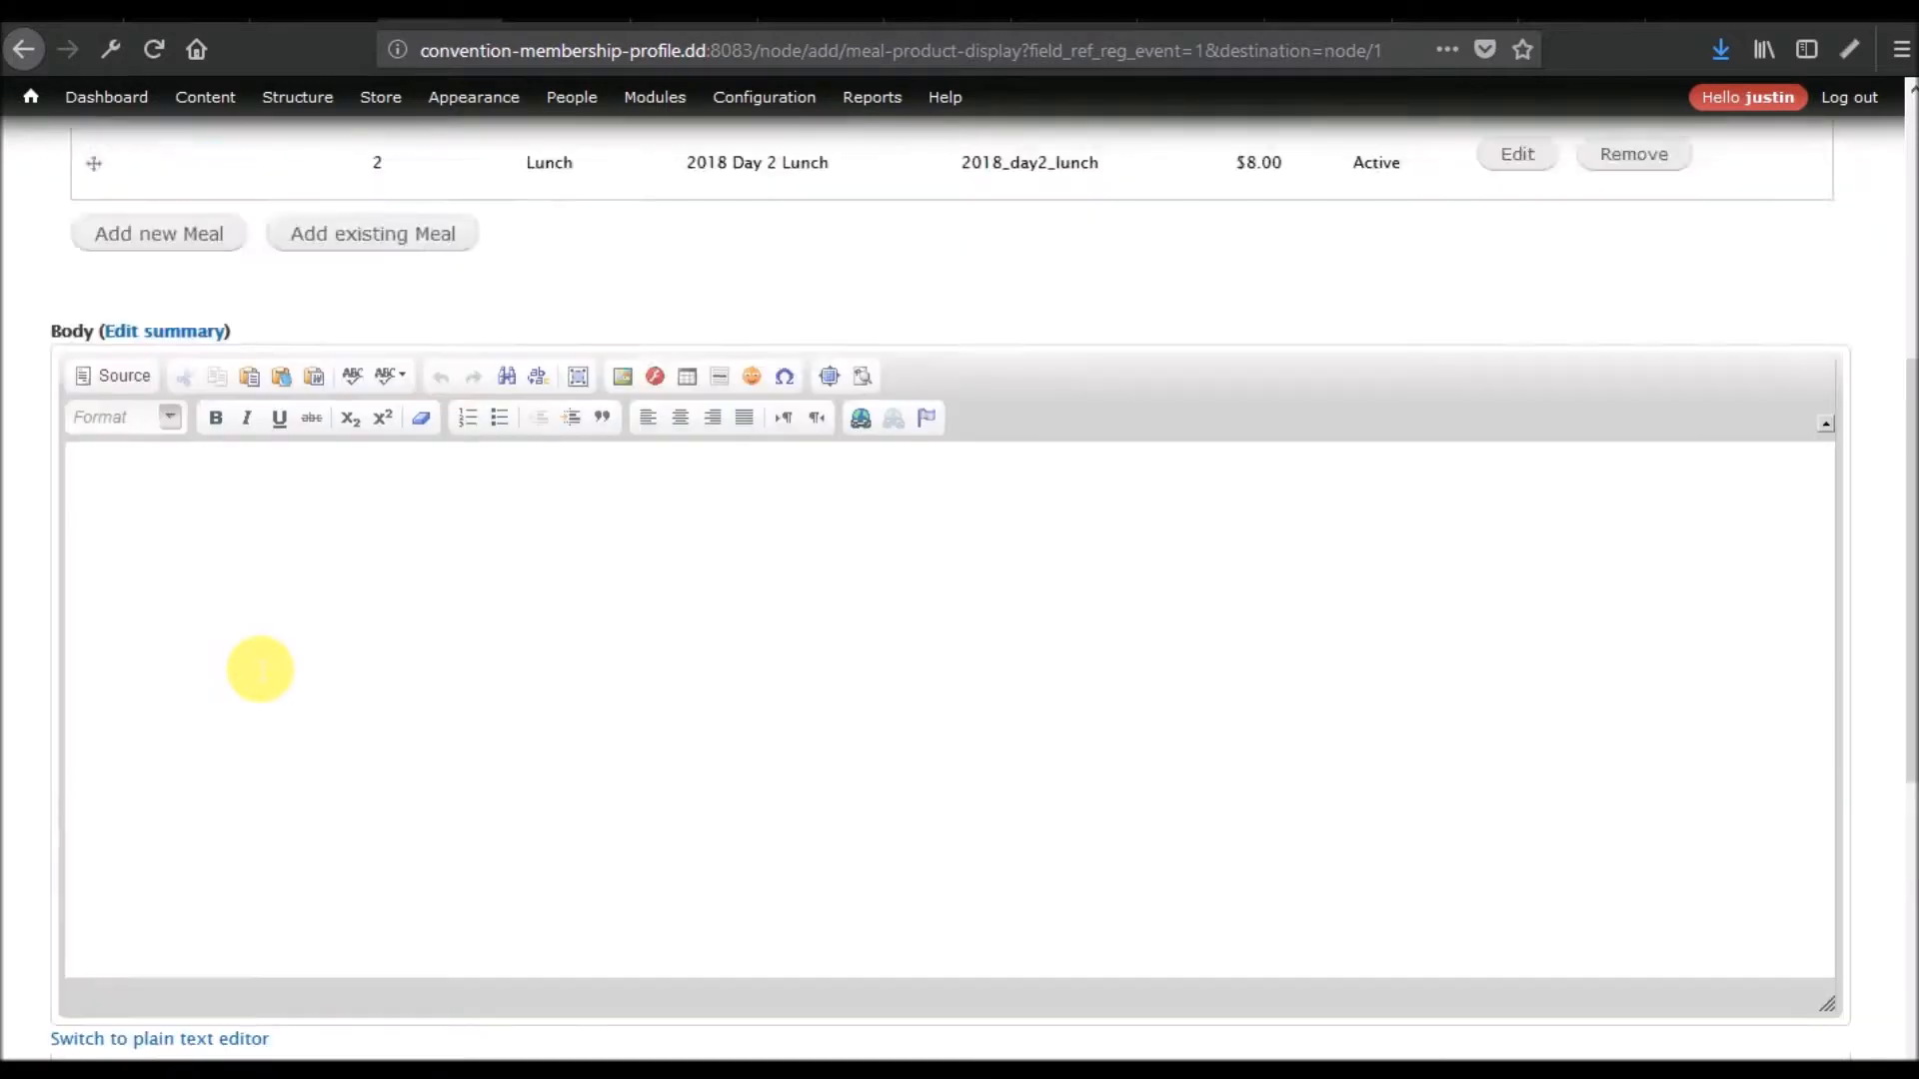
# Start a fourth meal under the referenced products with Meal Day 2 and Meal Type Dinner
pyautogui.click(183, 806)
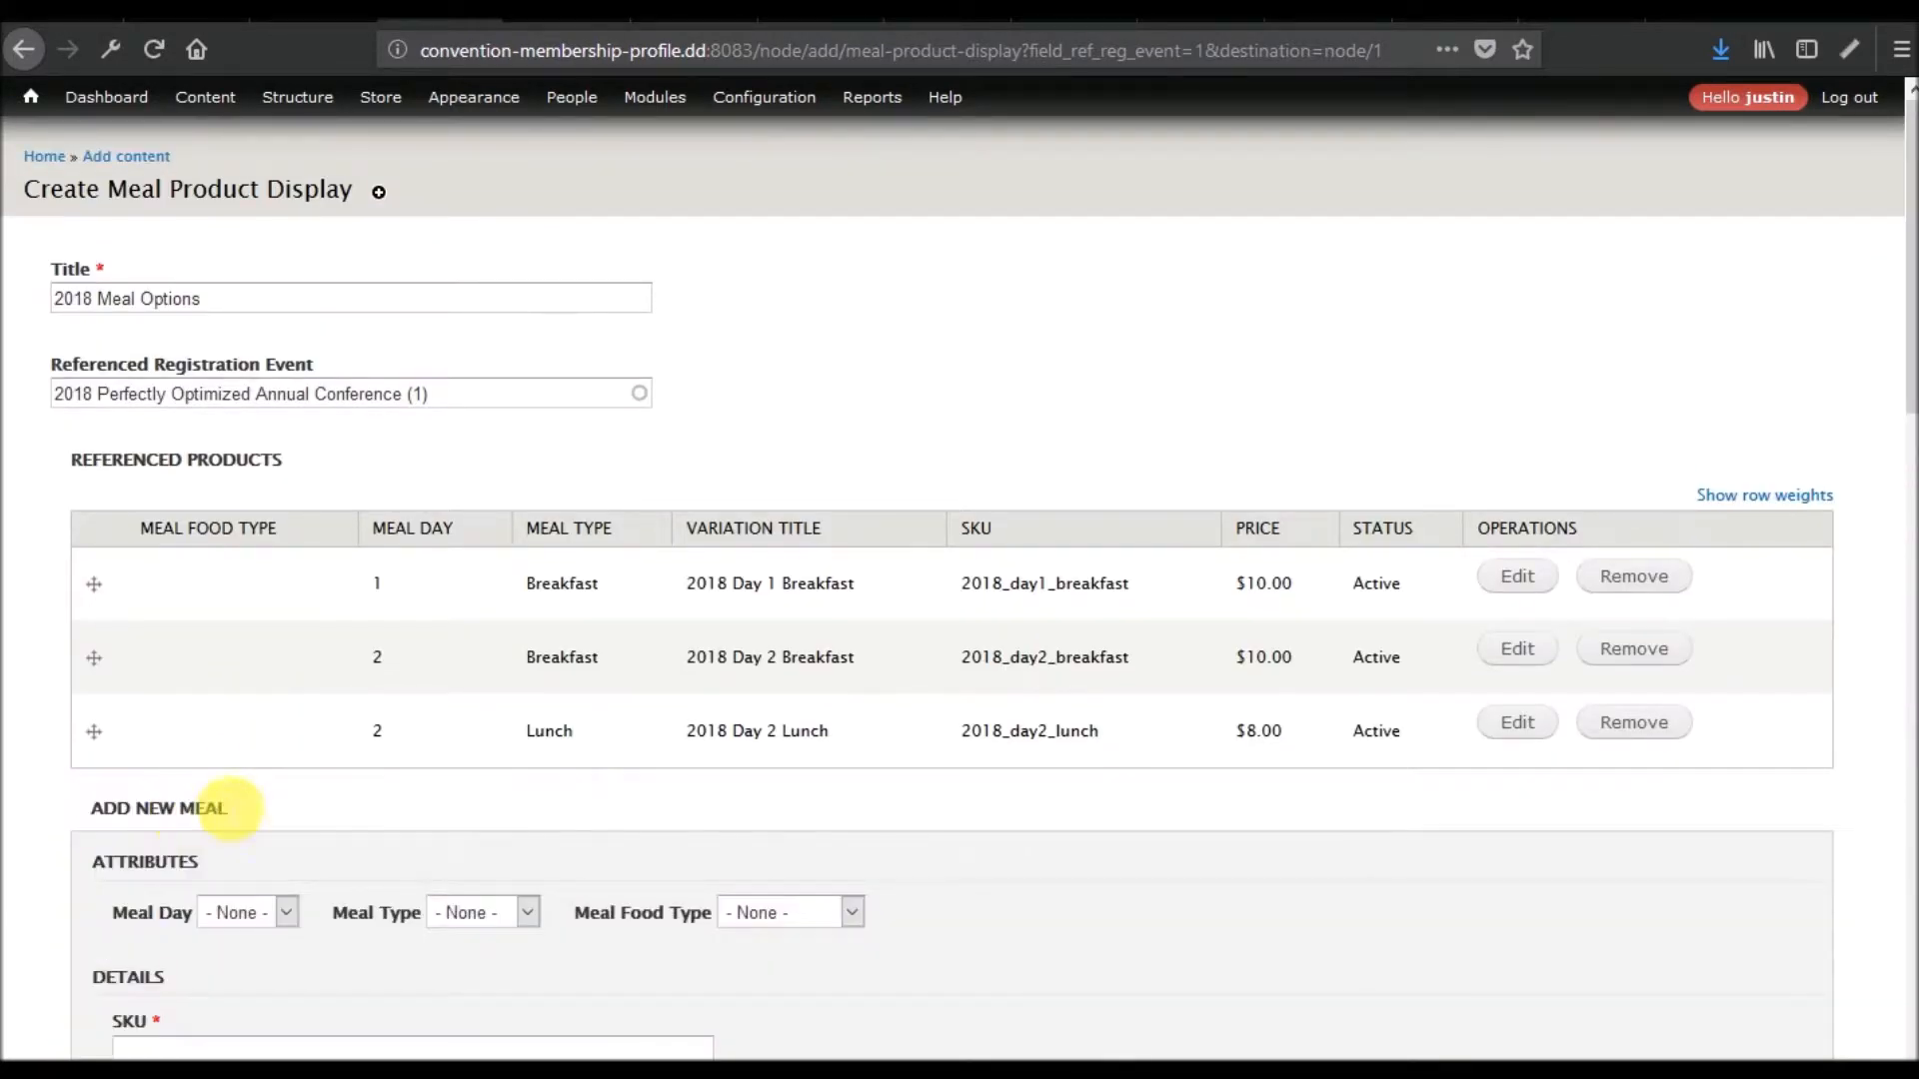
pyautogui.scroll(-6, 412, 775)
pyautogui.click(284, 301)
pyautogui.click(254, 390)
pyautogui.click(500, 310)
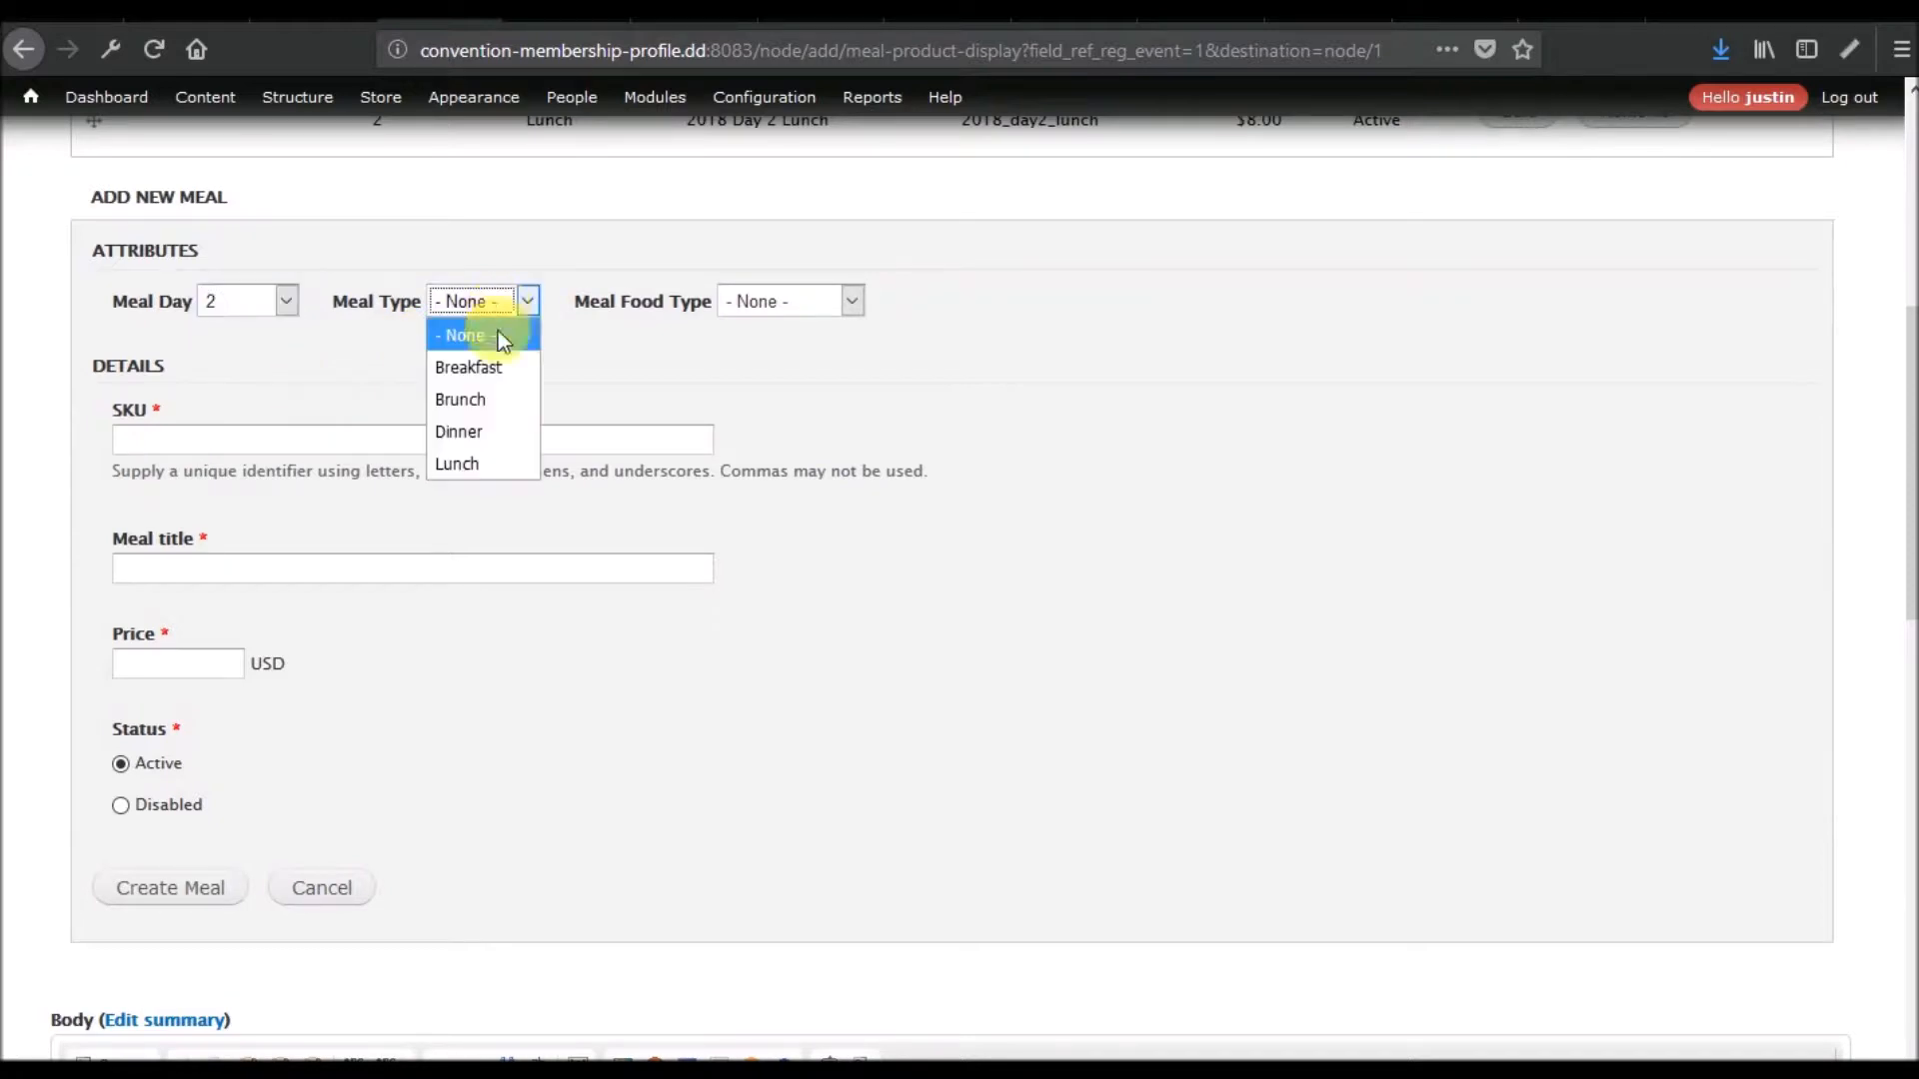
pyautogui.click(472, 428)
# Give the dinner meal the SKU "2018_day2_dinner_option" and the title "2018 Day 2 Dinner Option"
pyautogui.click(300, 450)
pyautogui.write('20')
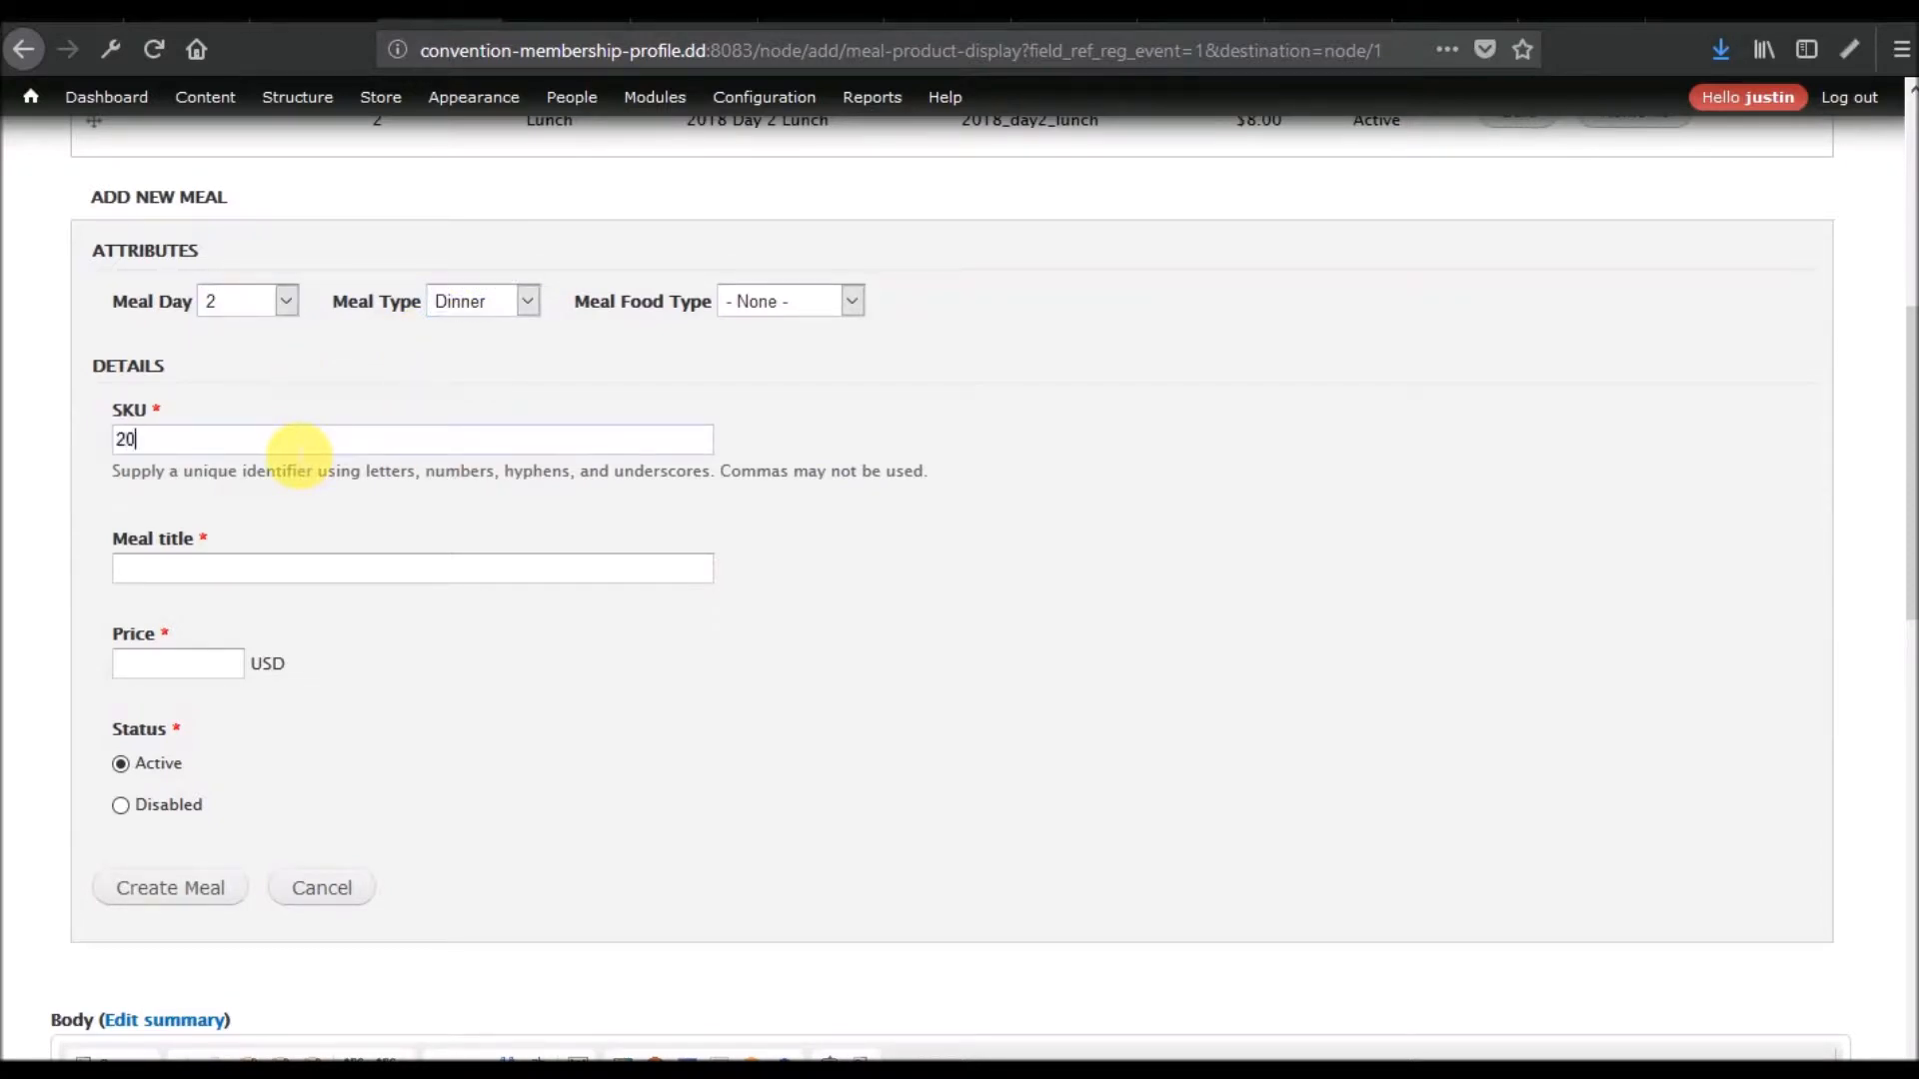
pyautogui.write('18_day2_dinner_option')
pyautogui.press('Tab')
pyautogui.write('201')
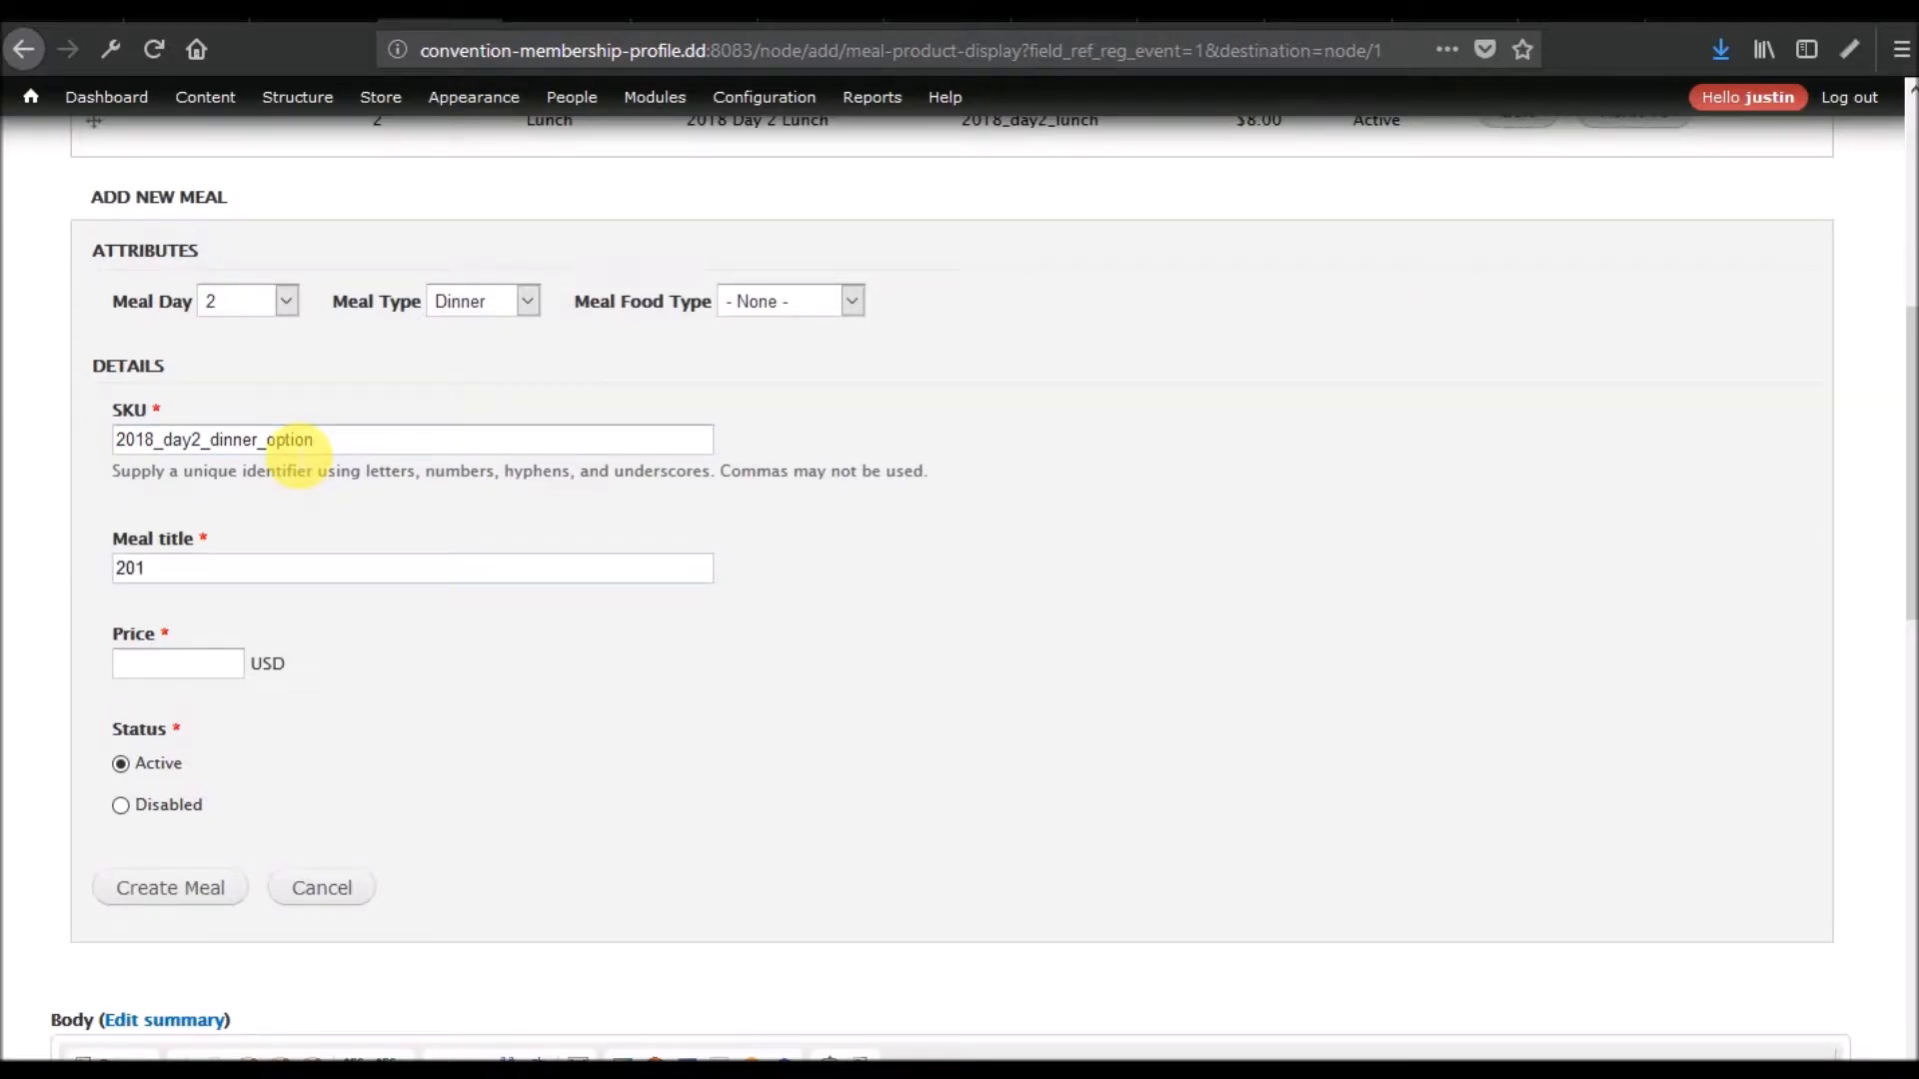
pyautogui.write('8 Day 2 Dinner Option')
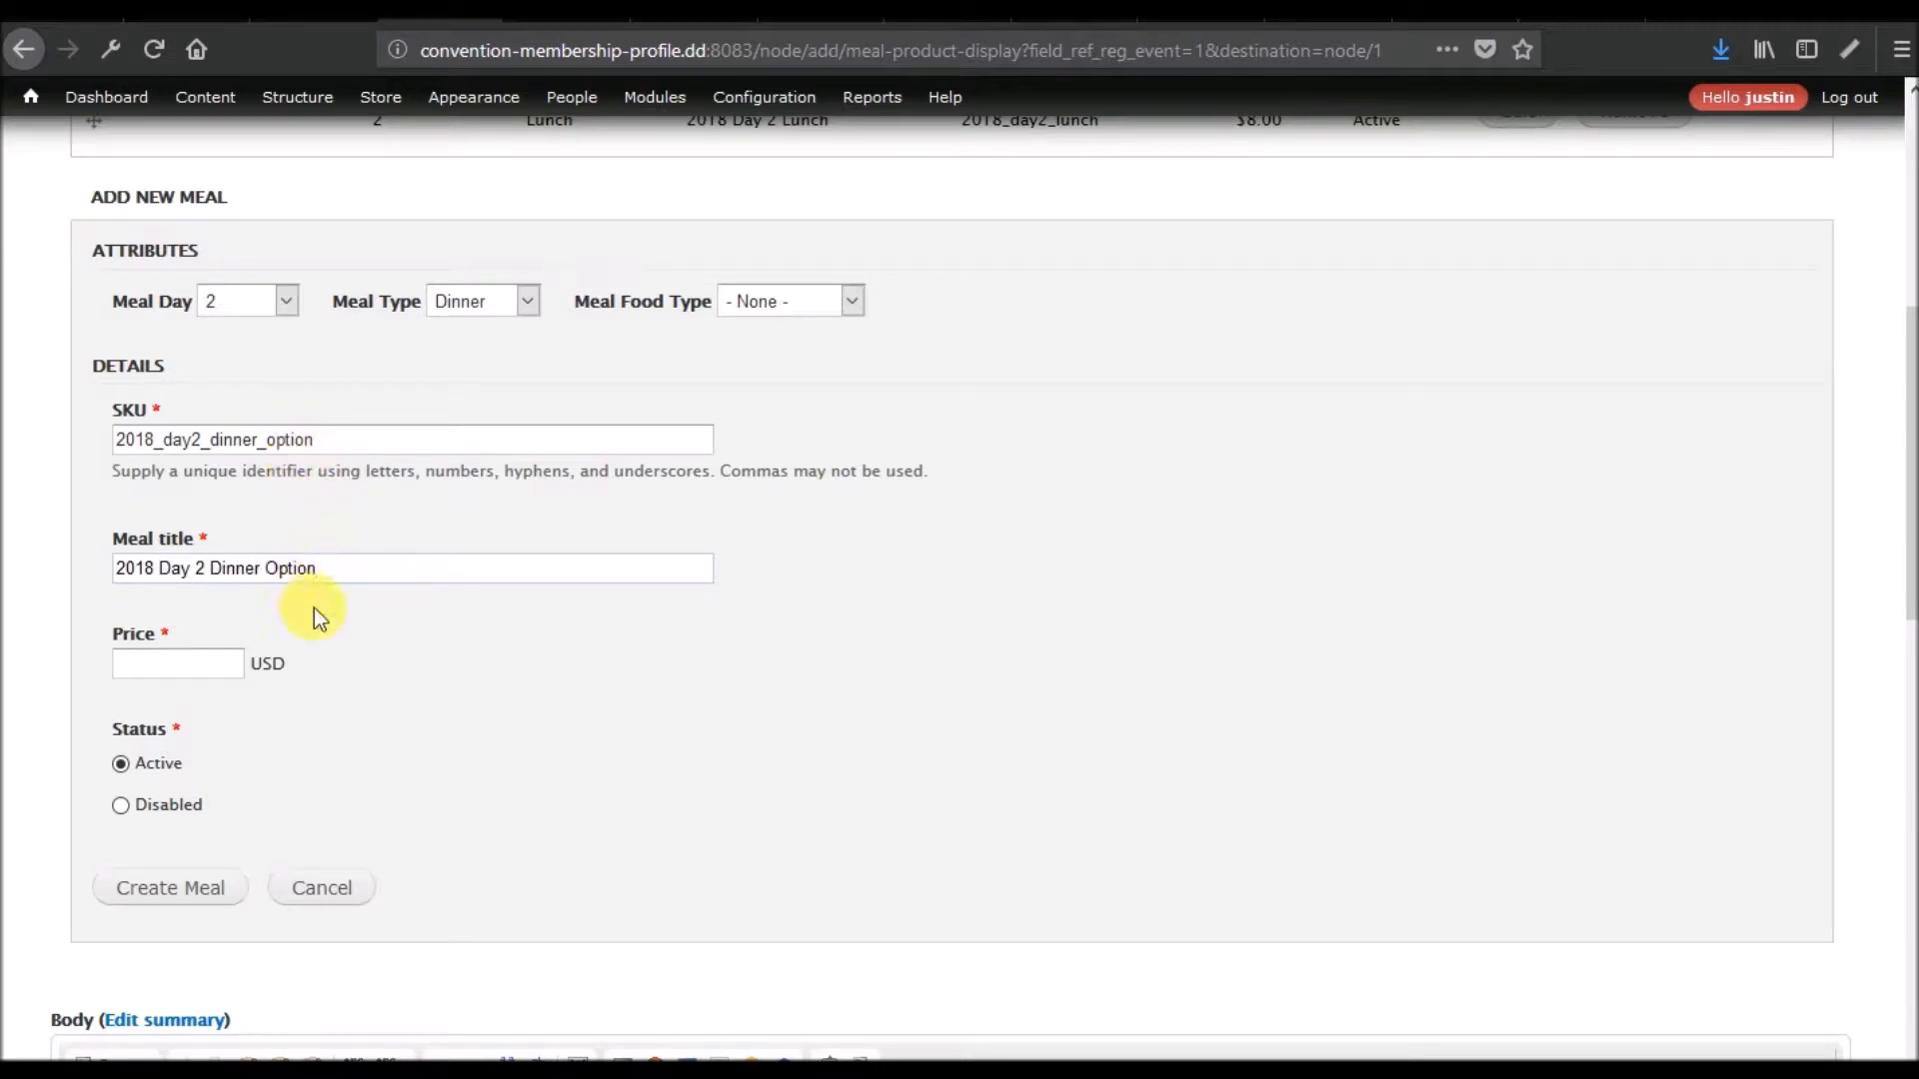
# Shorten the dinner meal's title to "2018 Day 2 Dinner", price it at 12 USD and create the meal
pyautogui.scroll(6, 314, 608)
pyautogui.scroll(-7, 314, 607)
pyautogui.doubleClick(291, 415)
pyautogui.press('BackSpace')
pyautogui.press('Tab')
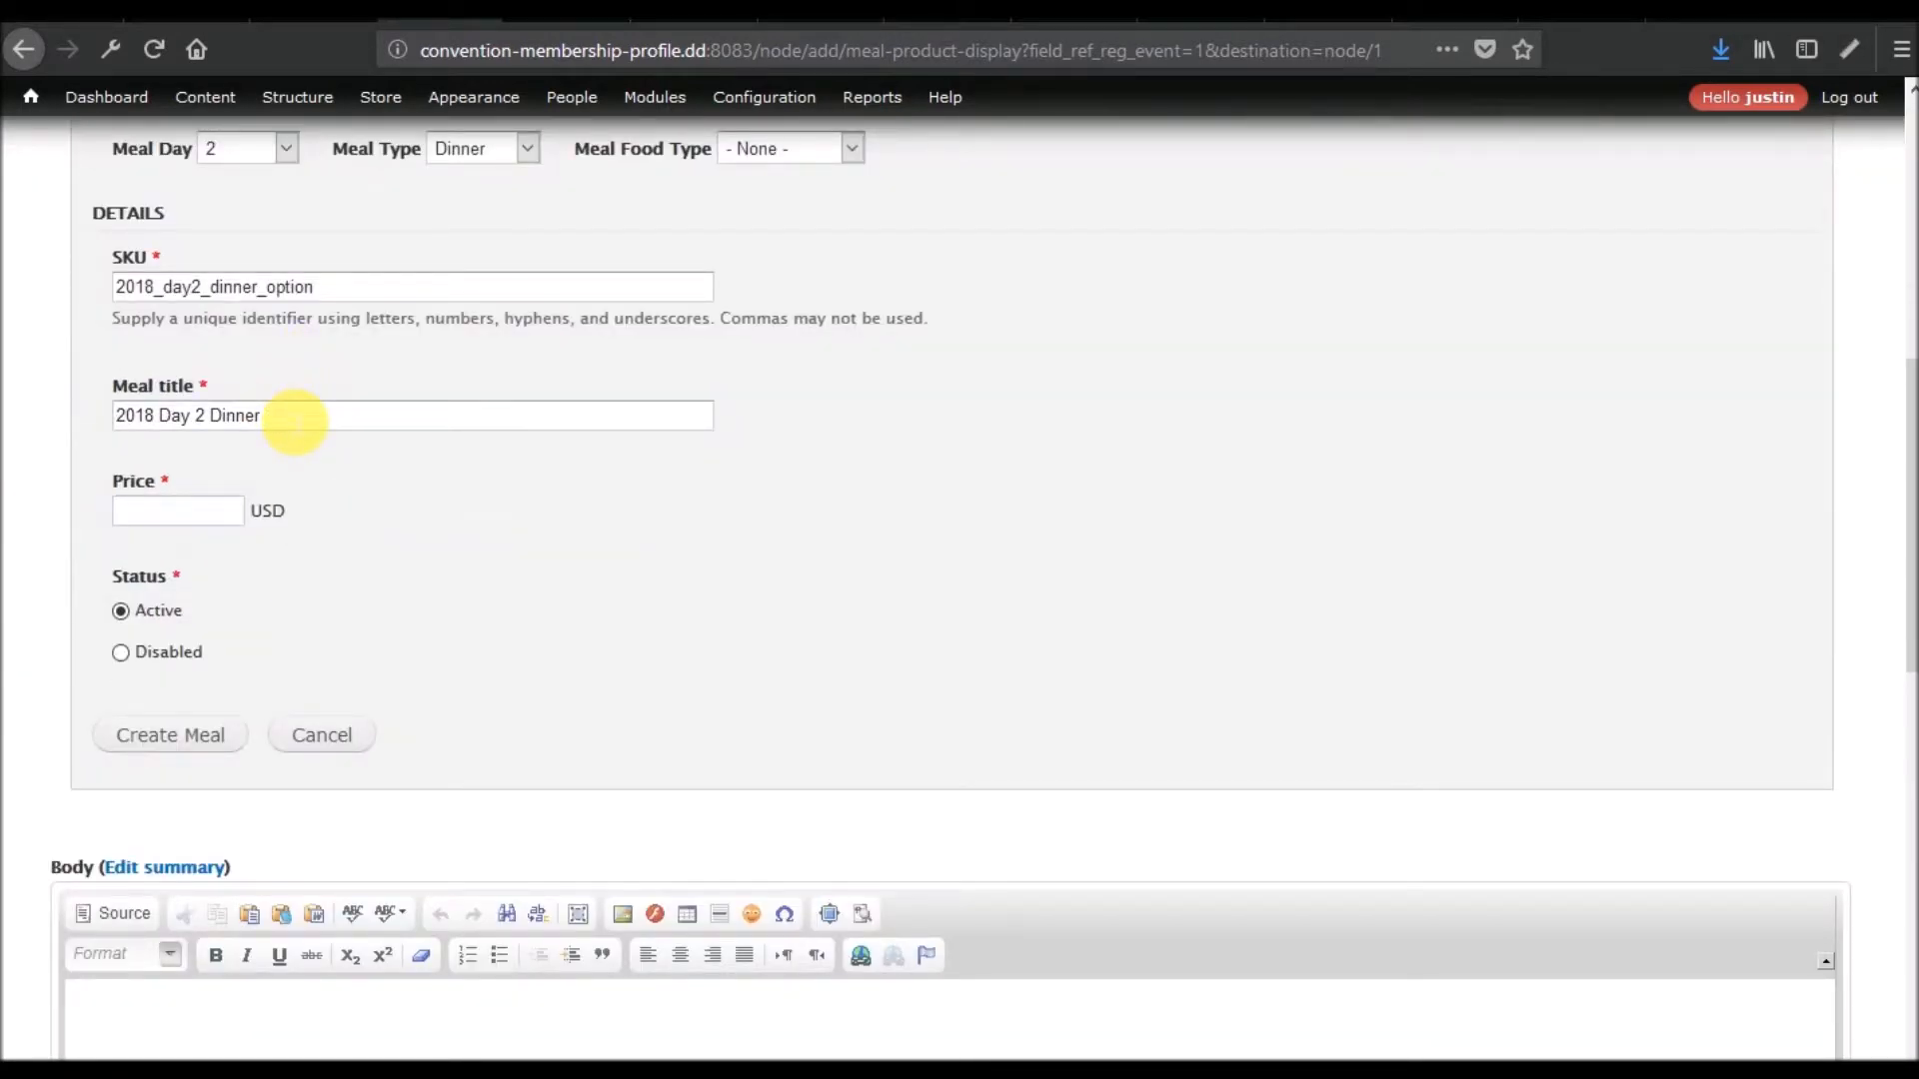
pyautogui.write('12')
pyautogui.click(160, 732)
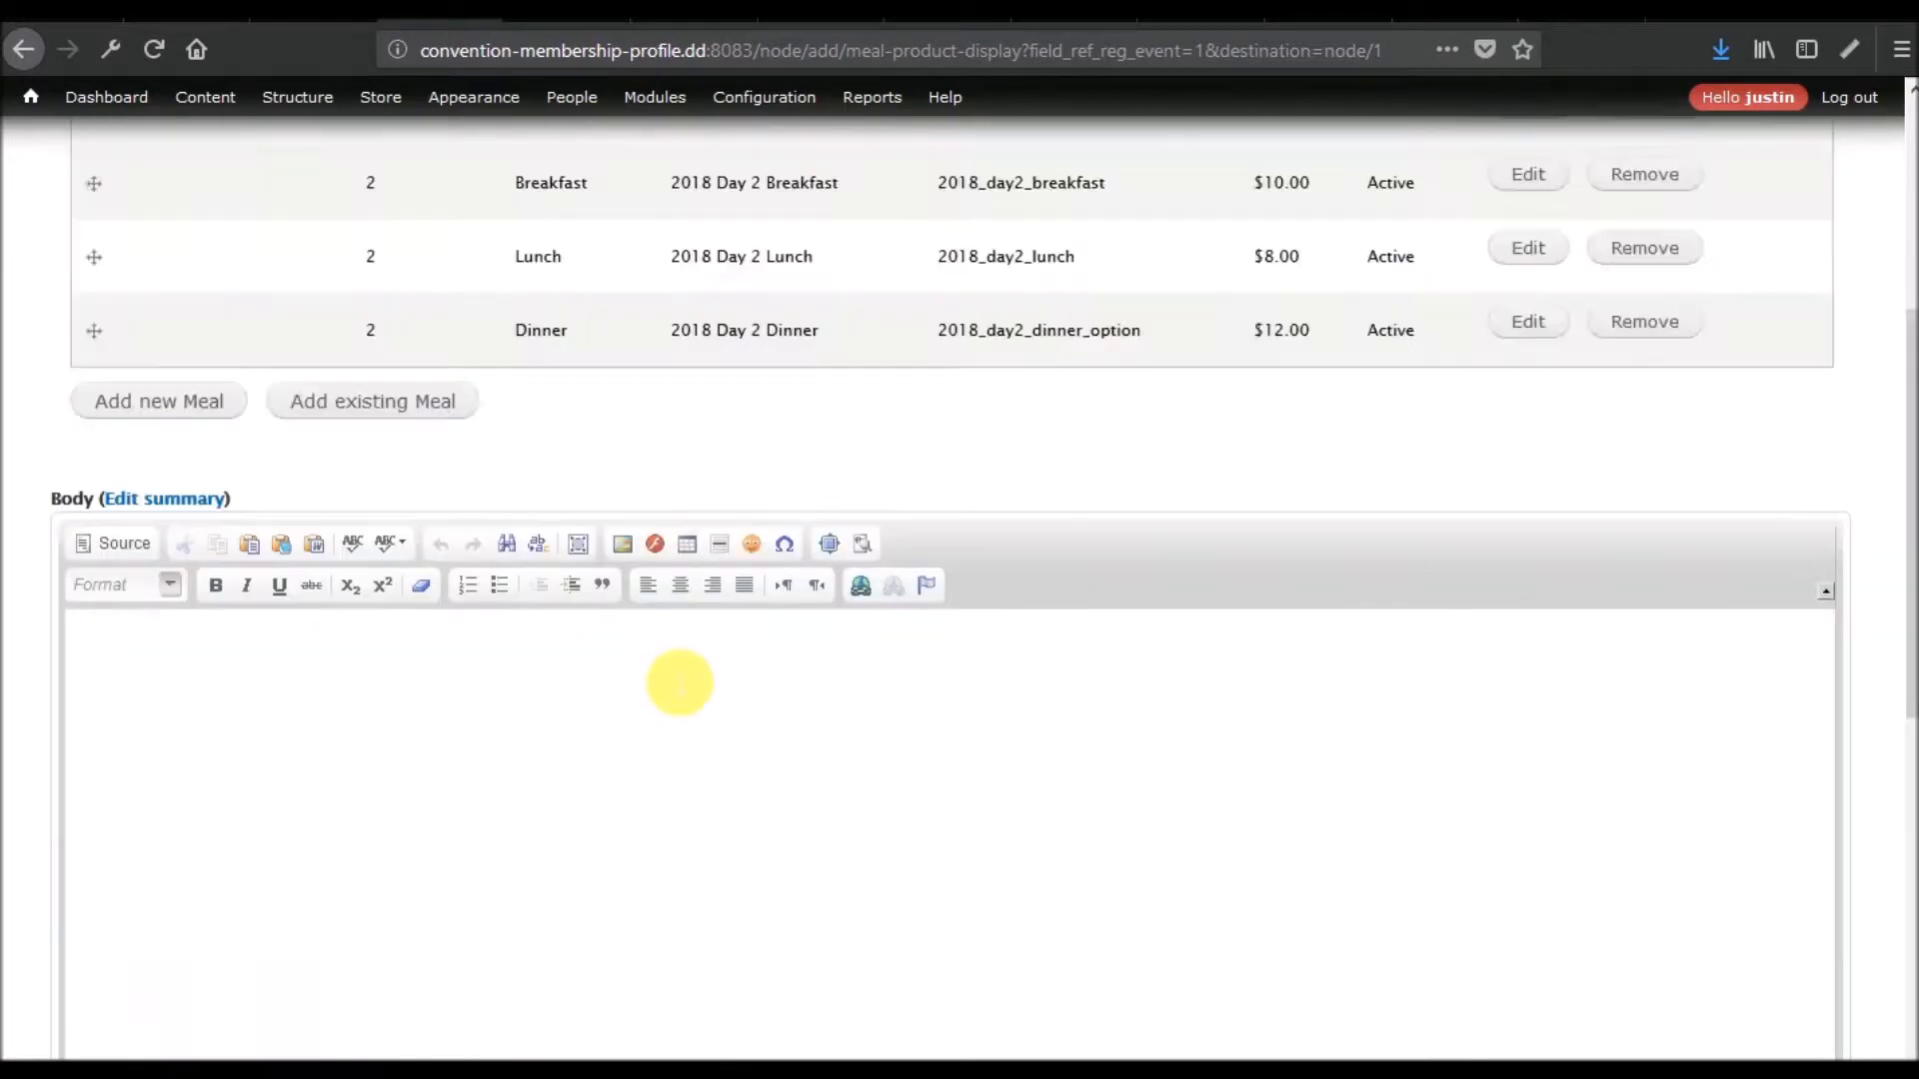
# Open a blank meal form under the referenced products and examine the Meal Day, Meal Type and Meal Food Type options
pyautogui.scroll(5, 679, 682)
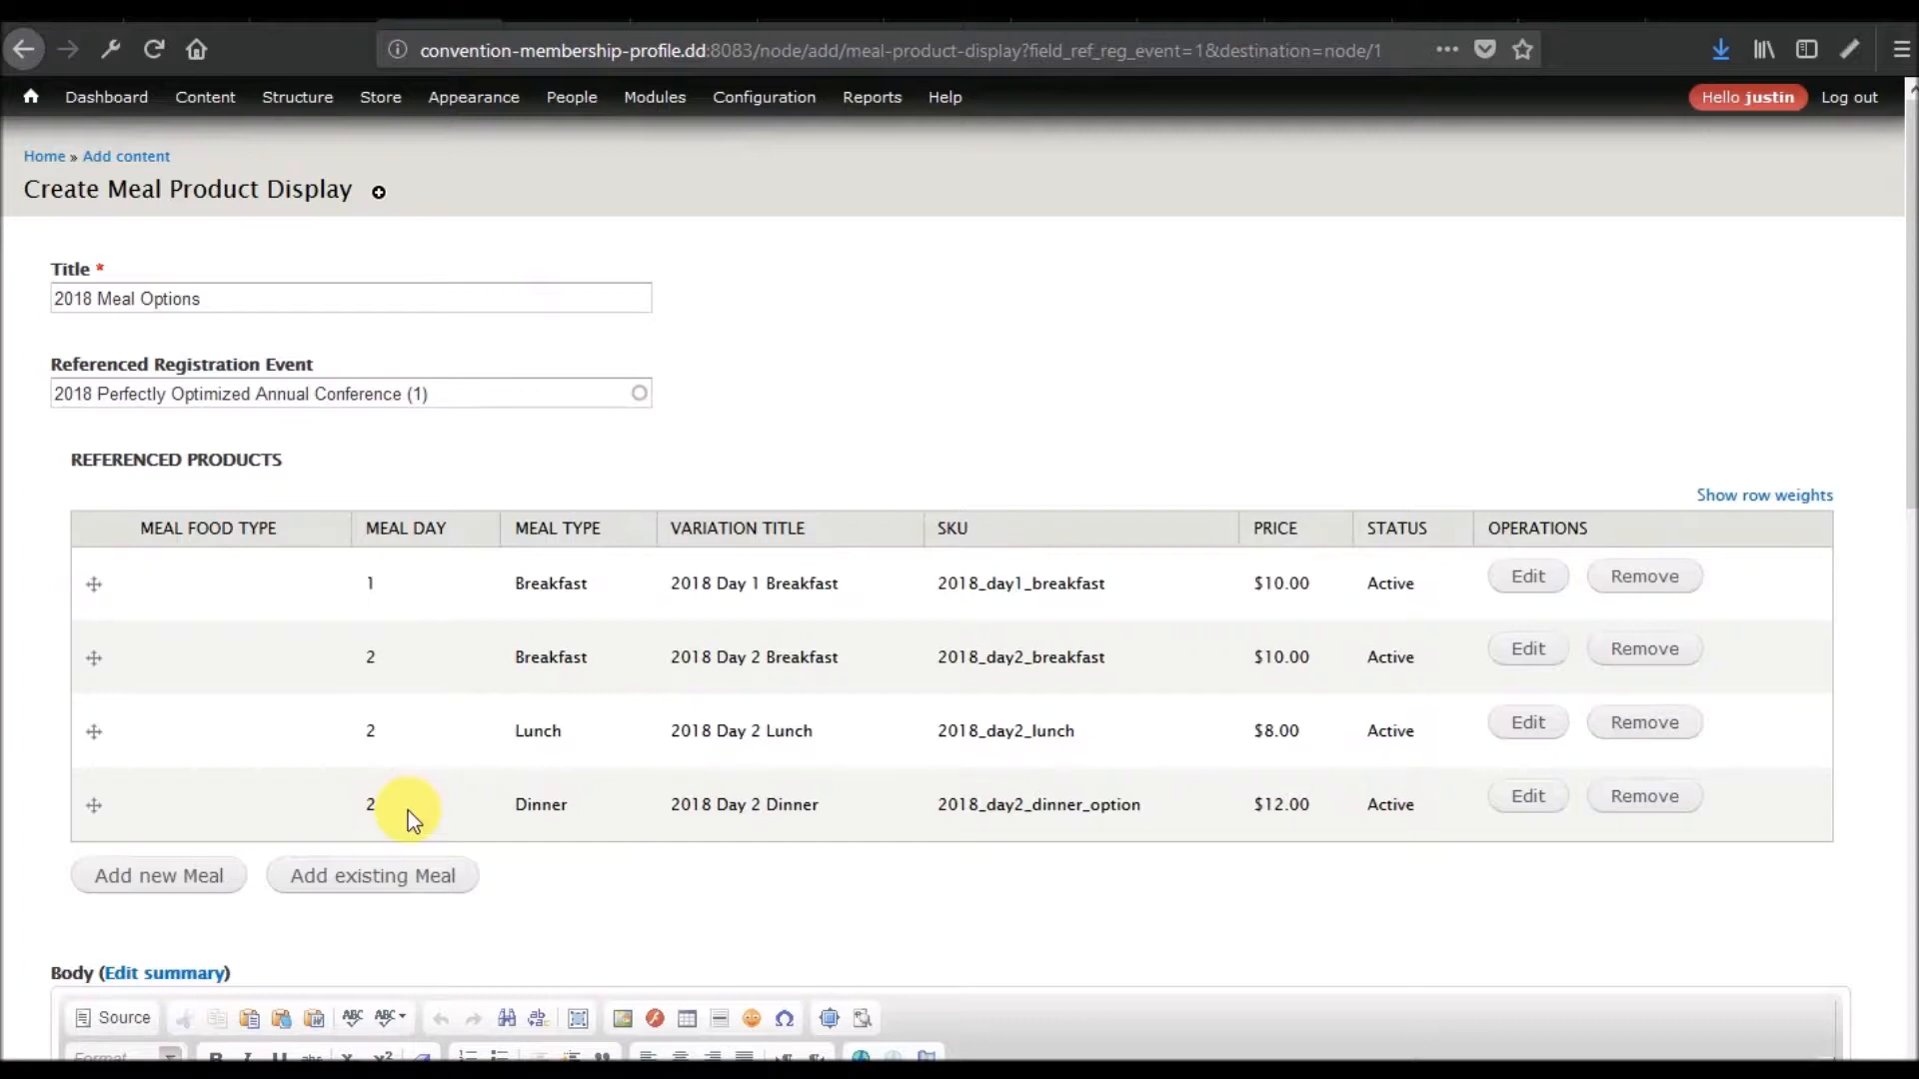
pyautogui.scroll(-4, 558, 820)
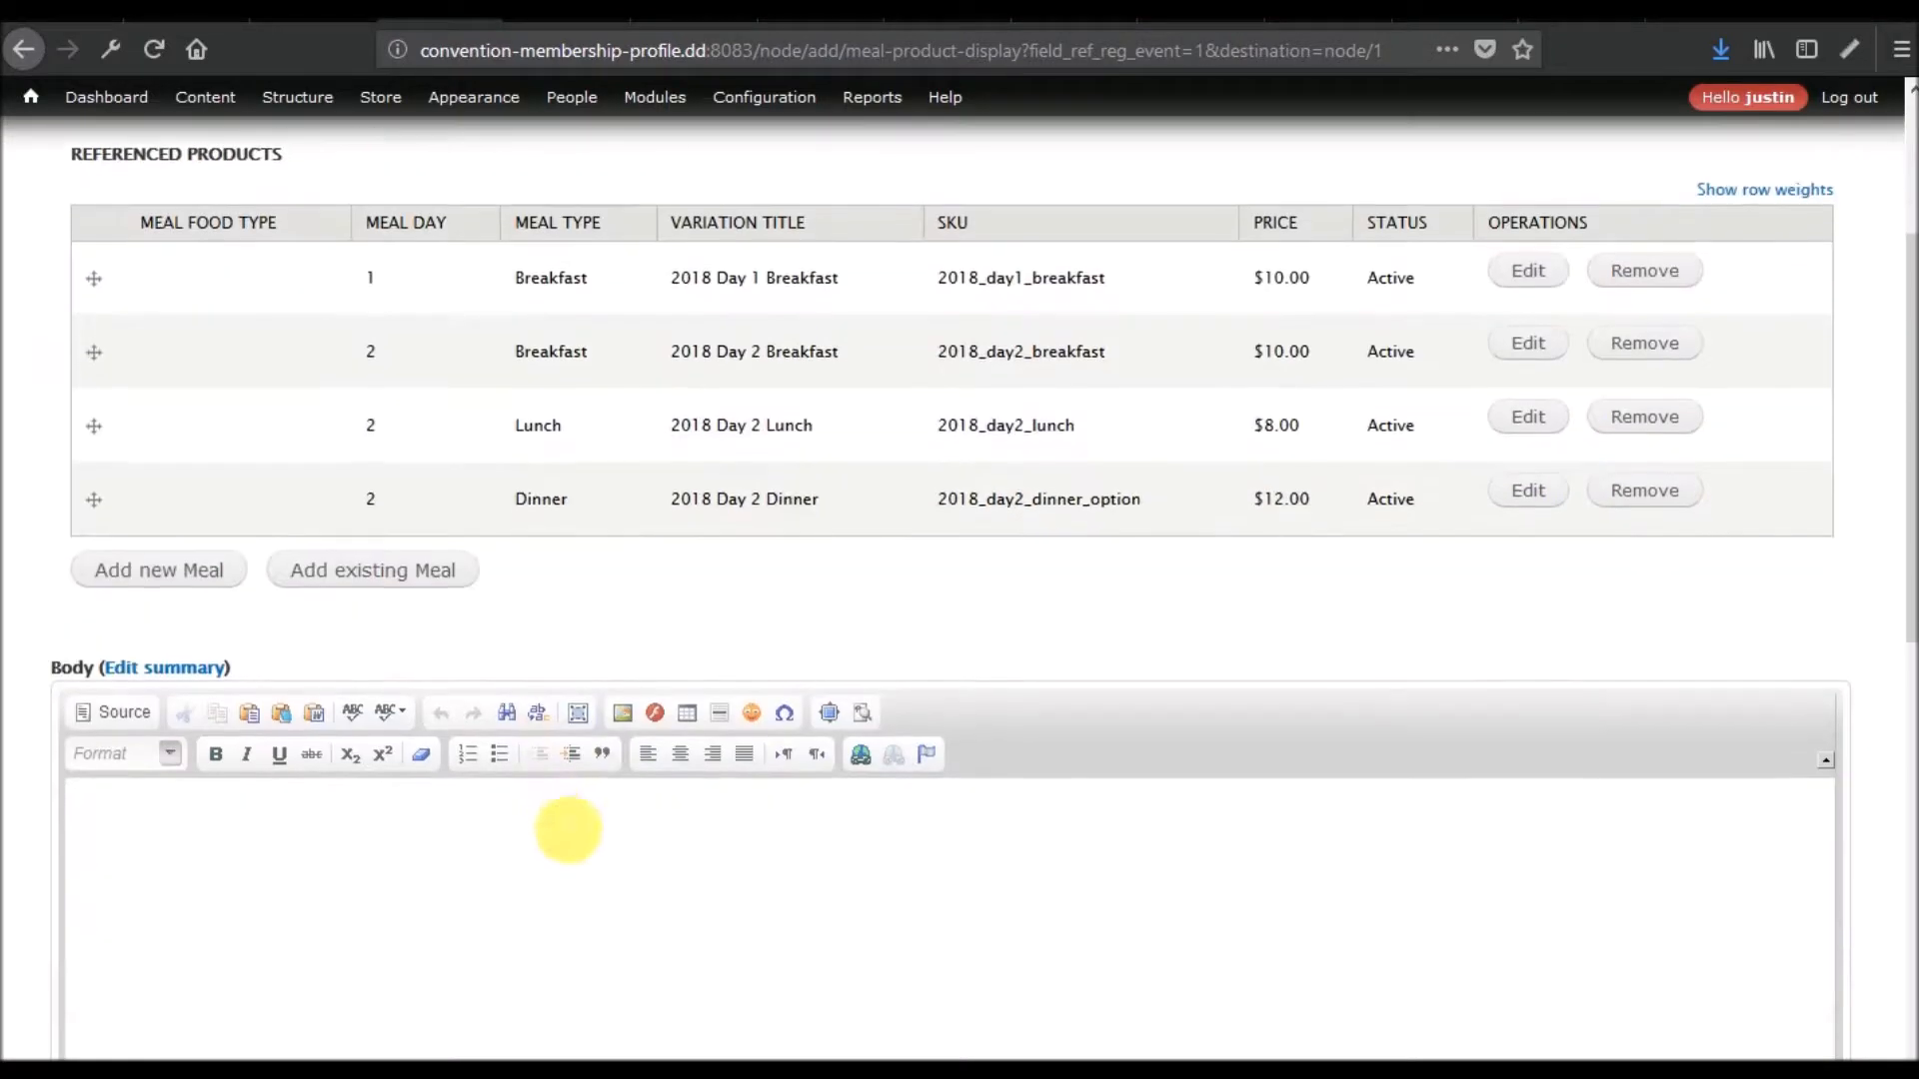
pyautogui.scroll(2, 570, 827)
pyautogui.click(150, 738)
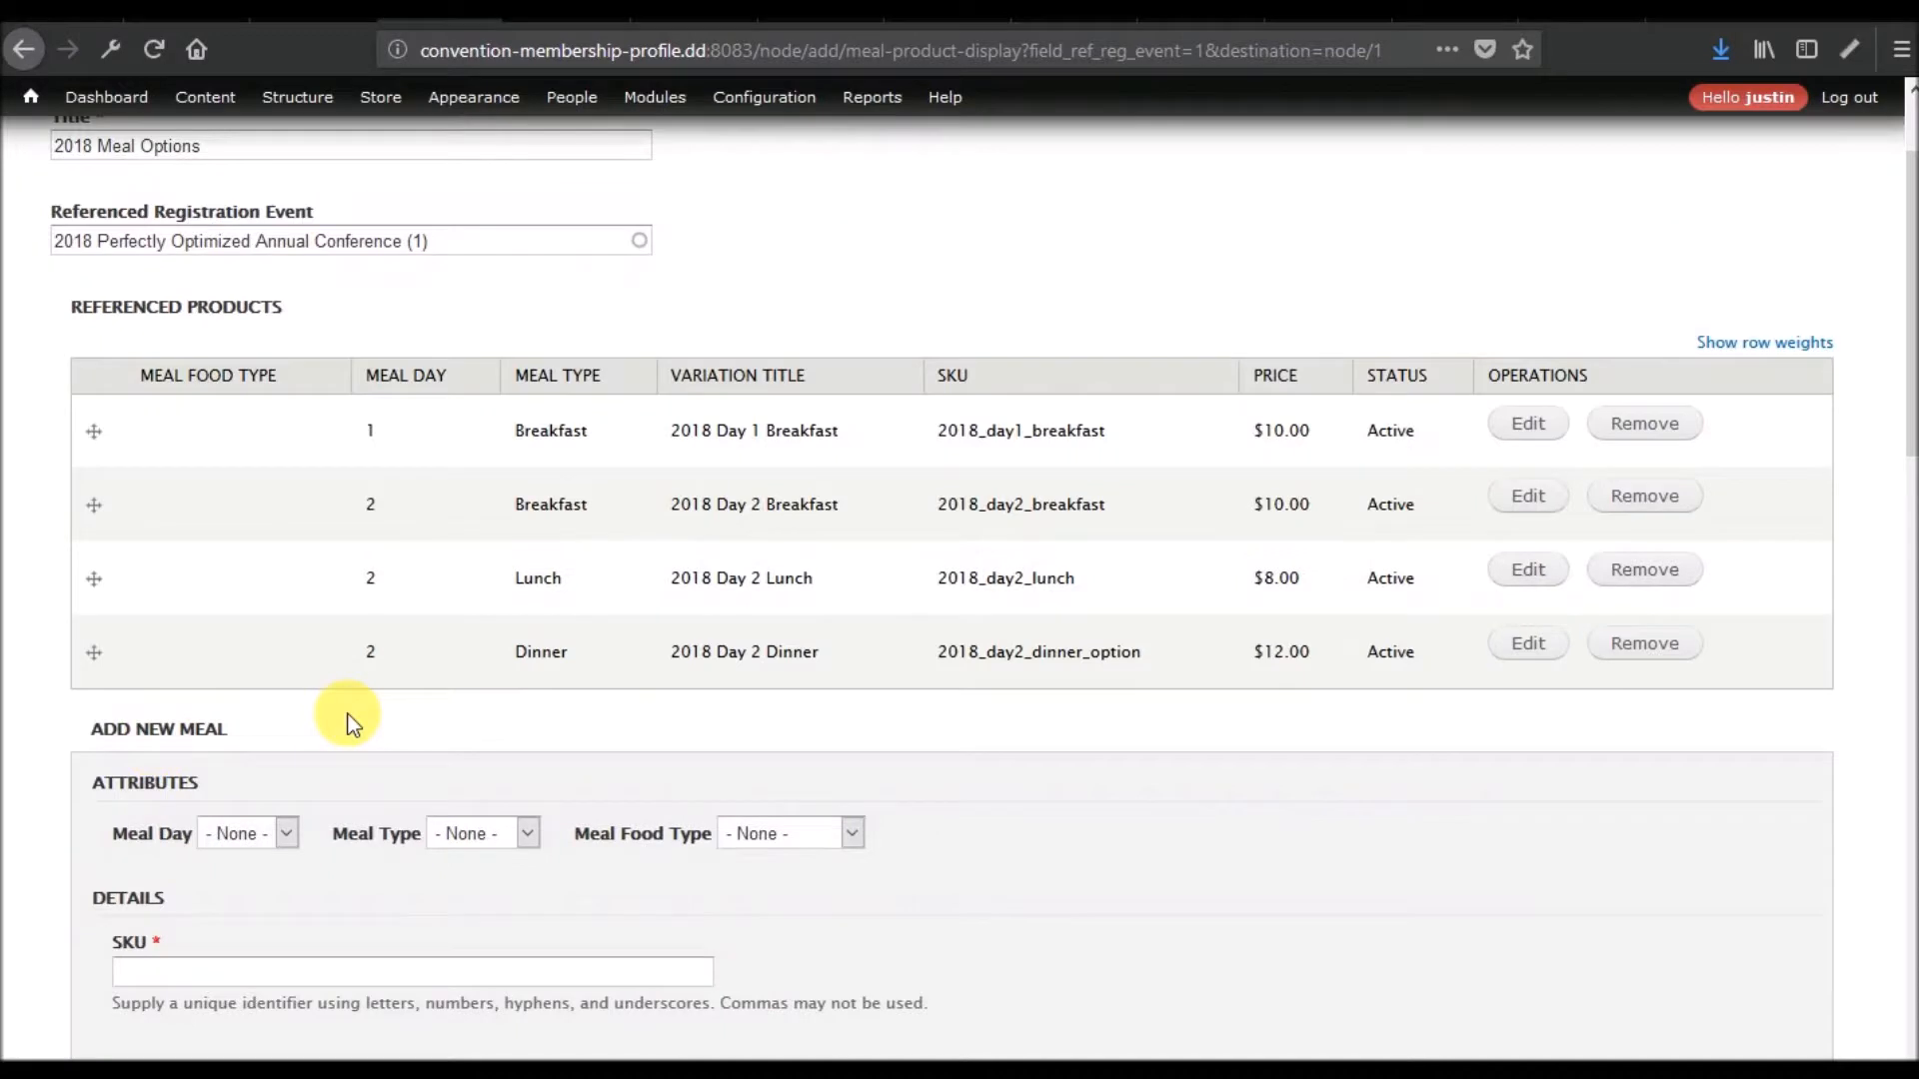
pyautogui.scroll(-3, 285, 681)
pyautogui.click(279, 686)
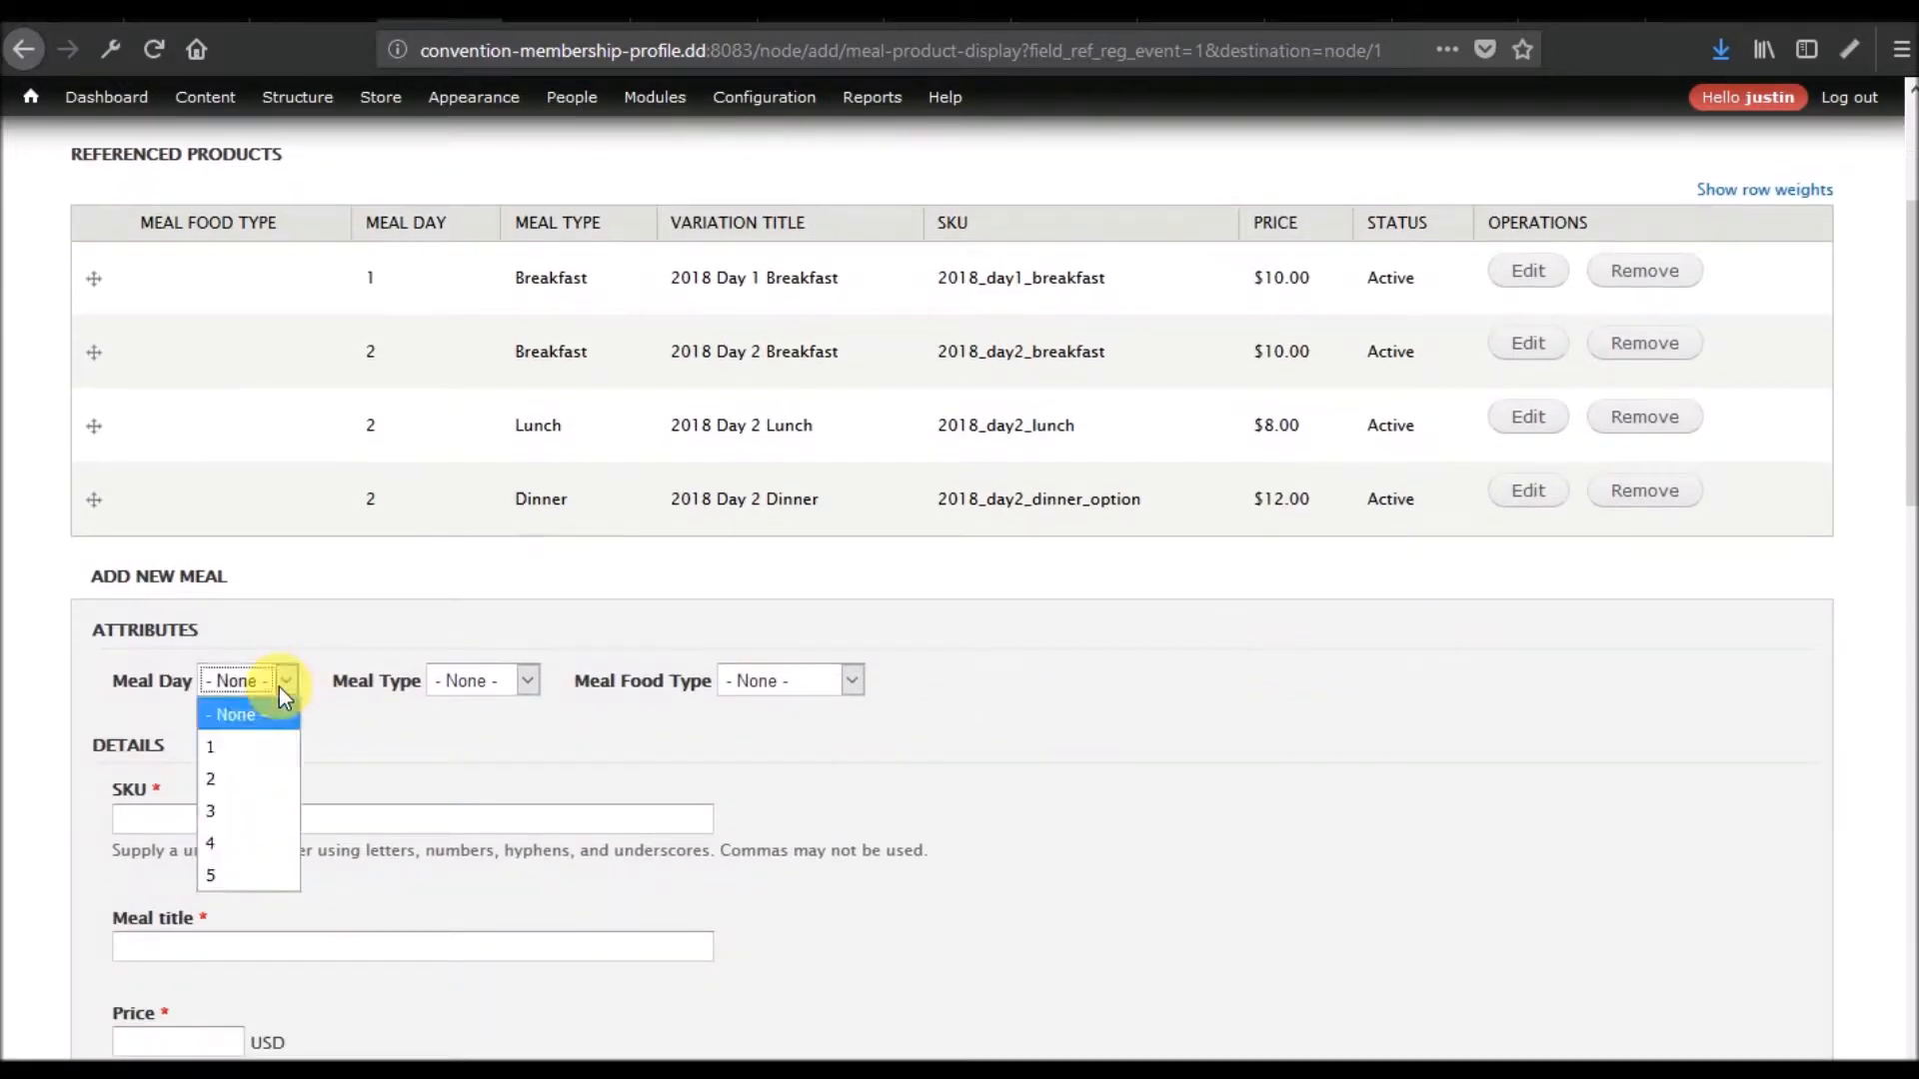
pyautogui.click(452, 683)
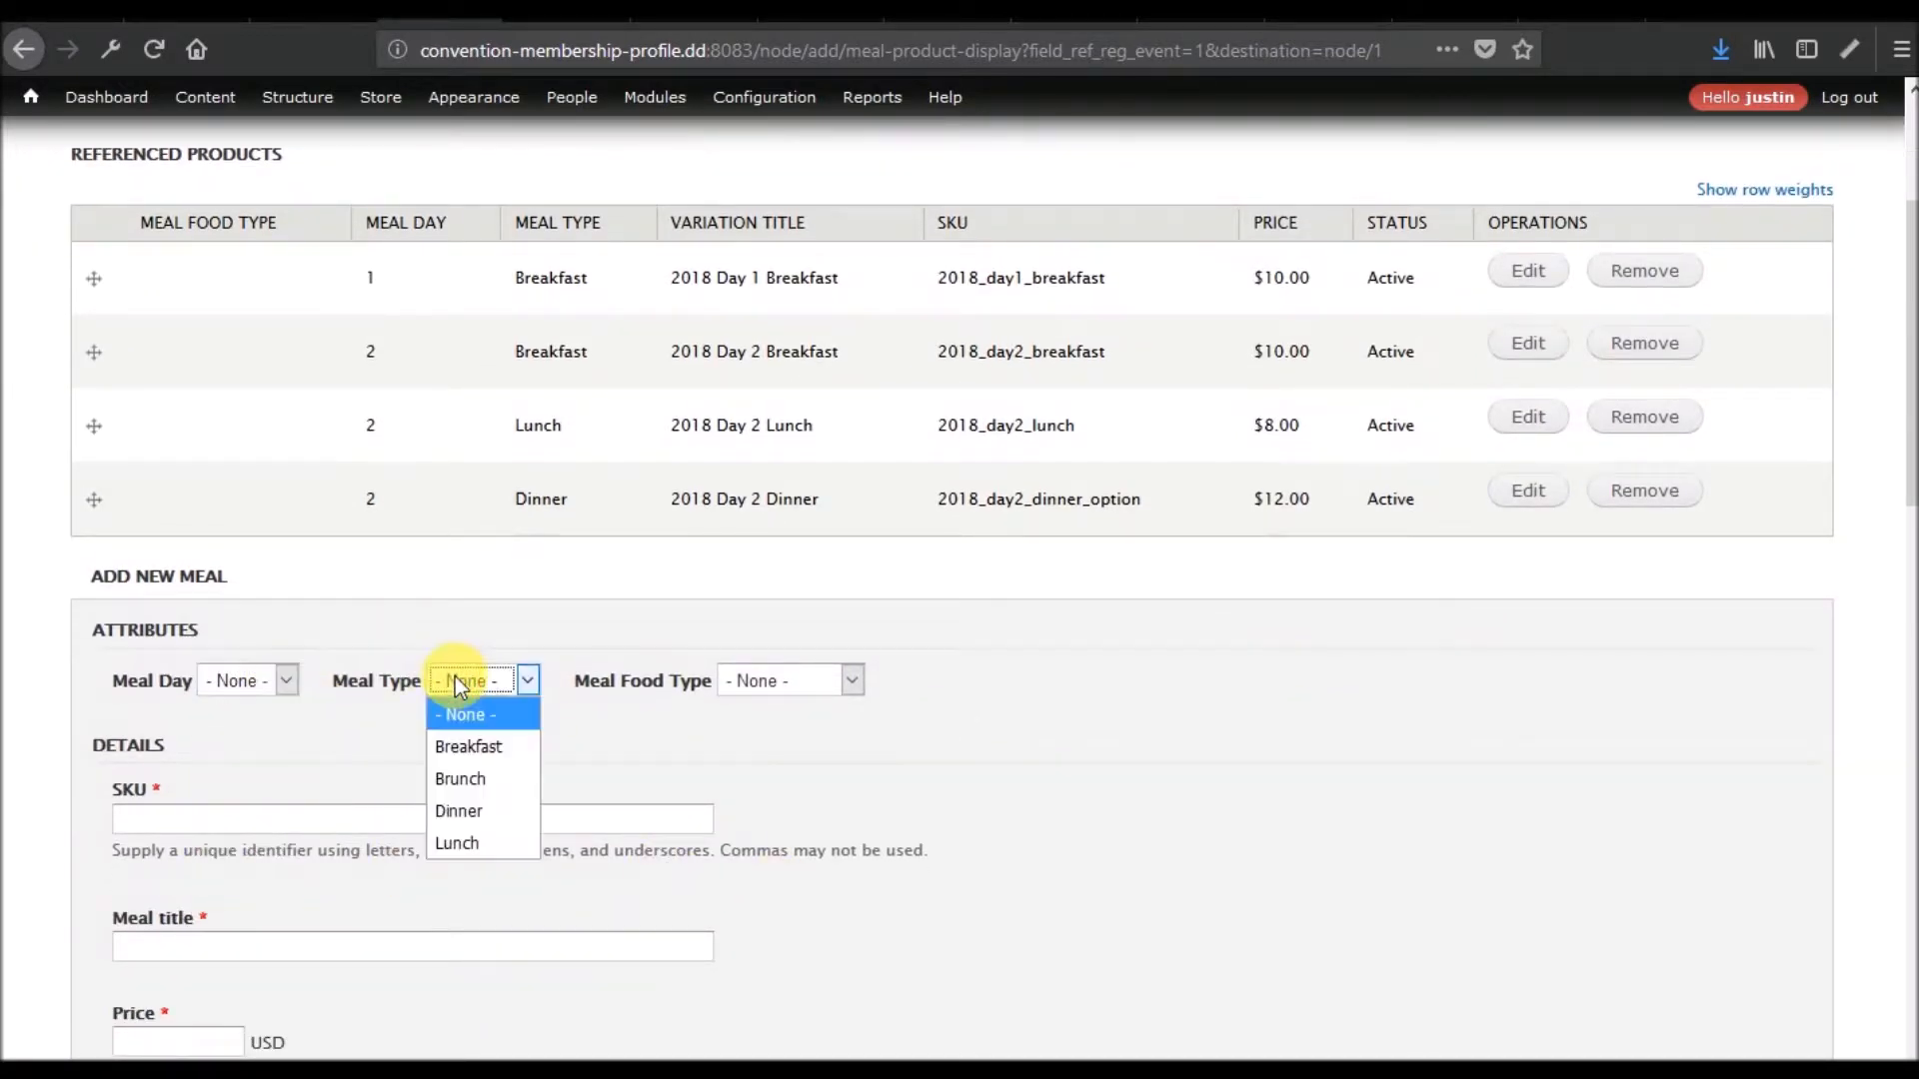
pyautogui.click(798, 679)
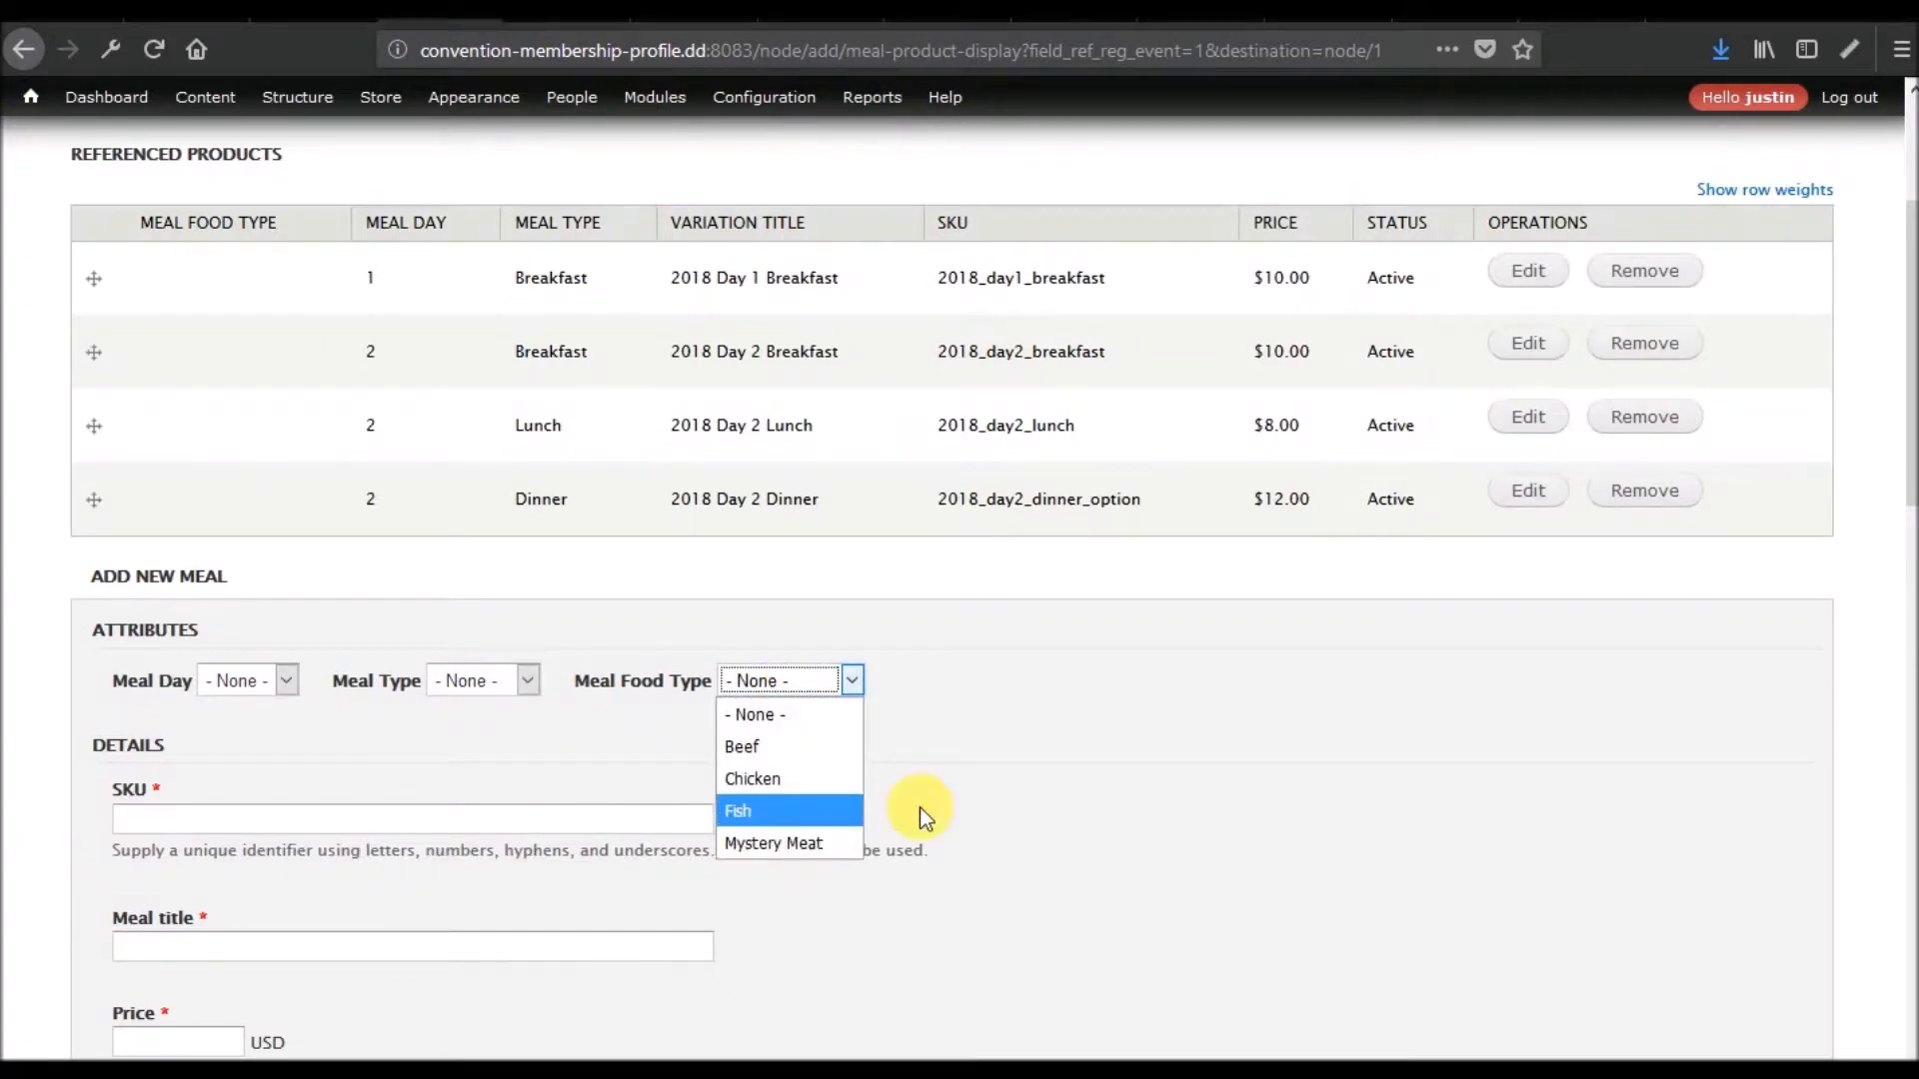
pyautogui.click(978, 740)
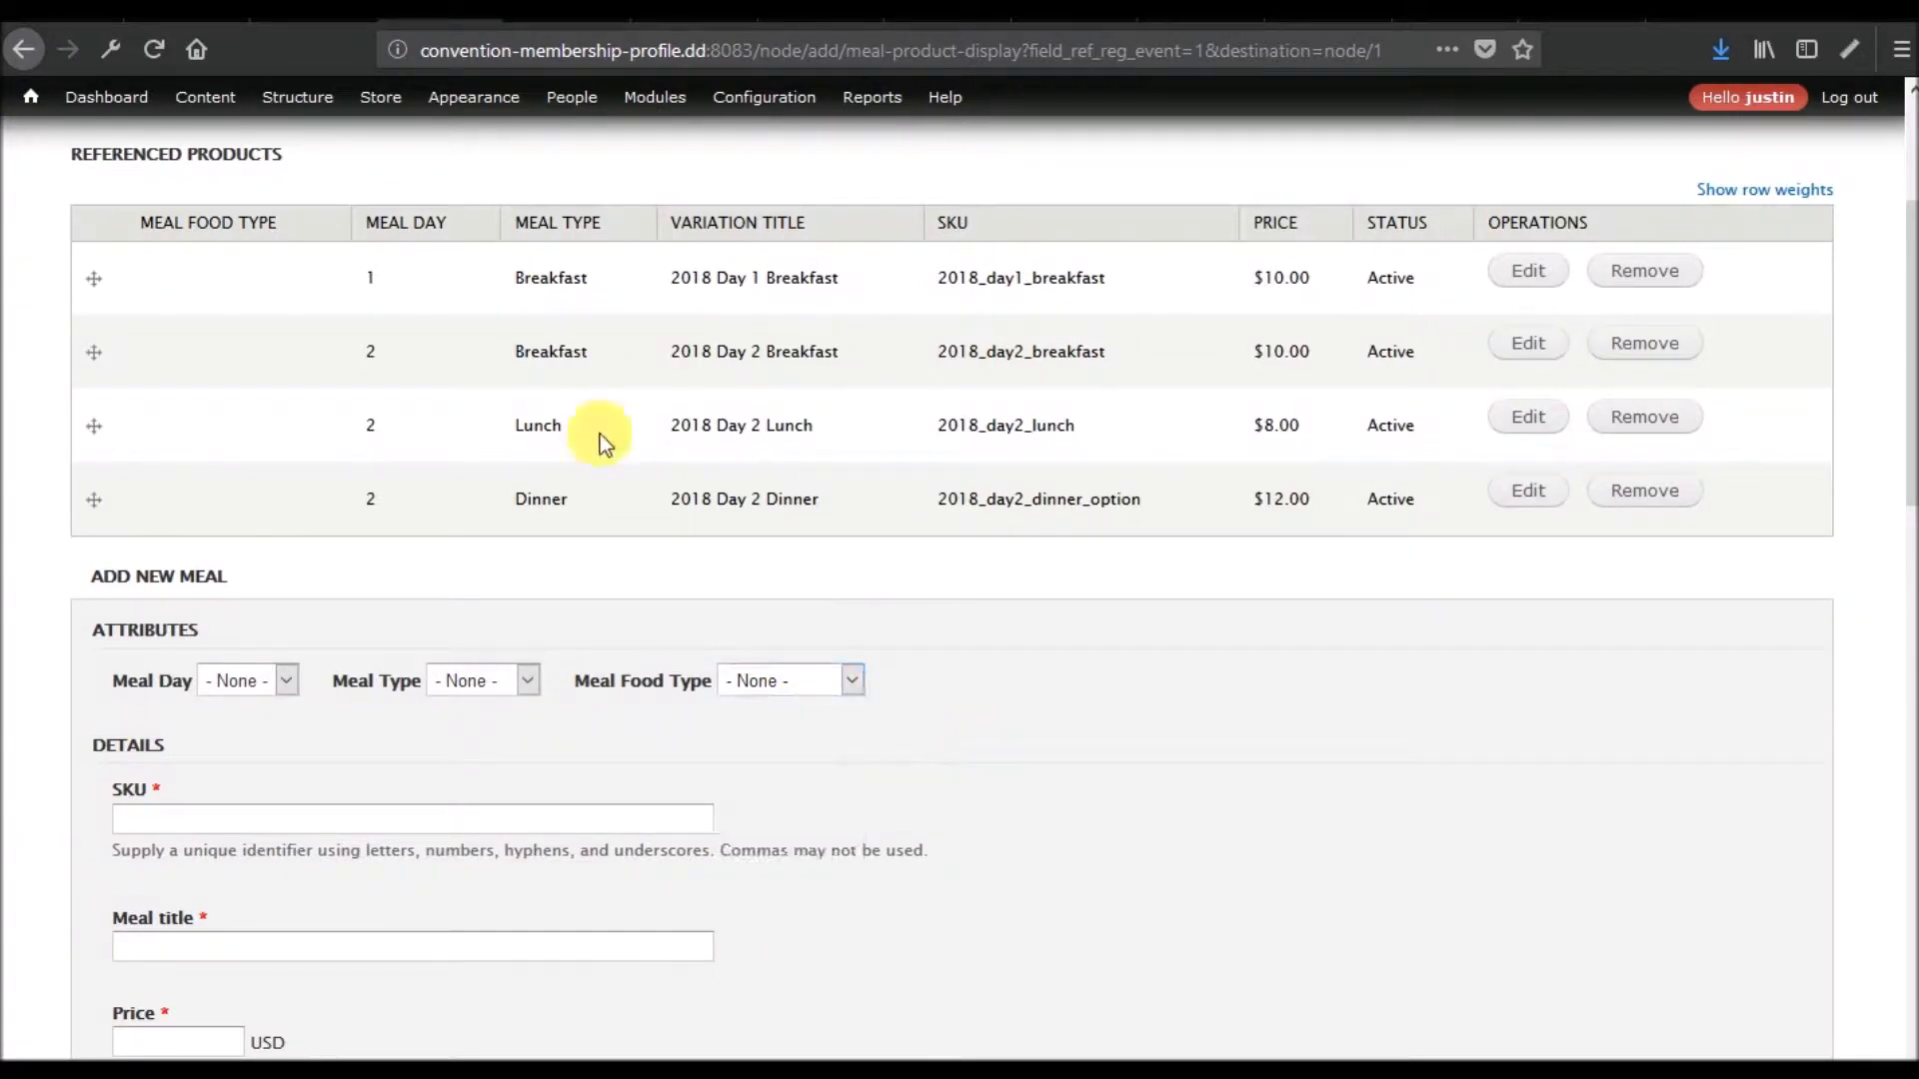
pyautogui.click(265, 688)
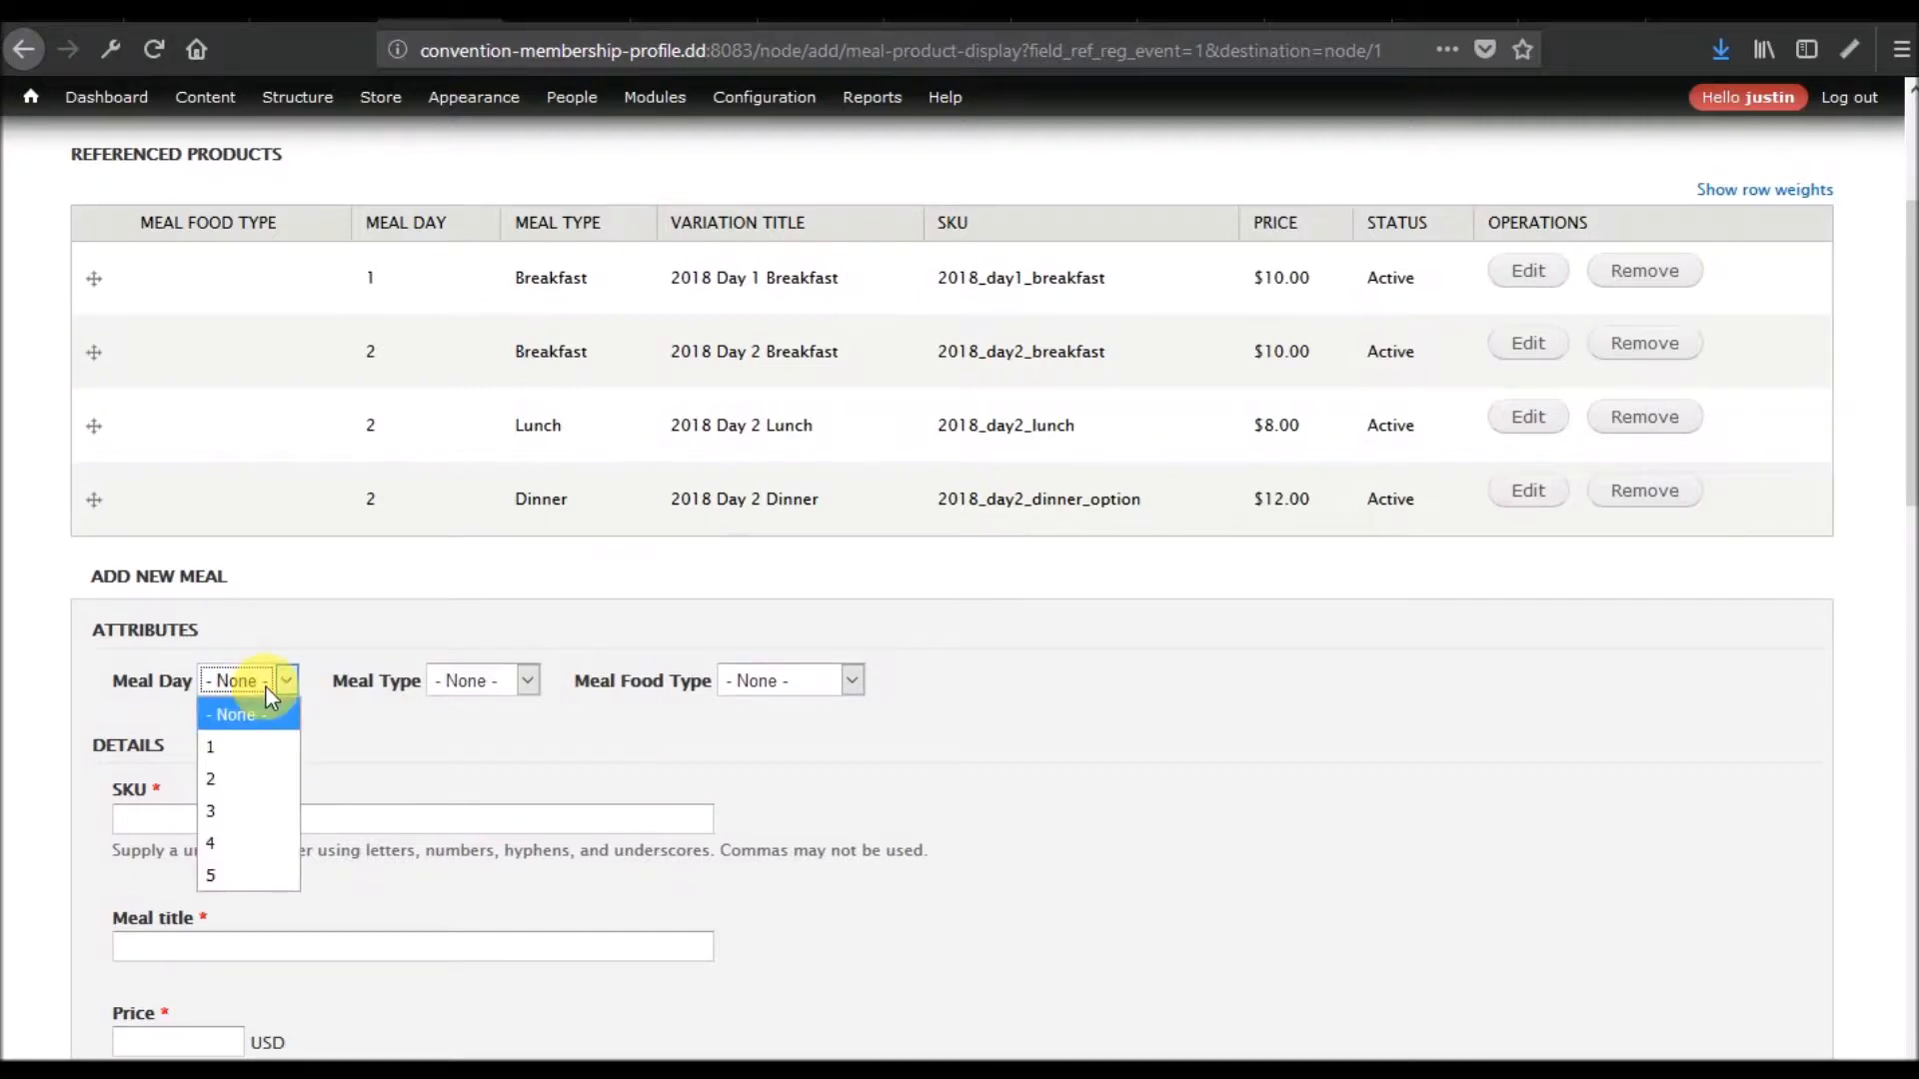
pyautogui.click(519, 684)
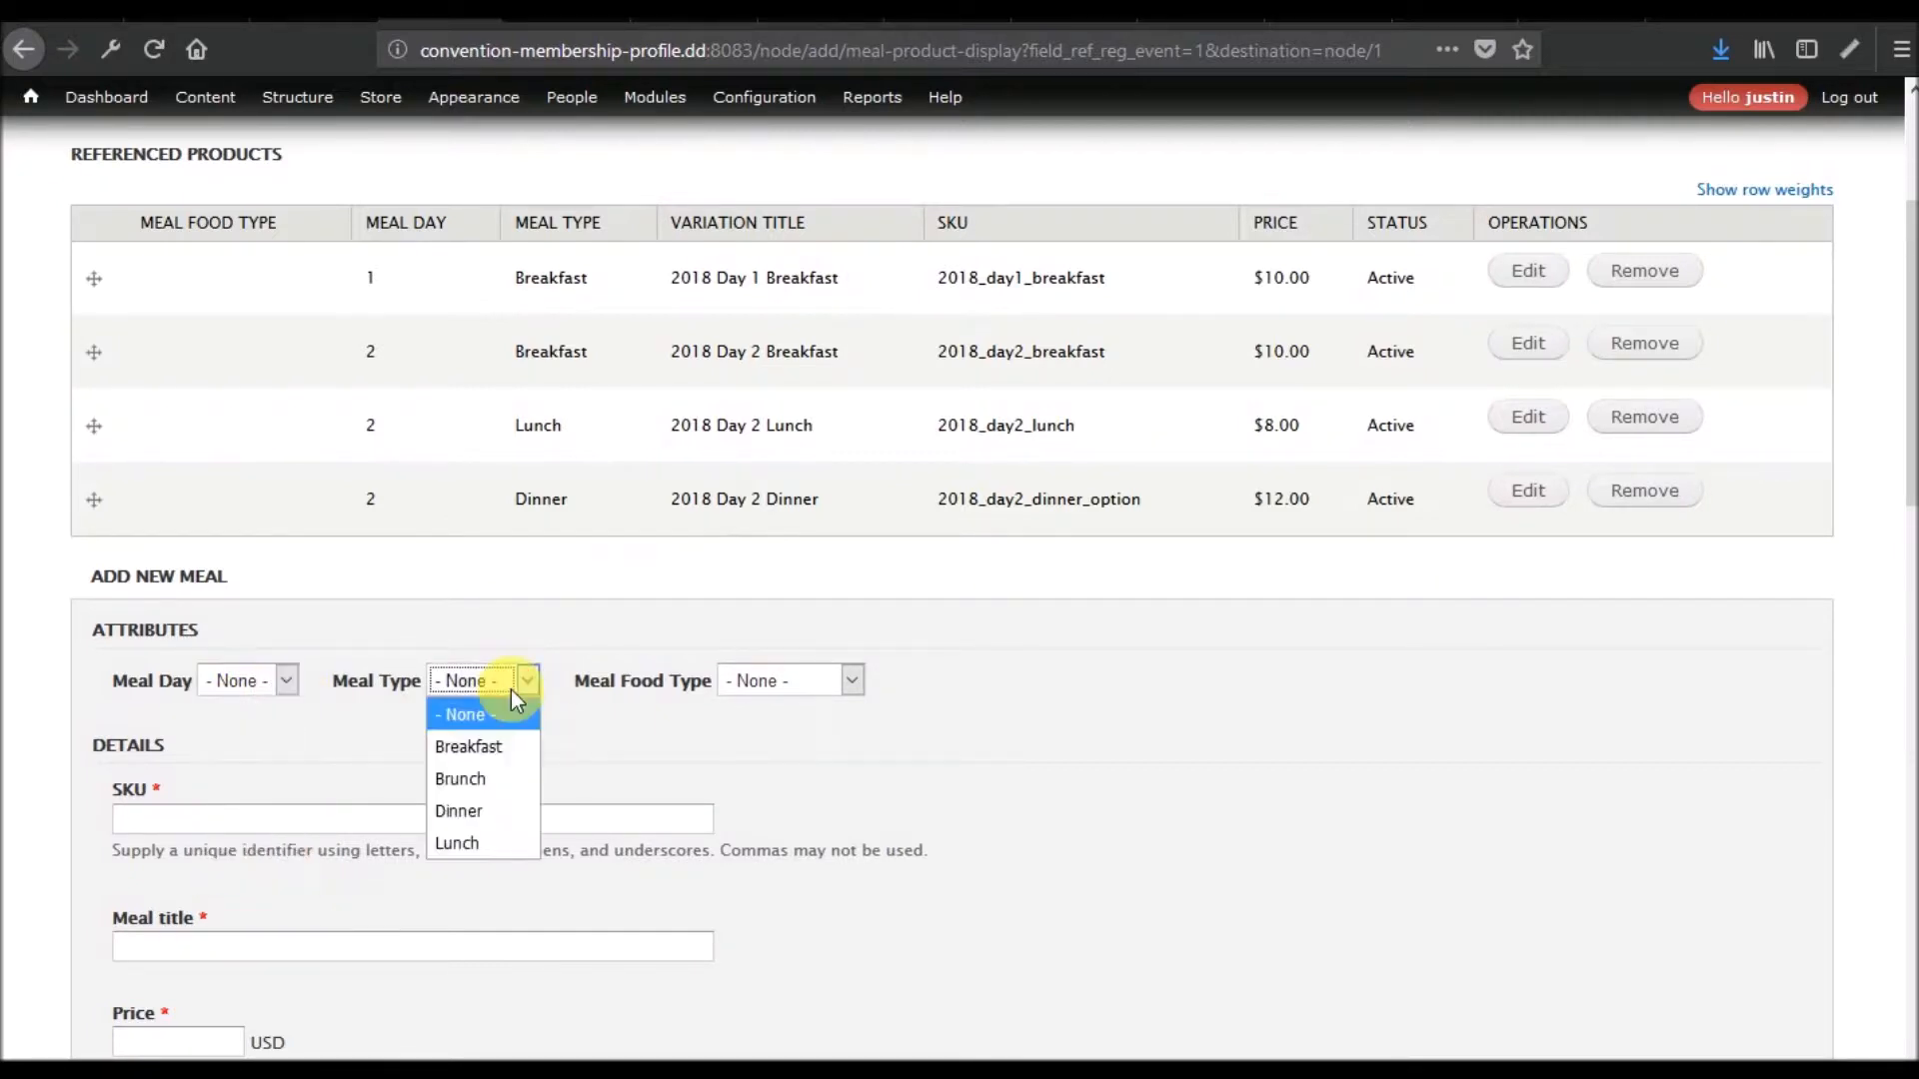
pyautogui.click(811, 682)
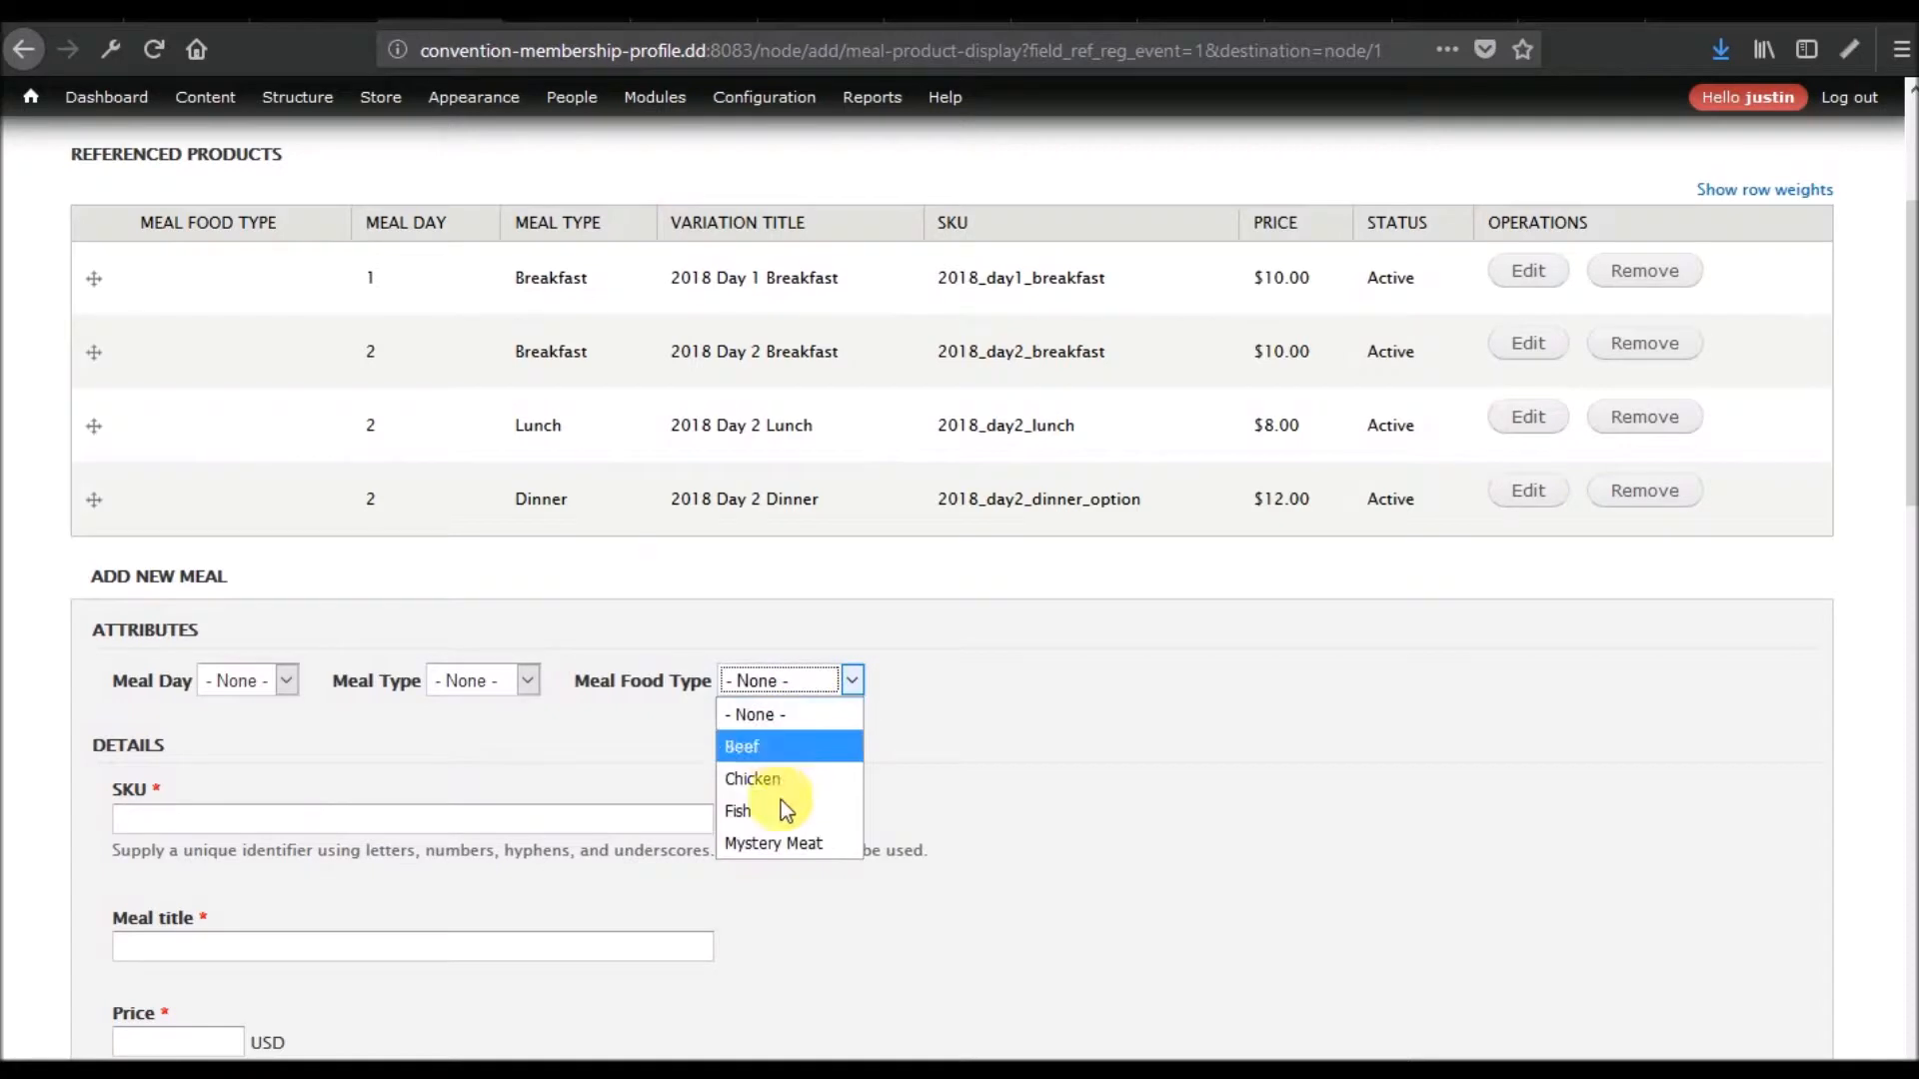
pyautogui.click(496, 812)
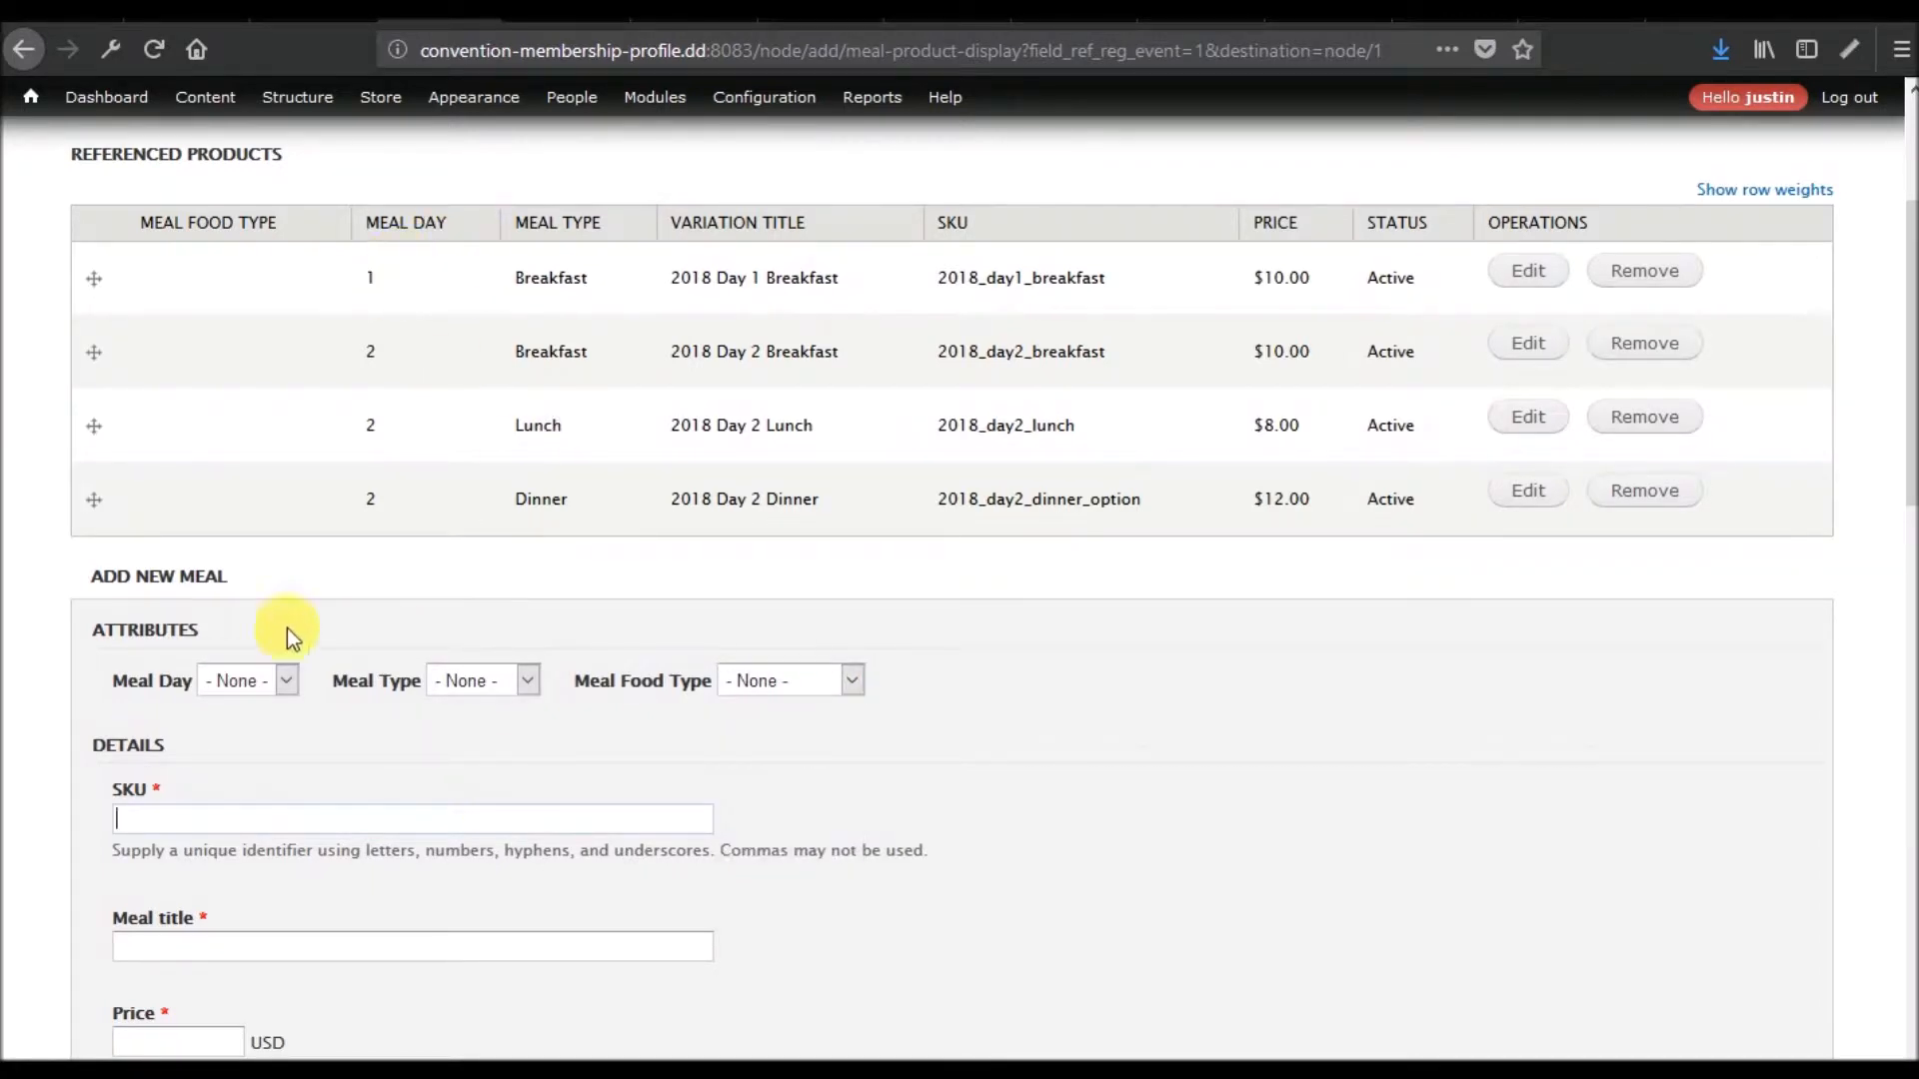
pyautogui.click(827, 679)
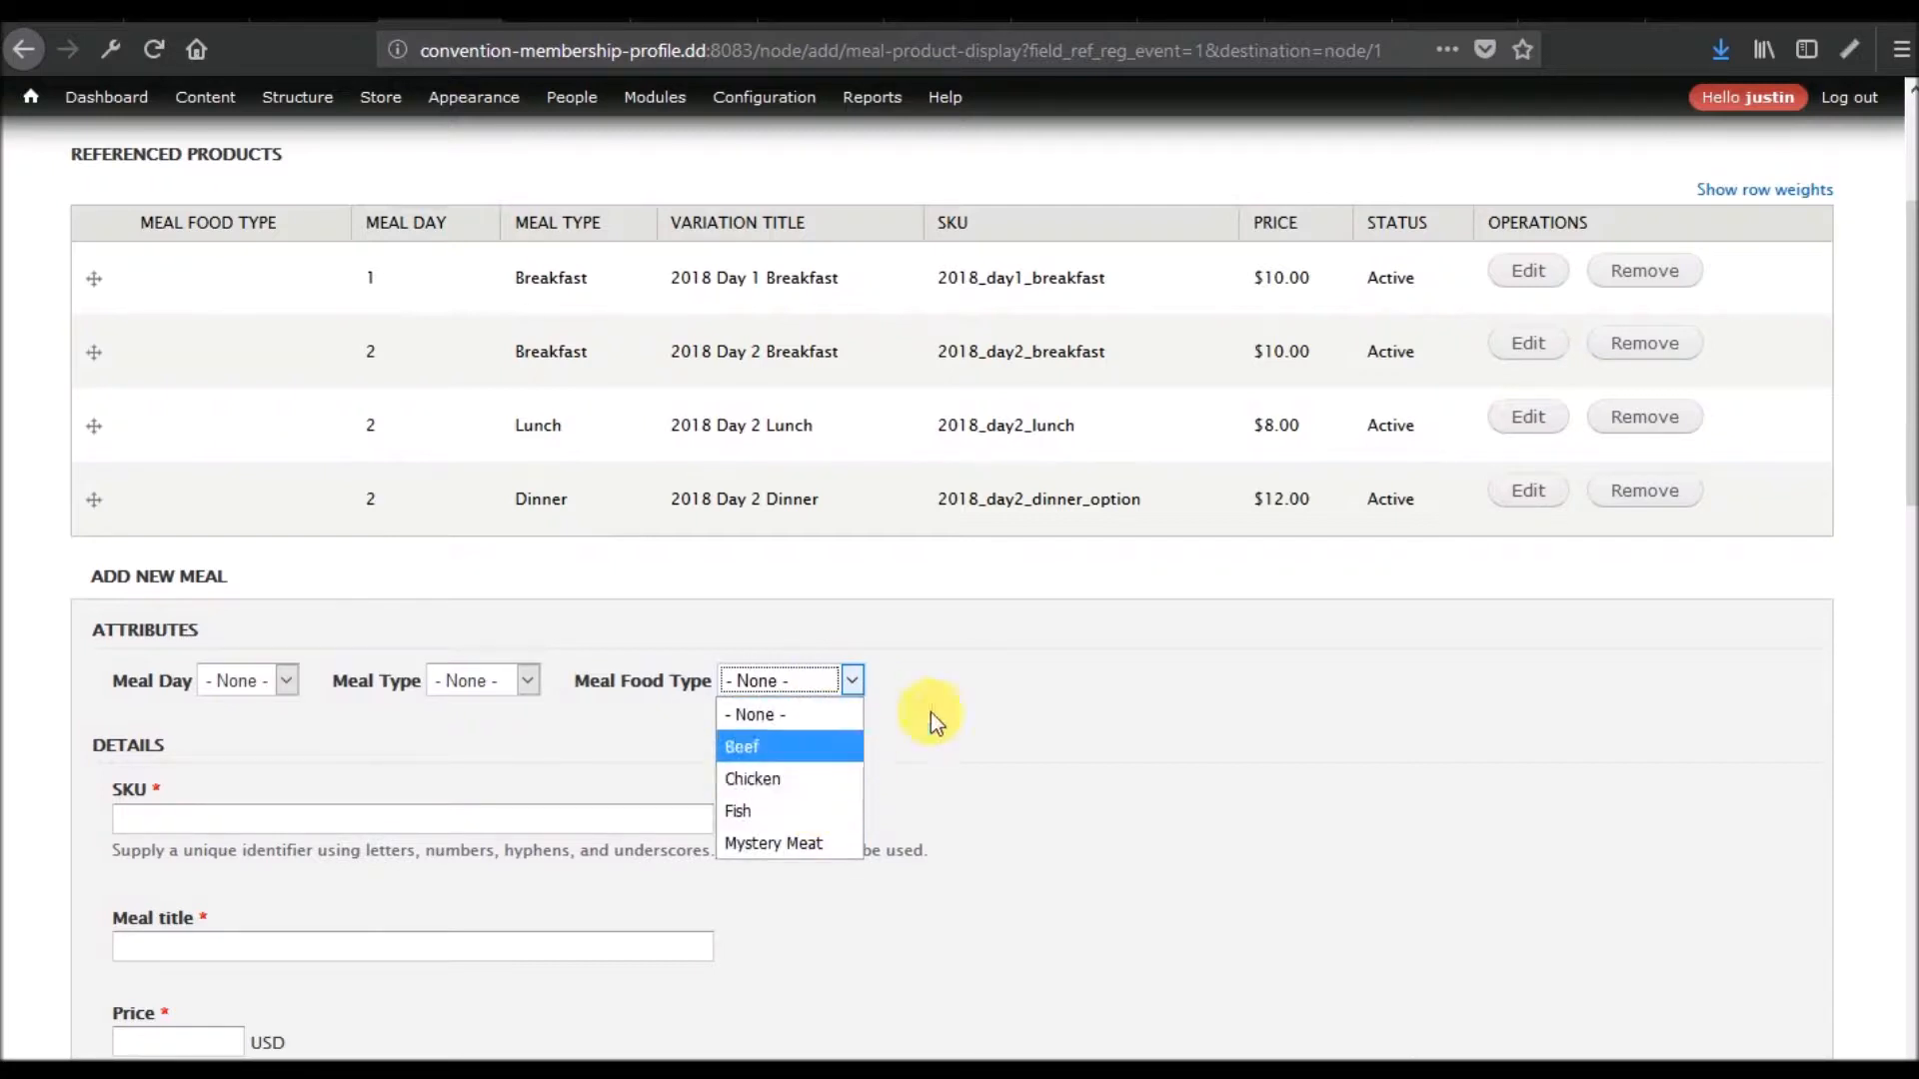
pyautogui.click(974, 675)
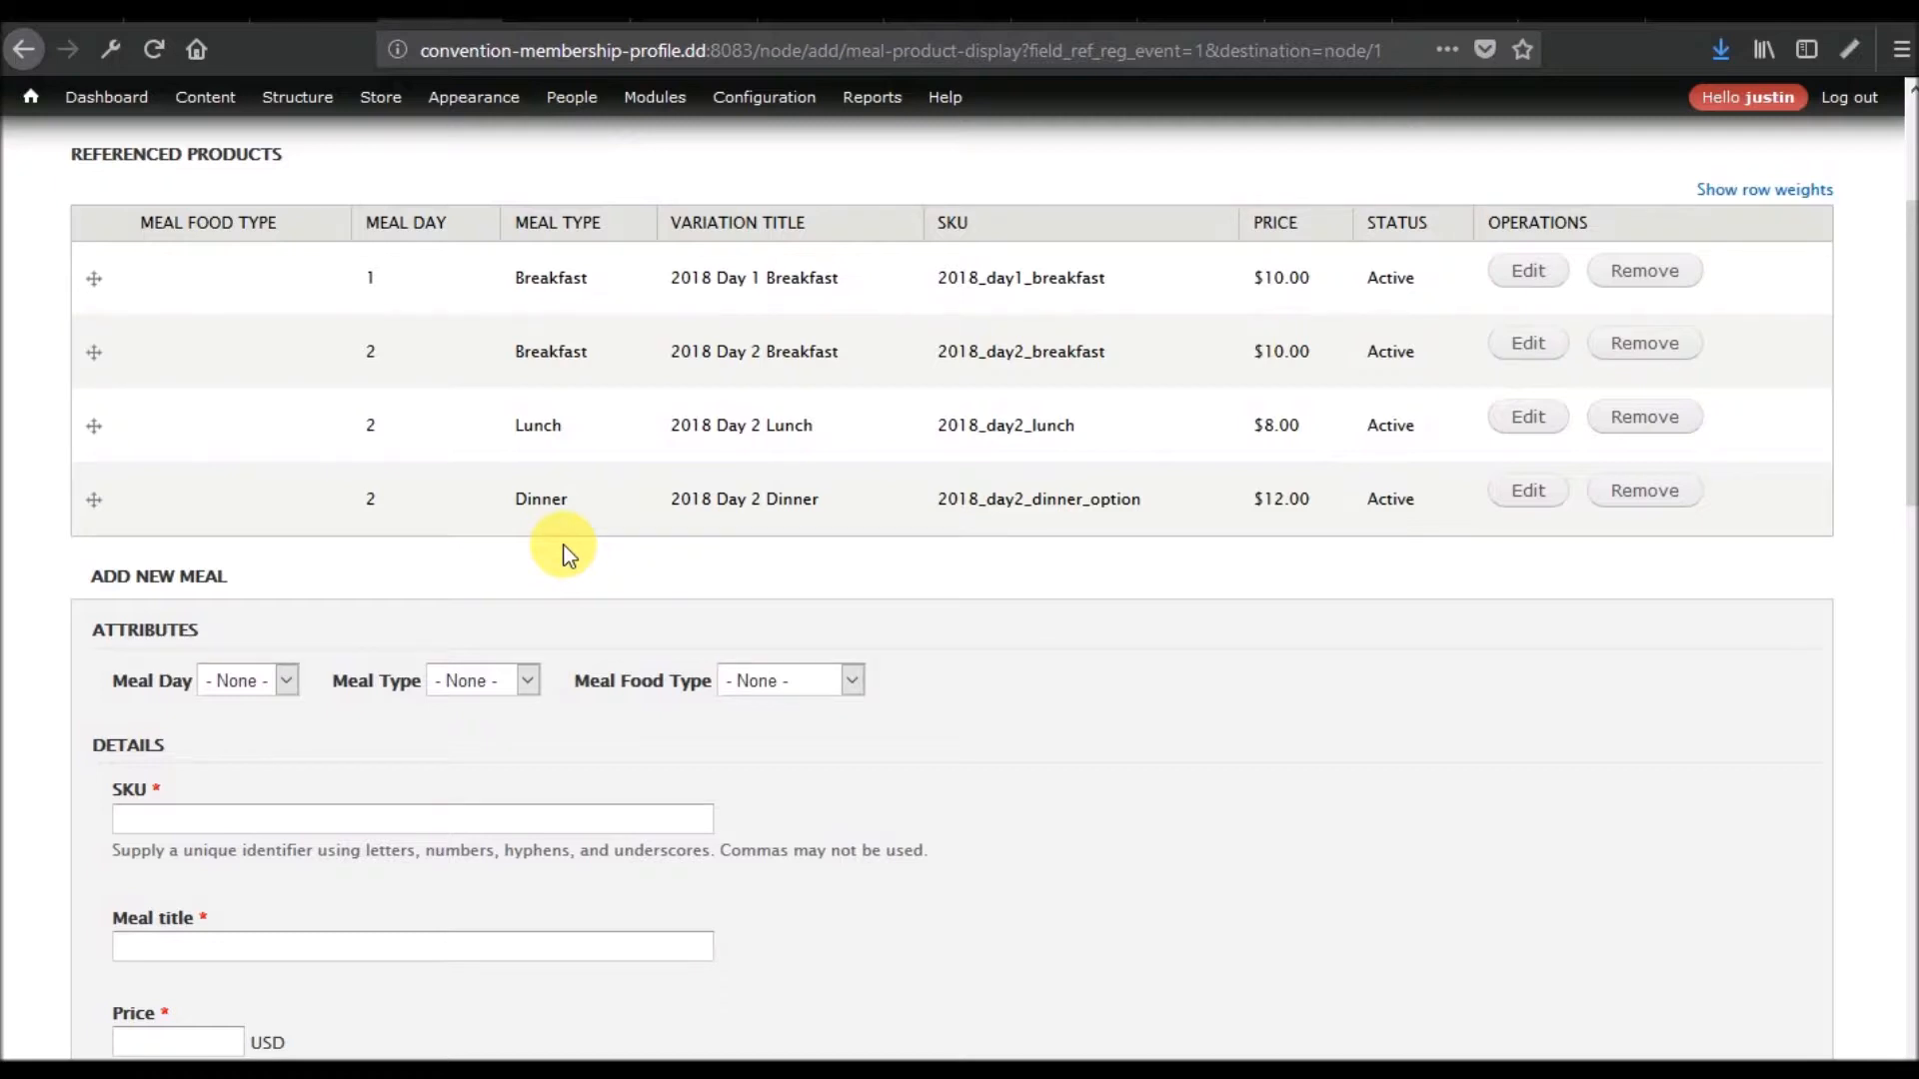
# Open the 2018 Day 2 Breakfast meal for editing, review its Meal Food Type options and cancel the edit
pyautogui.click(1528, 345)
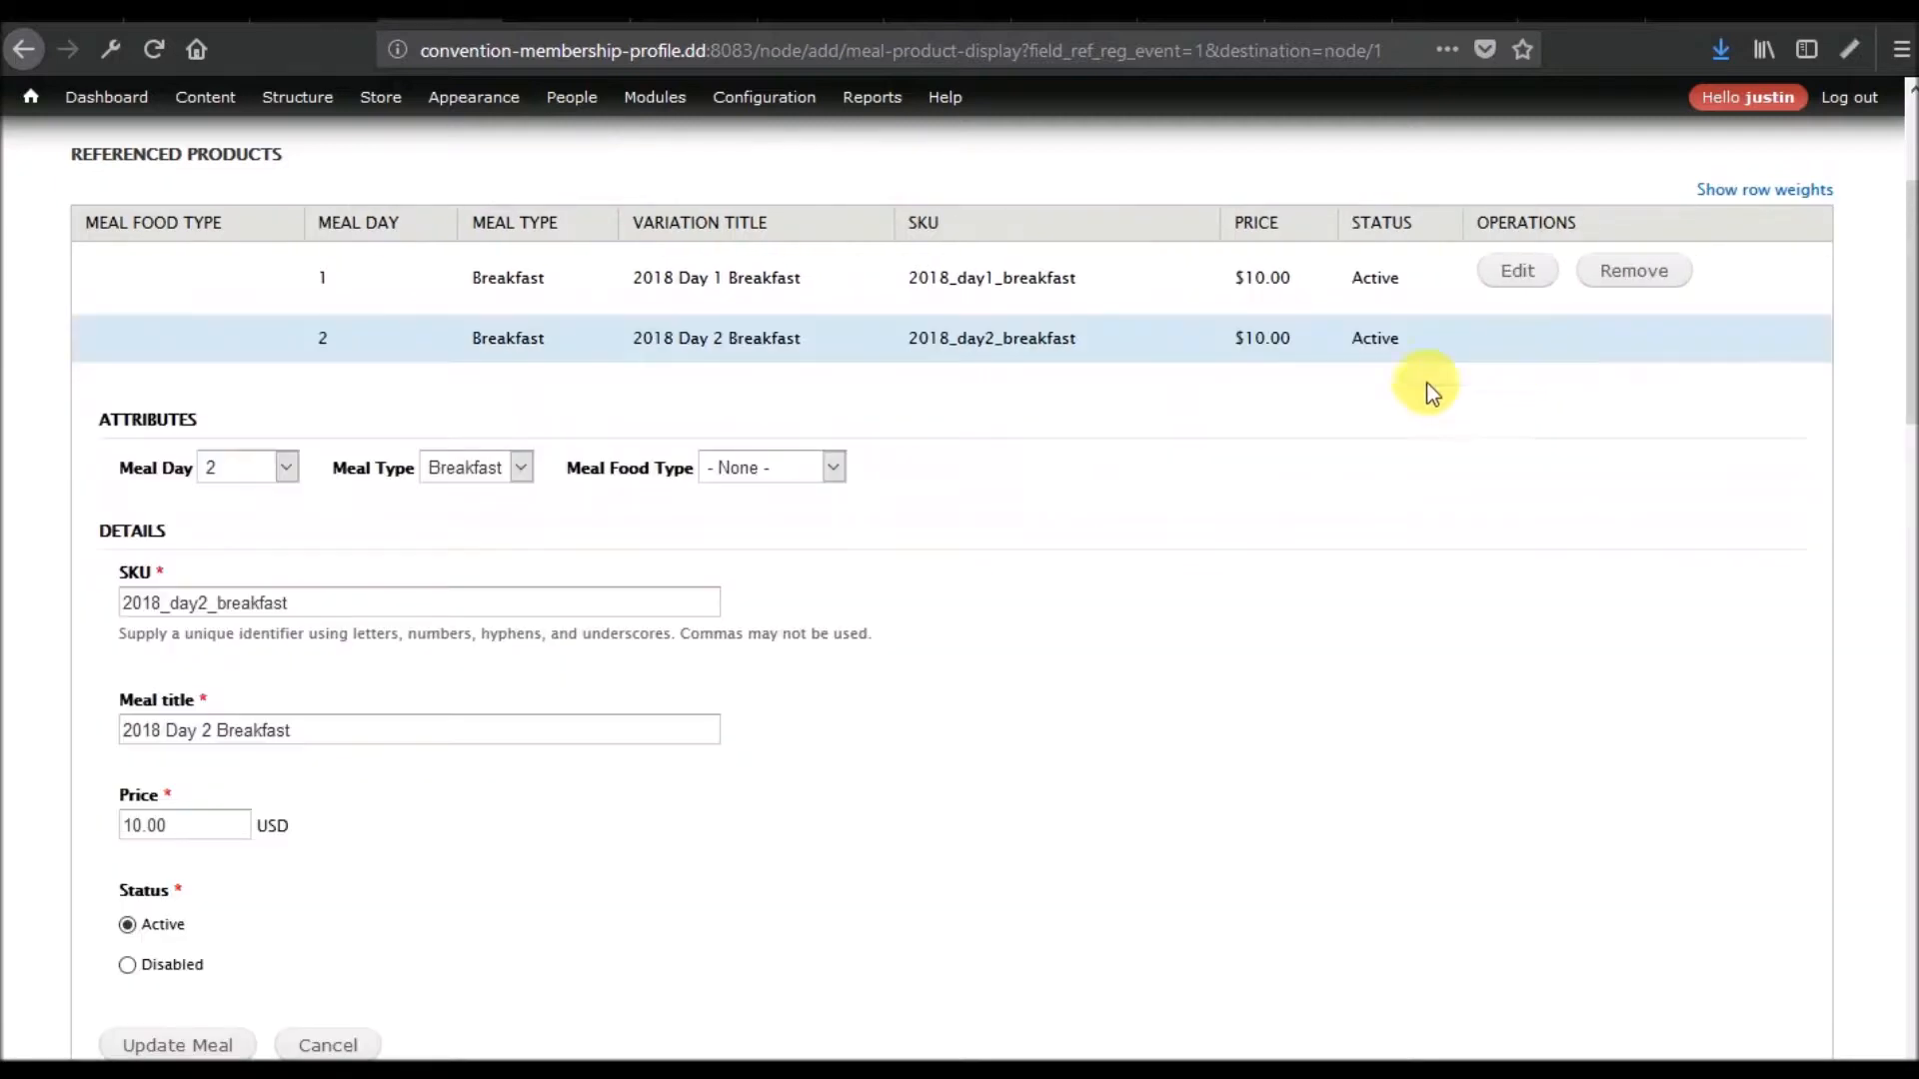
pyautogui.click(795, 465)
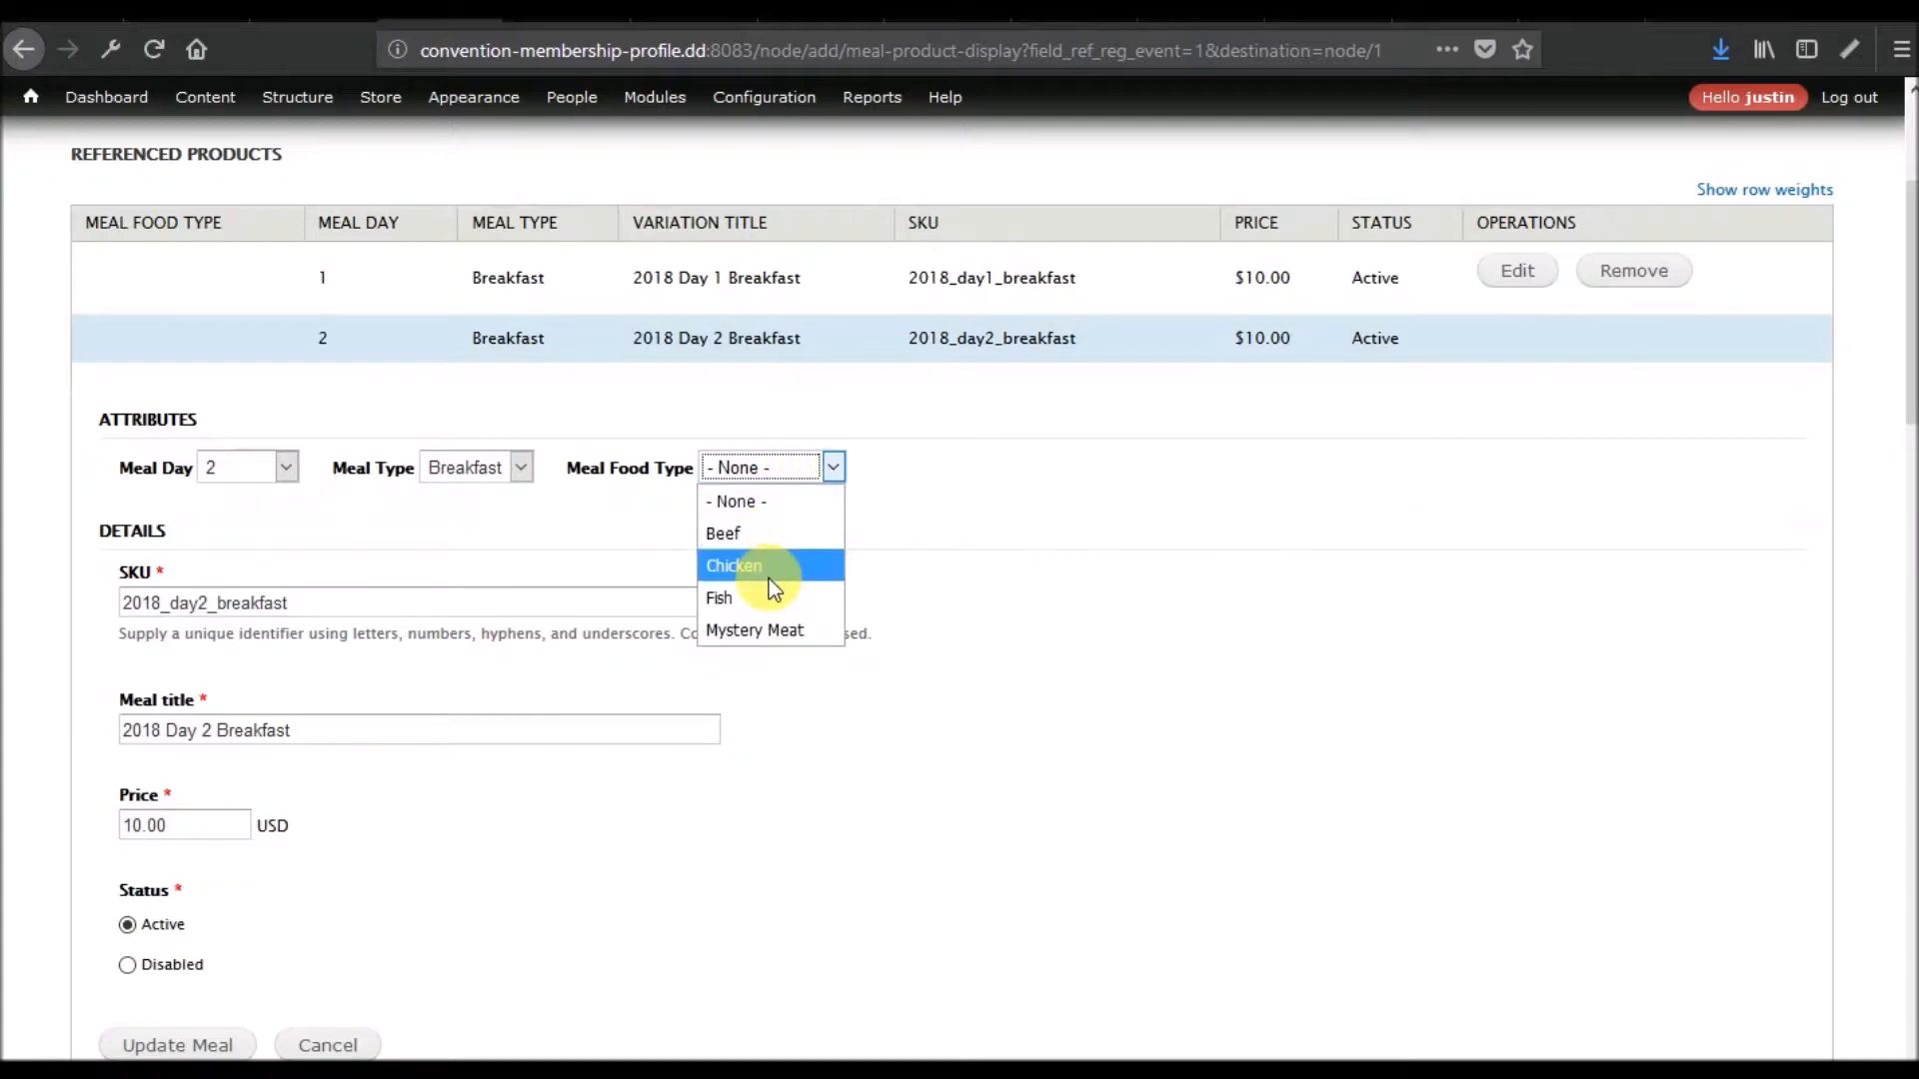
pyautogui.click(783, 467)
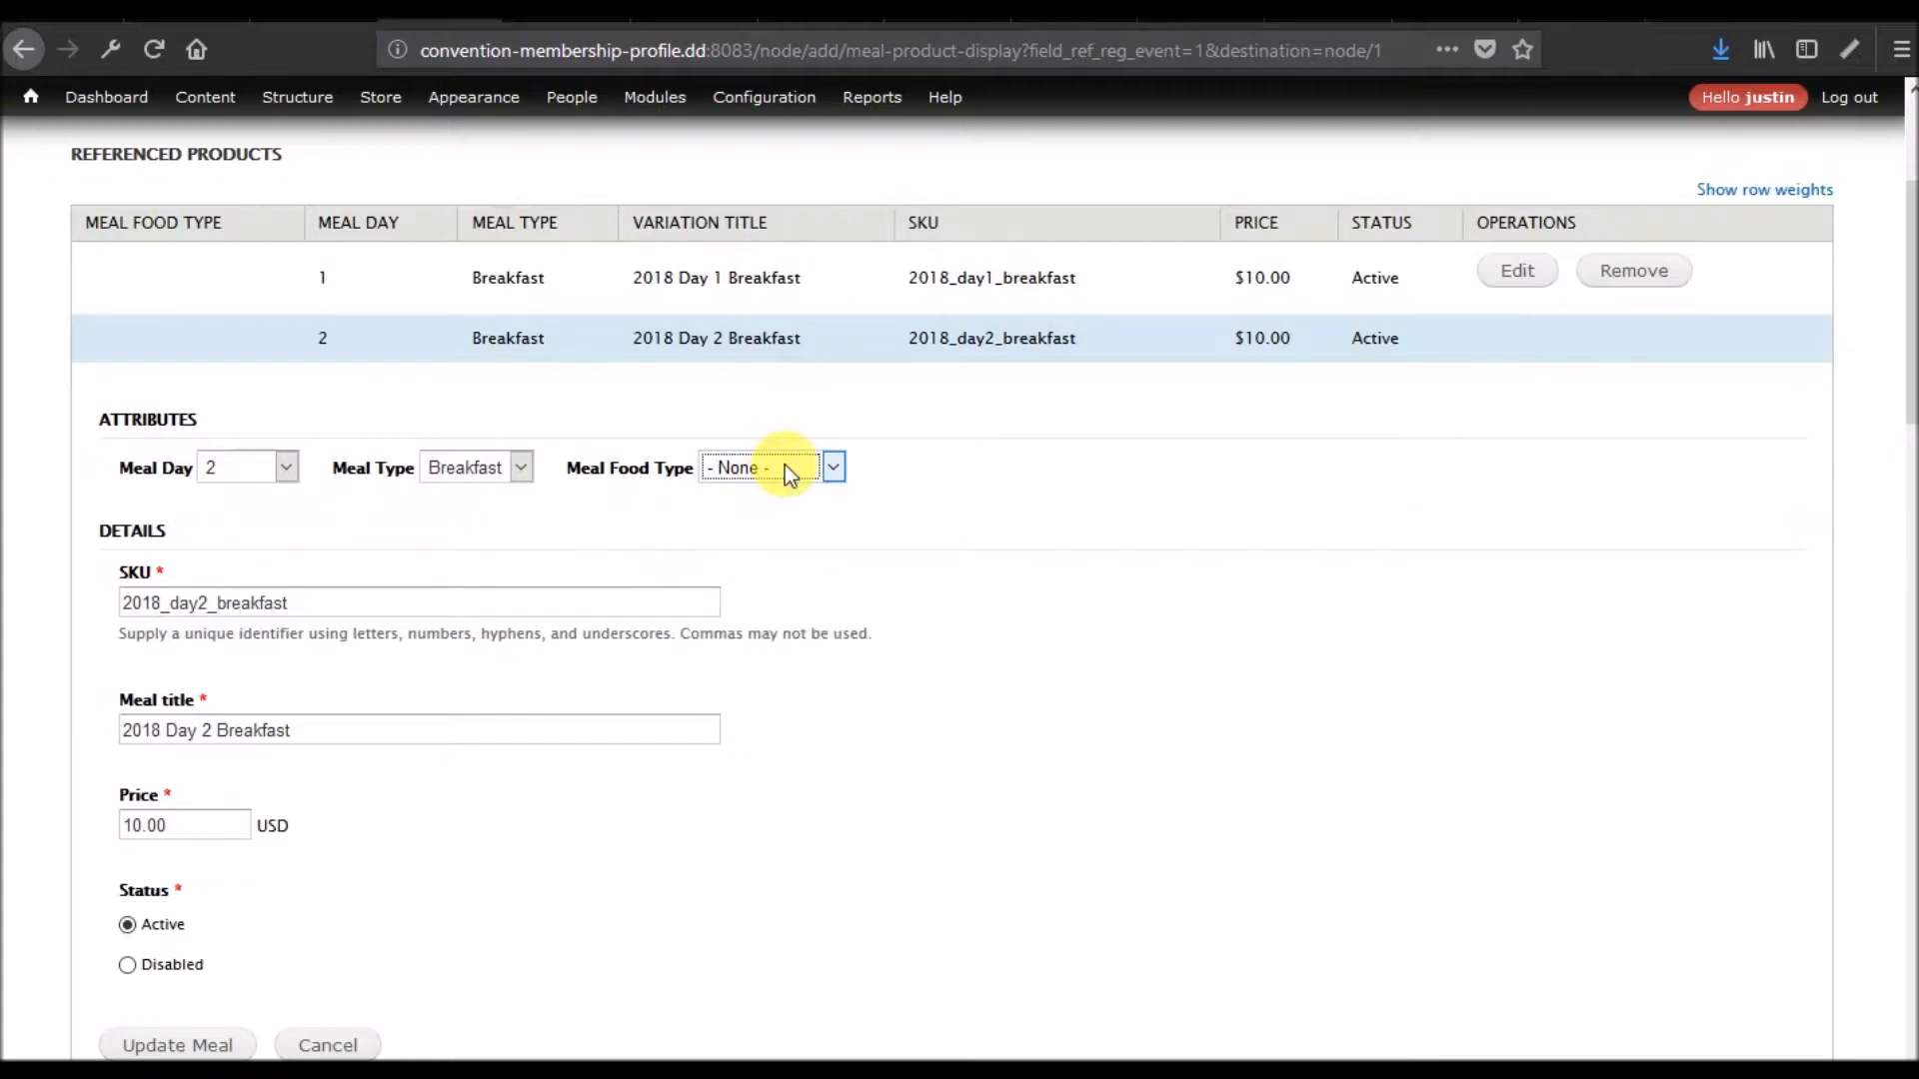
pyautogui.scroll(-10, 632, 582)
pyautogui.scroll(6, 633, 586)
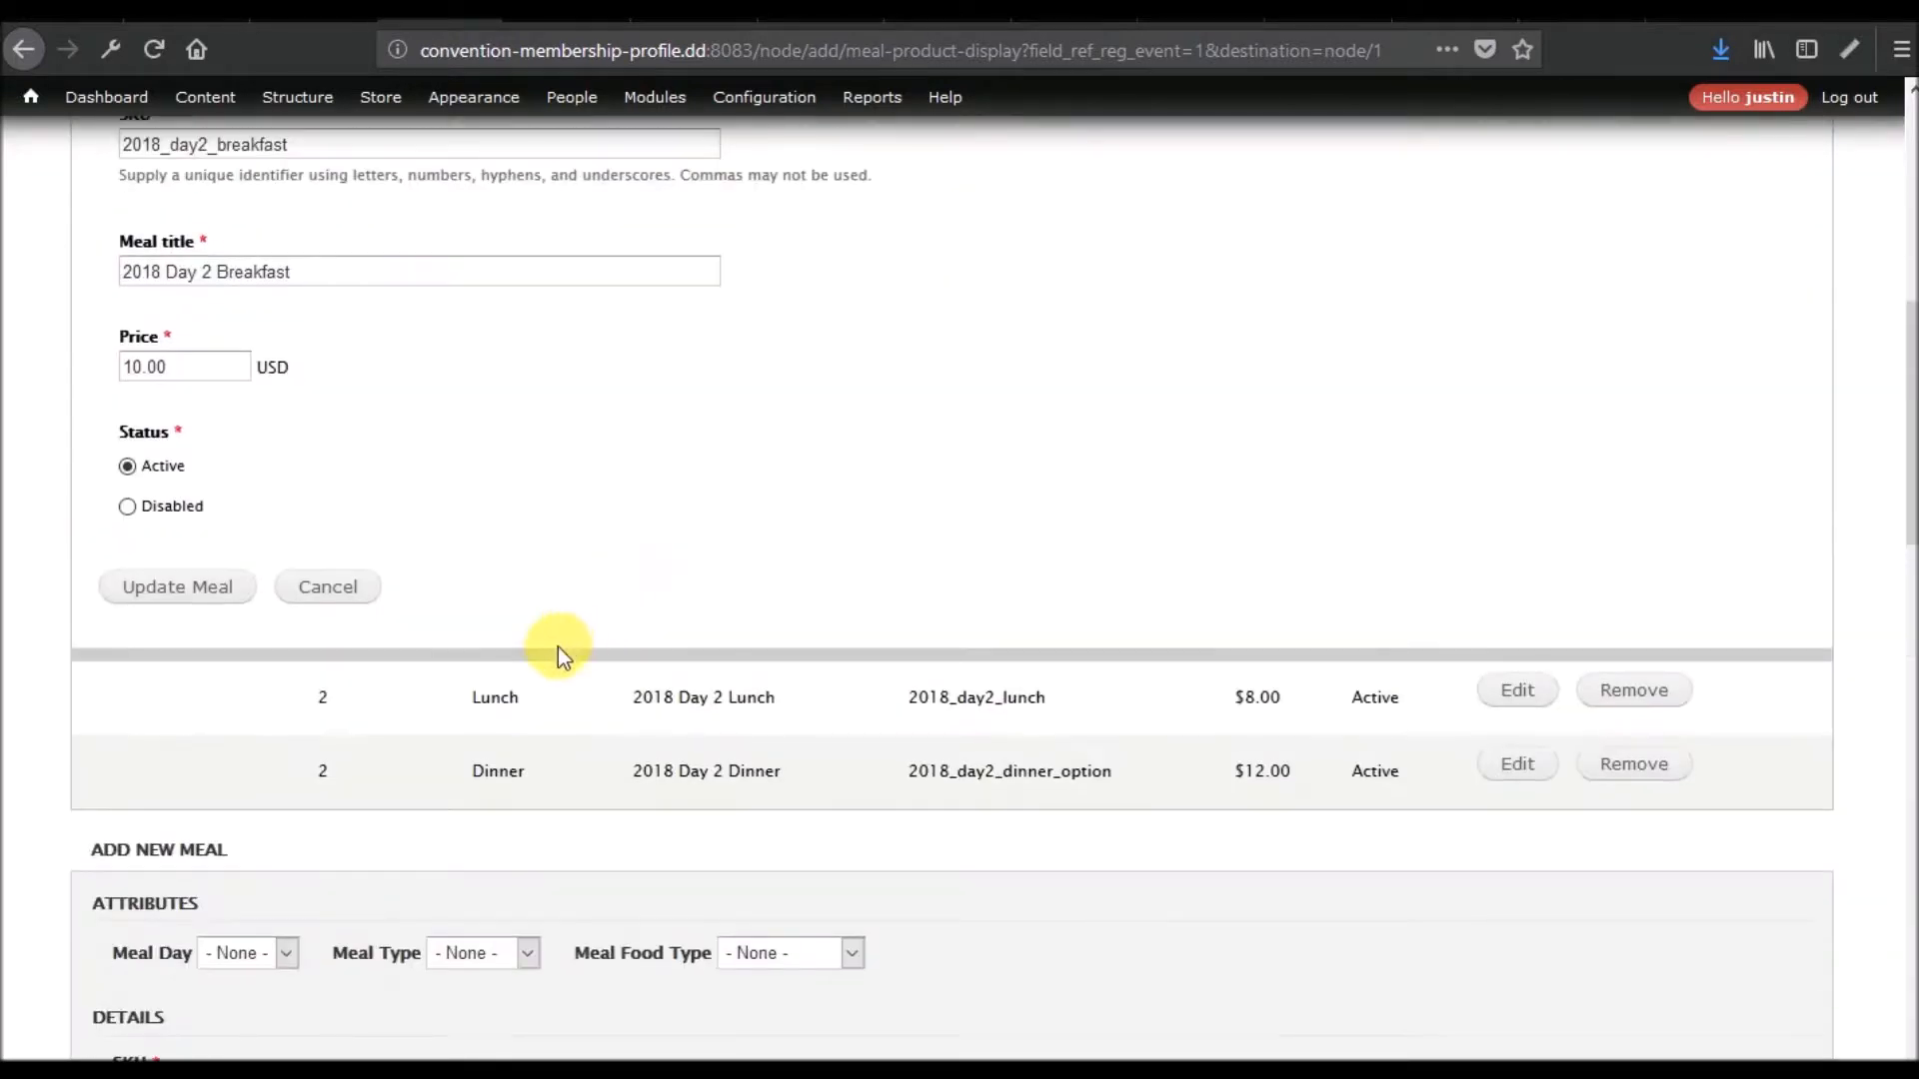
pyautogui.click(322, 590)
# Save the 2018 Meal Options product display
pyautogui.scroll(-5, 21, 570)
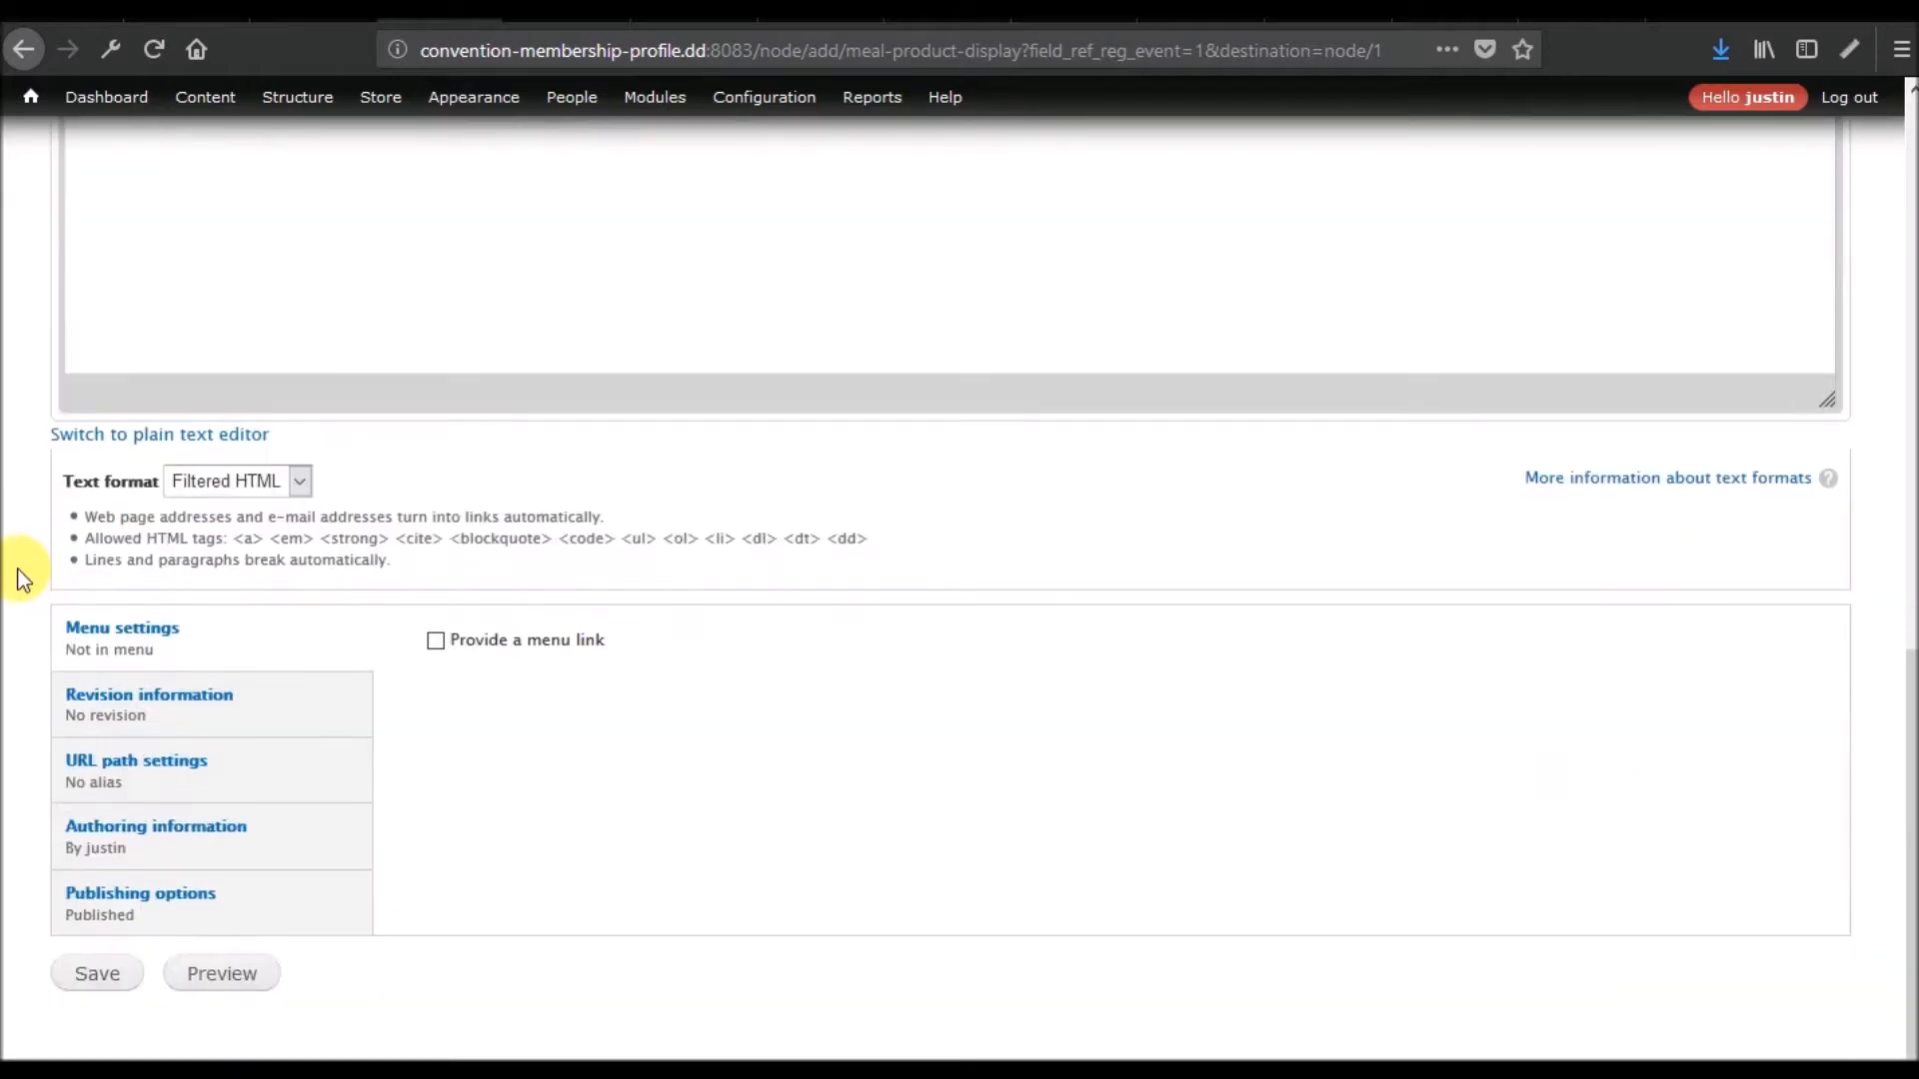
pyautogui.click(112, 977)
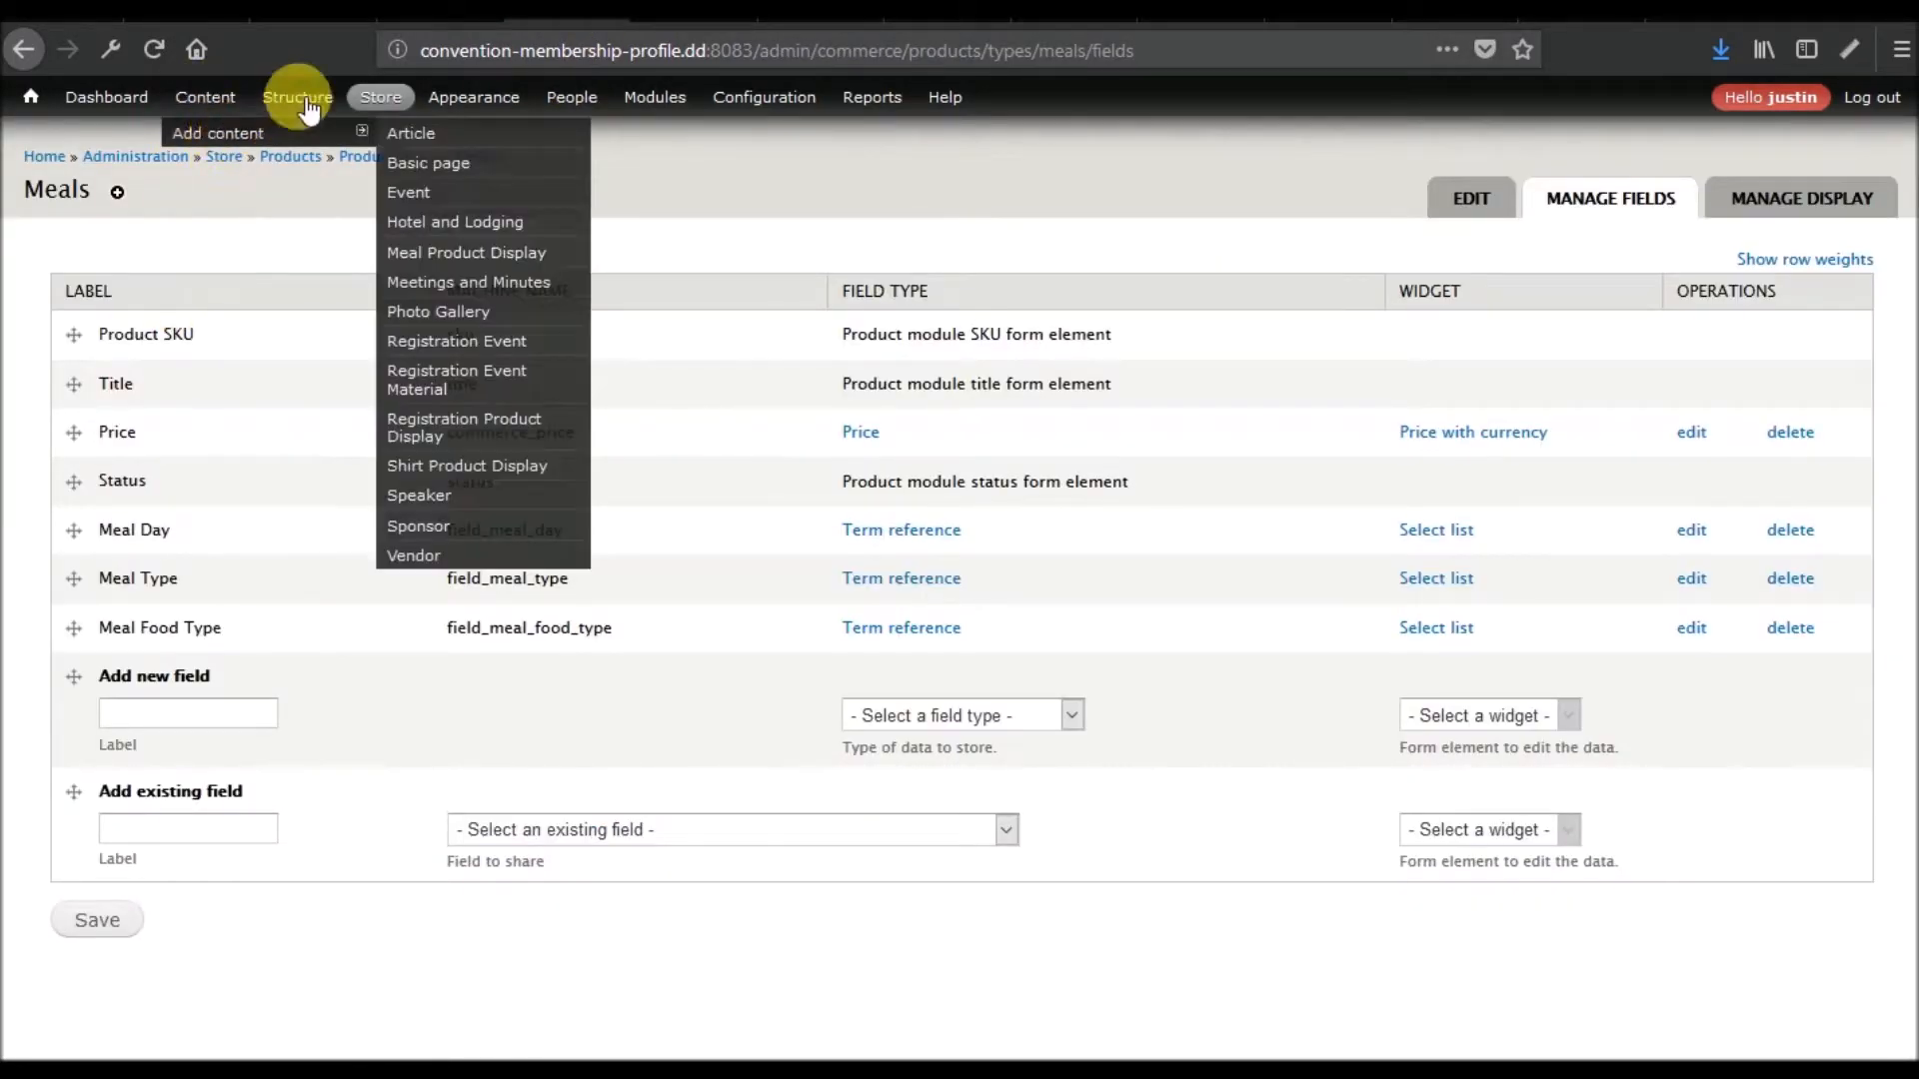
# Add and save a new term named "Breakfast Meal" in the Meal Food Type taxonomy vocabulary
pyautogui.moveTo(297, 97)
pyautogui.moveTo(320, 404)
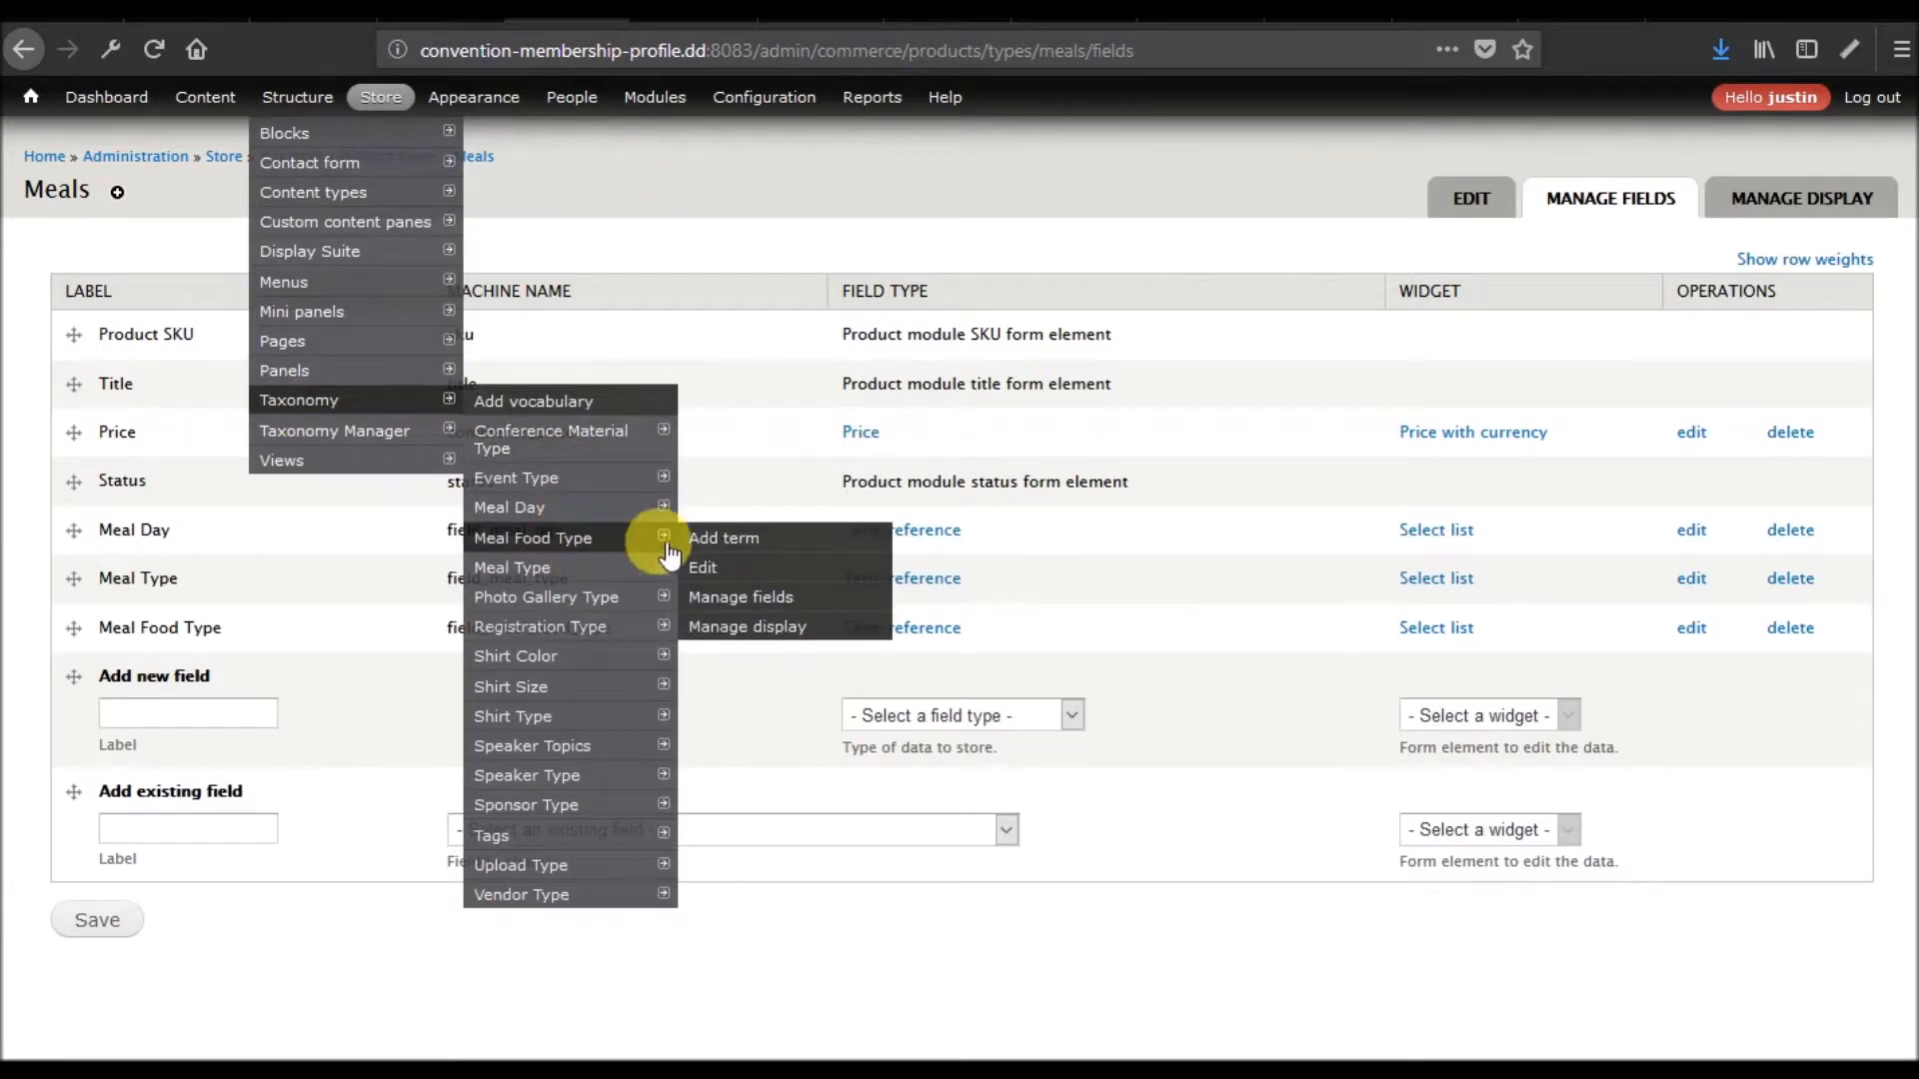
pyautogui.click(737, 544)
pyautogui.click(400, 303)
pyautogui.write('Breakfast Meal')
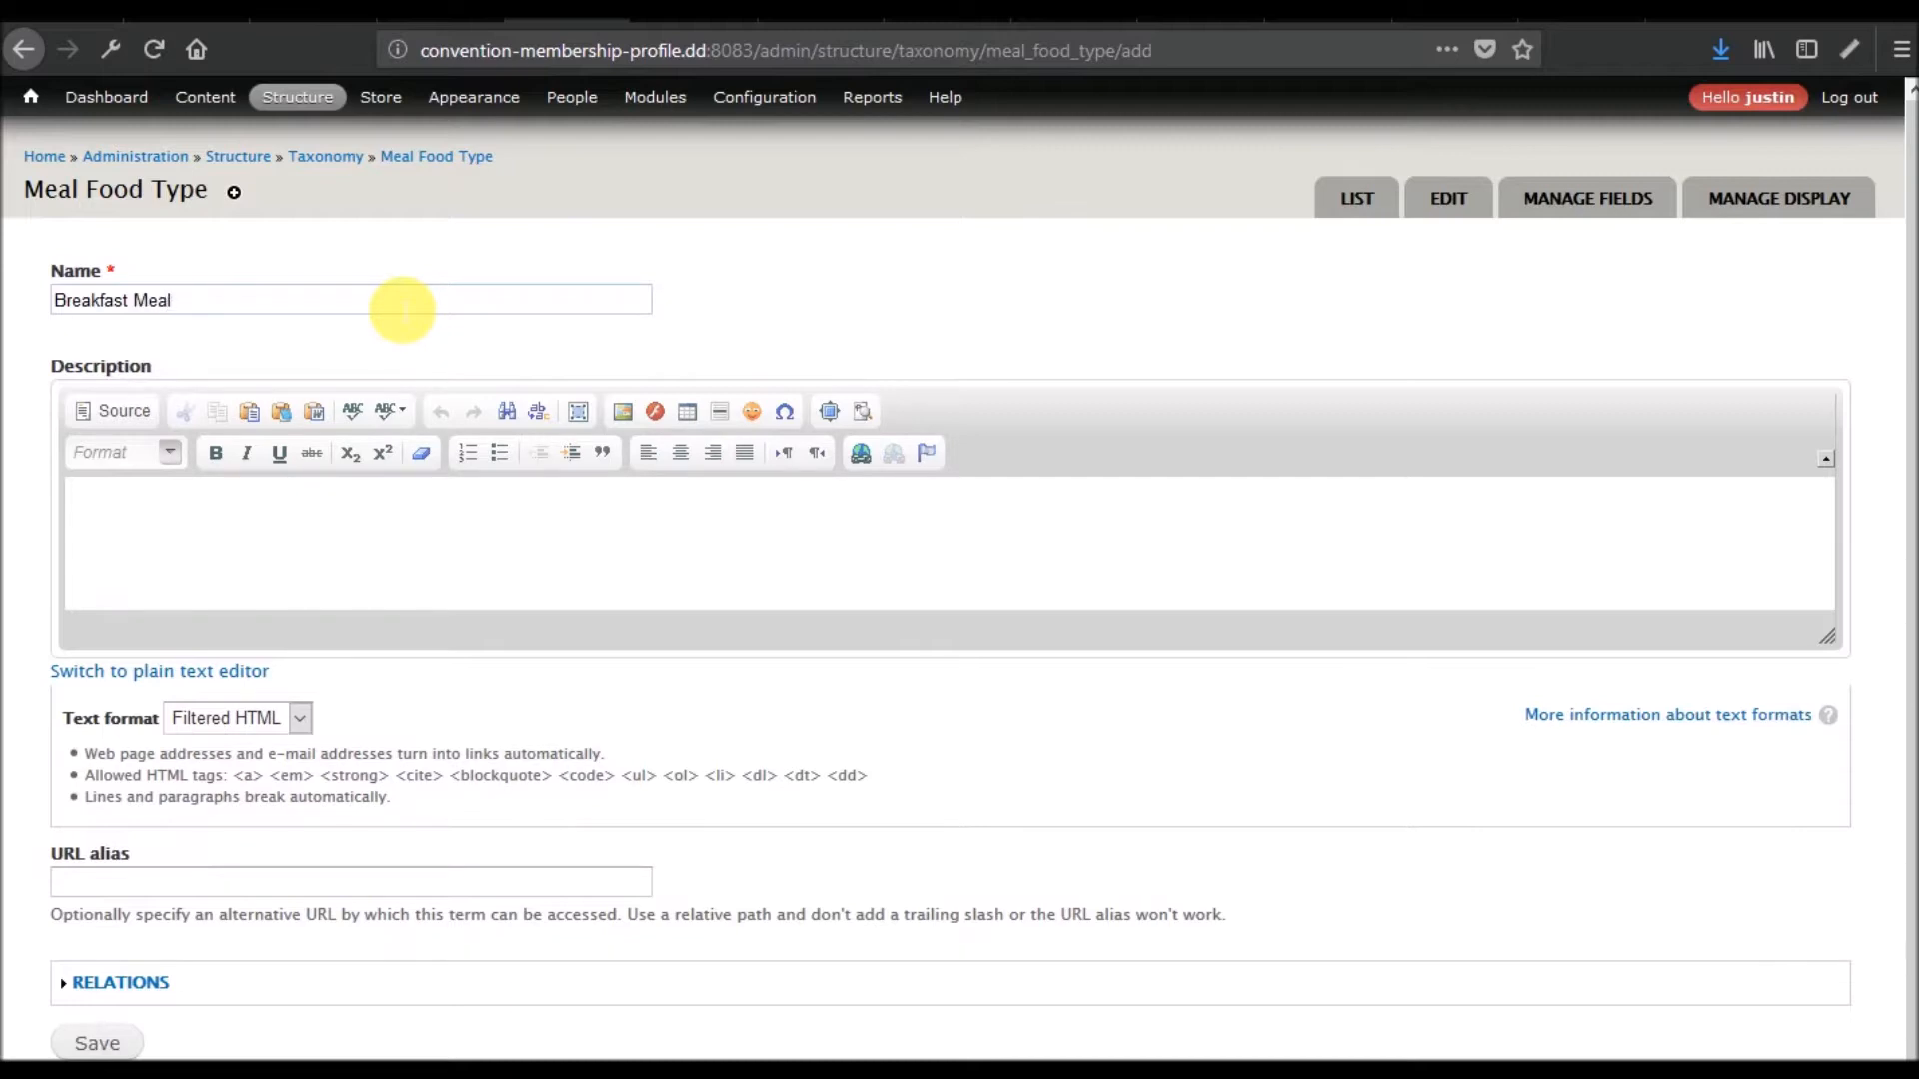
pyautogui.scroll(-1, 390, 700)
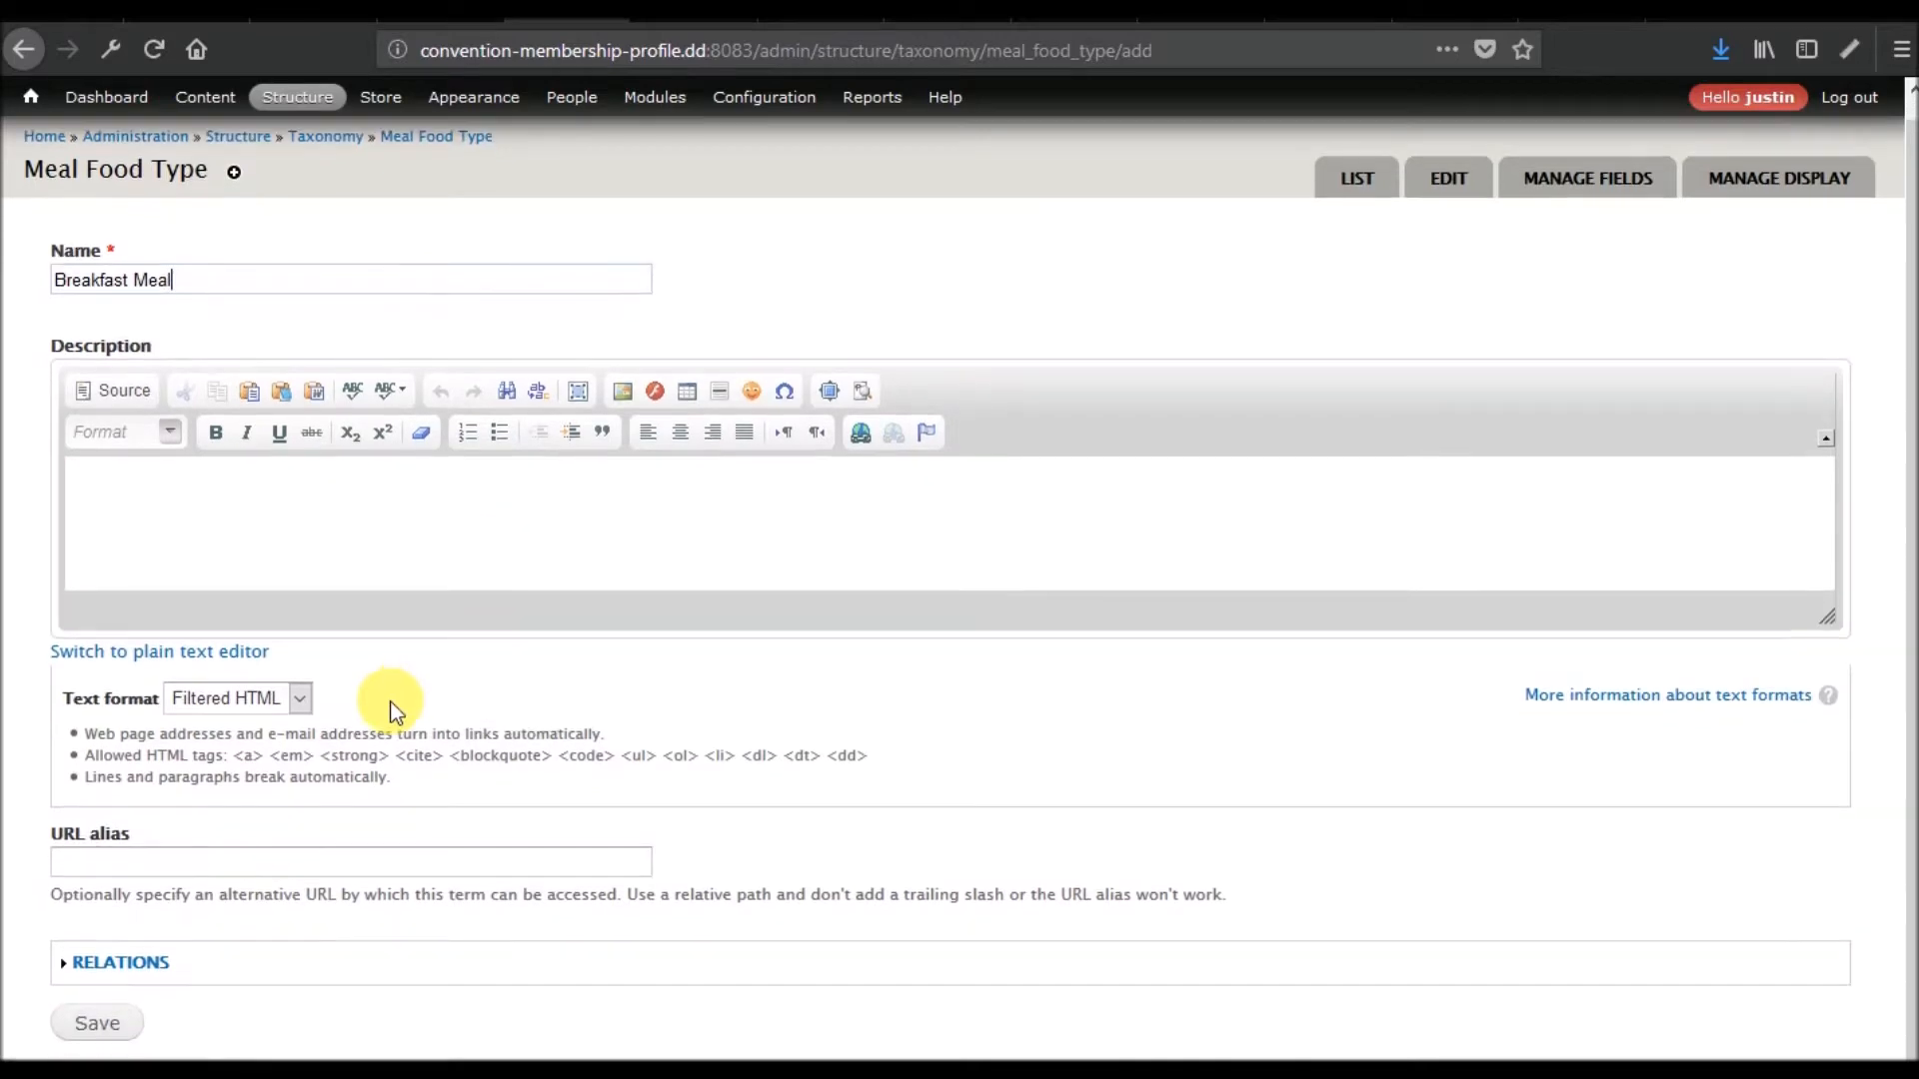
pyautogui.click(100, 1024)
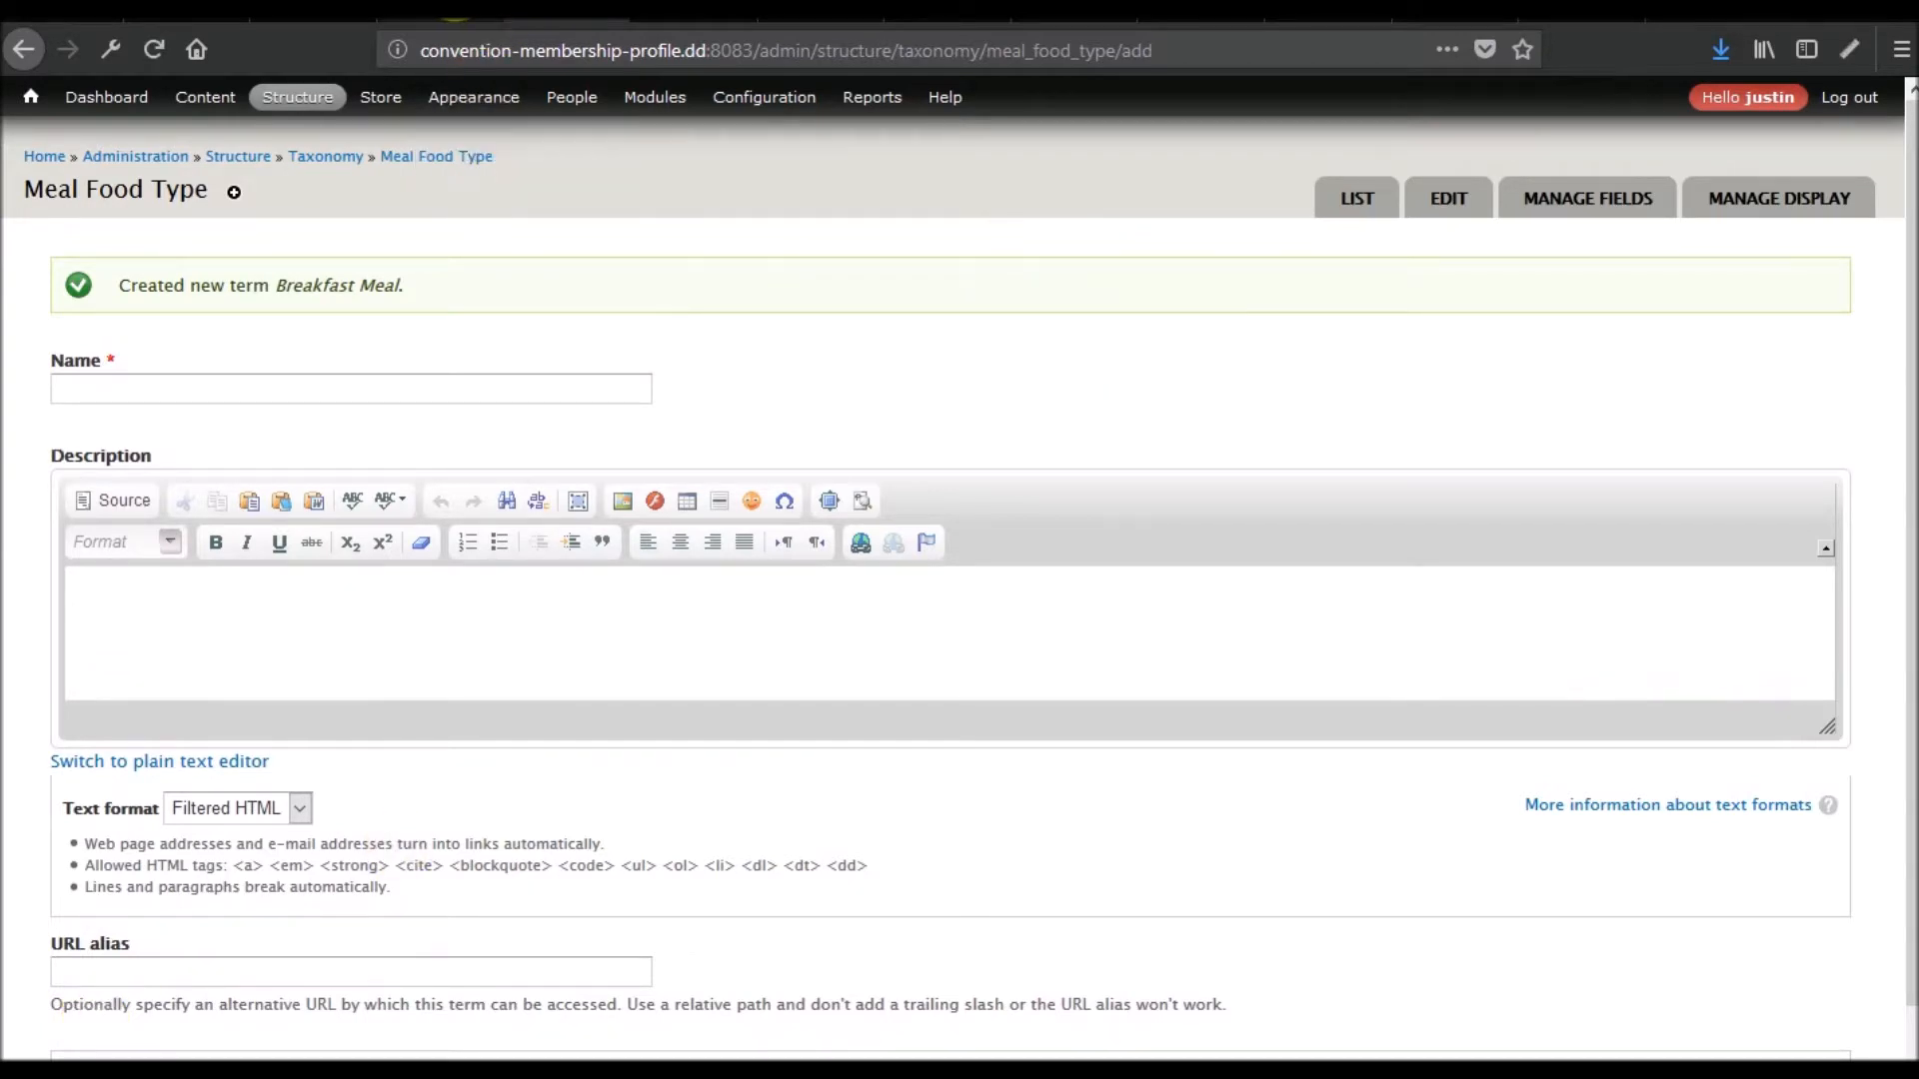
# Return to the 2018 Perfectly Optimized Annual Conference page and examine its create links and the content listed under All Content
pyautogui.click(454, 10)
pyautogui.scroll(-10, 883, 512)
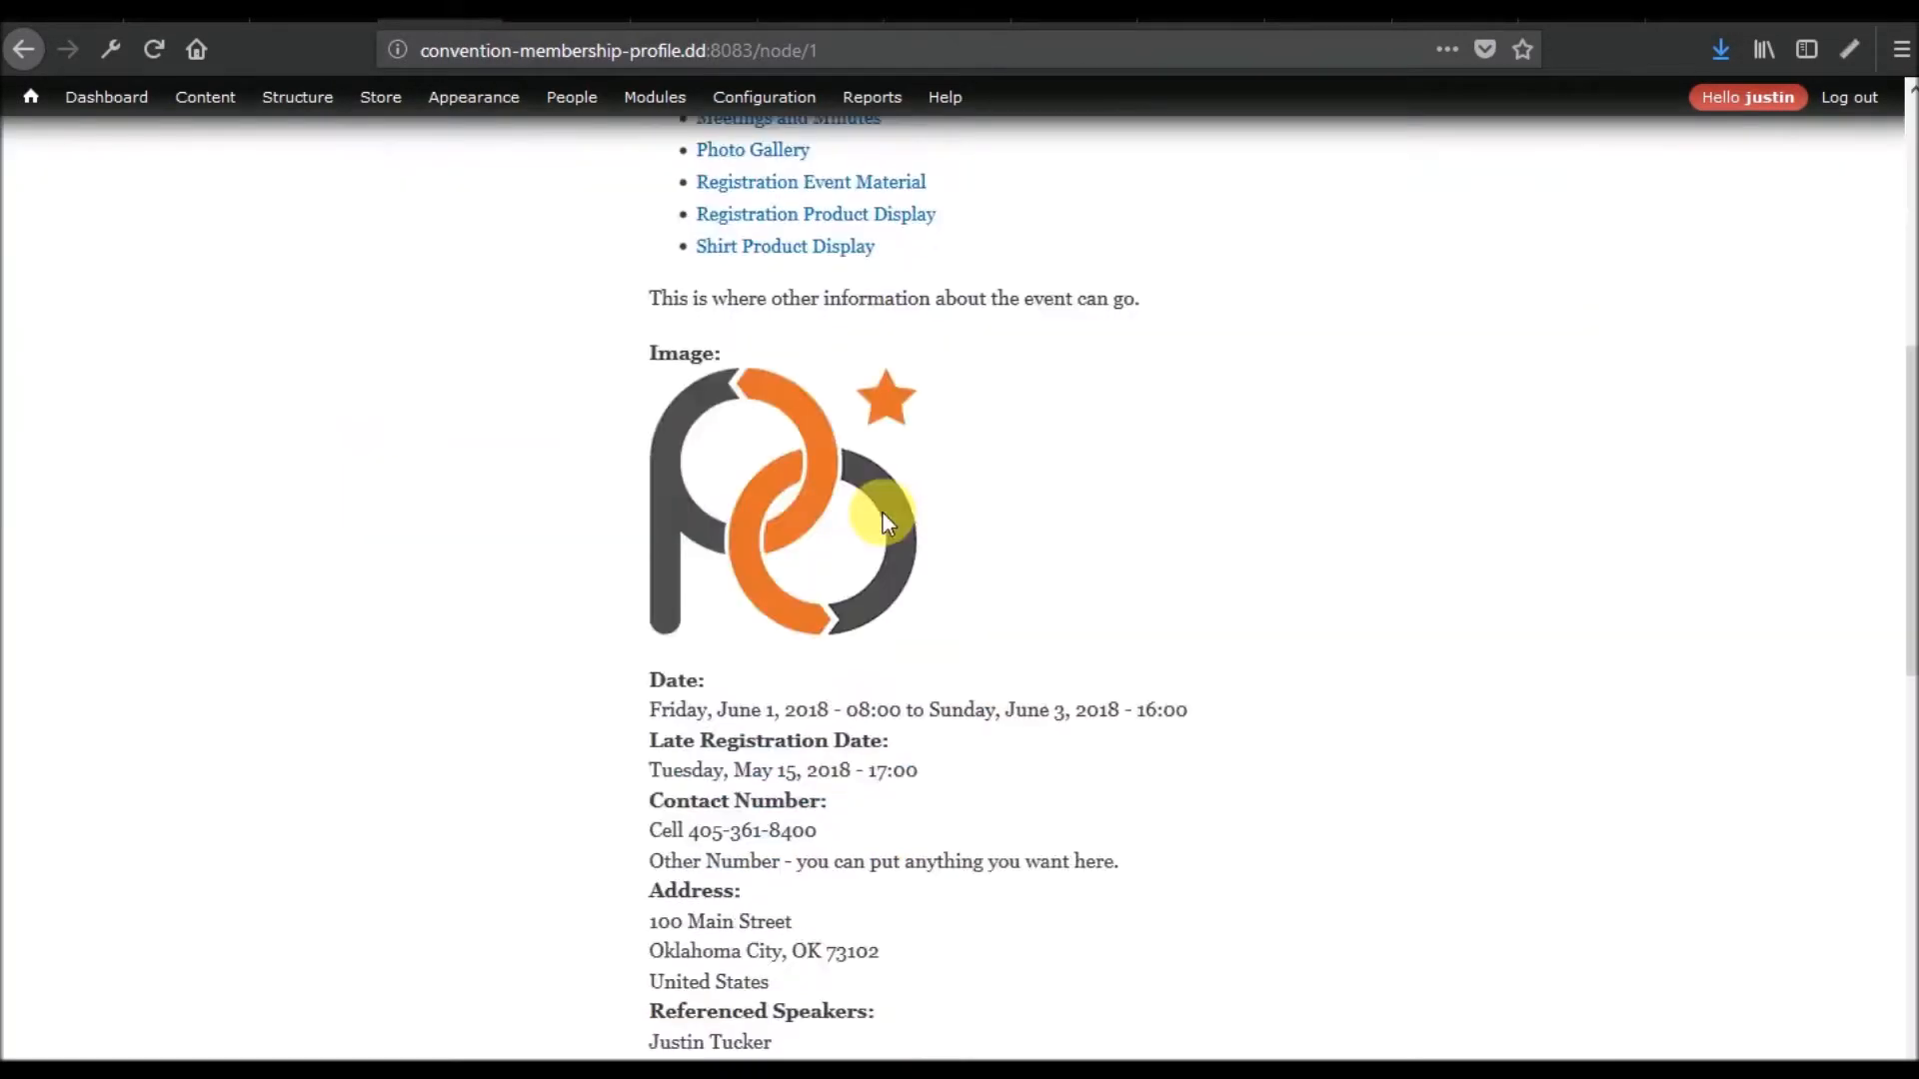
pyautogui.scroll(6, 884, 512)
pyautogui.scroll(-8, 883, 513)
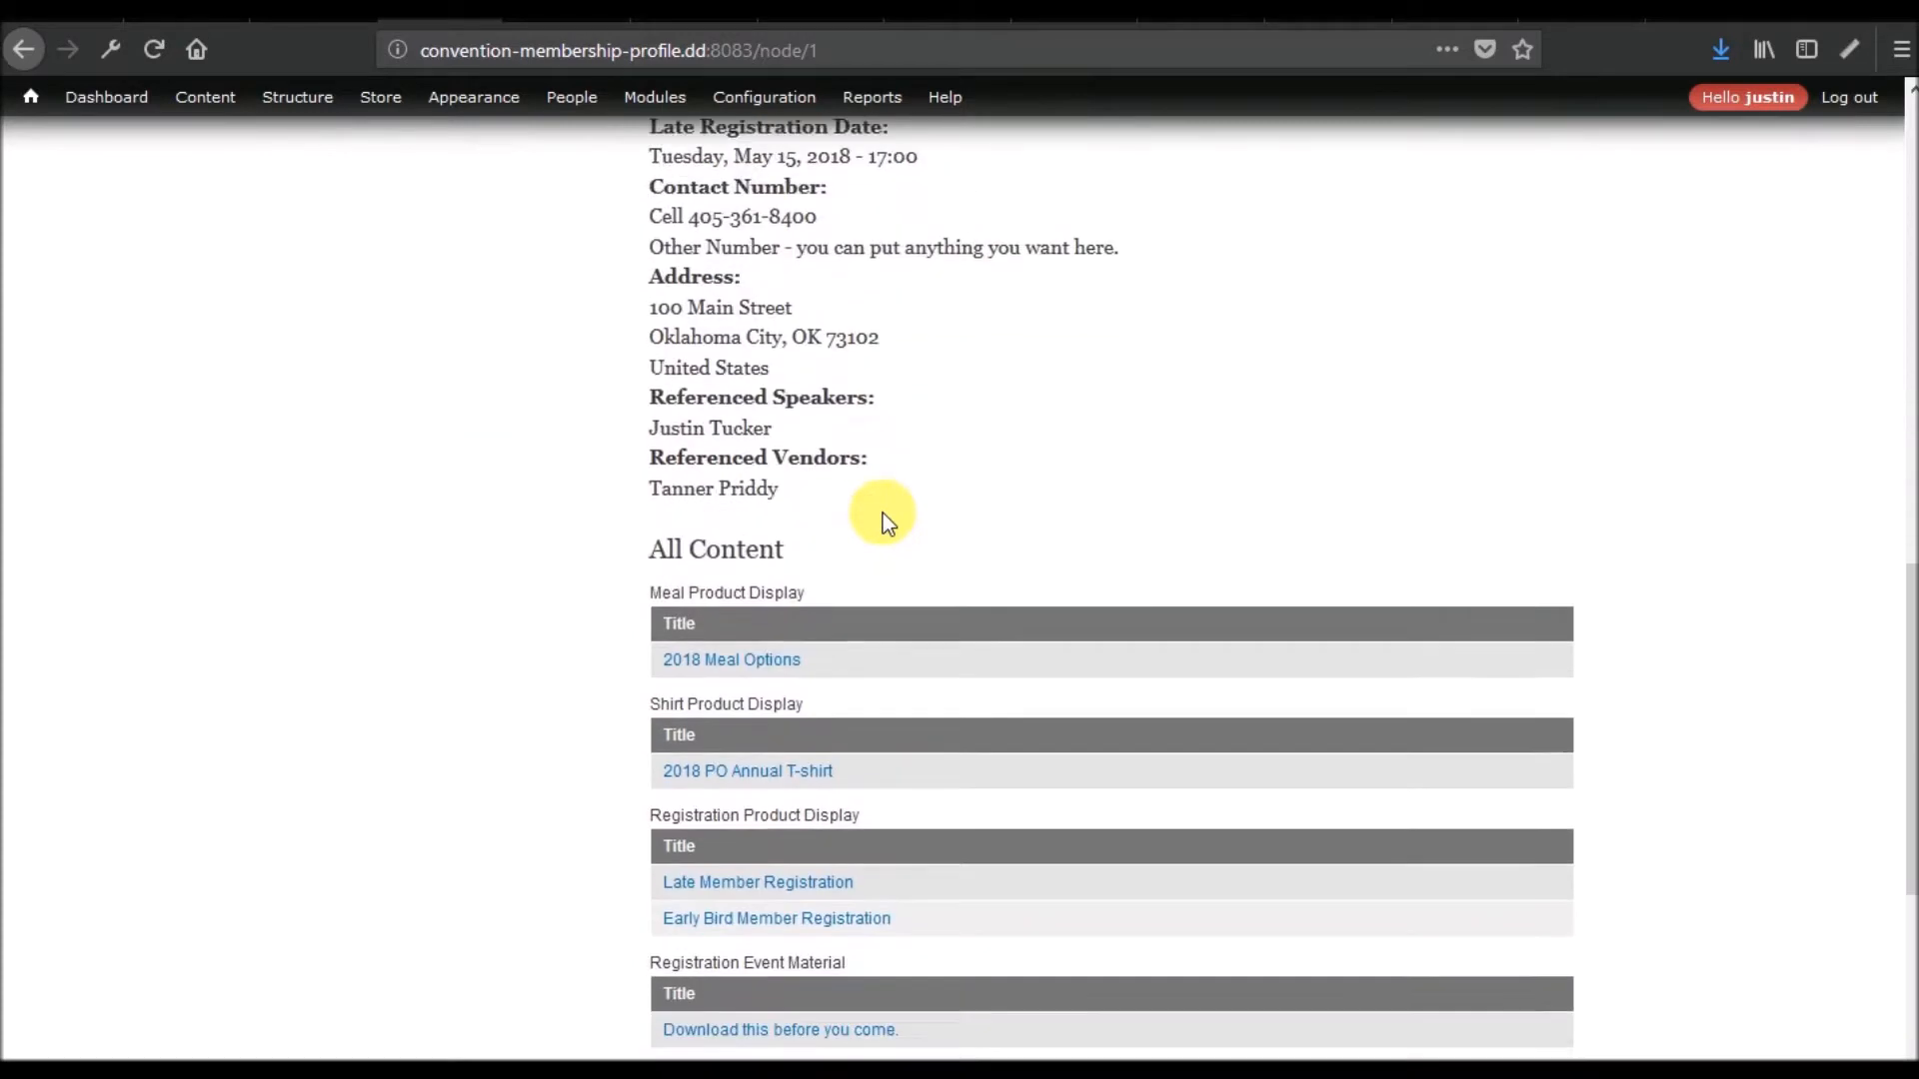
pyautogui.scroll(-3, 844, 531)
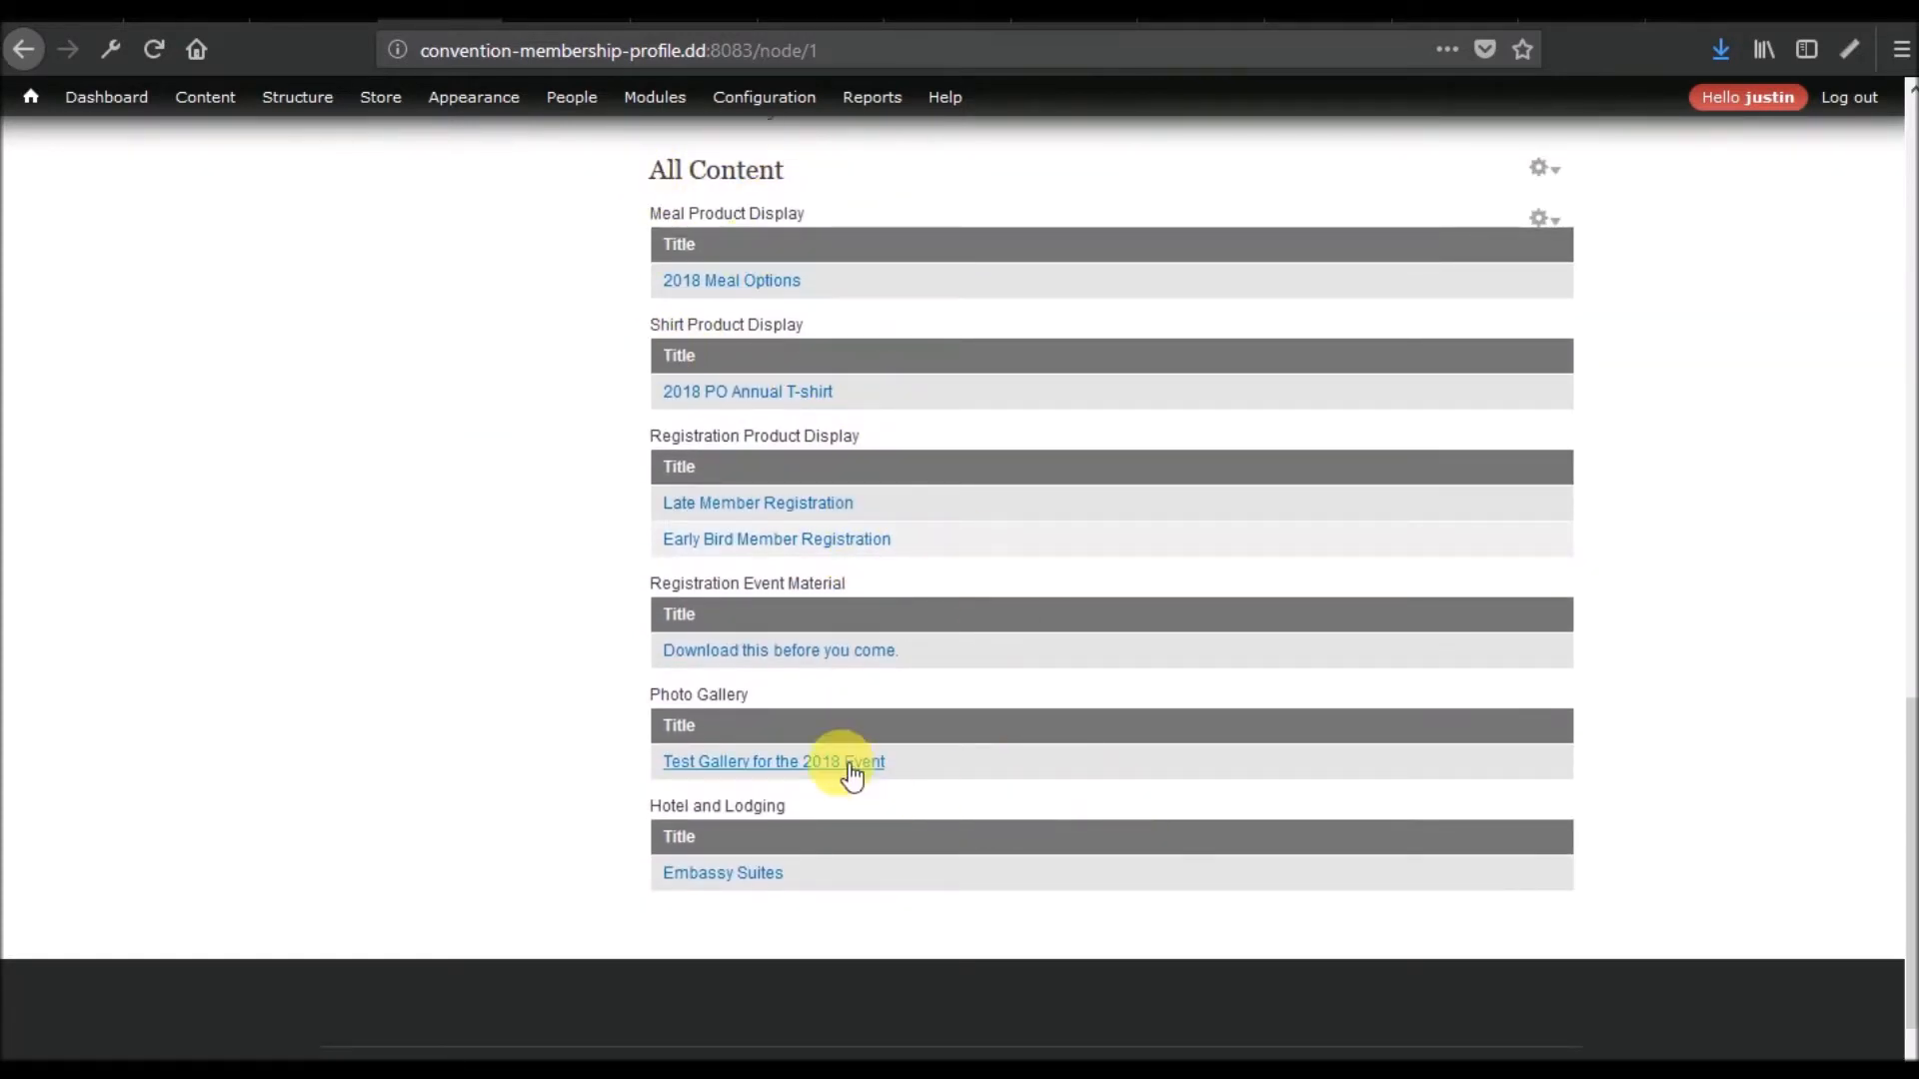
pyautogui.scroll(10, 842, 764)
pyautogui.scroll(3, 841, 764)
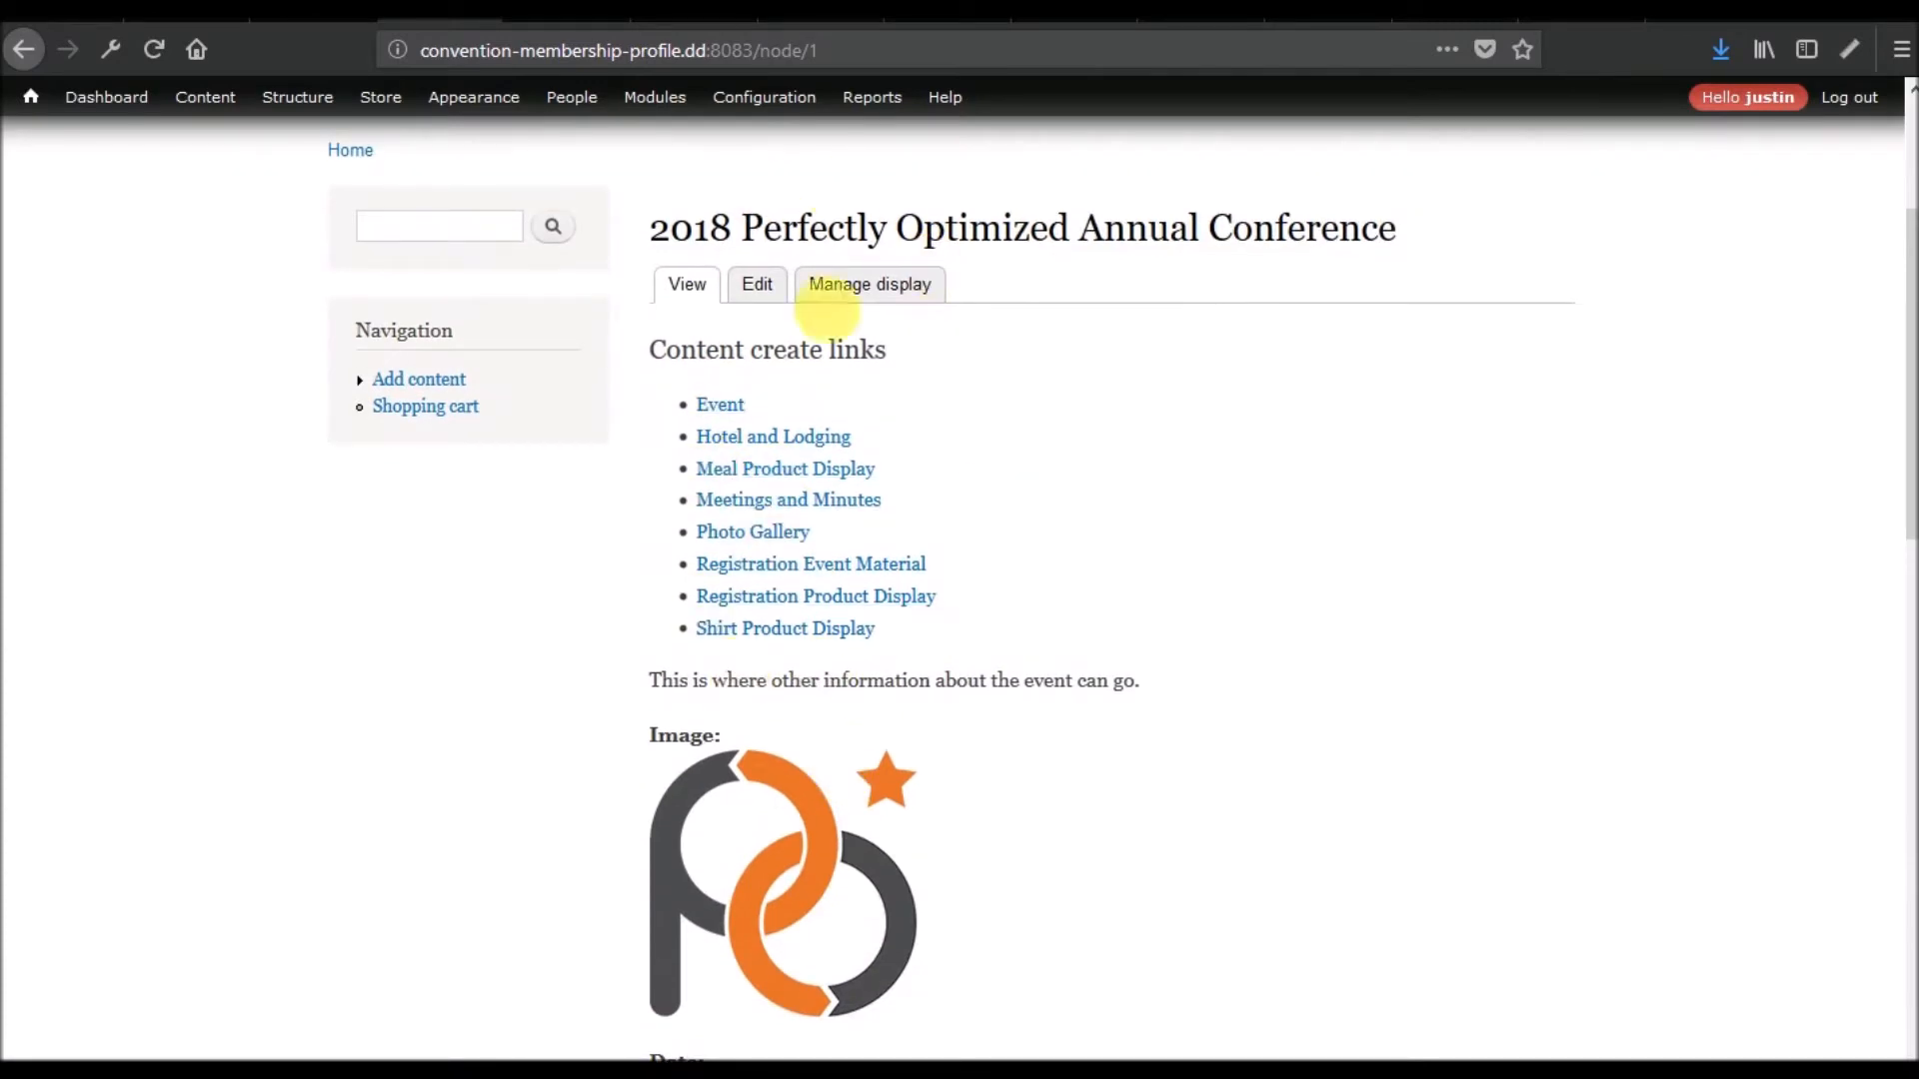
pyautogui.scroll(-10, 999, 562)
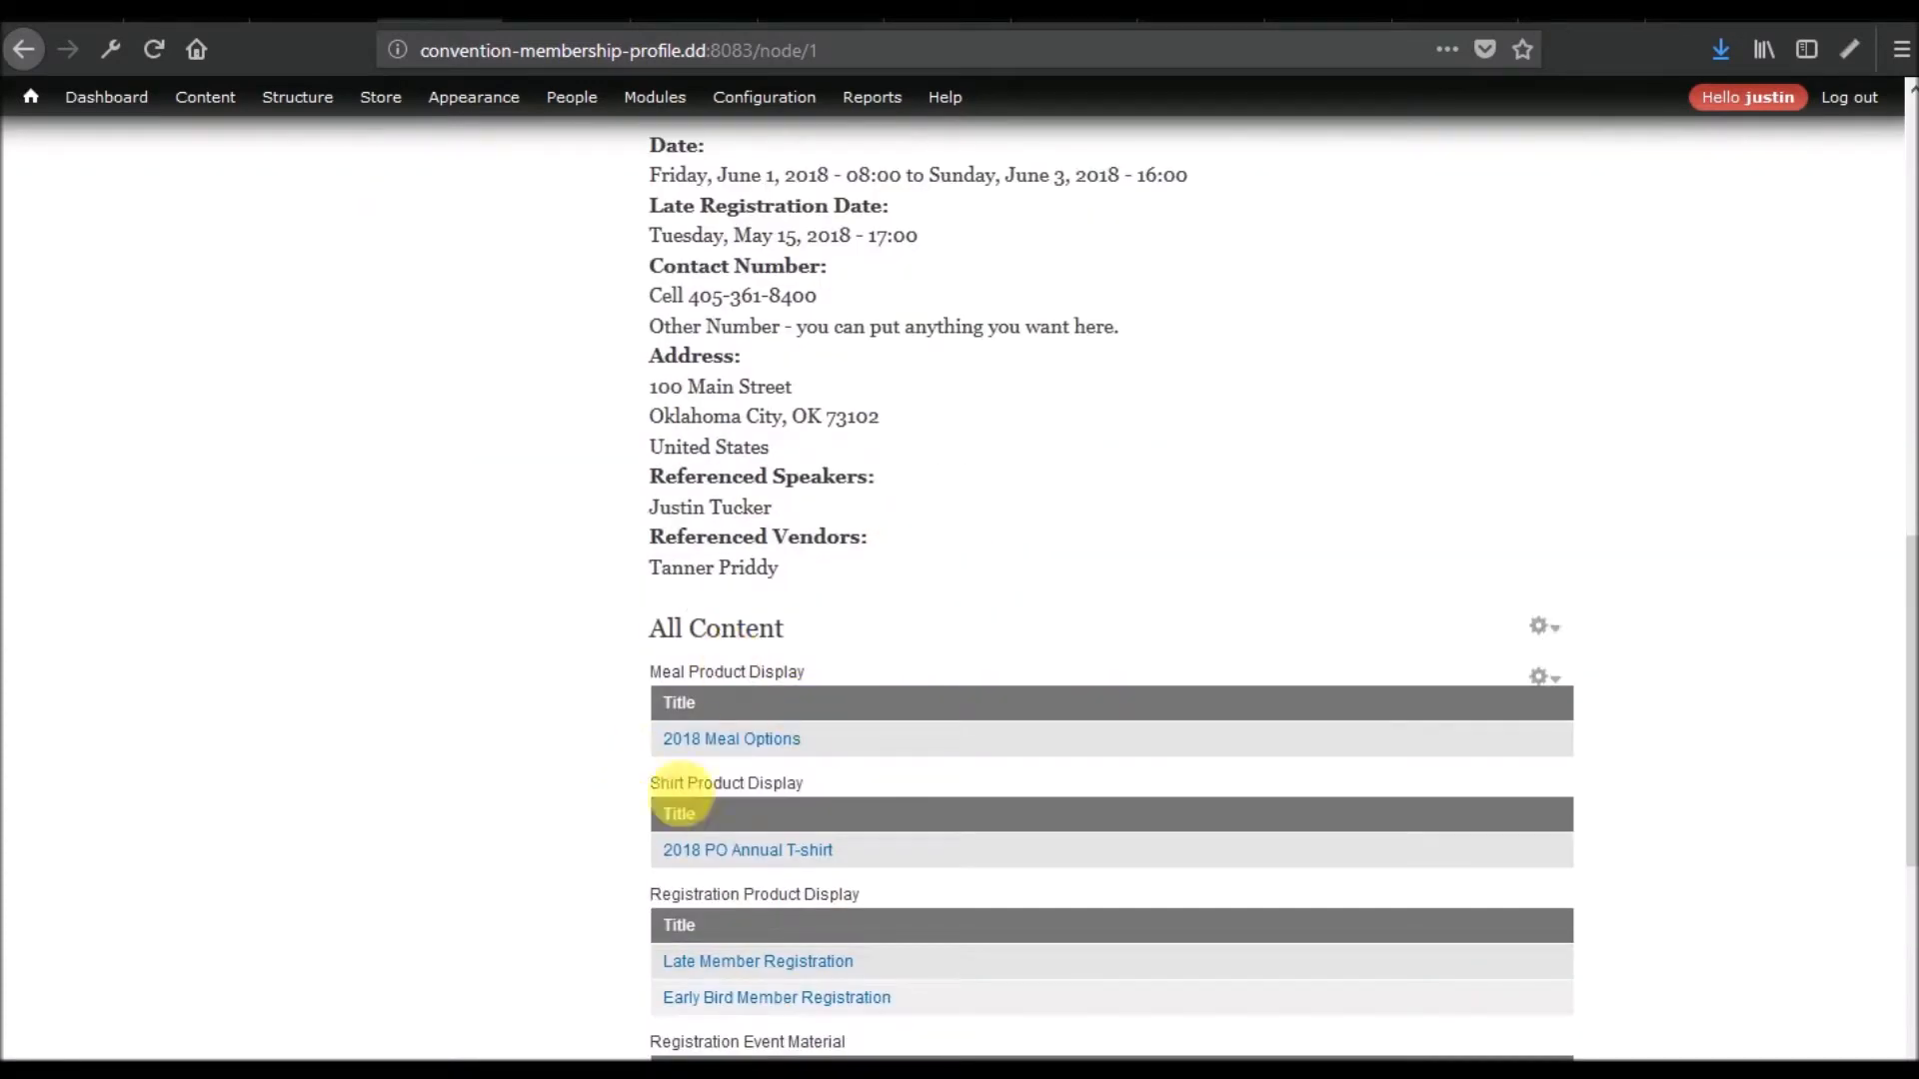
pyautogui.scroll(-4, 699, 779)
pyautogui.scroll(-2, 790, 750)
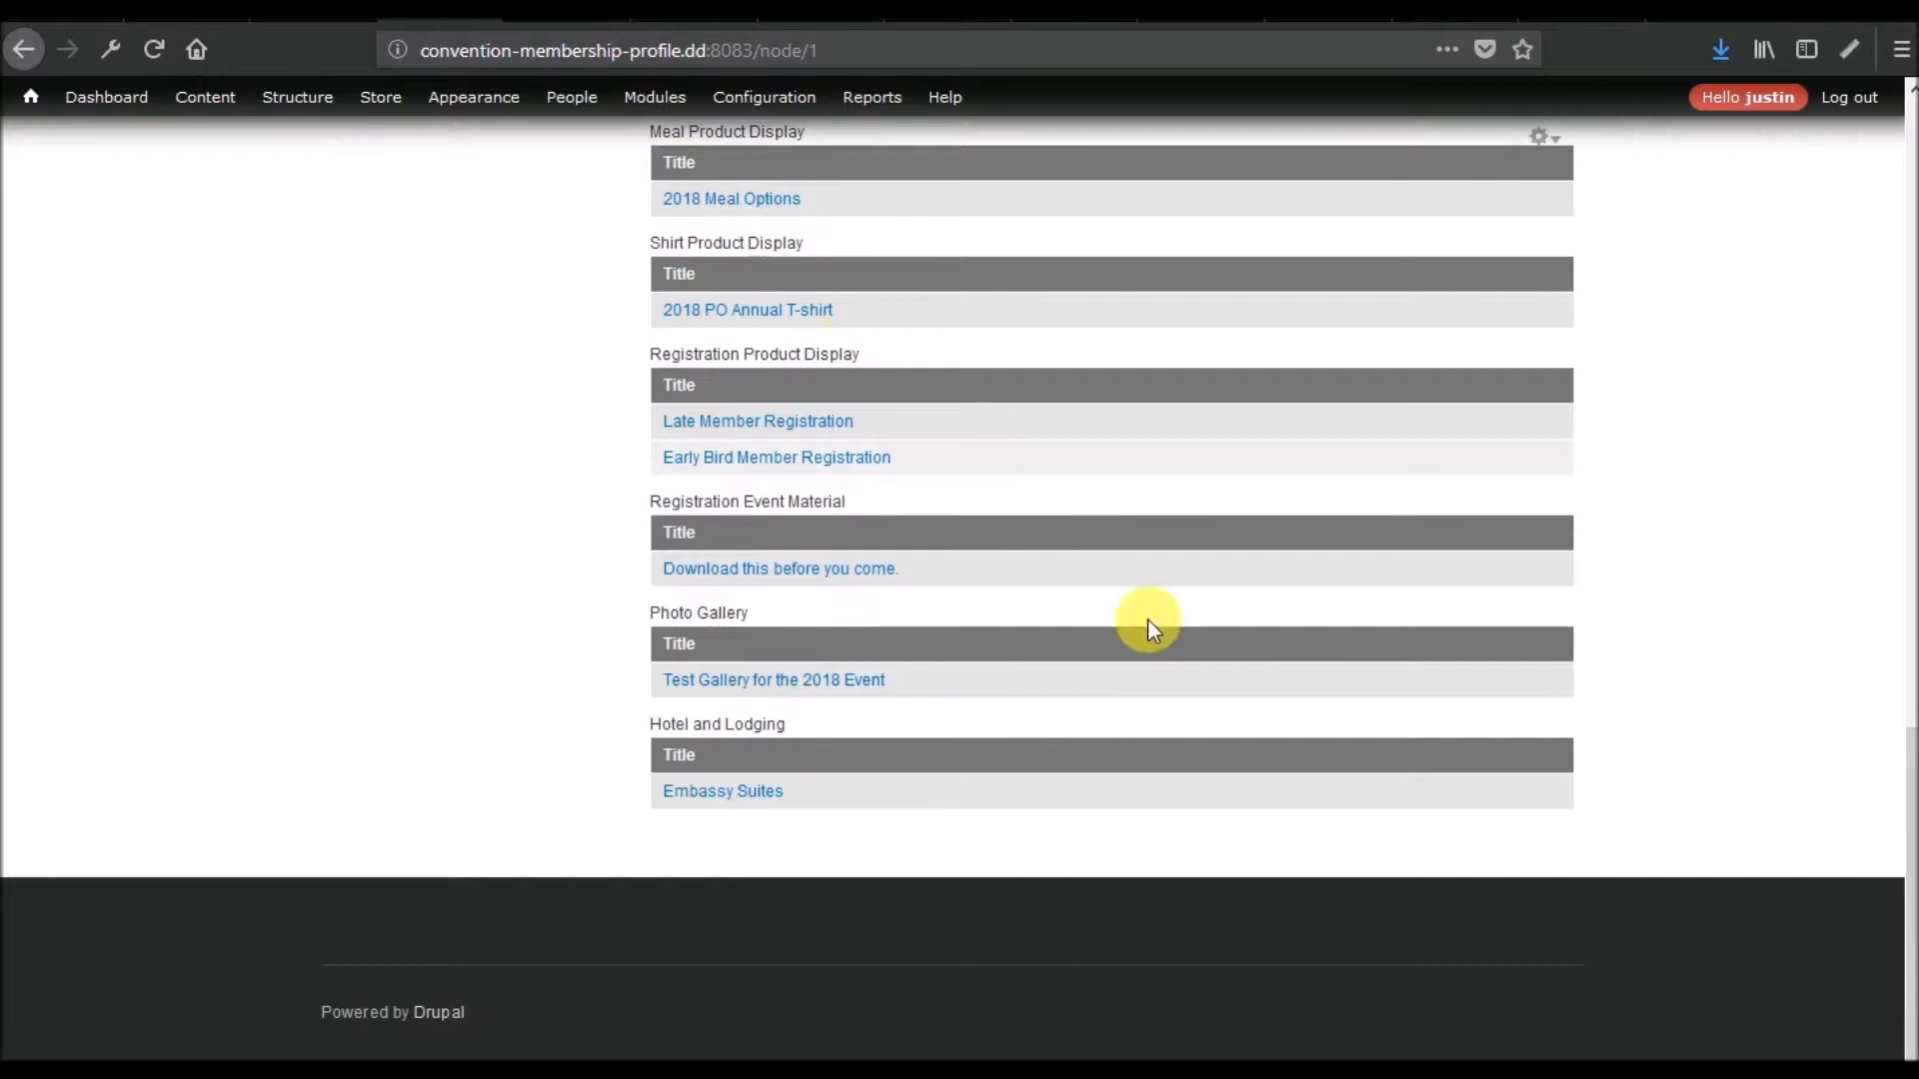
pyautogui.scroll(4, 809, 268)
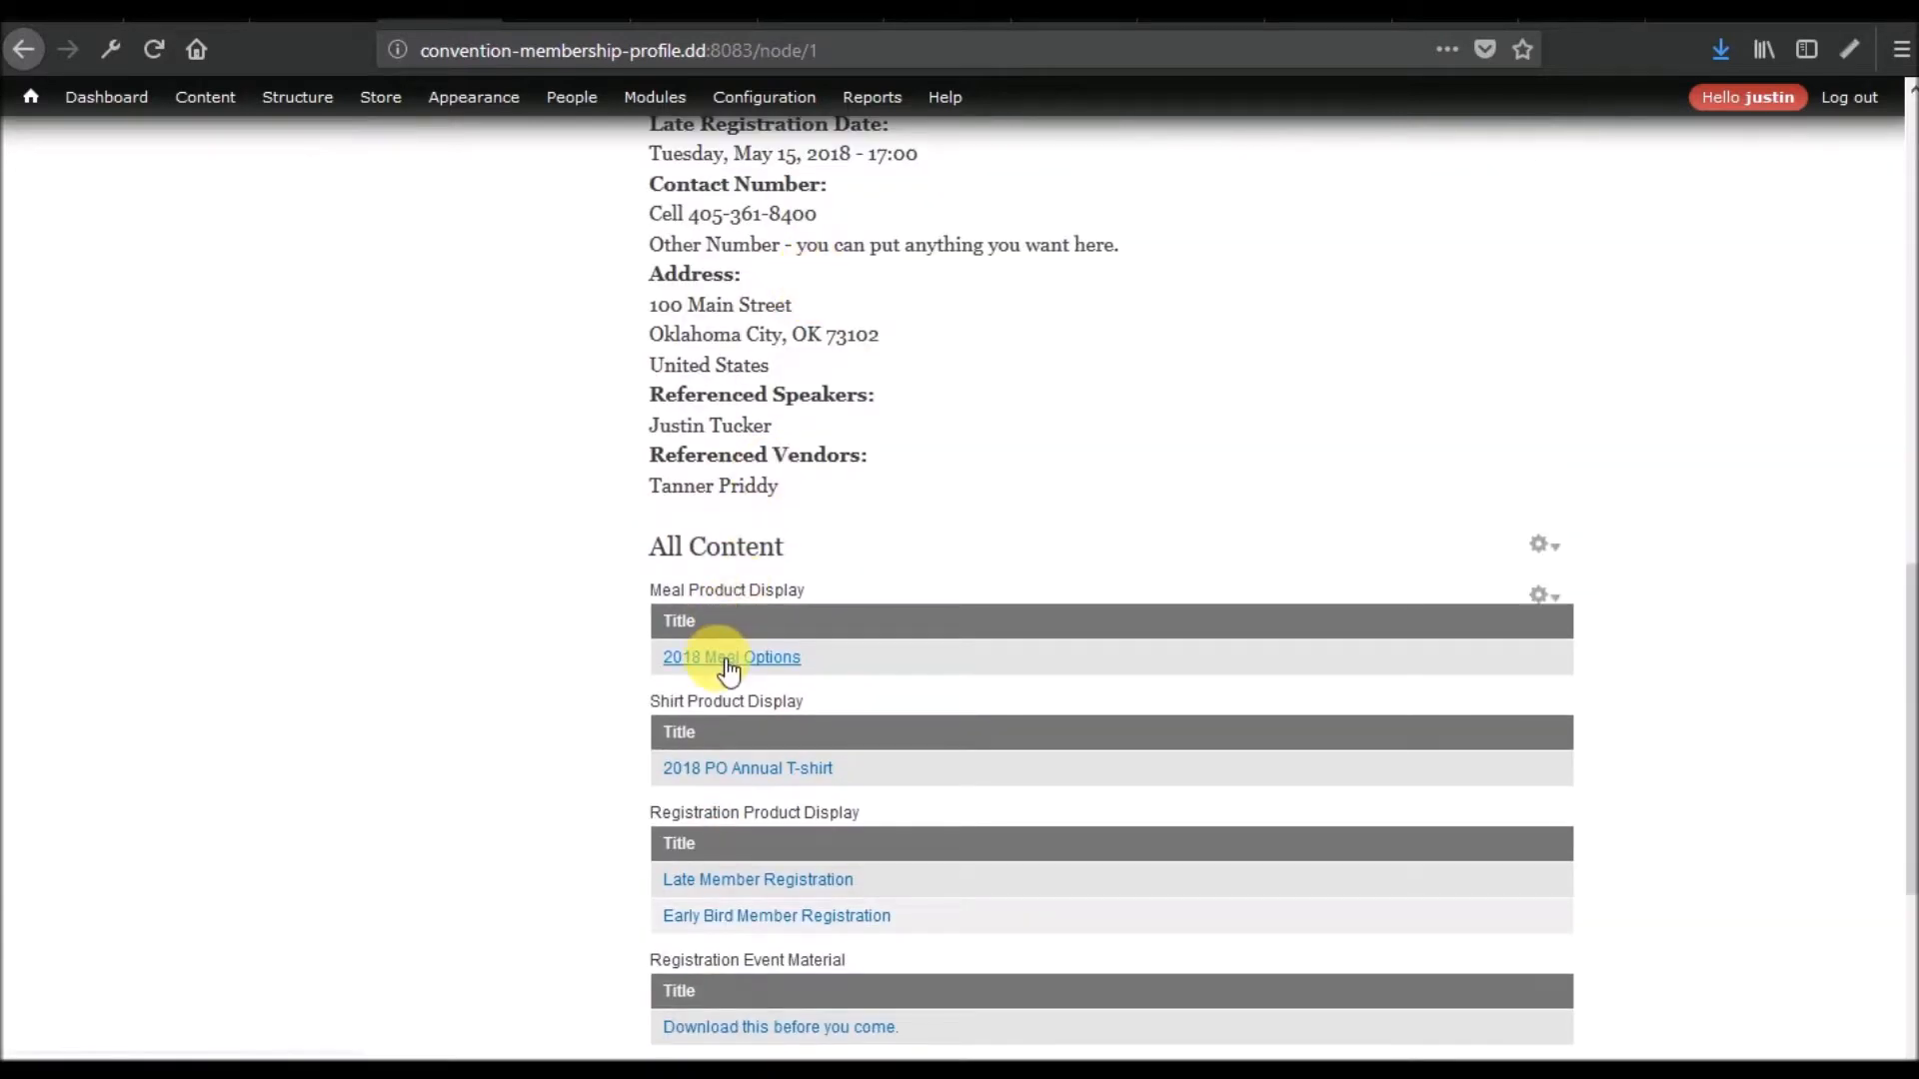
# View the 2018 Meal Options product display and check the choices offered for Meal Day and Meal Type
pyautogui.click(728, 660)
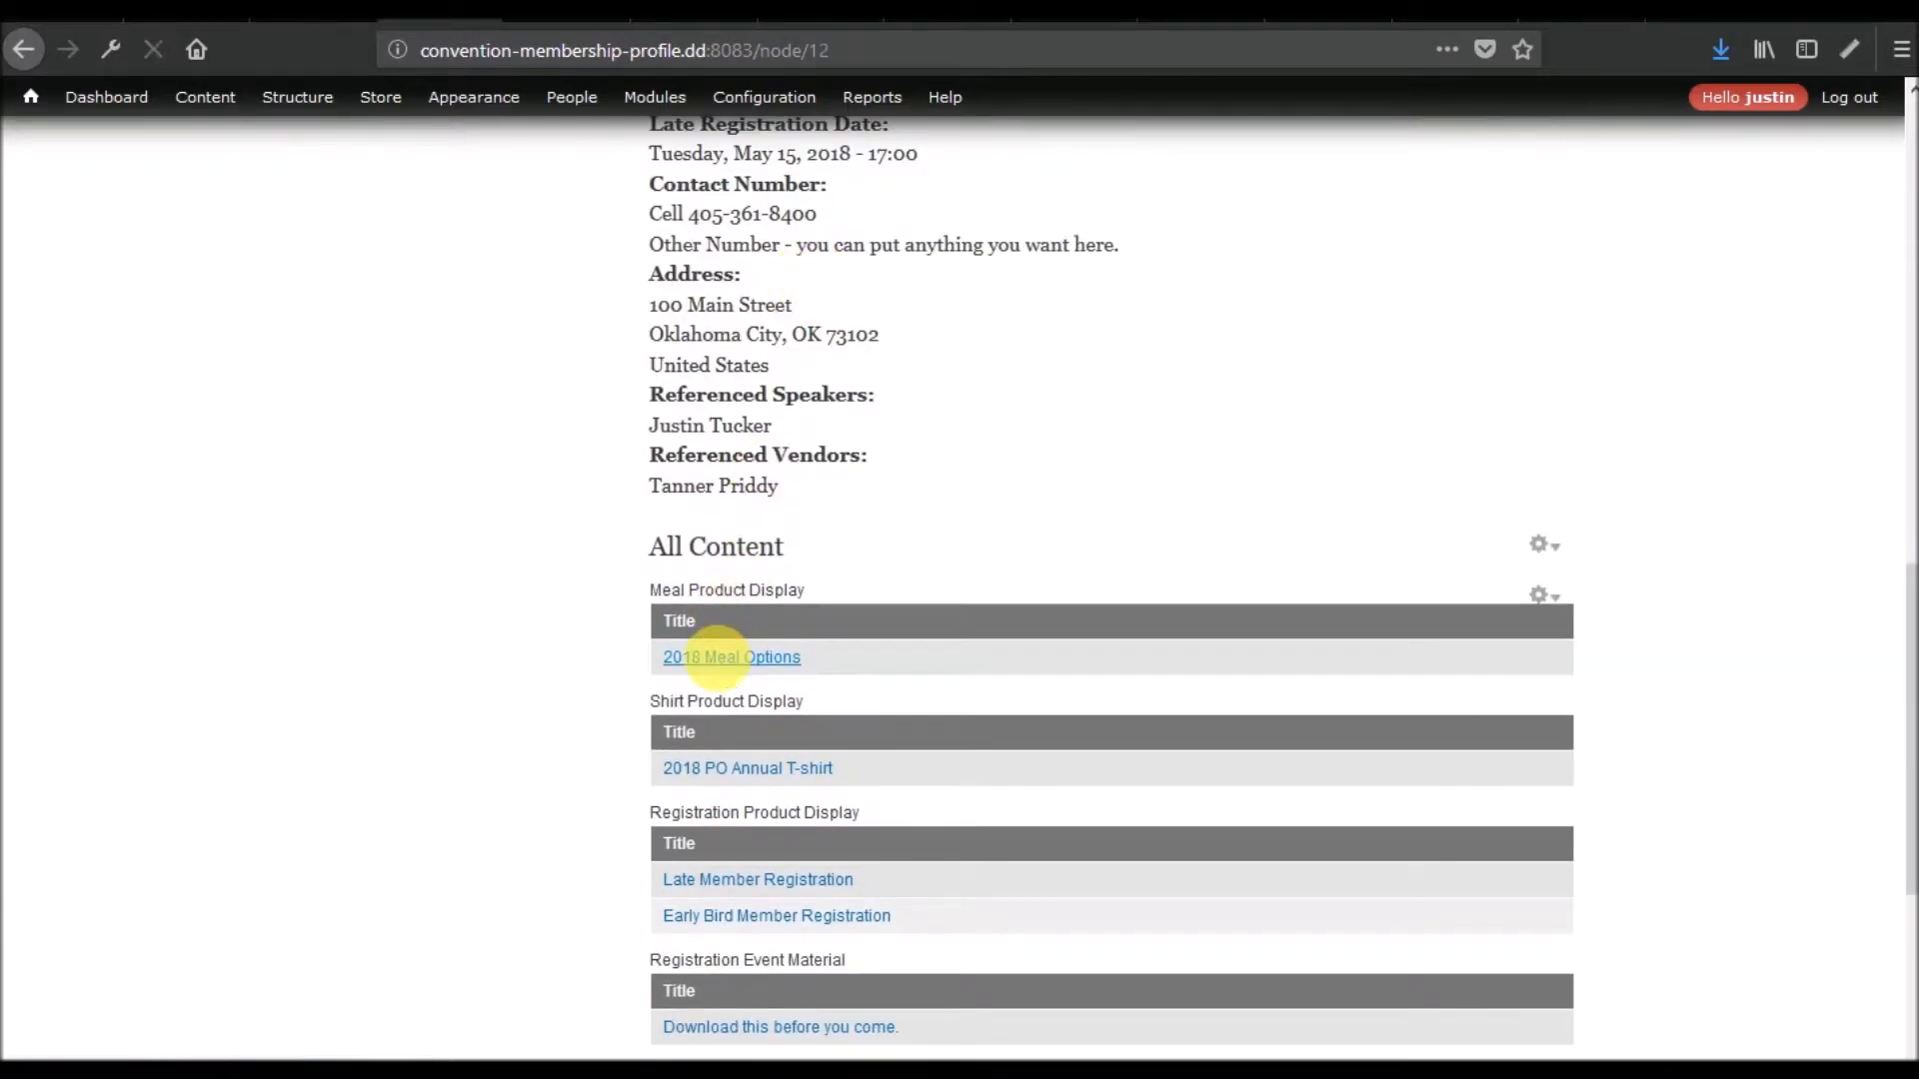
pyautogui.click(699, 698)
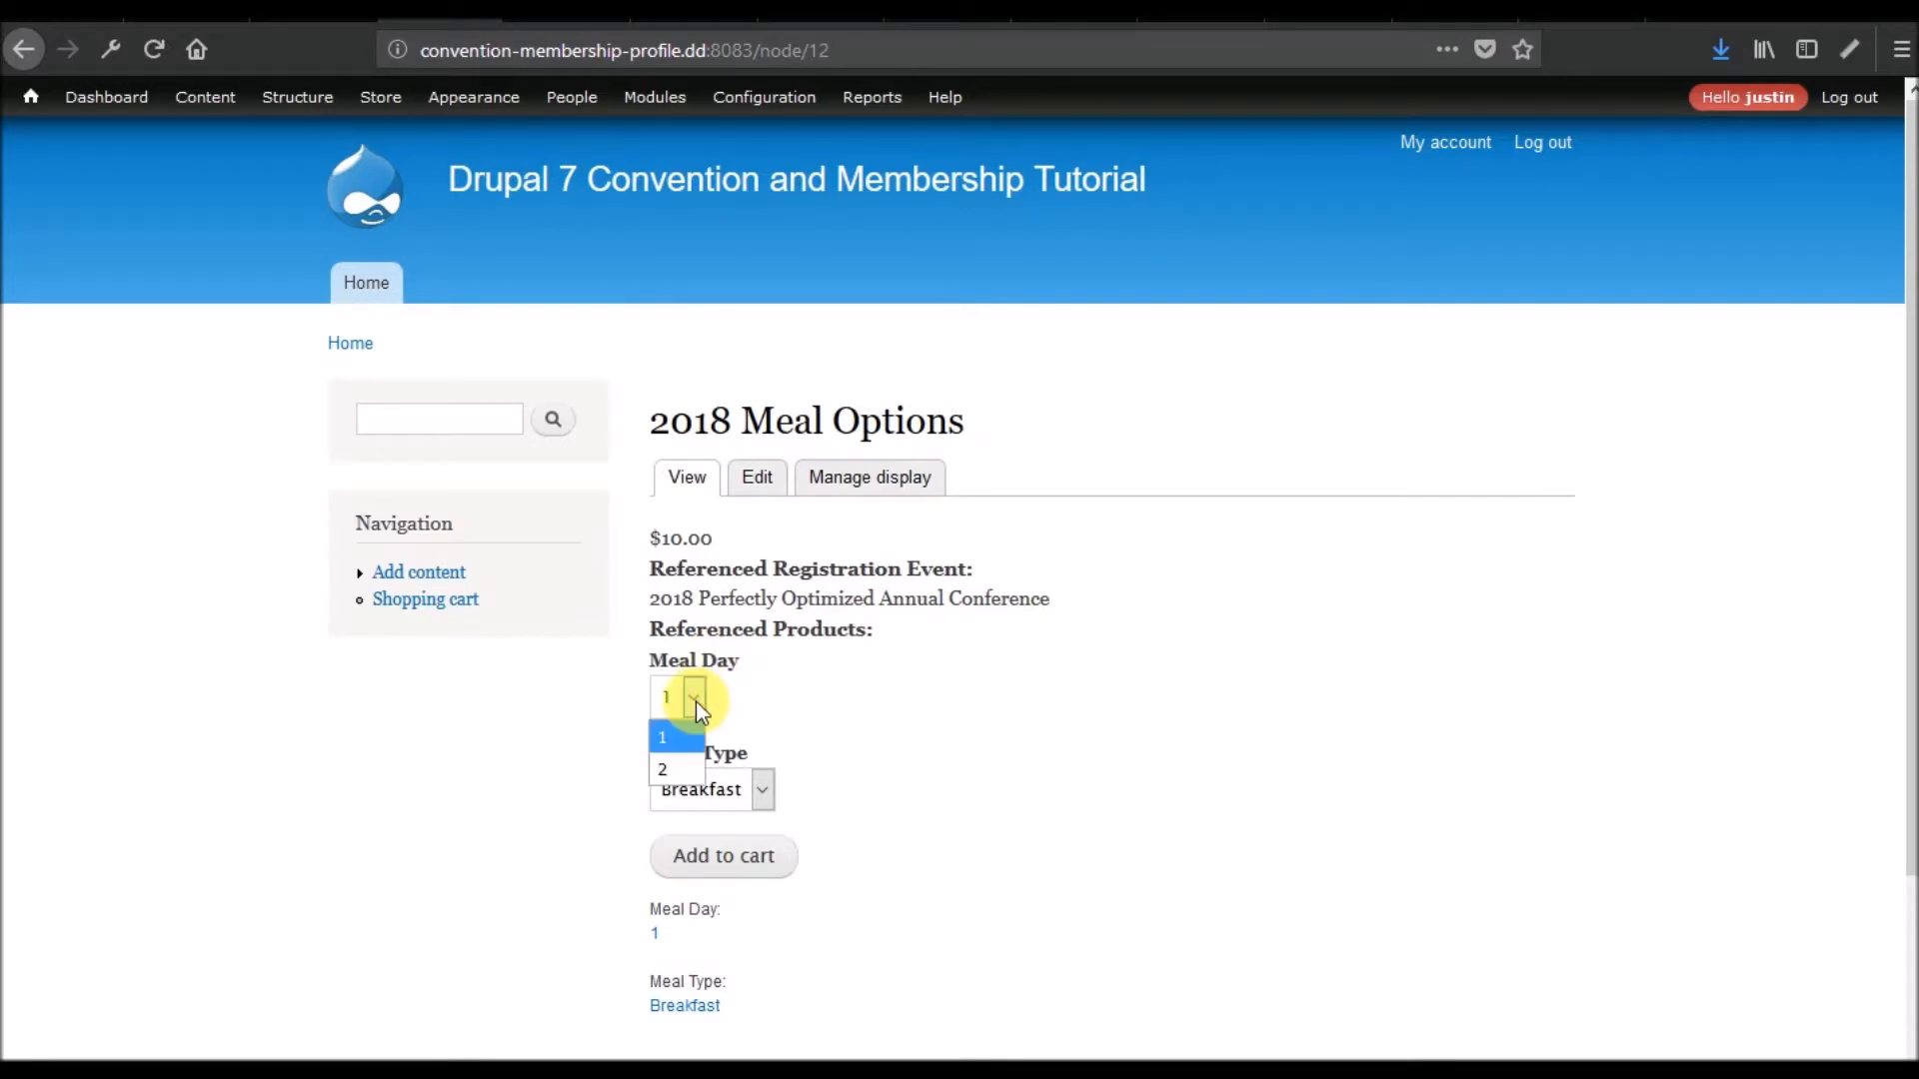
pyautogui.click(695, 701)
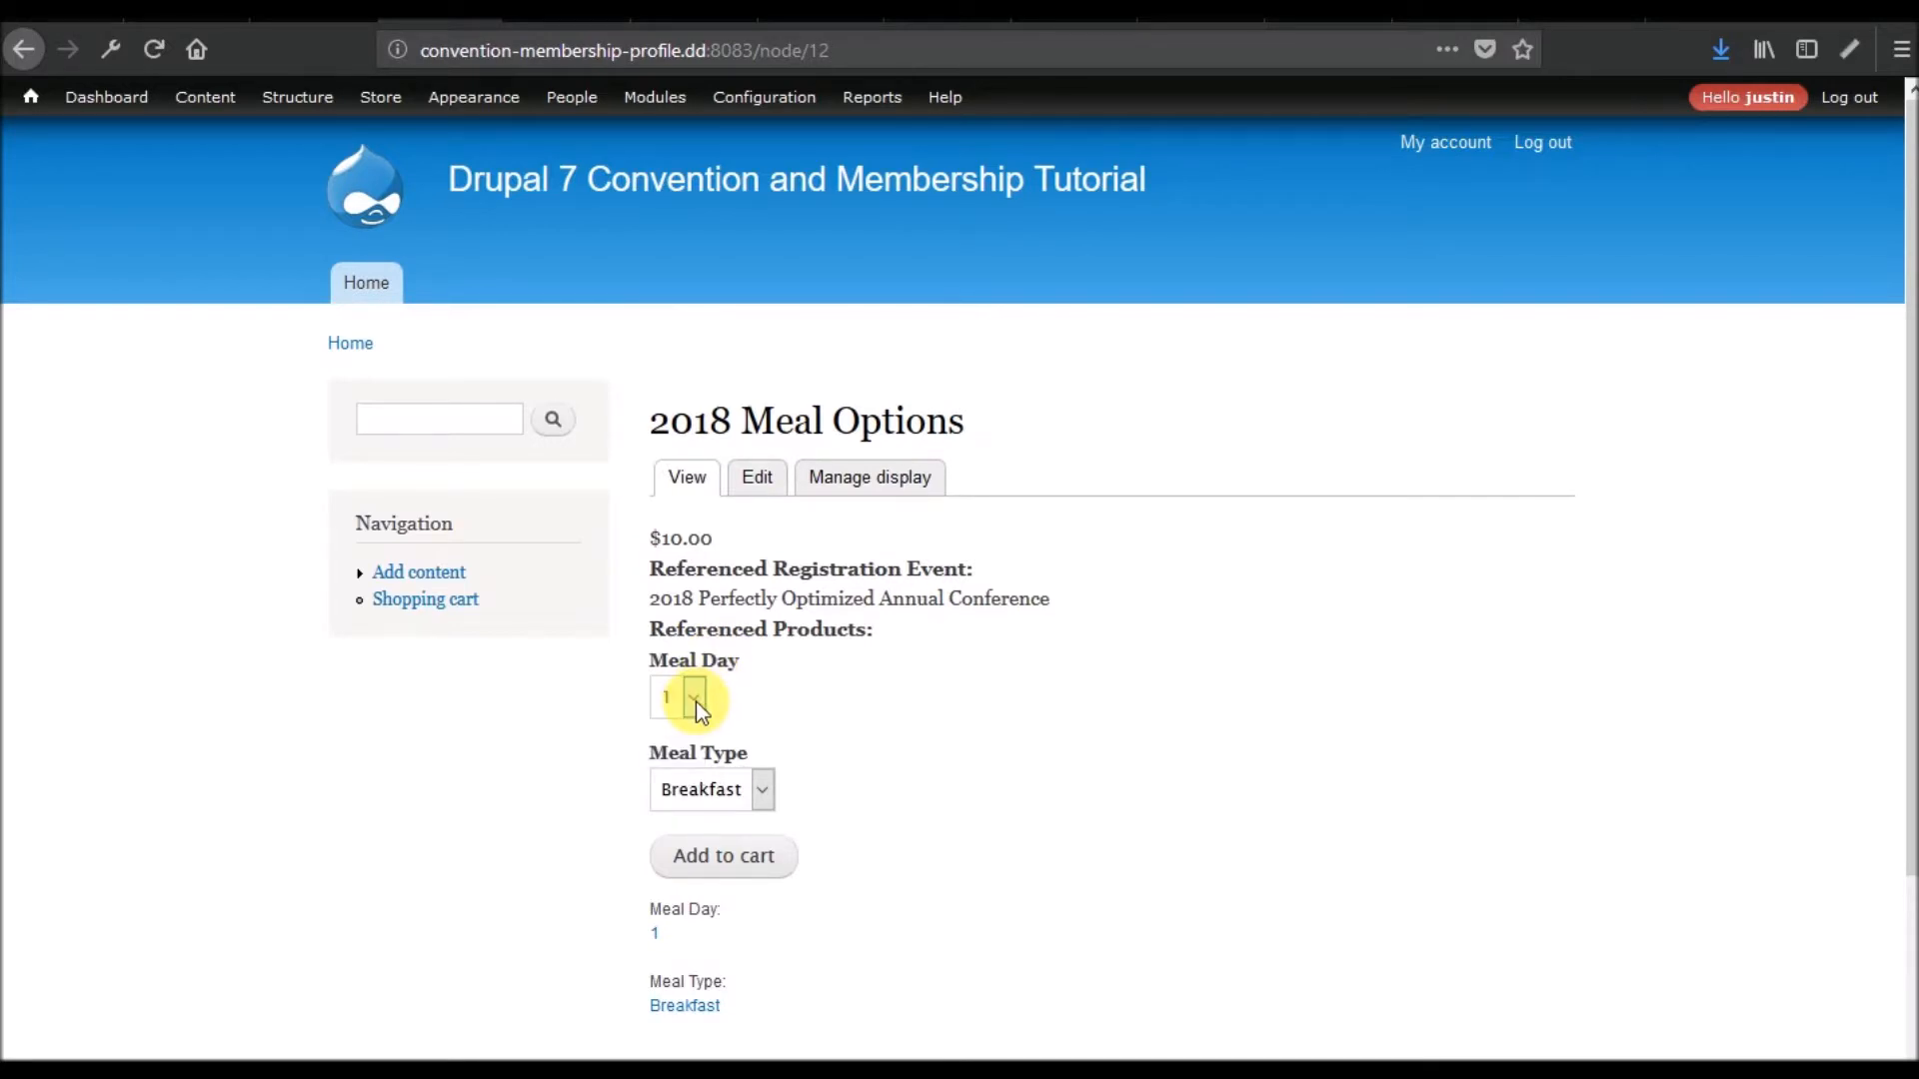
pyautogui.click(768, 791)
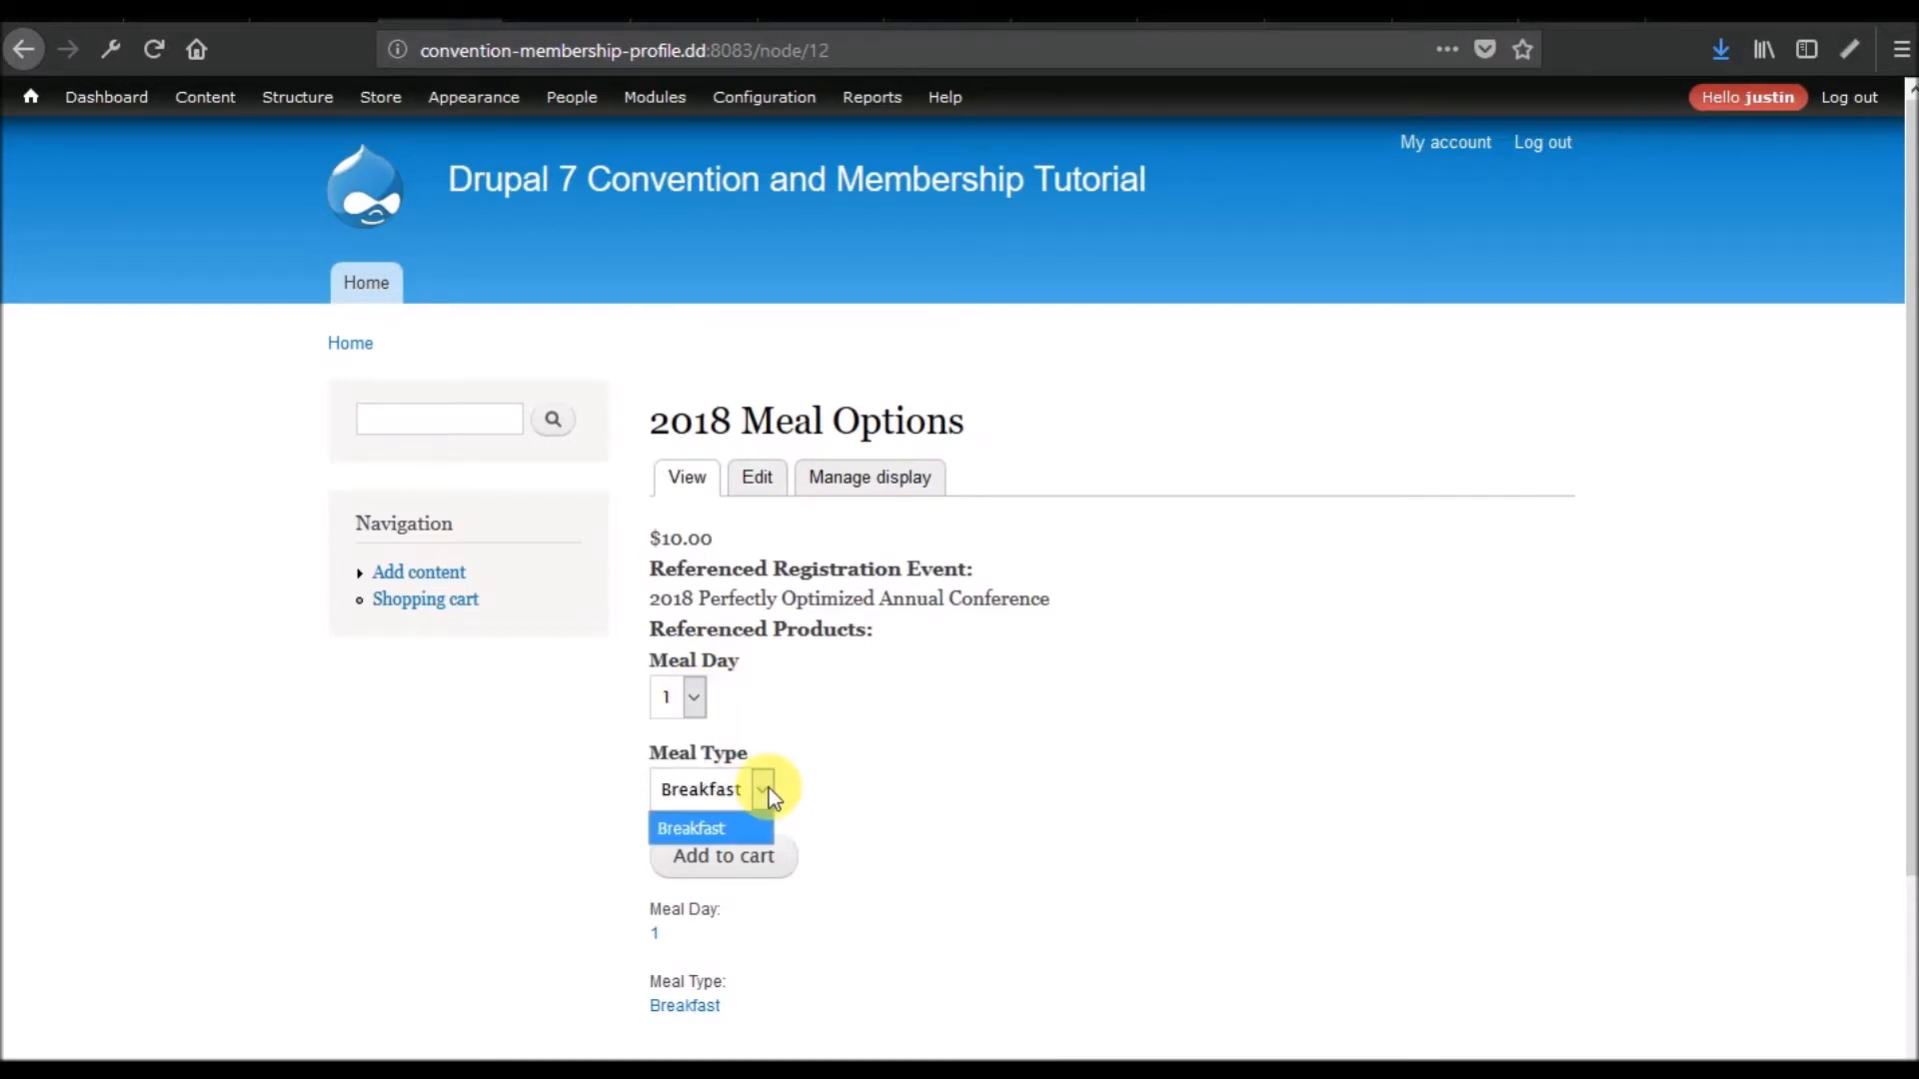
pyautogui.click(769, 788)
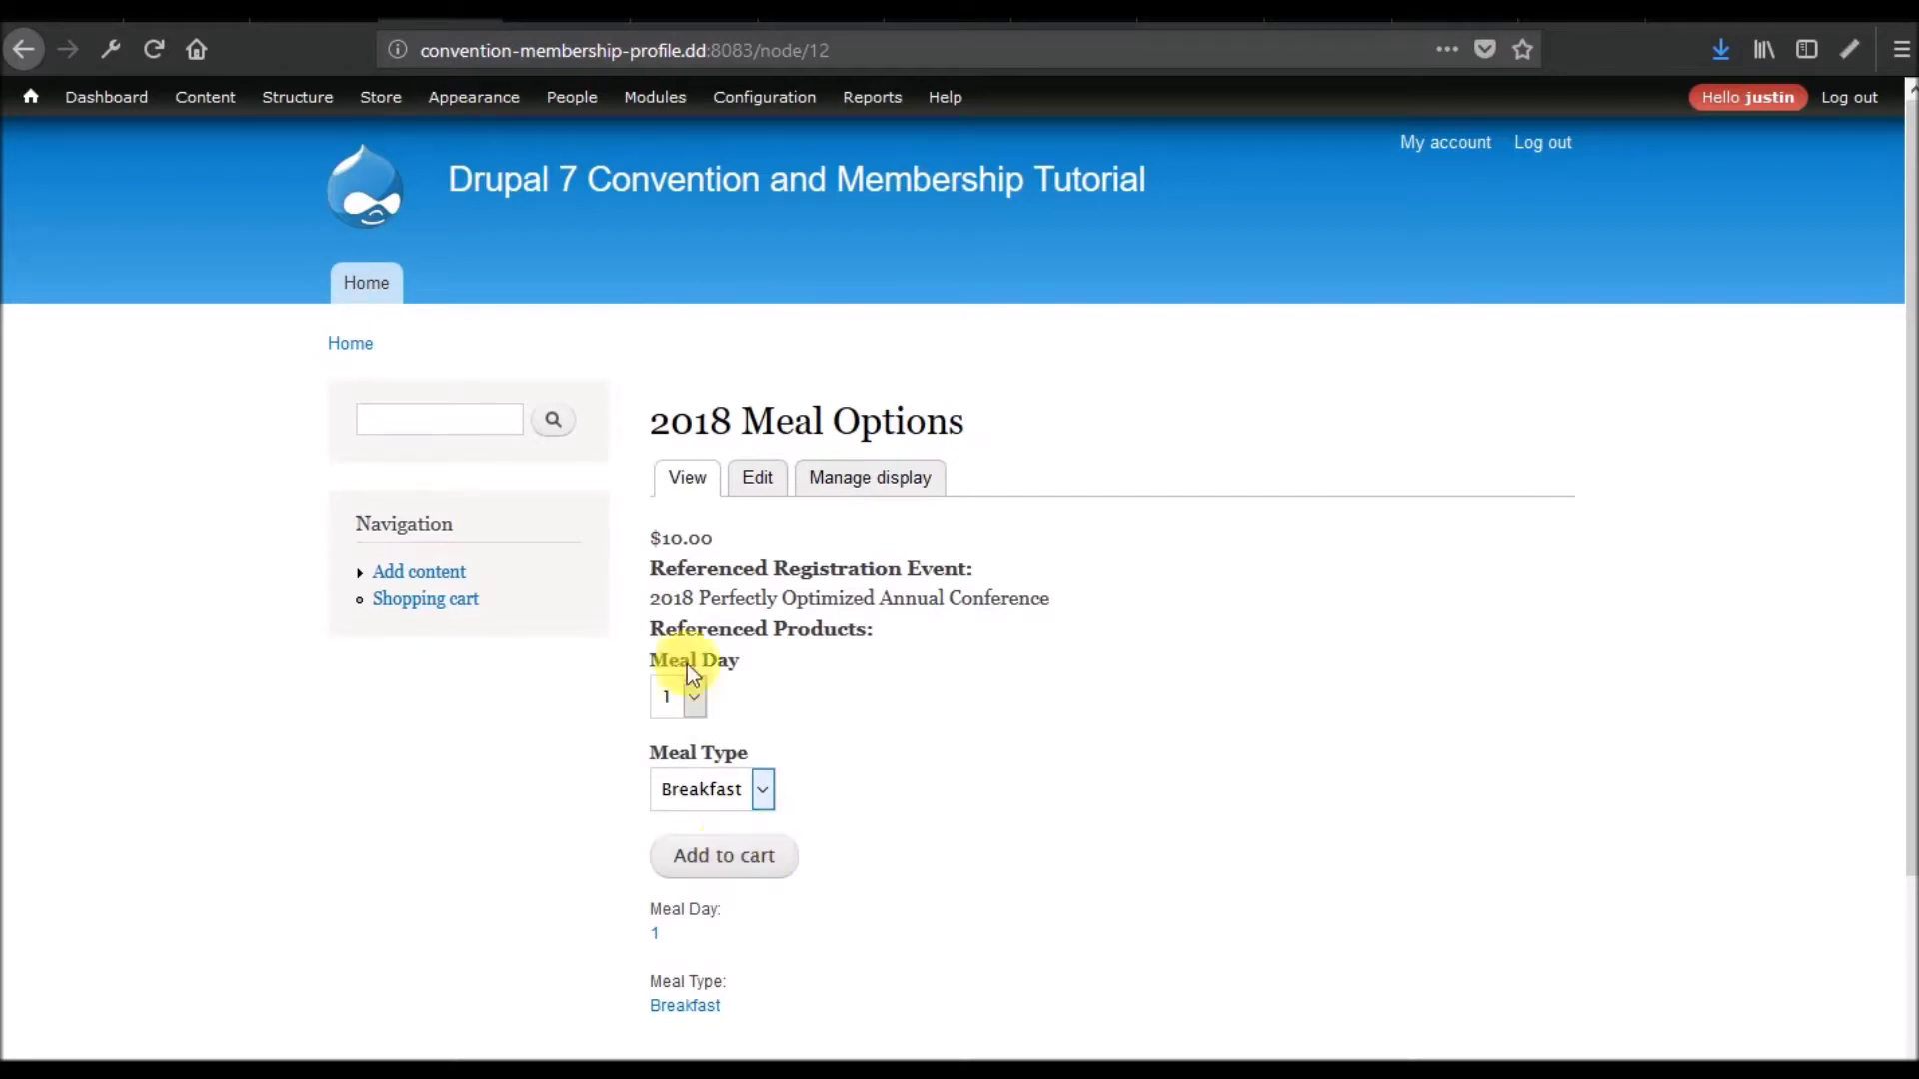
# Select Meal Day 2 on the 2018 Meal Options page and compare the prices of the Breakfast, Lunch and Dinner meal types
pyautogui.click(704, 697)
pyautogui.click(681, 771)
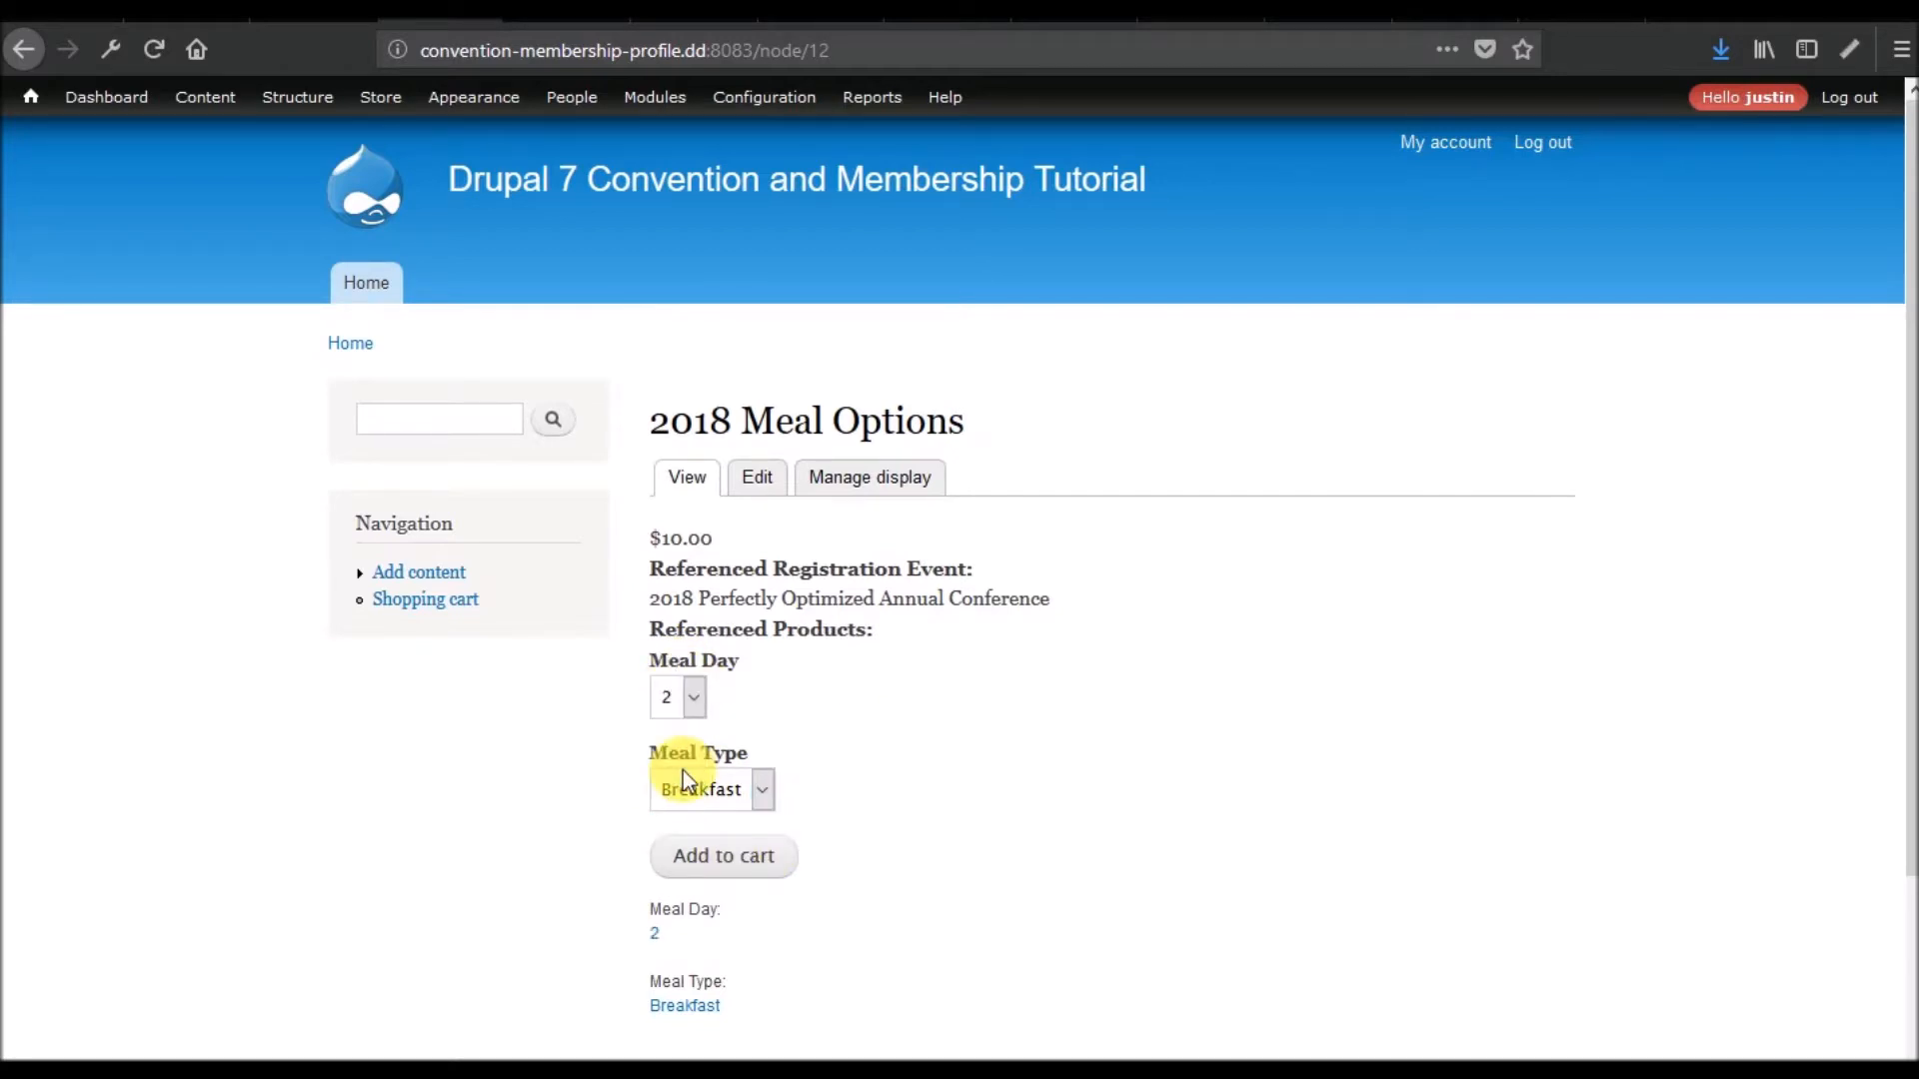
pyautogui.click(774, 781)
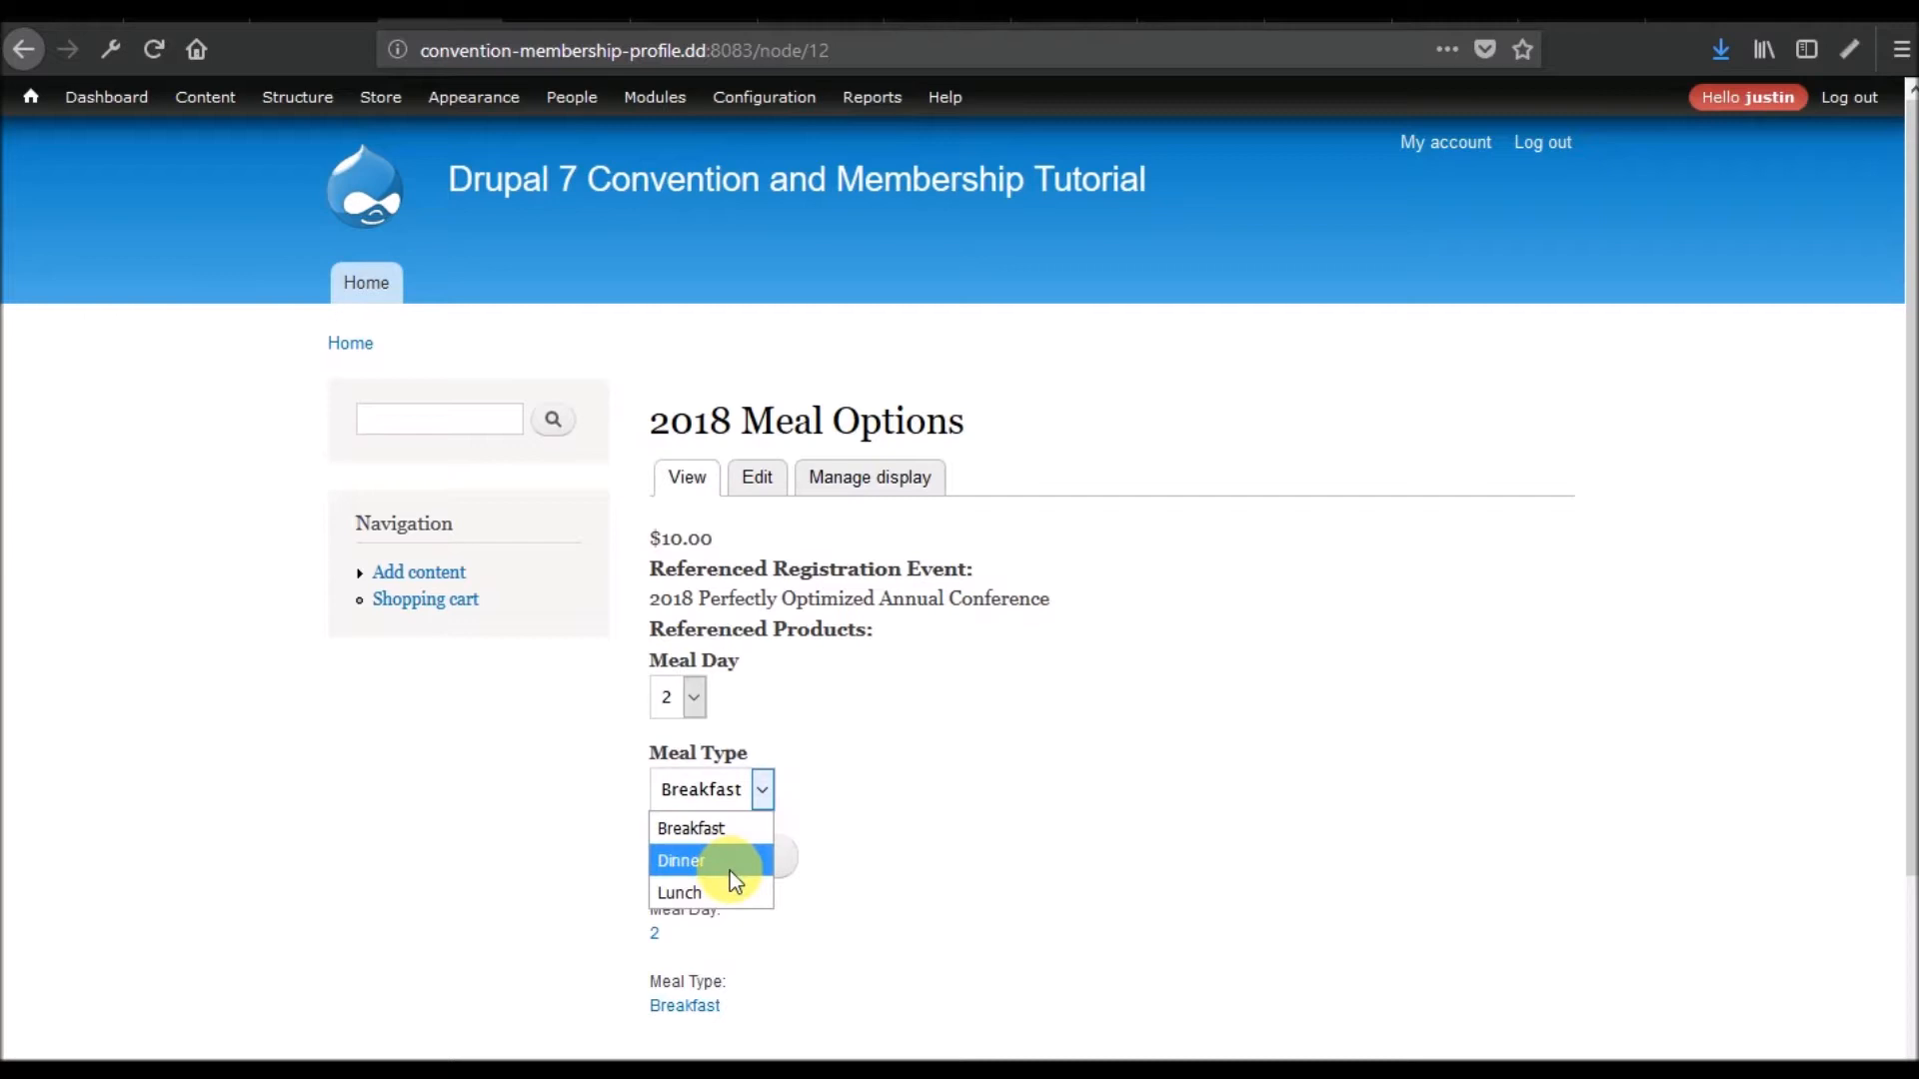
pyautogui.click(725, 868)
pyautogui.click(763, 785)
pyautogui.click(704, 890)
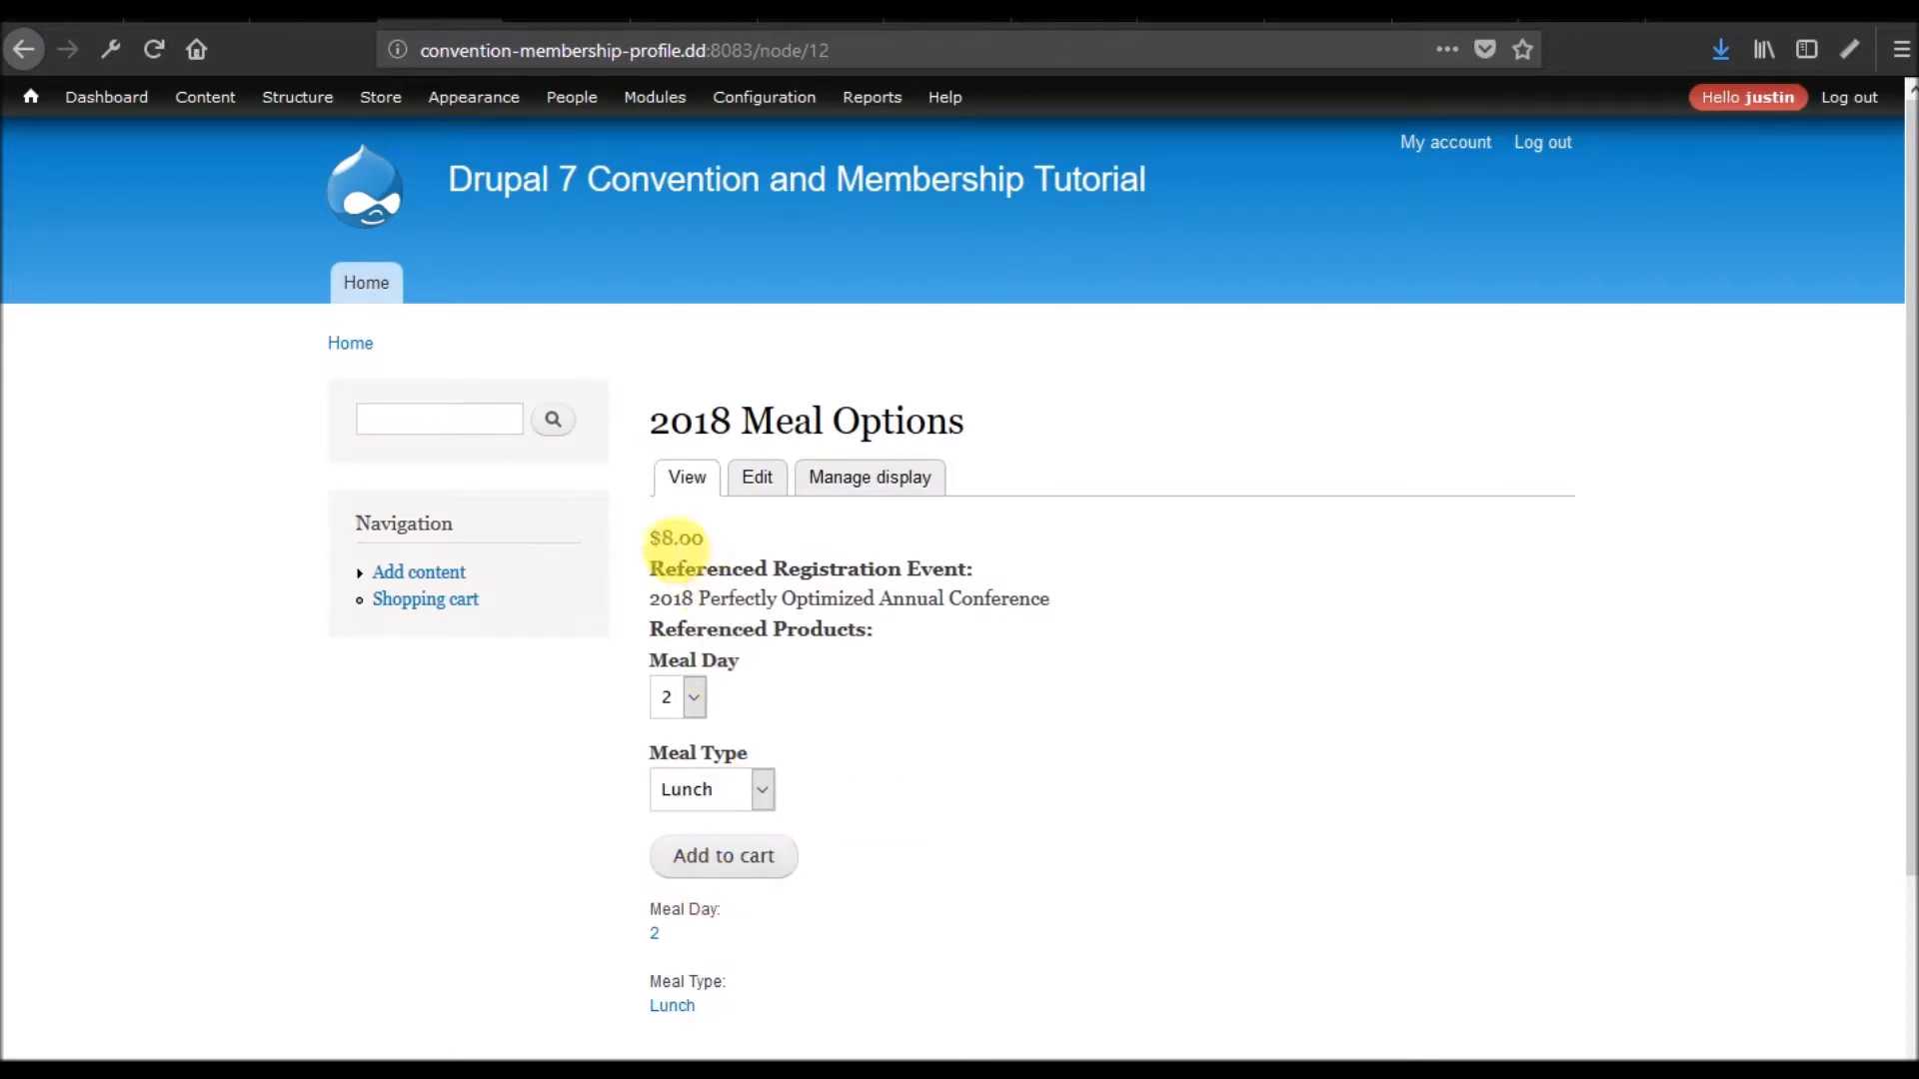
pyautogui.click(761, 796)
pyautogui.click(723, 869)
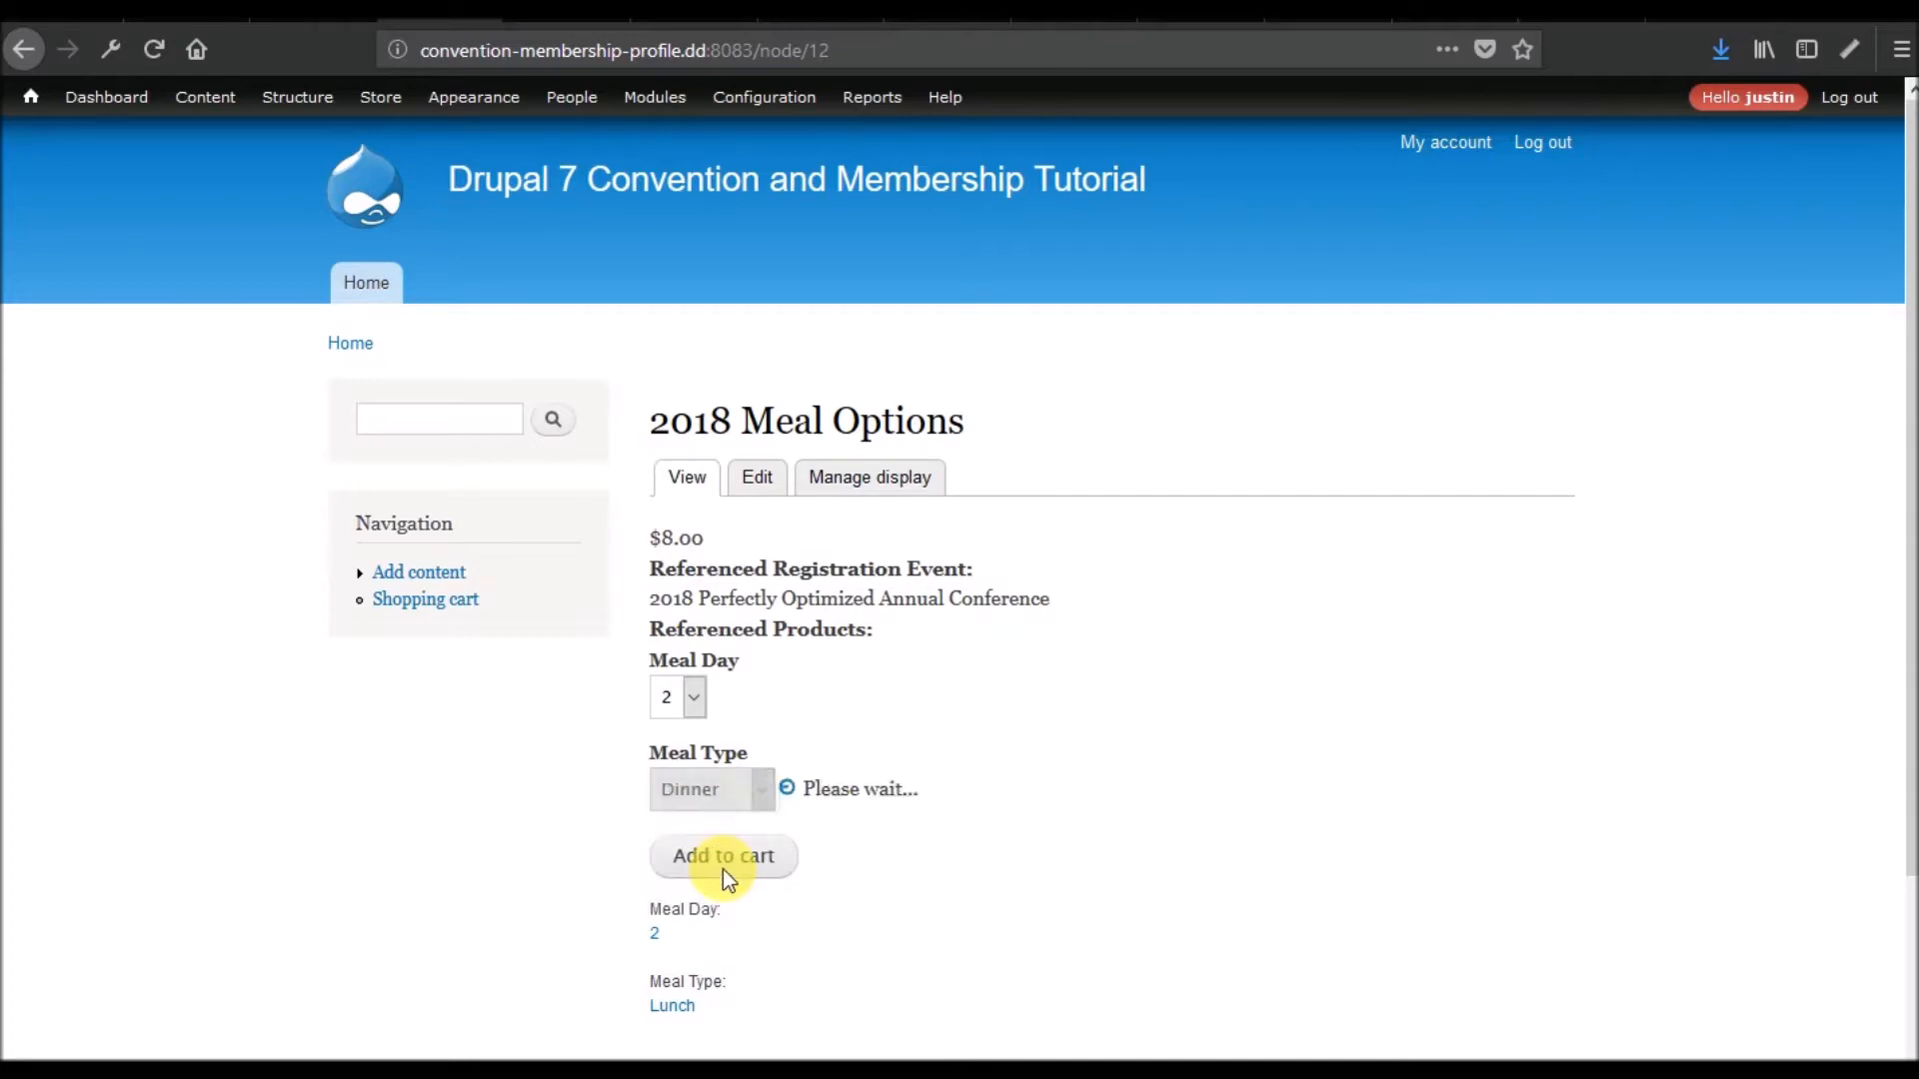
pyautogui.click(751, 789)
pyautogui.click(716, 833)
# Edit the 2018 Meal Options display and update the 2018 Day 2 Breakfast product with the Meal Food Type Breakfast Meal
pyautogui.click(764, 482)
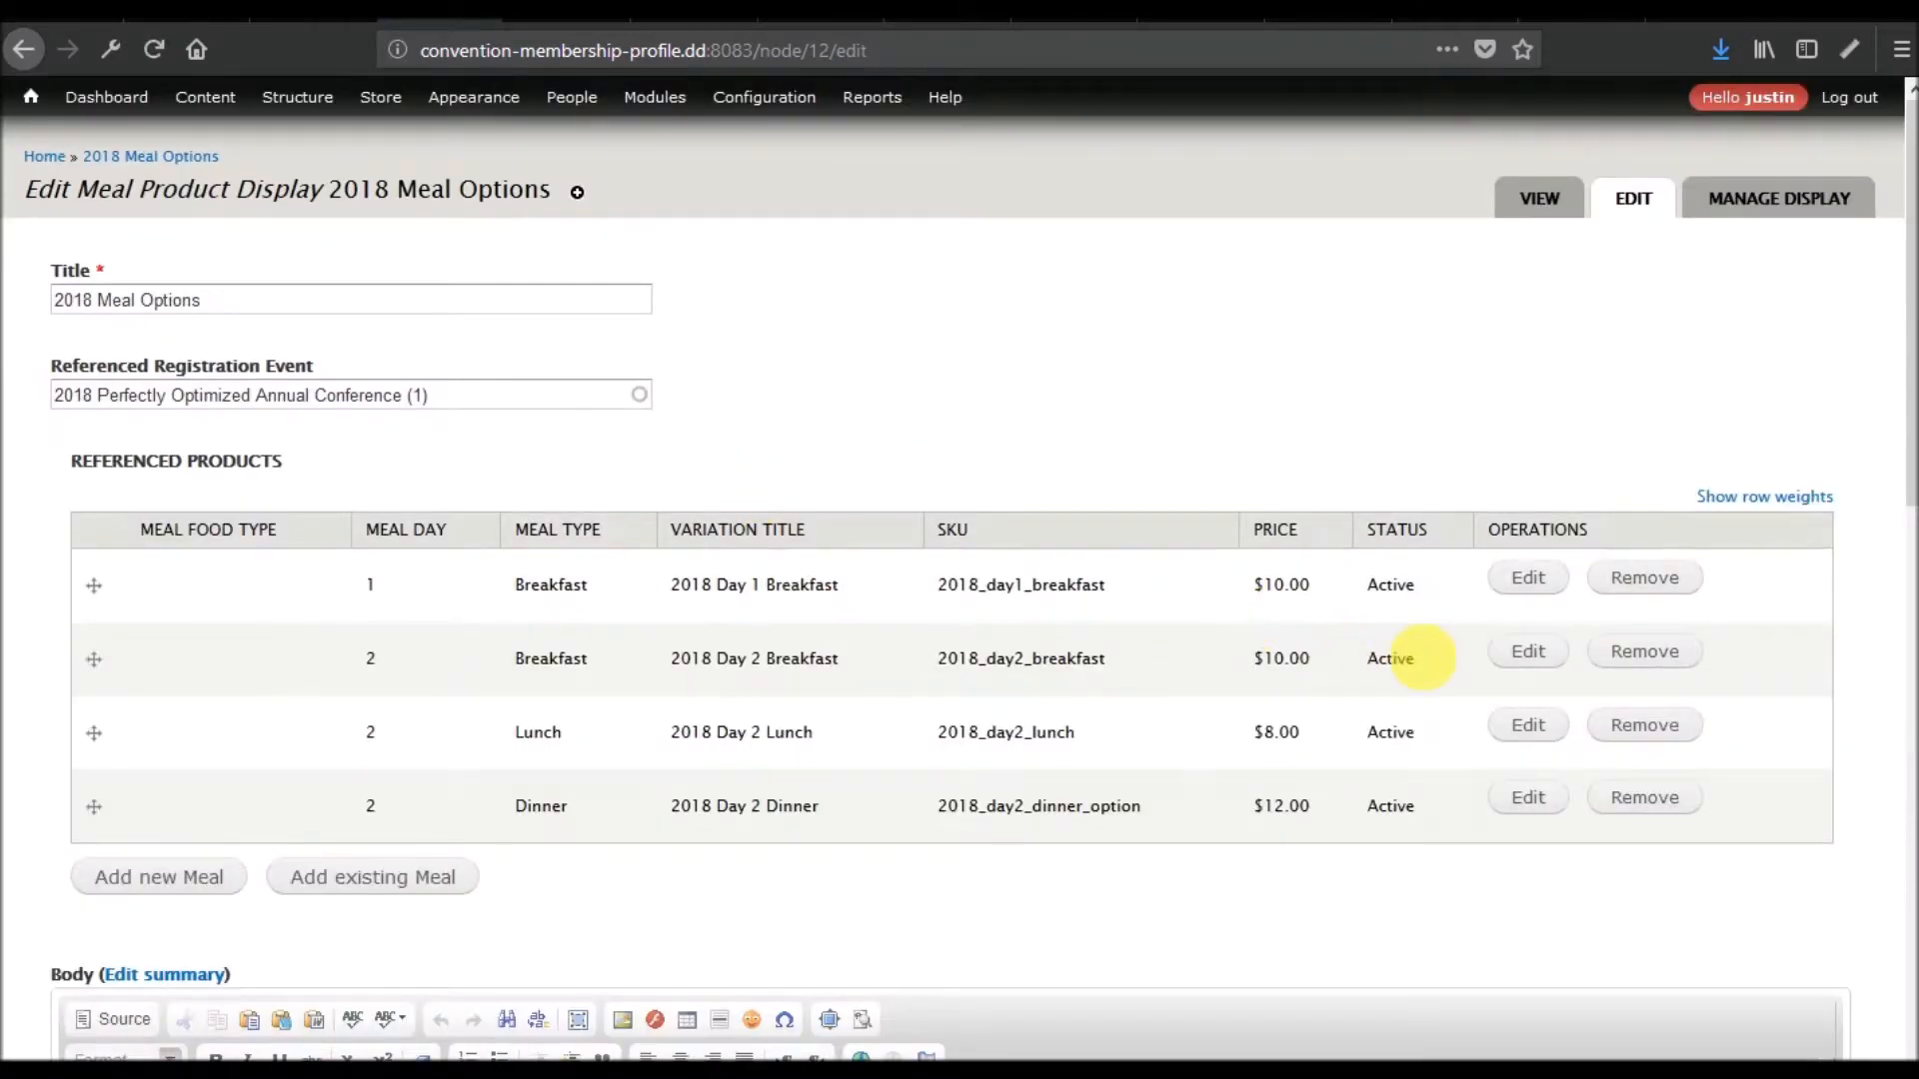
pyautogui.click(1539, 662)
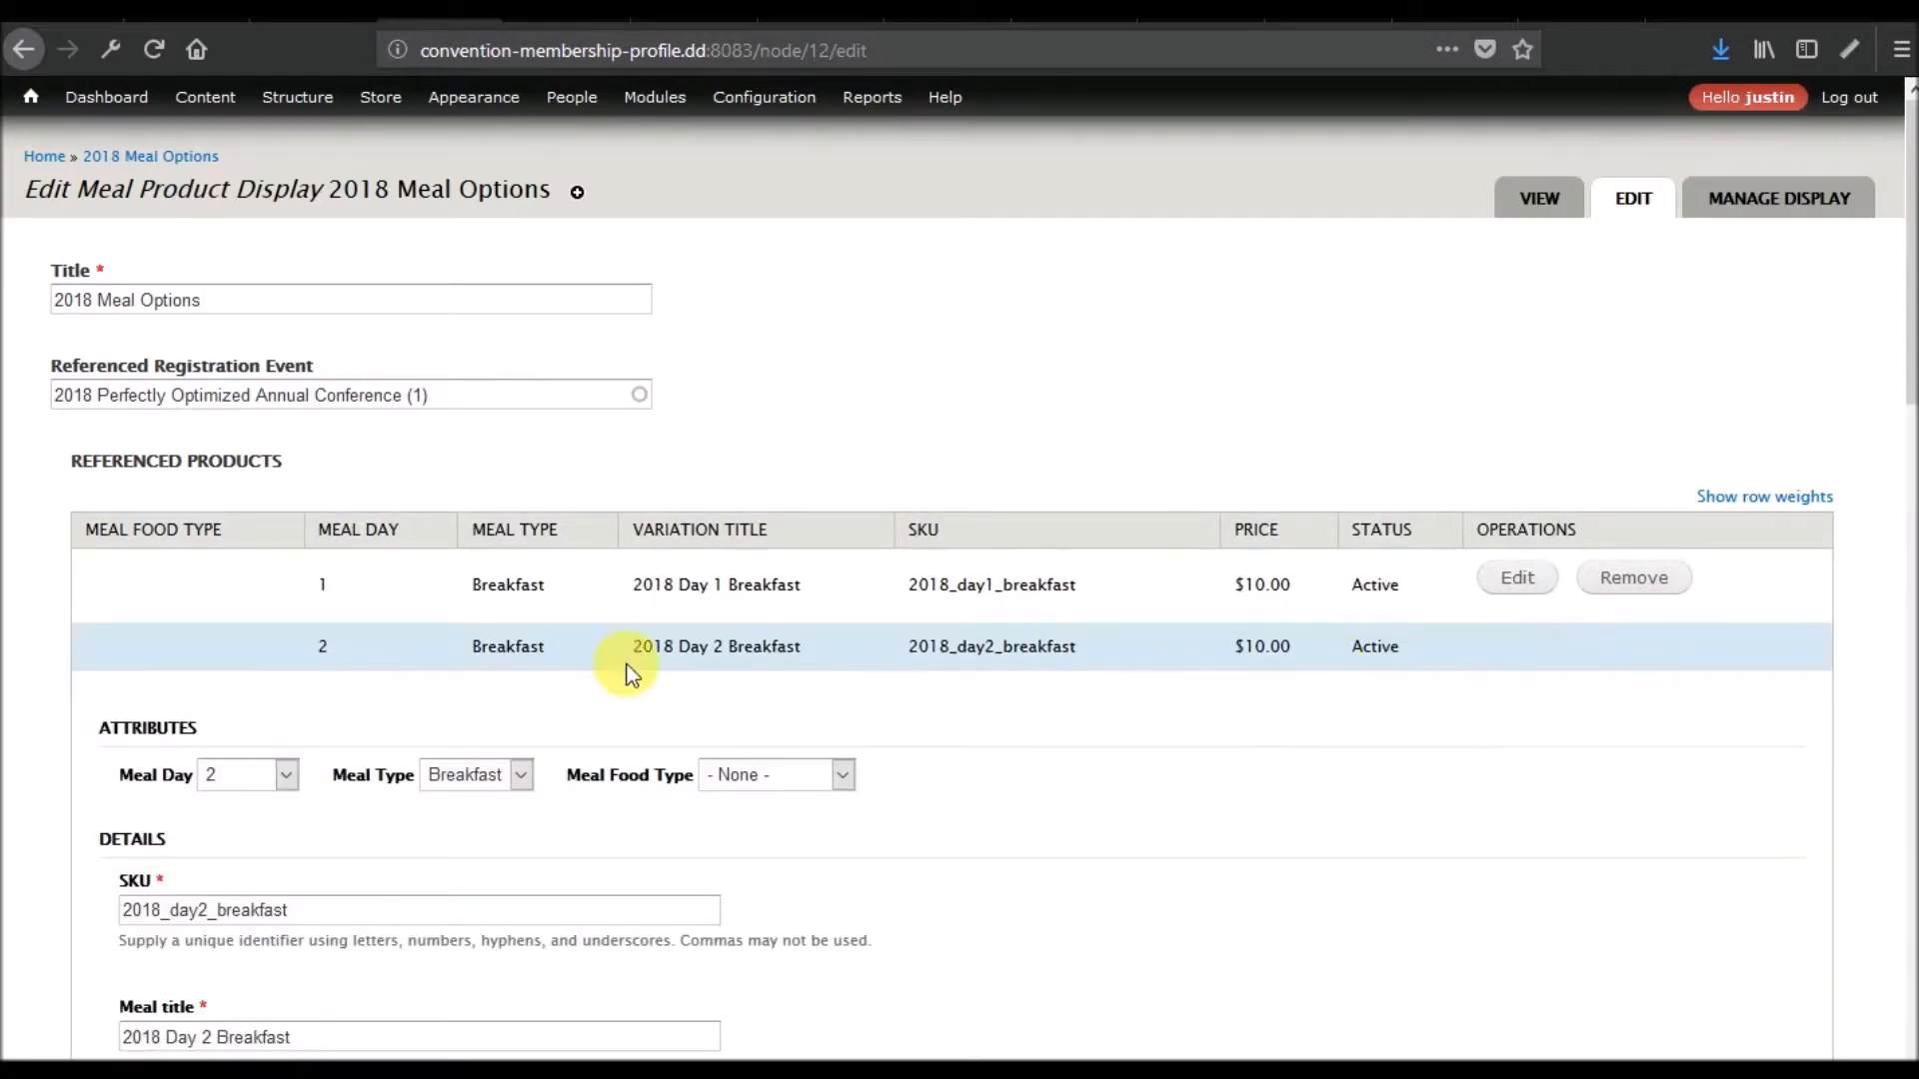
pyautogui.click(800, 782)
pyautogui.click(795, 870)
pyautogui.scroll(-5, 432, 825)
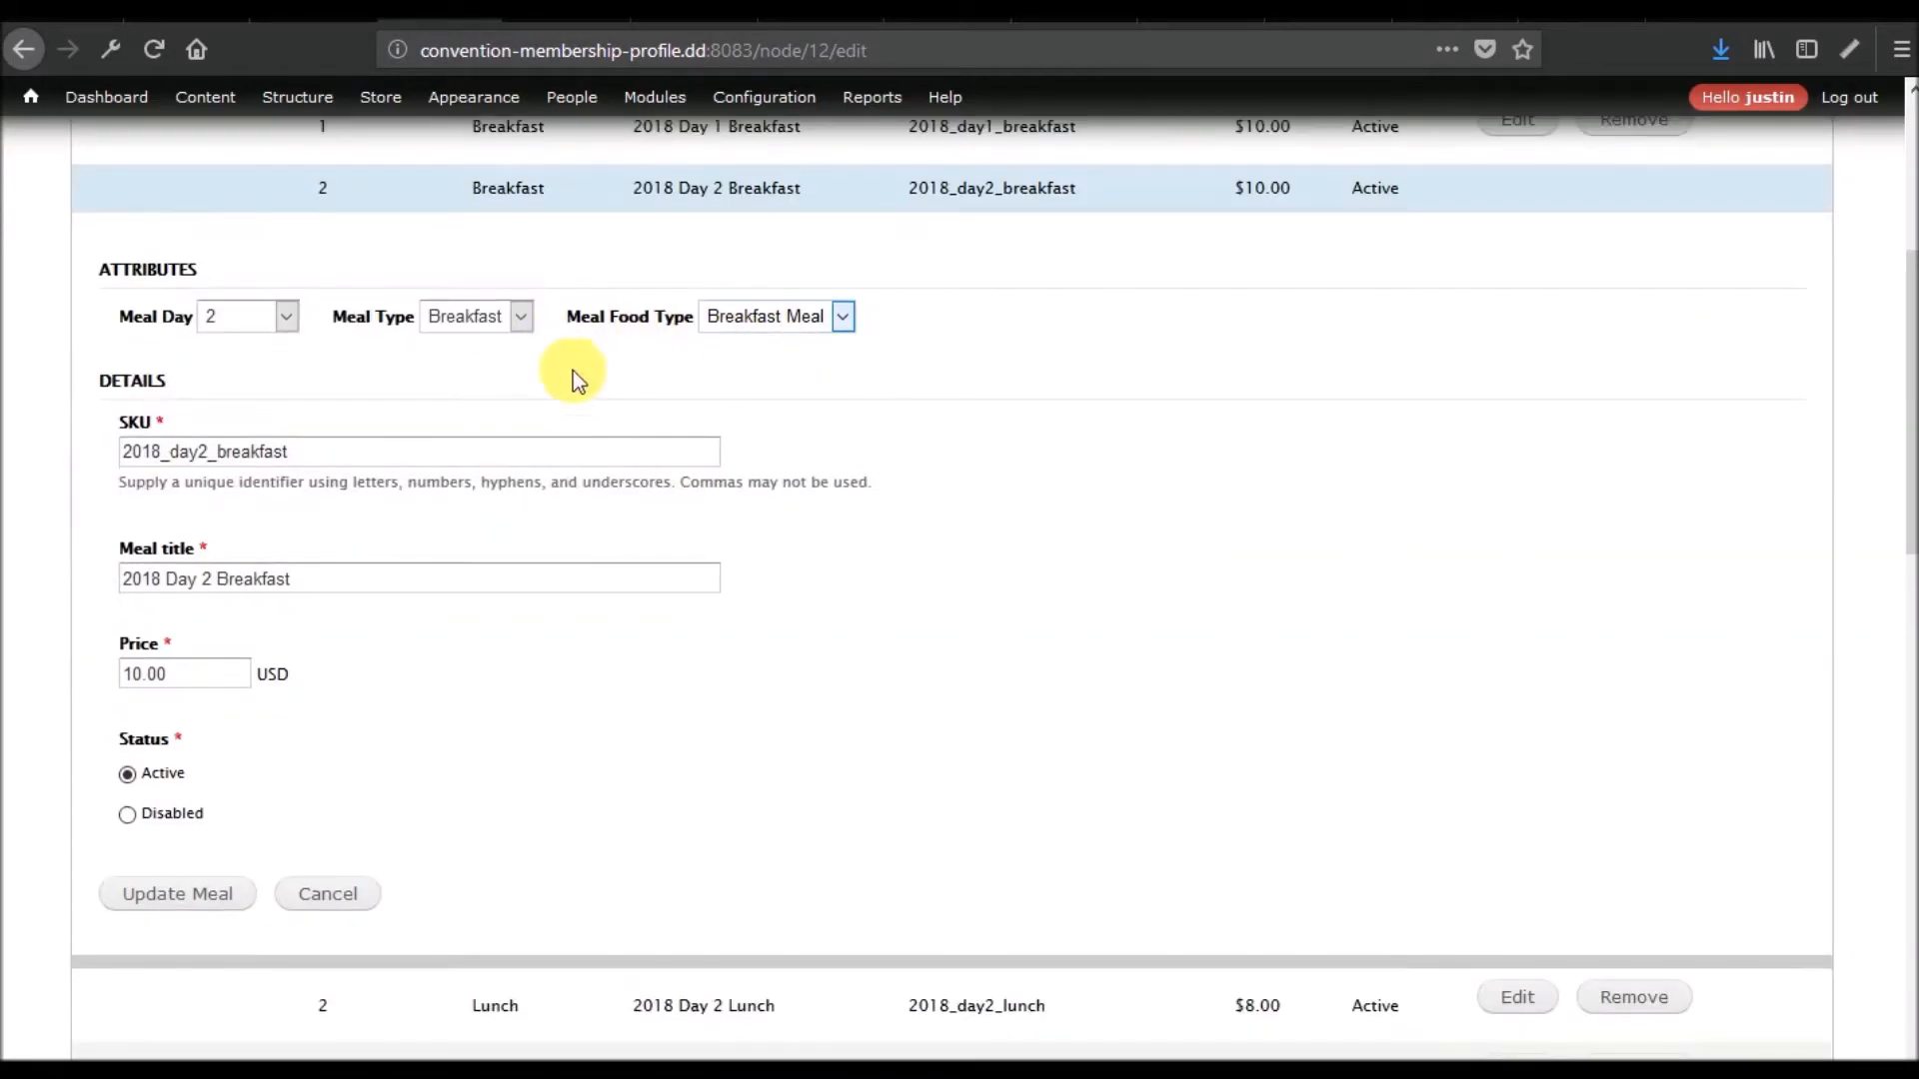
pyautogui.click(198, 894)
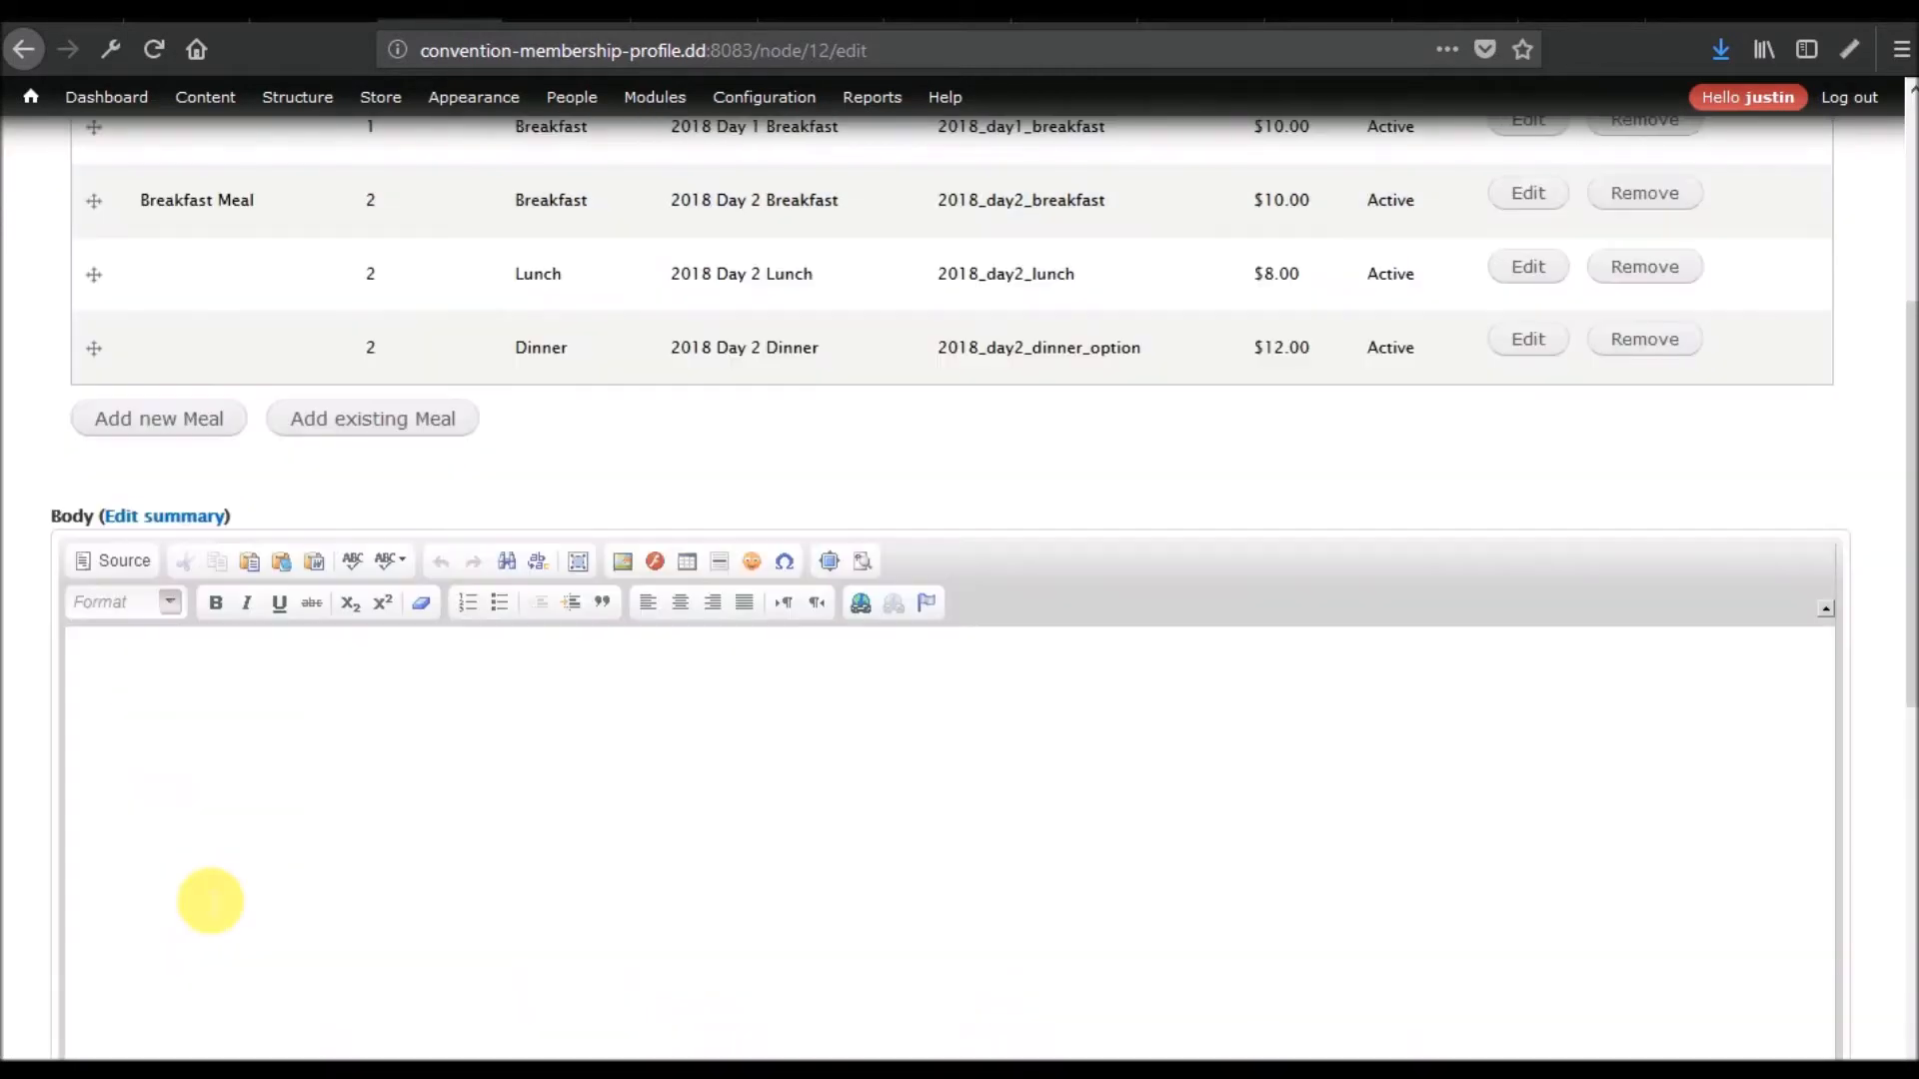
# Update the 2018 Day 2 Lunch product with the Meal Food Type Beef
pyautogui.scroll(3, 514, 698)
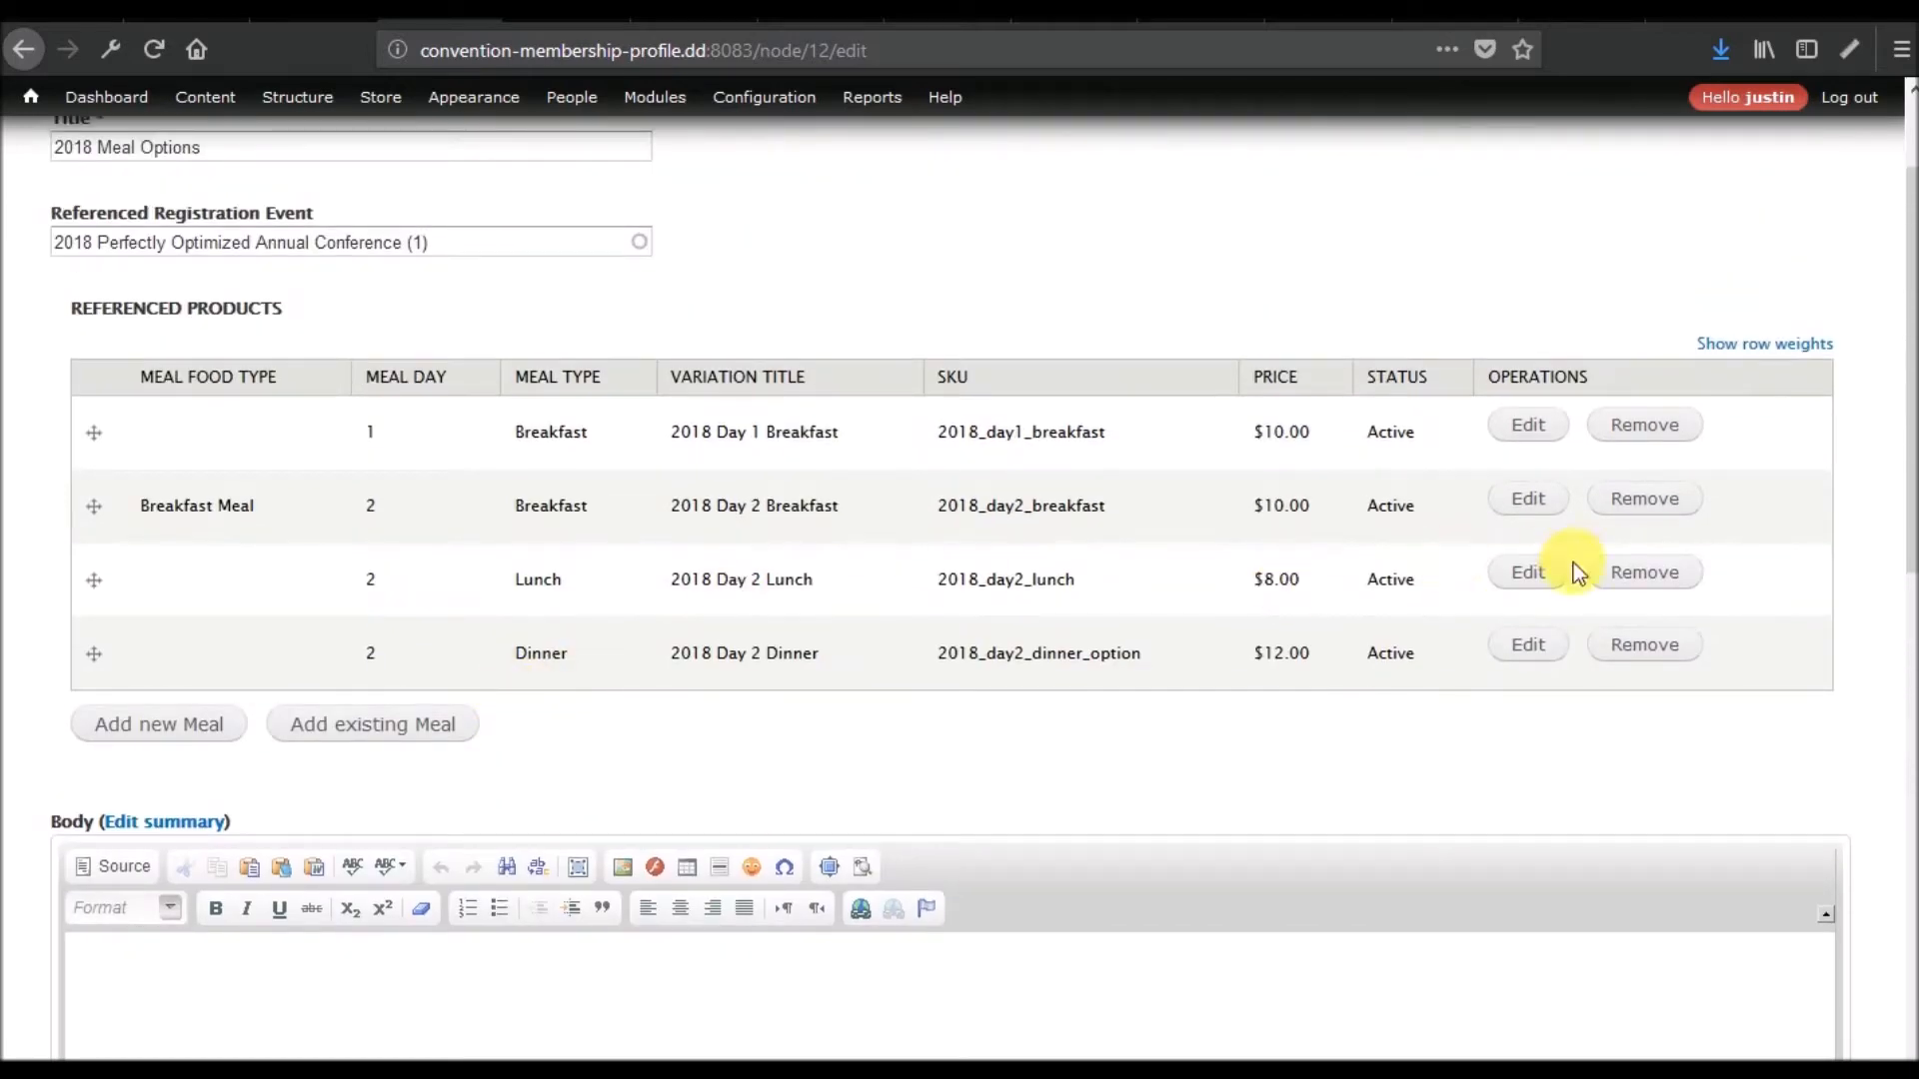
pyautogui.click(1531, 572)
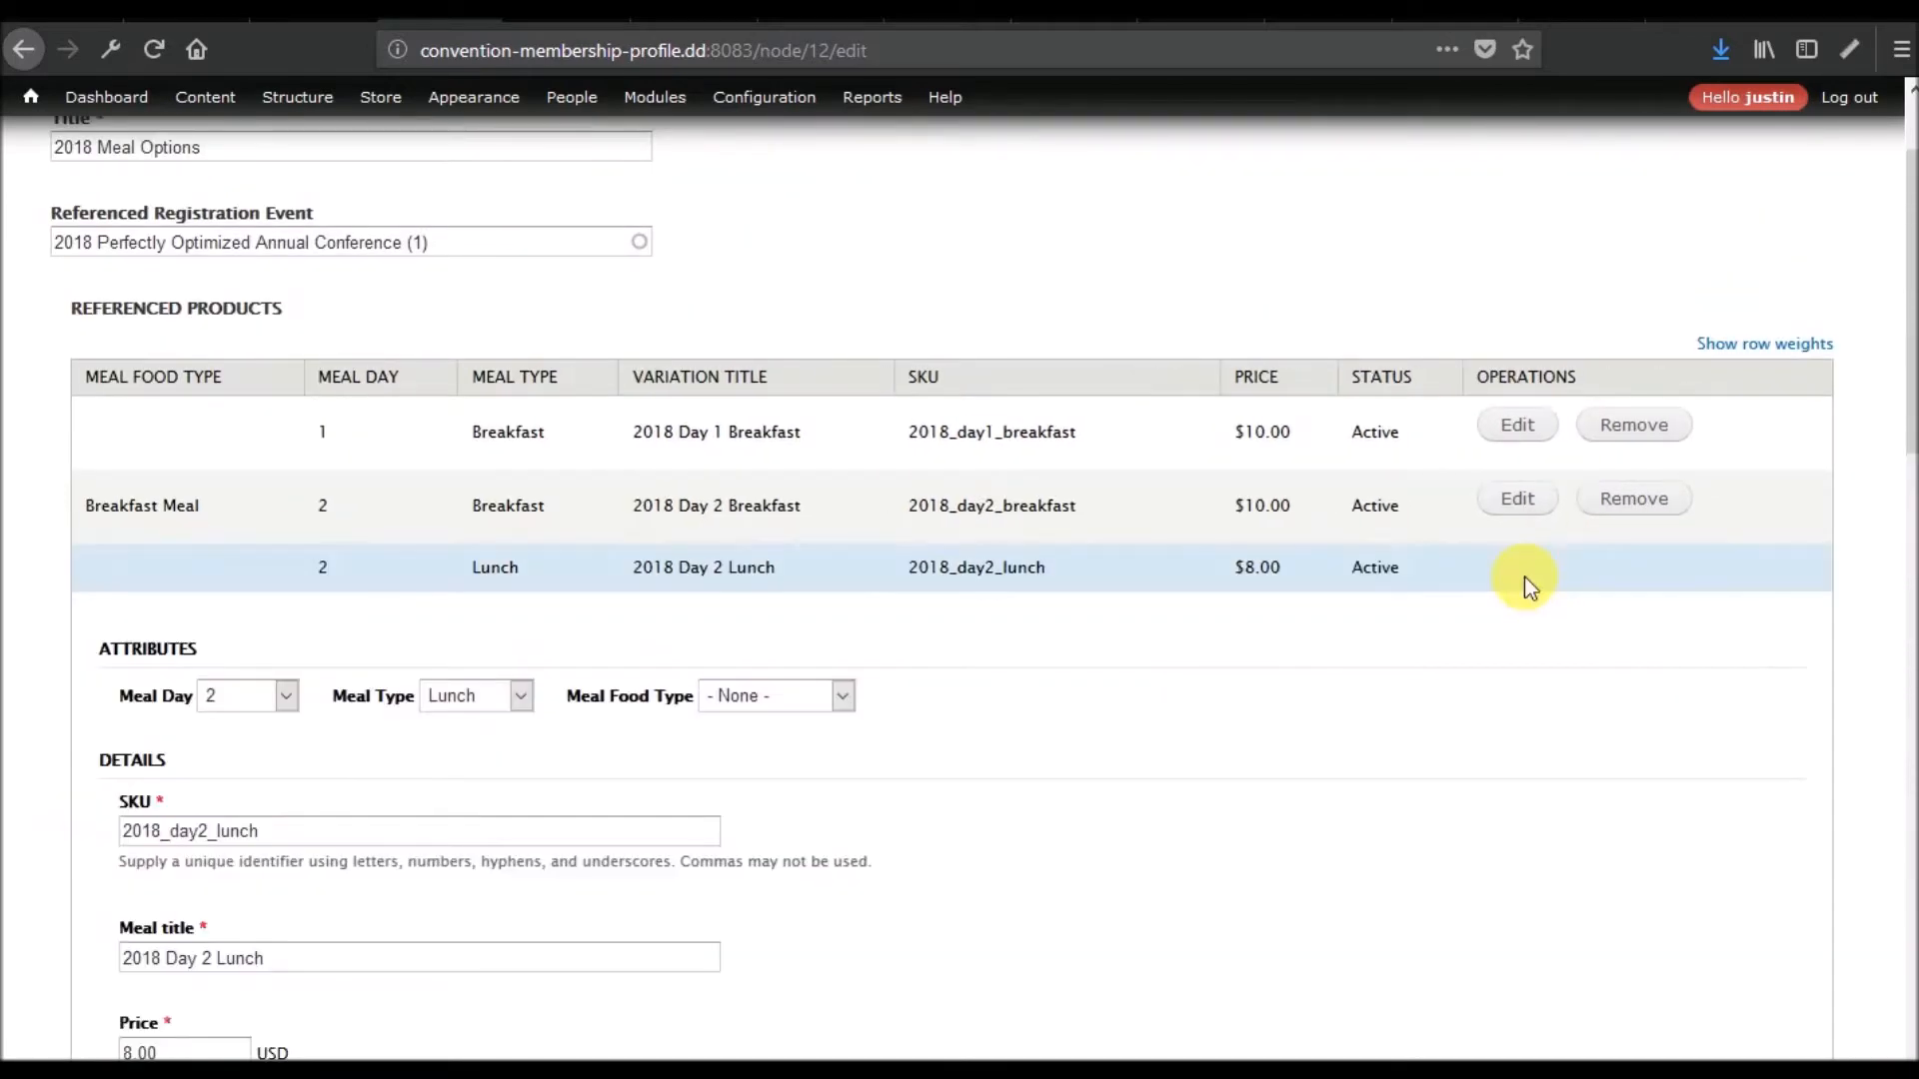
pyautogui.click(778, 713)
pyautogui.click(777, 769)
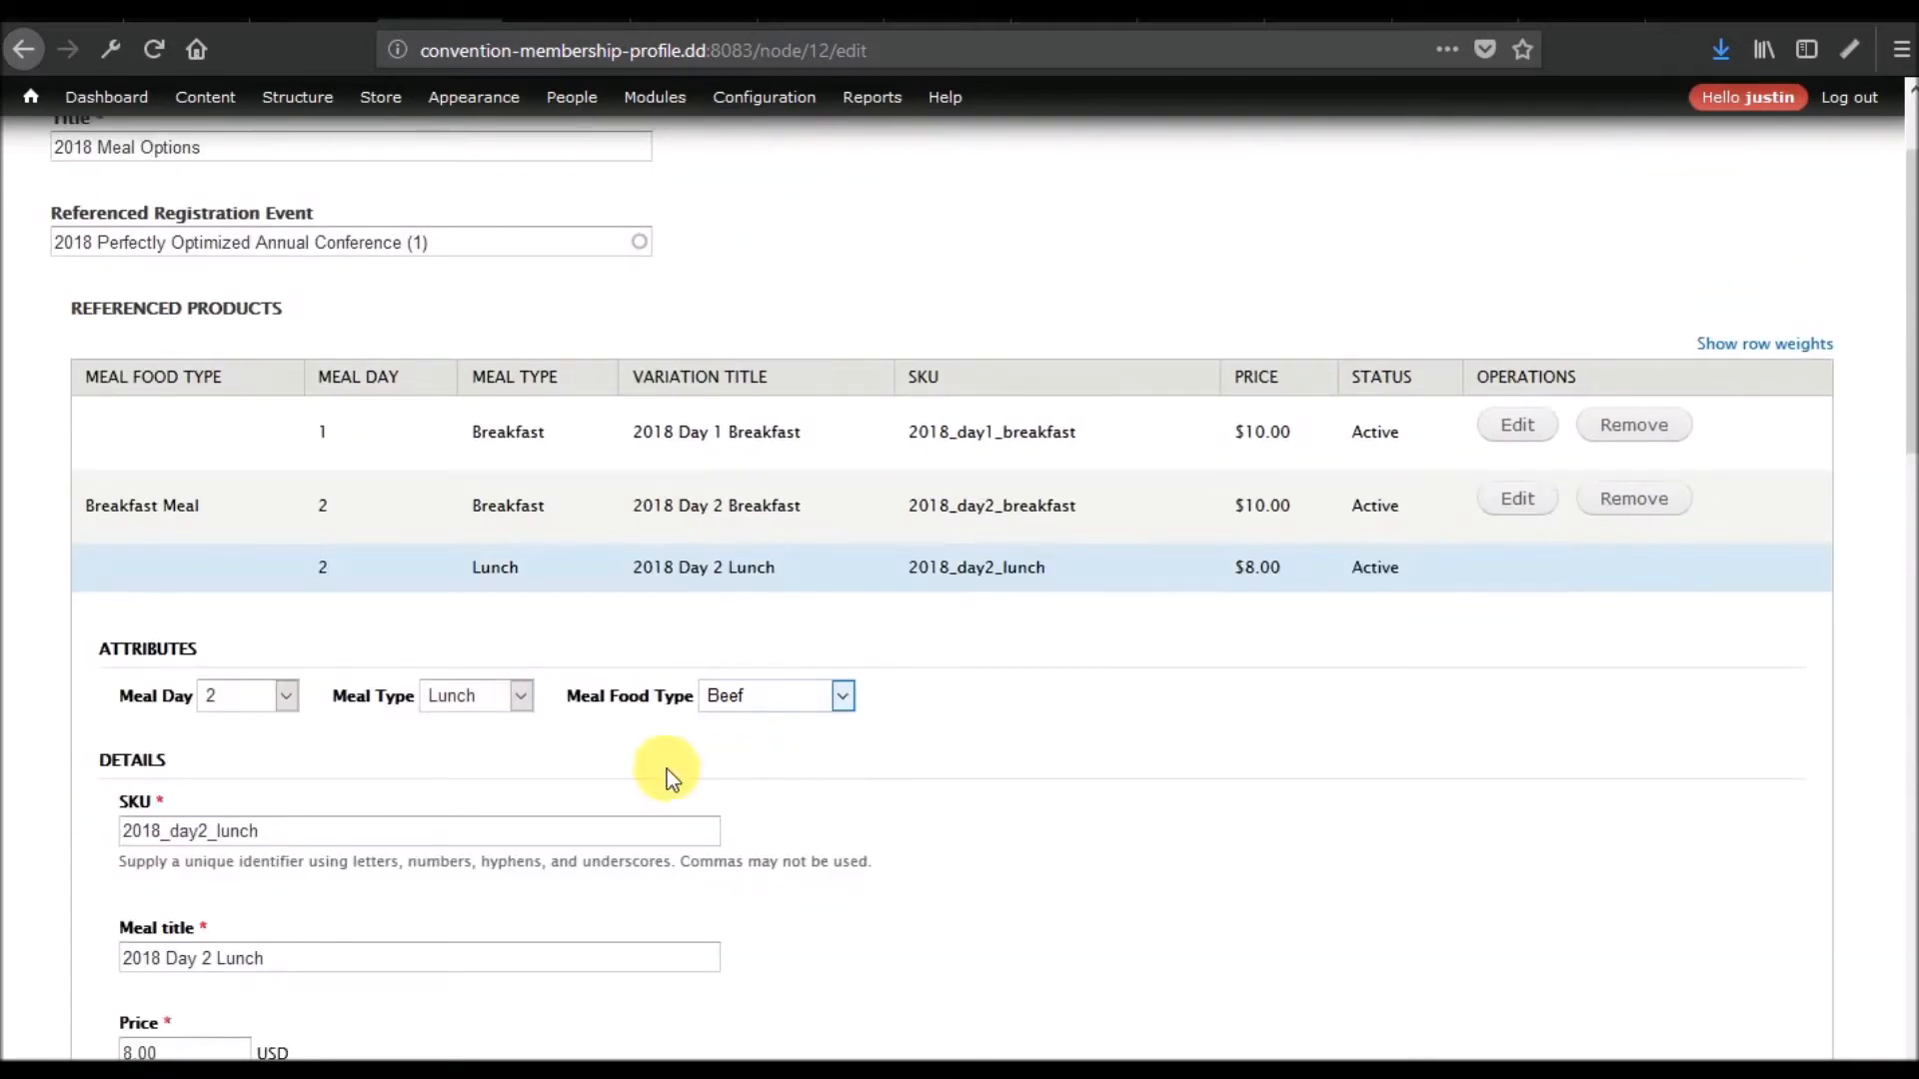
pyautogui.scroll(-3, 660, 764)
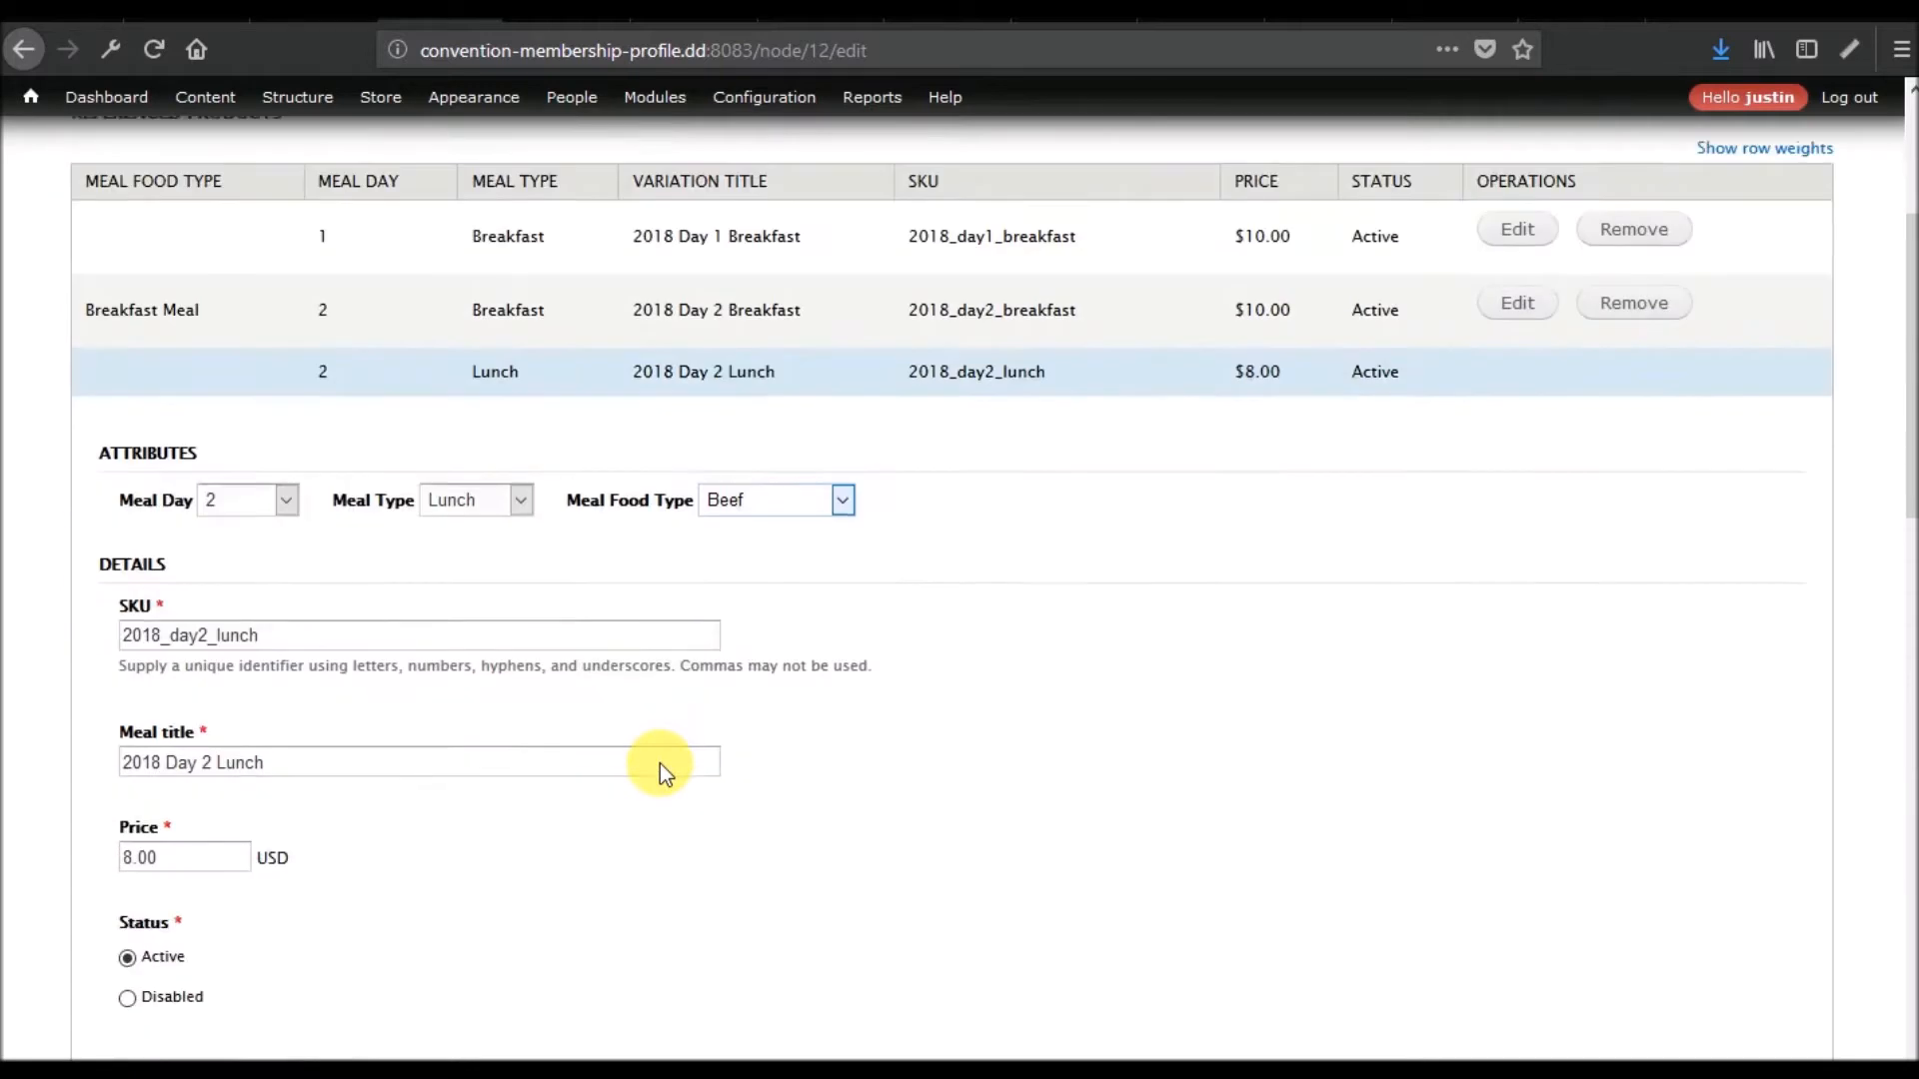
pyautogui.scroll(-5, 660, 764)
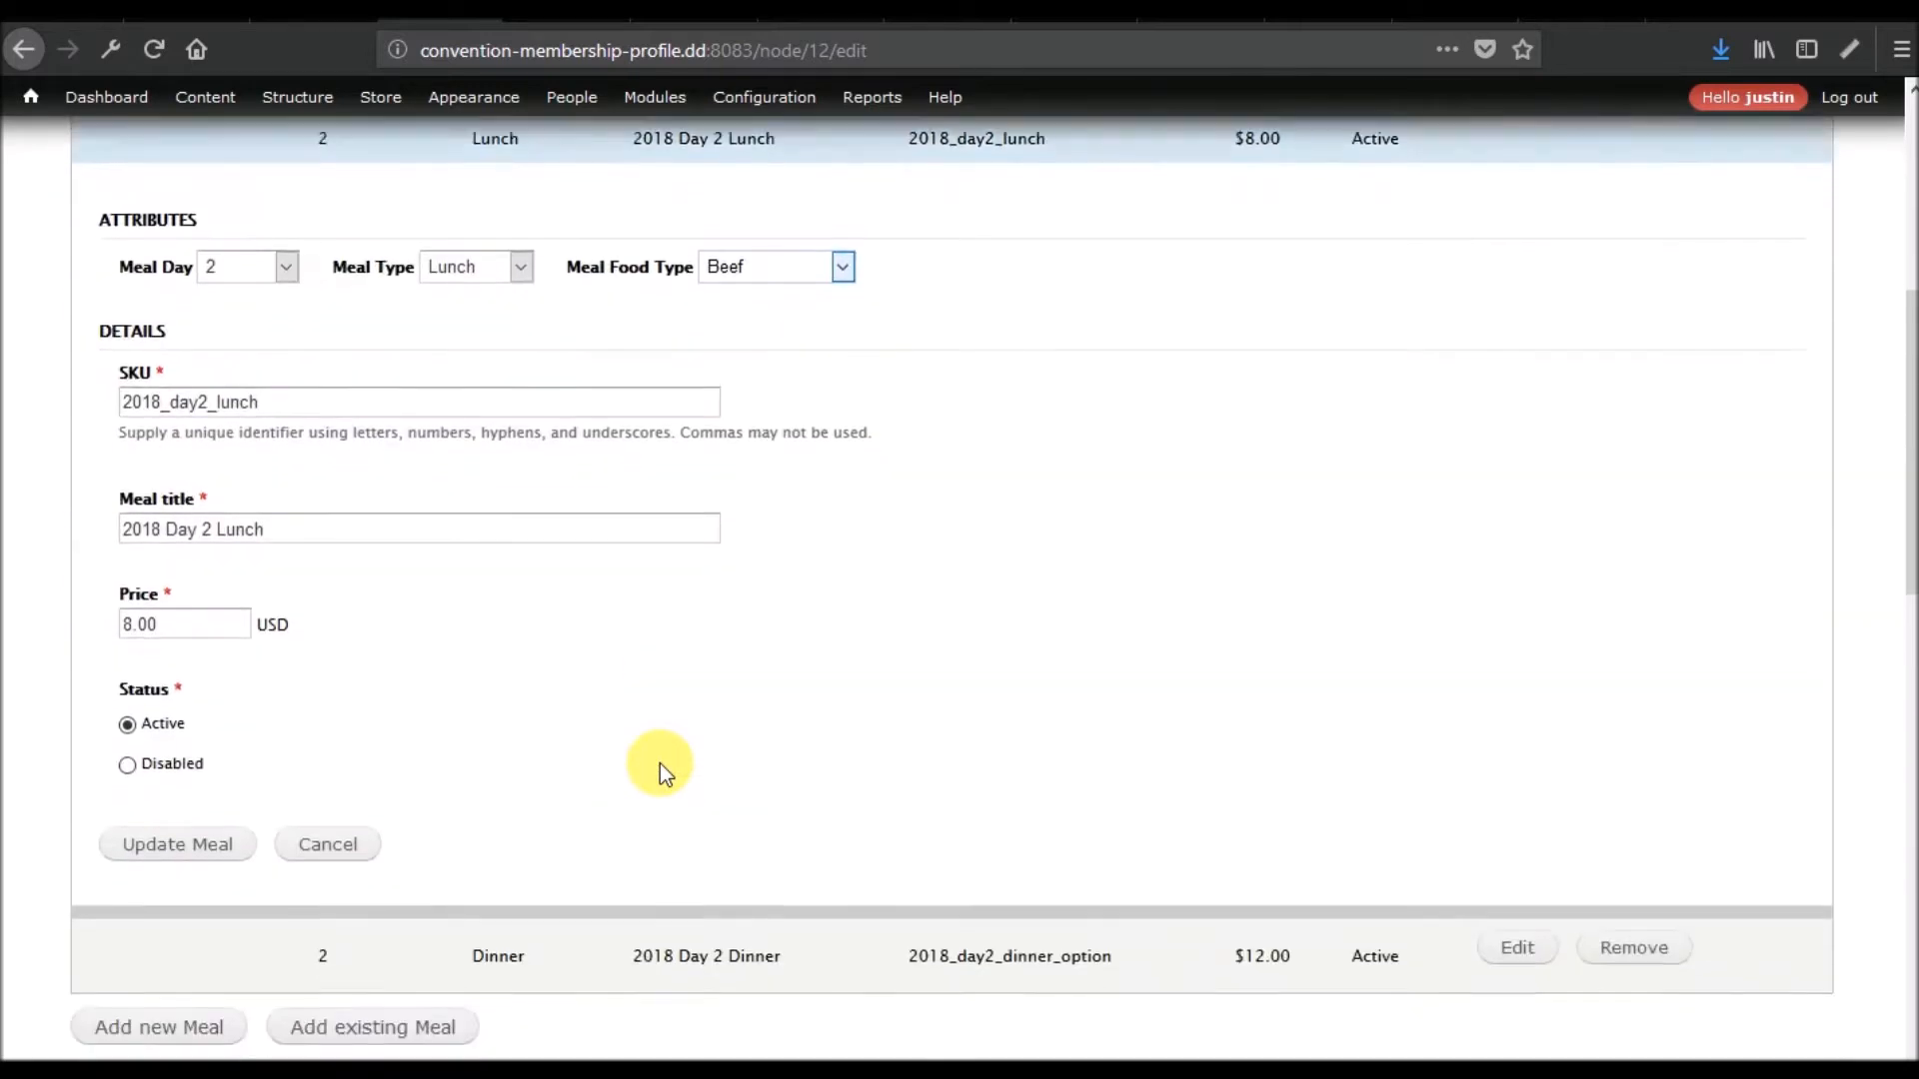
pyautogui.click(218, 512)
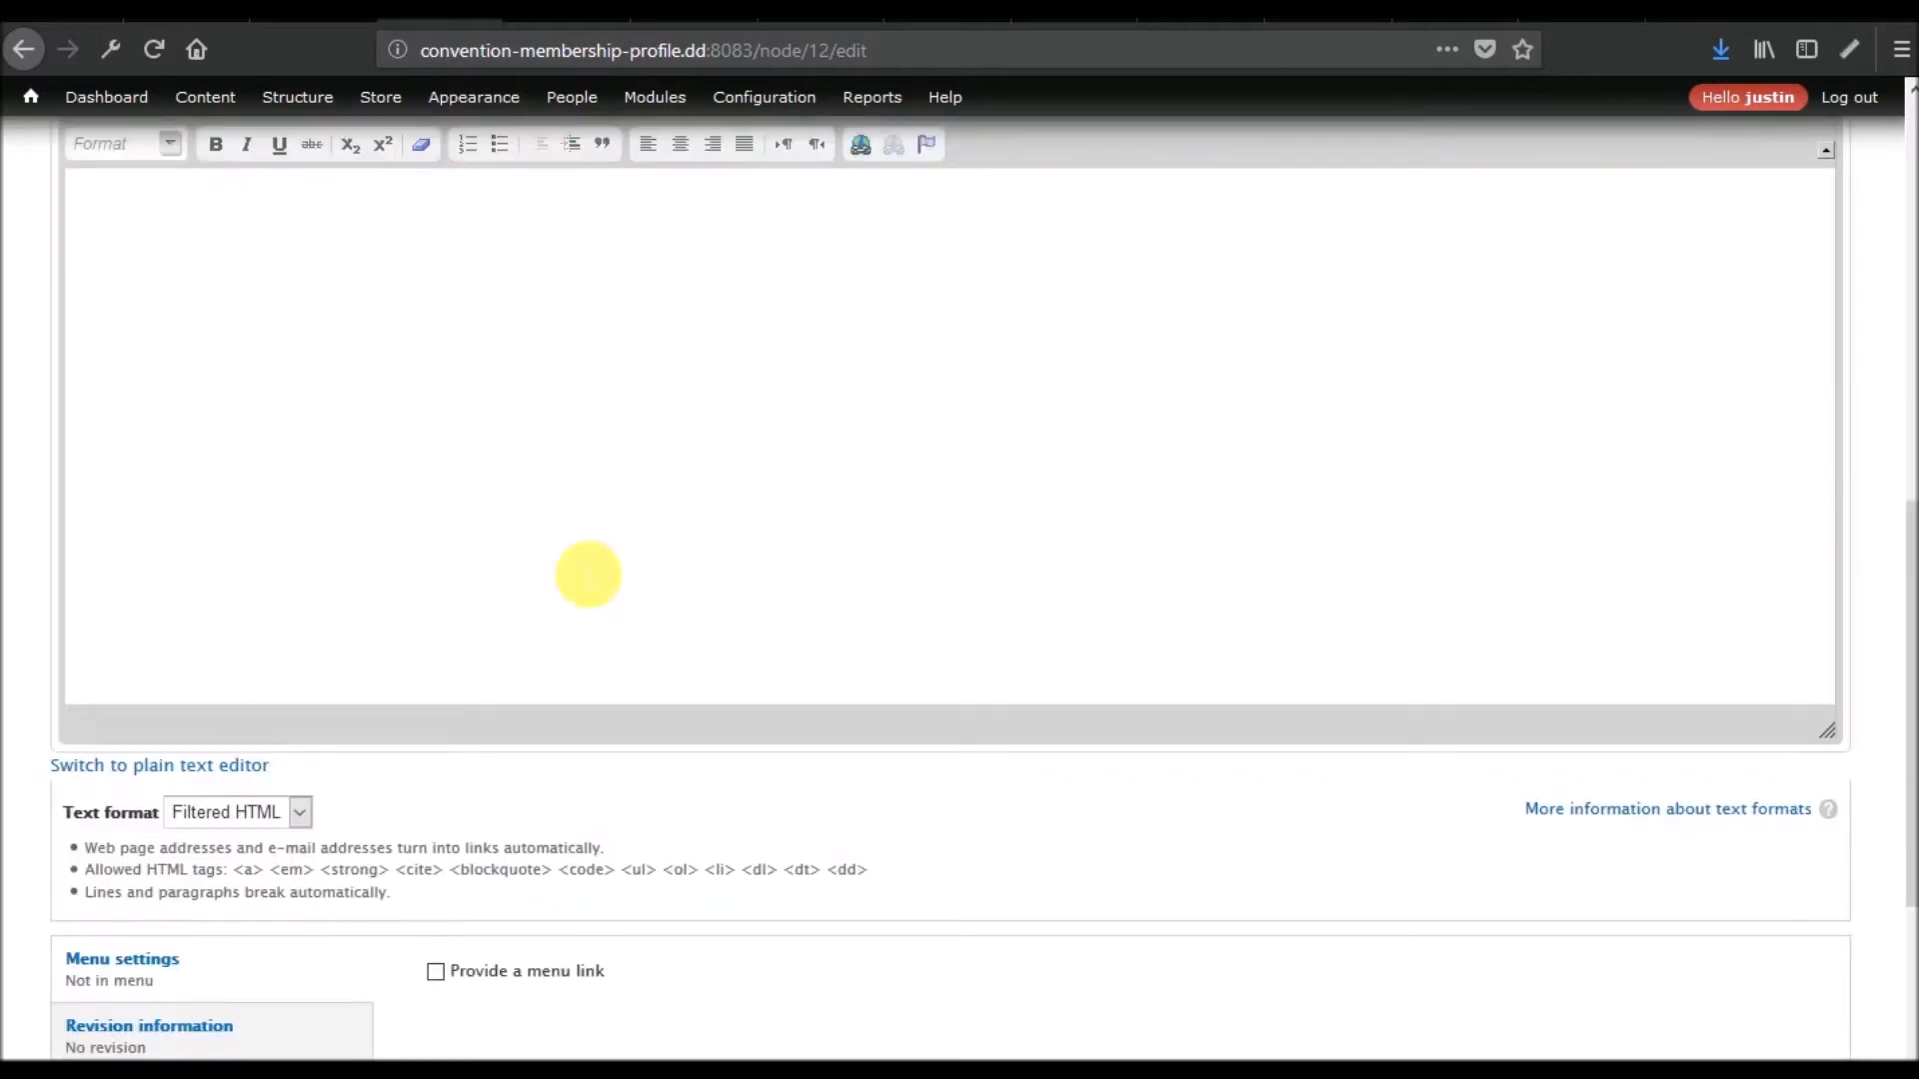
# Start a new referenced meal with Meal Day 2, Meal Type Lunch and Meal Food Type Chicken
pyautogui.scroll(7, 616, 595)
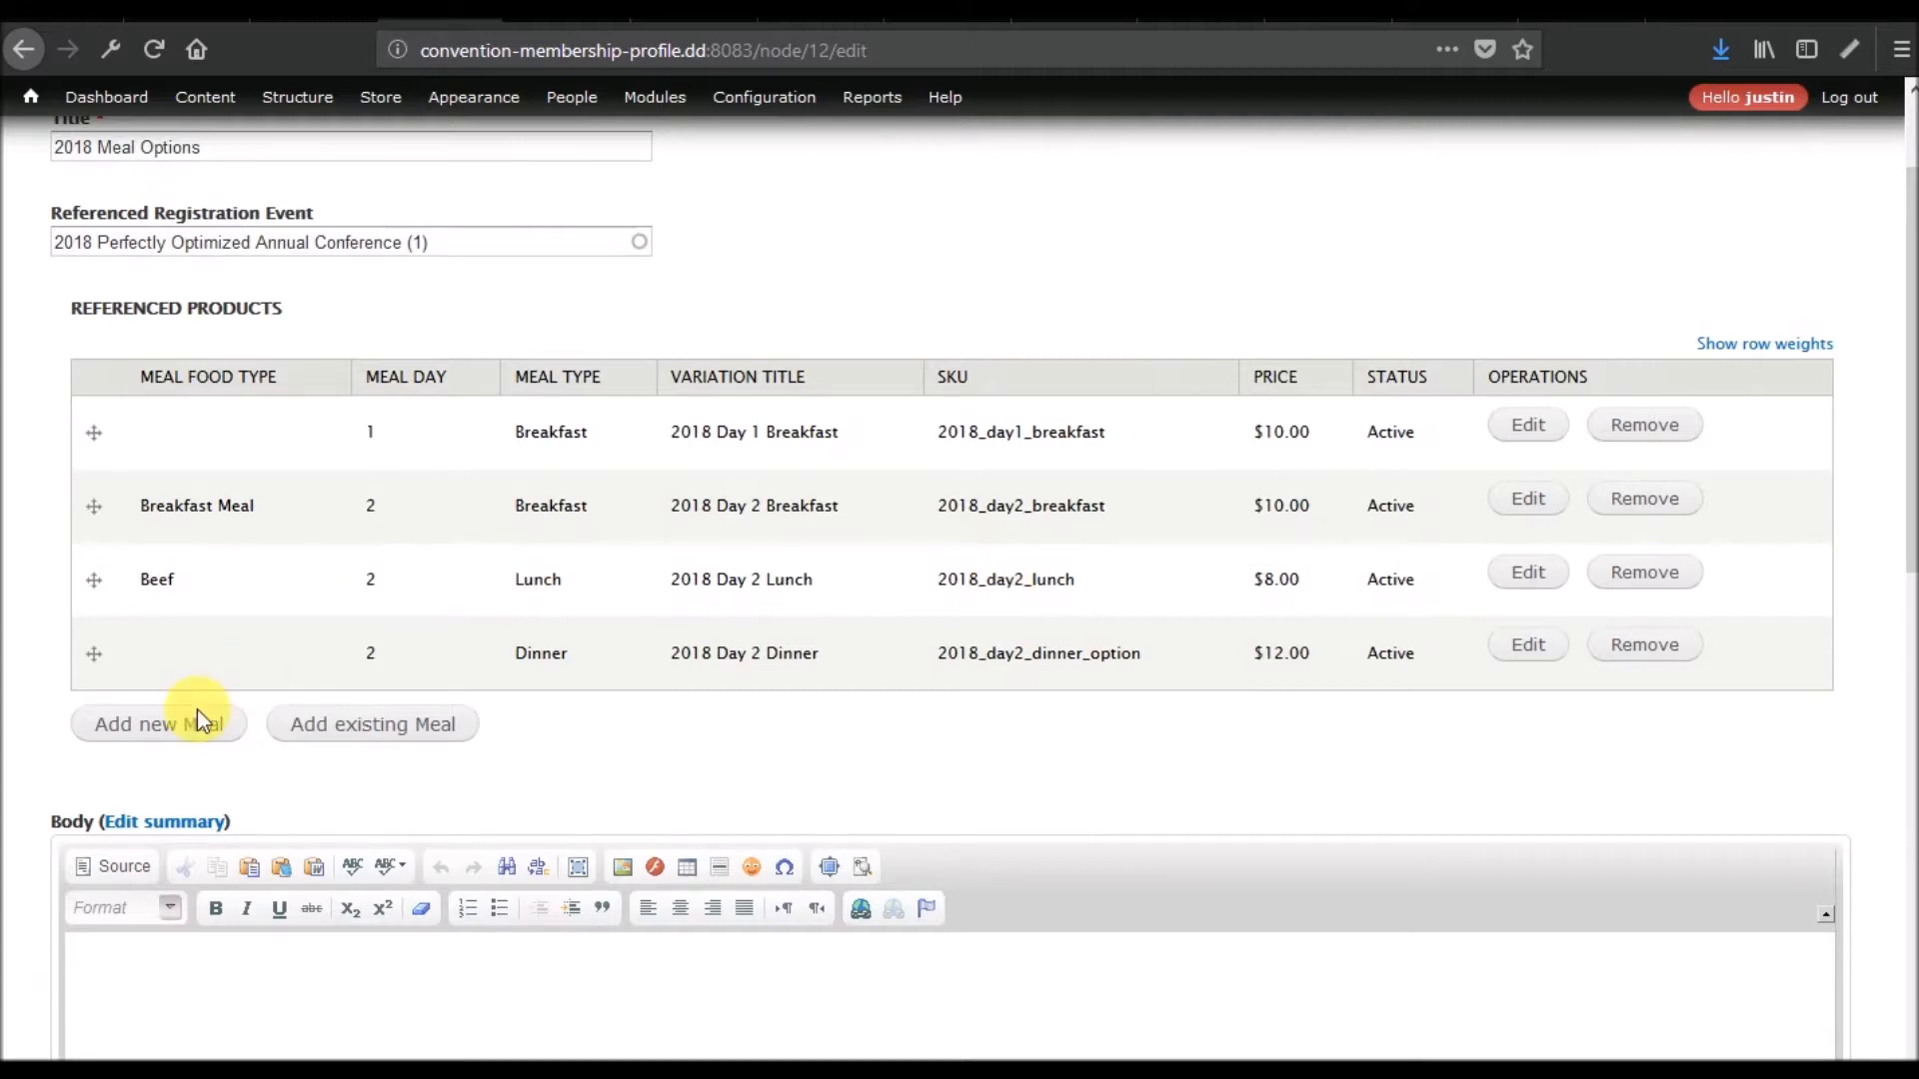
pyautogui.click(158, 728)
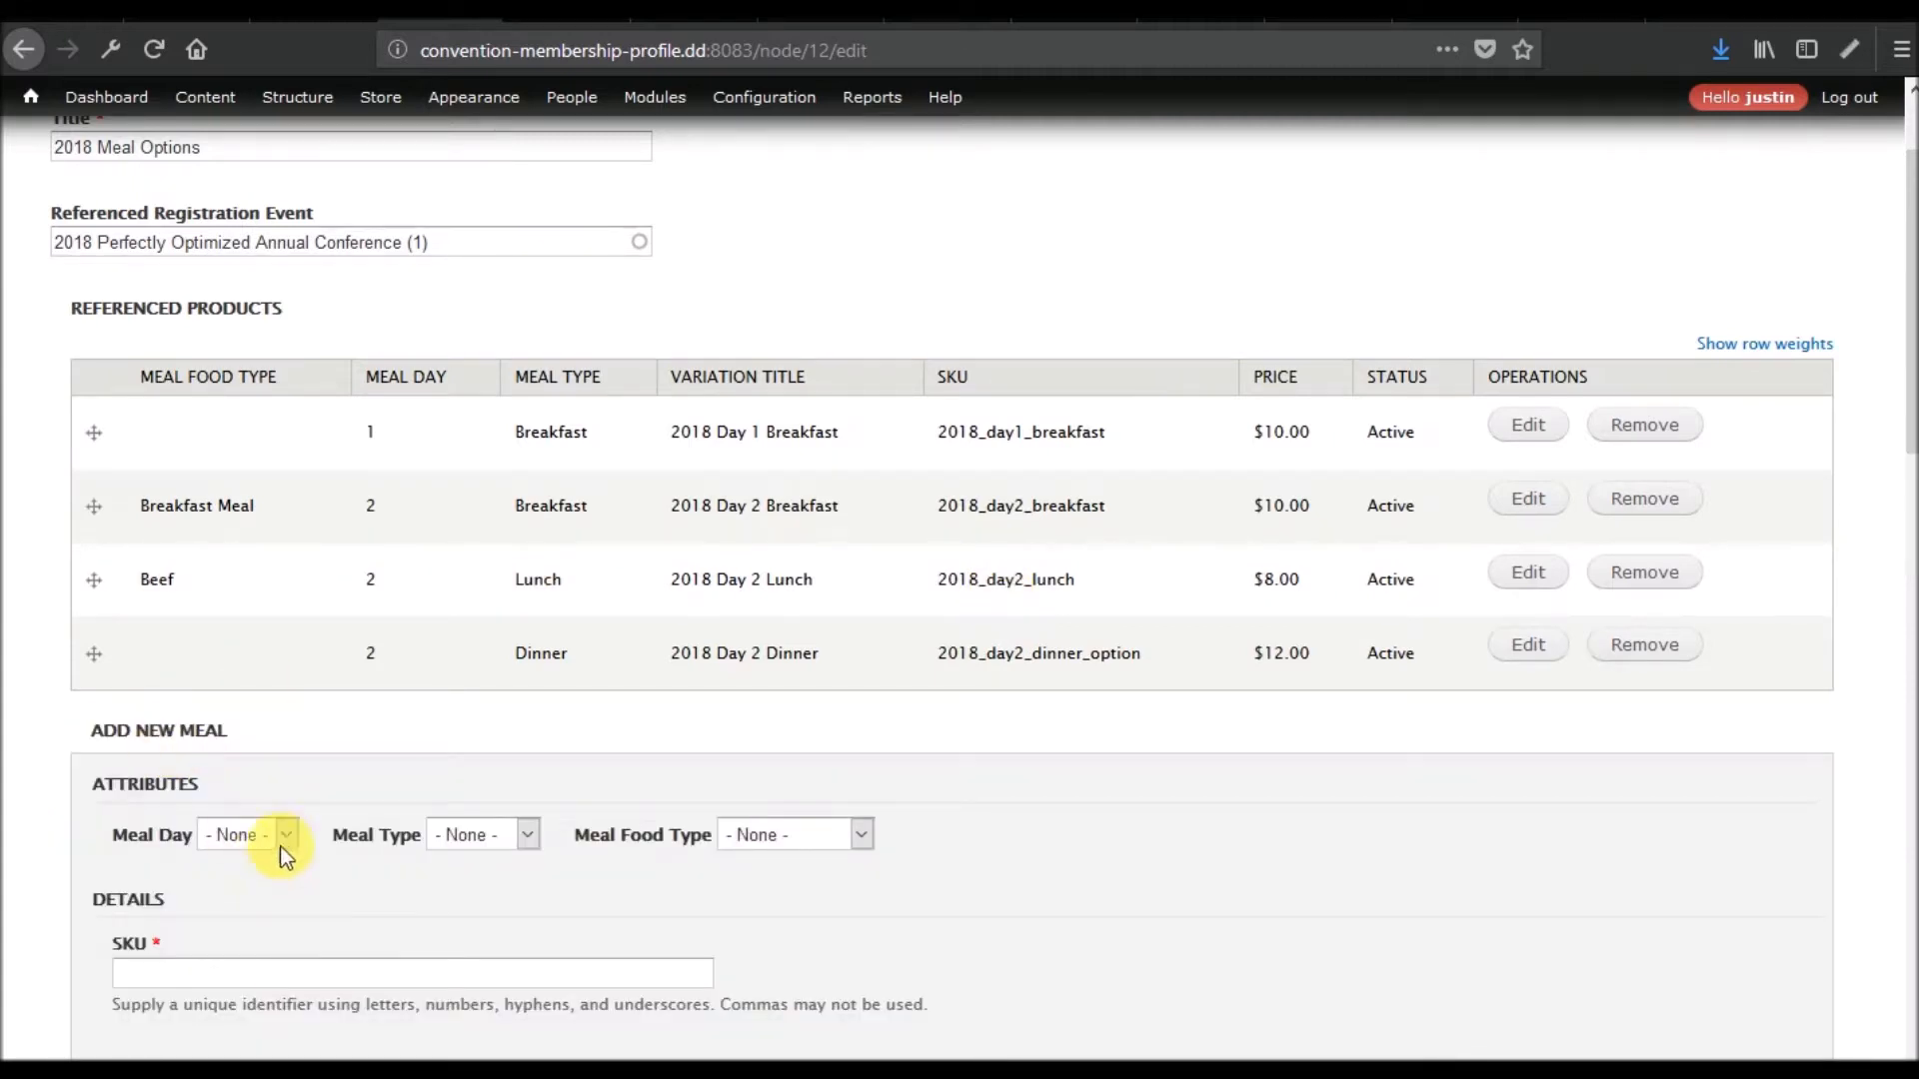
pyautogui.click(282, 844)
pyautogui.click(258, 932)
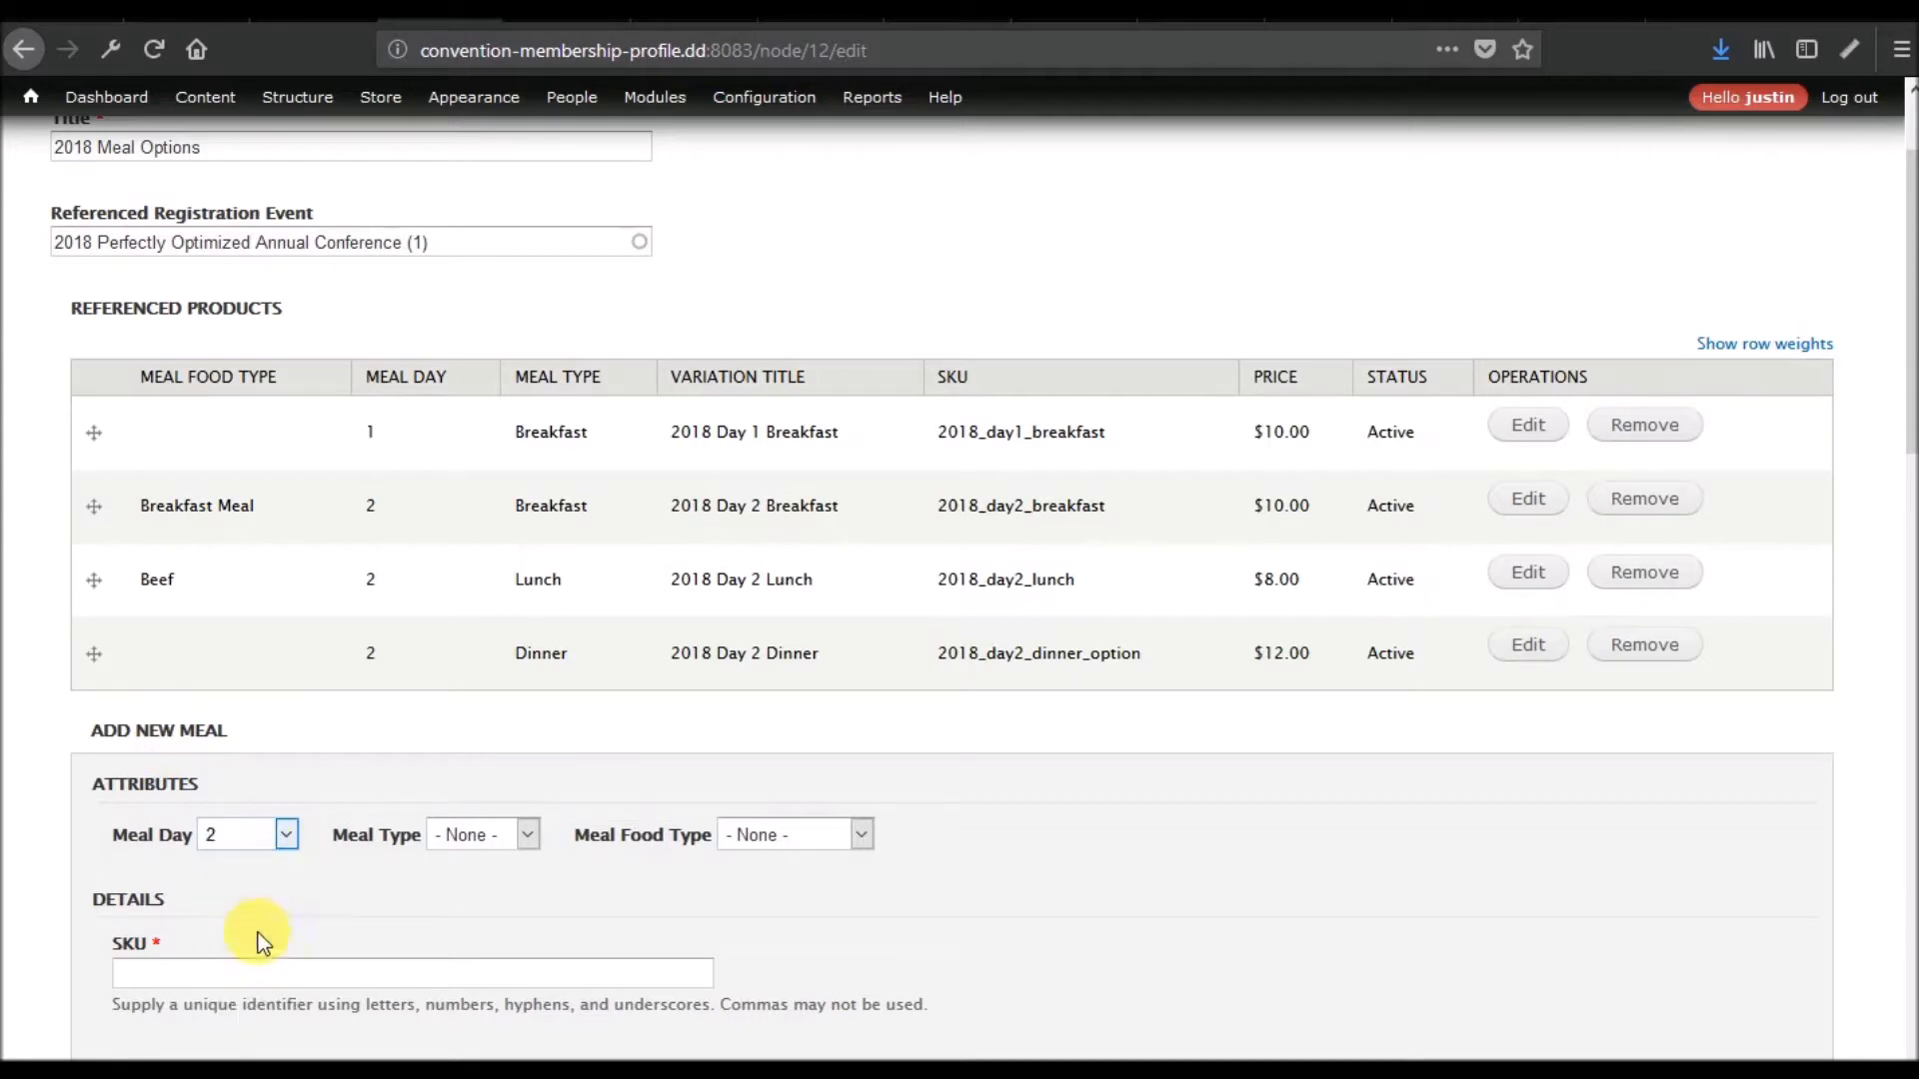
pyautogui.click(522, 835)
pyautogui.click(483, 995)
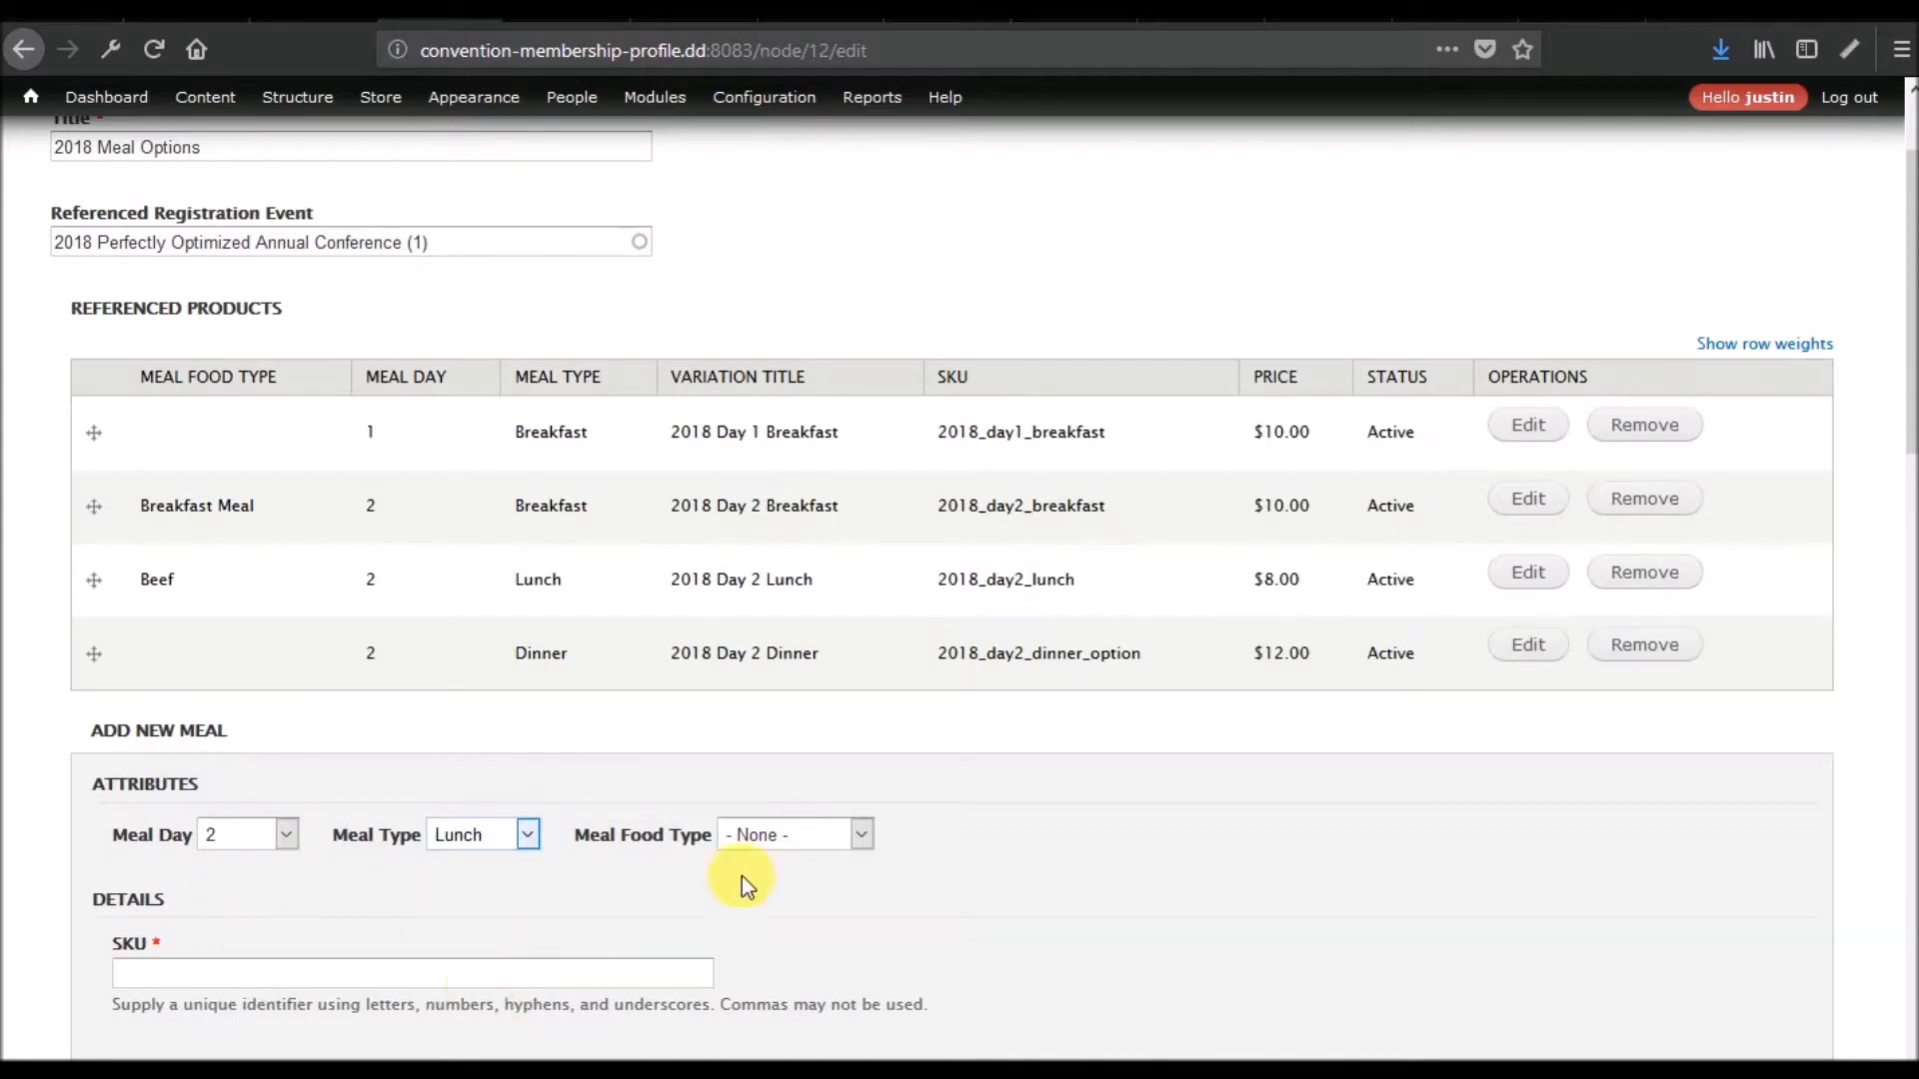
pyautogui.click(837, 840)
pyautogui.click(785, 957)
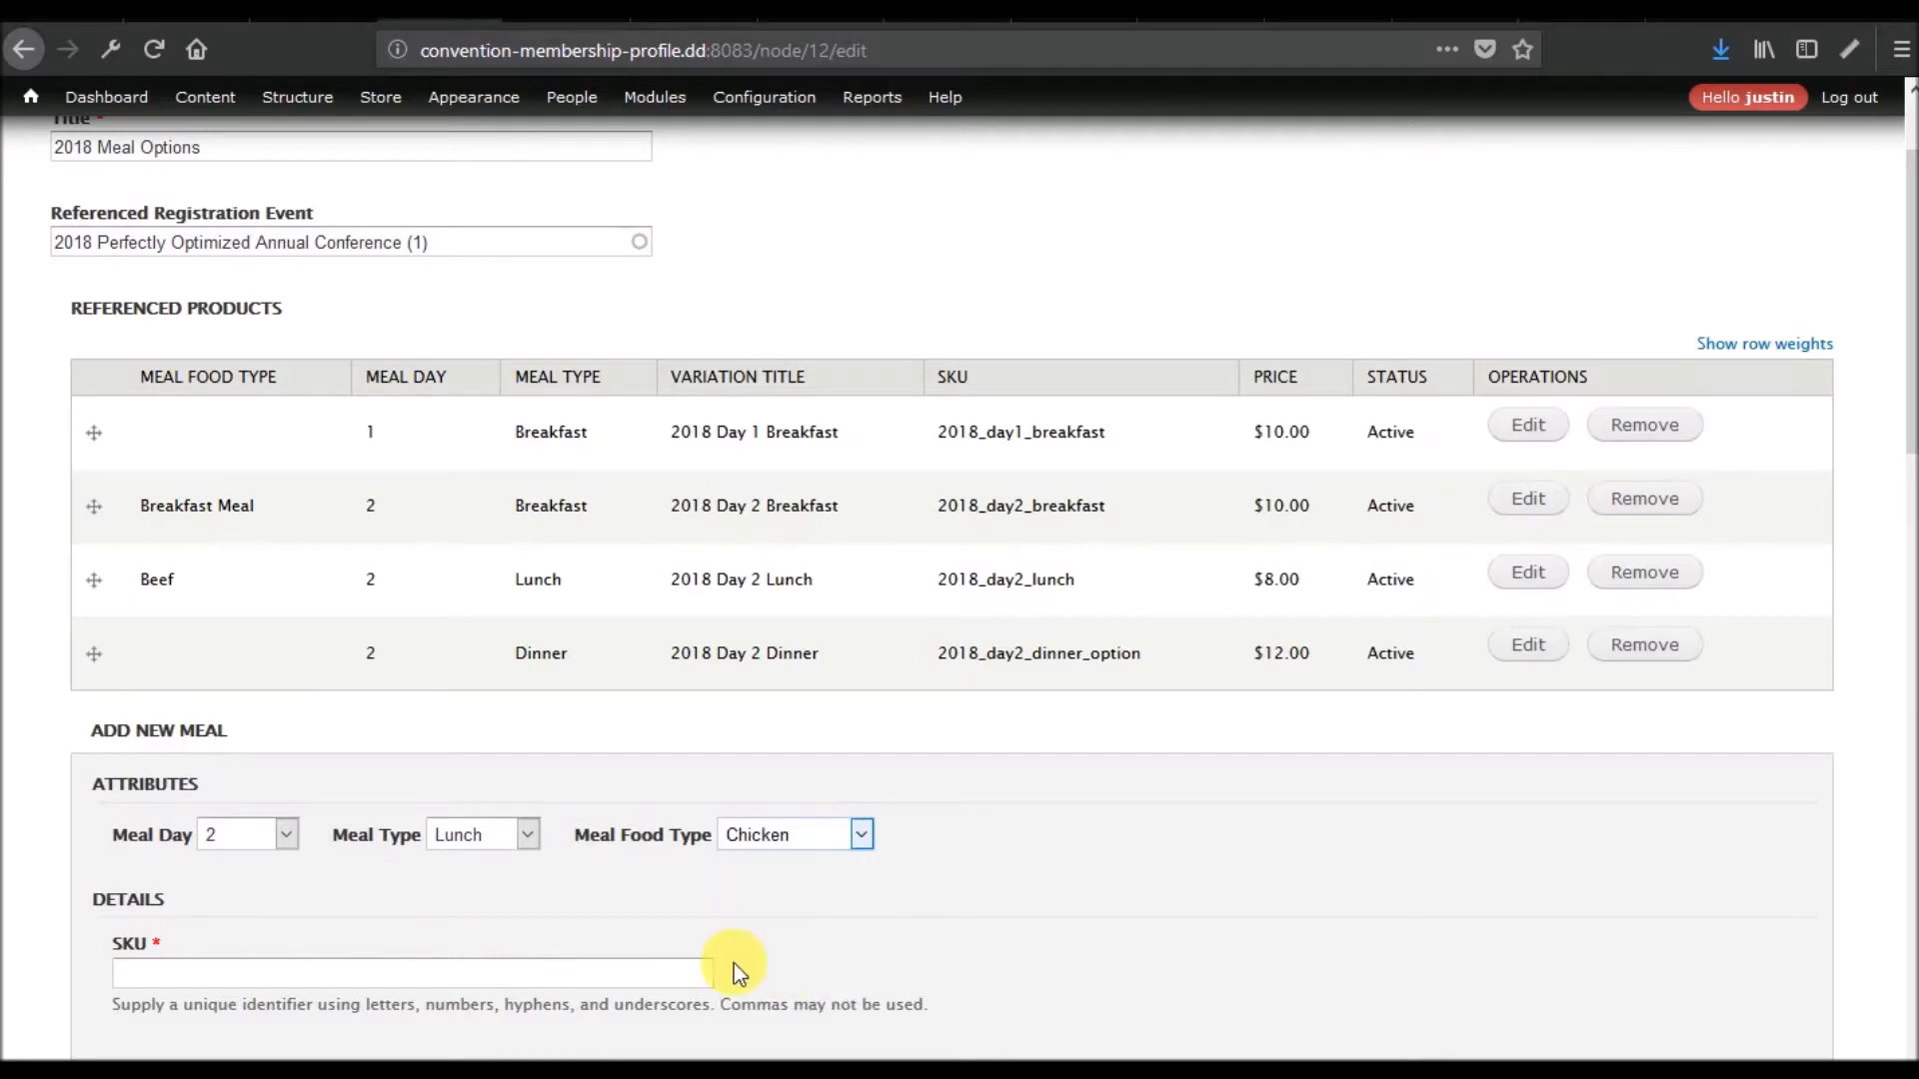
# Give the new lunch meal the SKU 2018_day2_lunch_chicken and the title "2018 Day 2 Chicken Lunch"
pyautogui.click(600, 985)
pyautogui.write('2018')
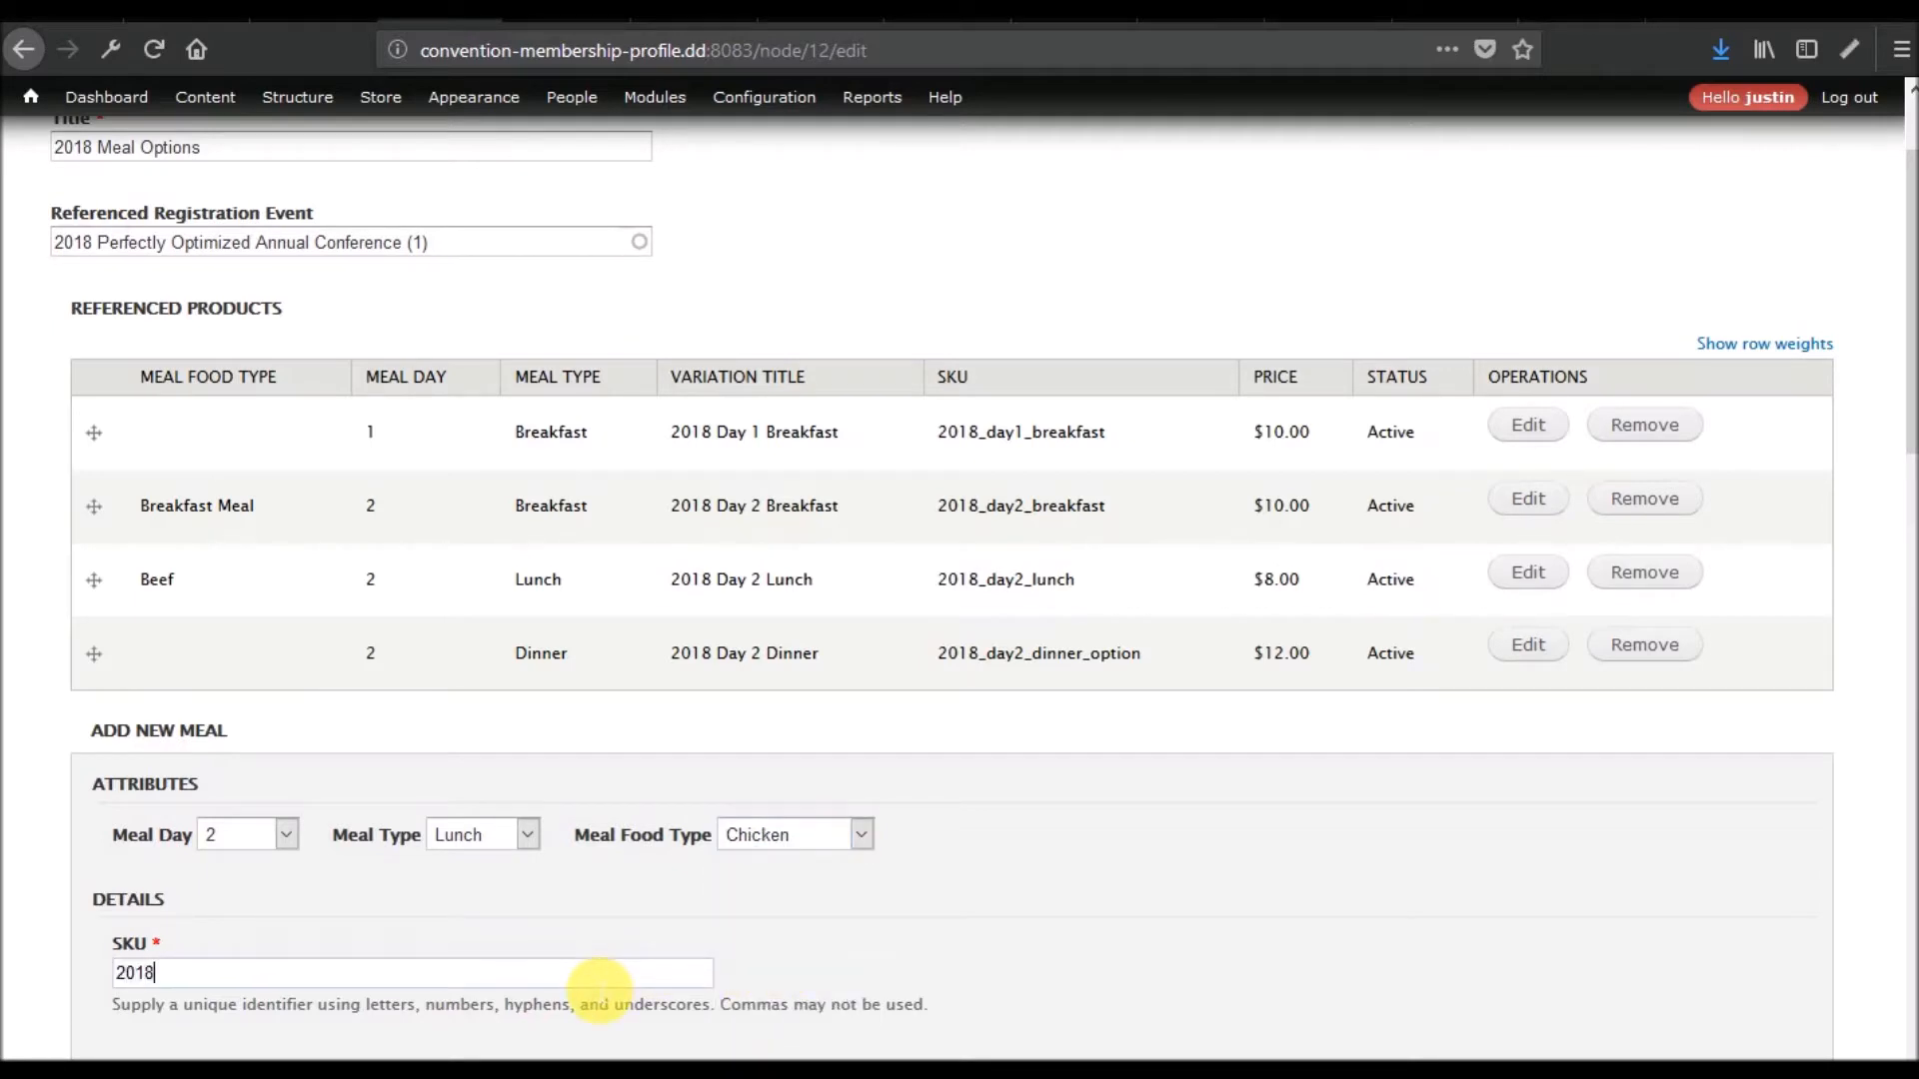
pyautogui.write('_day2_lunch_chicken')
pyautogui.scroll(-3, 589, 842)
pyautogui.click(260, 647)
pyautogui.write('2018 Day')
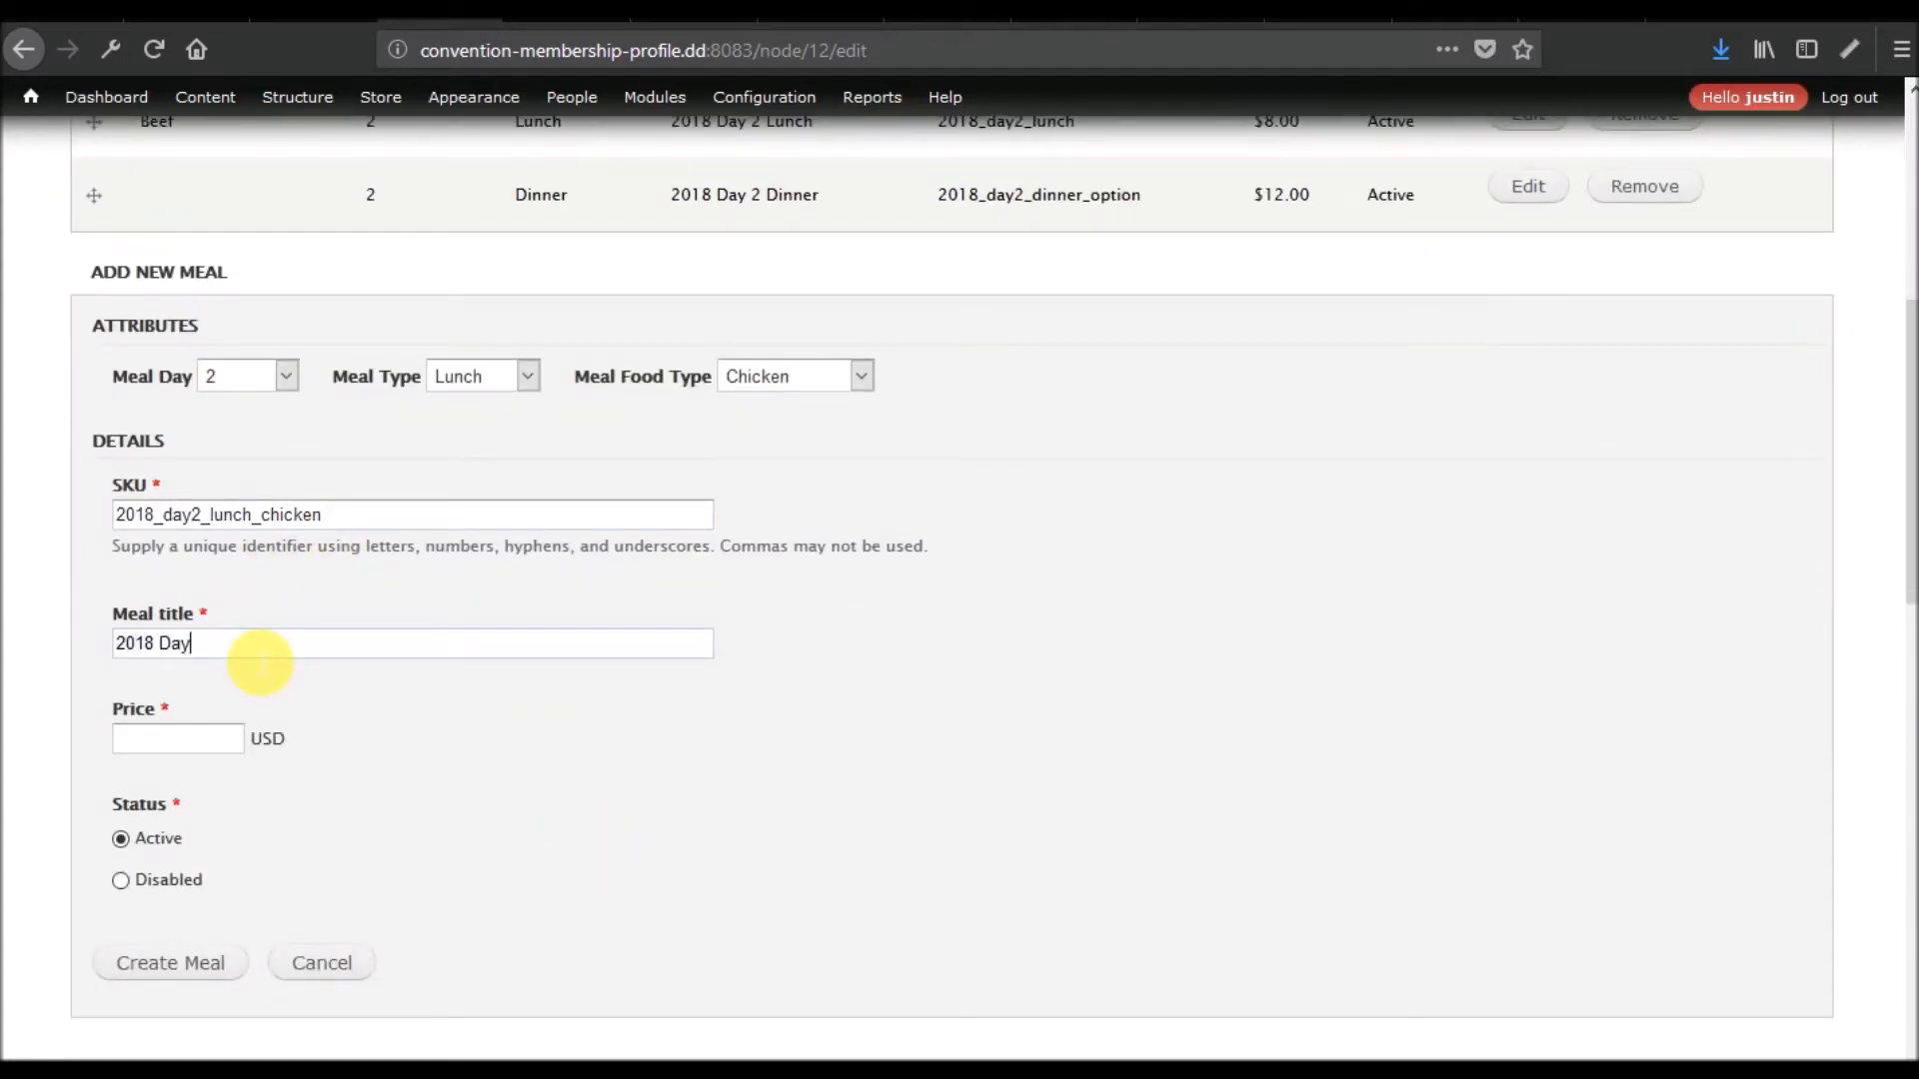
pyautogui.write(' 2 Lunch')
pyautogui.press('BackSpace')
pyautogui.press('BackSpace')
pyautogui.press('BackSpace')
pyautogui.press('BackSpace')
pyautogui.press('BackSpace')
pyautogui.write('Chicken Lunch')
# Set the chicken lunch price to 12 USD and create the meal
pyautogui.click(174, 739)
pyautogui.write('12')
pyautogui.scroll(-3, 407, 712)
pyautogui.click(172, 657)
# Move the 2018 Day 2 Chicken Lunch row above 2018 Day 2 Dinner in the referenced products
pyautogui.scroll(10, 557, 736)
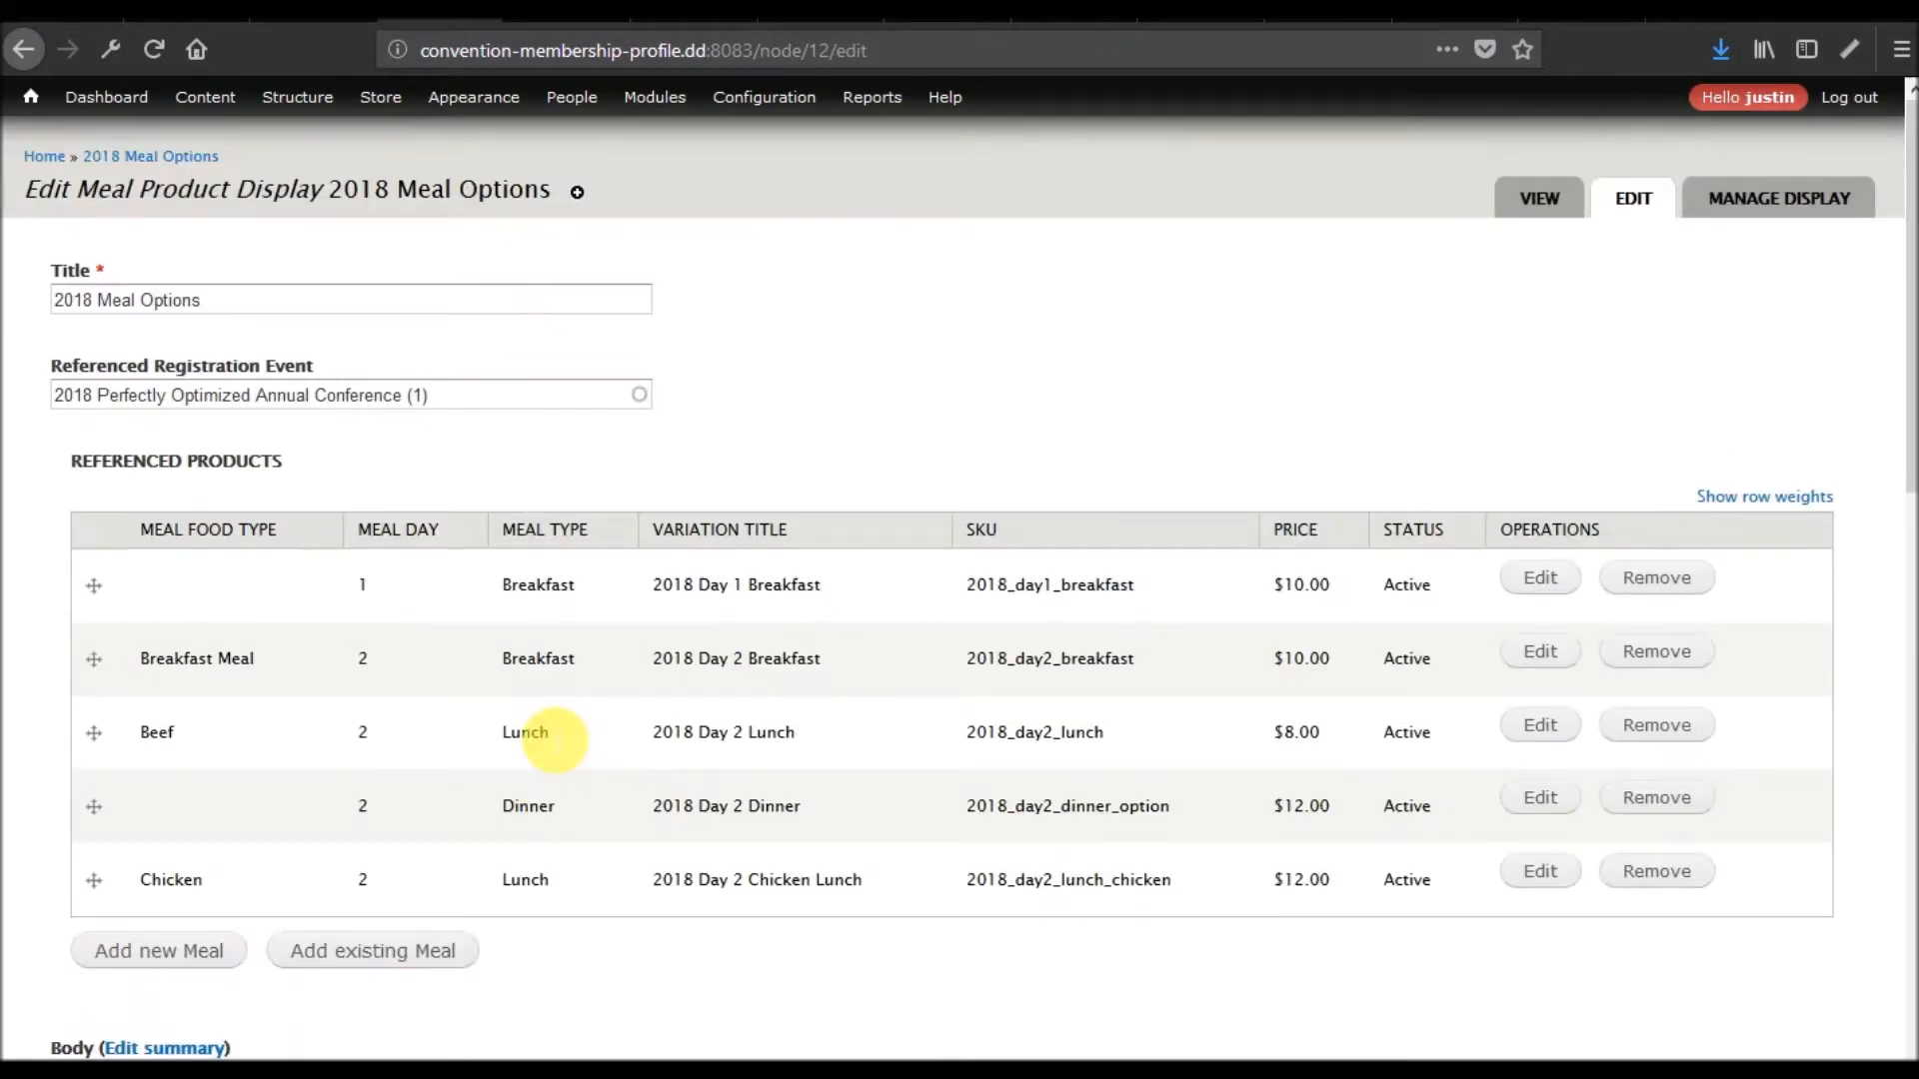
pyautogui.moveTo(96, 883); pyautogui.dragTo(101, 815)
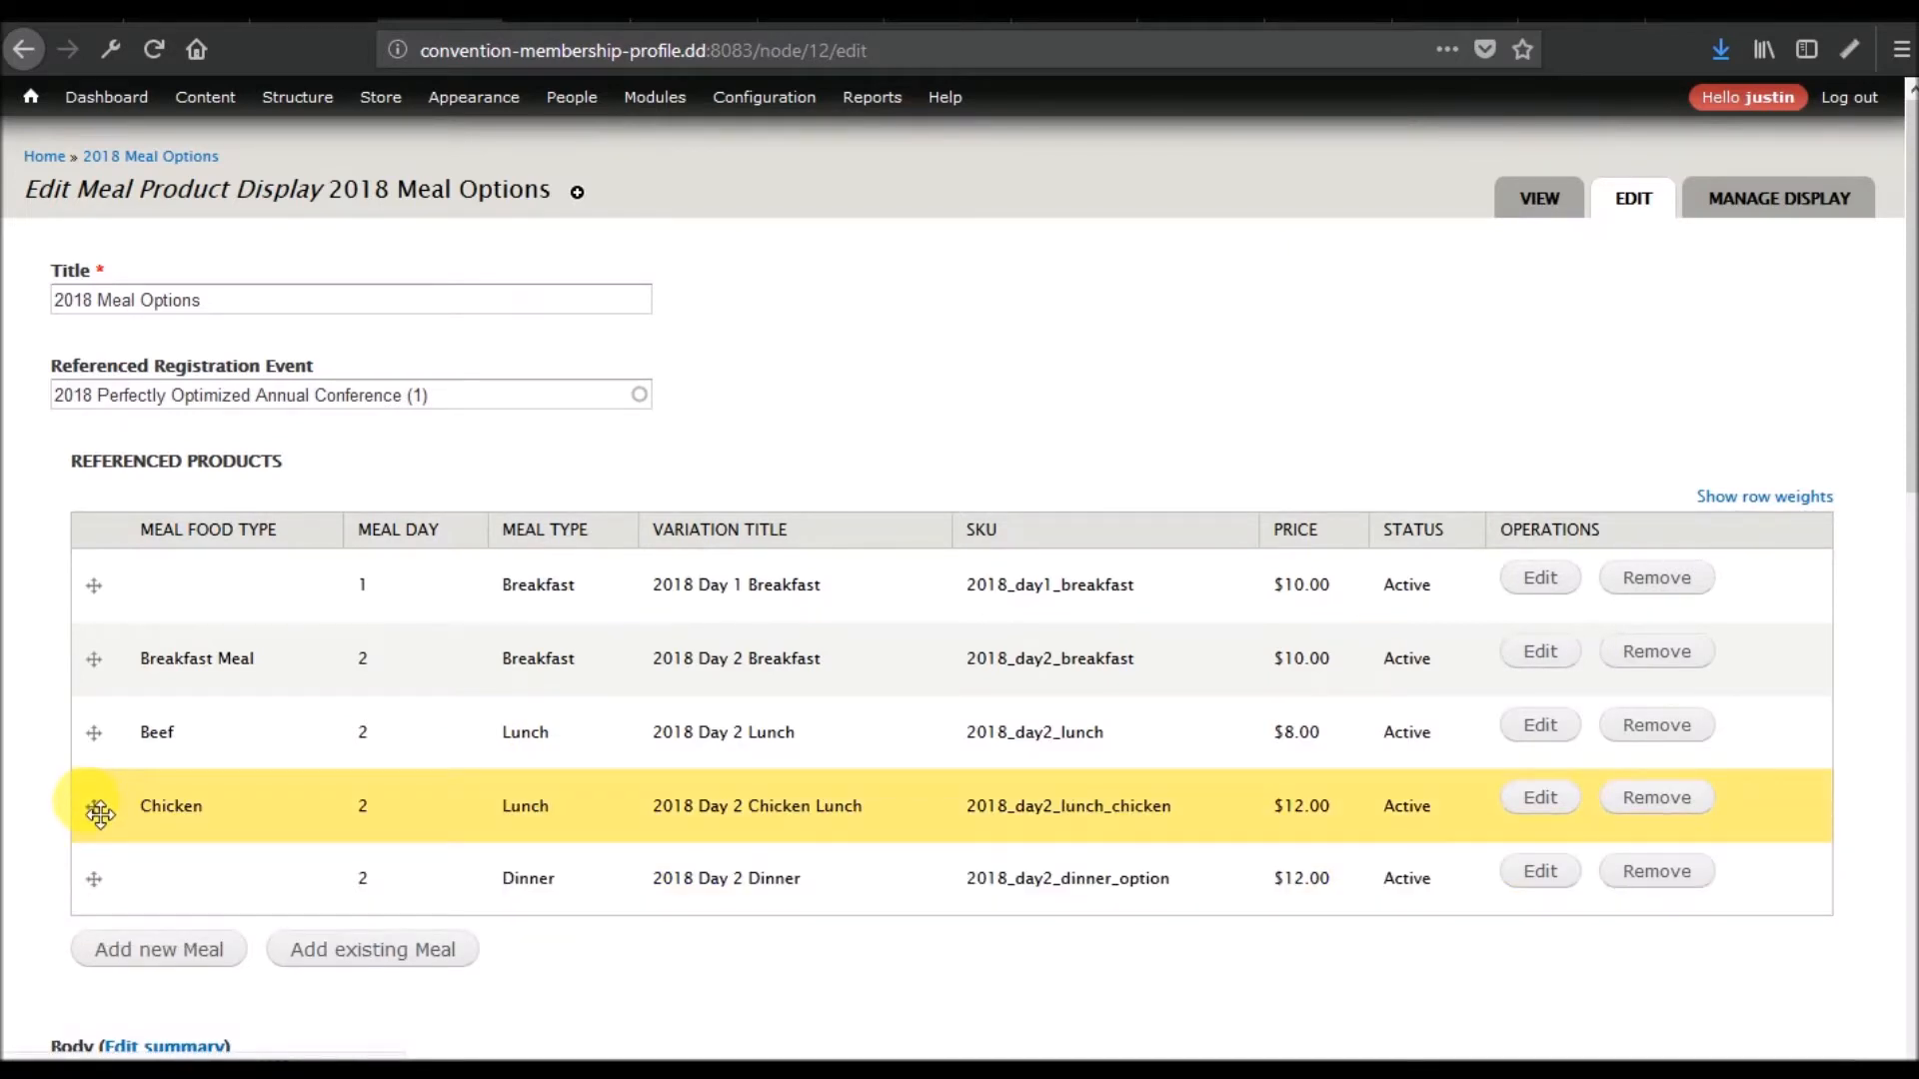
pyautogui.moveTo(100, 817); pyautogui.dragTo(86, 805)
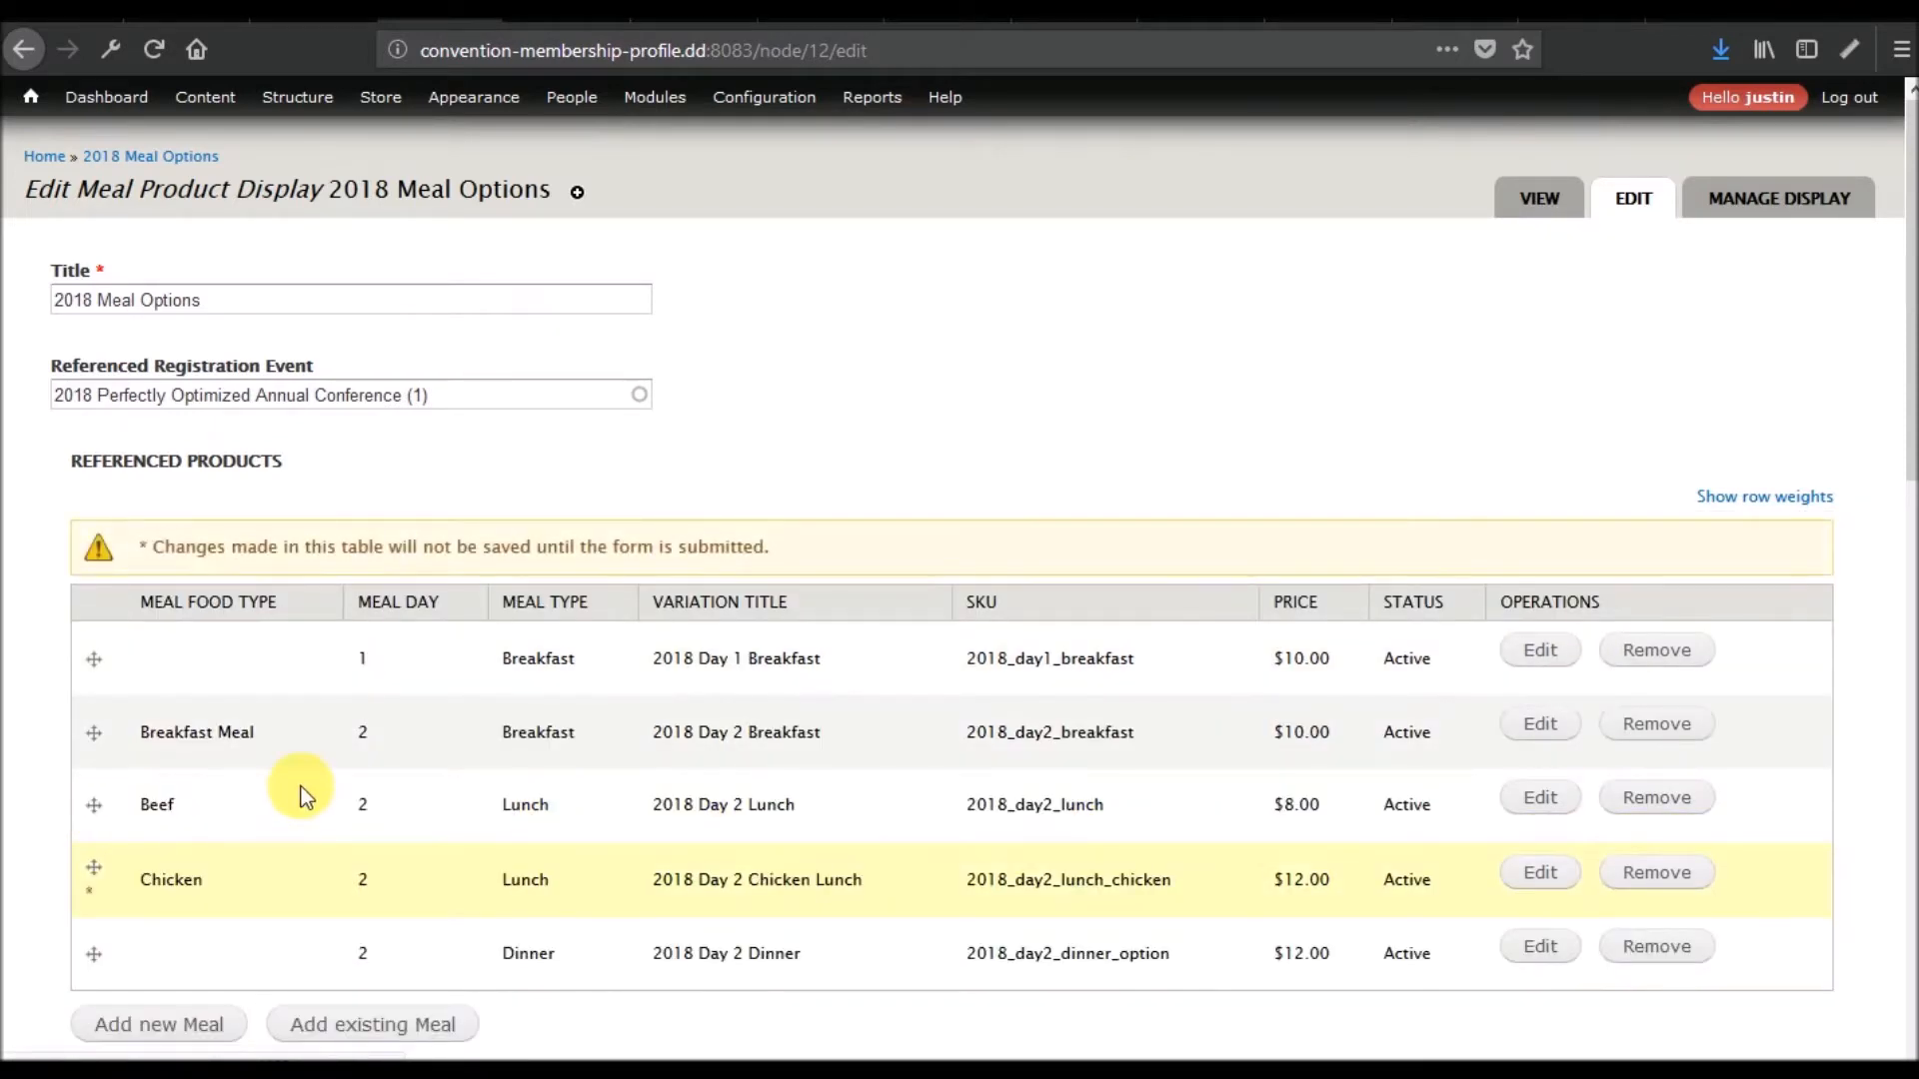
# Open the 2018 Day 2 Dinner product for editing and set its Meal Food Type to Beef
pyautogui.scroll(-3, 300, 770)
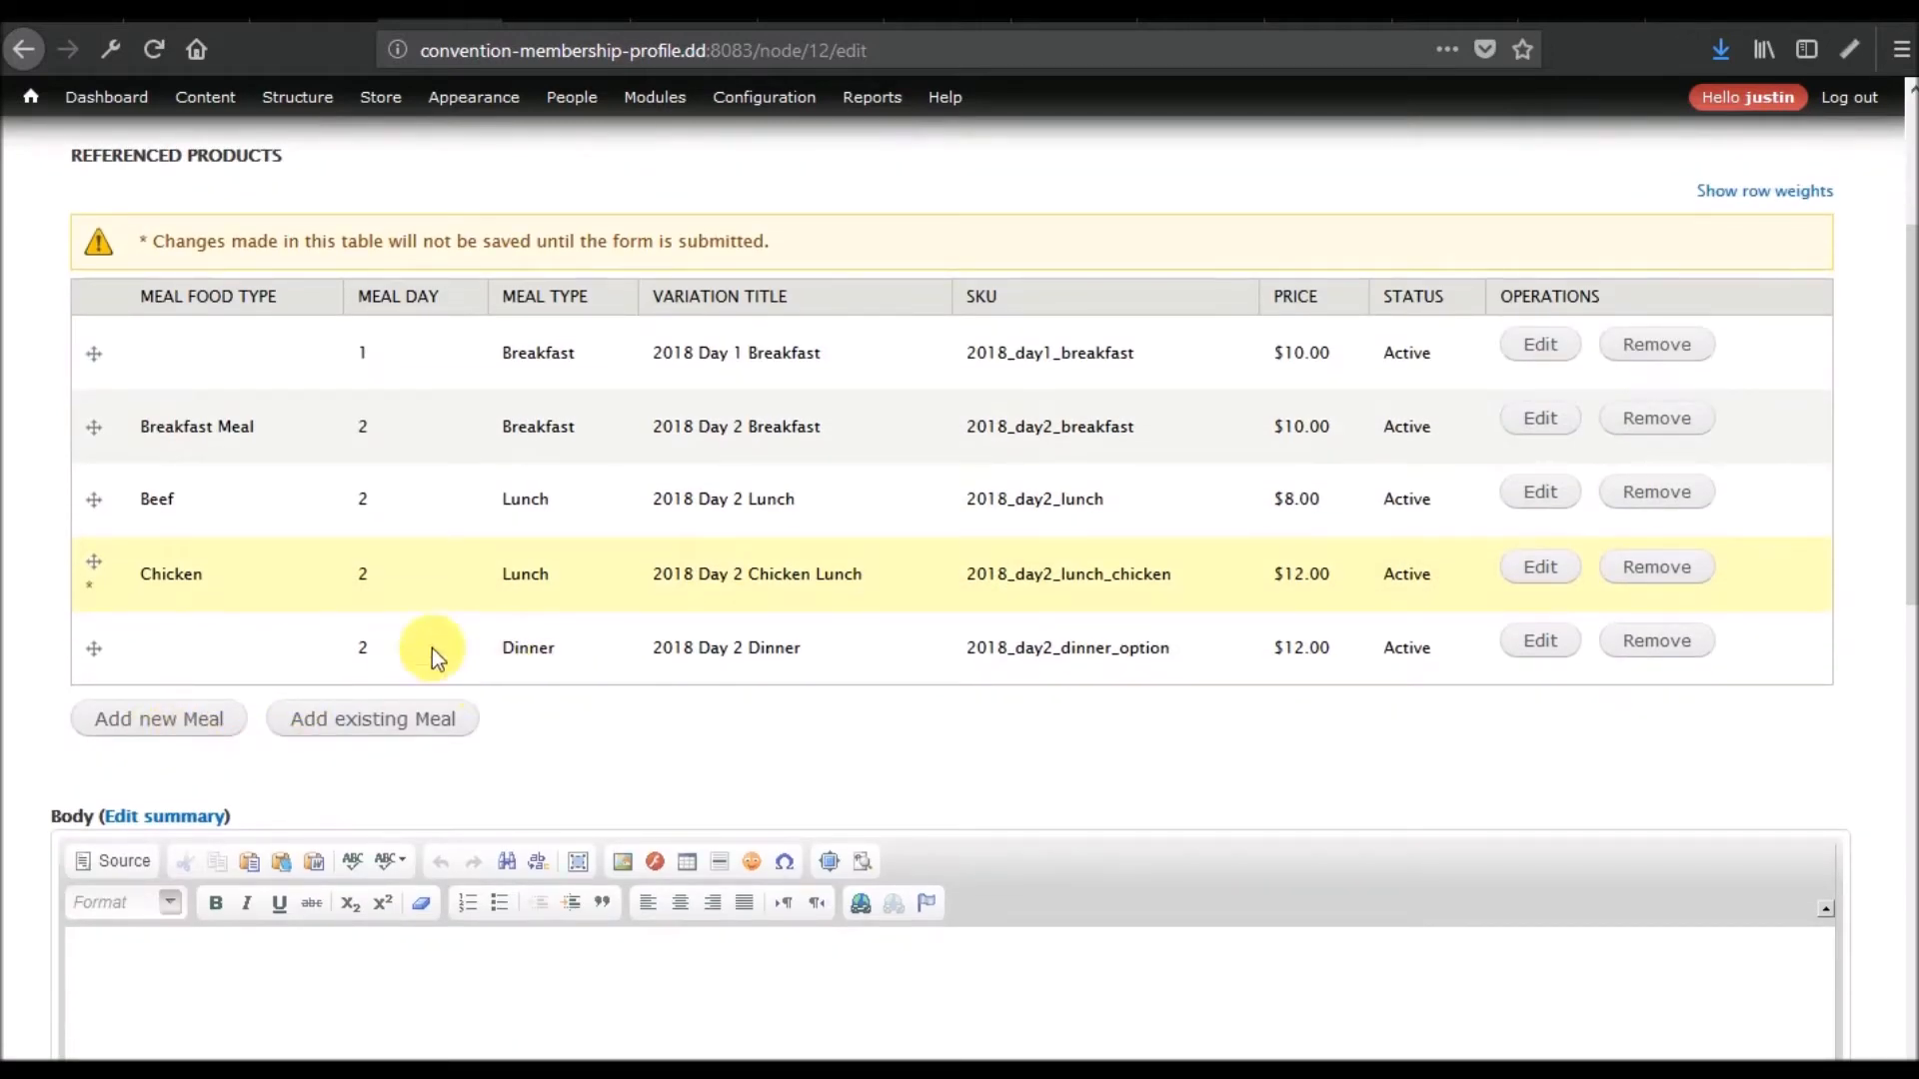
pyautogui.click(1540, 643)
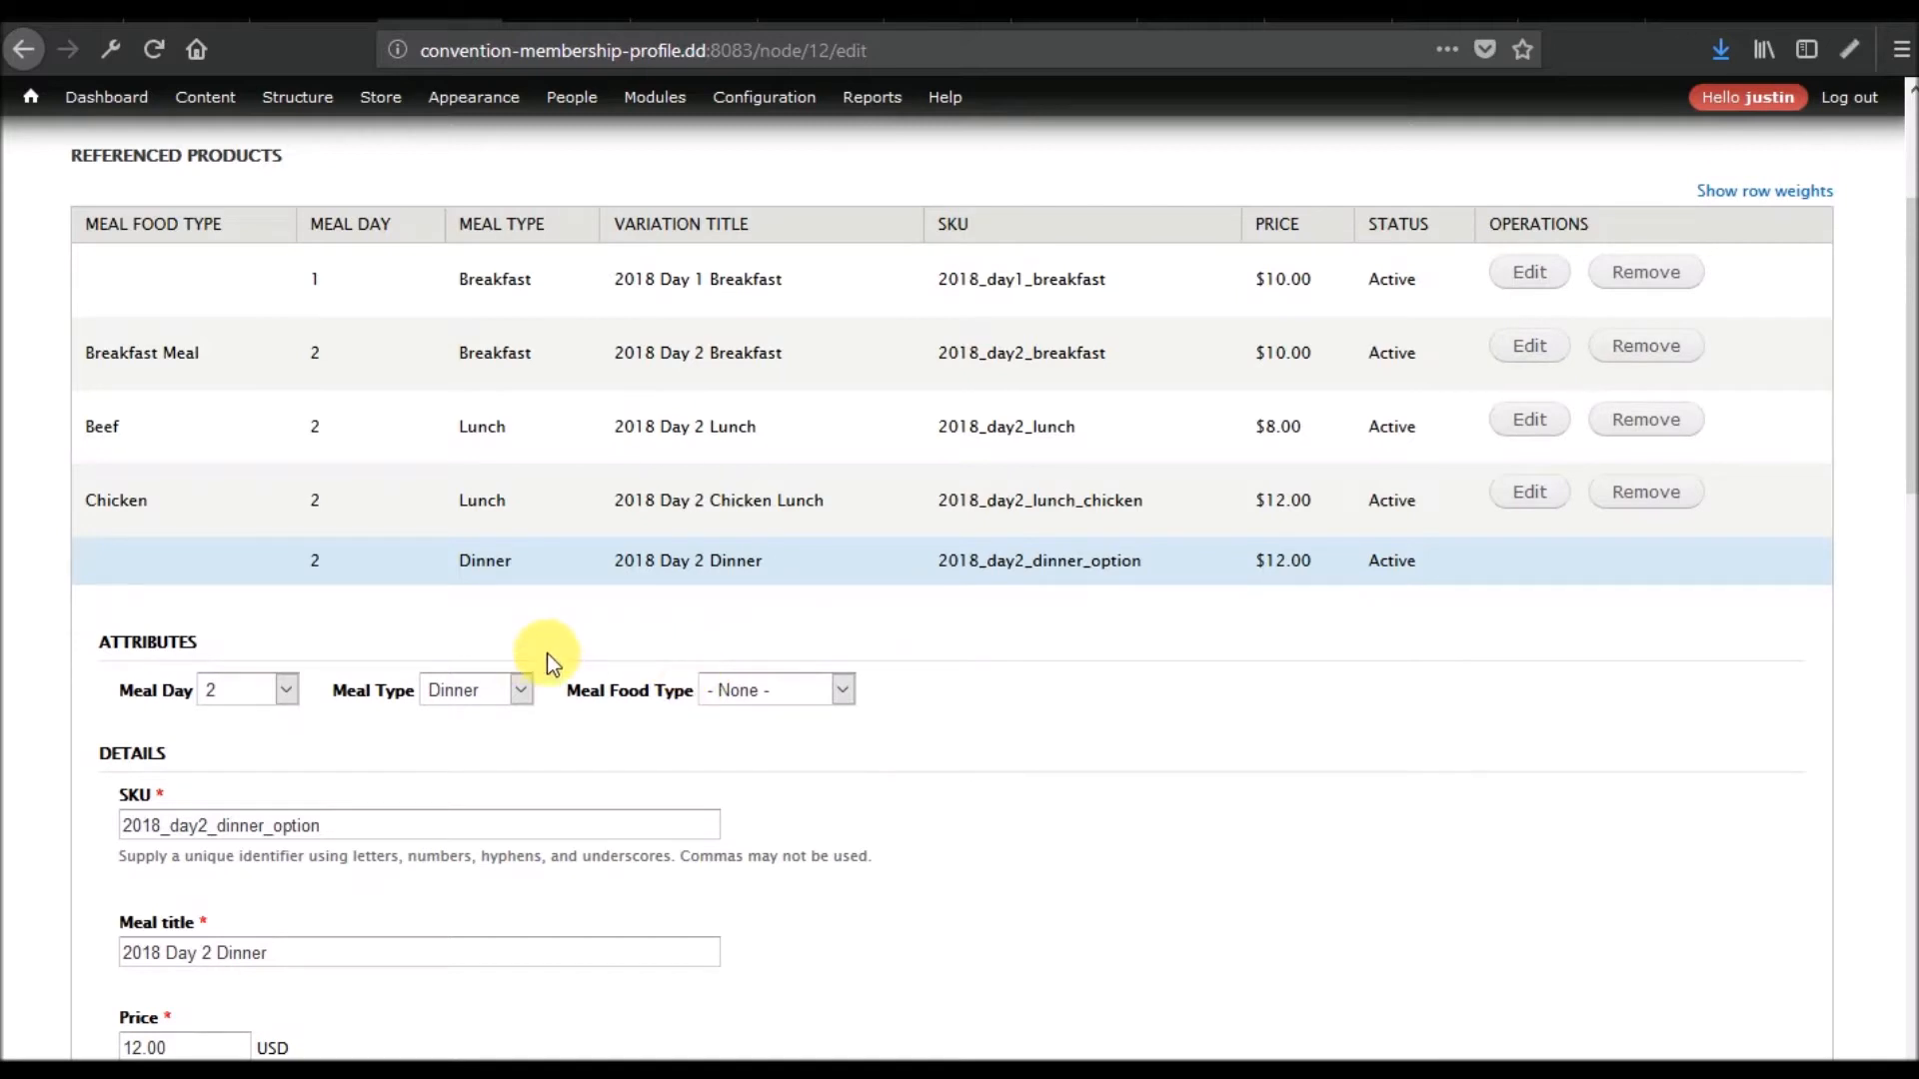
pyautogui.click(764, 689)
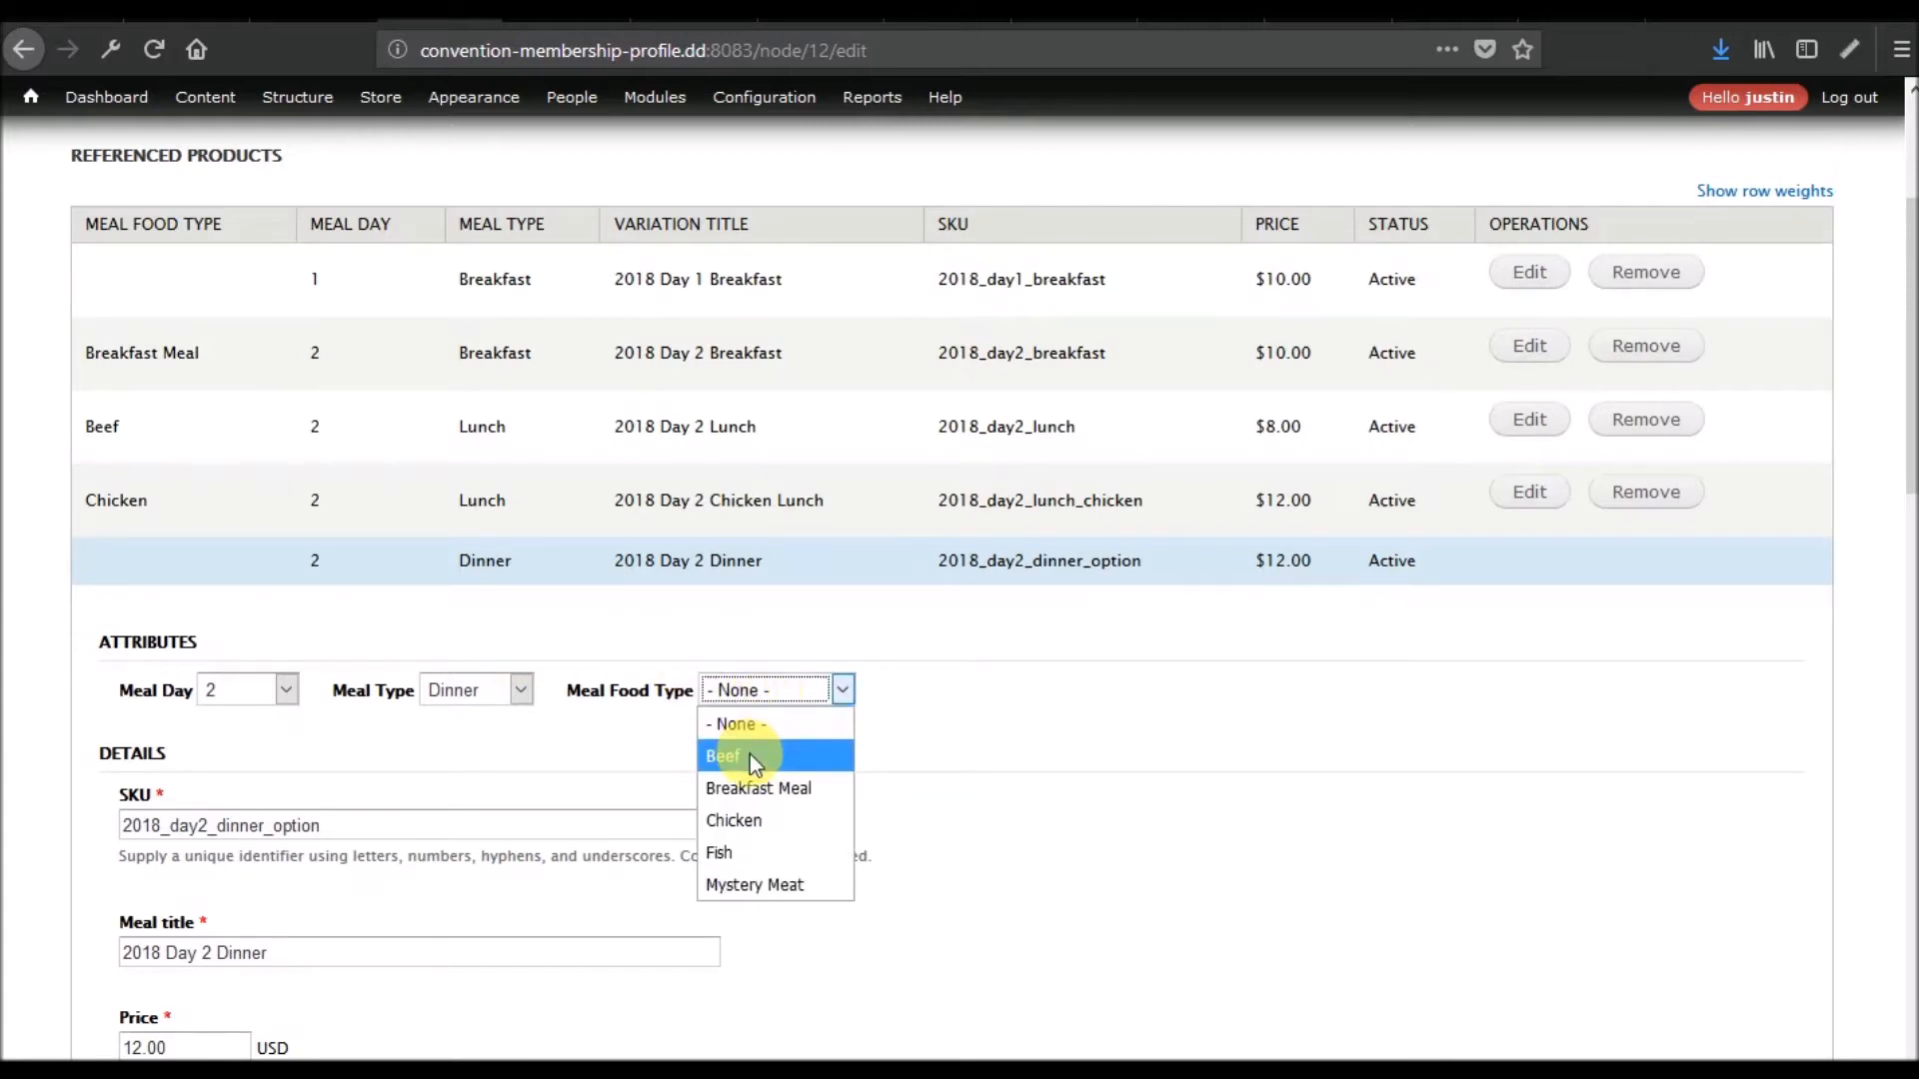
pyautogui.click(749, 756)
pyautogui.click(407, 828)
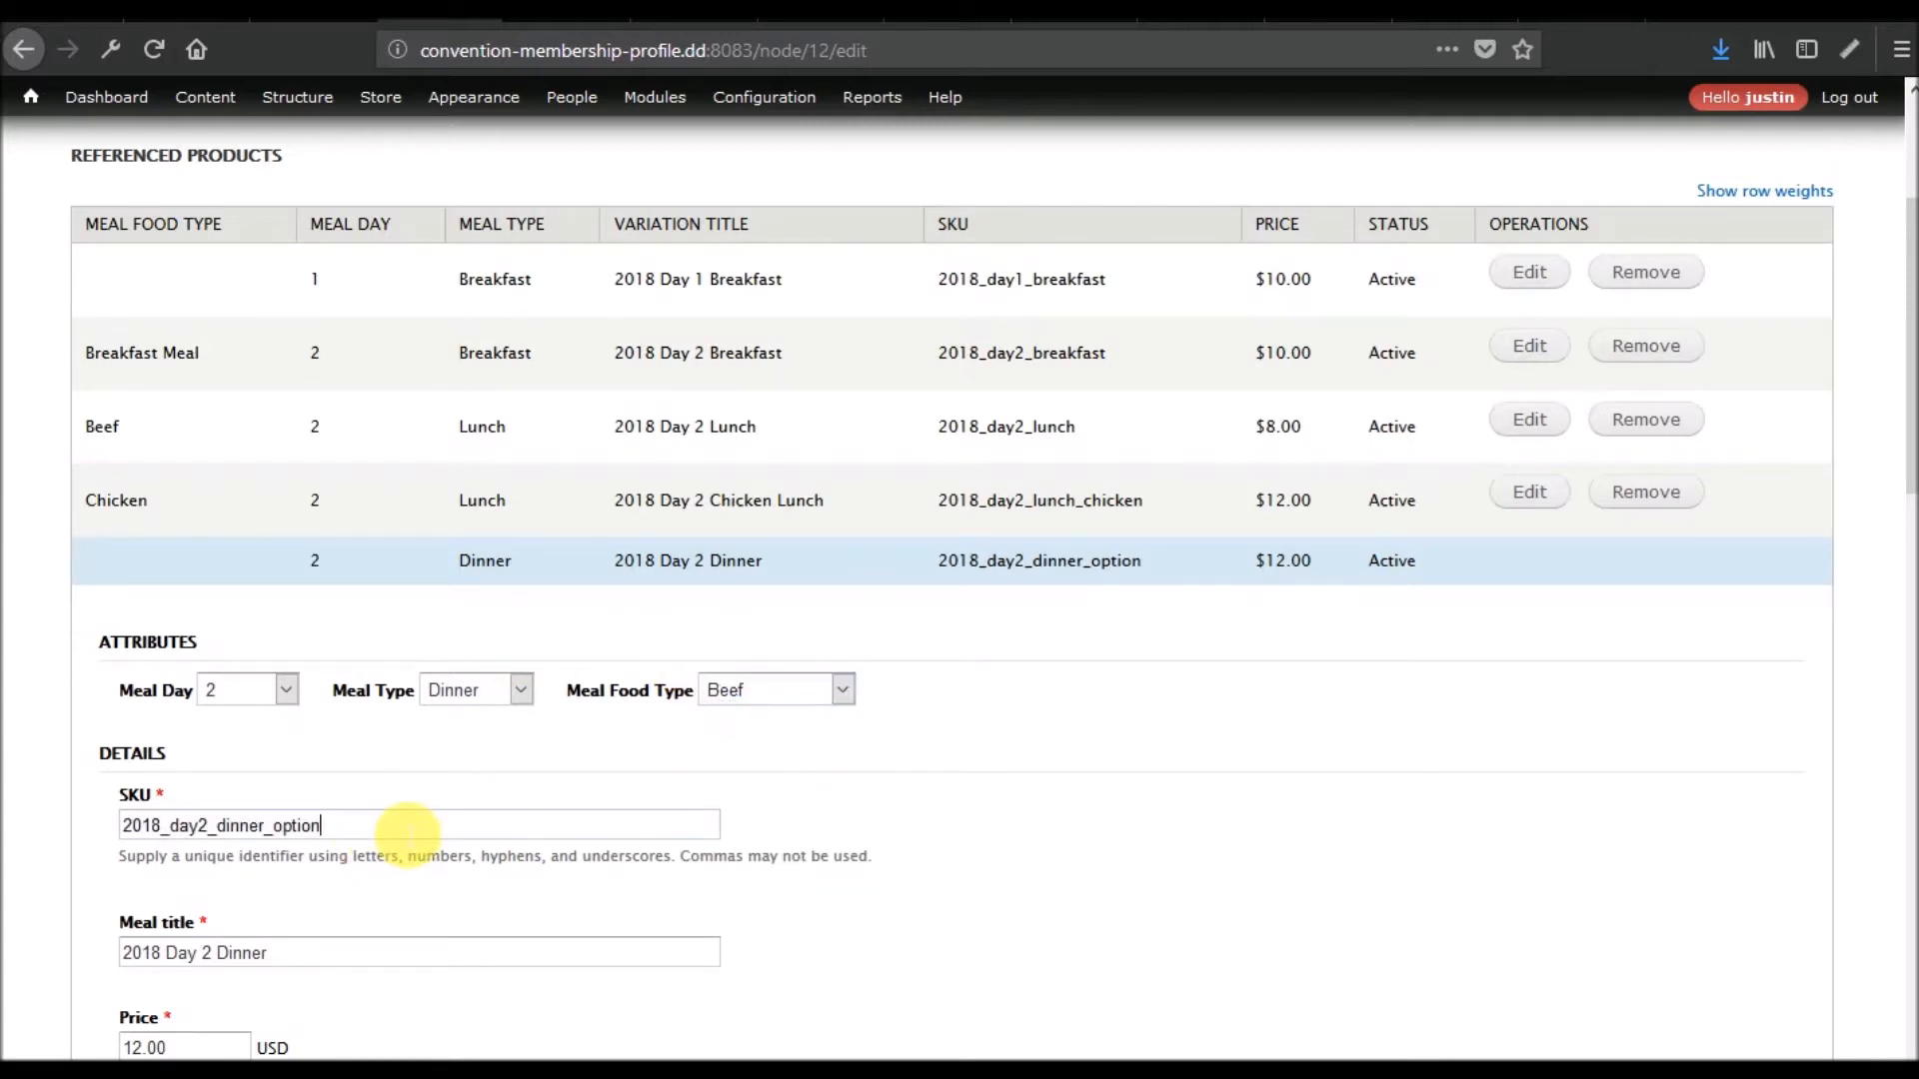
pyautogui.write('_be')
pyautogui.press('BackSpace')
pyautogui.press('BackSpace')
pyautogui.press('BackSpace')
pyautogui.press('BackSpace')
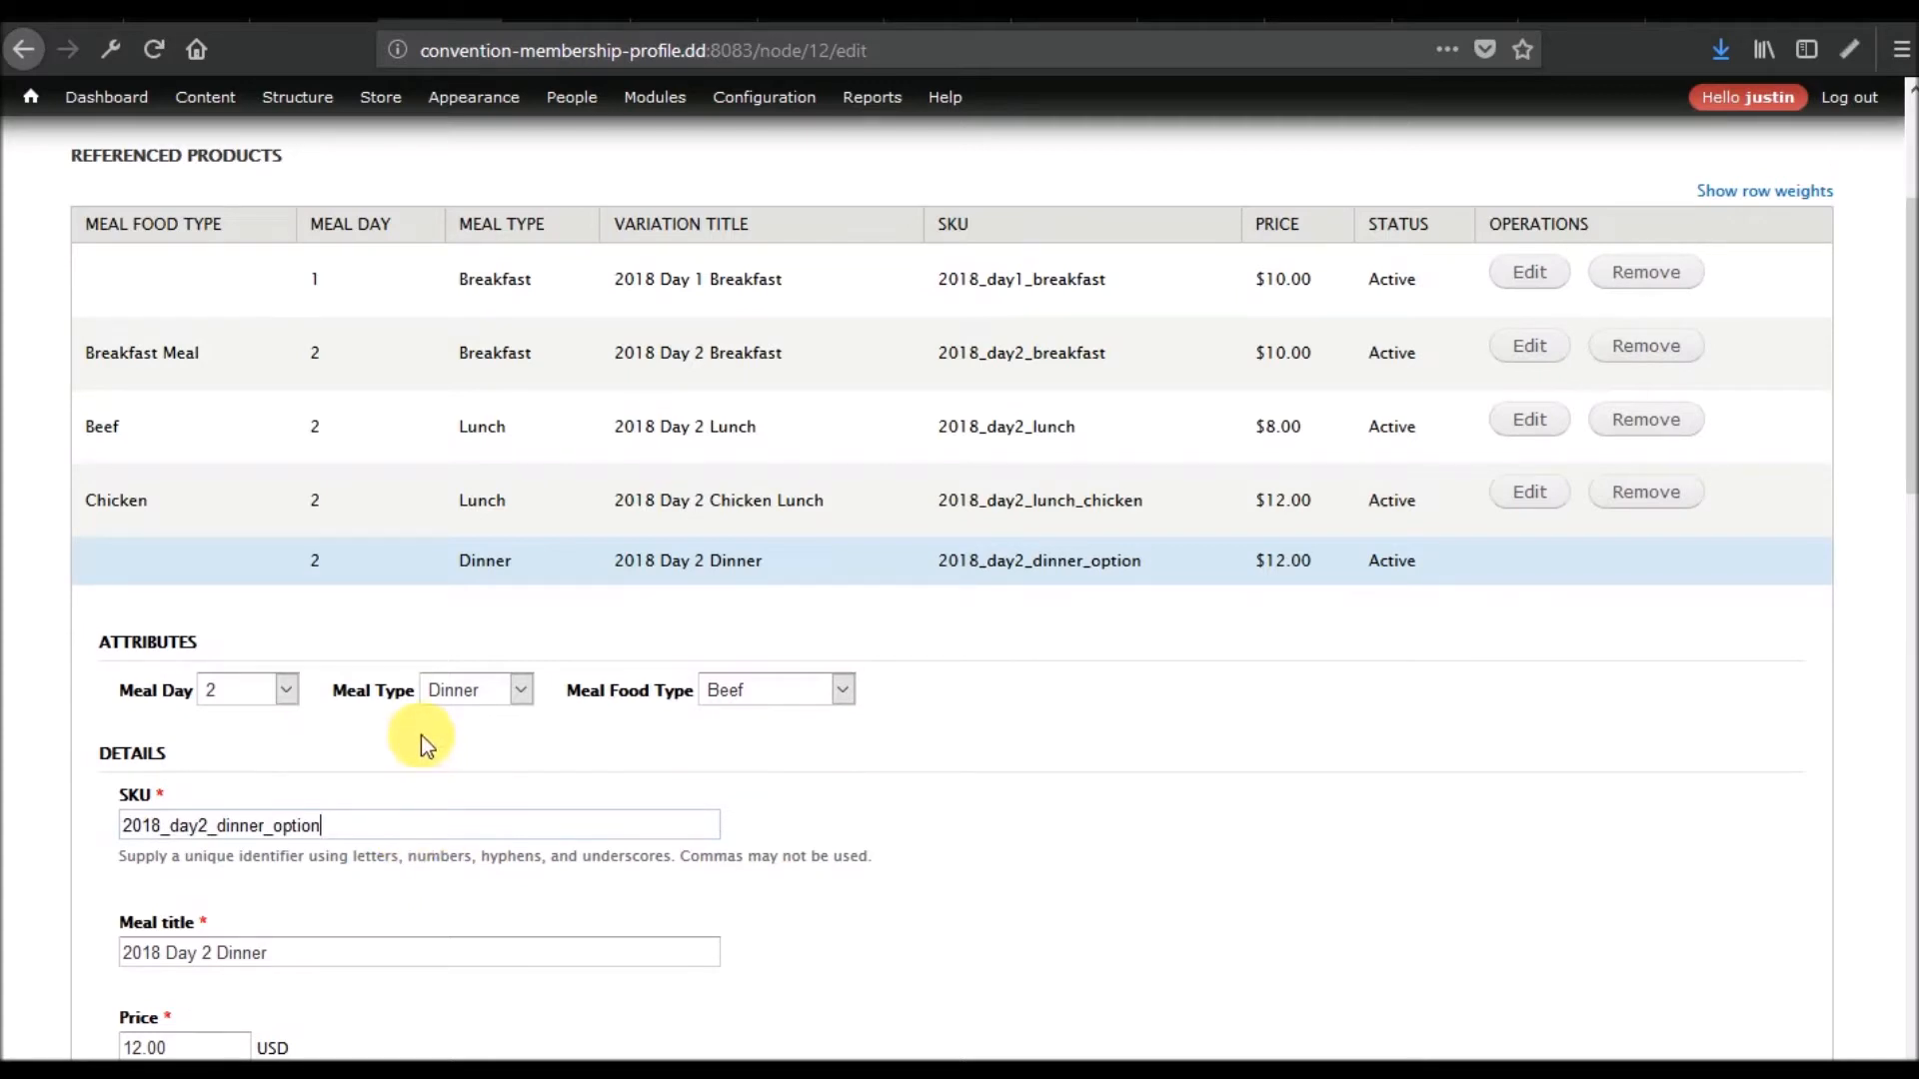
# Apply the update to the 2018 Day 2 Dinner product
pyautogui.scroll(-3, 417, 701)
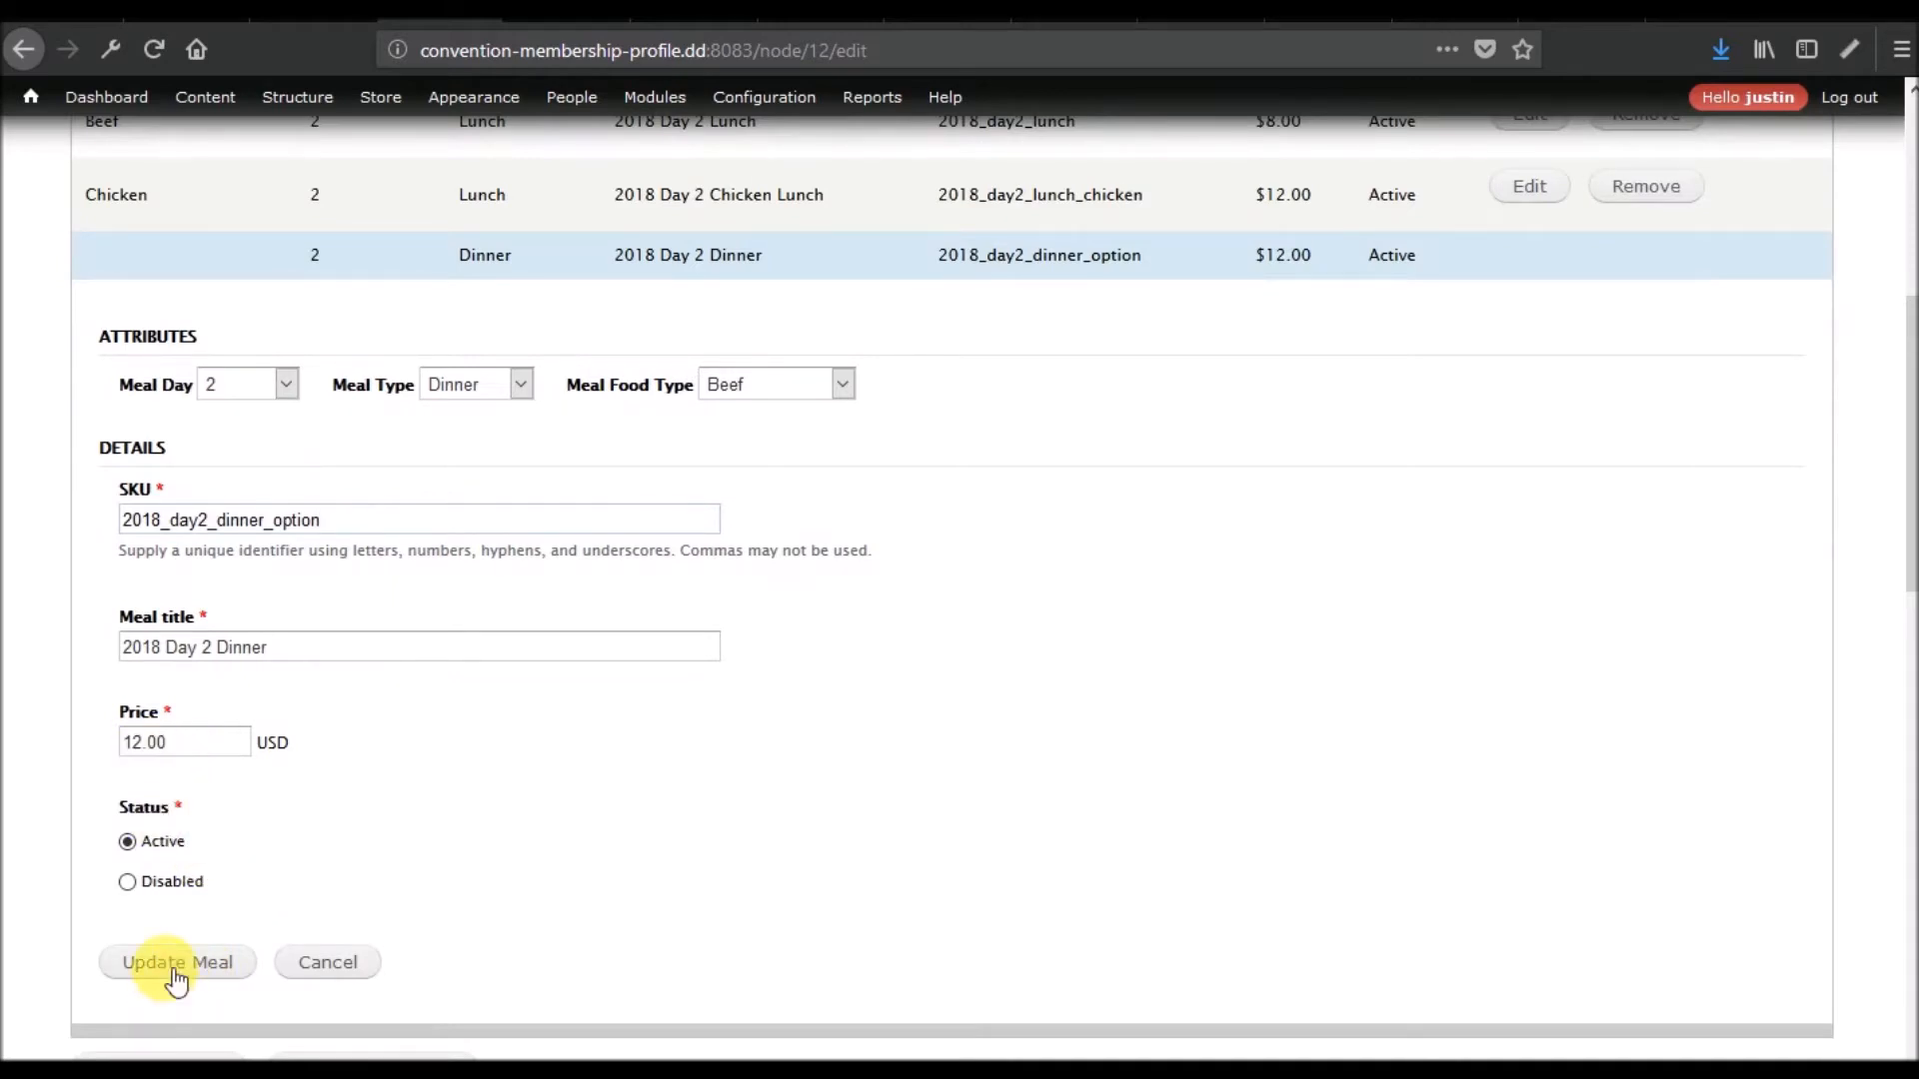
pyautogui.click(175, 964)
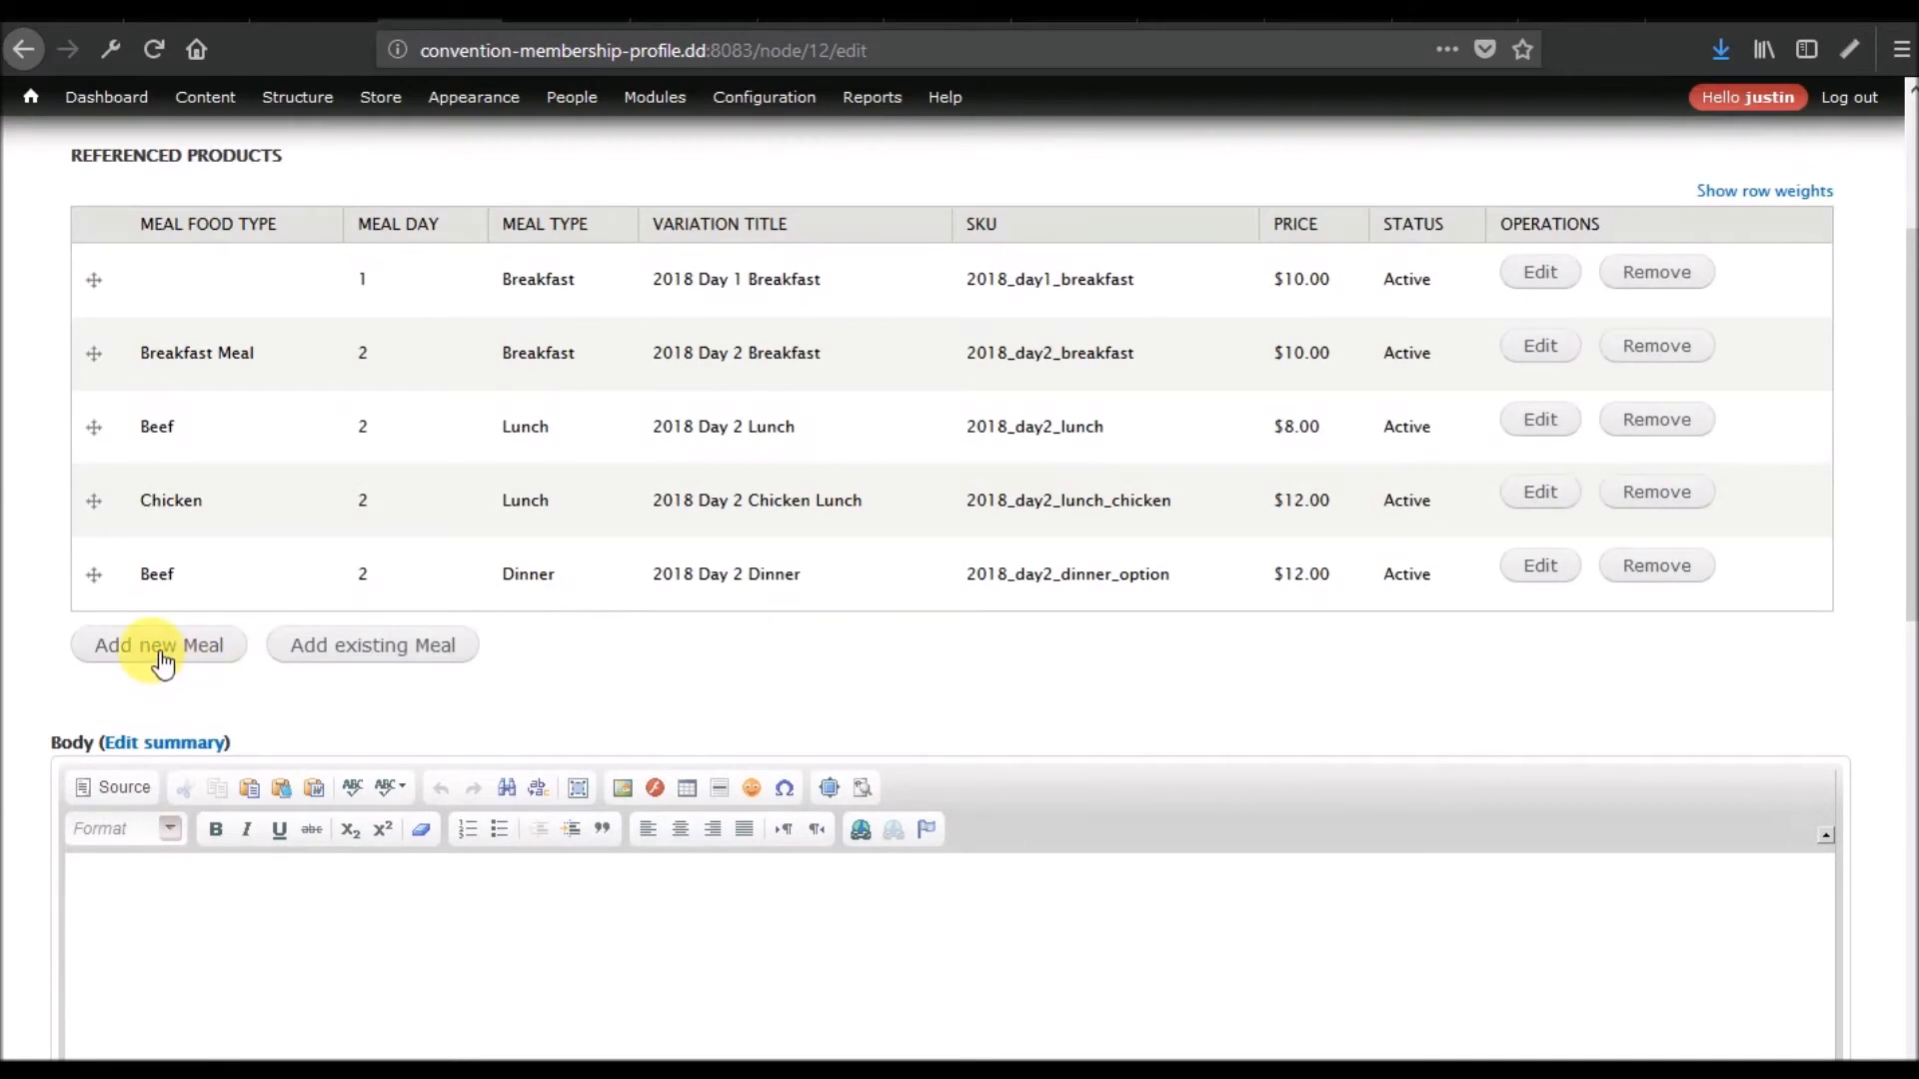
# Start another new meal with Meal Day 2, Meal Type Dinner and Meal Food Type Chicken
pyautogui.click(156, 655)
pyautogui.click(283, 759)
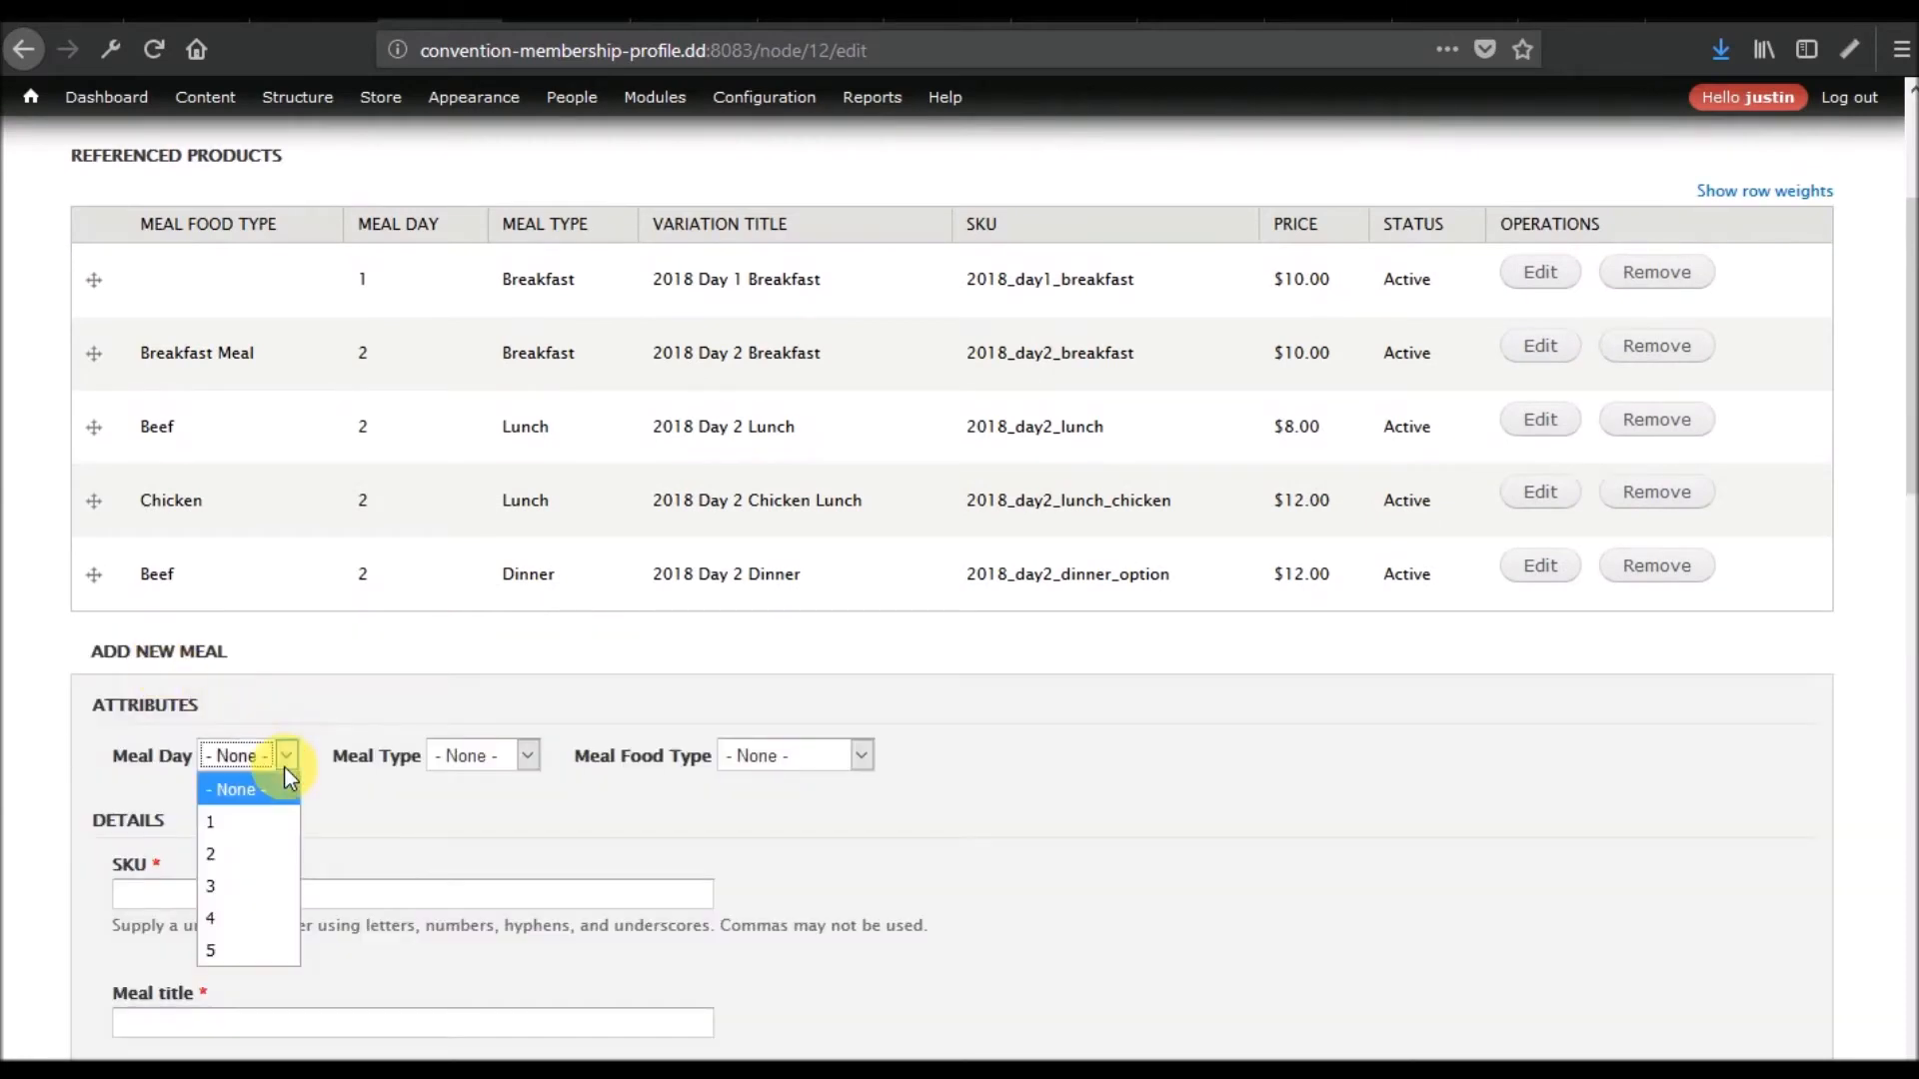
pyautogui.click(259, 855)
pyautogui.click(513, 753)
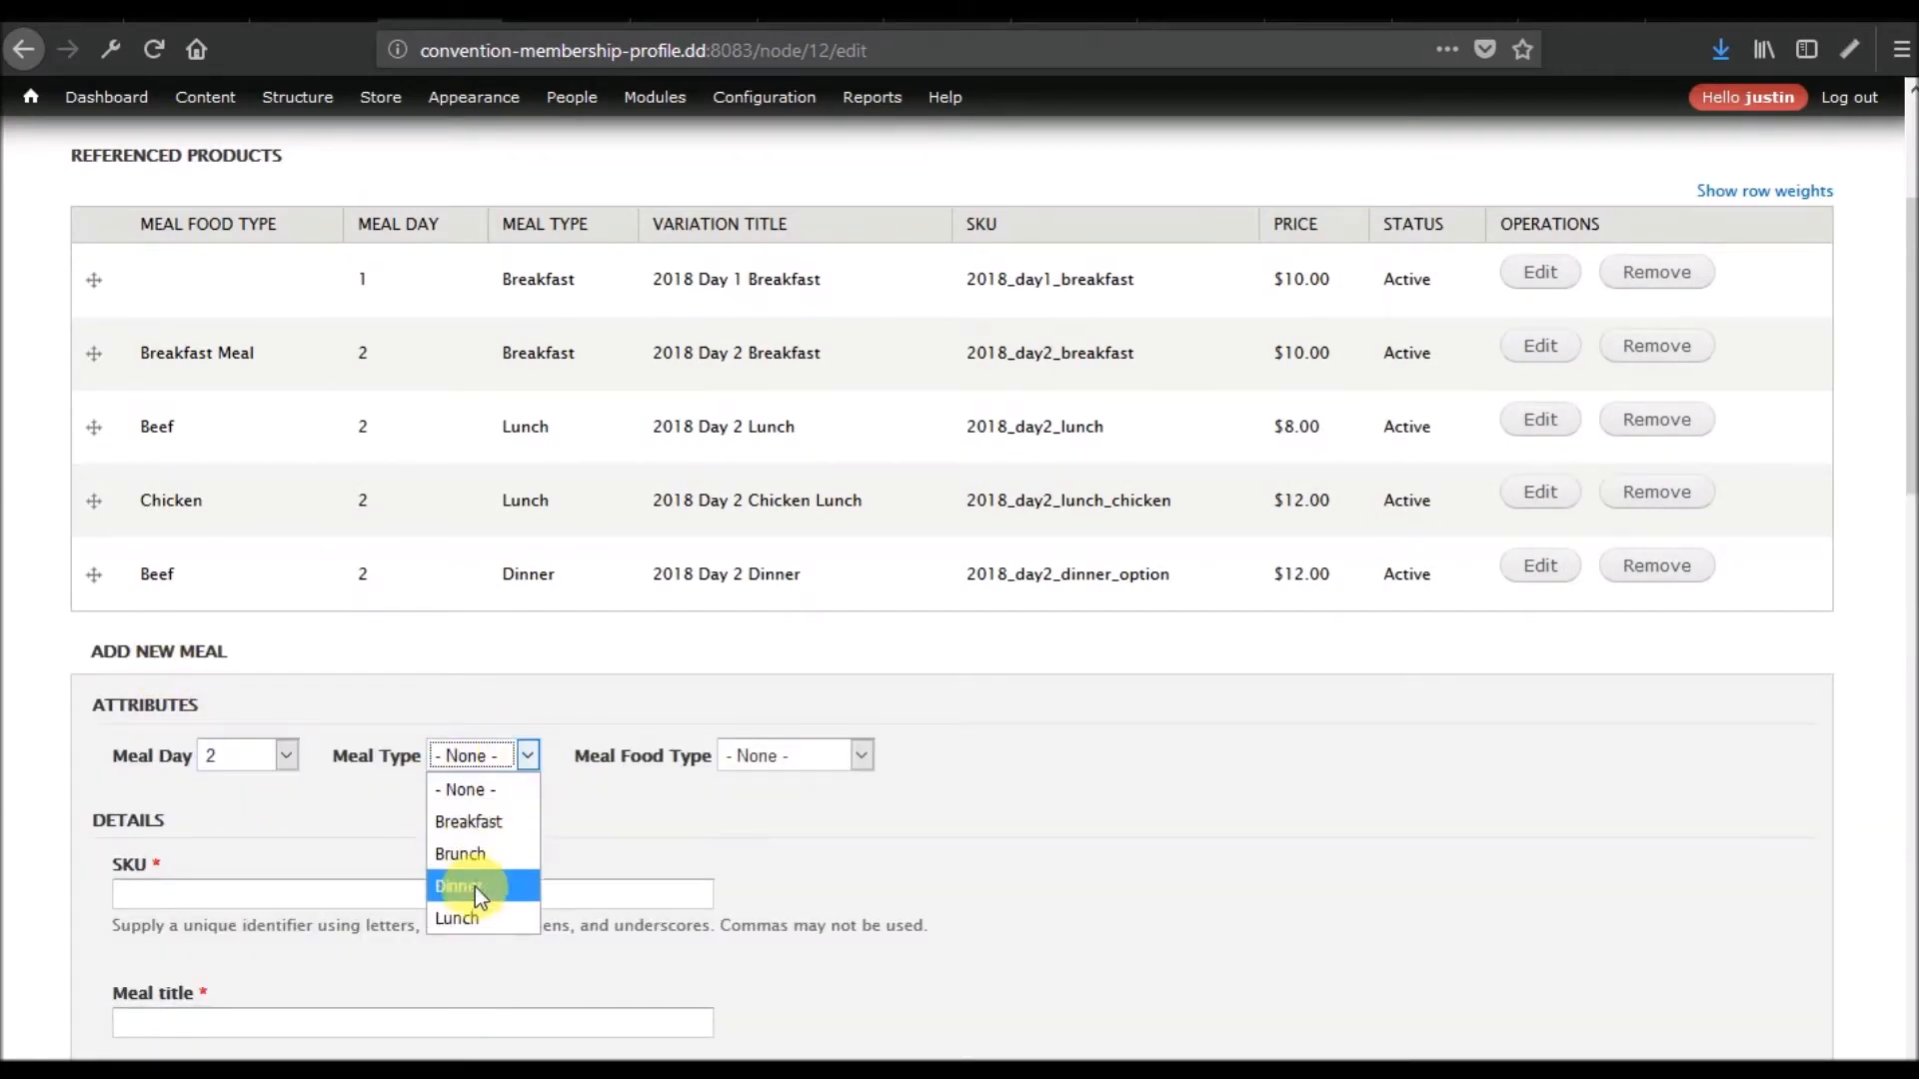
pyautogui.click(488, 886)
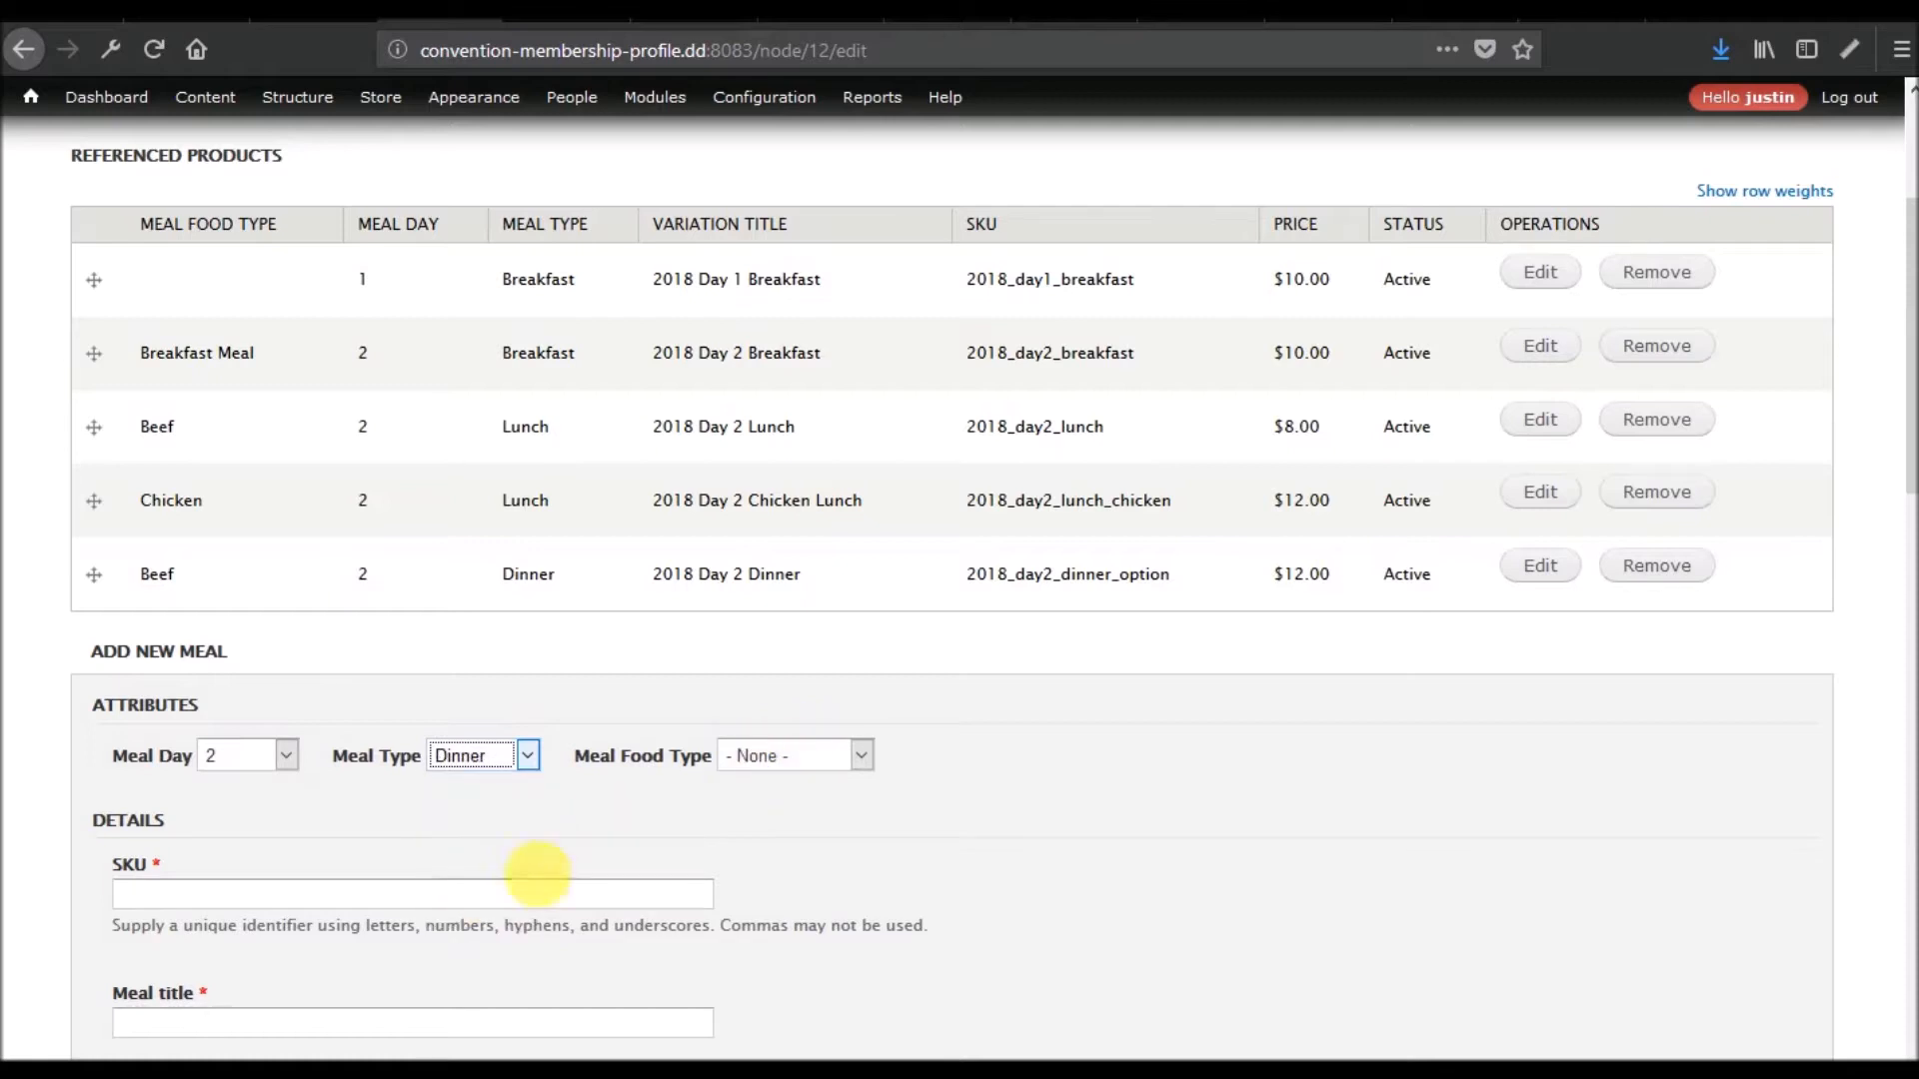
pyautogui.click(813, 762)
pyautogui.click(773, 886)
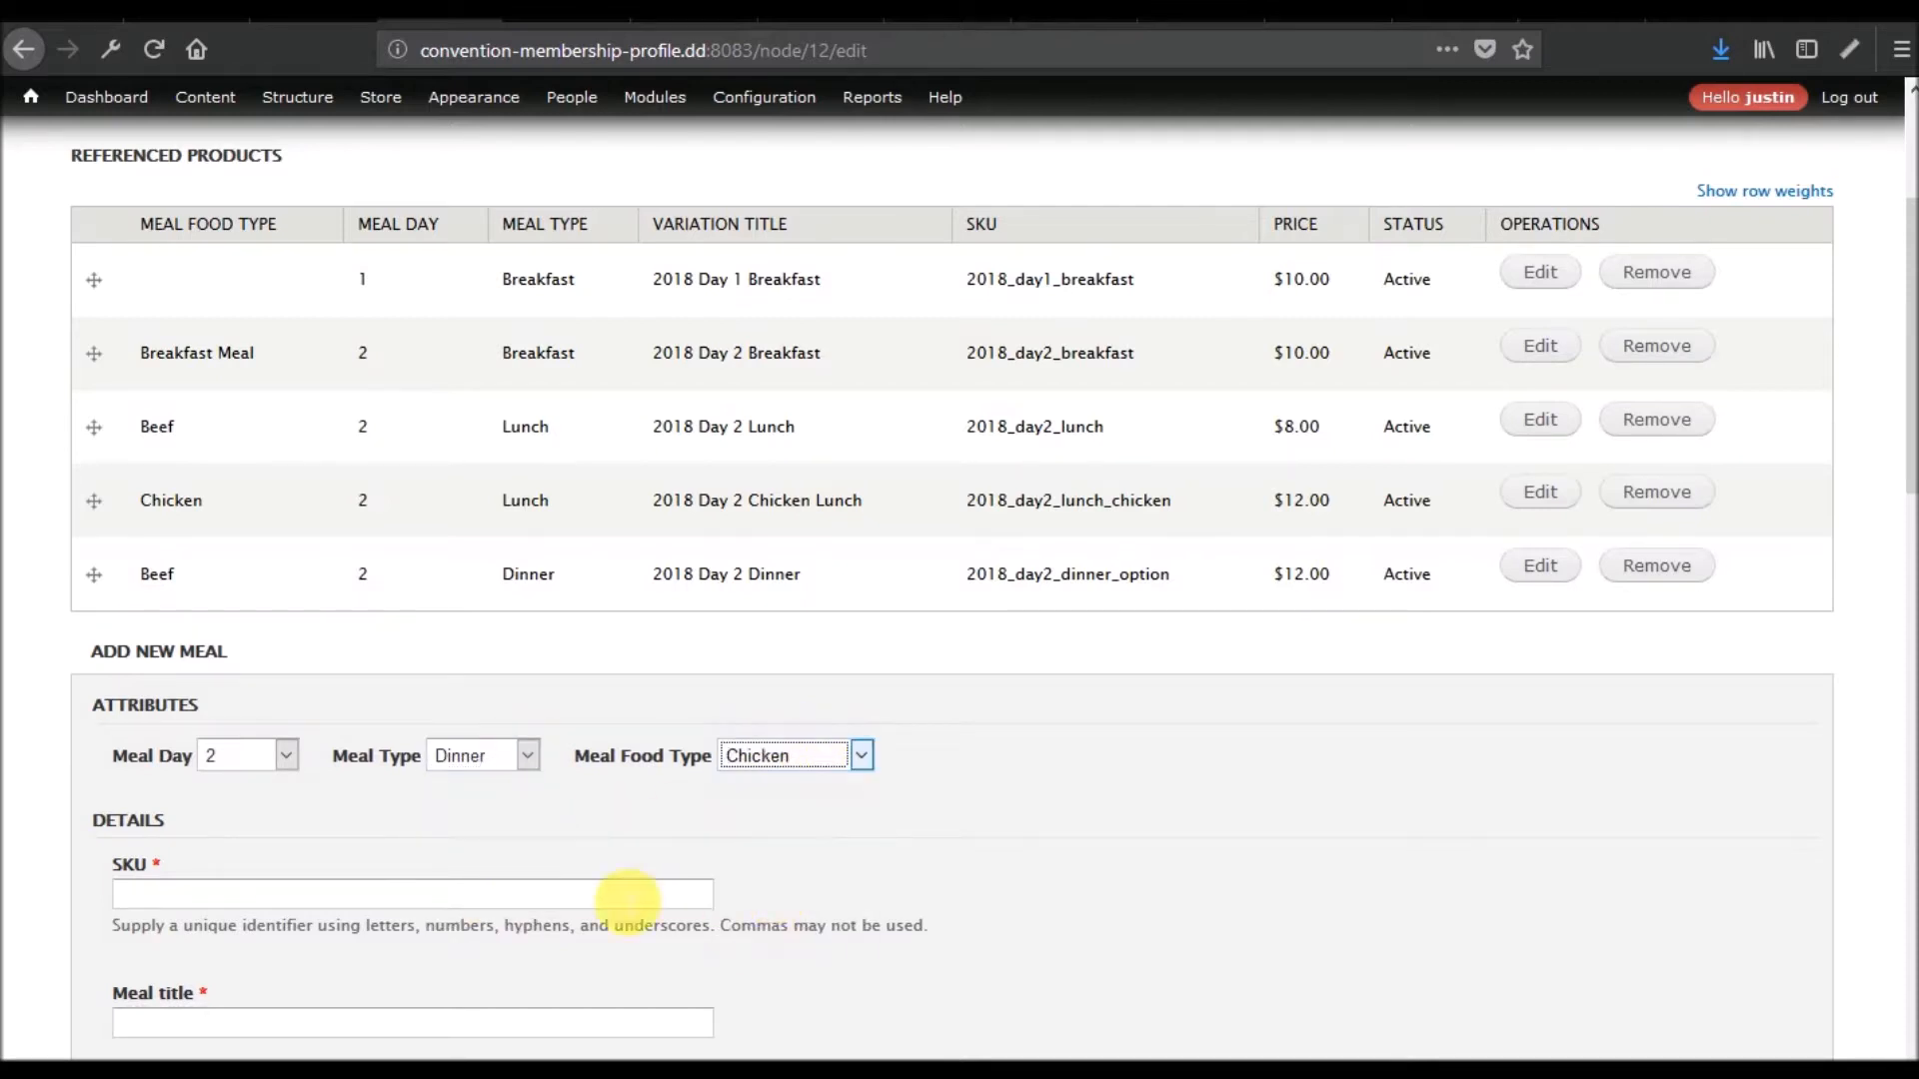
# Give the new meal the SKU 2018_day2_dinner_chicken and the title 2018 Day 2 Chicken Dinner
pyautogui.click(511, 899)
pyautogui.write('201')
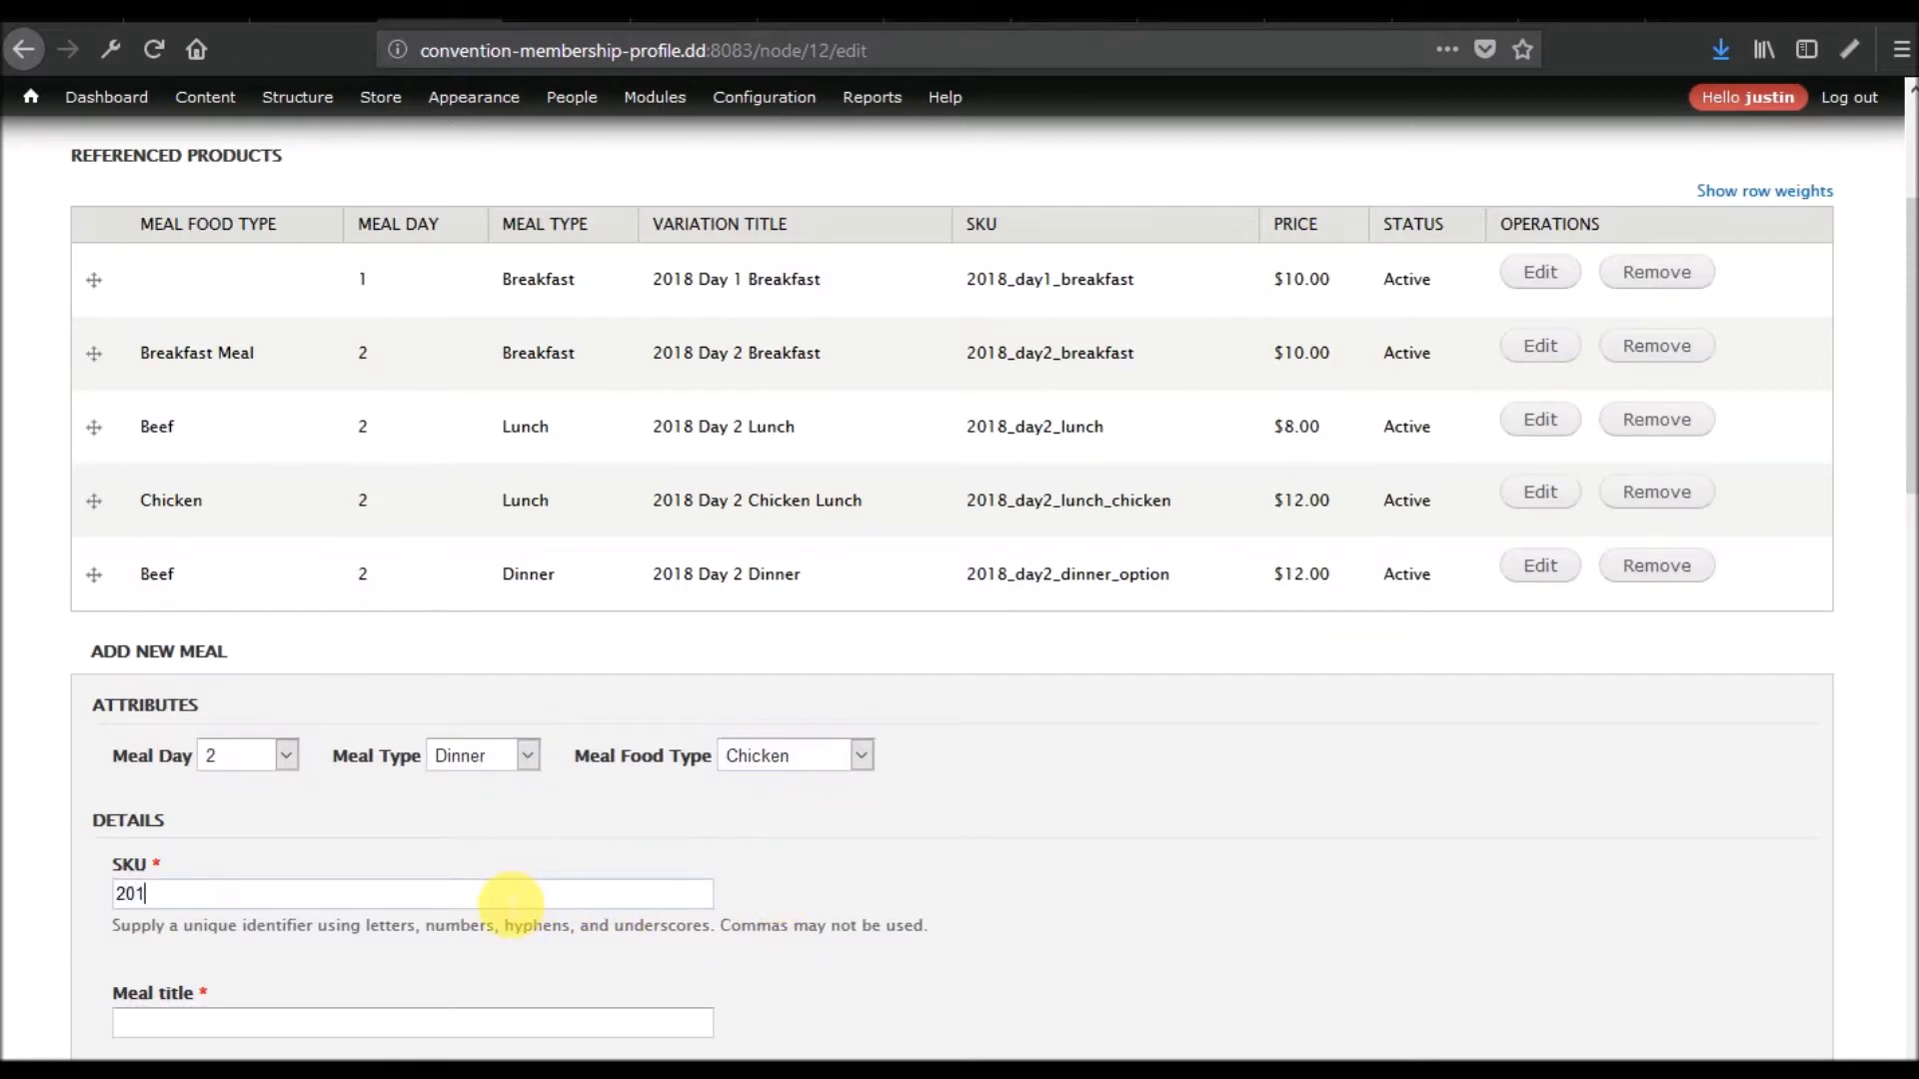
pyautogui.write('8_day2_dinner_chicken')
pyautogui.press('Tab')
pyautogui.write('2018')
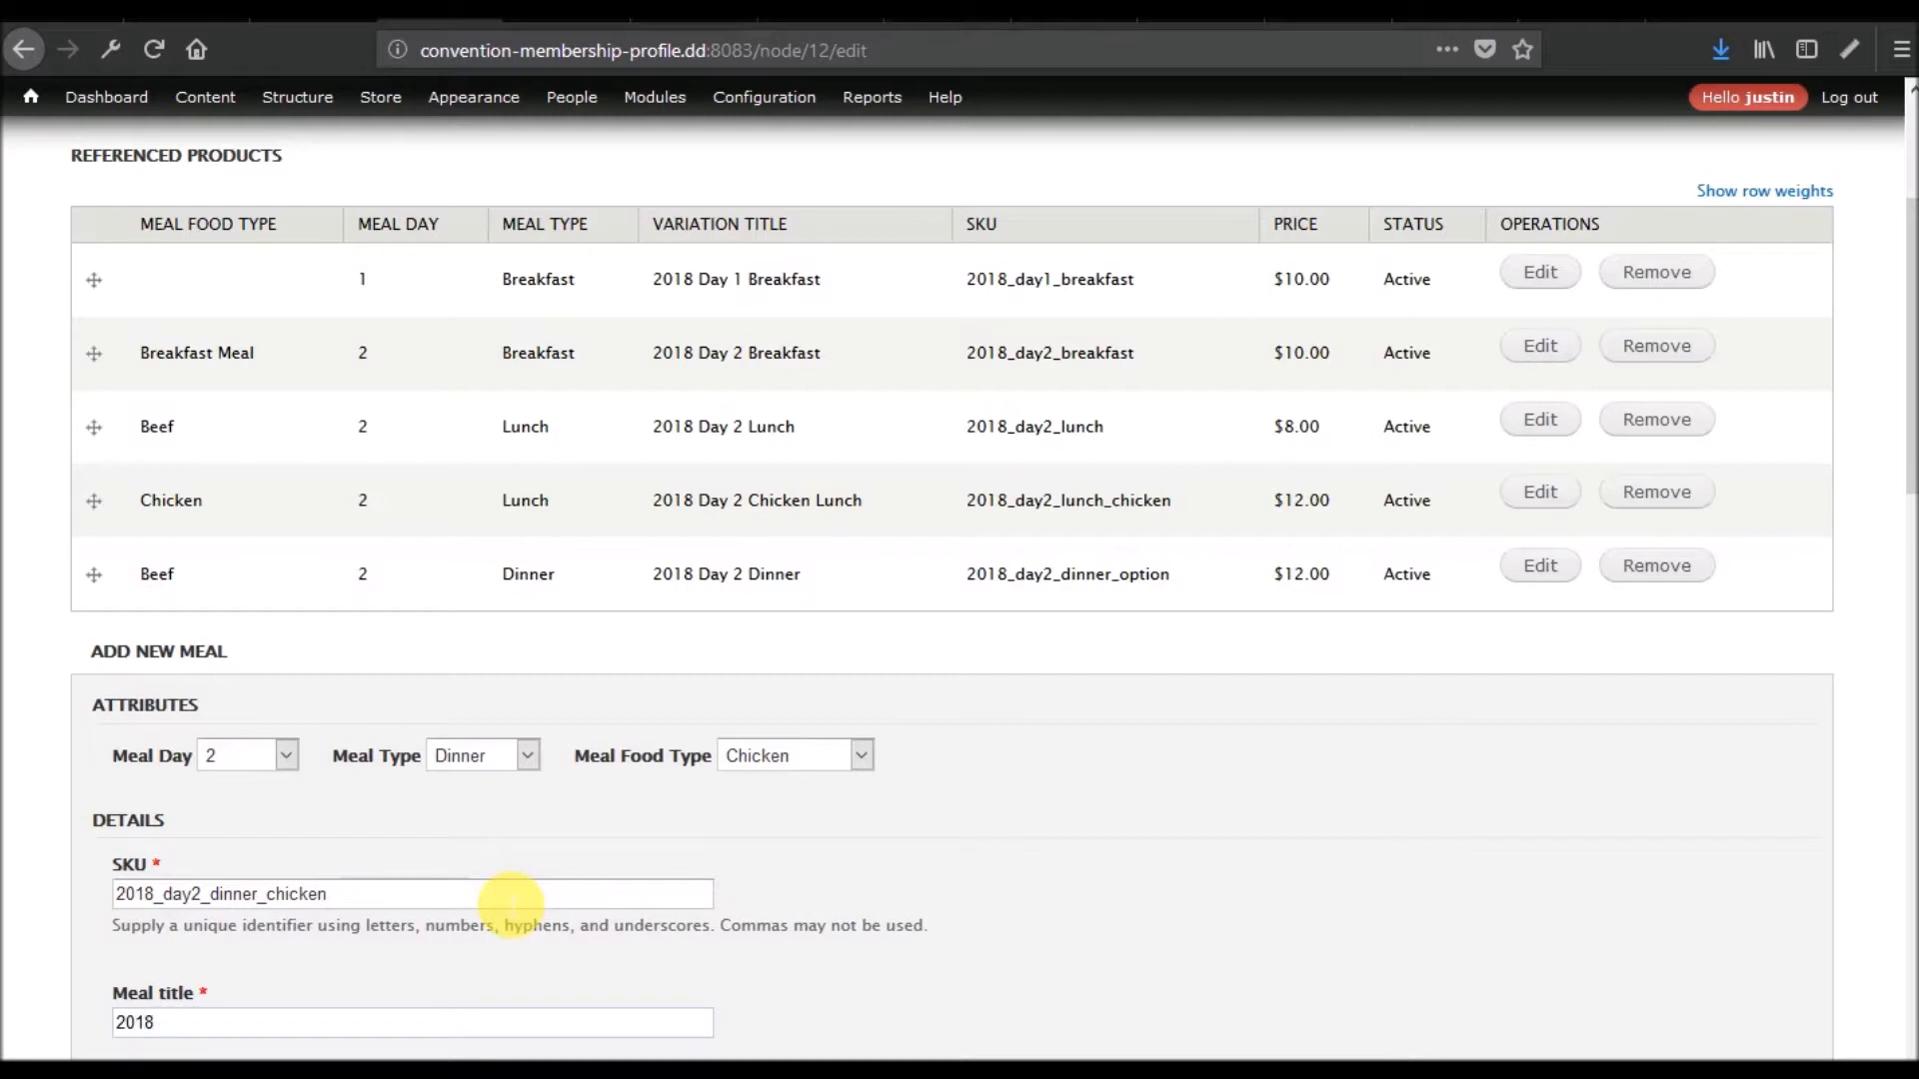
pyautogui.write(' Day 2 Chicken Dinner')
# Set the new meal's price to 13.50 USD and create the meal
pyautogui.scroll(-4, 521, 846)
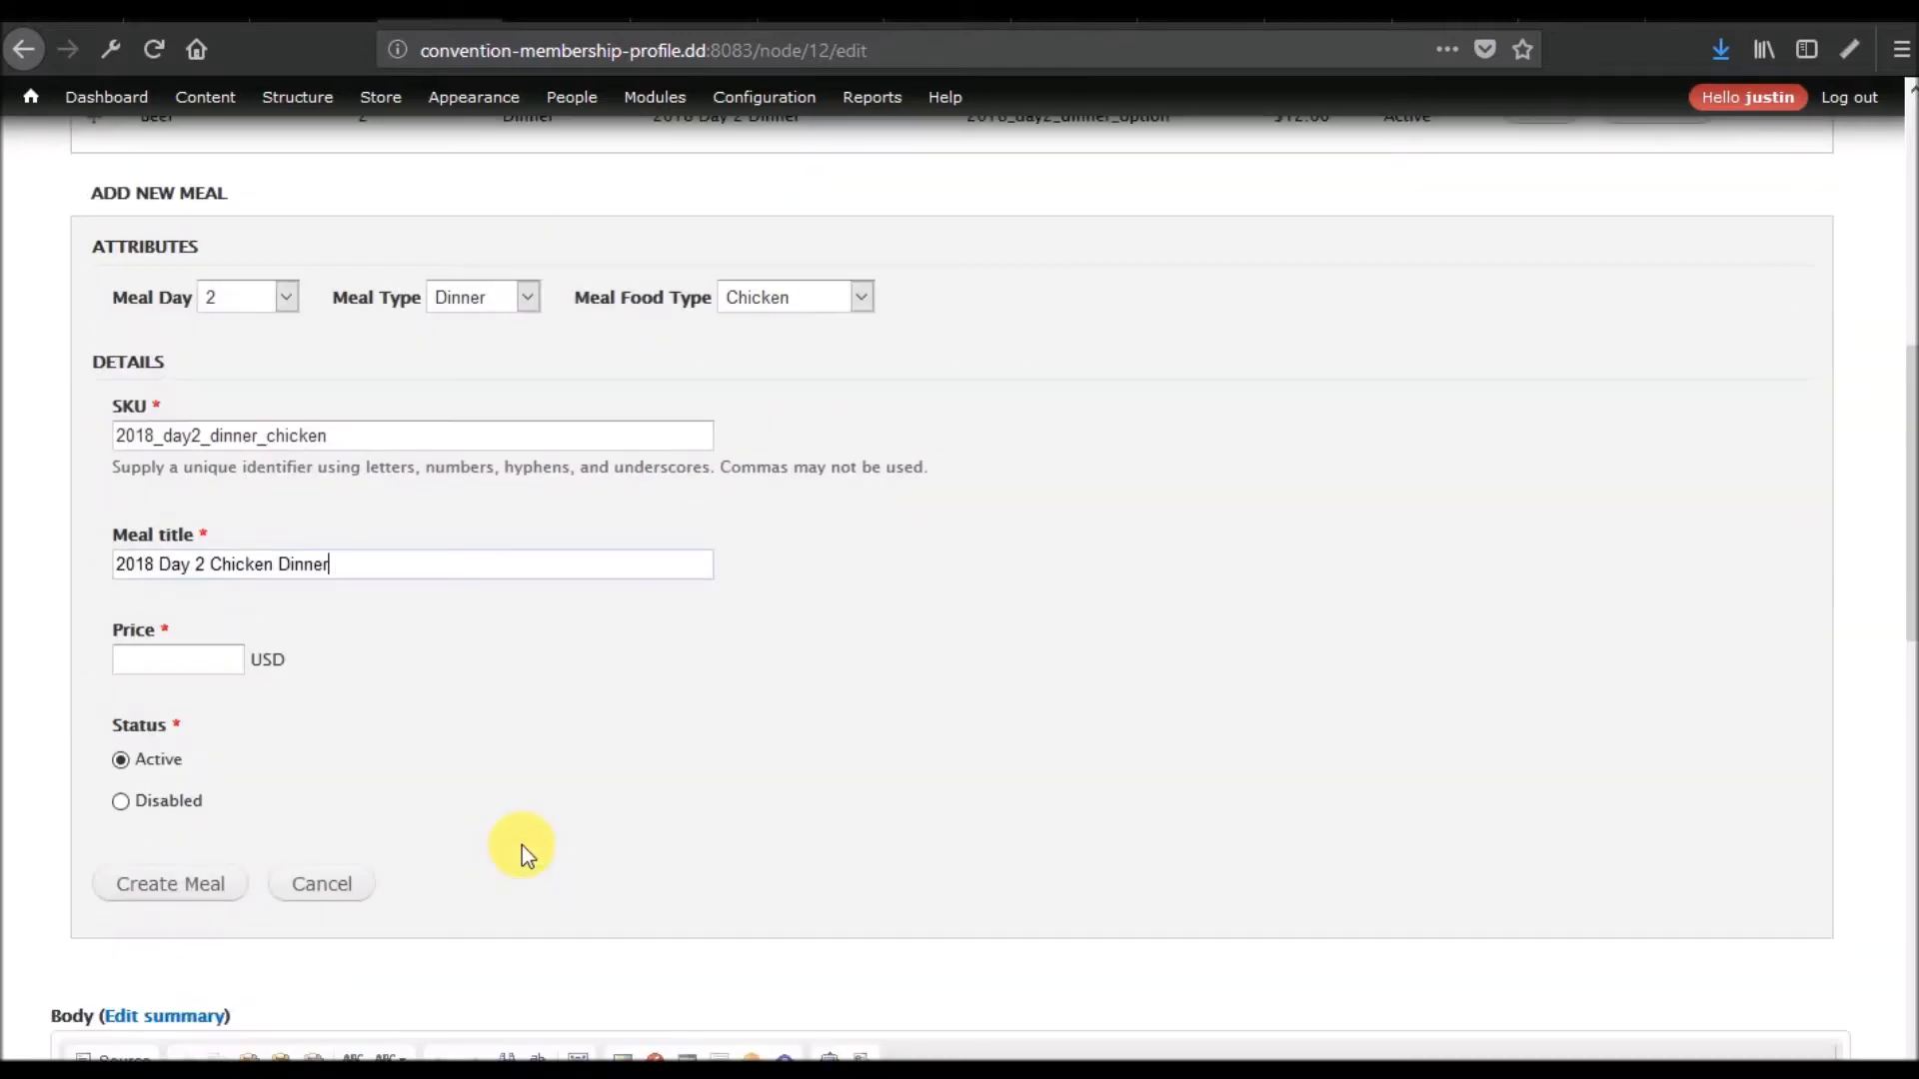
pyautogui.rightClick(188, 662)
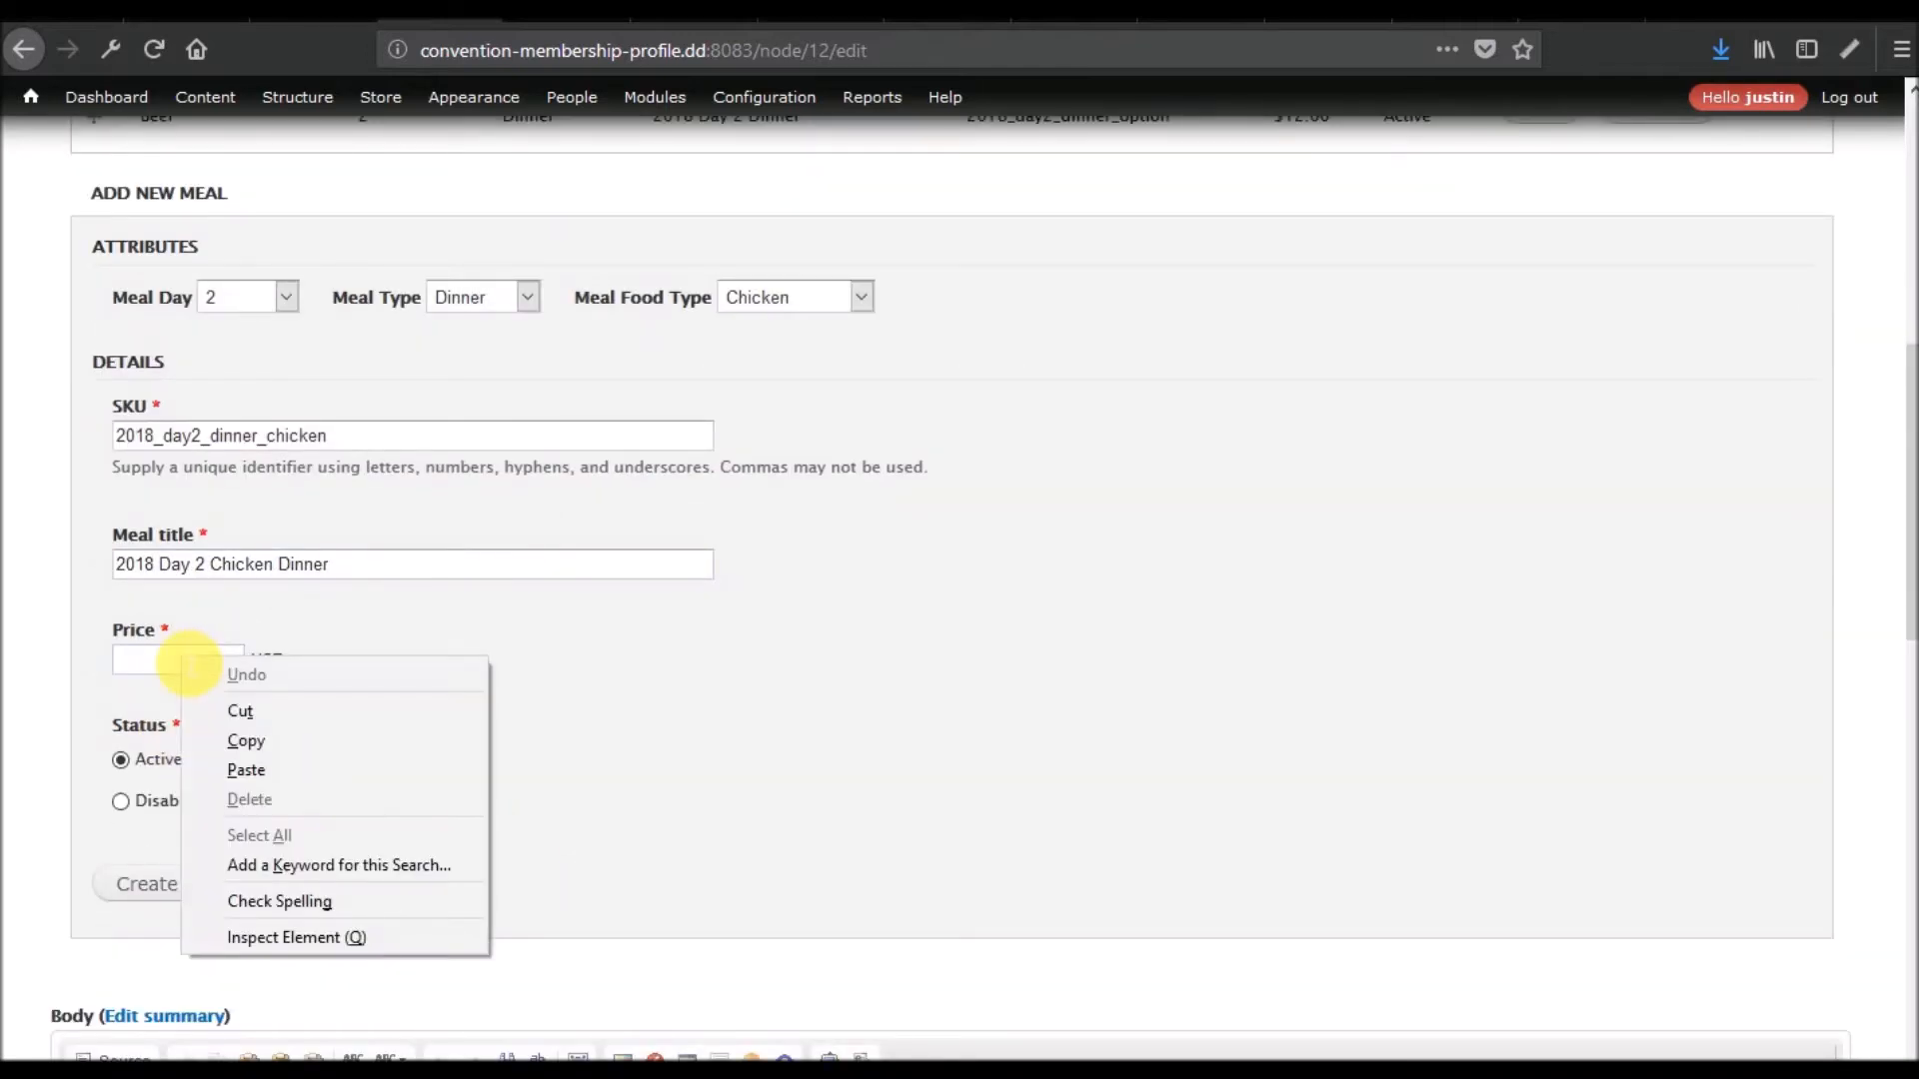
pyautogui.click(190, 663)
pyautogui.write('13.50')
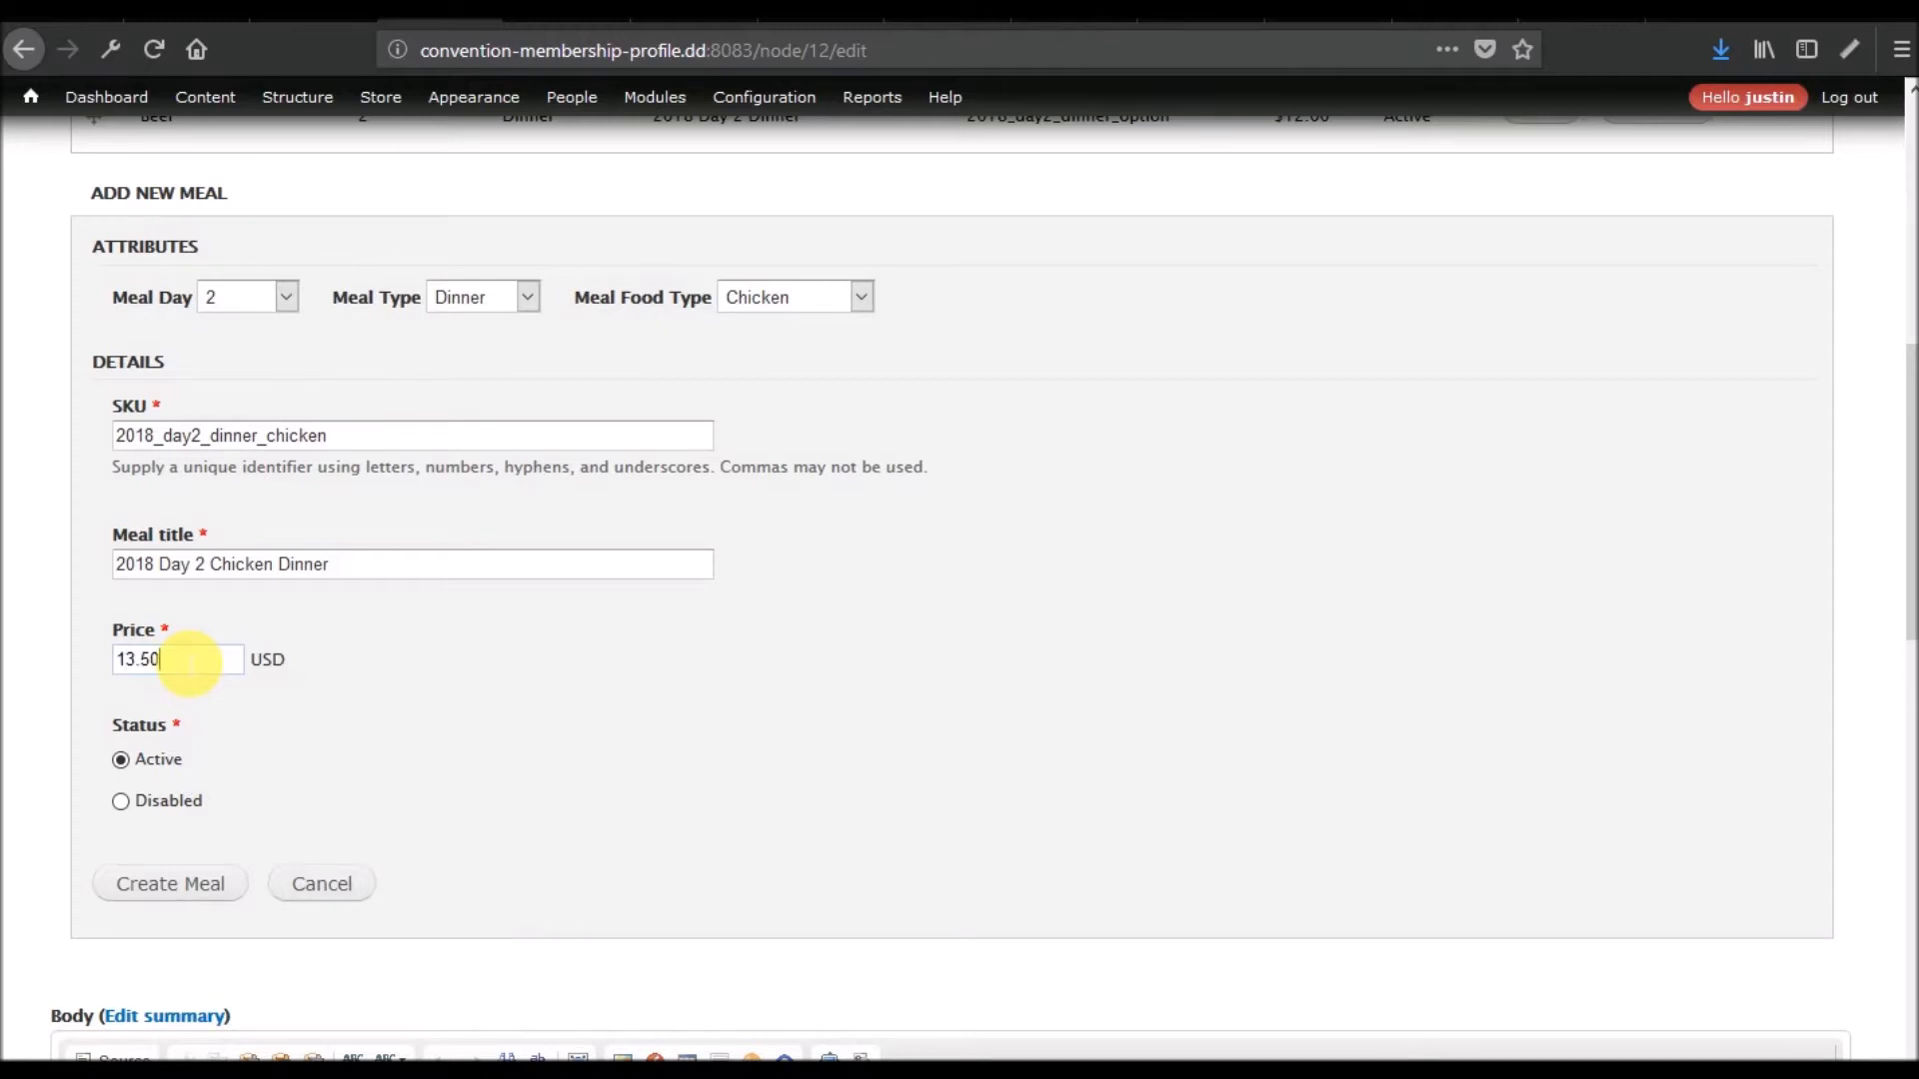
pyautogui.click(168, 885)
# Set the 2018 Day 1 Breakfast product's Meal Food Type to Breakfast Meal and apply the update
pyautogui.scroll(5, 568, 672)
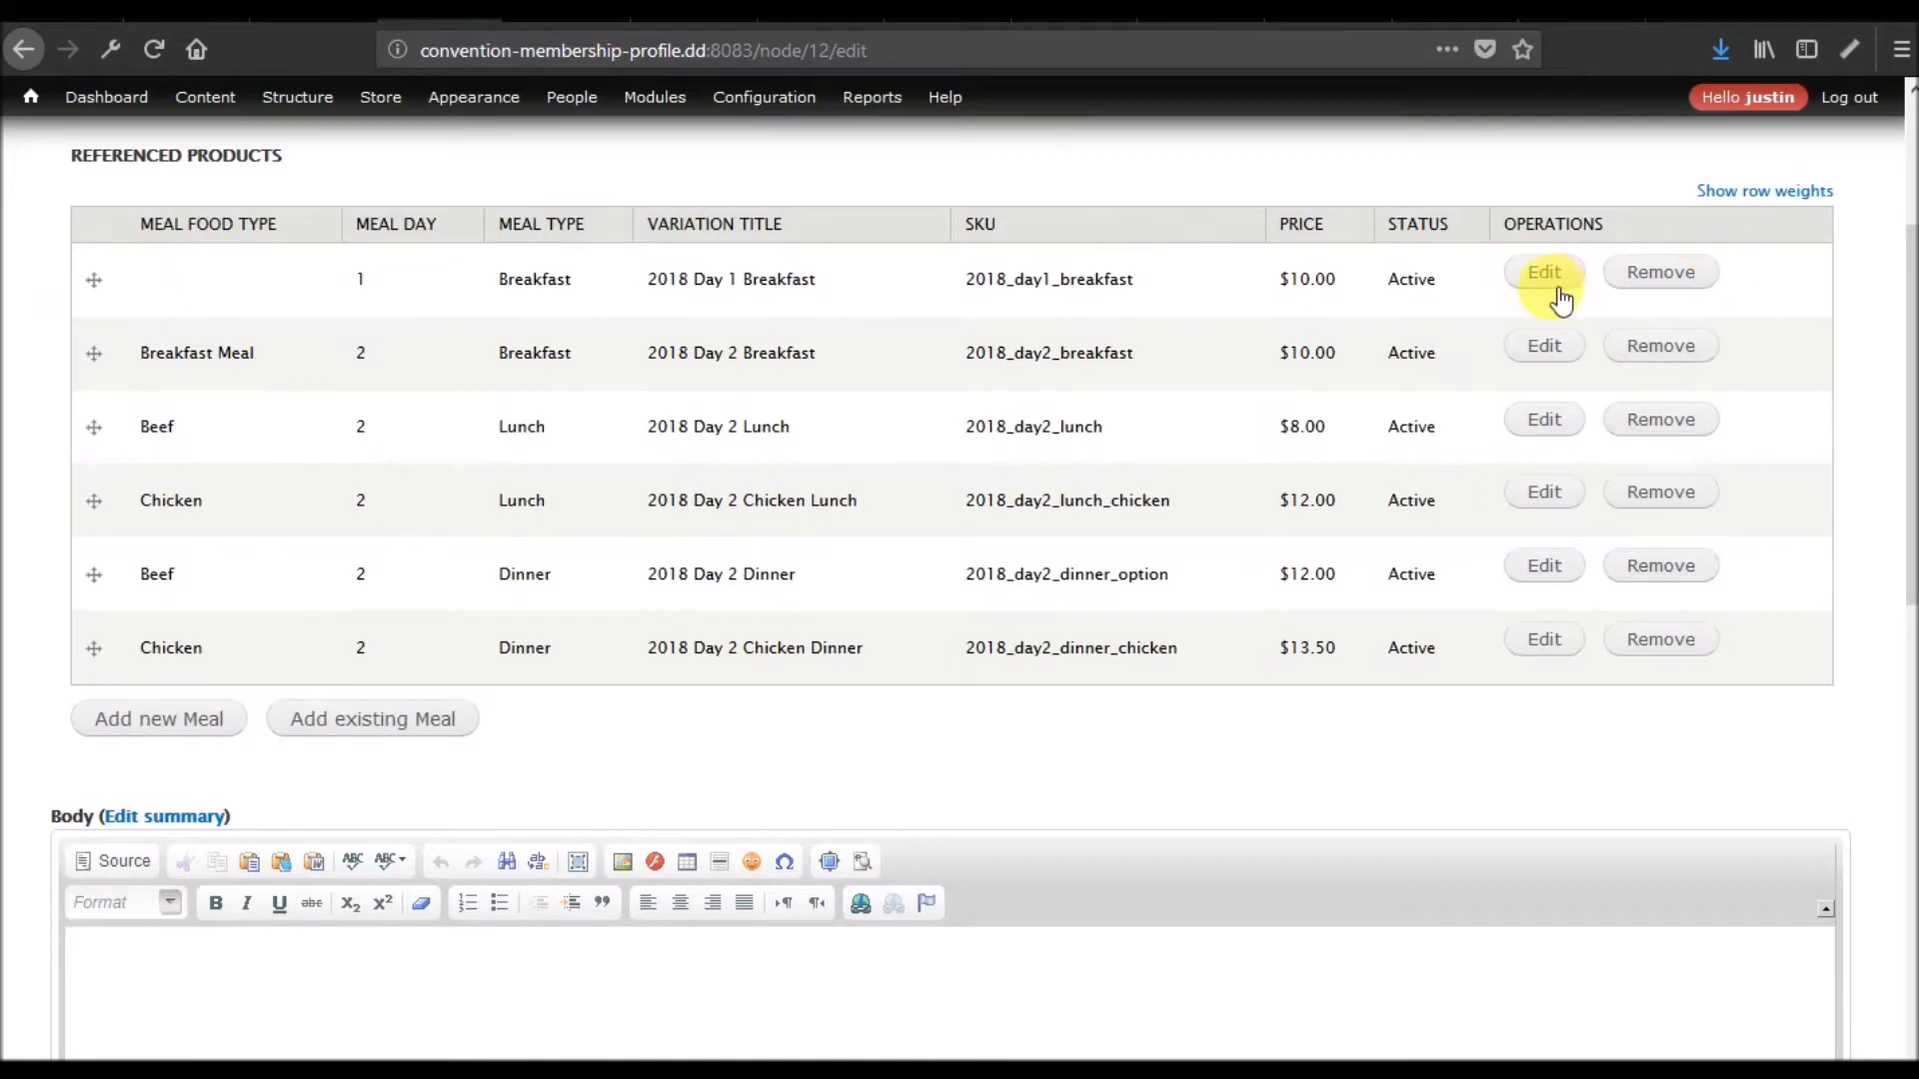
pyautogui.click(1547, 280)
pyautogui.click(770, 395)
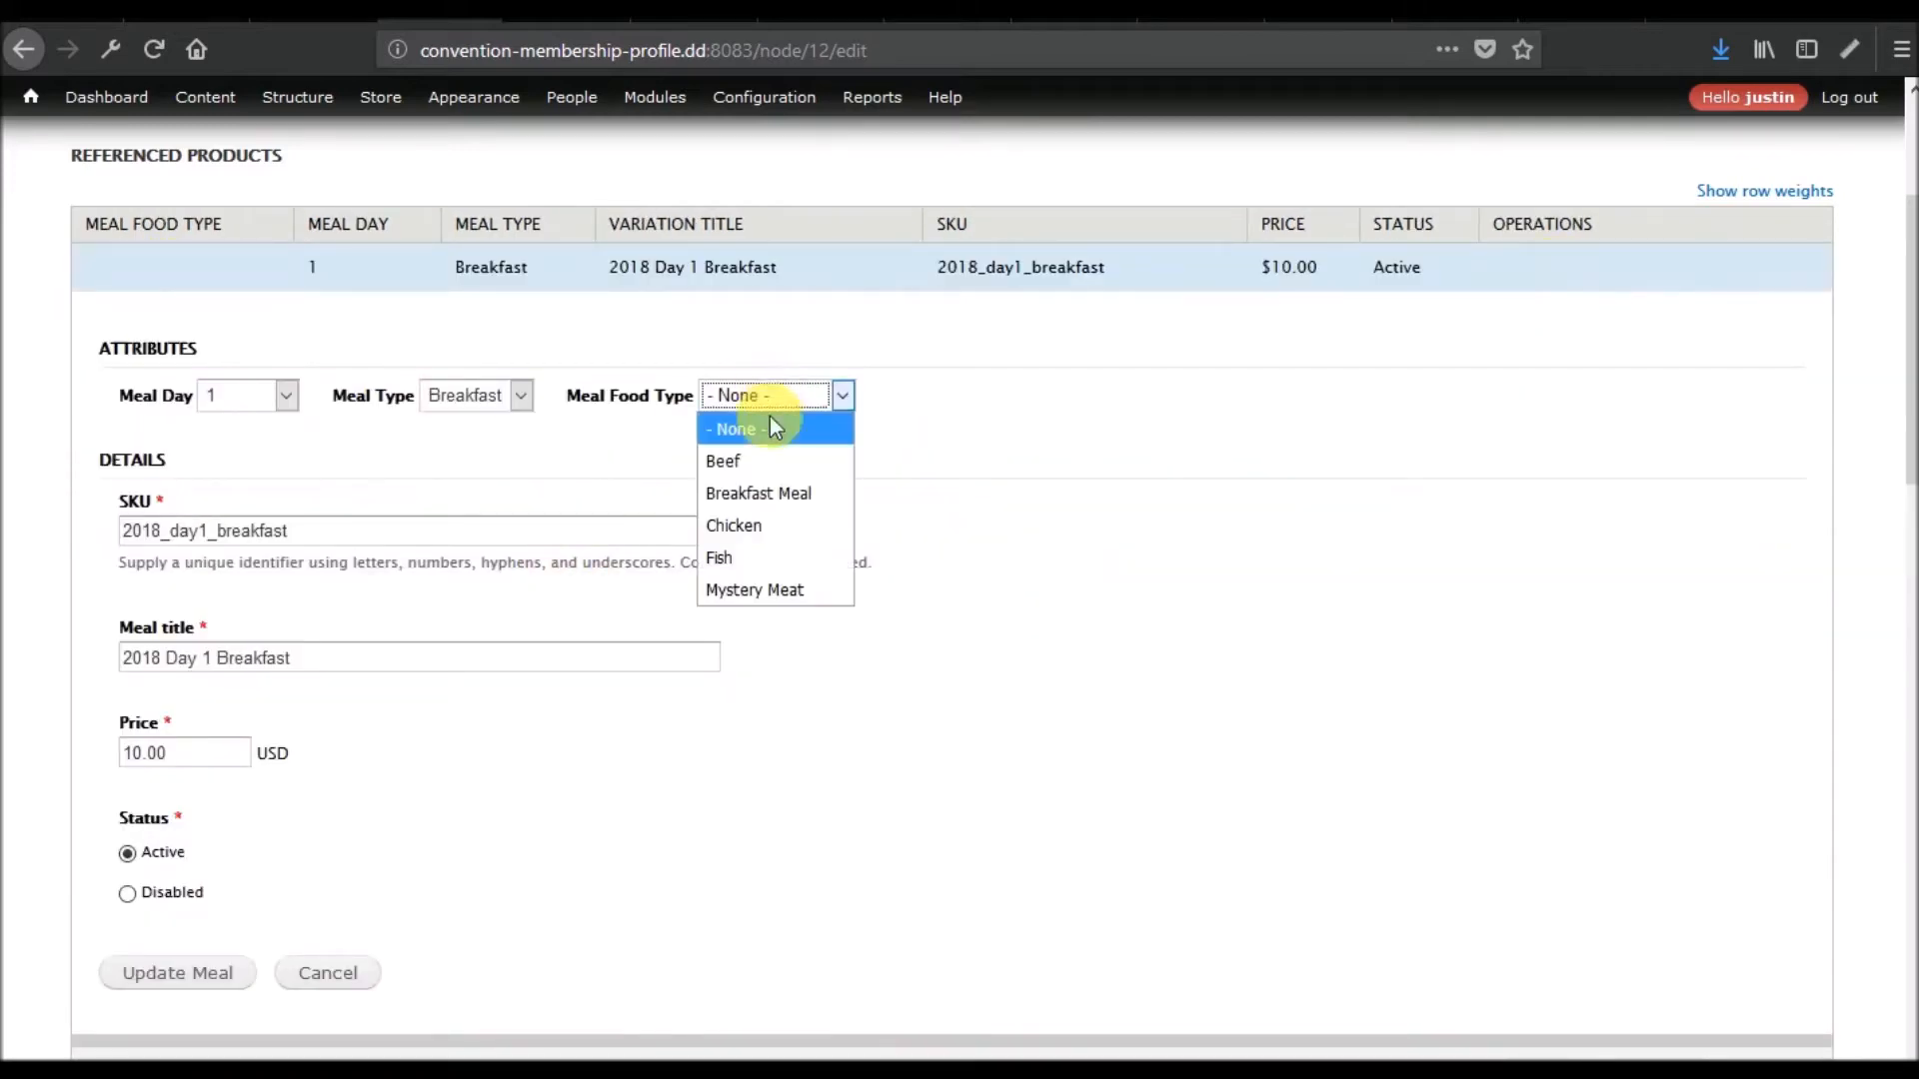
pyautogui.click(757, 494)
pyautogui.scroll(-8, 487, 552)
pyautogui.click(149, 215)
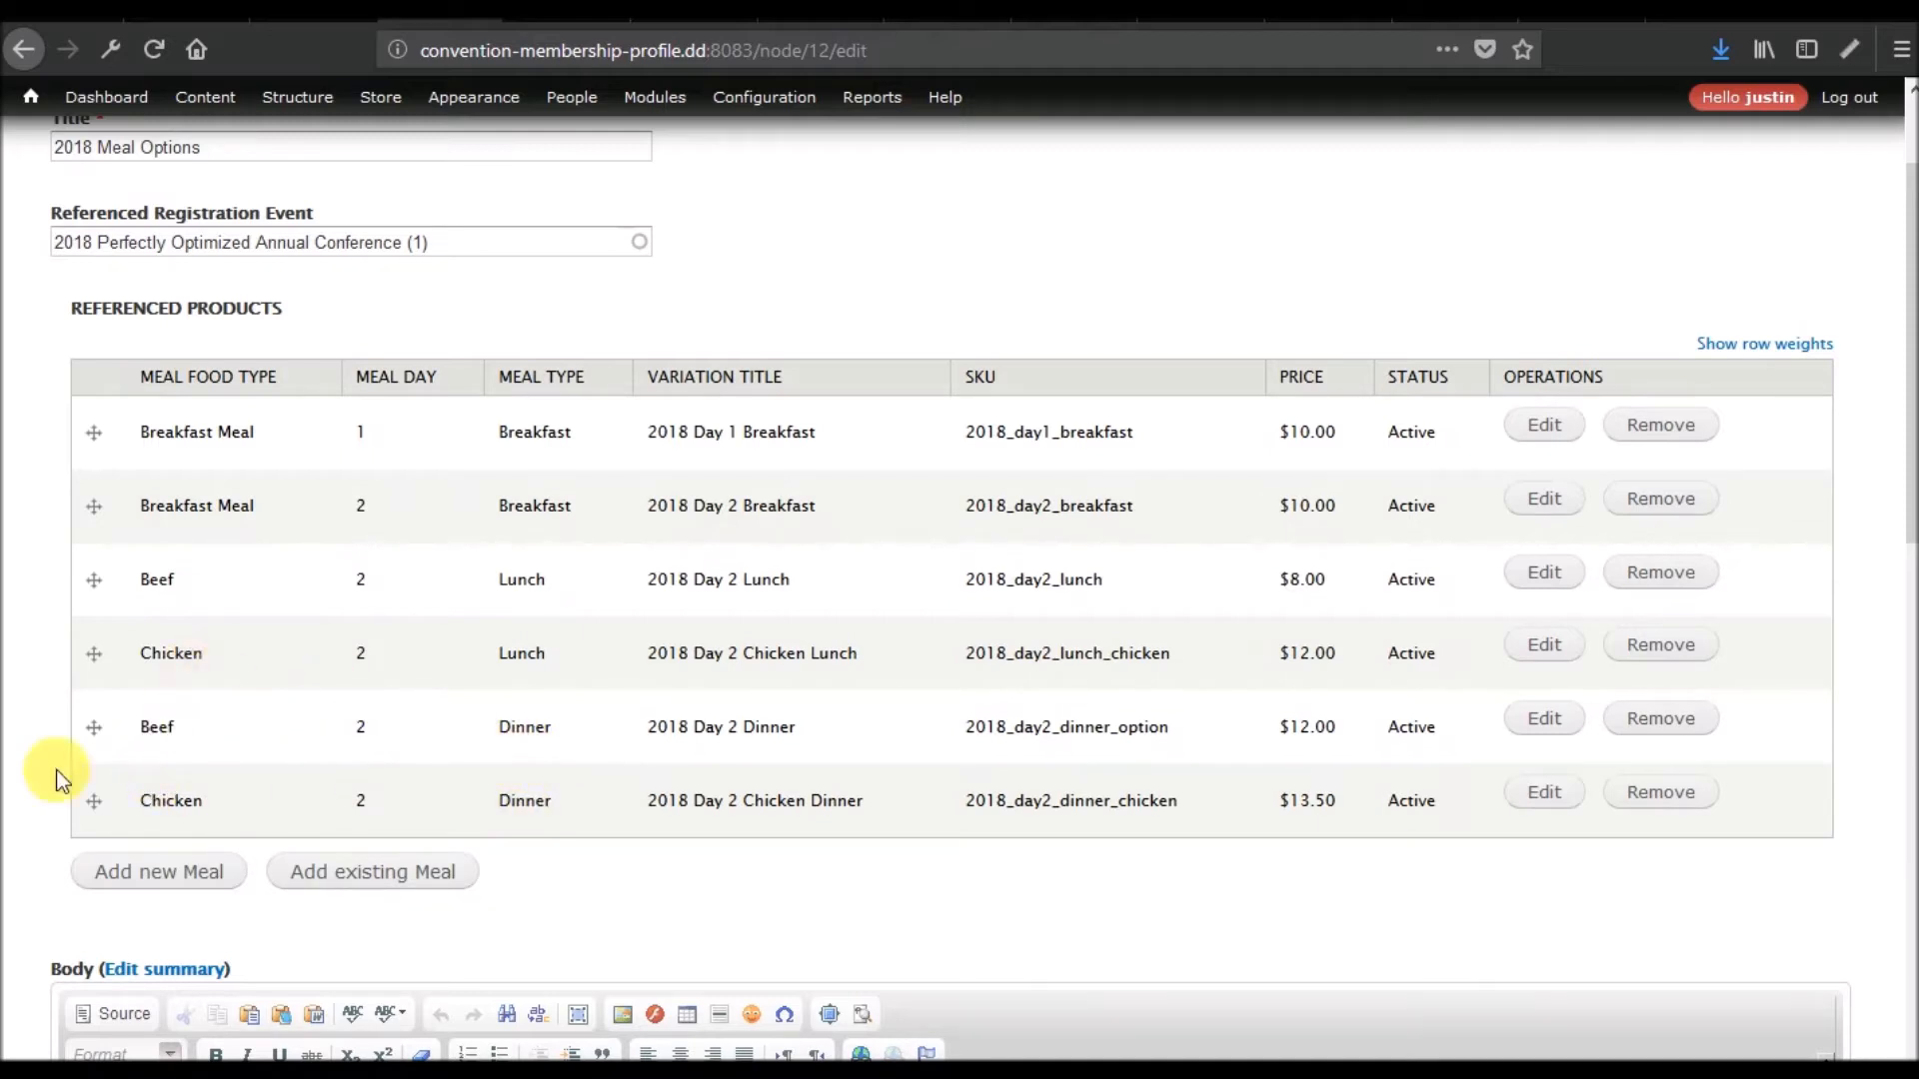
# Save the 2018 Meal Options product display
pyautogui.scroll(-2, 28, 646)
pyautogui.scroll(-10, 28, 646)
pyautogui.click(97, 973)
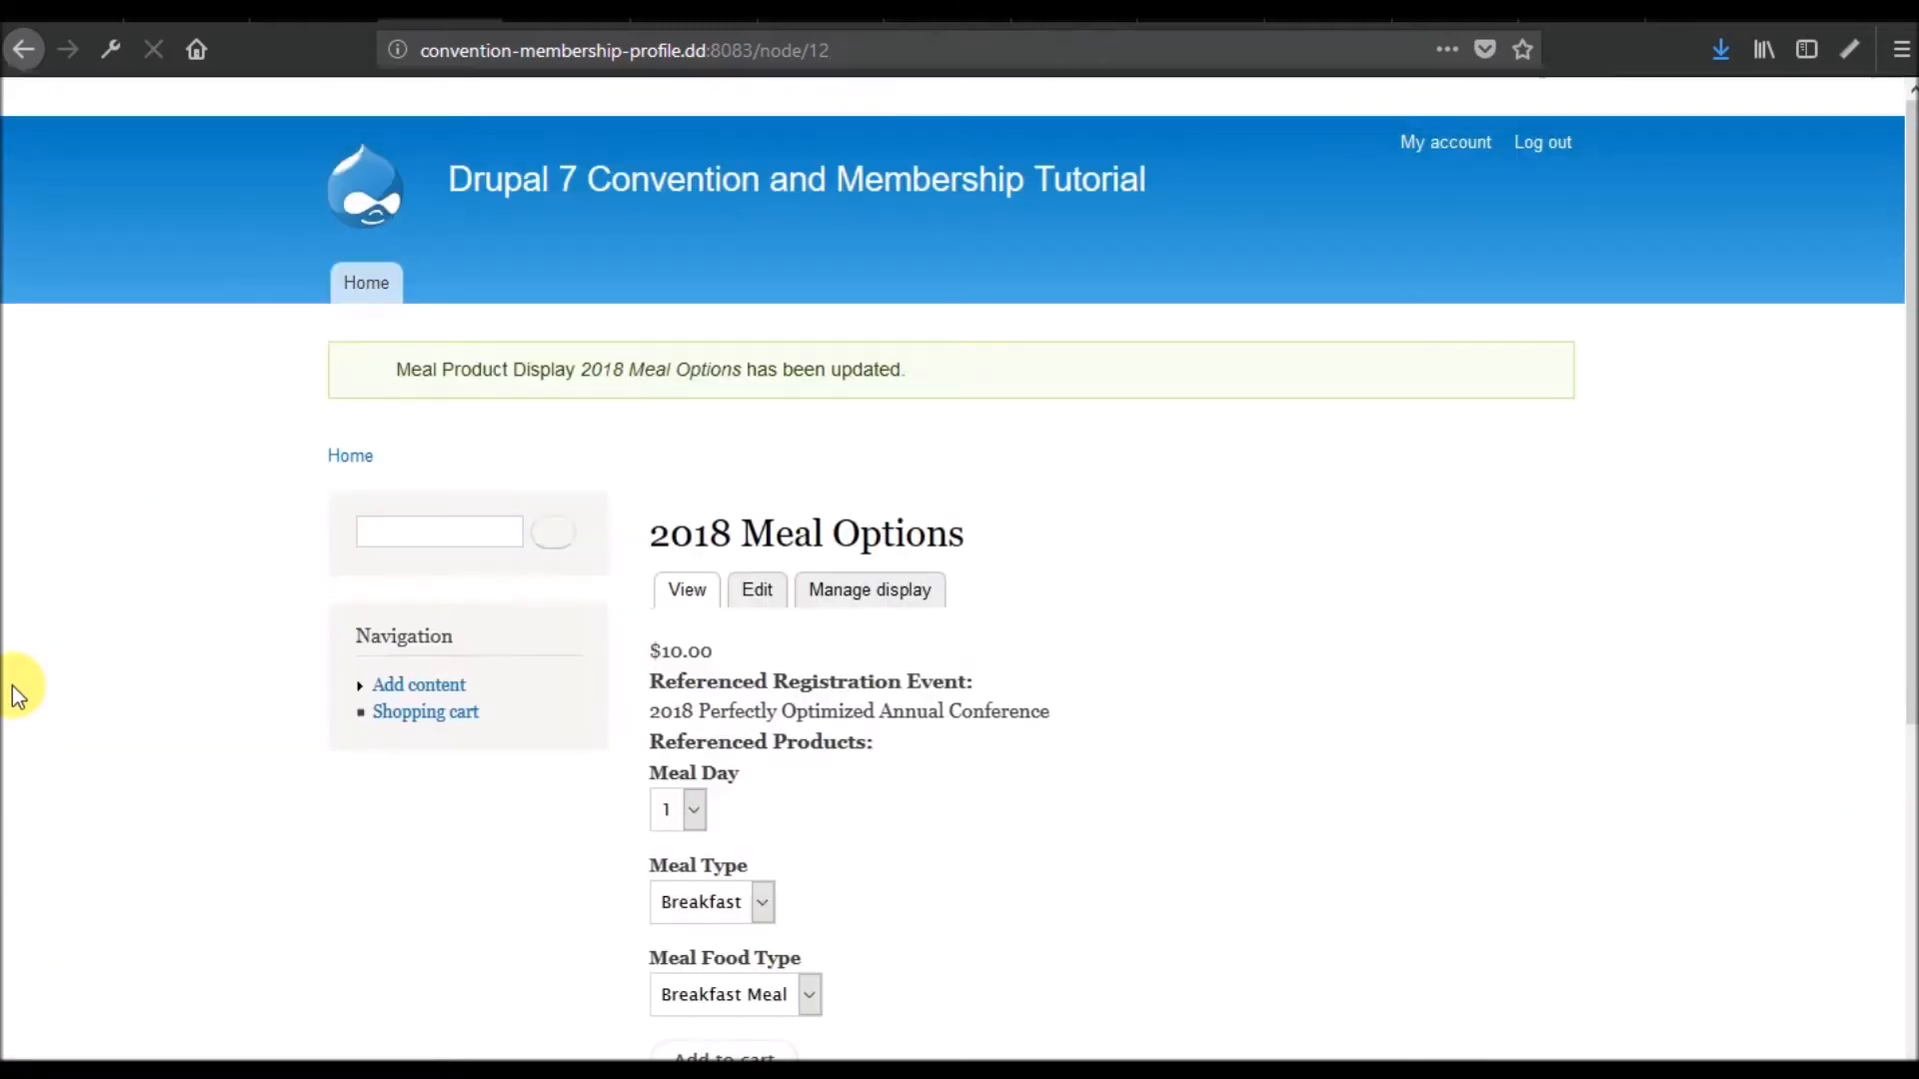
# Test the product selectors on the saved page with Meal Day 2, Meal Type Lunch and Meal Food Type Chicken
pyautogui.scroll(-5, 643, 609)
pyautogui.scroll(2, 646, 620)
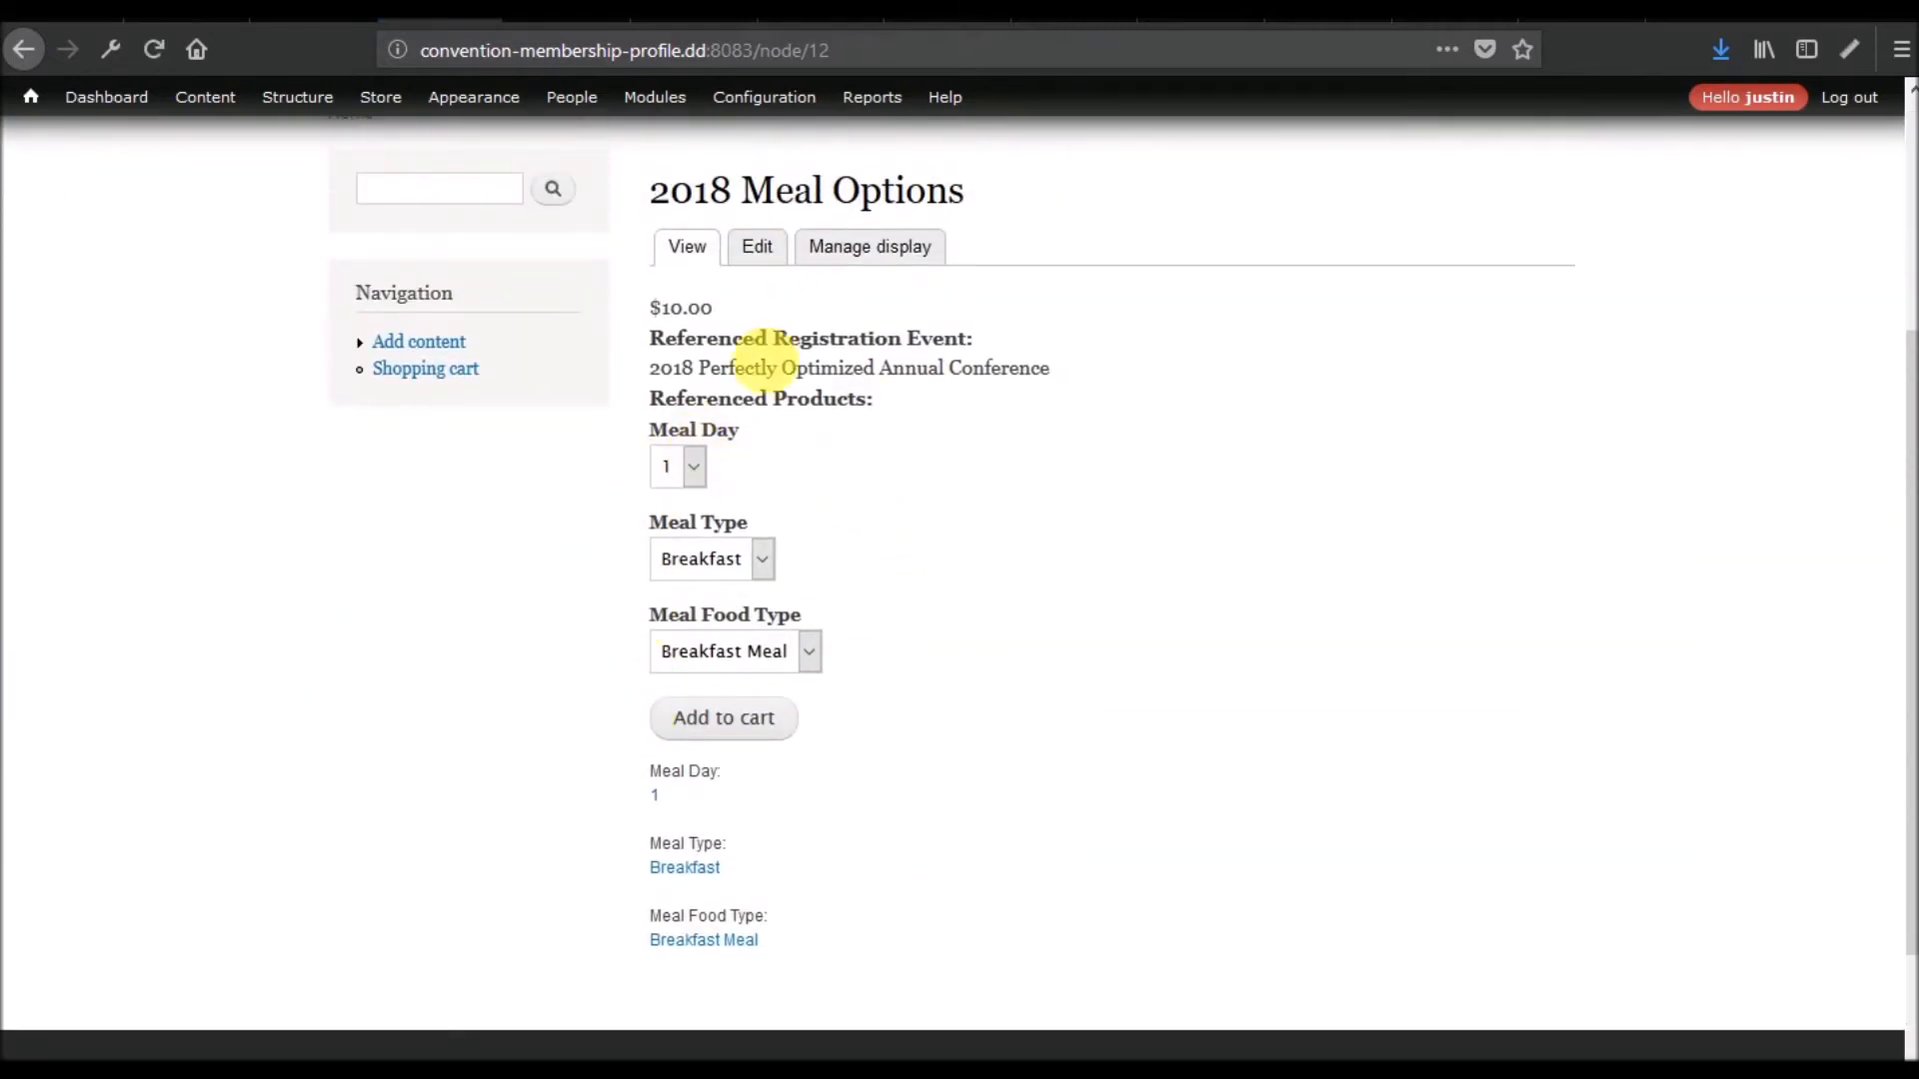
pyautogui.click(874, 256)
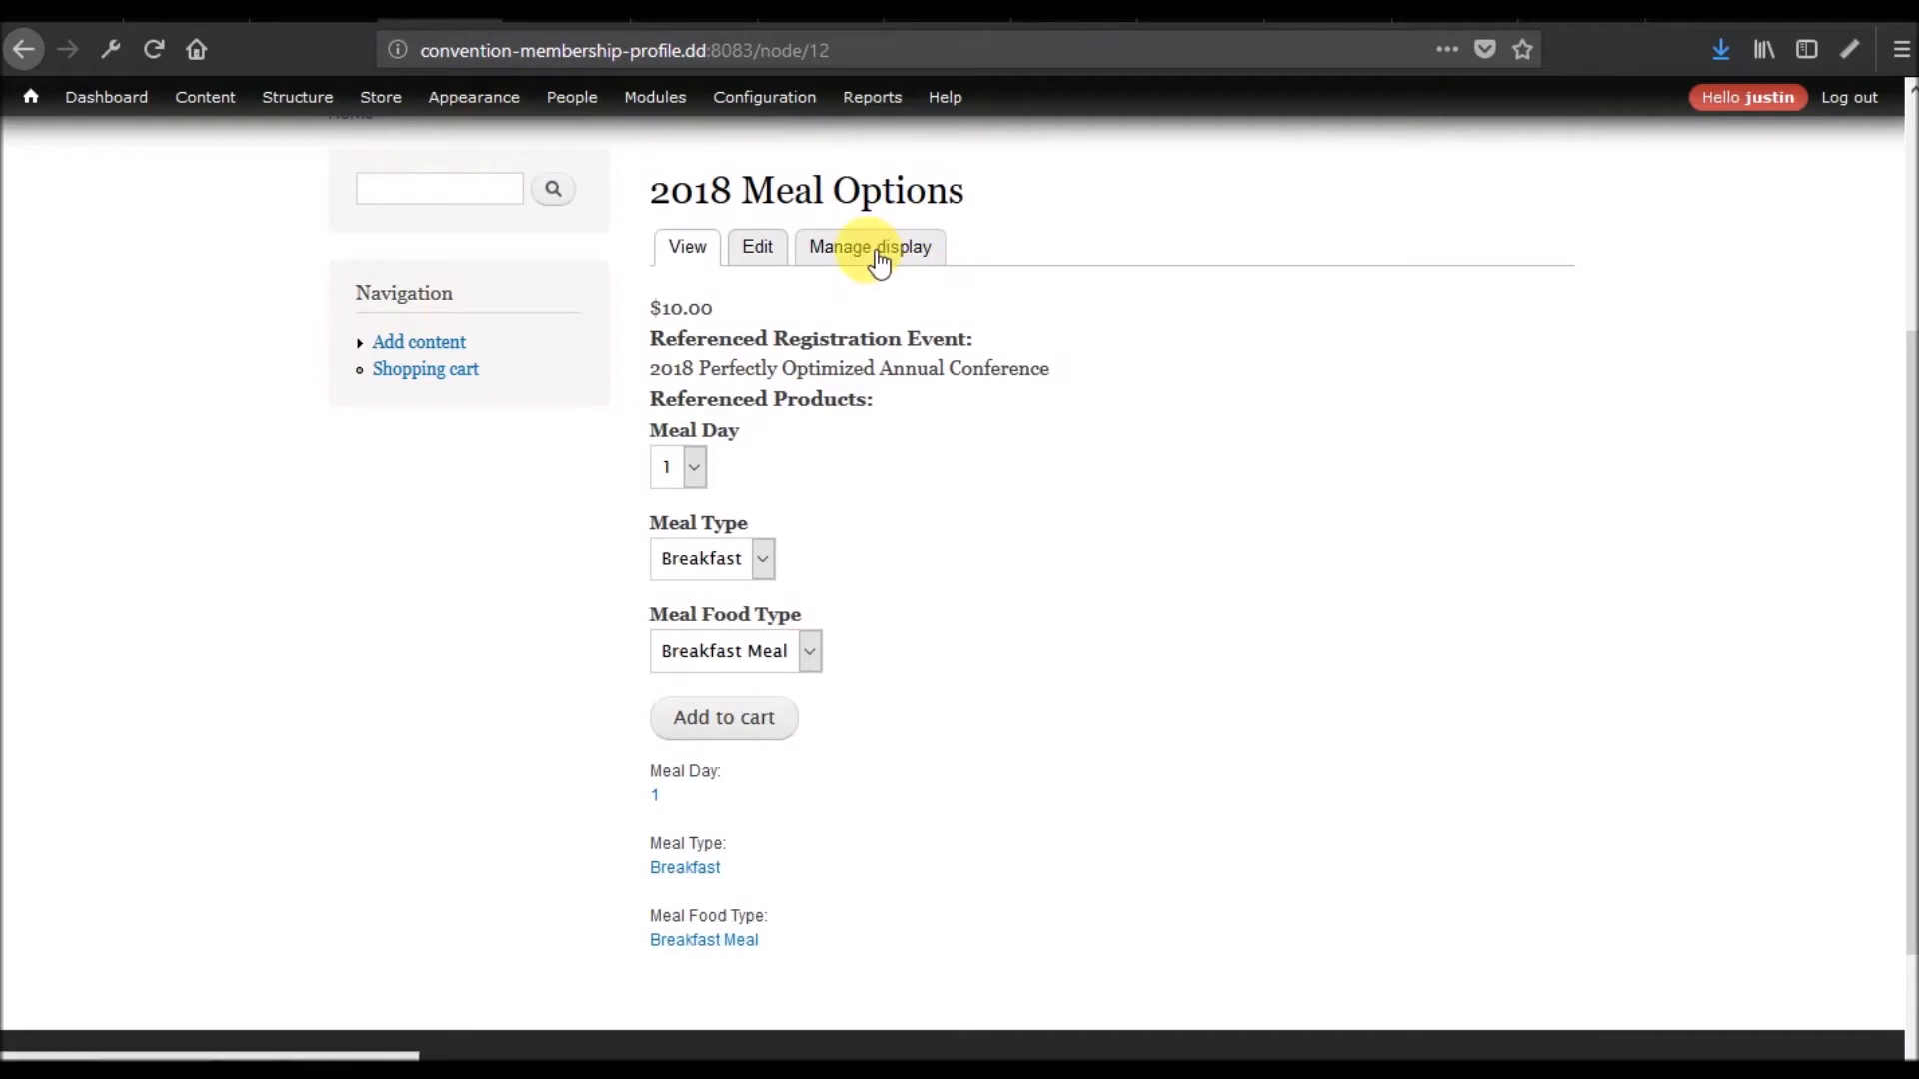
pyautogui.click(694, 467)
pyautogui.click(671, 539)
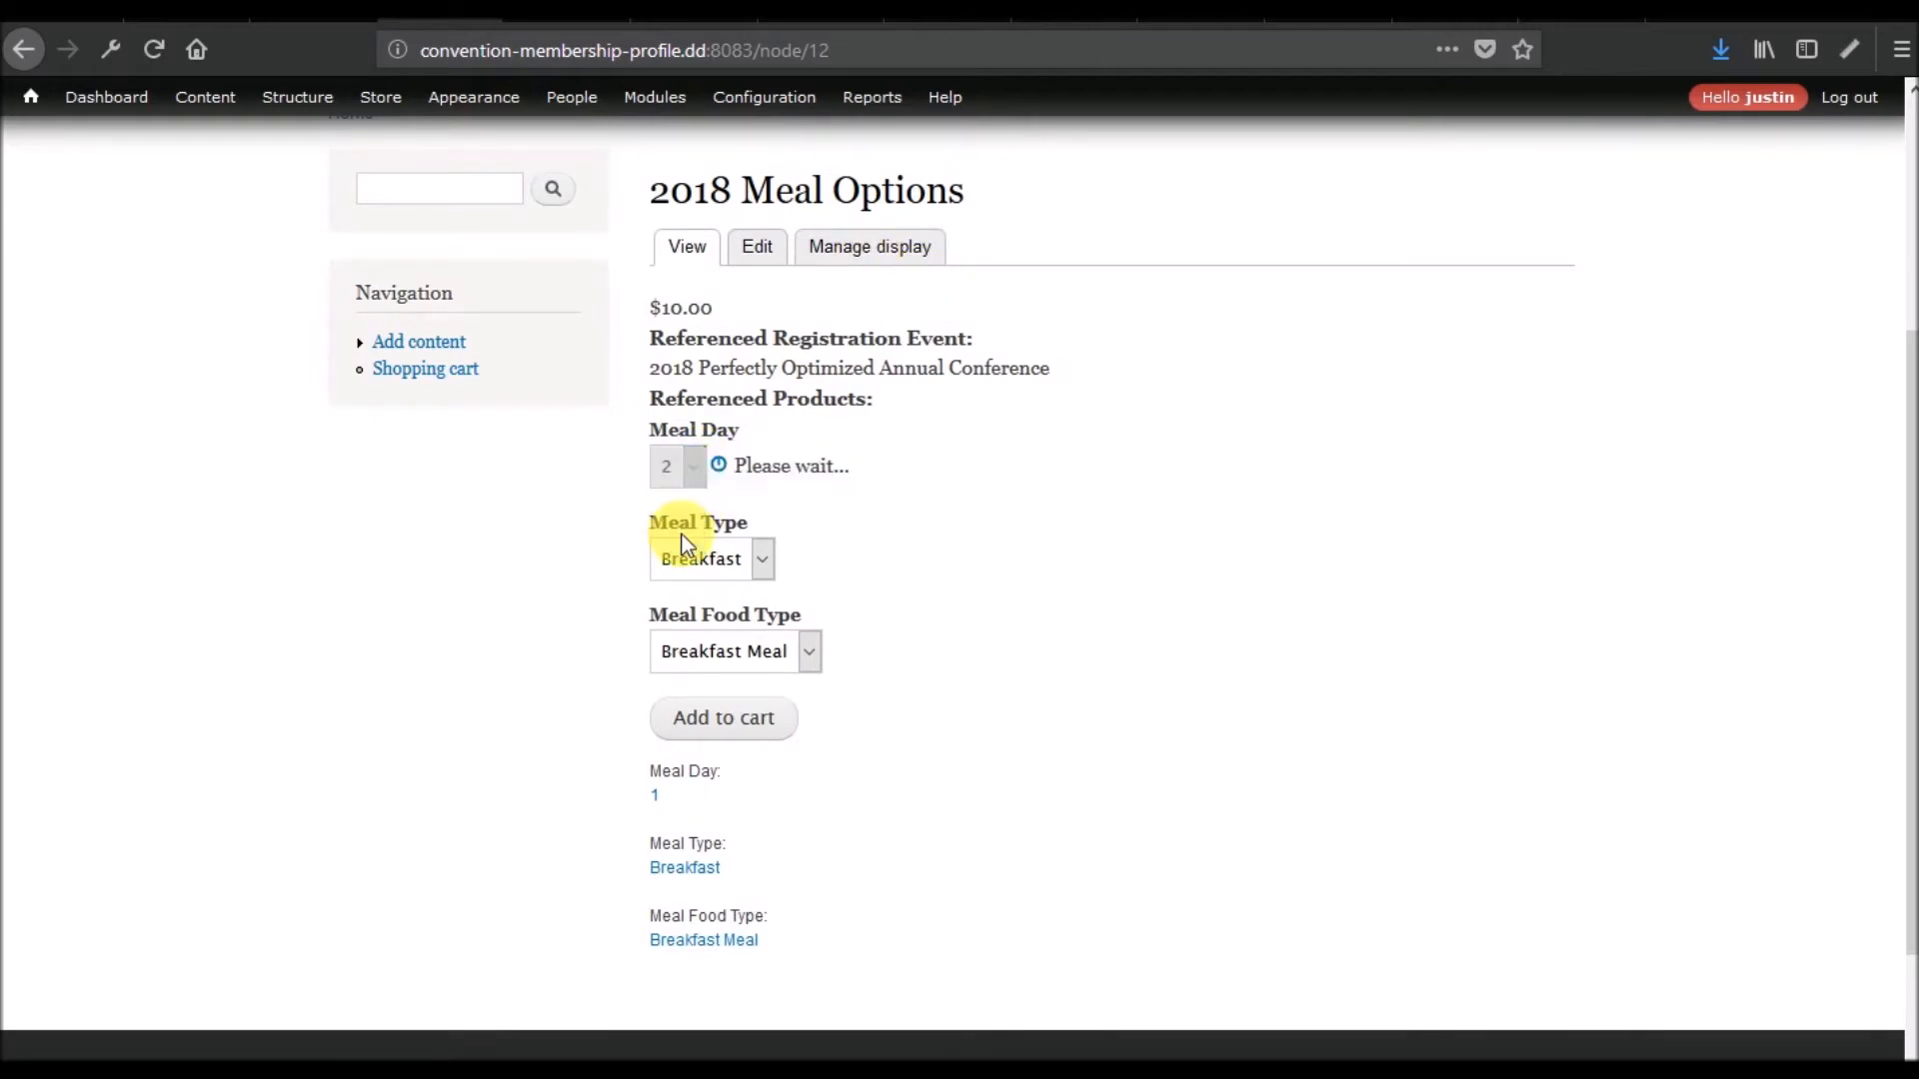
pyautogui.click(753, 554)
pyautogui.click(726, 628)
pyautogui.click(752, 571)
pyautogui.click(701, 664)
pyautogui.click(760, 652)
pyautogui.click(707, 718)
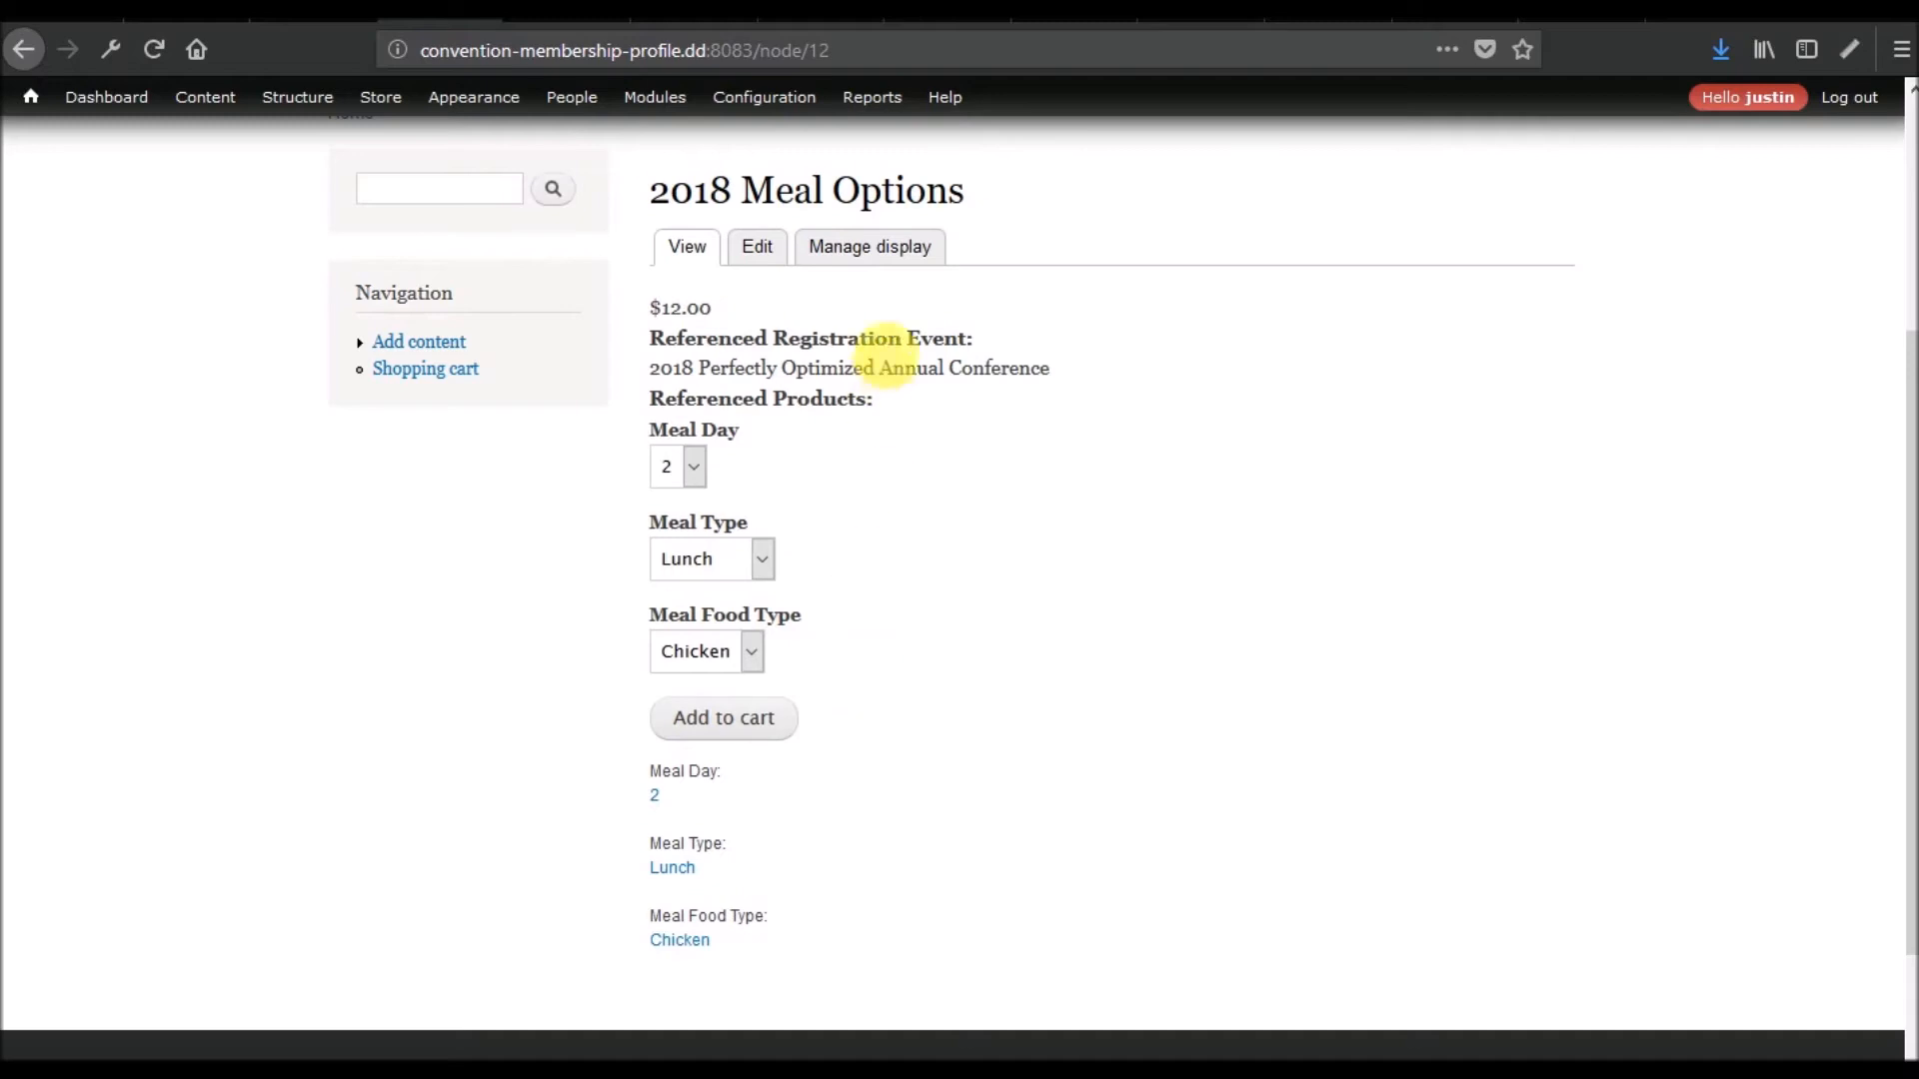
# In the Meal Product Display's display settings, link the Referenced Registration Event label to the referenced entity and save
pyautogui.click(764, 264)
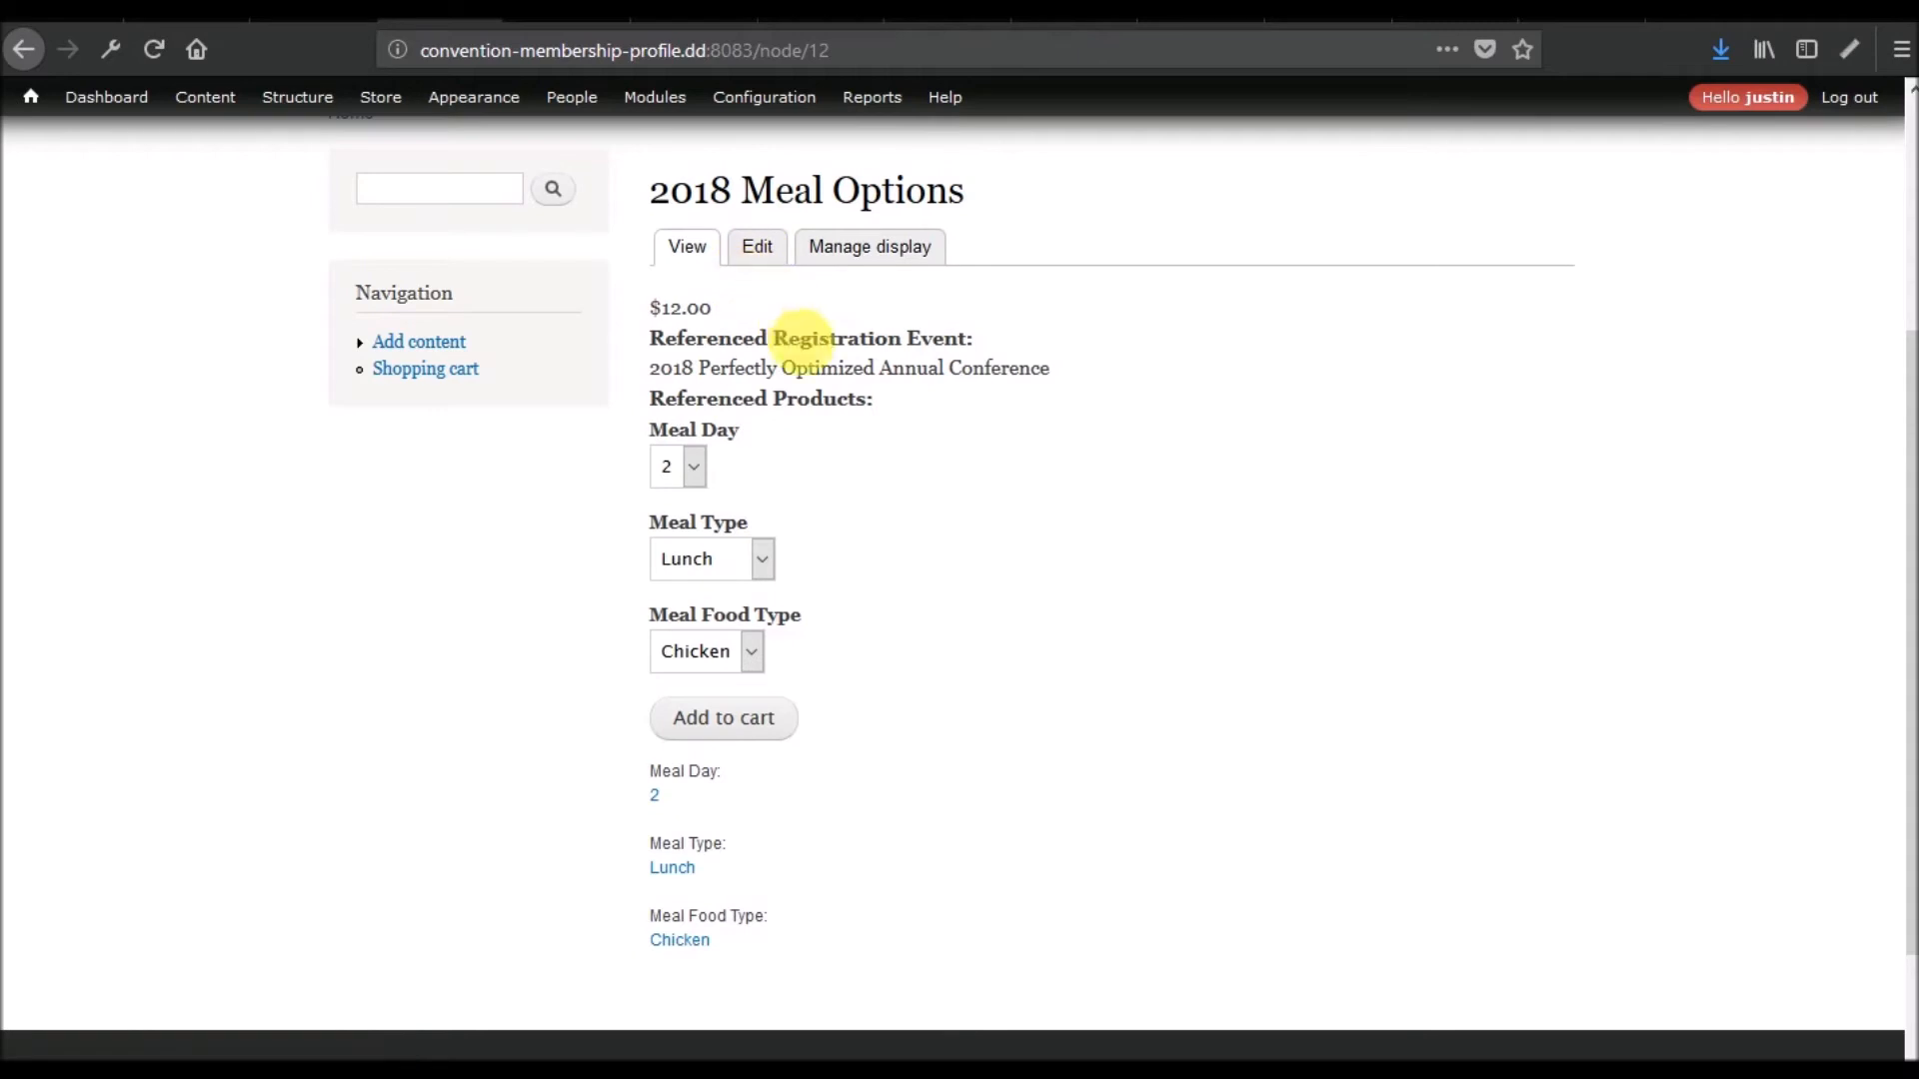
pyautogui.click(867, 256)
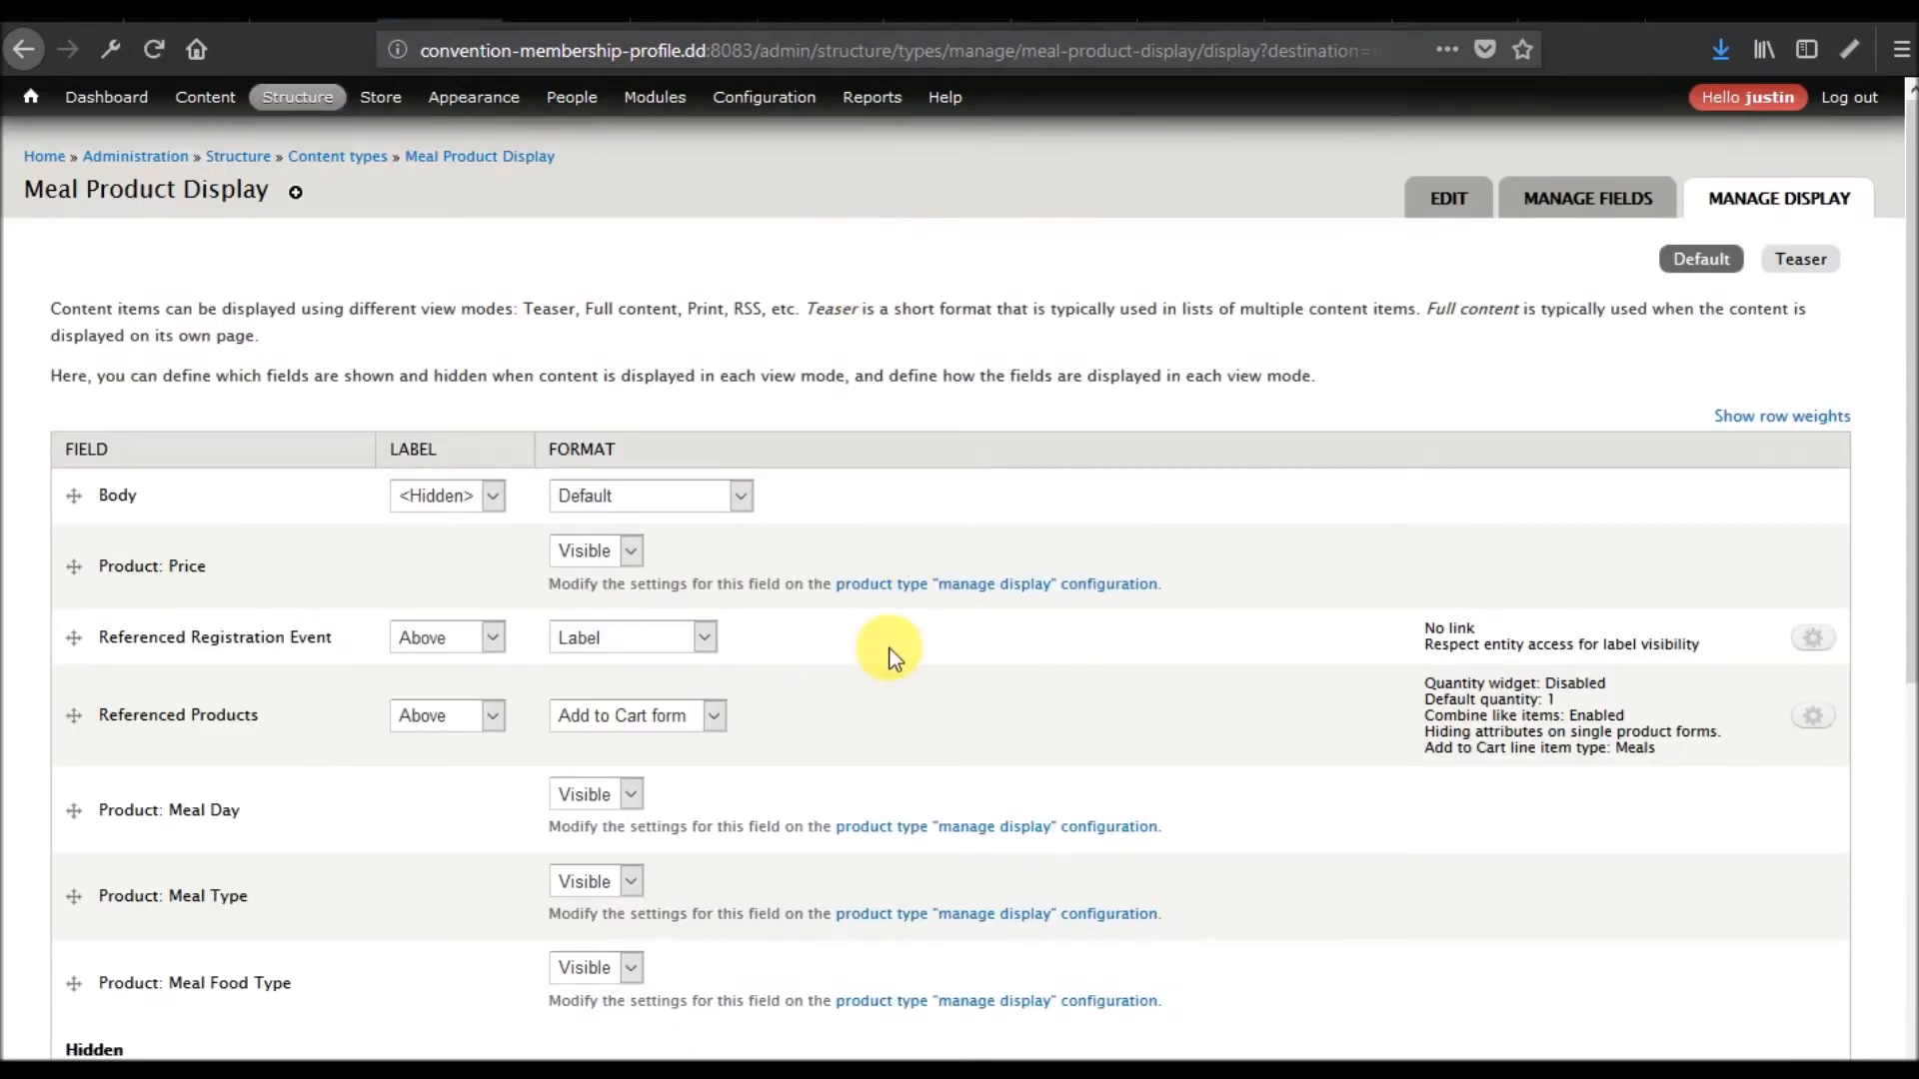
pyautogui.click(1813, 637)
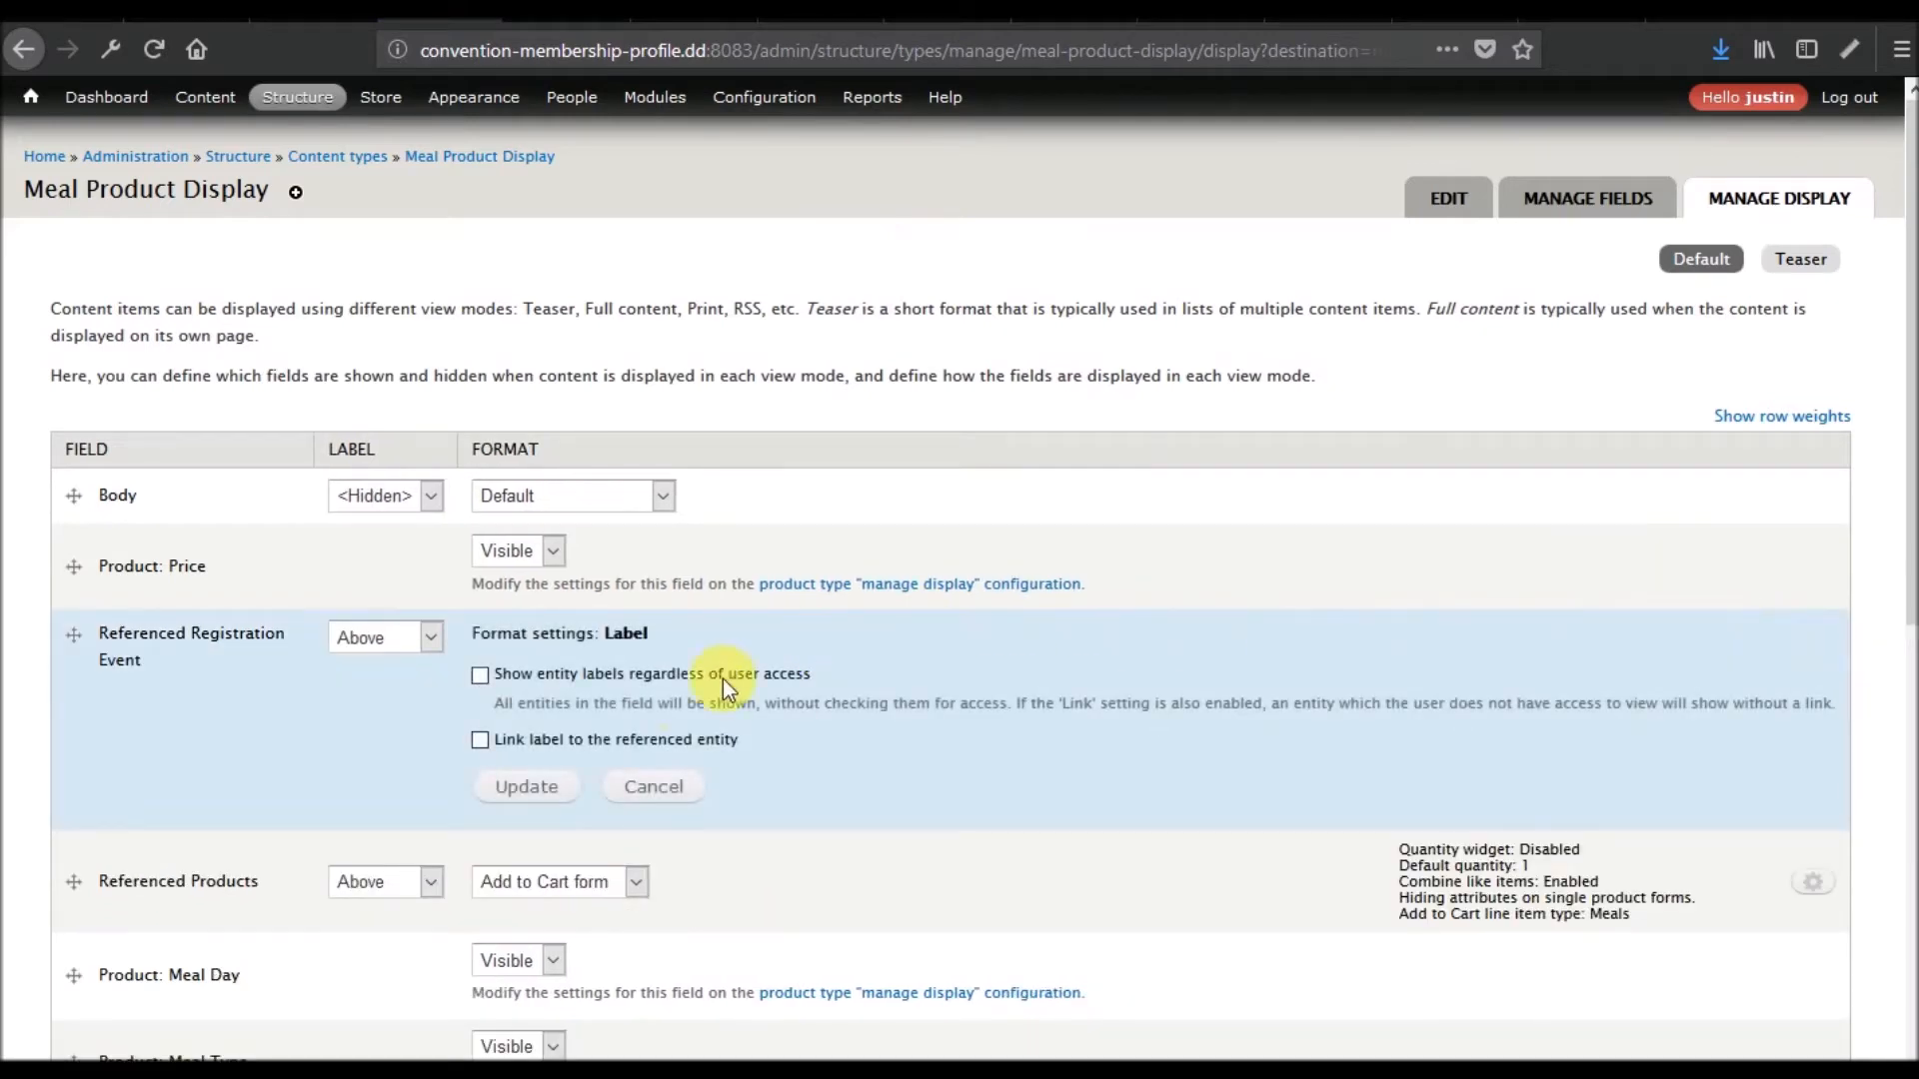
pyautogui.click(553, 740)
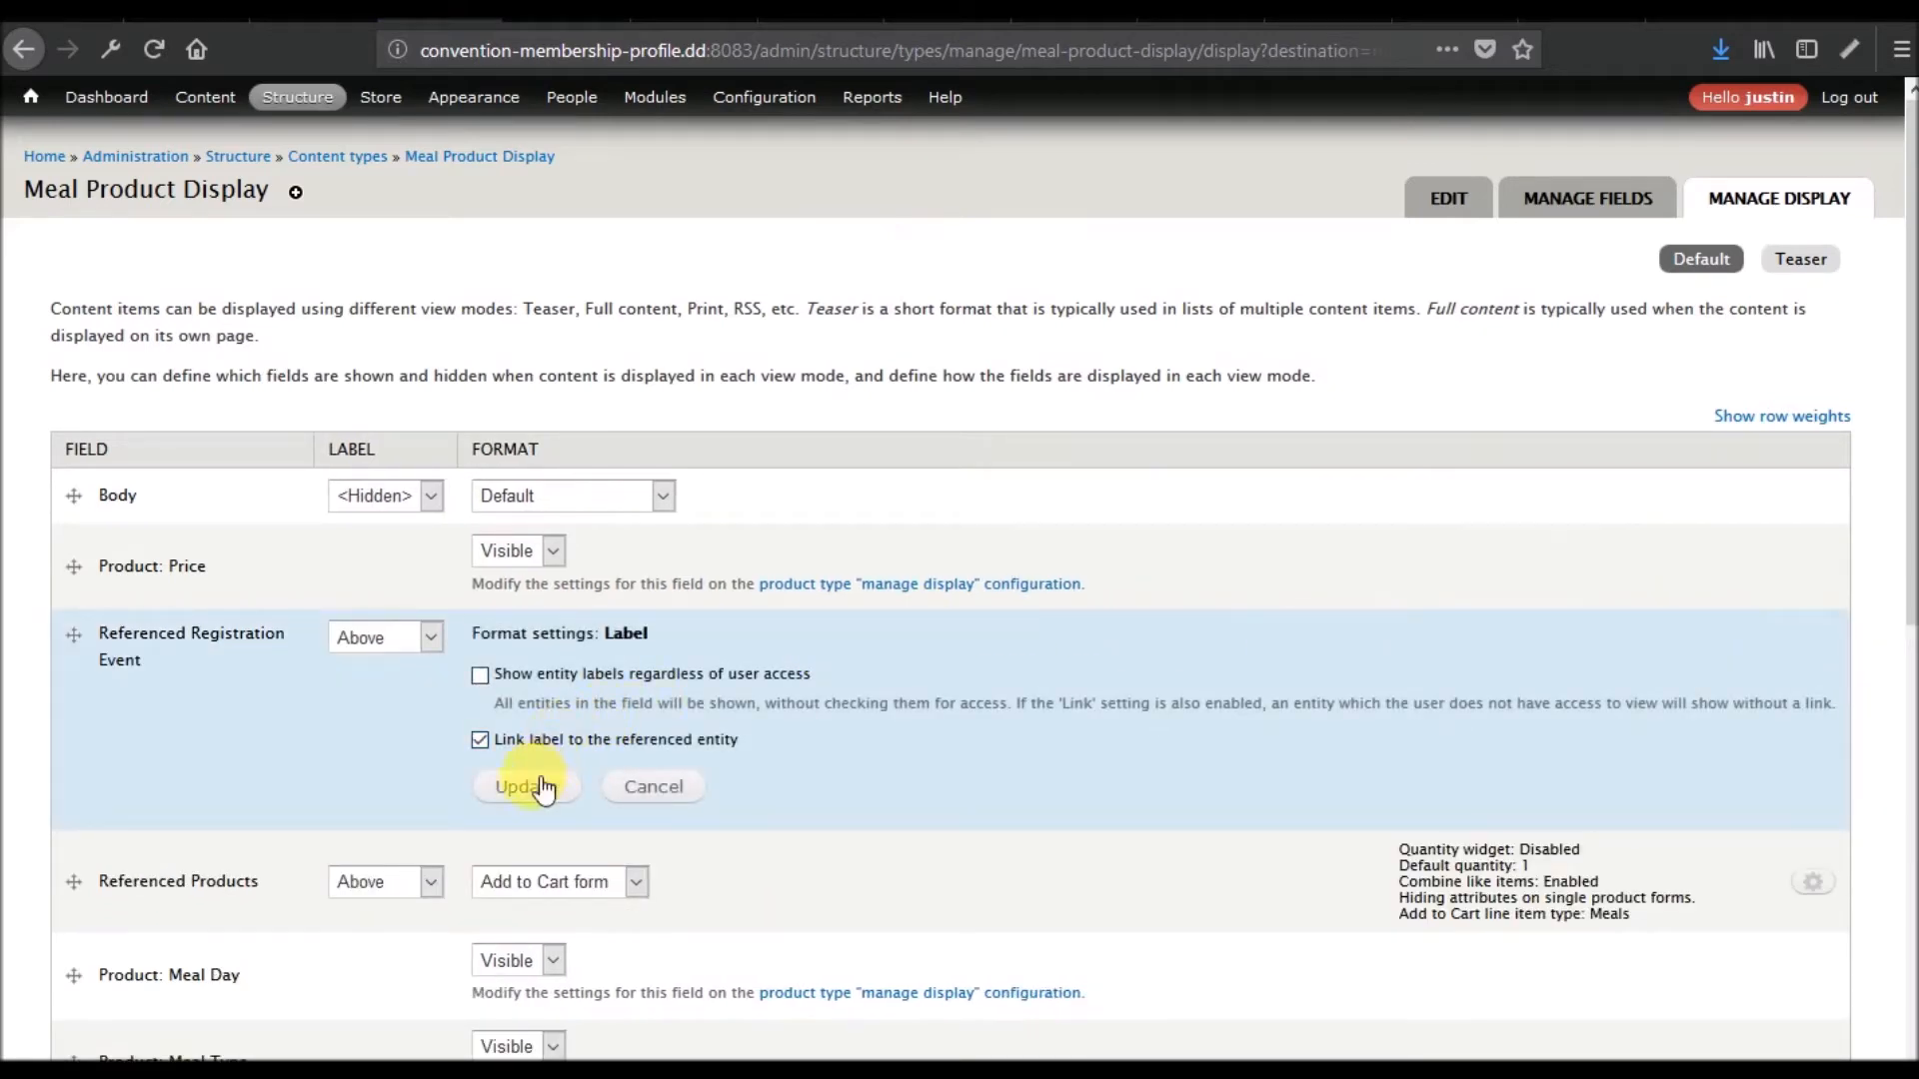
pyautogui.click(510, 784)
pyautogui.scroll(-5, 153, 666)
pyautogui.scroll(-2, 153, 666)
pyautogui.click(100, 971)
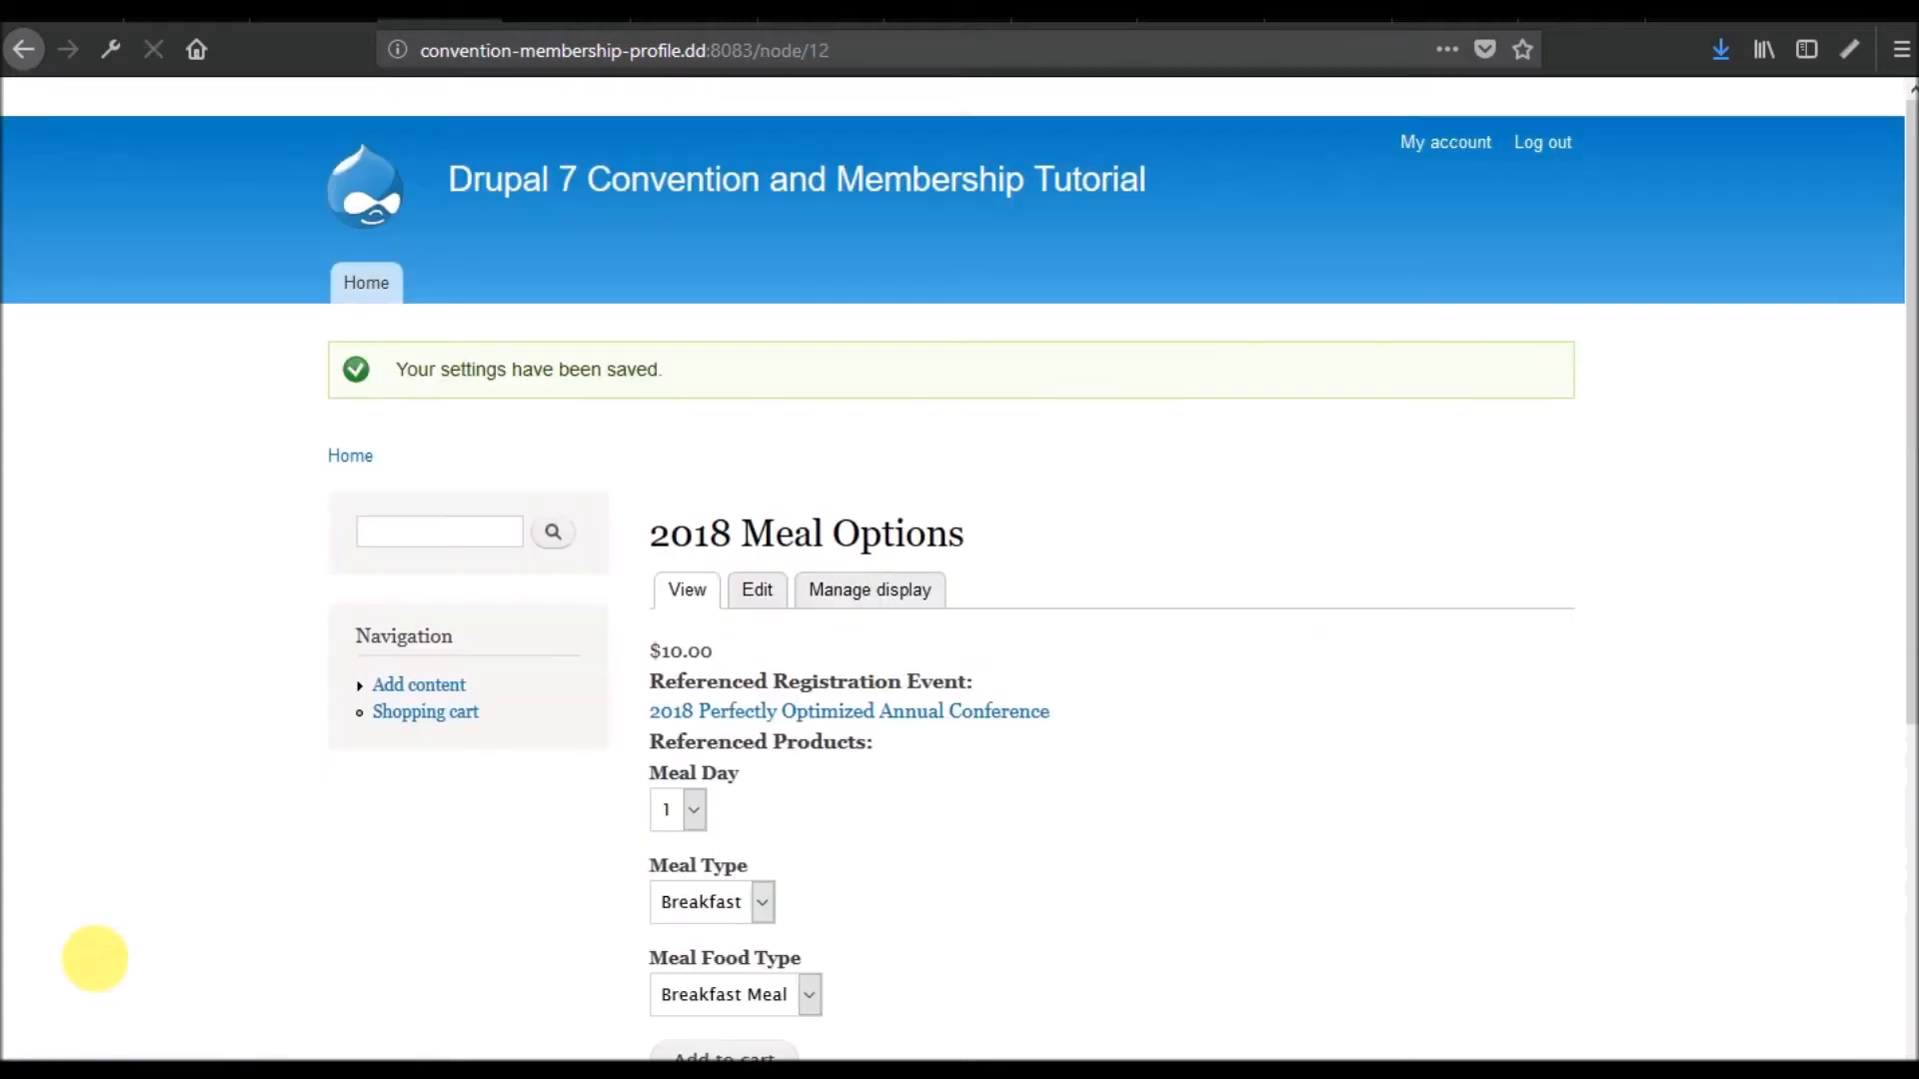
# Follow the Referenced Registration Event link to the conference page and review its All Content listing
pyautogui.scroll(-5, 544, 705)
pyautogui.click(995, 254)
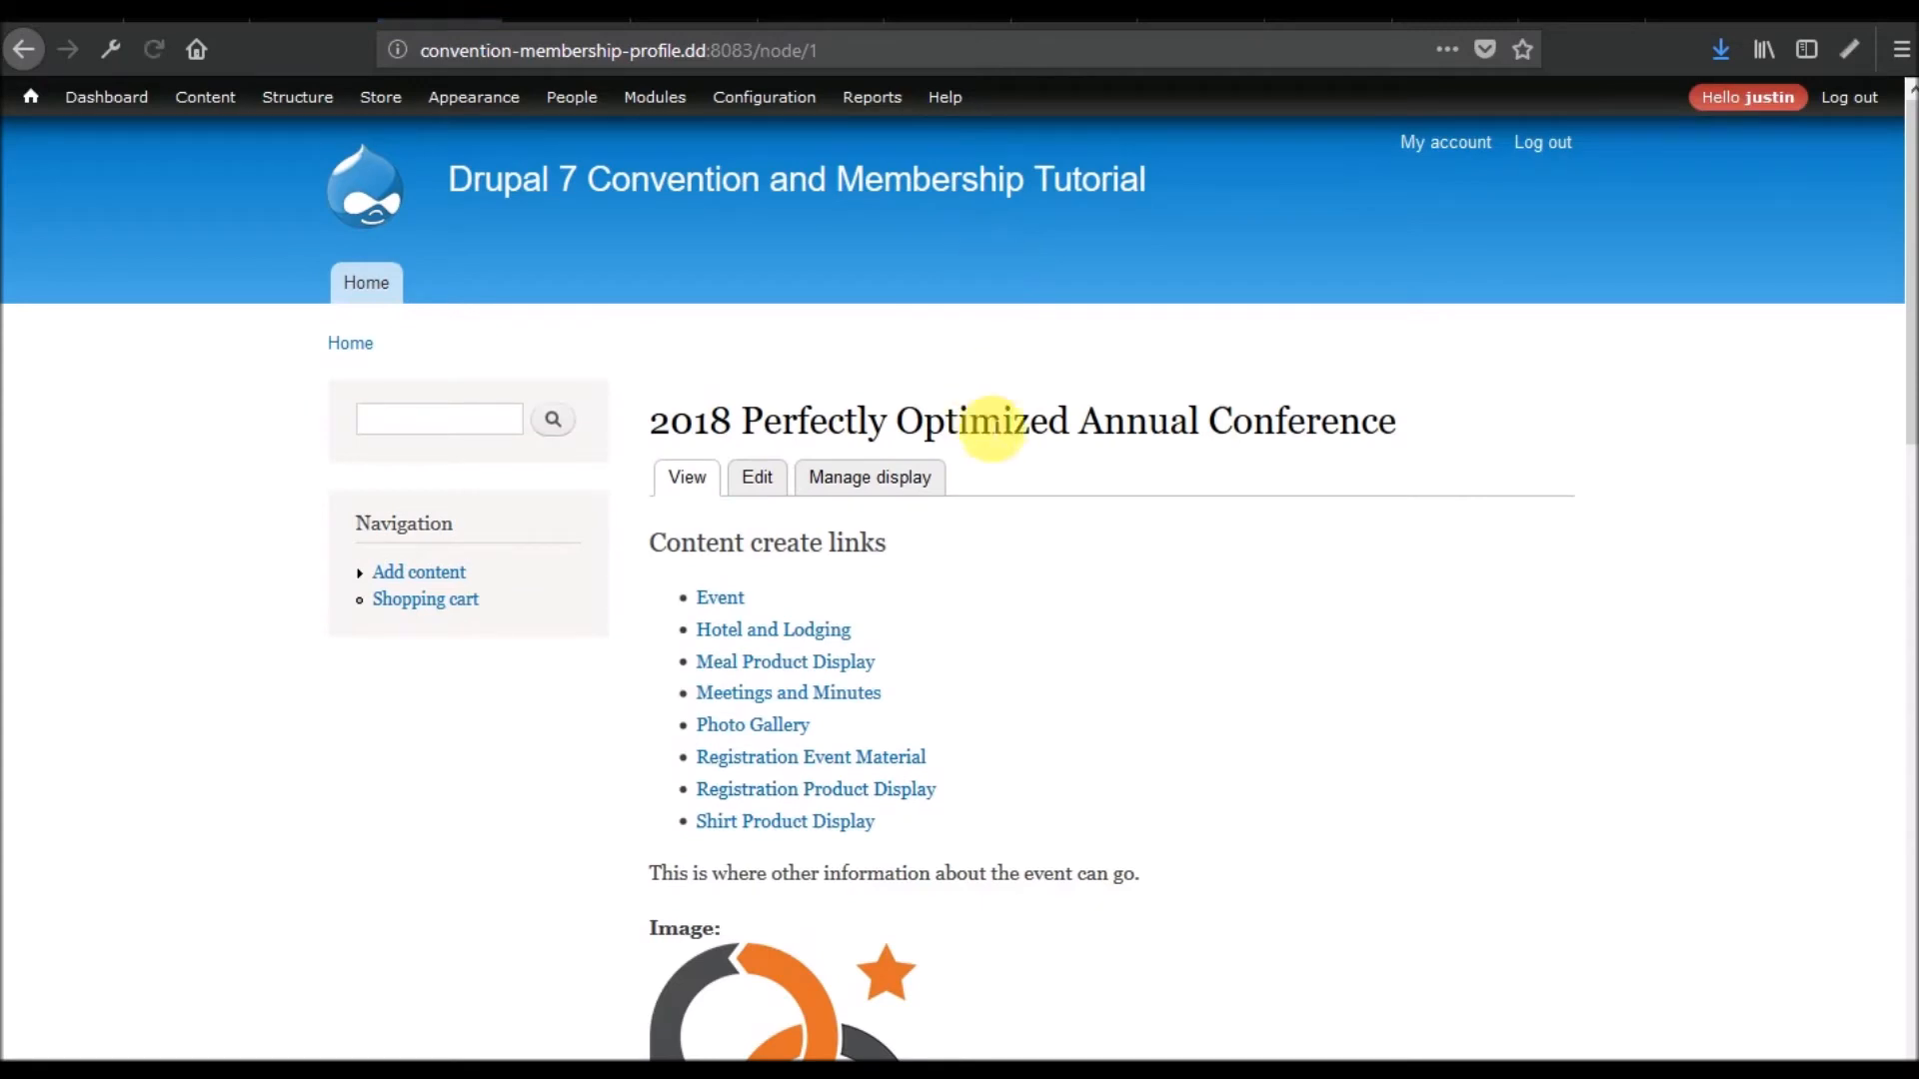
pyautogui.scroll(-10, 981, 420)
pyautogui.scroll(-3, 982, 418)
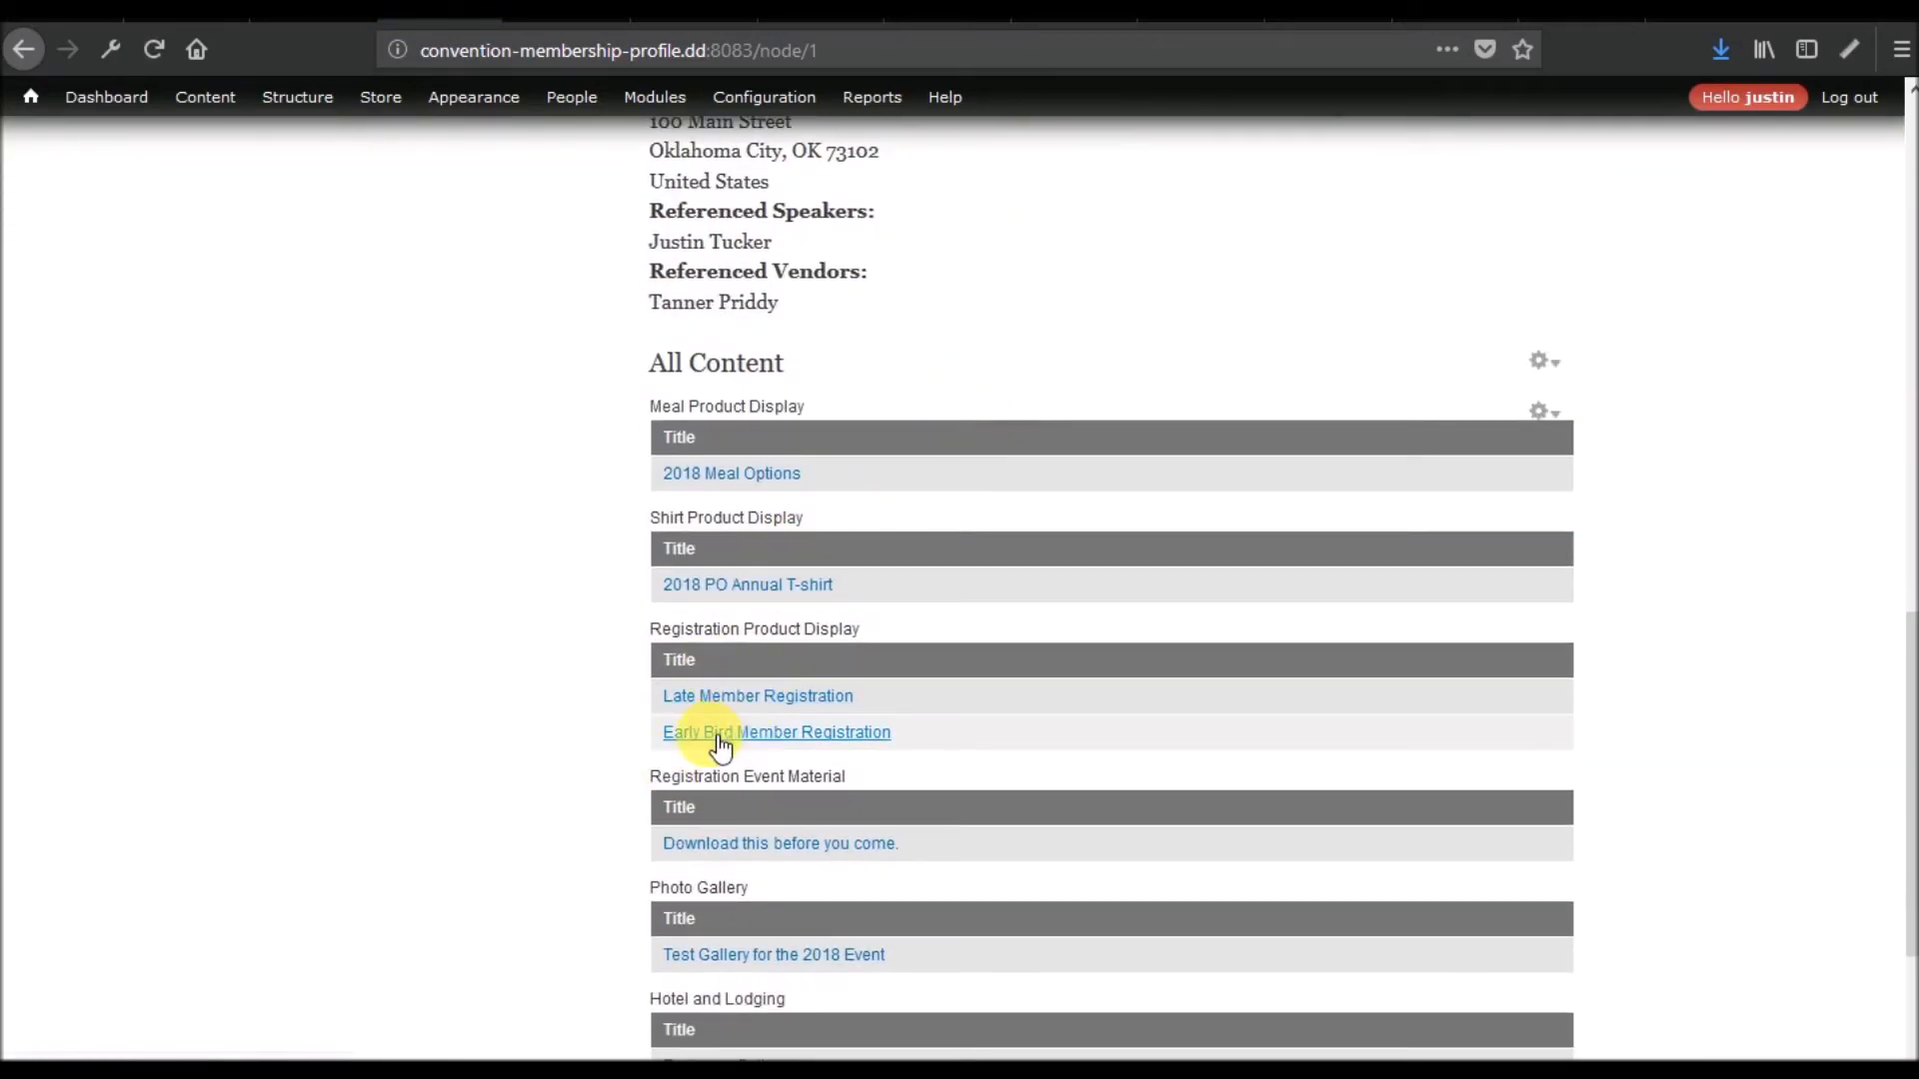
# Open the Early Bird Member Registration product display and examine its registration form fields and event reference
pyautogui.click(720, 742)
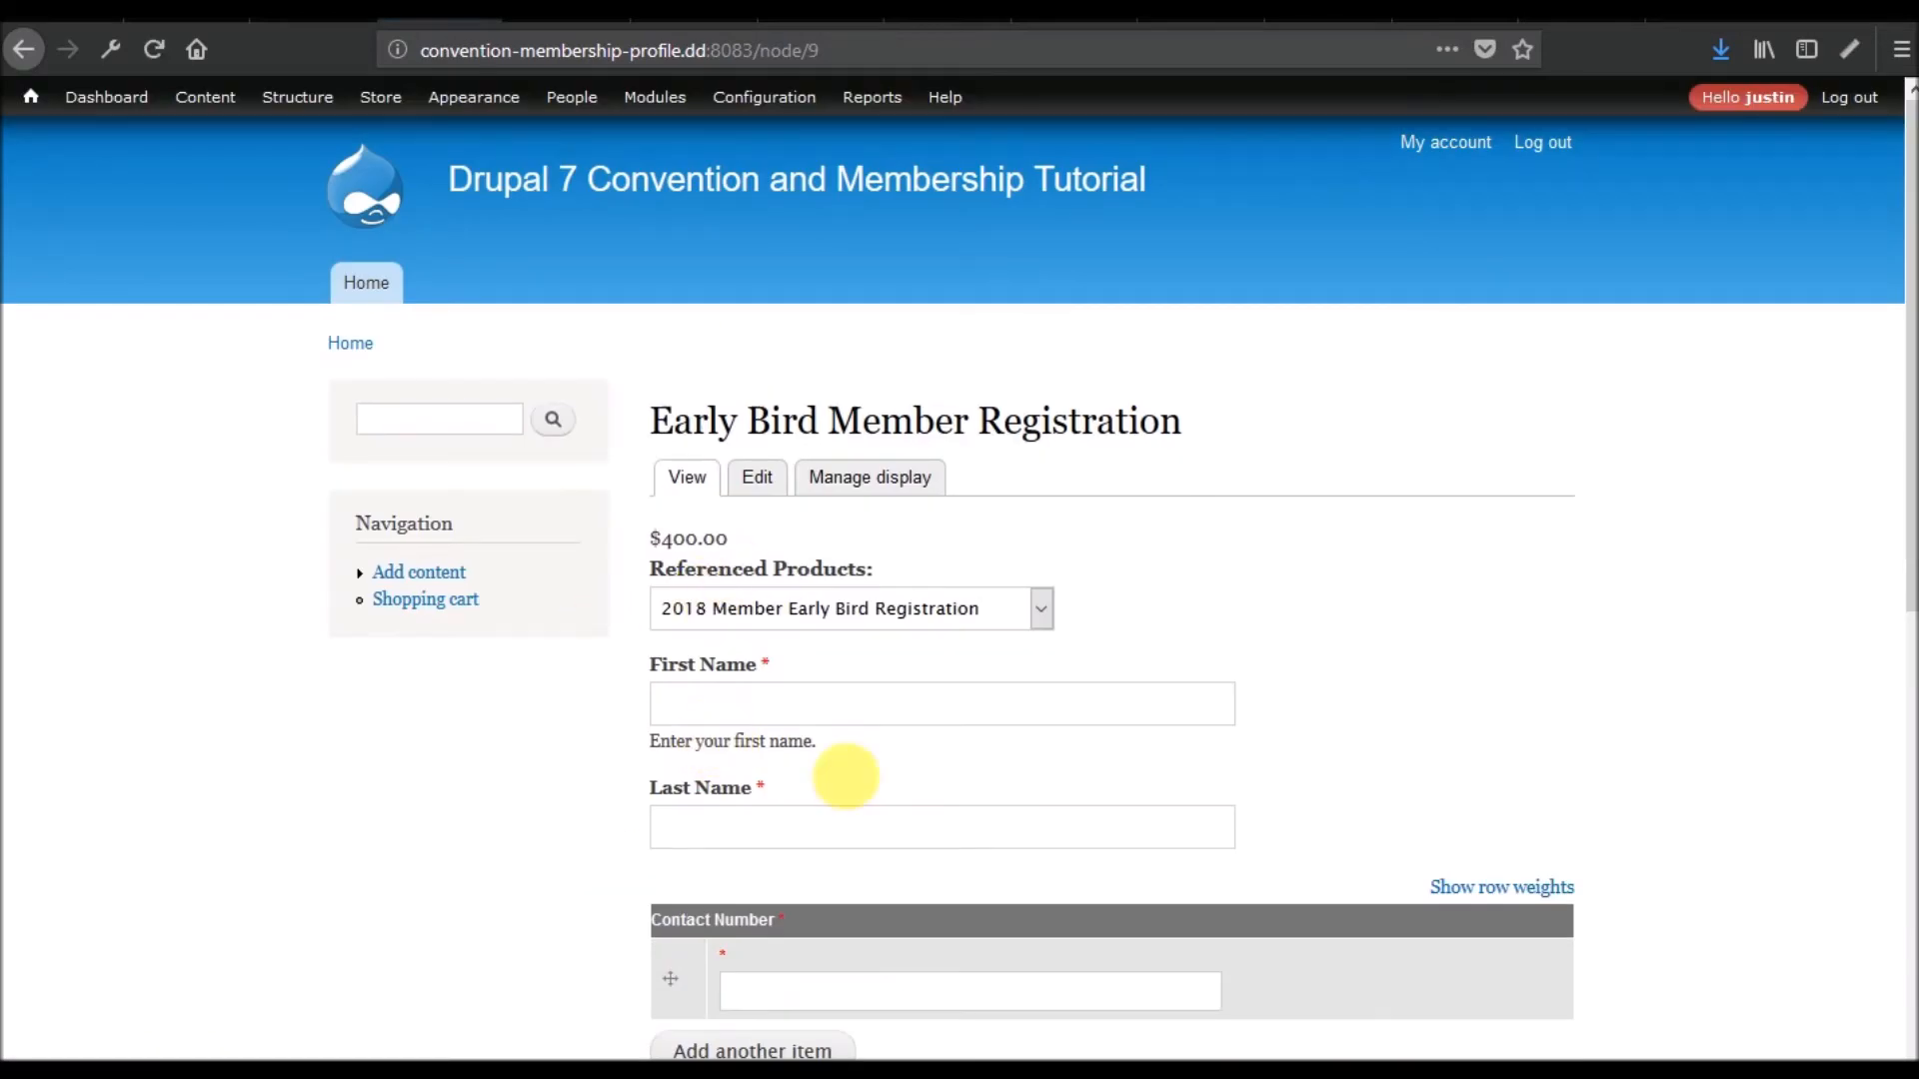
pyautogui.scroll(-7, 816, 695)
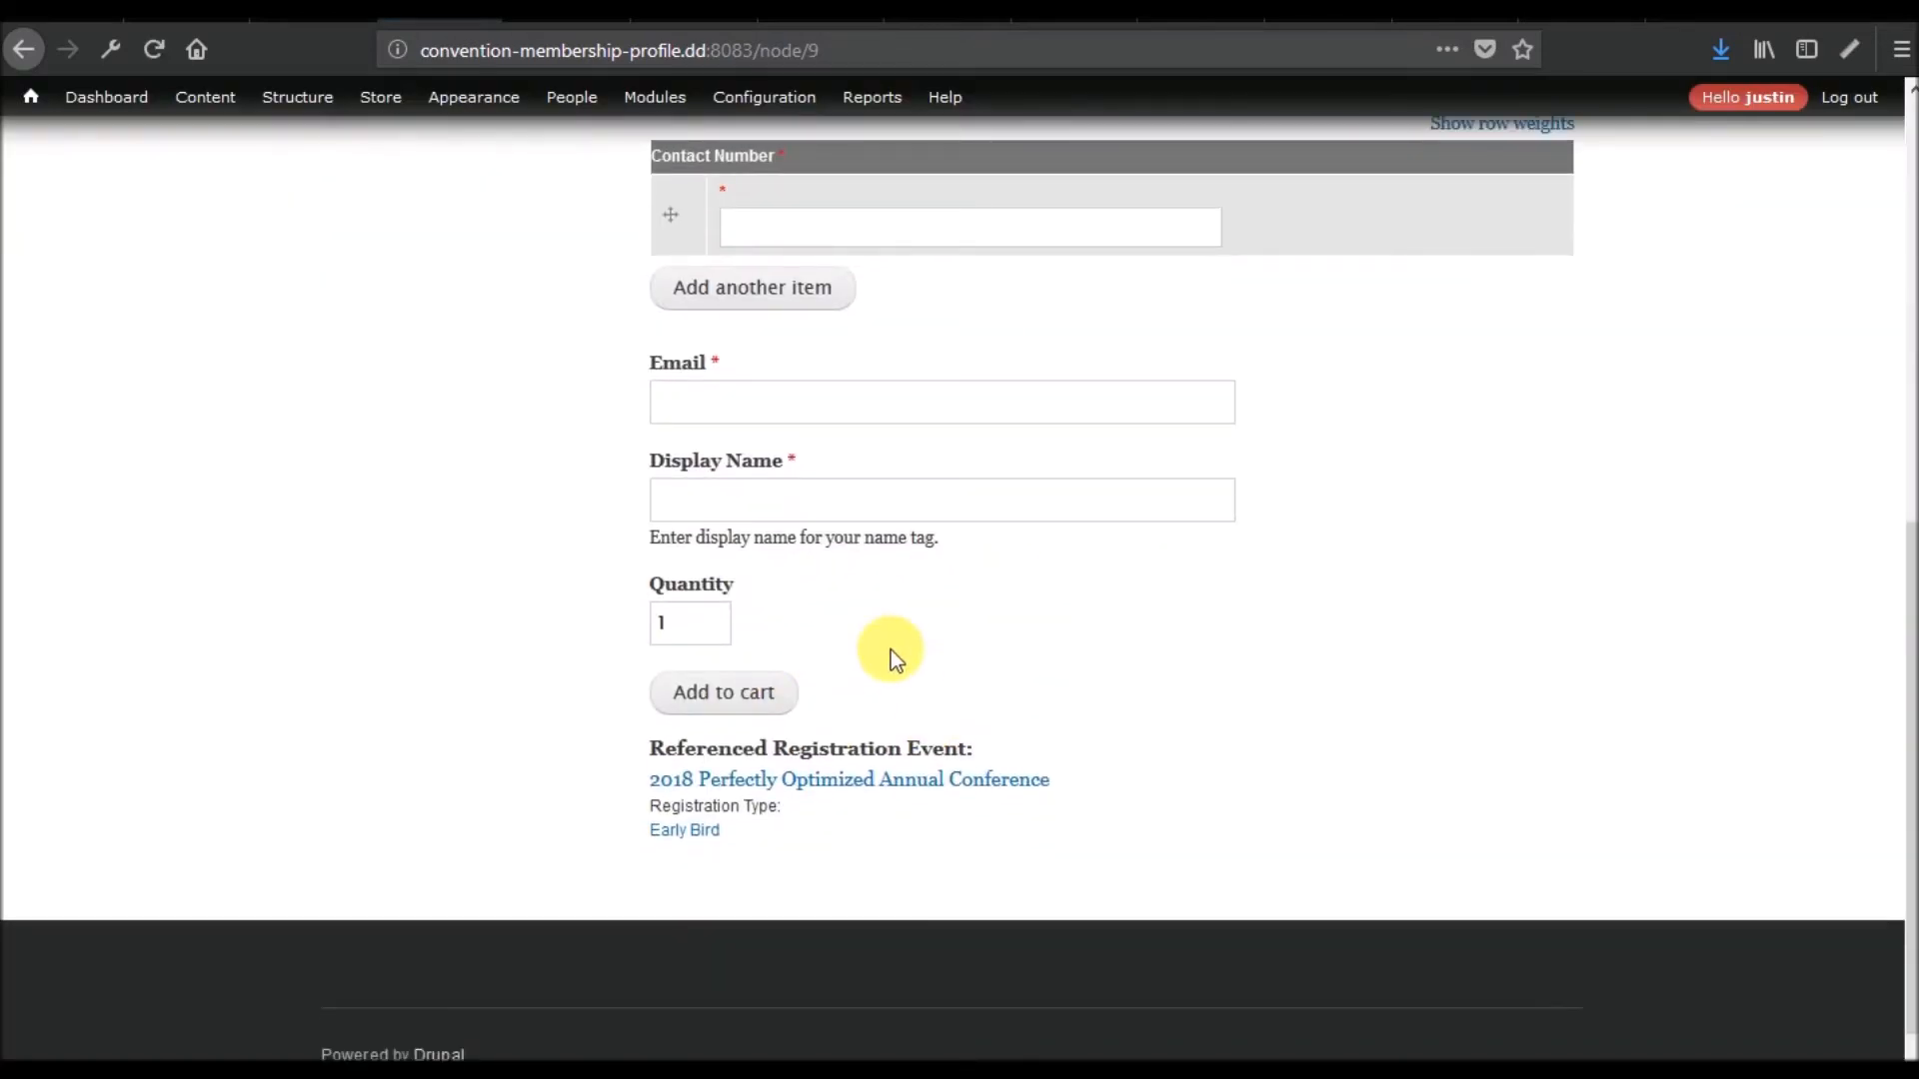
pyautogui.scroll(7, 890, 649)
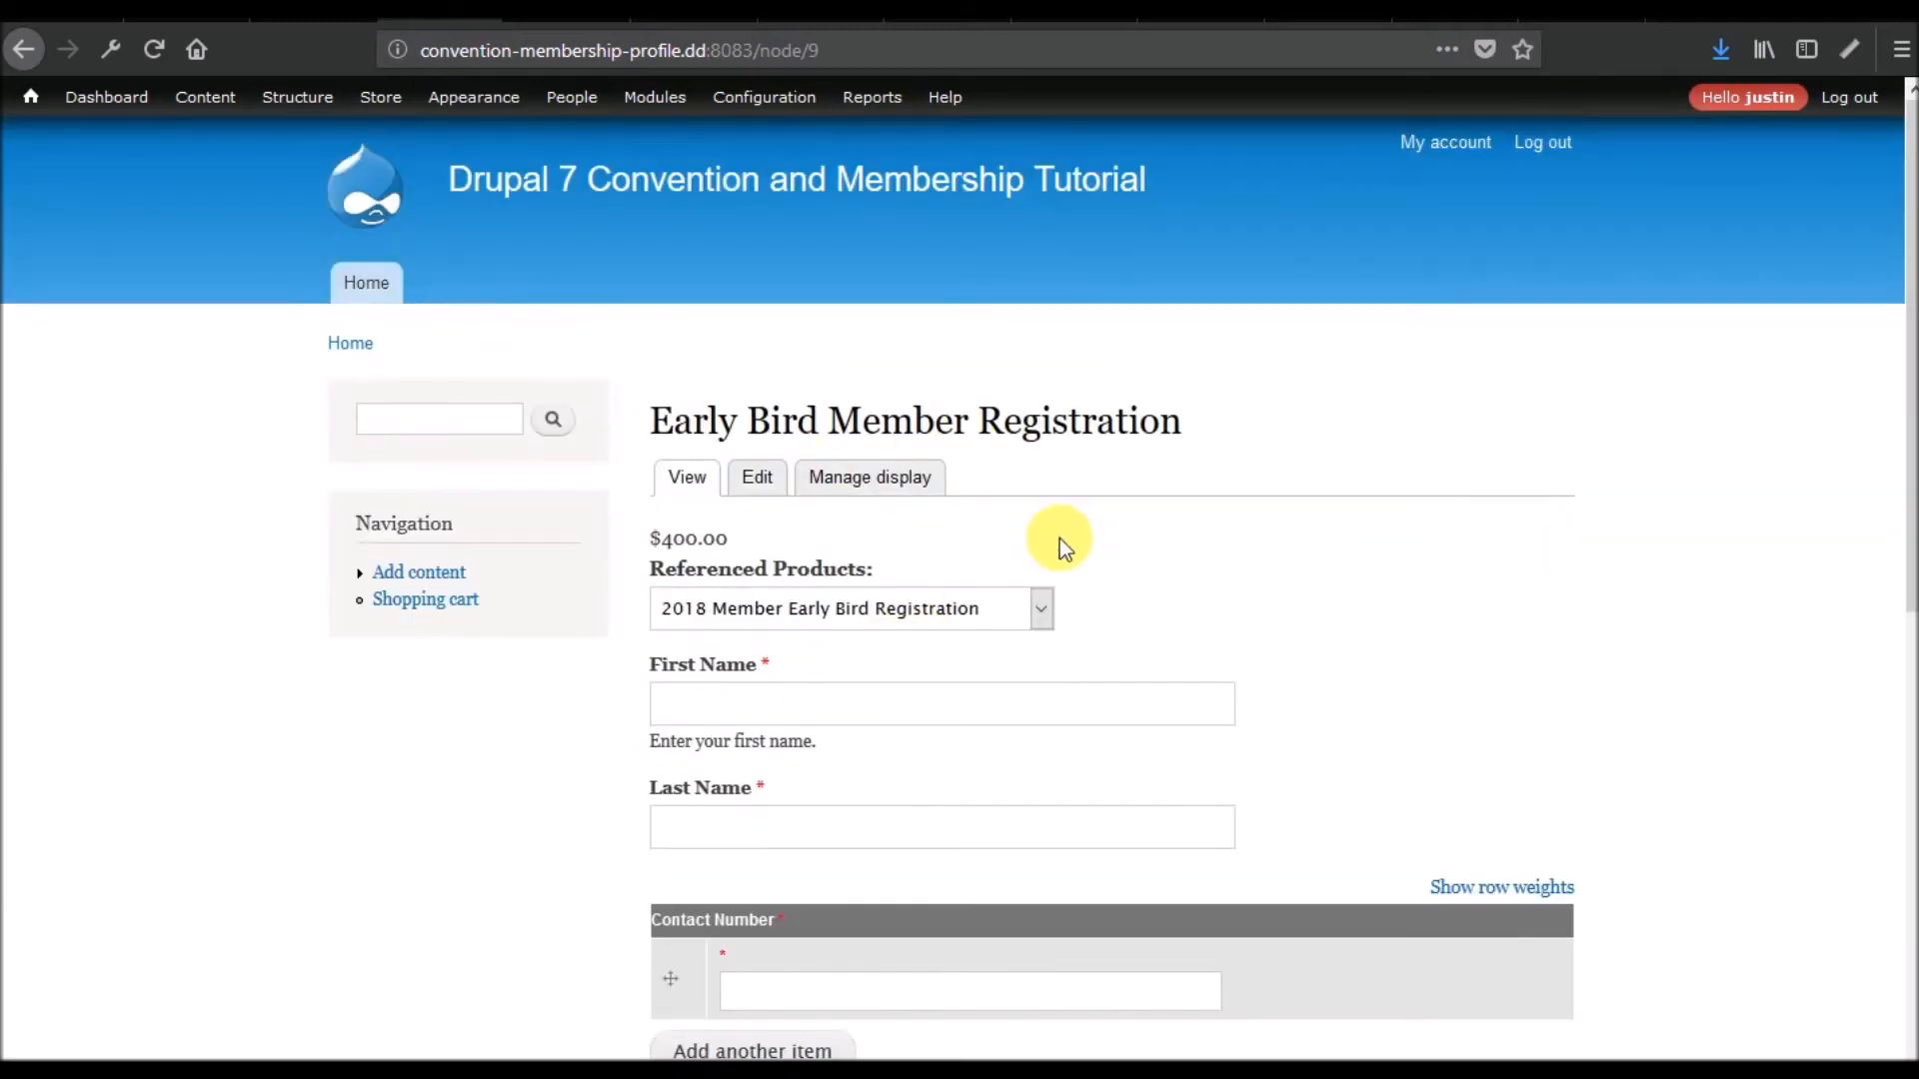
pyautogui.scroll(-7, 1059, 538)
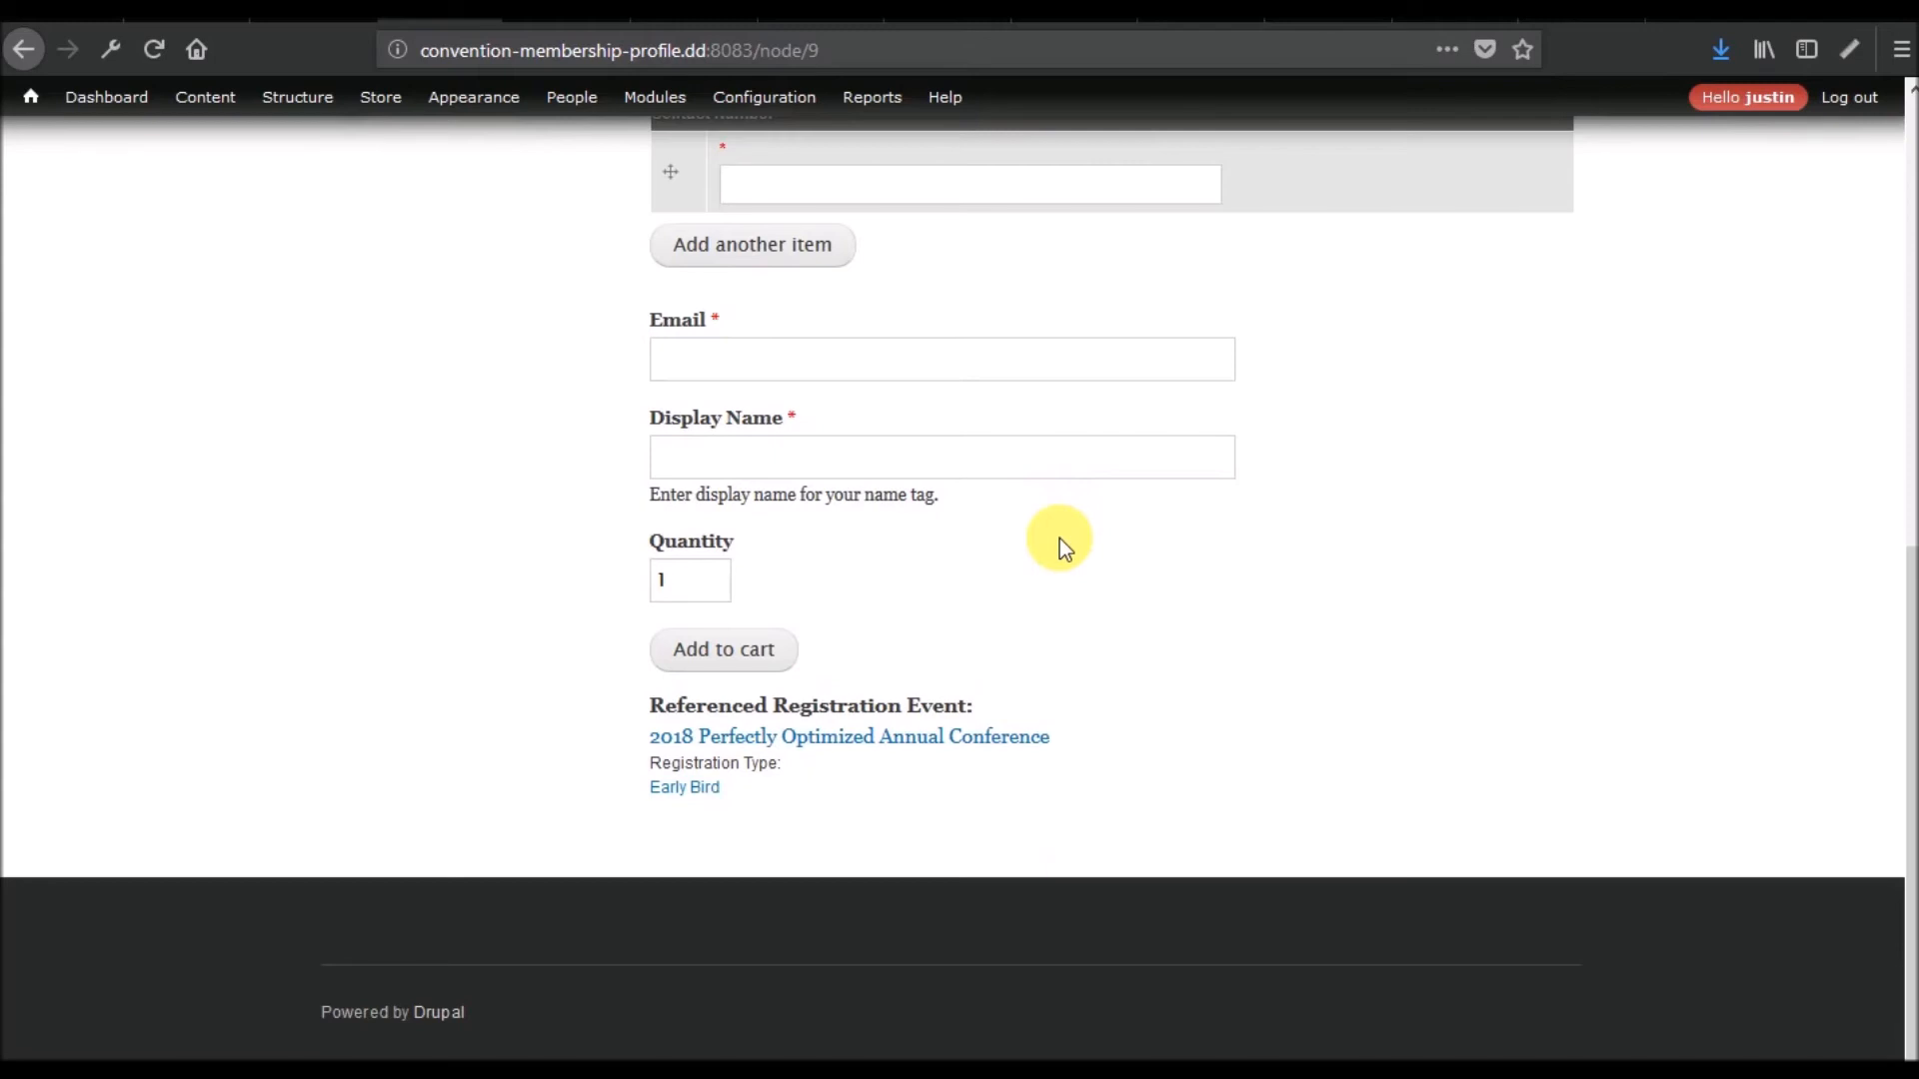
pyautogui.scroll(7, 1061, 546)
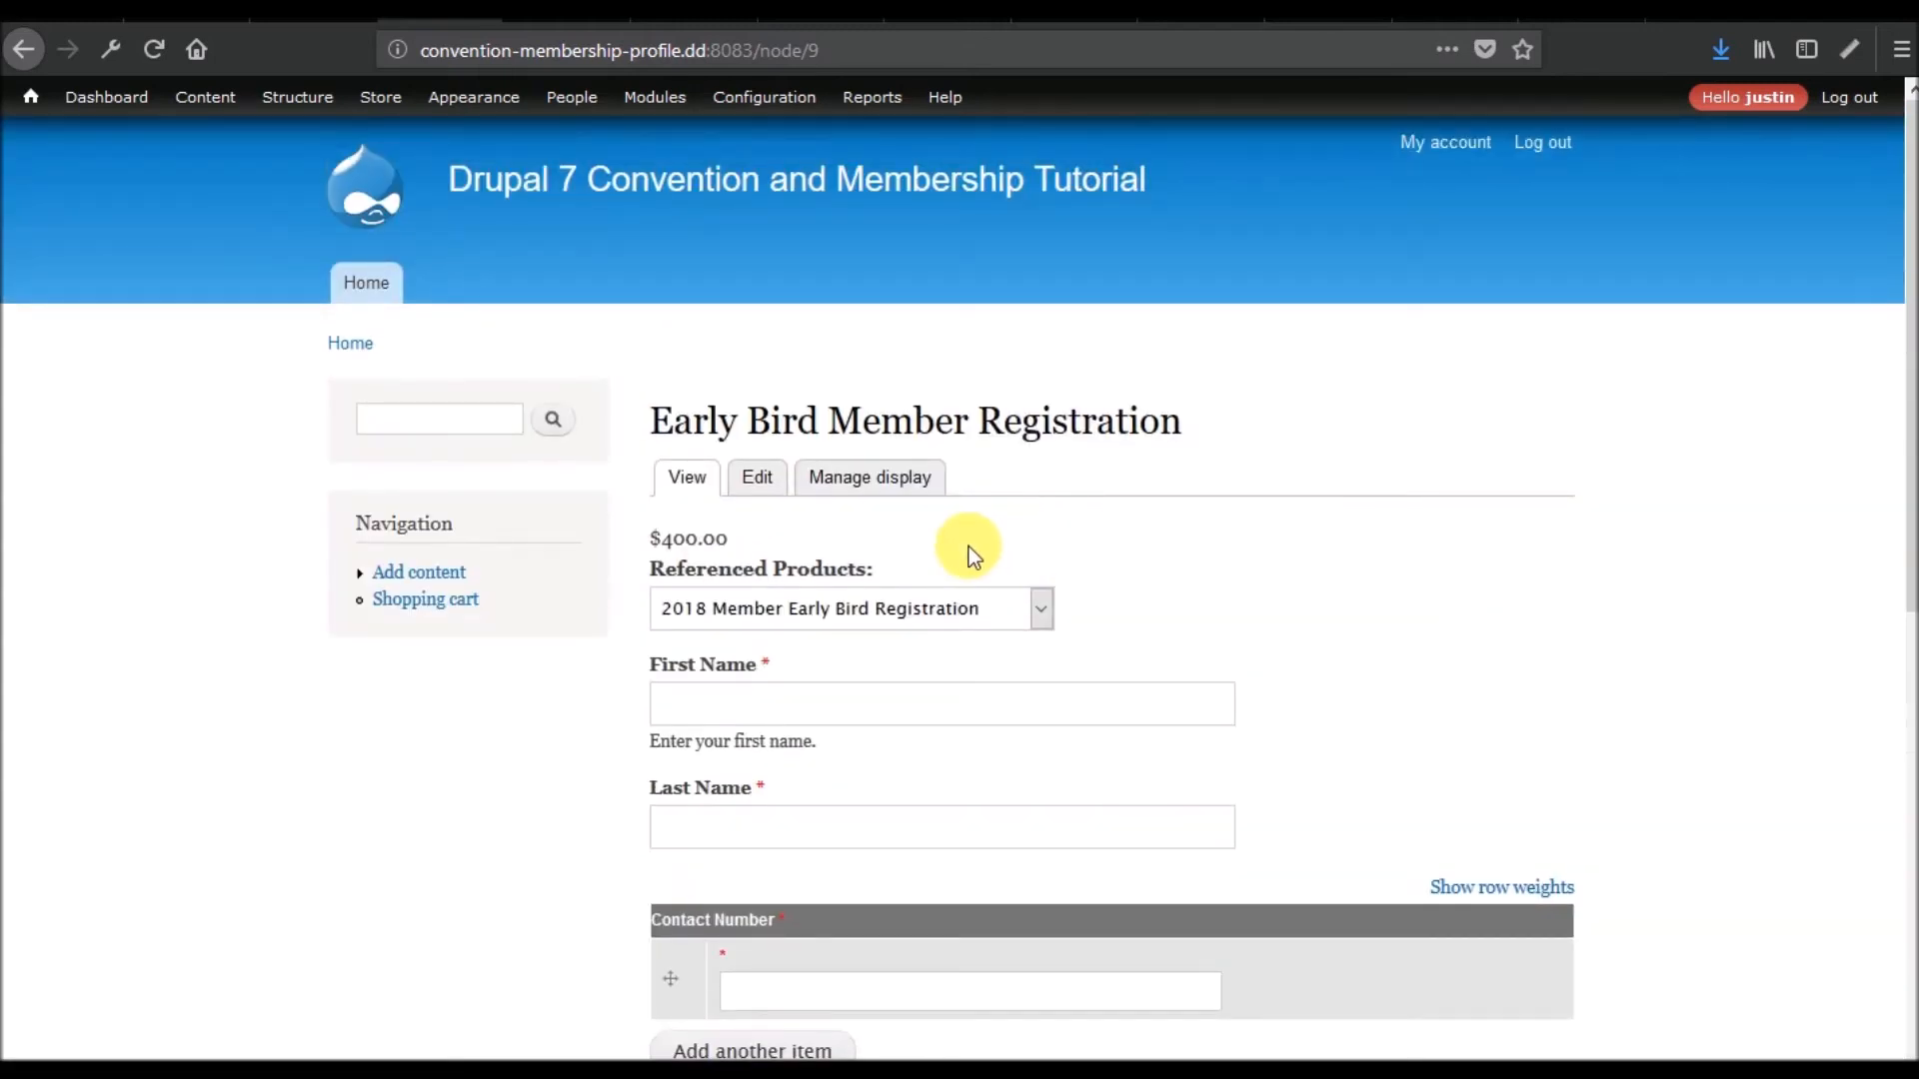
pyautogui.scroll(-5, 932, 611)
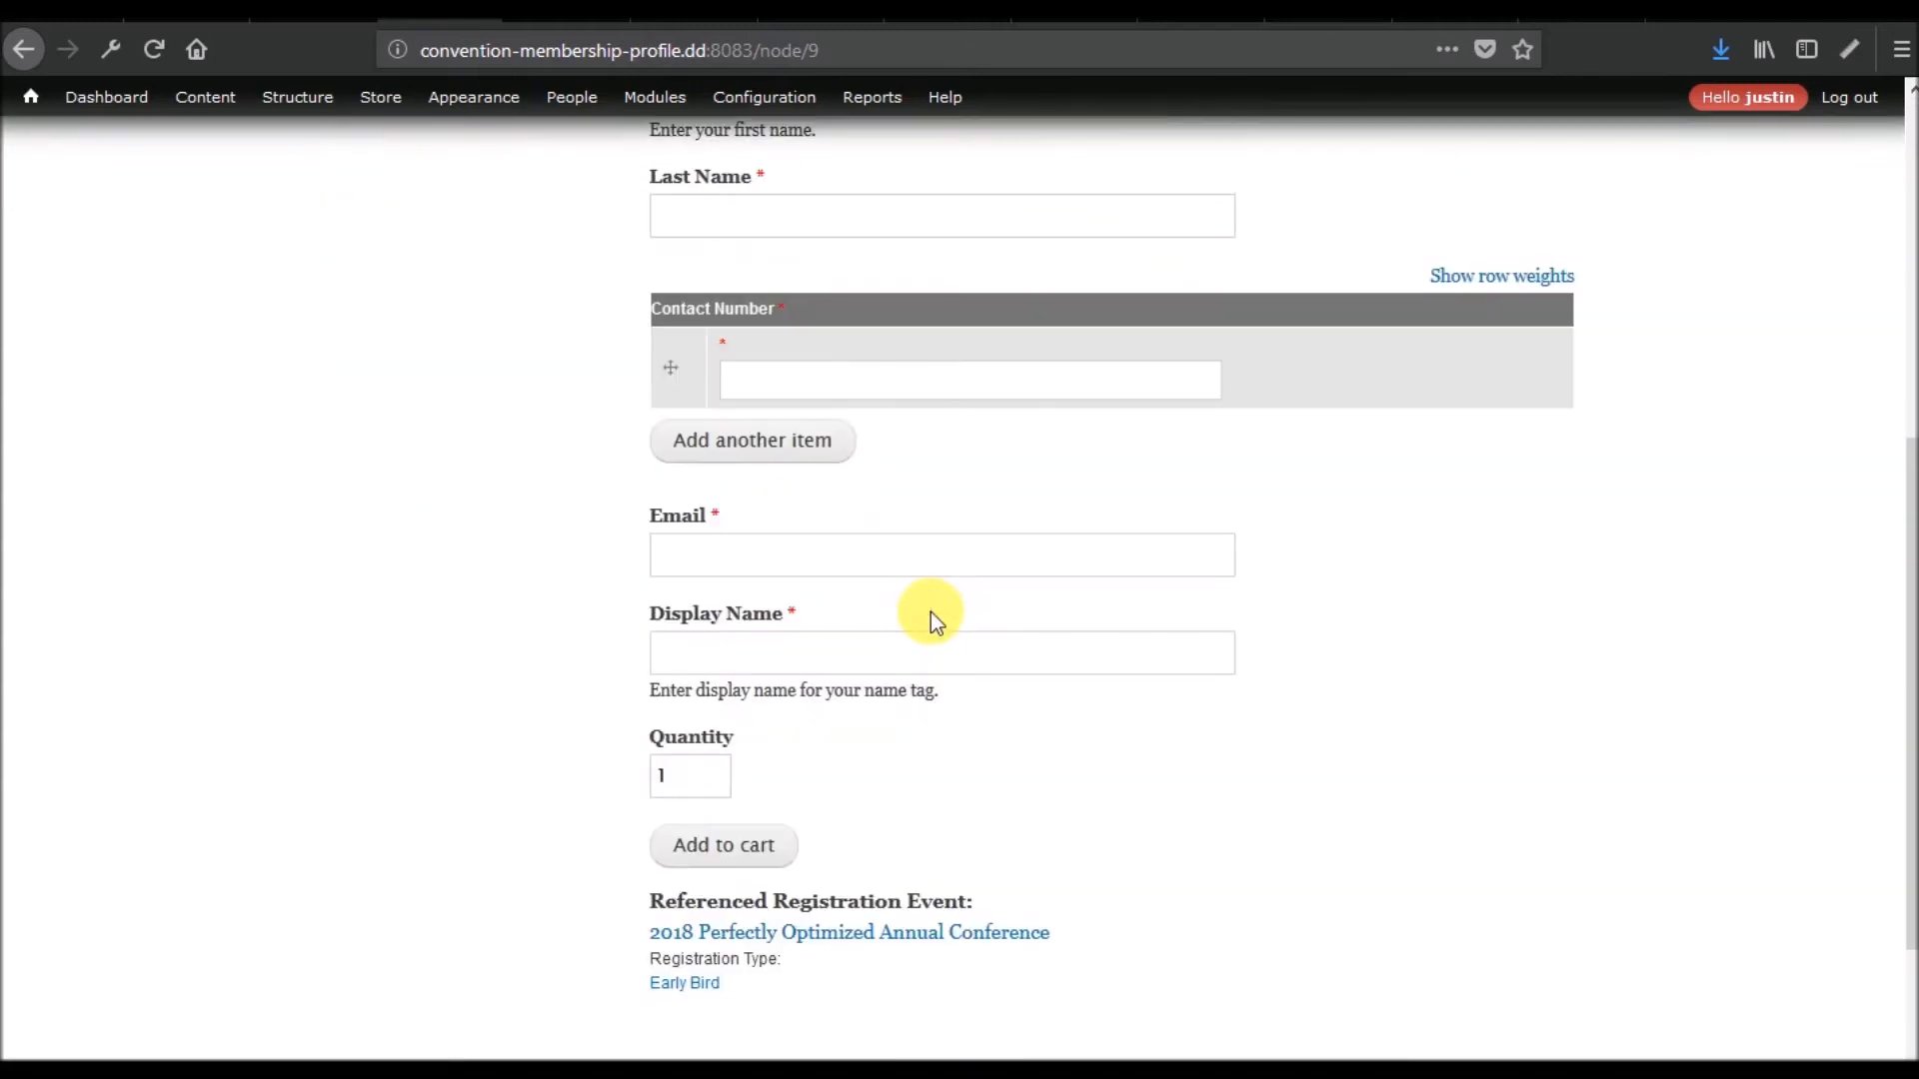
# Return to the 2018 Perfectly Optimized Annual Conference page, review its details and content listings, and open 2018 Meal Options
pyautogui.click(840, 933)
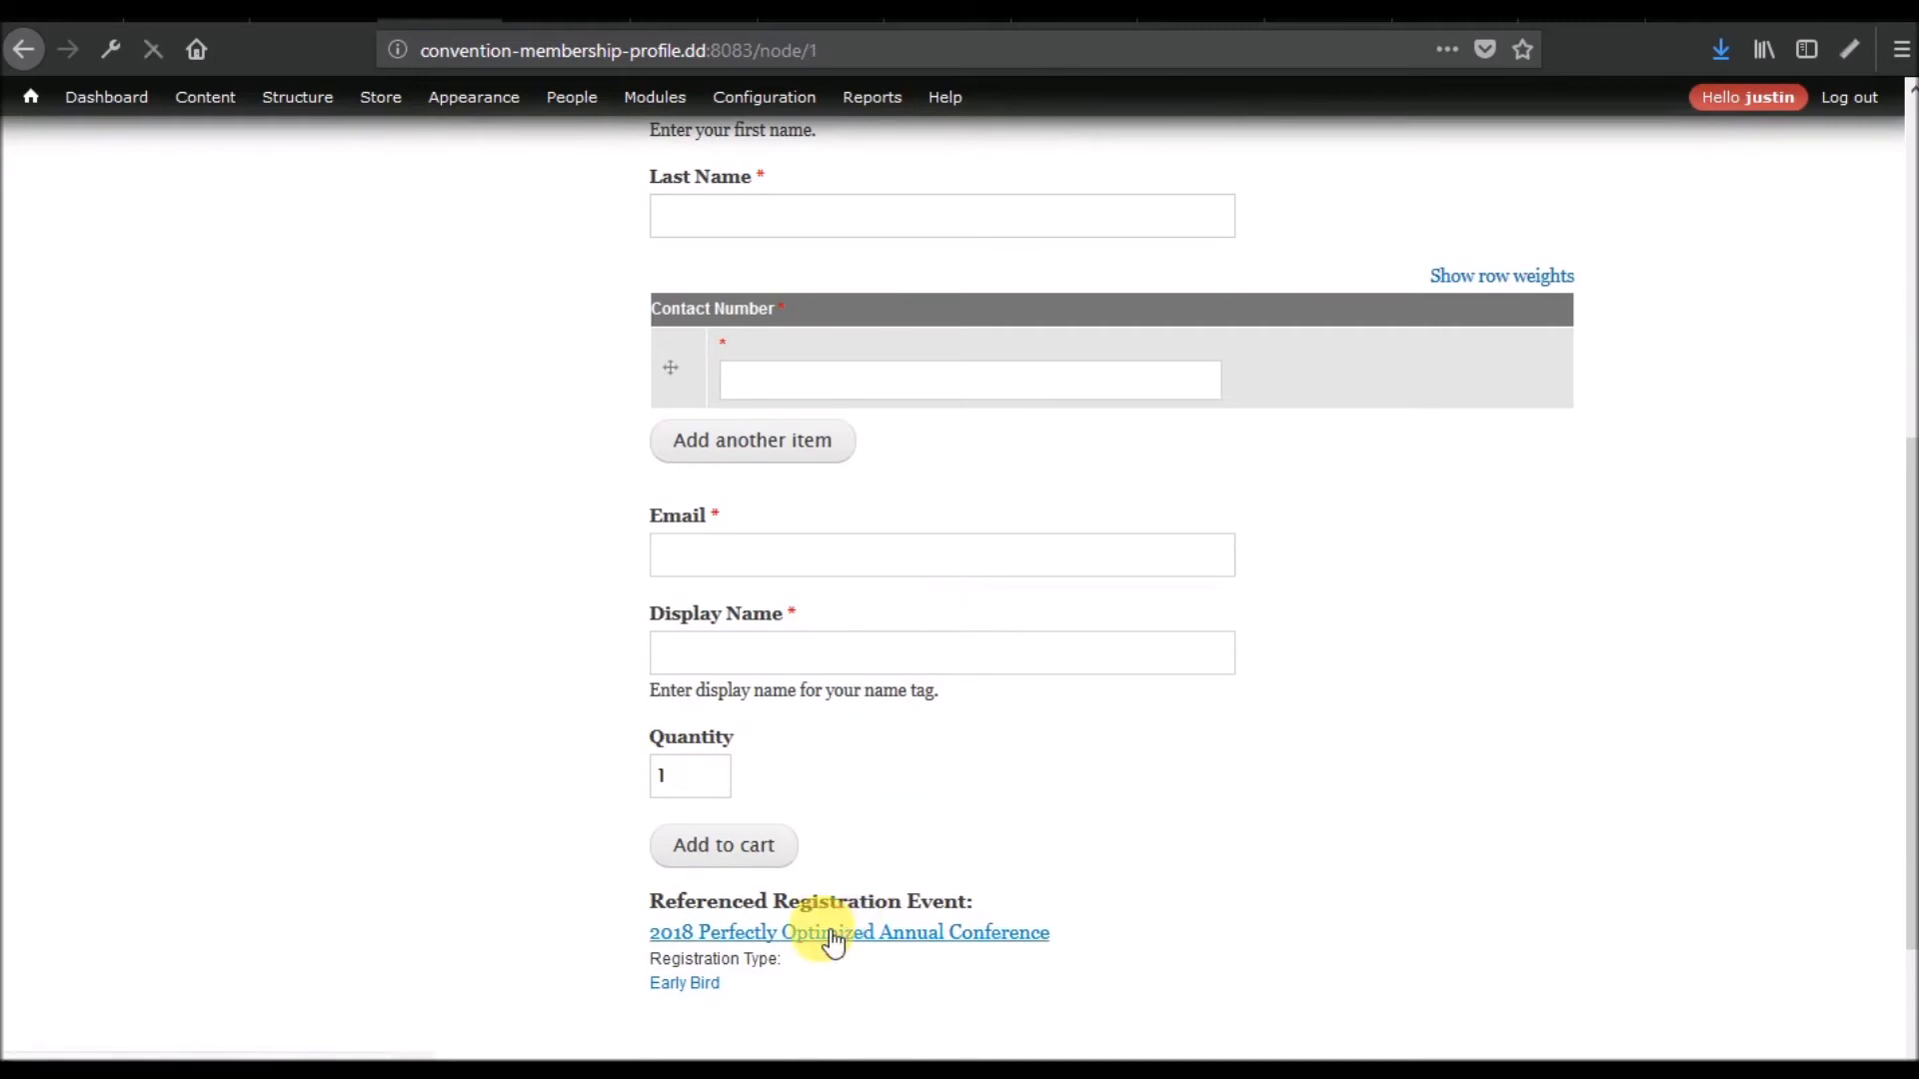
pyautogui.scroll(-15, 626, 769)
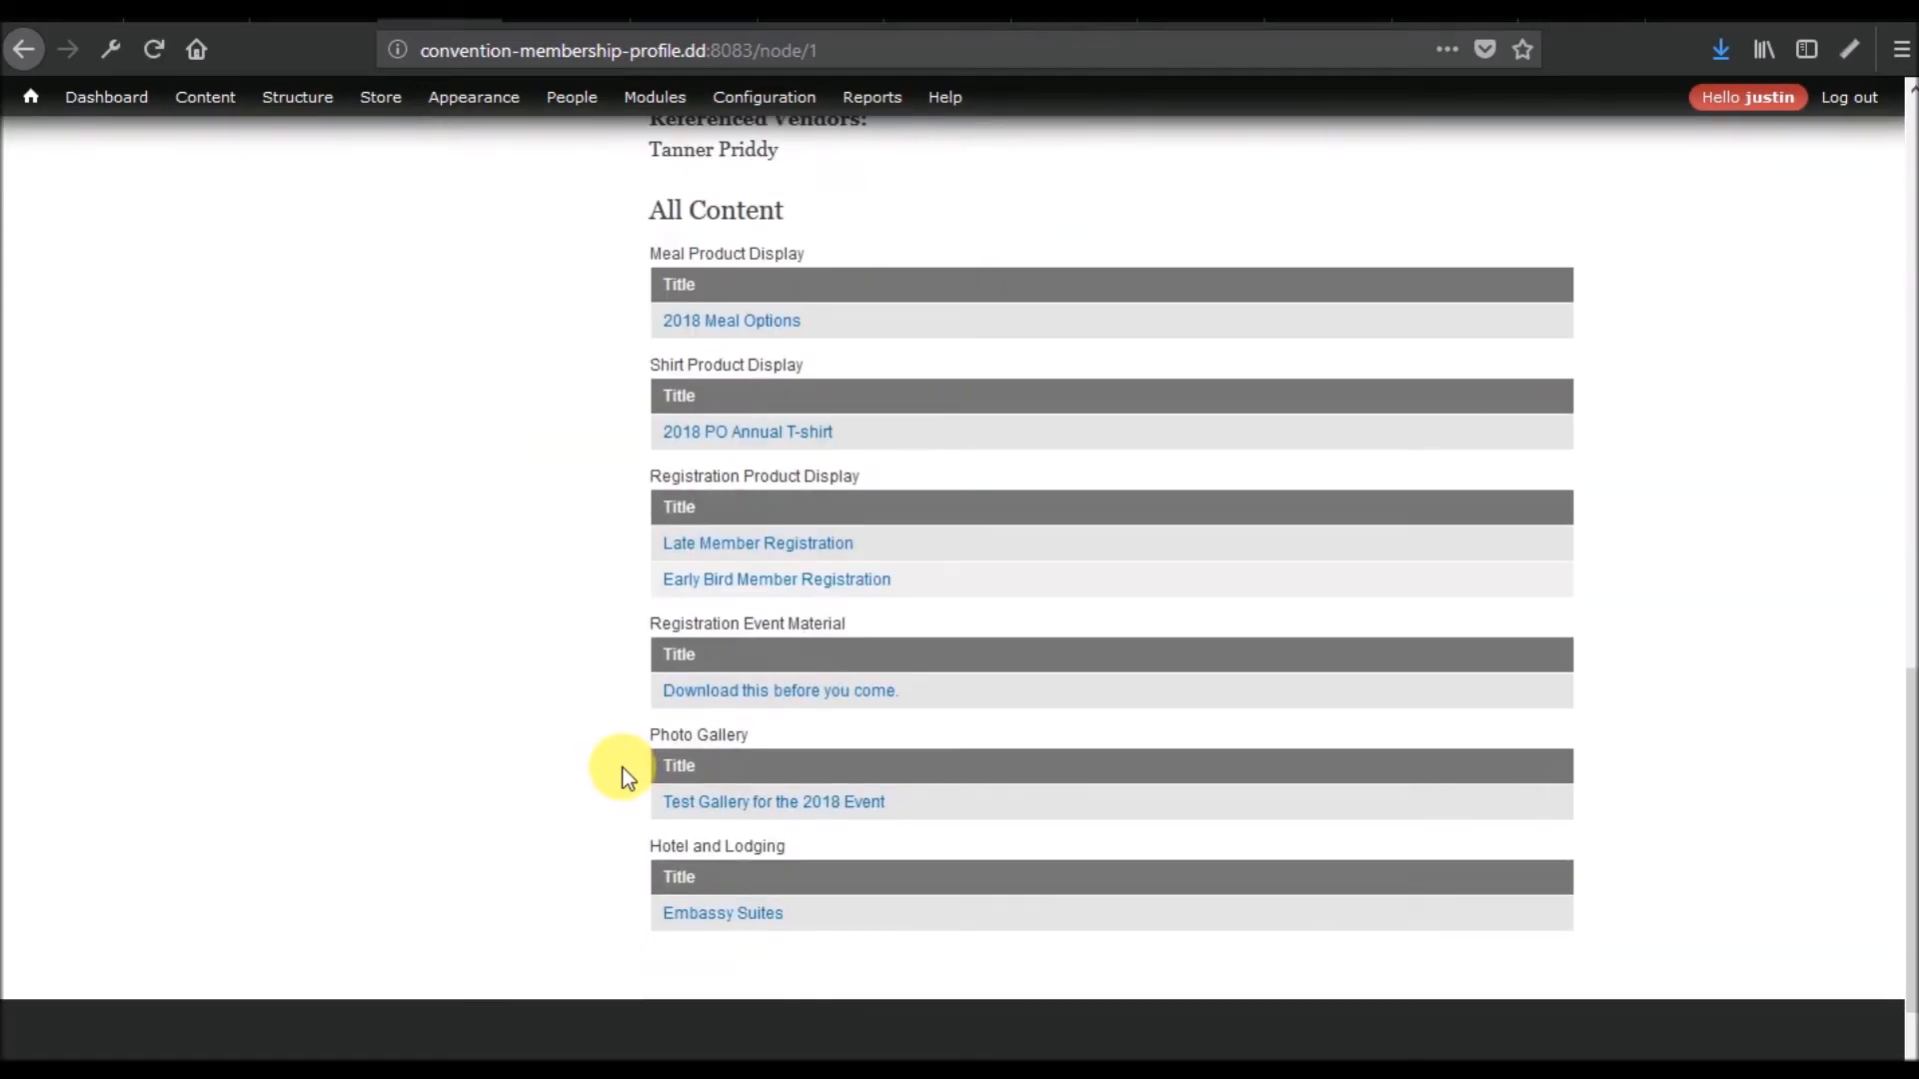
pyautogui.scroll(6, 506, 549)
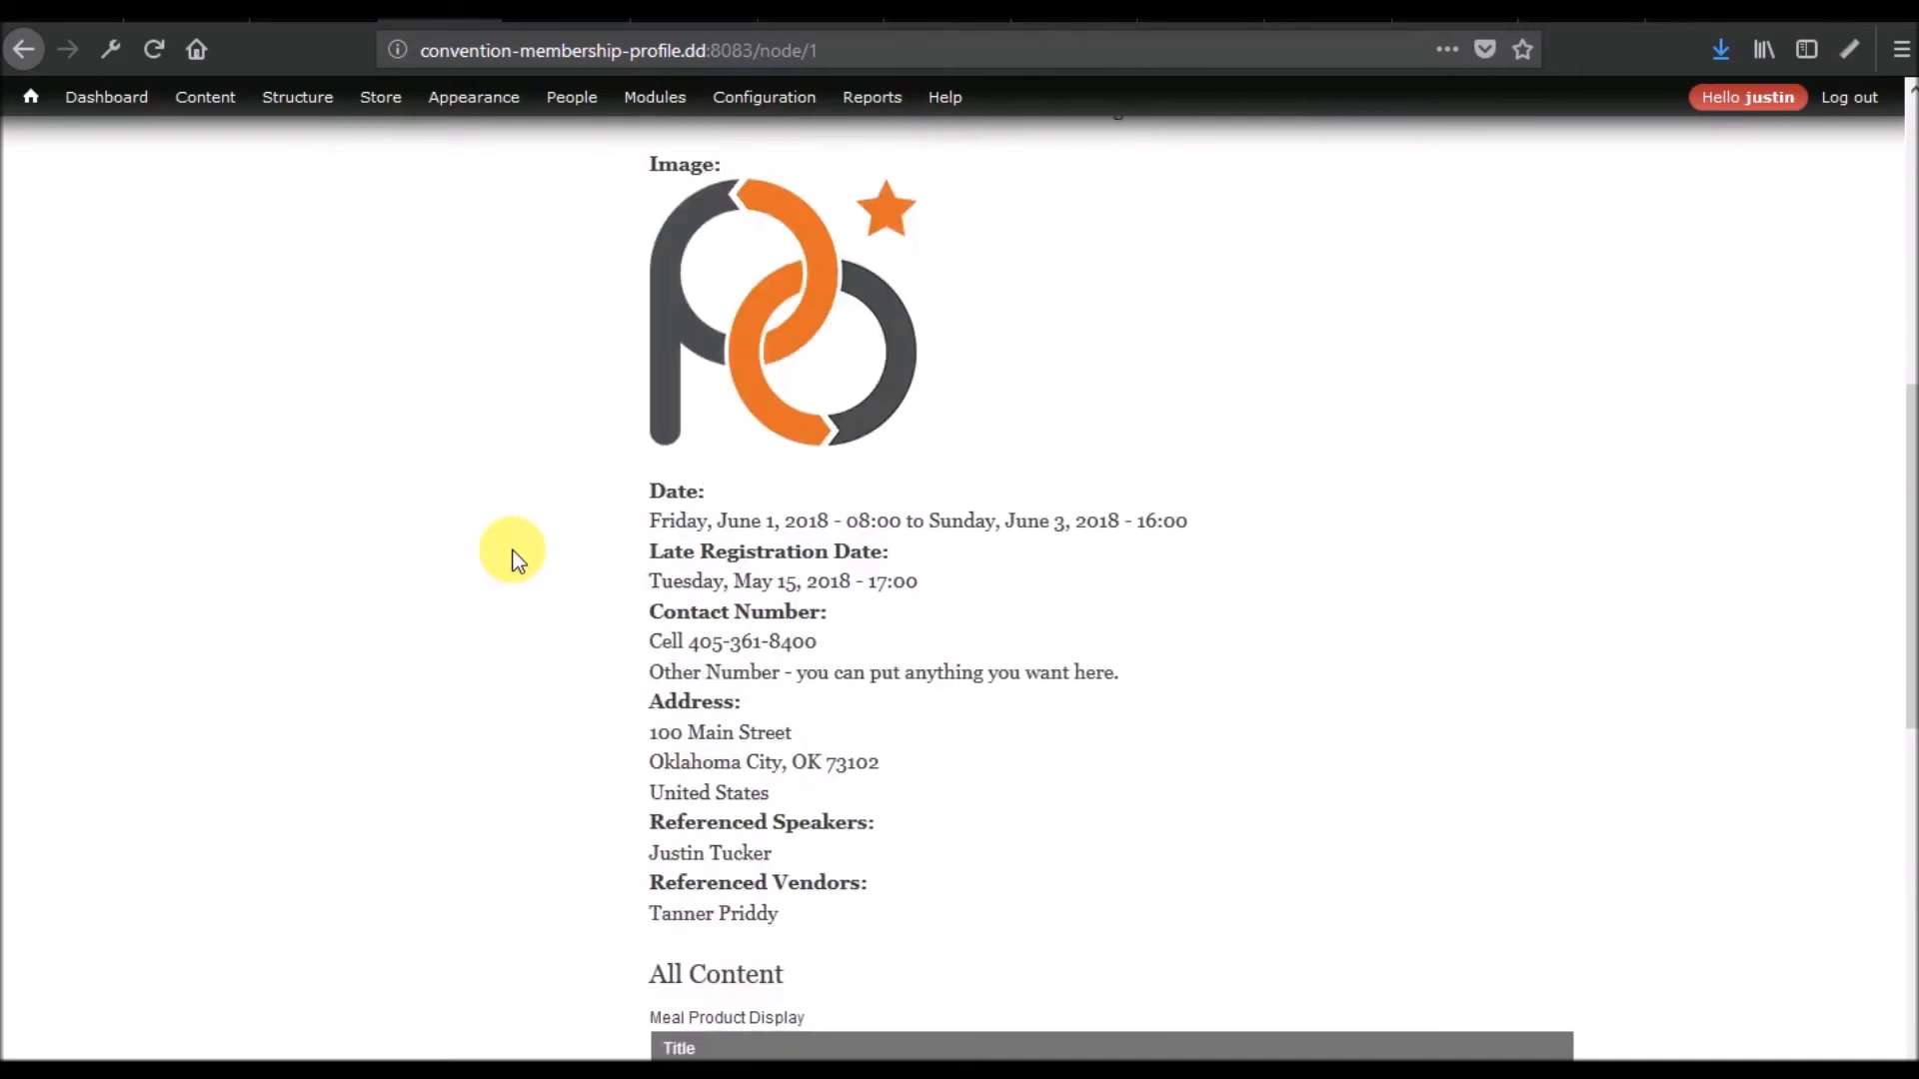
pyautogui.scroll(-7, 835, 389)
pyautogui.scroll(13, 835, 390)
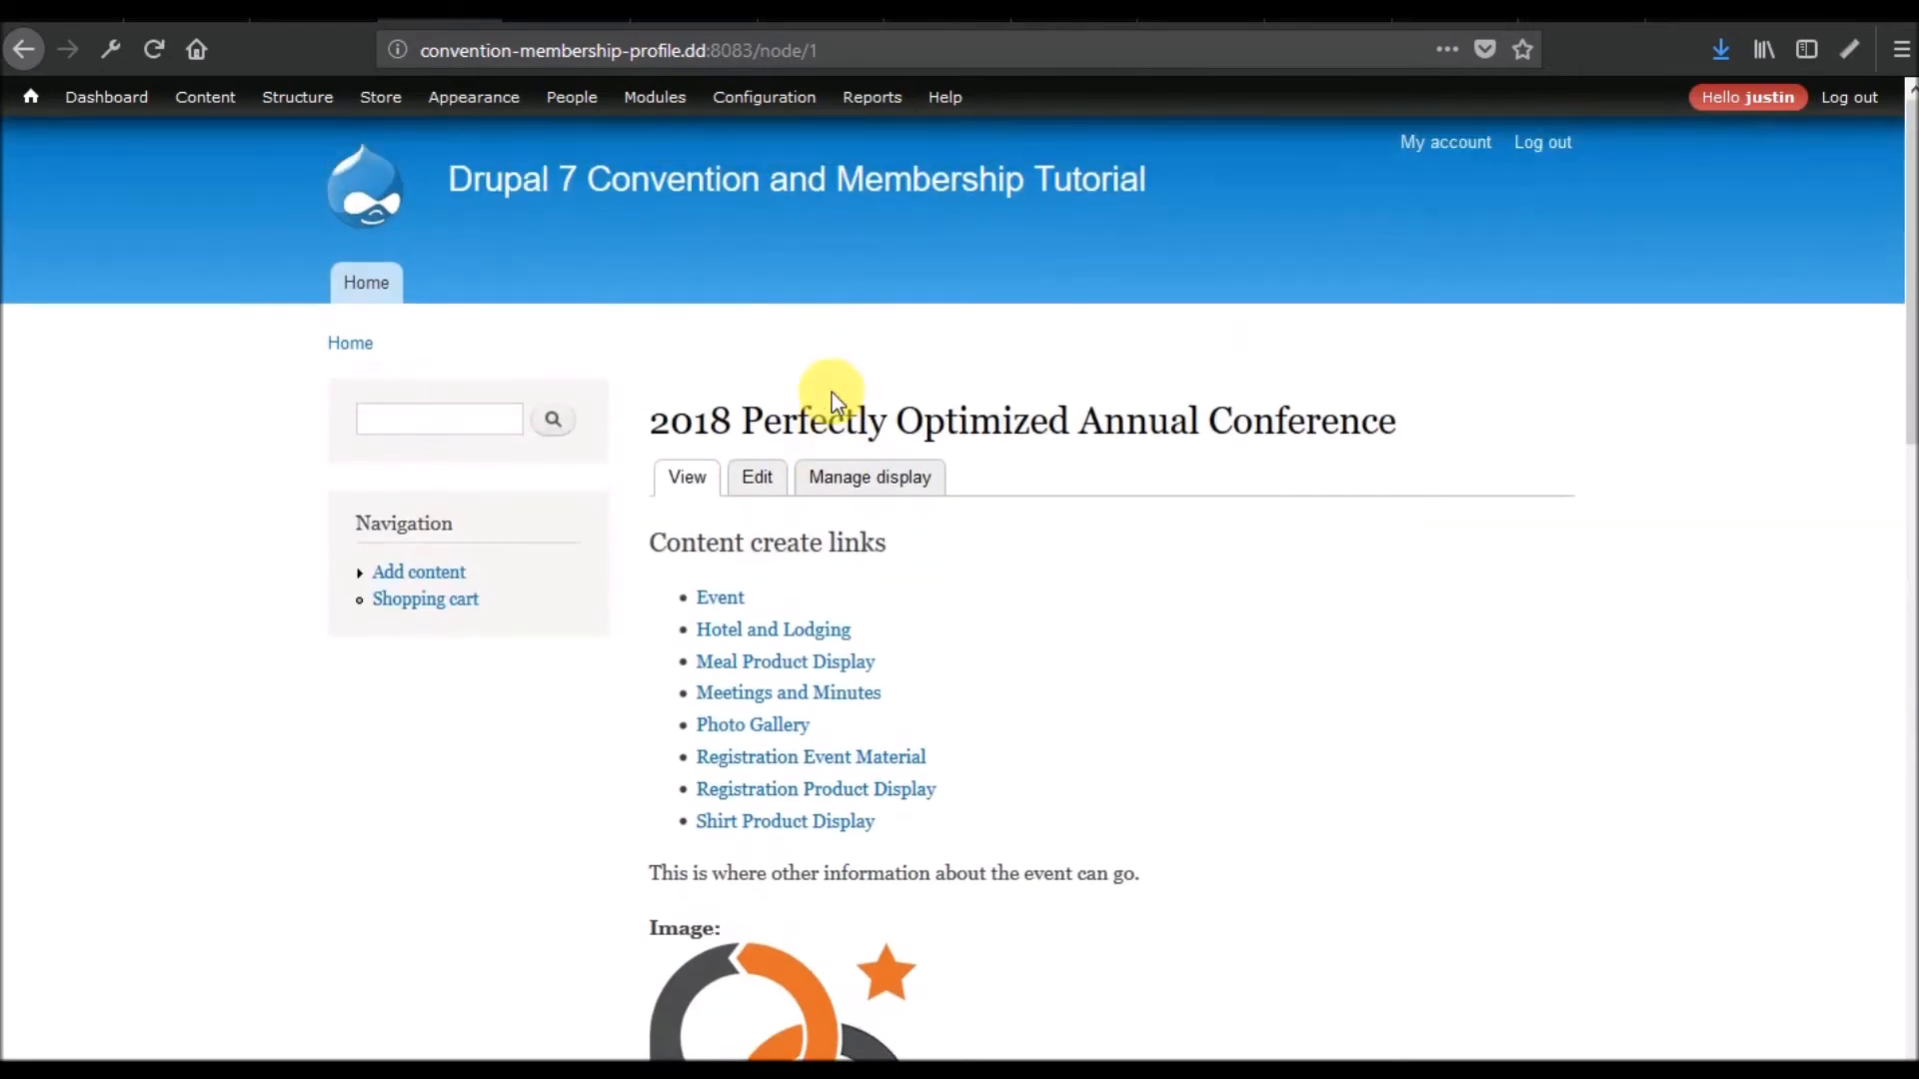
pyautogui.scroll(-6, 1202, 603)
pyautogui.scroll(3, 1201, 603)
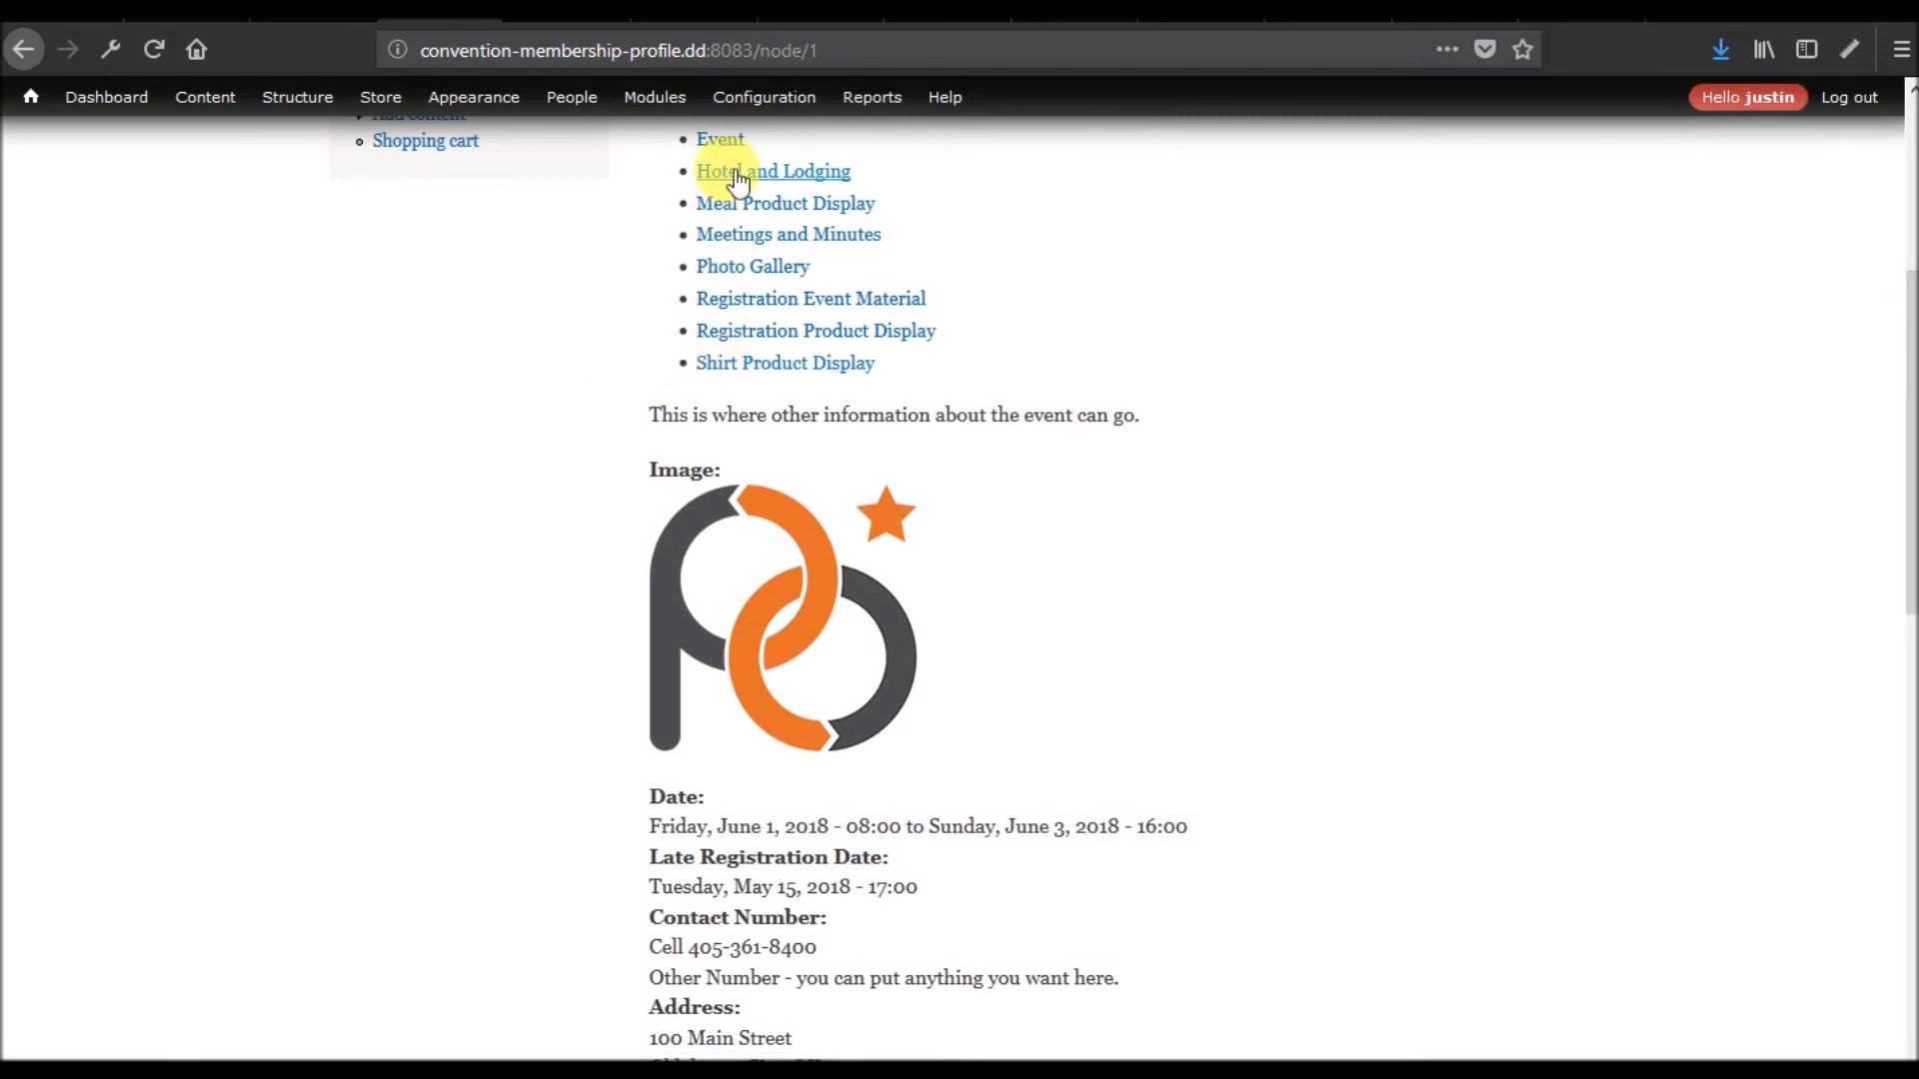
pyautogui.scroll(-7, 592, 440)
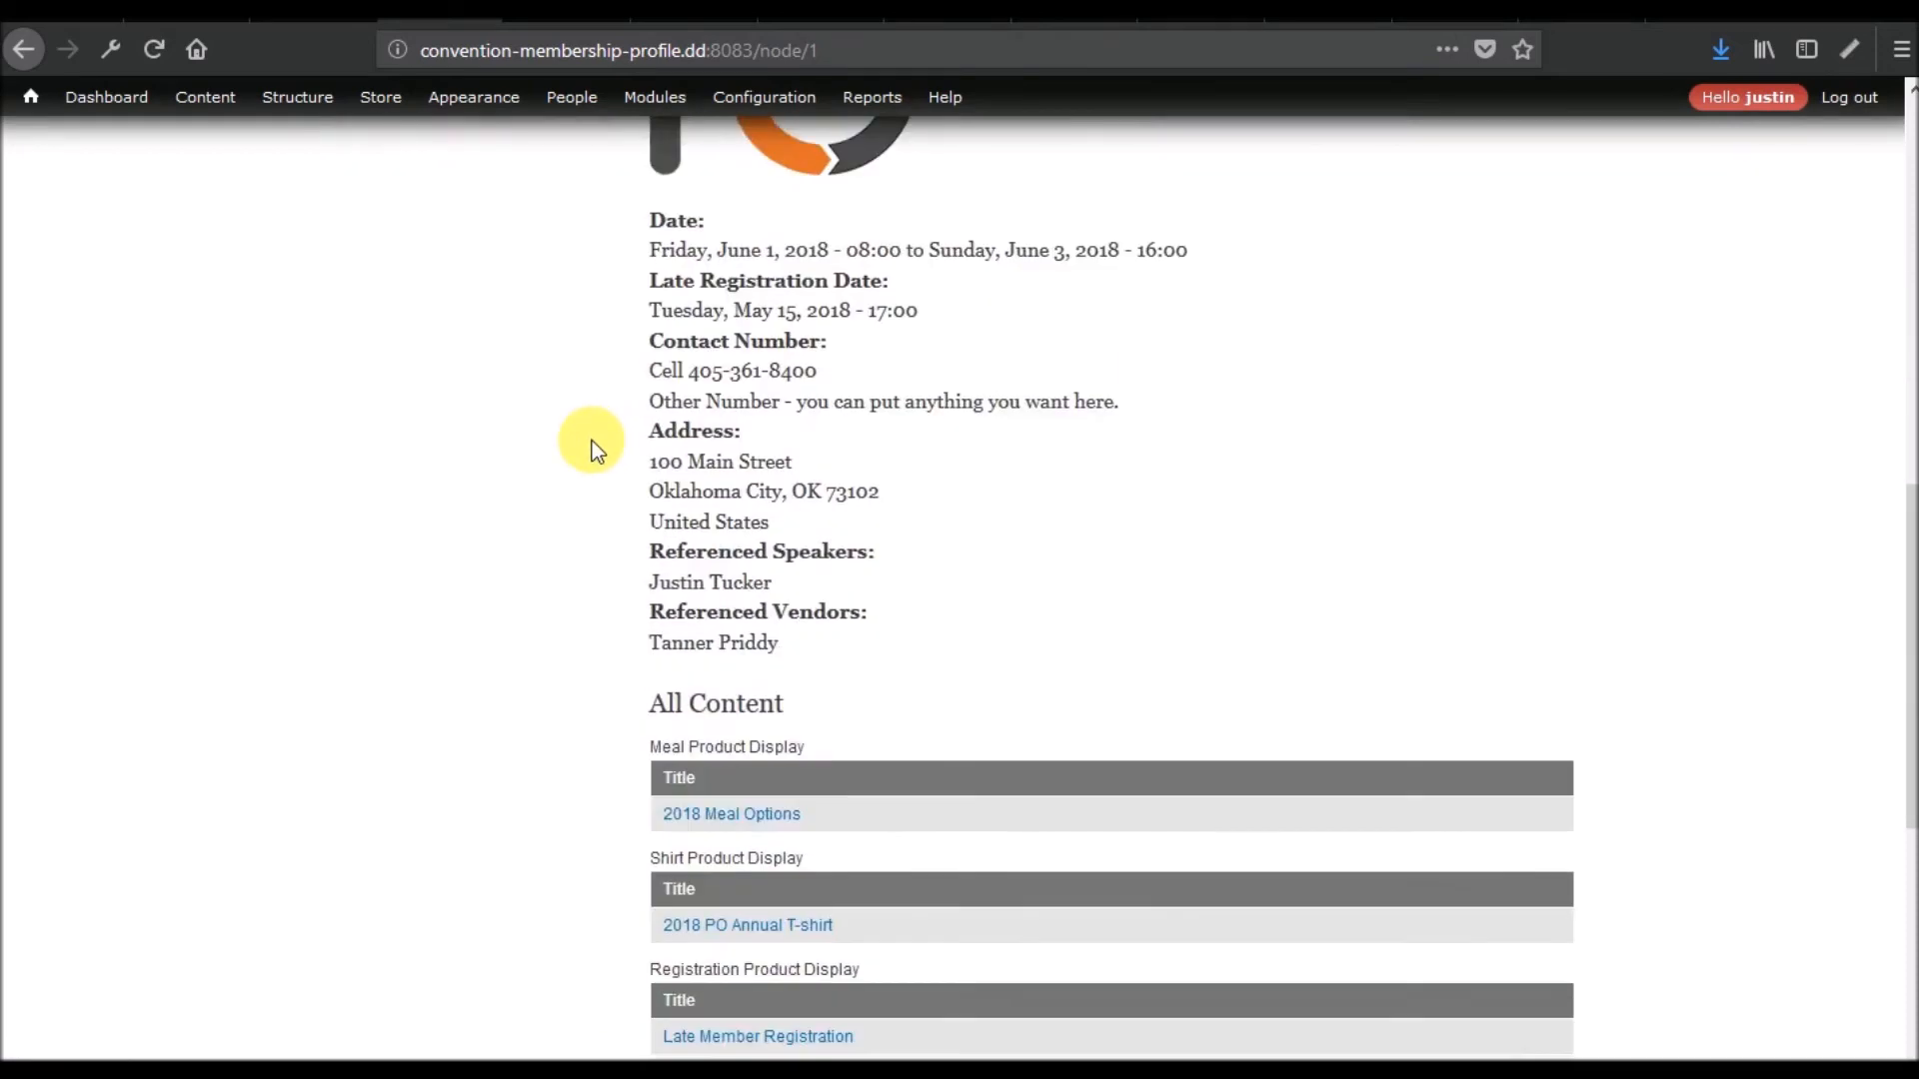
pyautogui.scroll(-3, 592, 440)
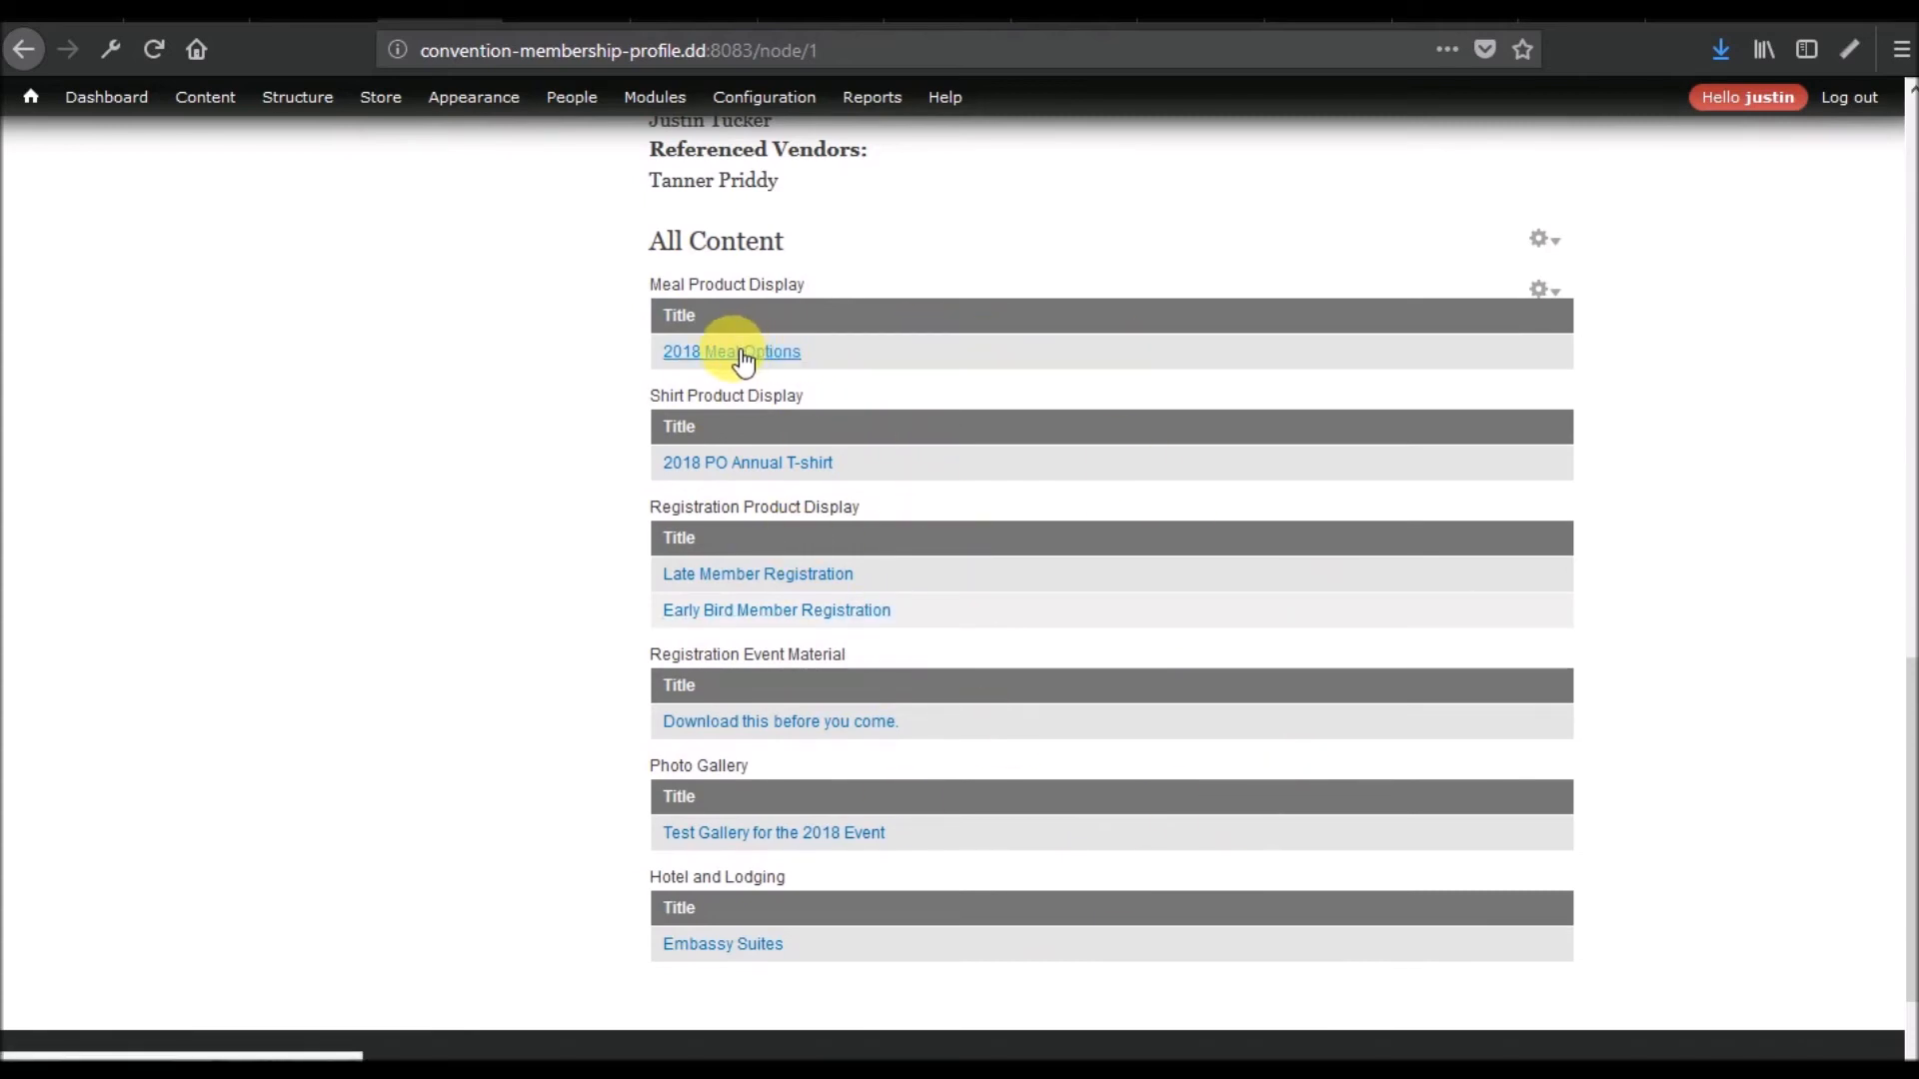
pyautogui.scroll(5, 454, 560)
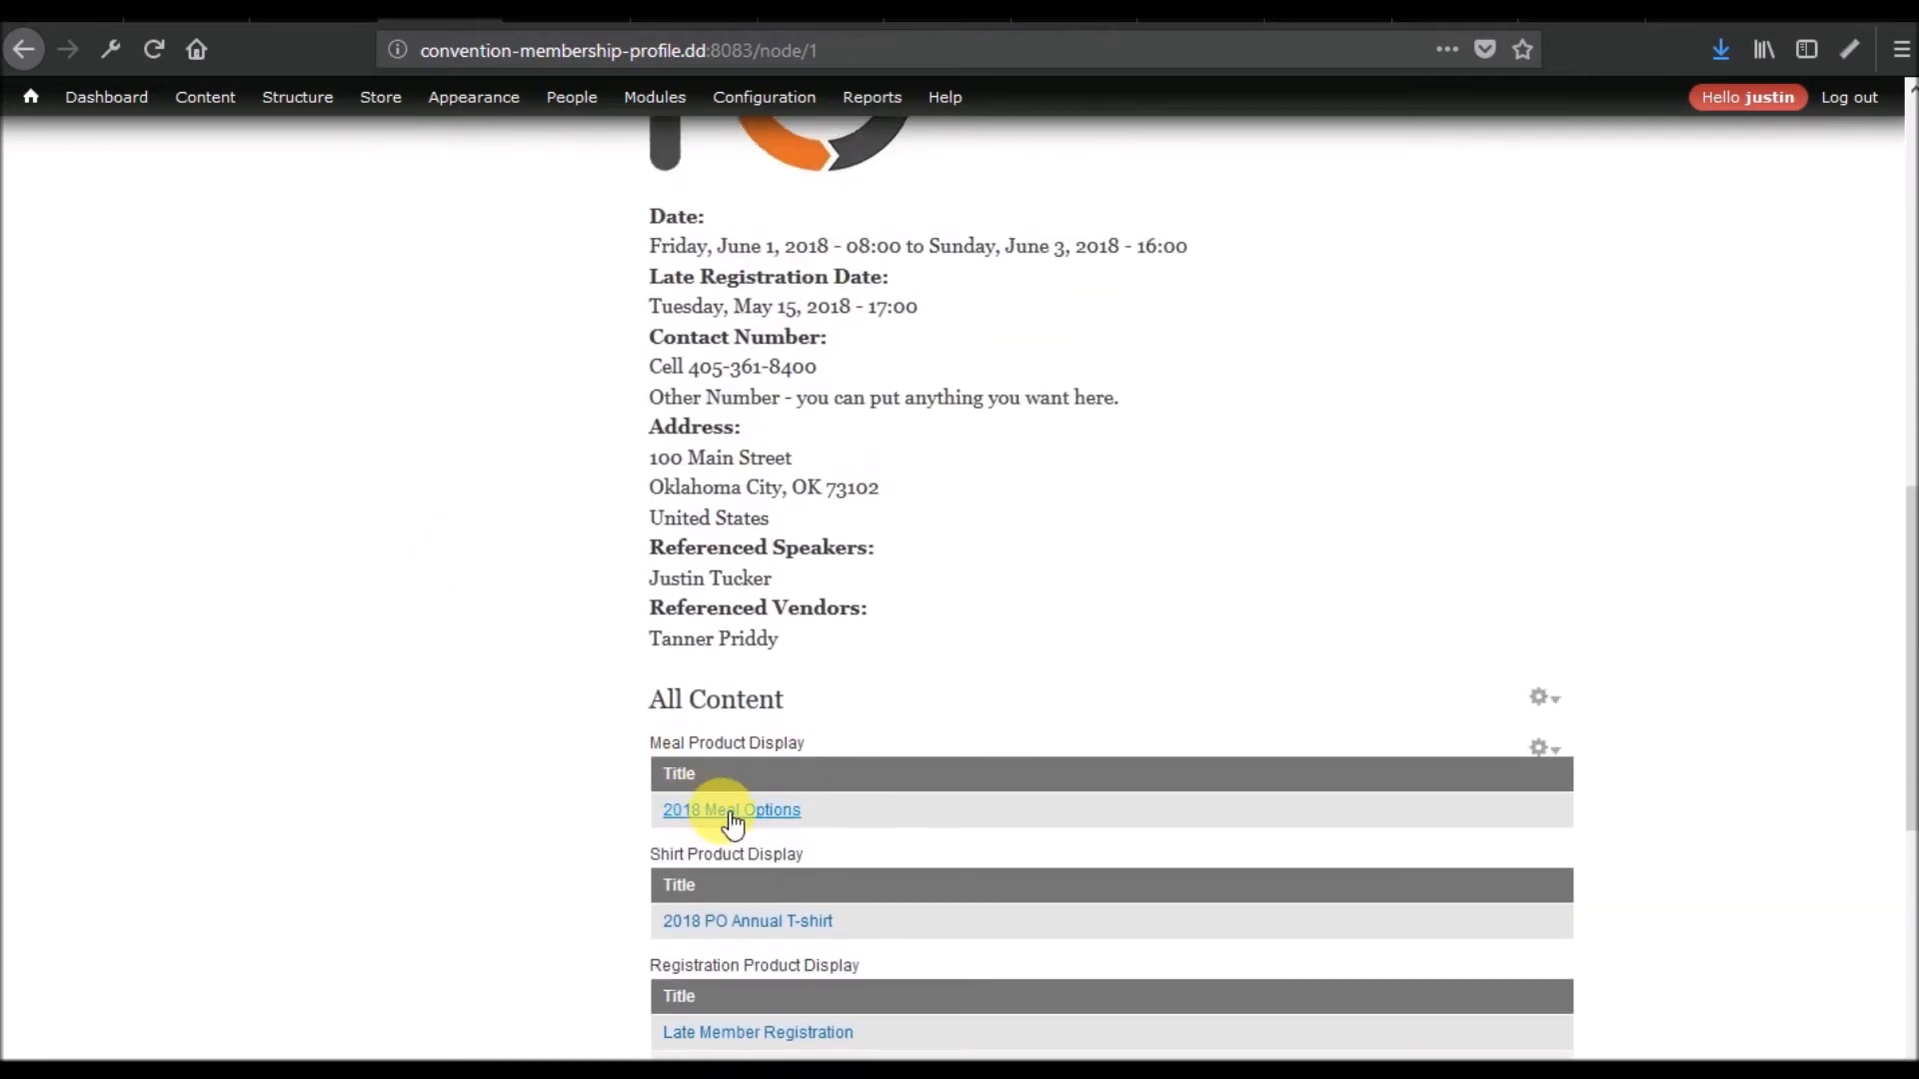
pyautogui.click(729, 811)
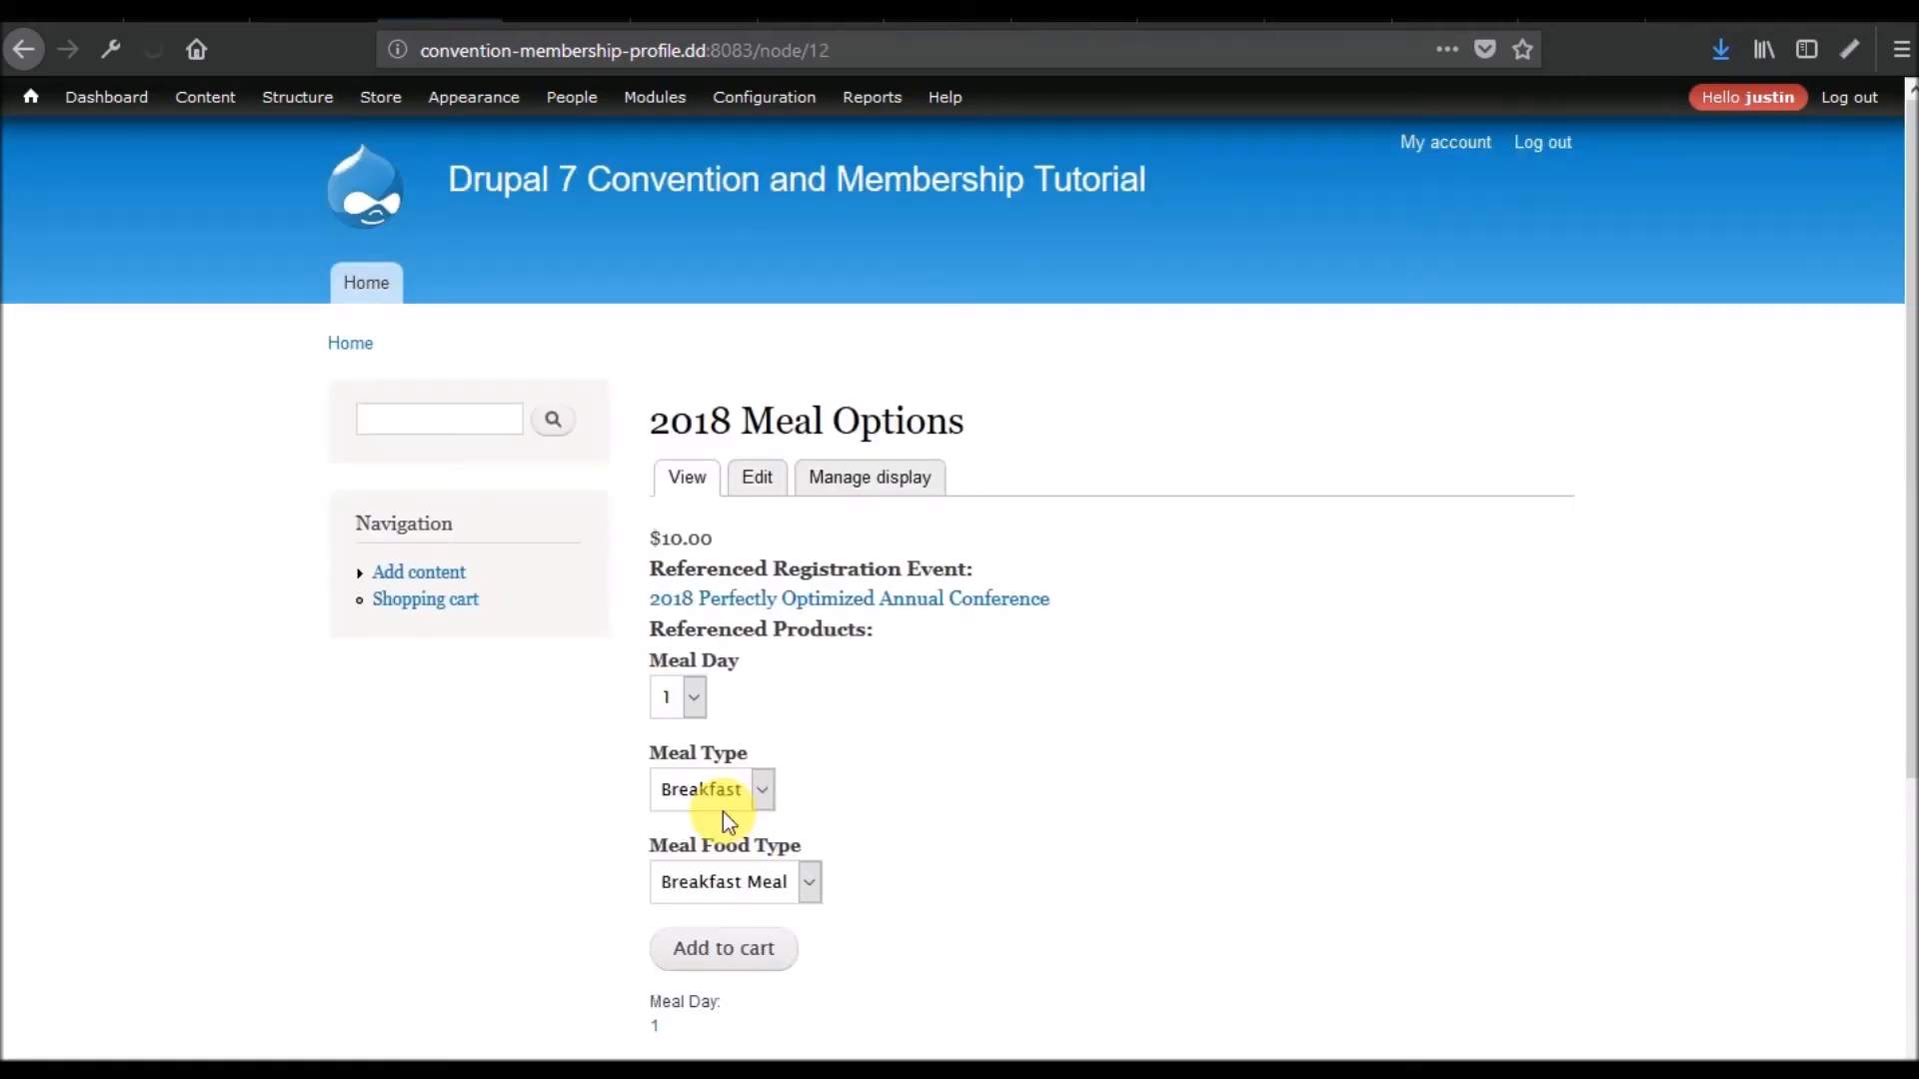
# Check the Breakfast food choices, set Meal Day to 2 and Meal Type to Dinner, and choose Chicken as the Meal Food Type
pyautogui.click(810, 883)
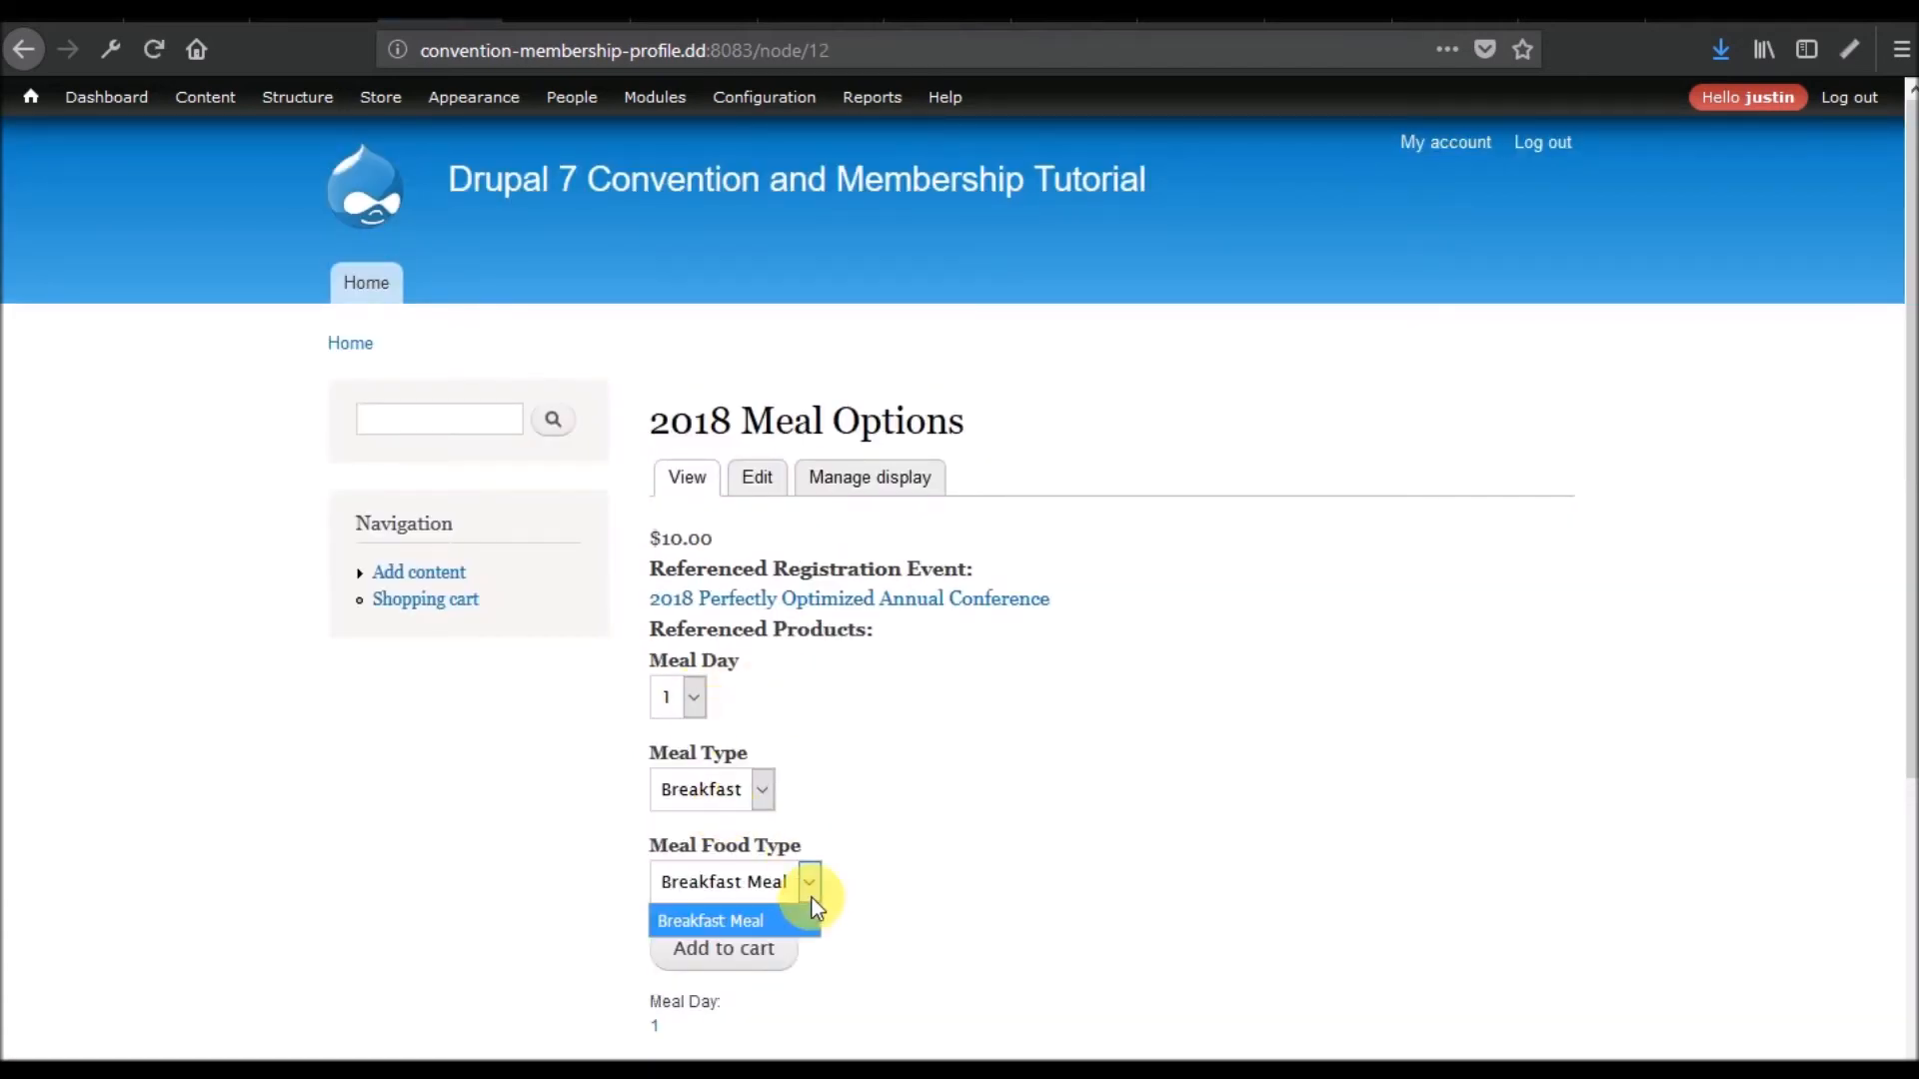
pyautogui.click(728, 802)
pyautogui.click(692, 699)
pyautogui.click(692, 700)
pyautogui.click(679, 770)
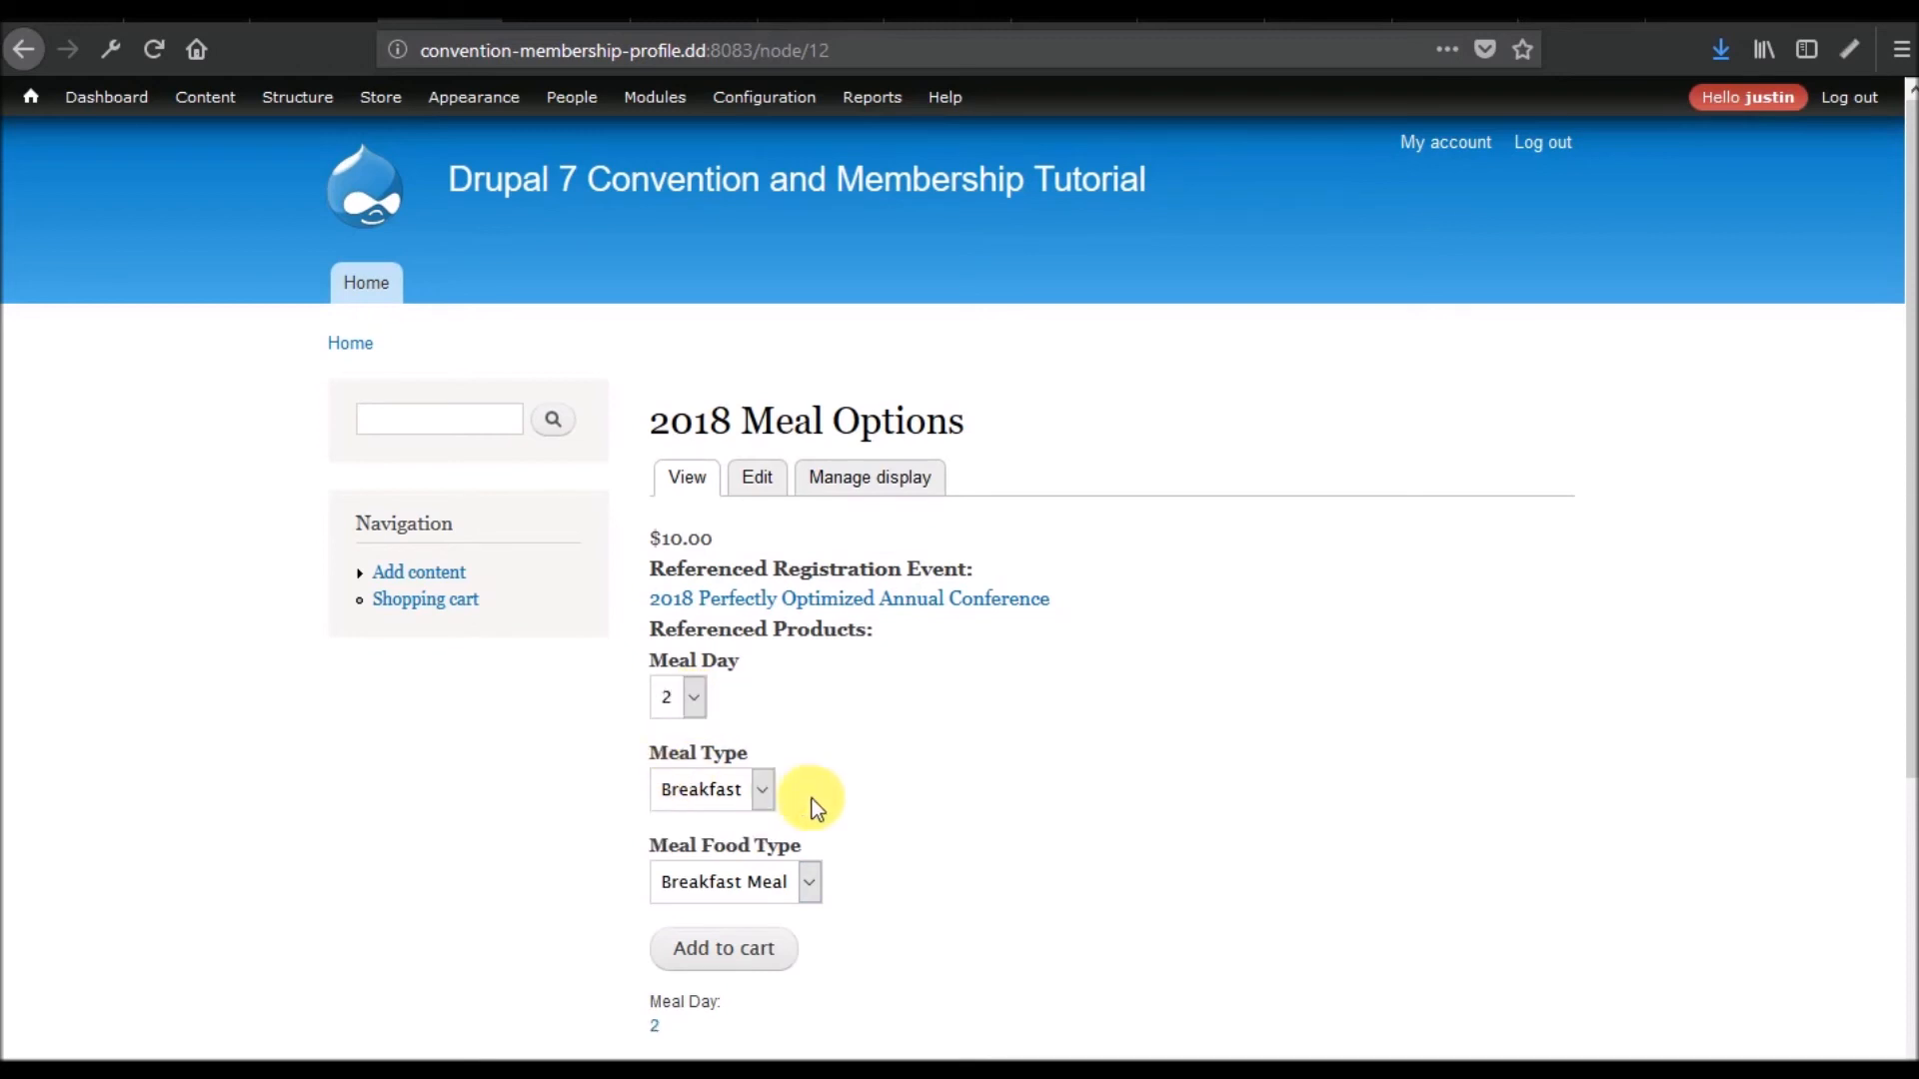
pyautogui.click(763, 789)
pyautogui.click(738, 861)
pyautogui.click(752, 883)
pyautogui.click(710, 950)
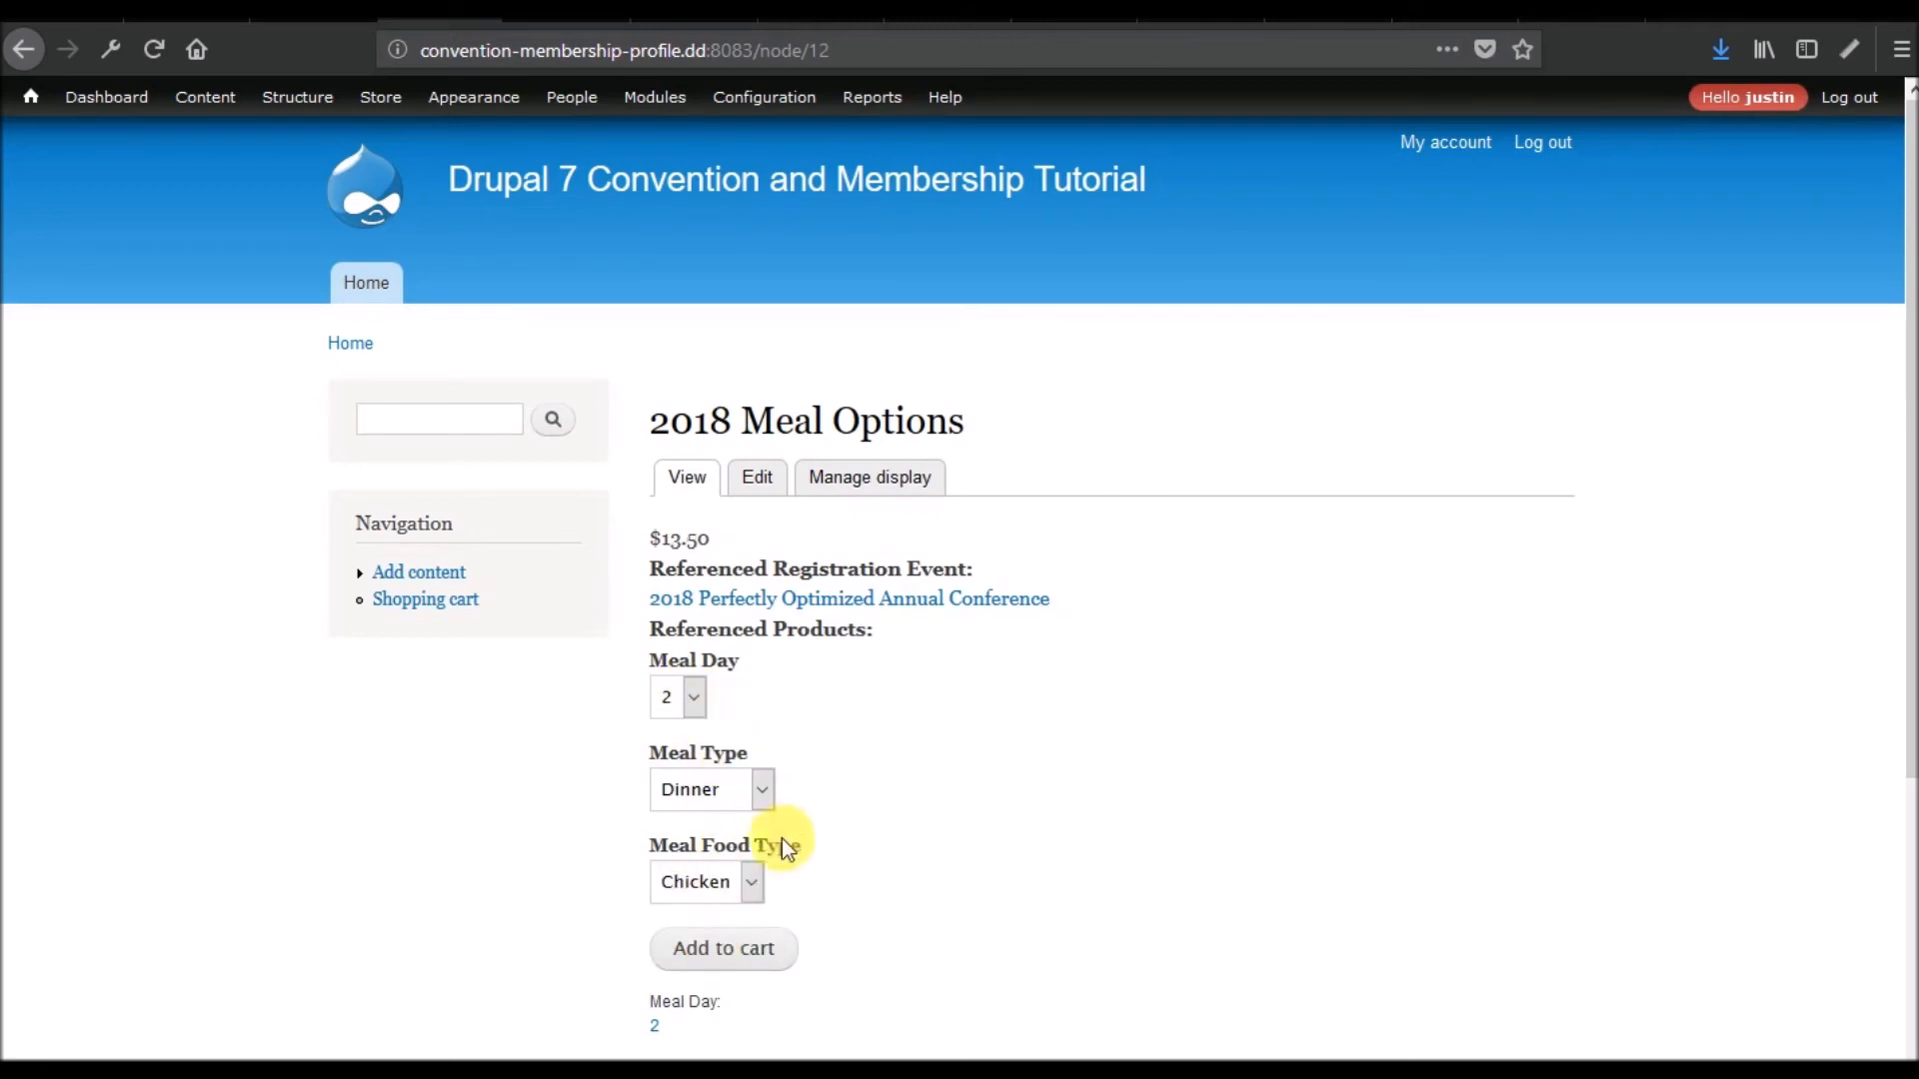
# Switch the day 2 Meal Type to Breakfast and to Lunch, checking the Meal Food Type choices and the product details
pyautogui.click(748, 787)
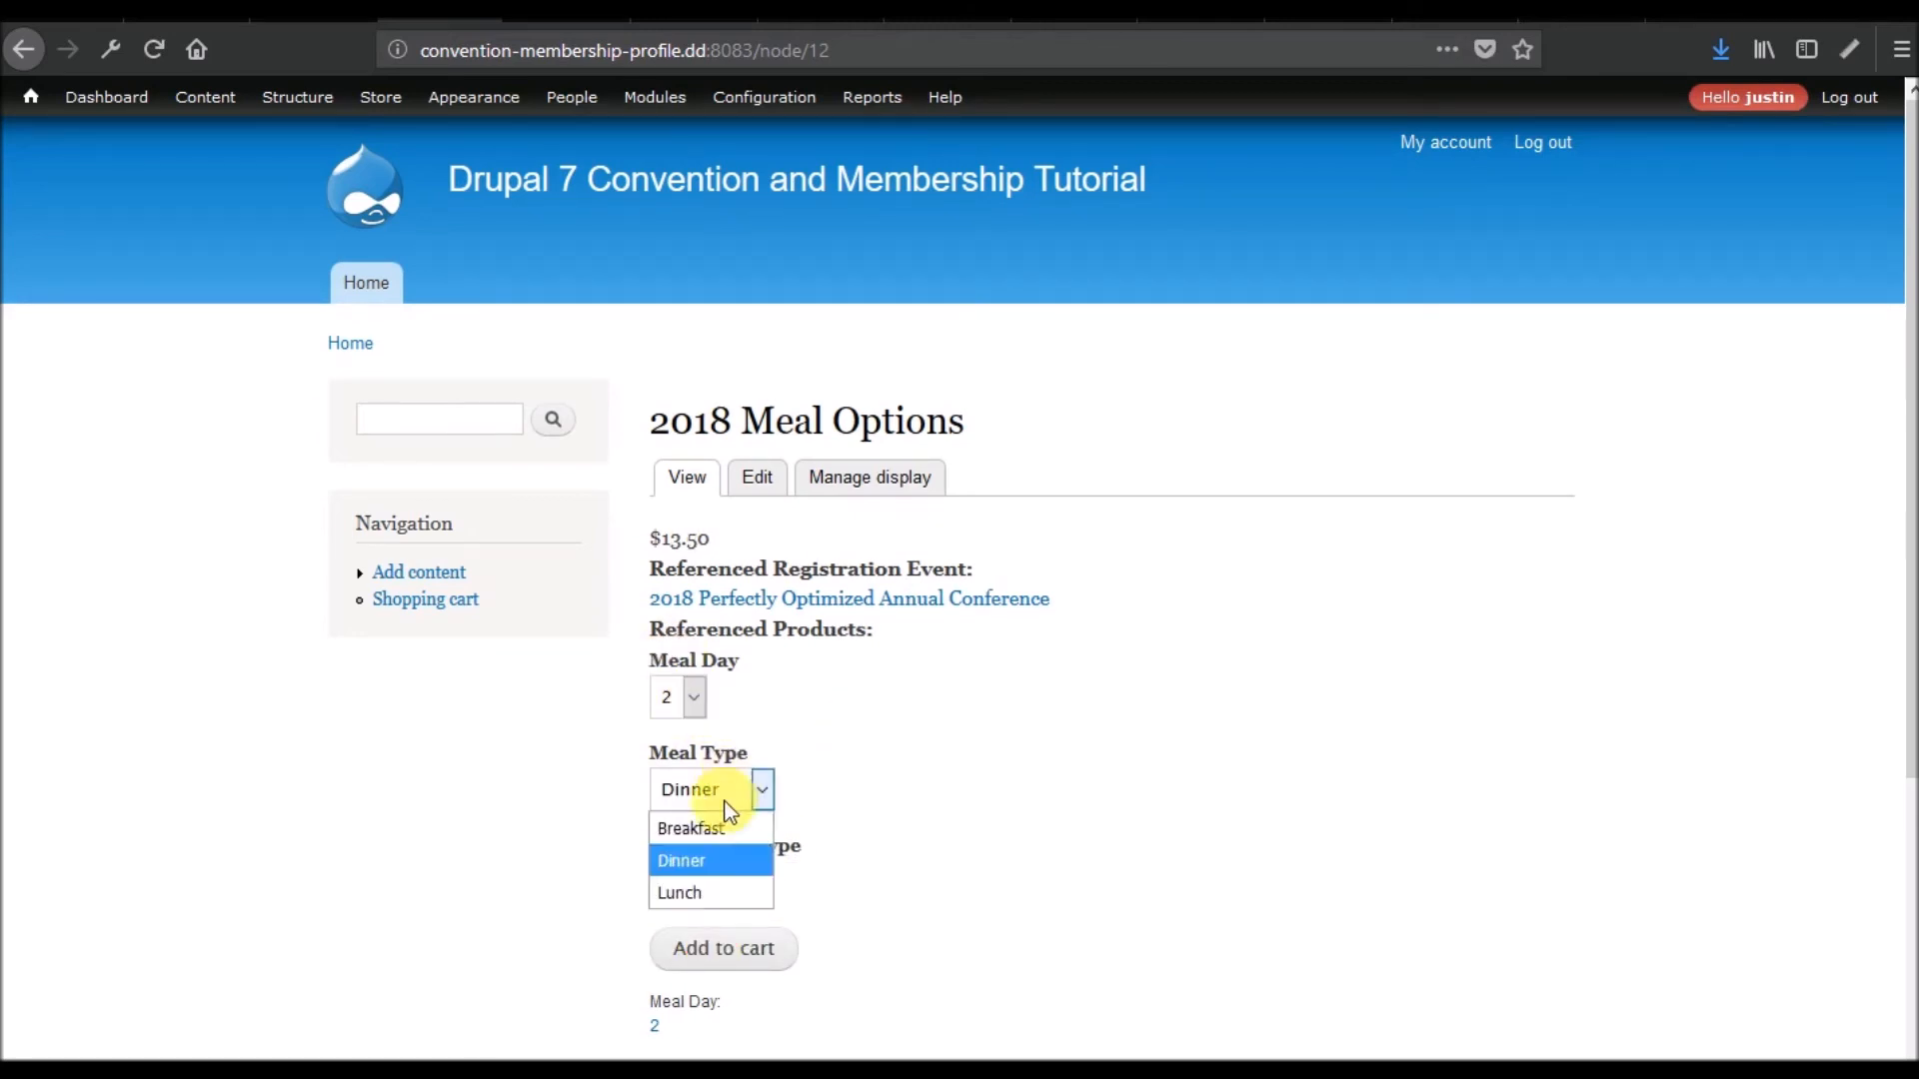
pyautogui.click(706, 833)
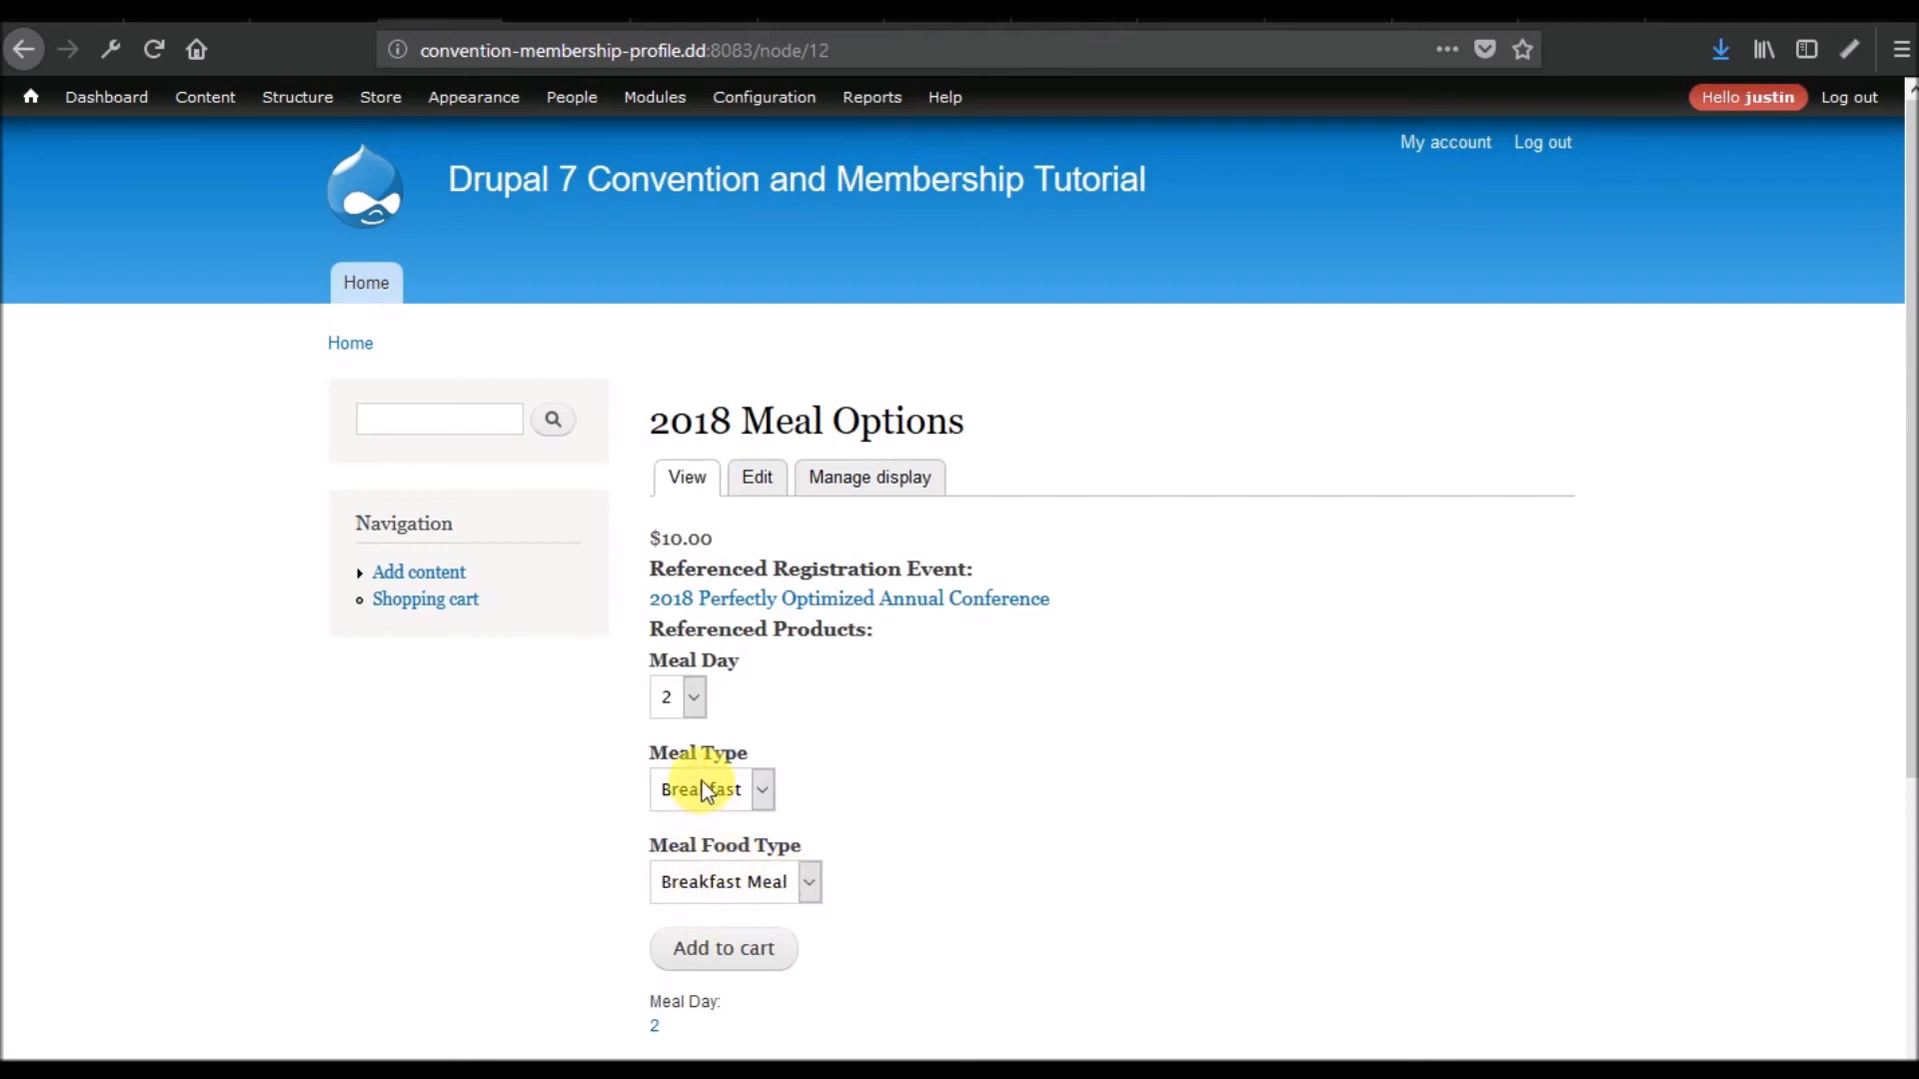
pyautogui.click(706, 791)
pyautogui.click(676, 885)
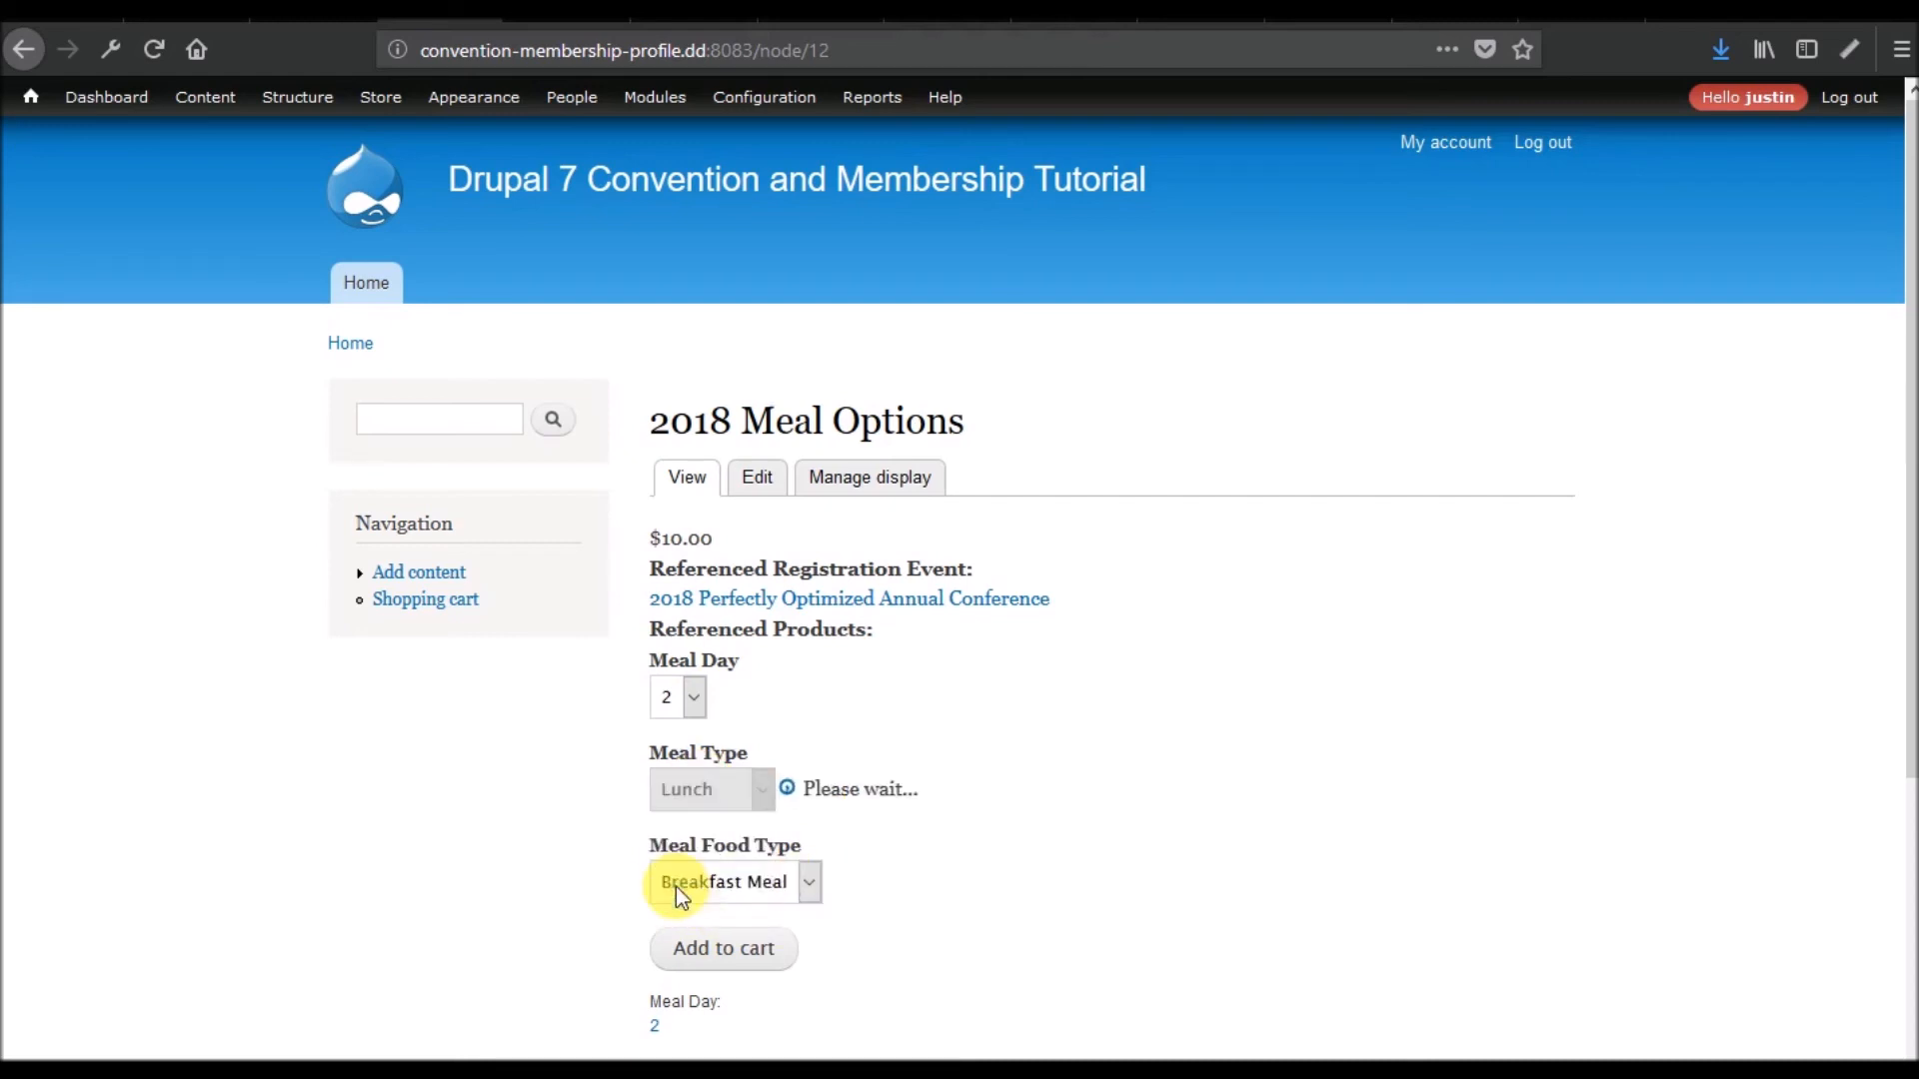
pyautogui.click(741, 885)
pyautogui.click(734, 890)
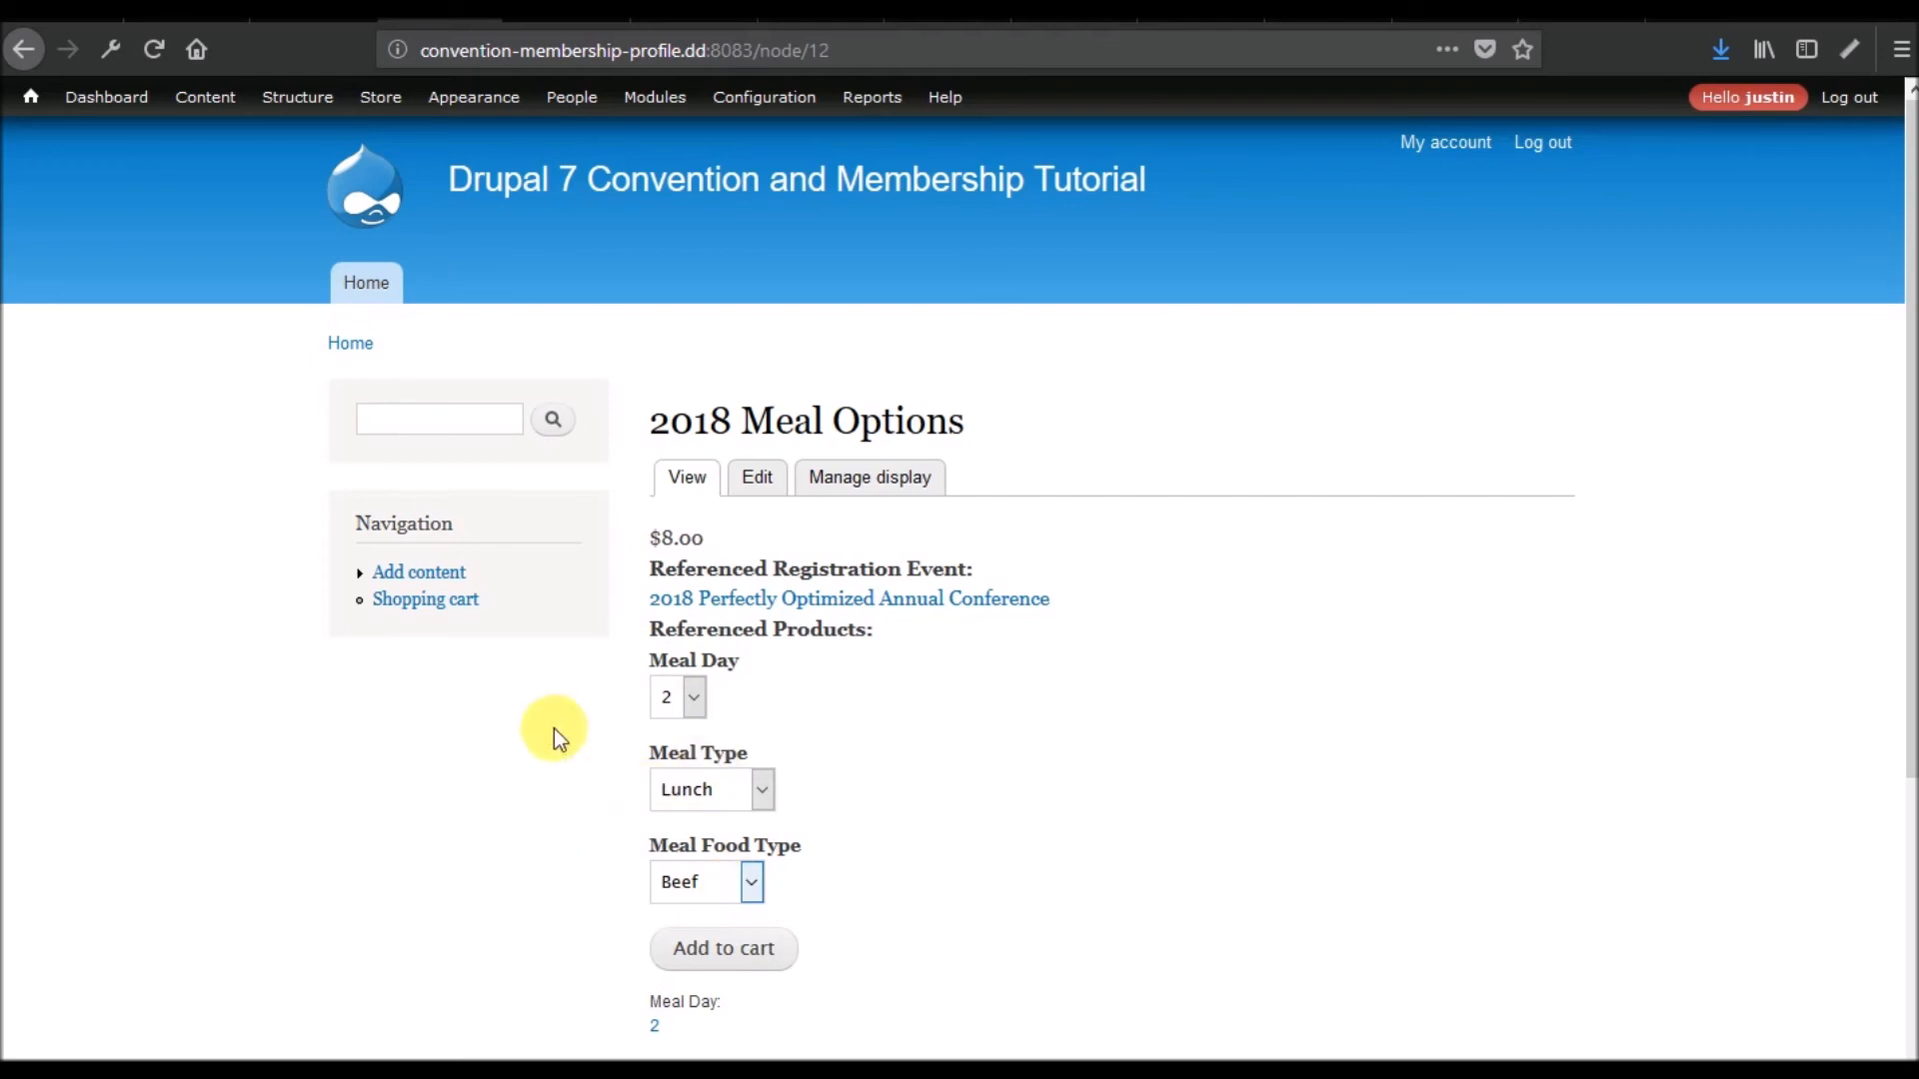
pyautogui.scroll(-4, 607, 854)
pyautogui.scroll(3, 608, 853)
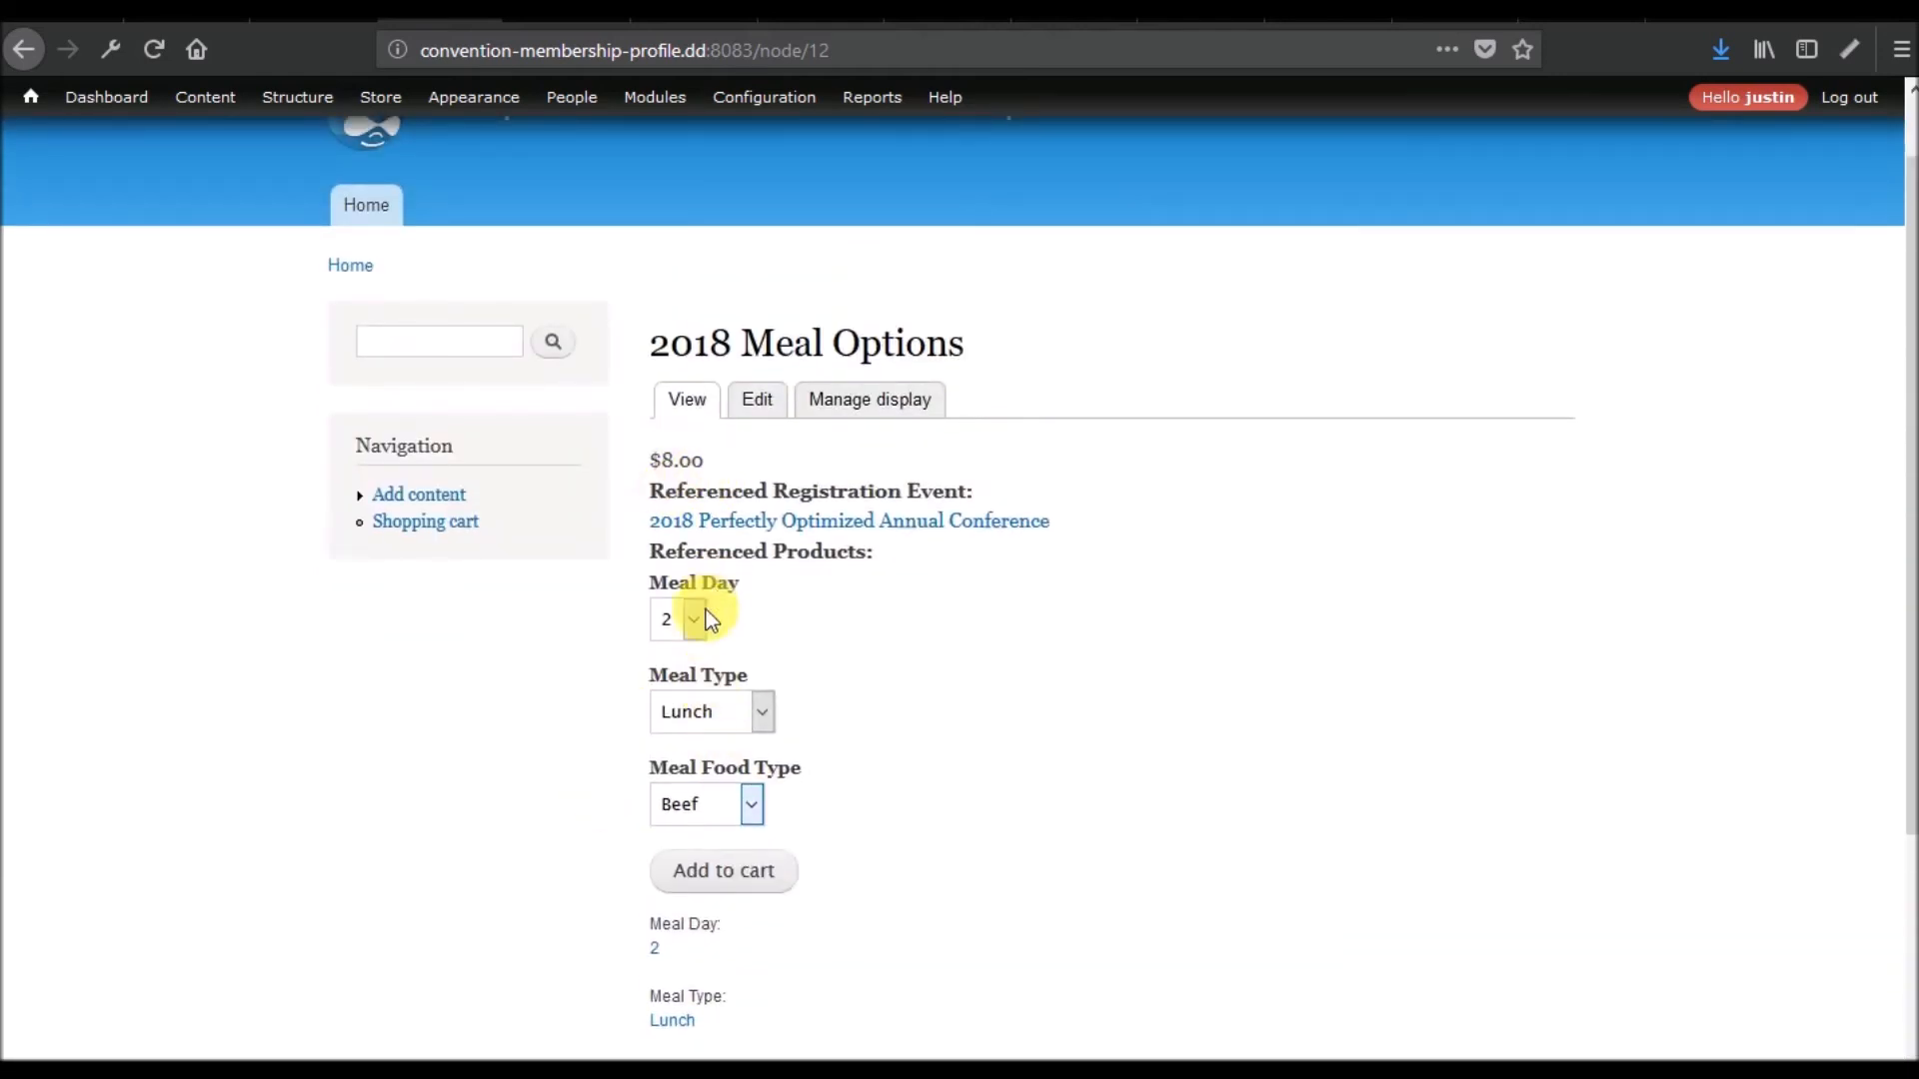
# Follow the Referenced Registration Event link to the conference page and review its create links, event details and All Content listing
pyautogui.click(904, 522)
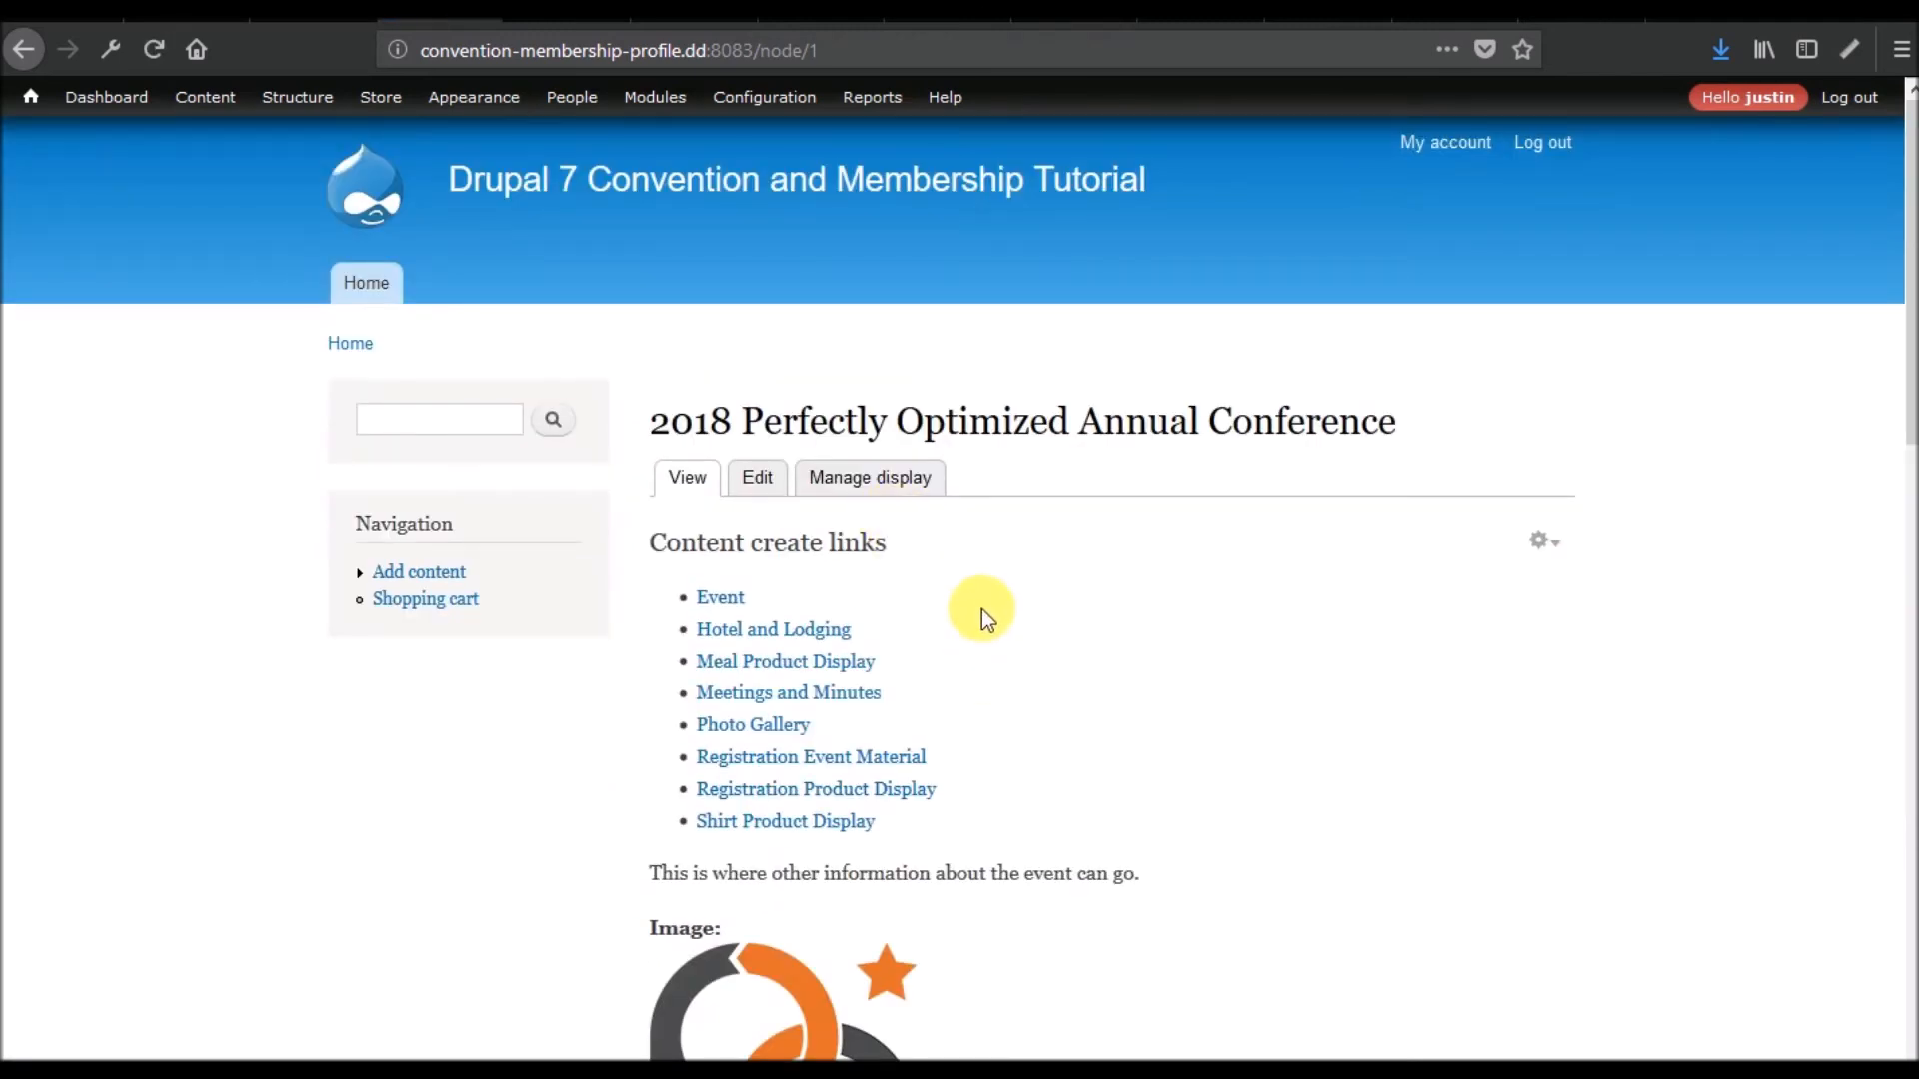
pyautogui.scroll(-5, 981, 610)
pyautogui.scroll(-10, 981, 609)
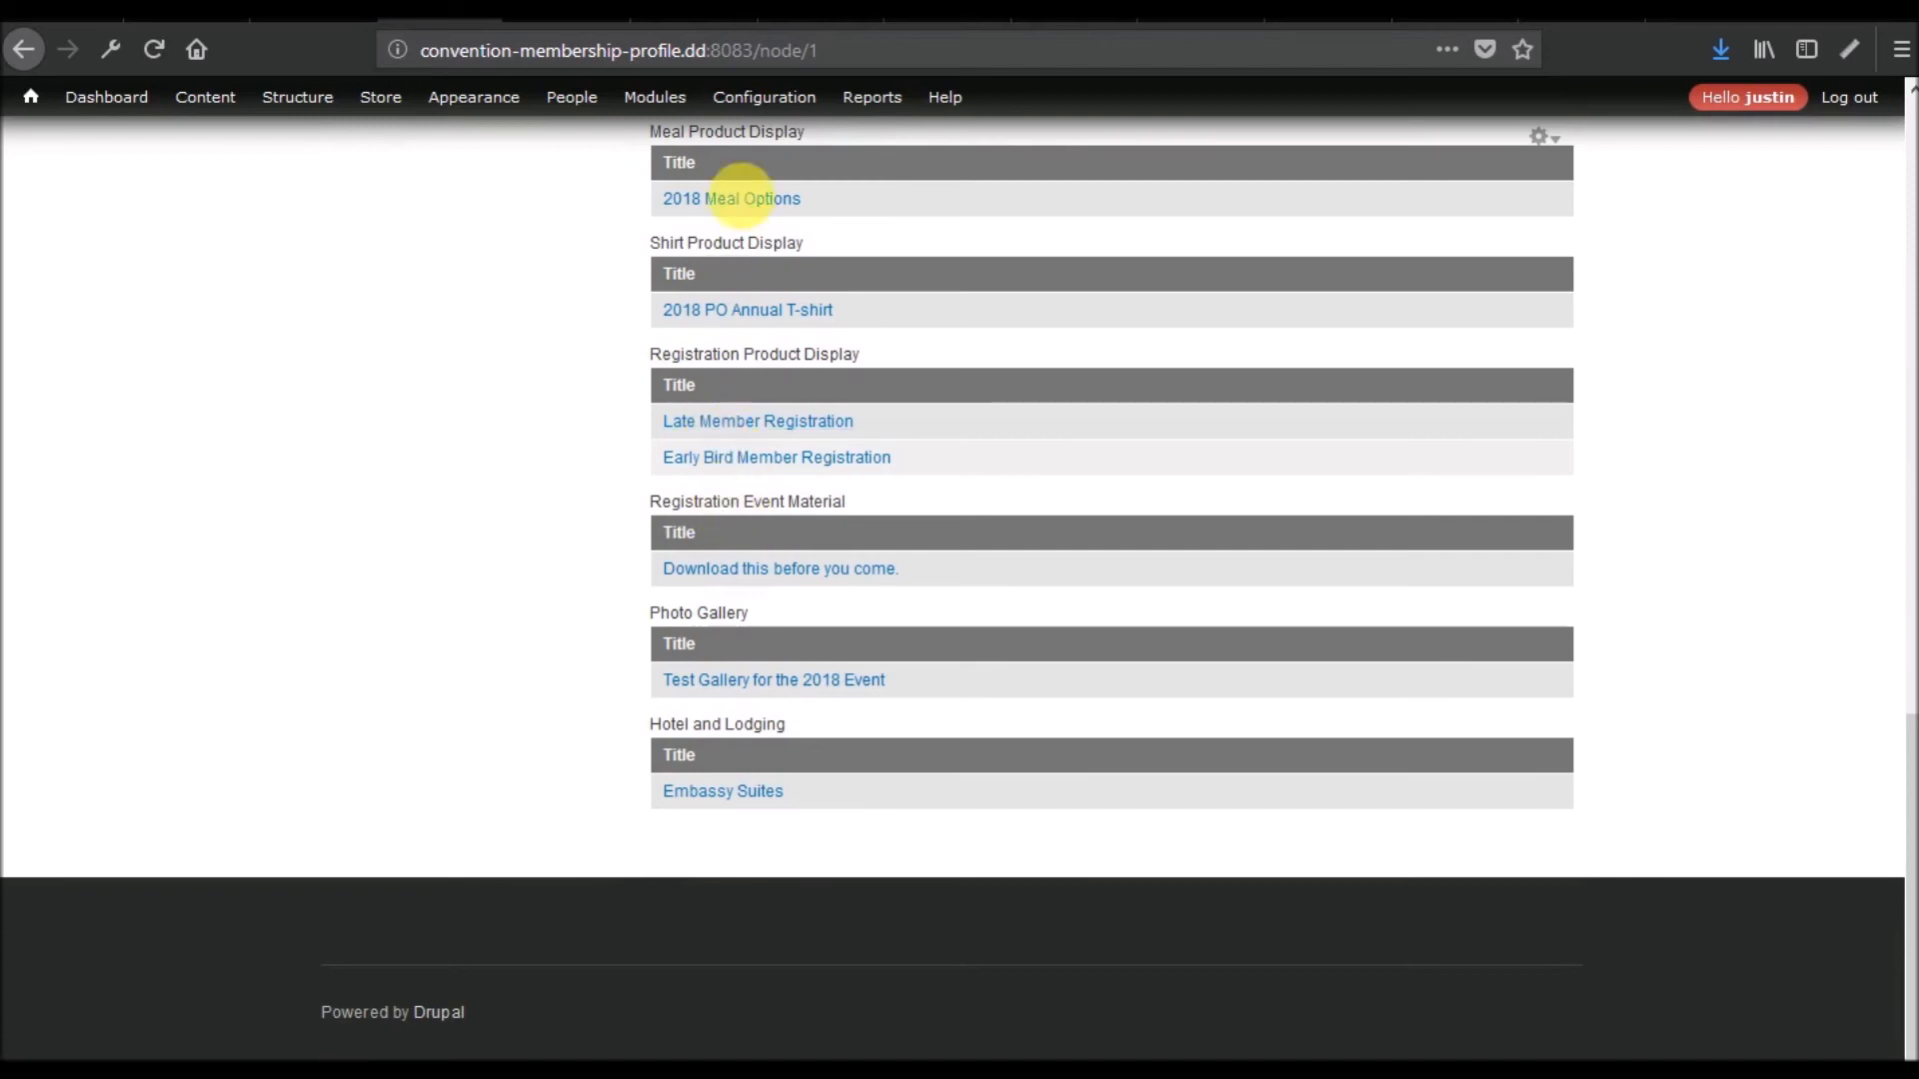
pyautogui.scroll(3, 531, 474)
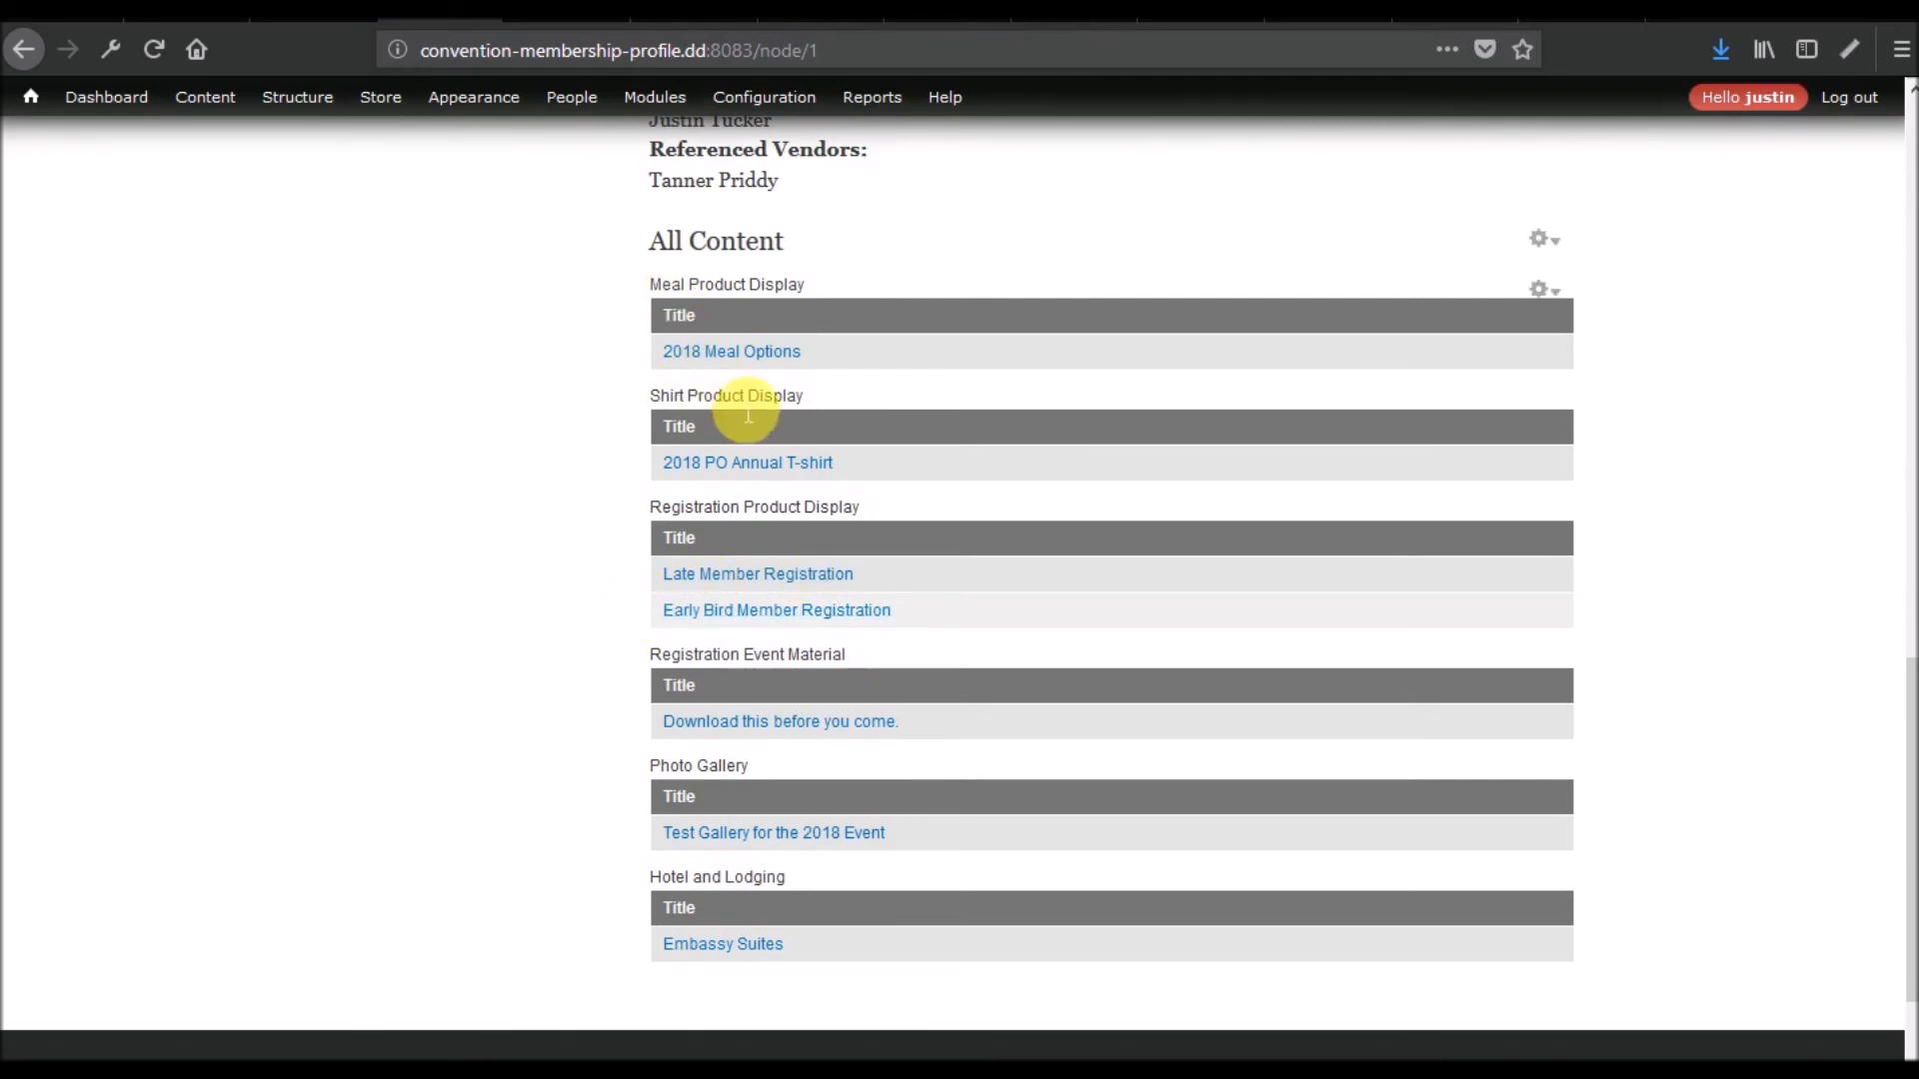
pyautogui.scroll(5, 577, 655)
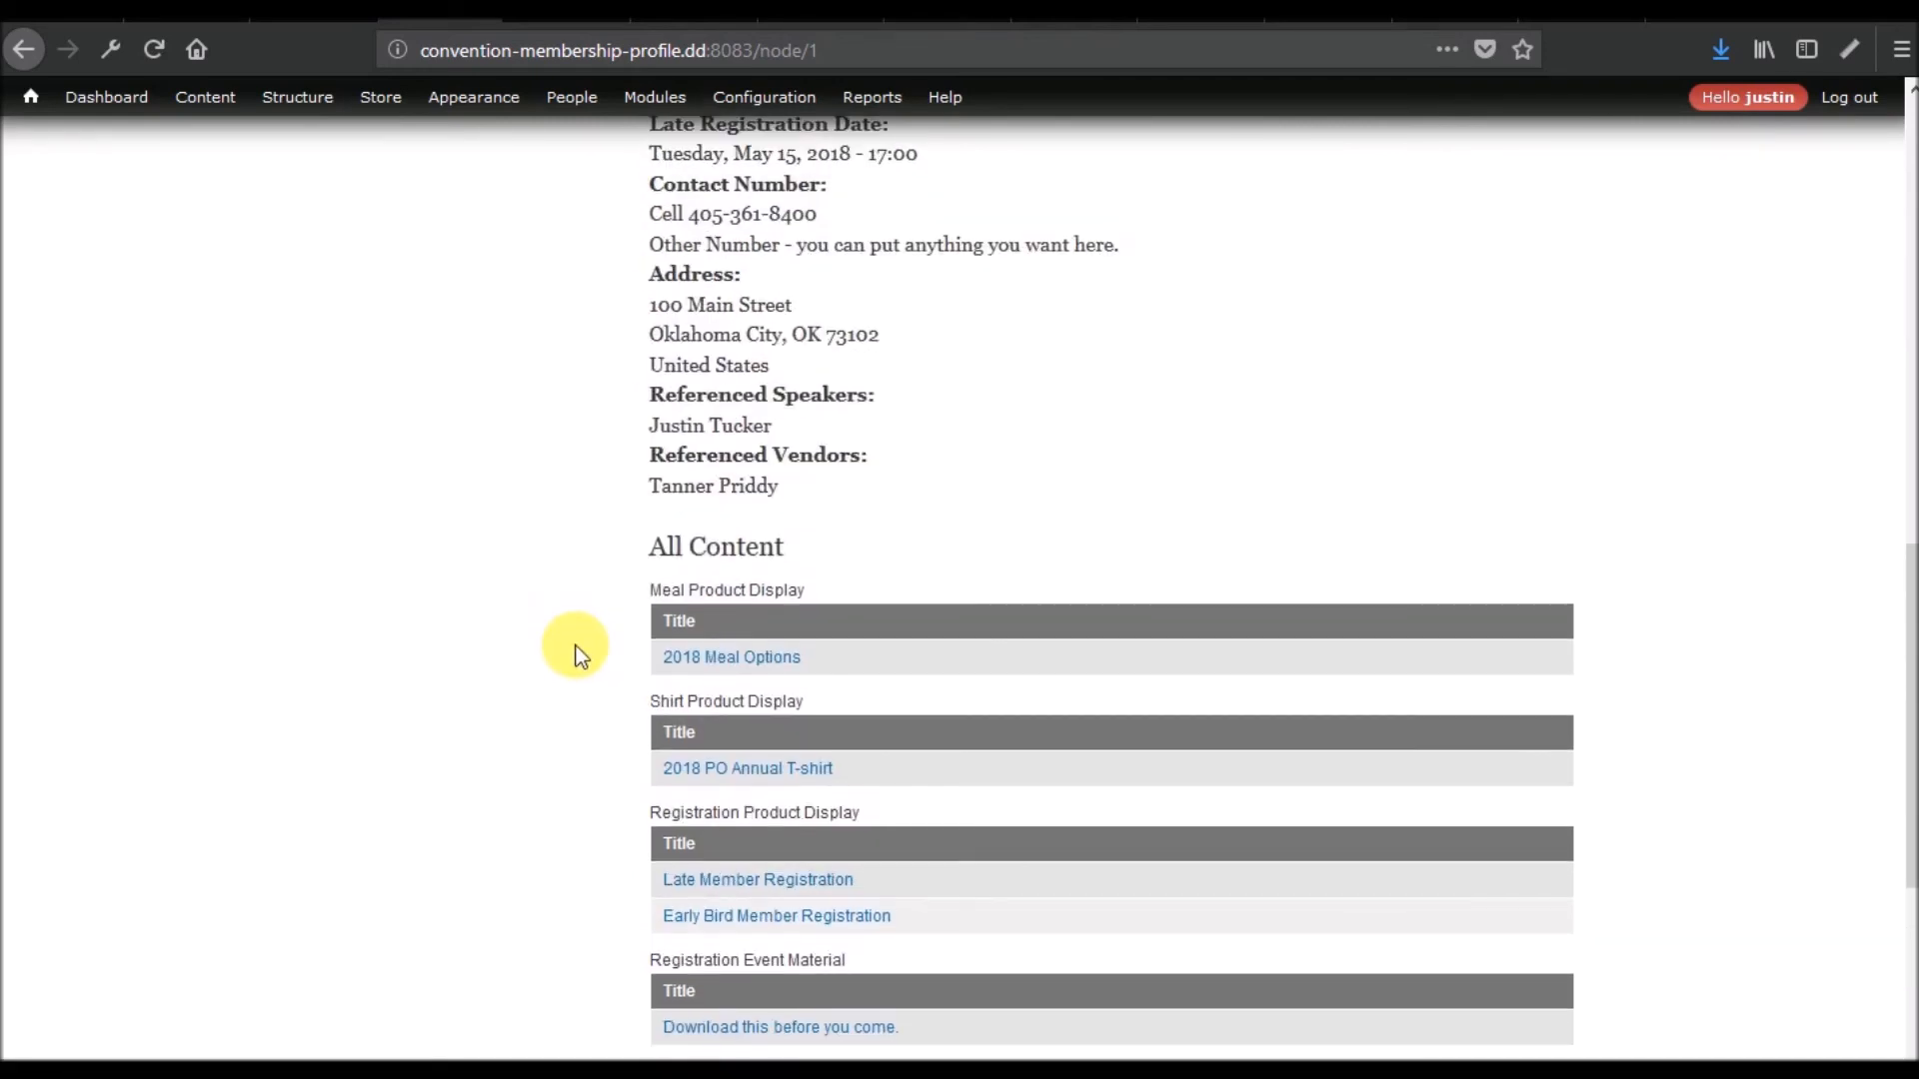
pyautogui.scroll(8, 575, 655)
pyautogui.scroll(-5, 576, 655)
pyautogui.scroll(6, 575, 656)
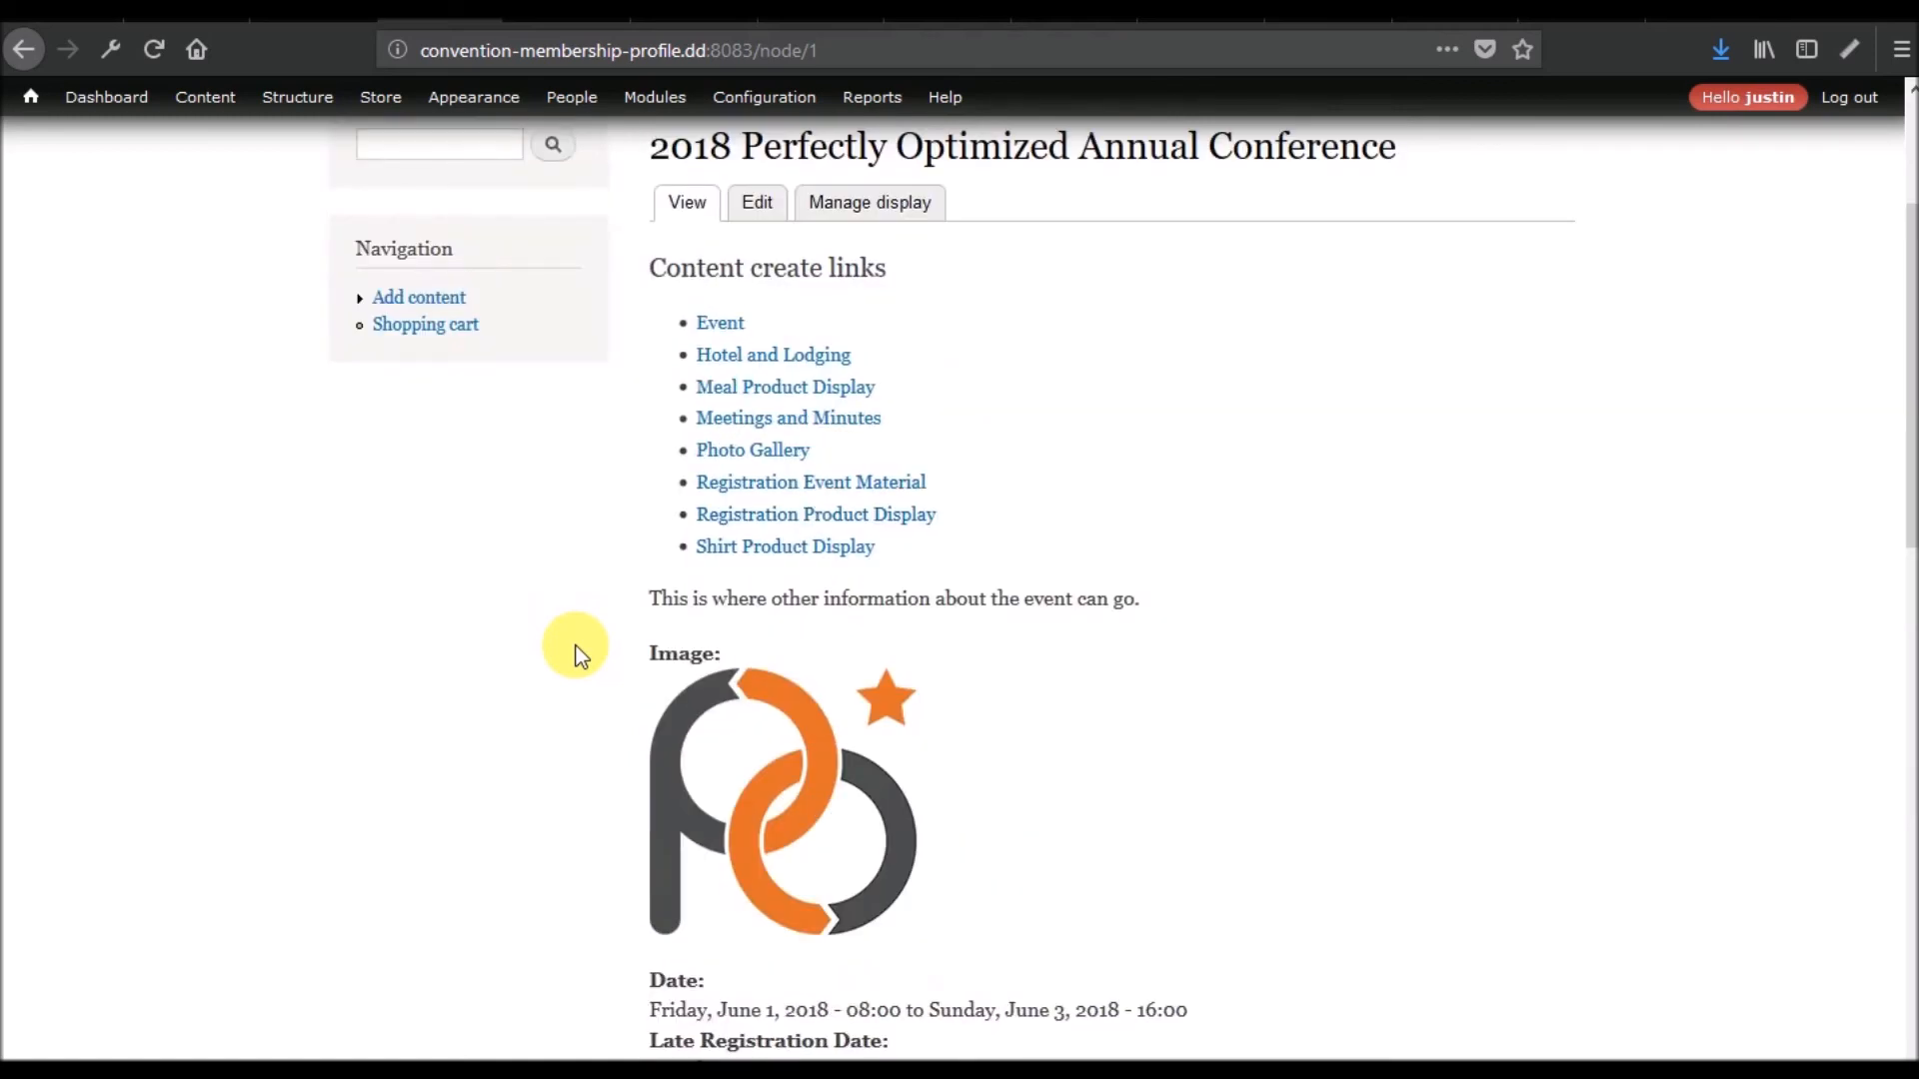
pyautogui.scroll(-15, 577, 654)
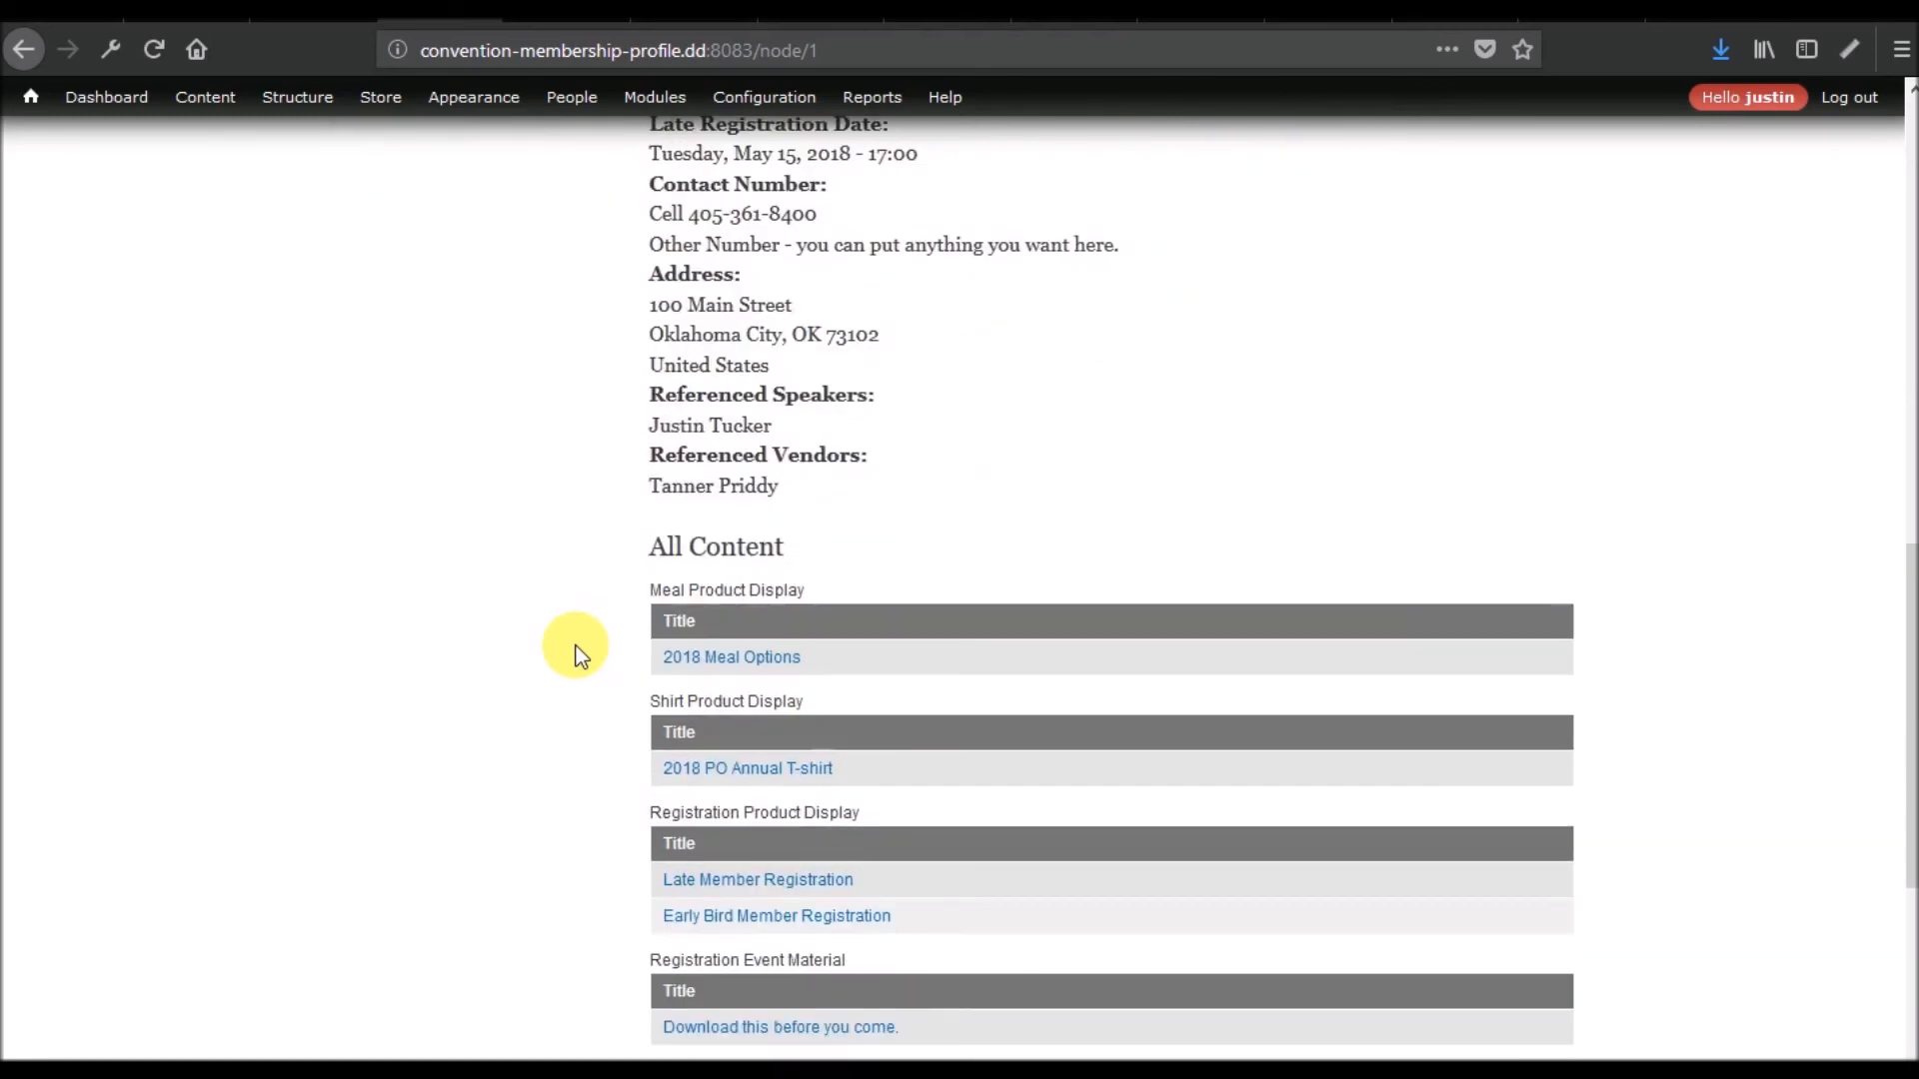
# Open 2018 Meal Options from the conference's All Content listing in a separate tab, view it, and return to the conference page
pyautogui.rightClick(741, 665)
pyautogui.click(799, 683)
pyautogui.click(528, 14)
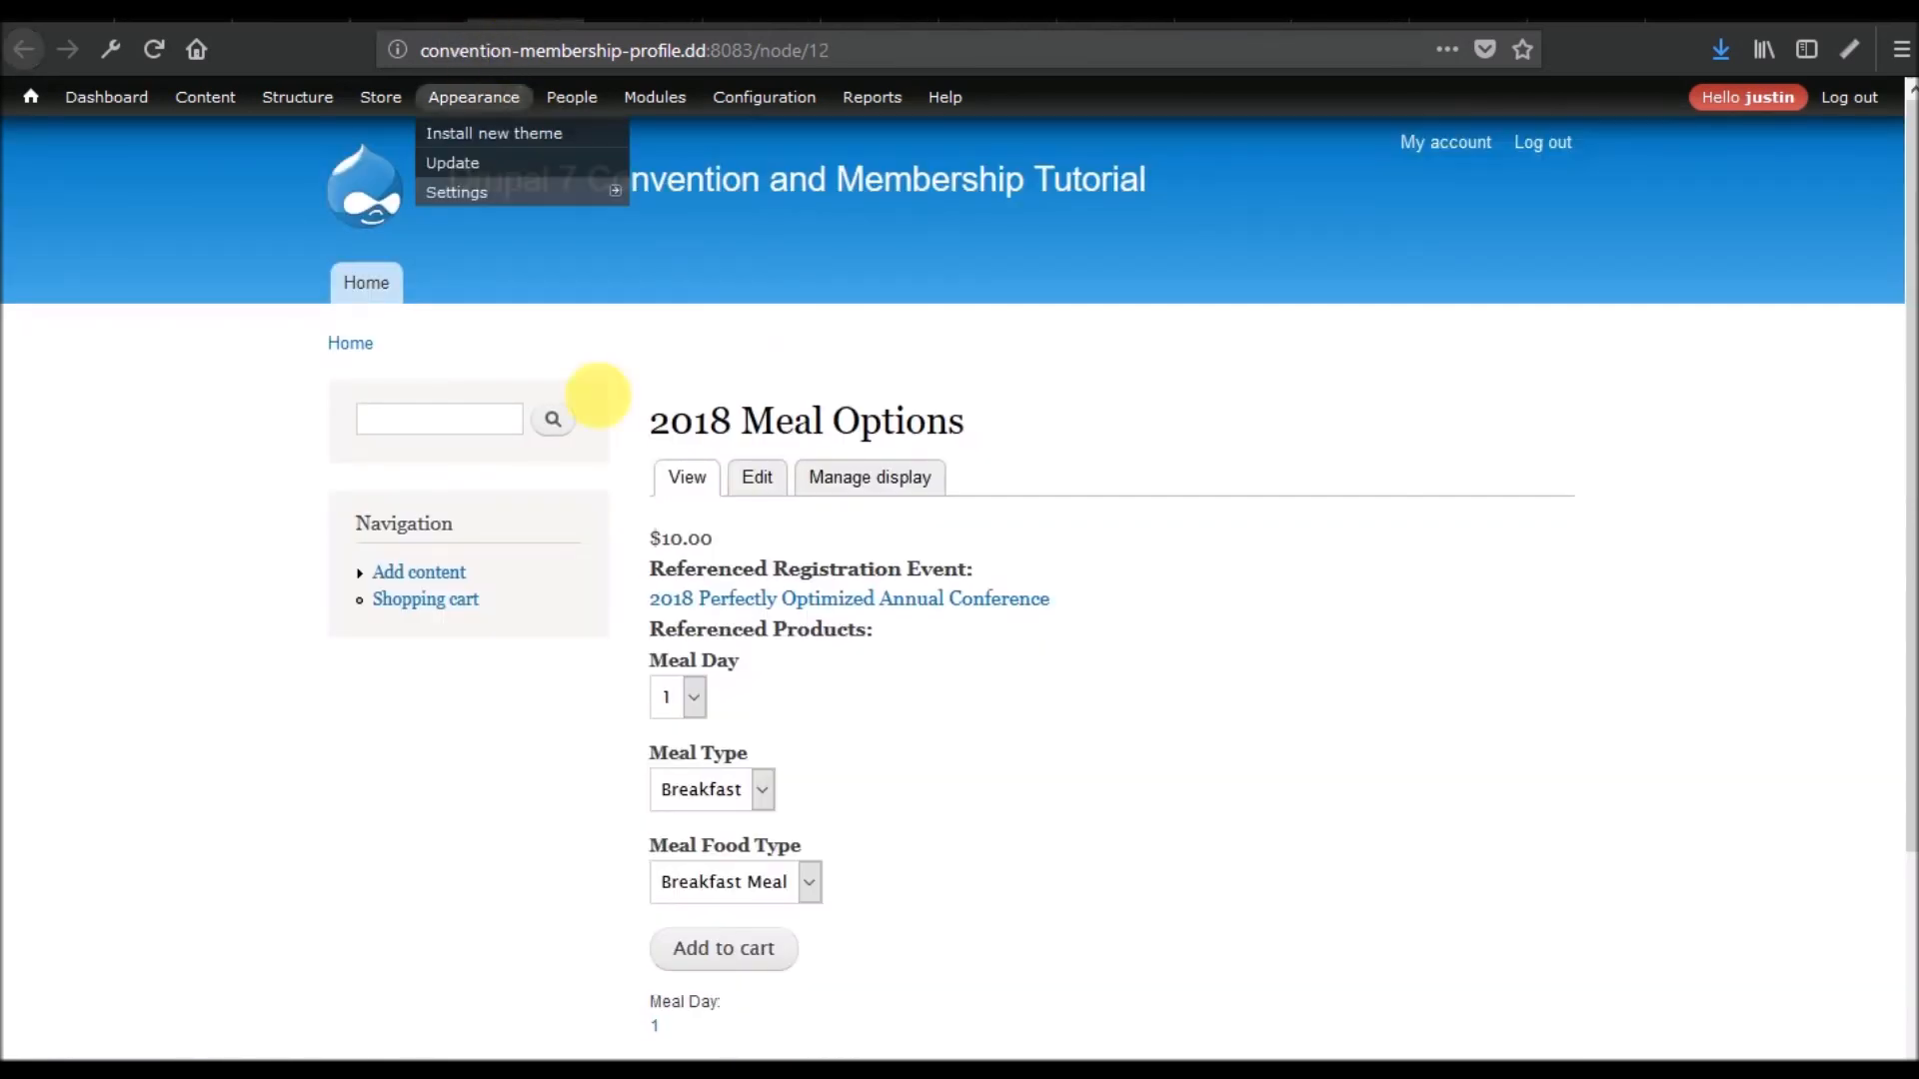
pyautogui.click(410, 14)
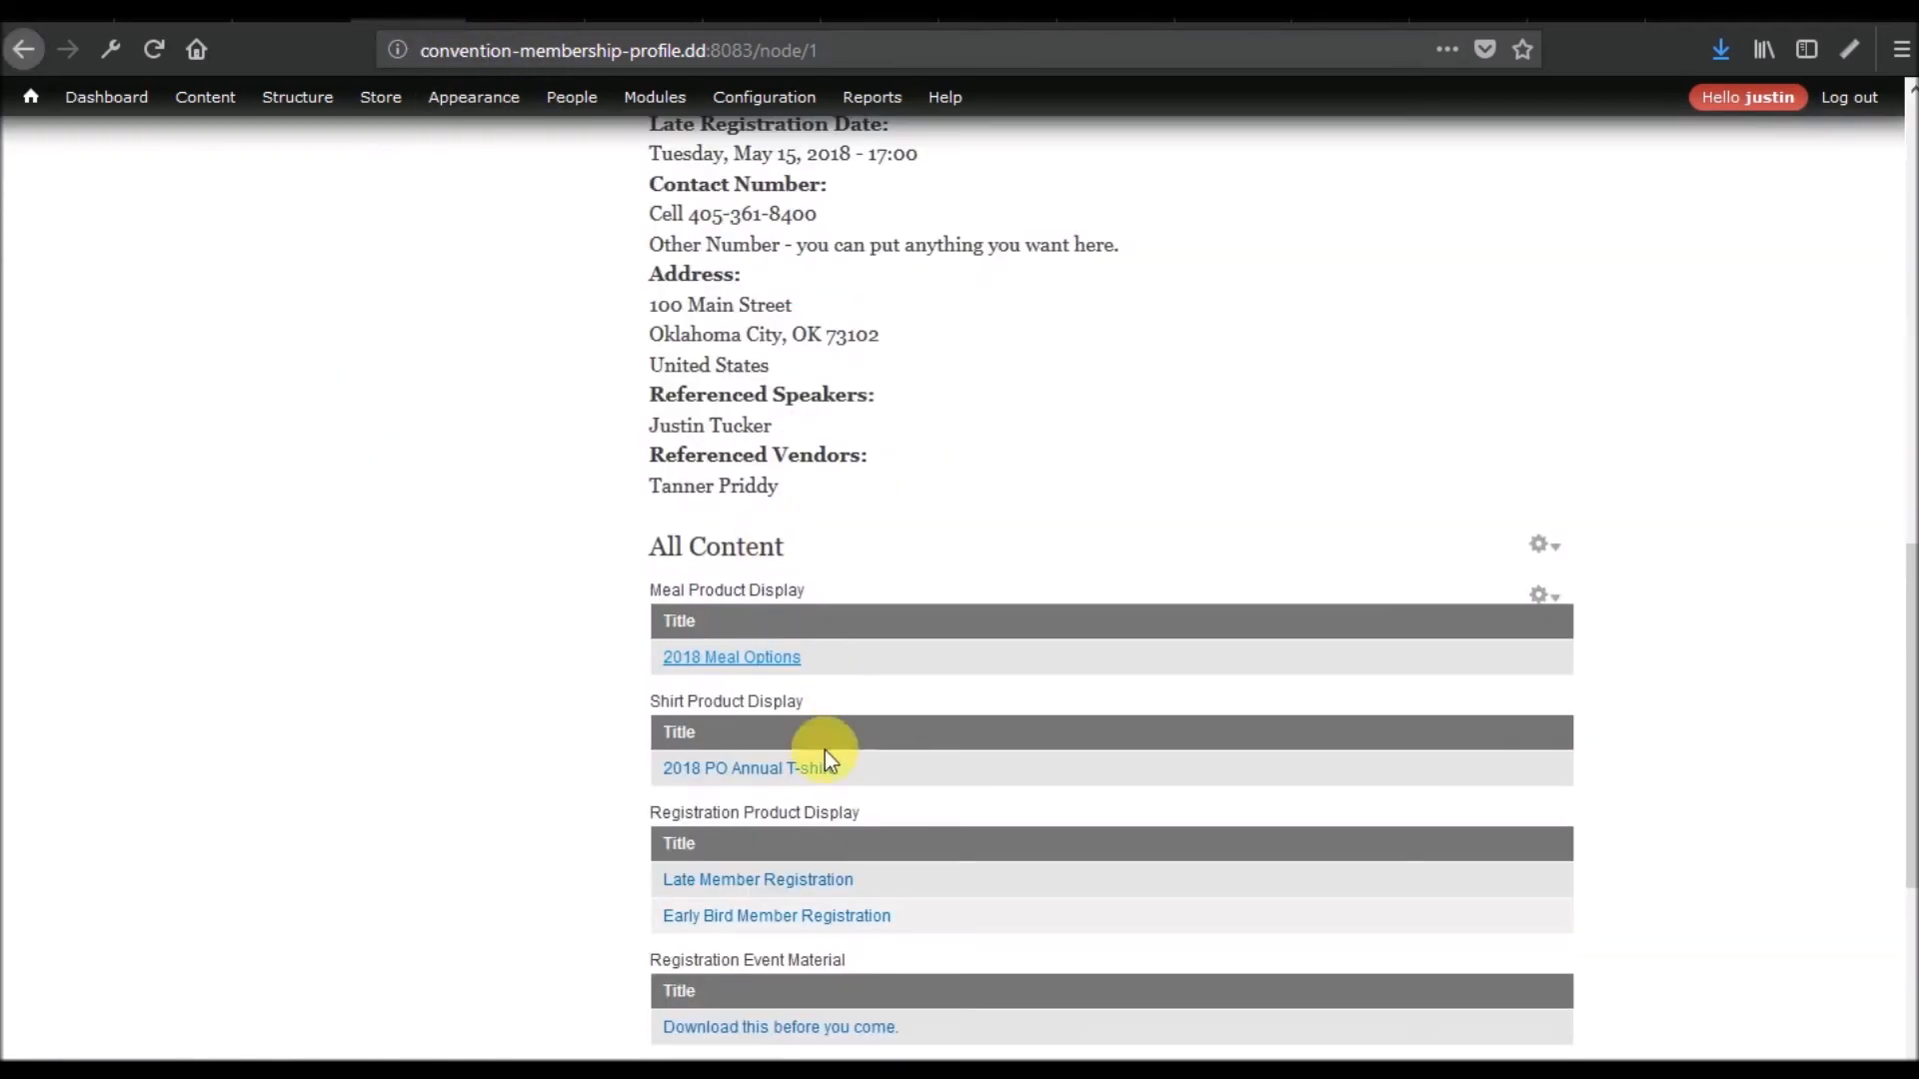
# Open Late Member Registration in a separate tab and examine its title, registration form fields and event reference
pyautogui.rightClick(726, 879)
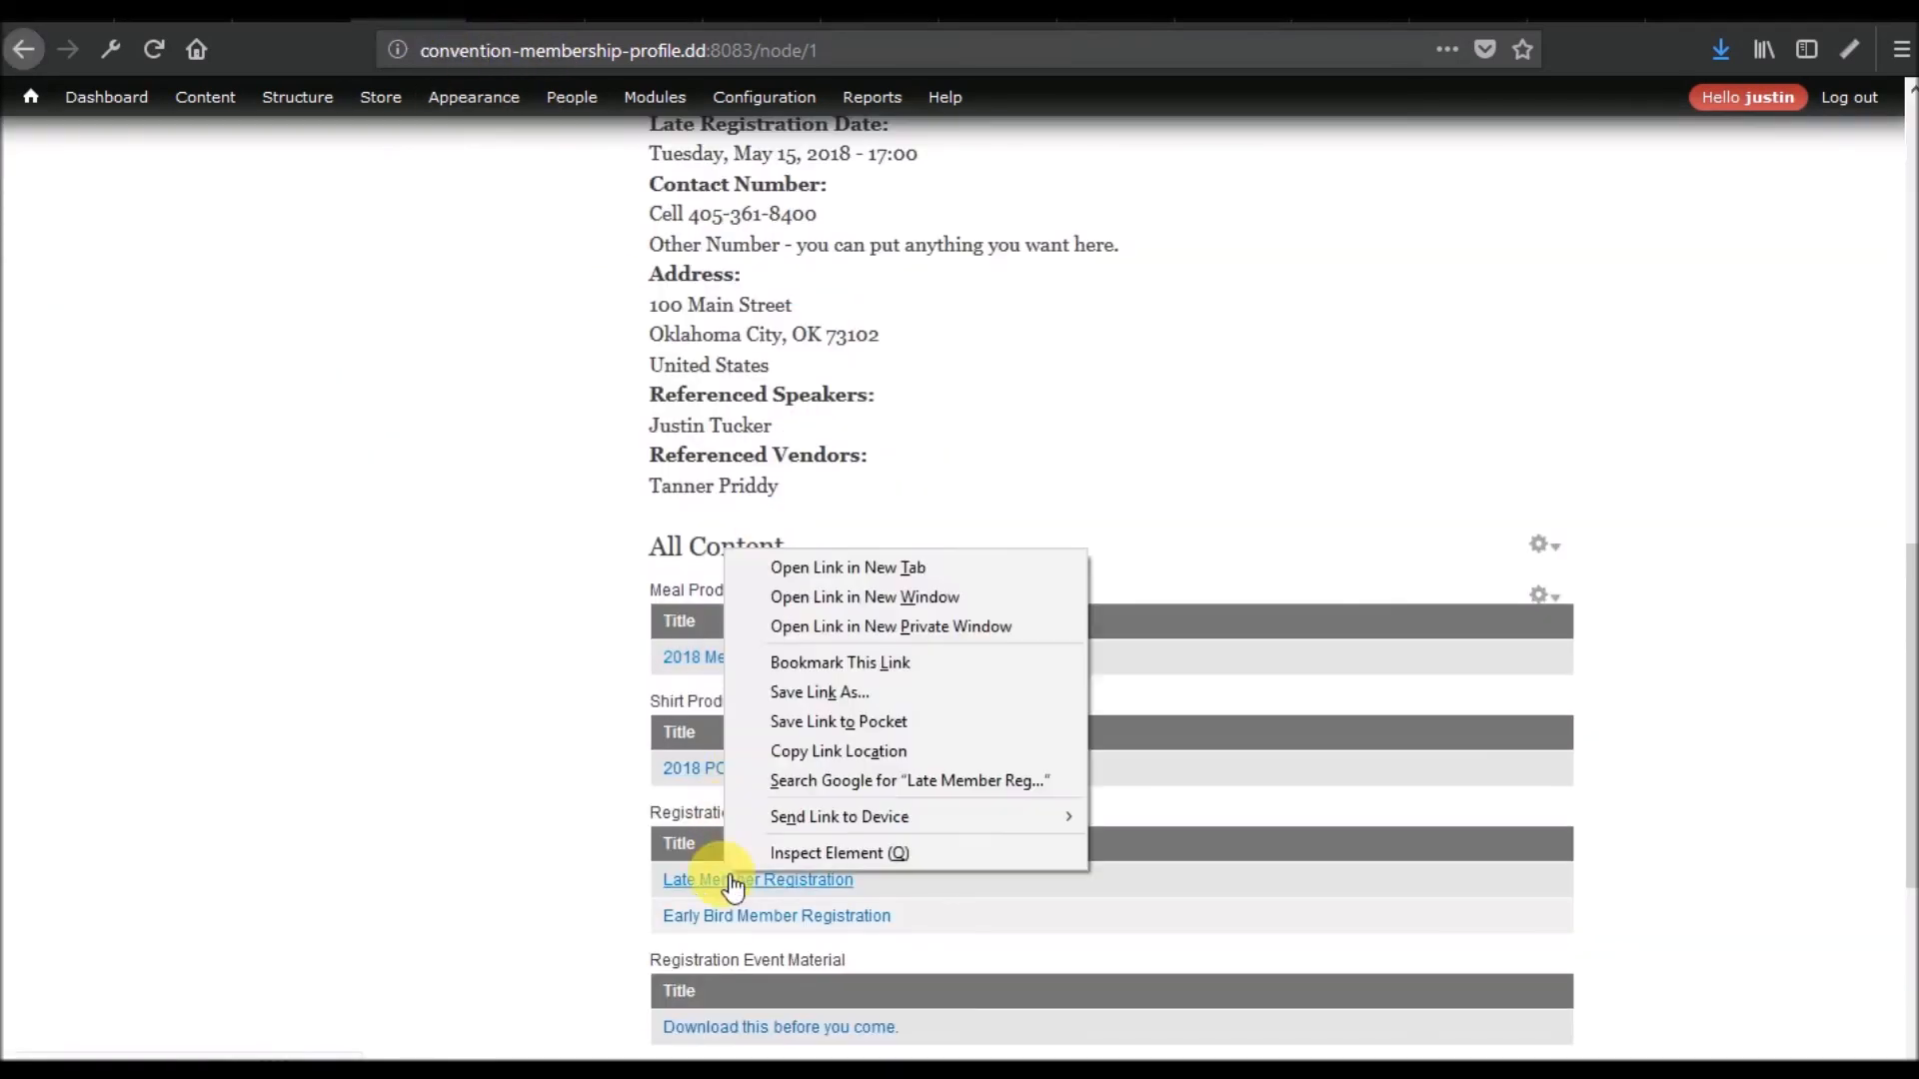
pyautogui.click(819, 567)
pyautogui.click(487, 14)
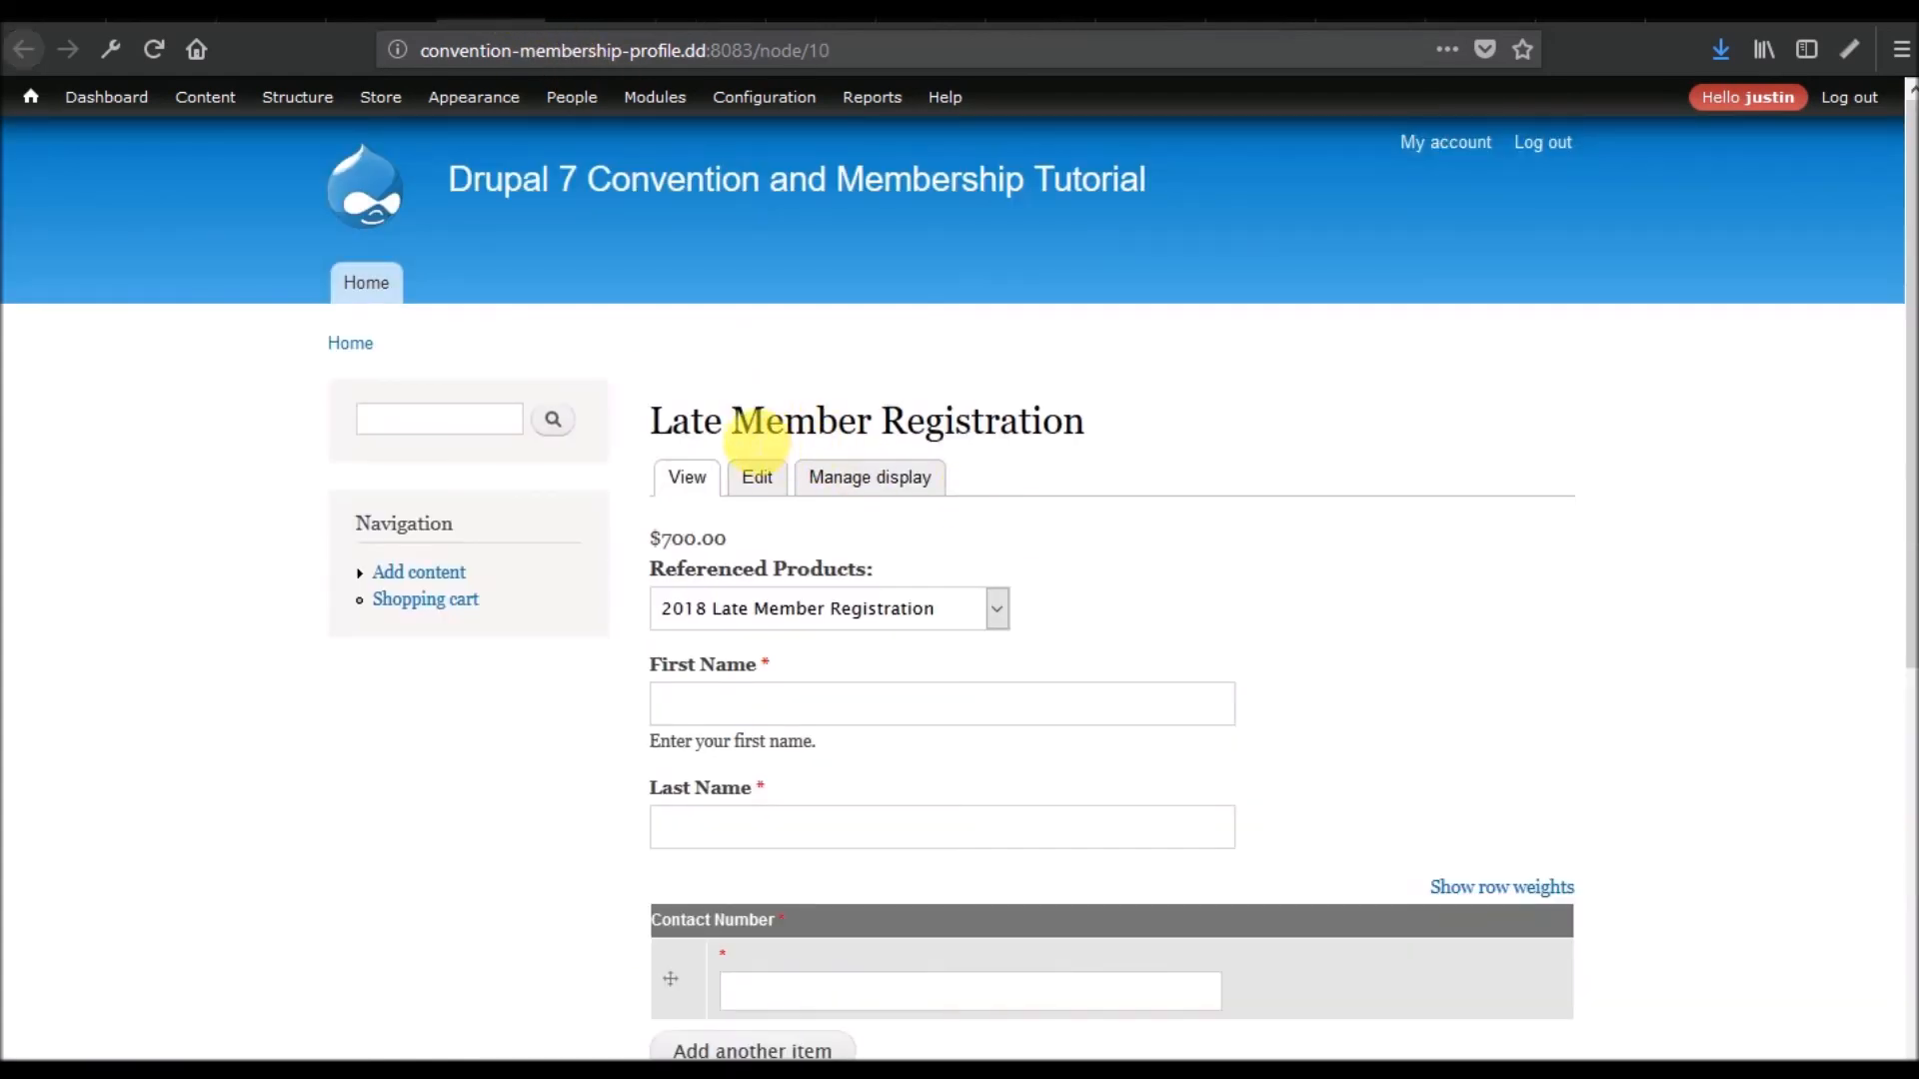
pyautogui.moveTo(735, 425); pyautogui.dragTo(1050, 429)
pyautogui.click(1070, 429)
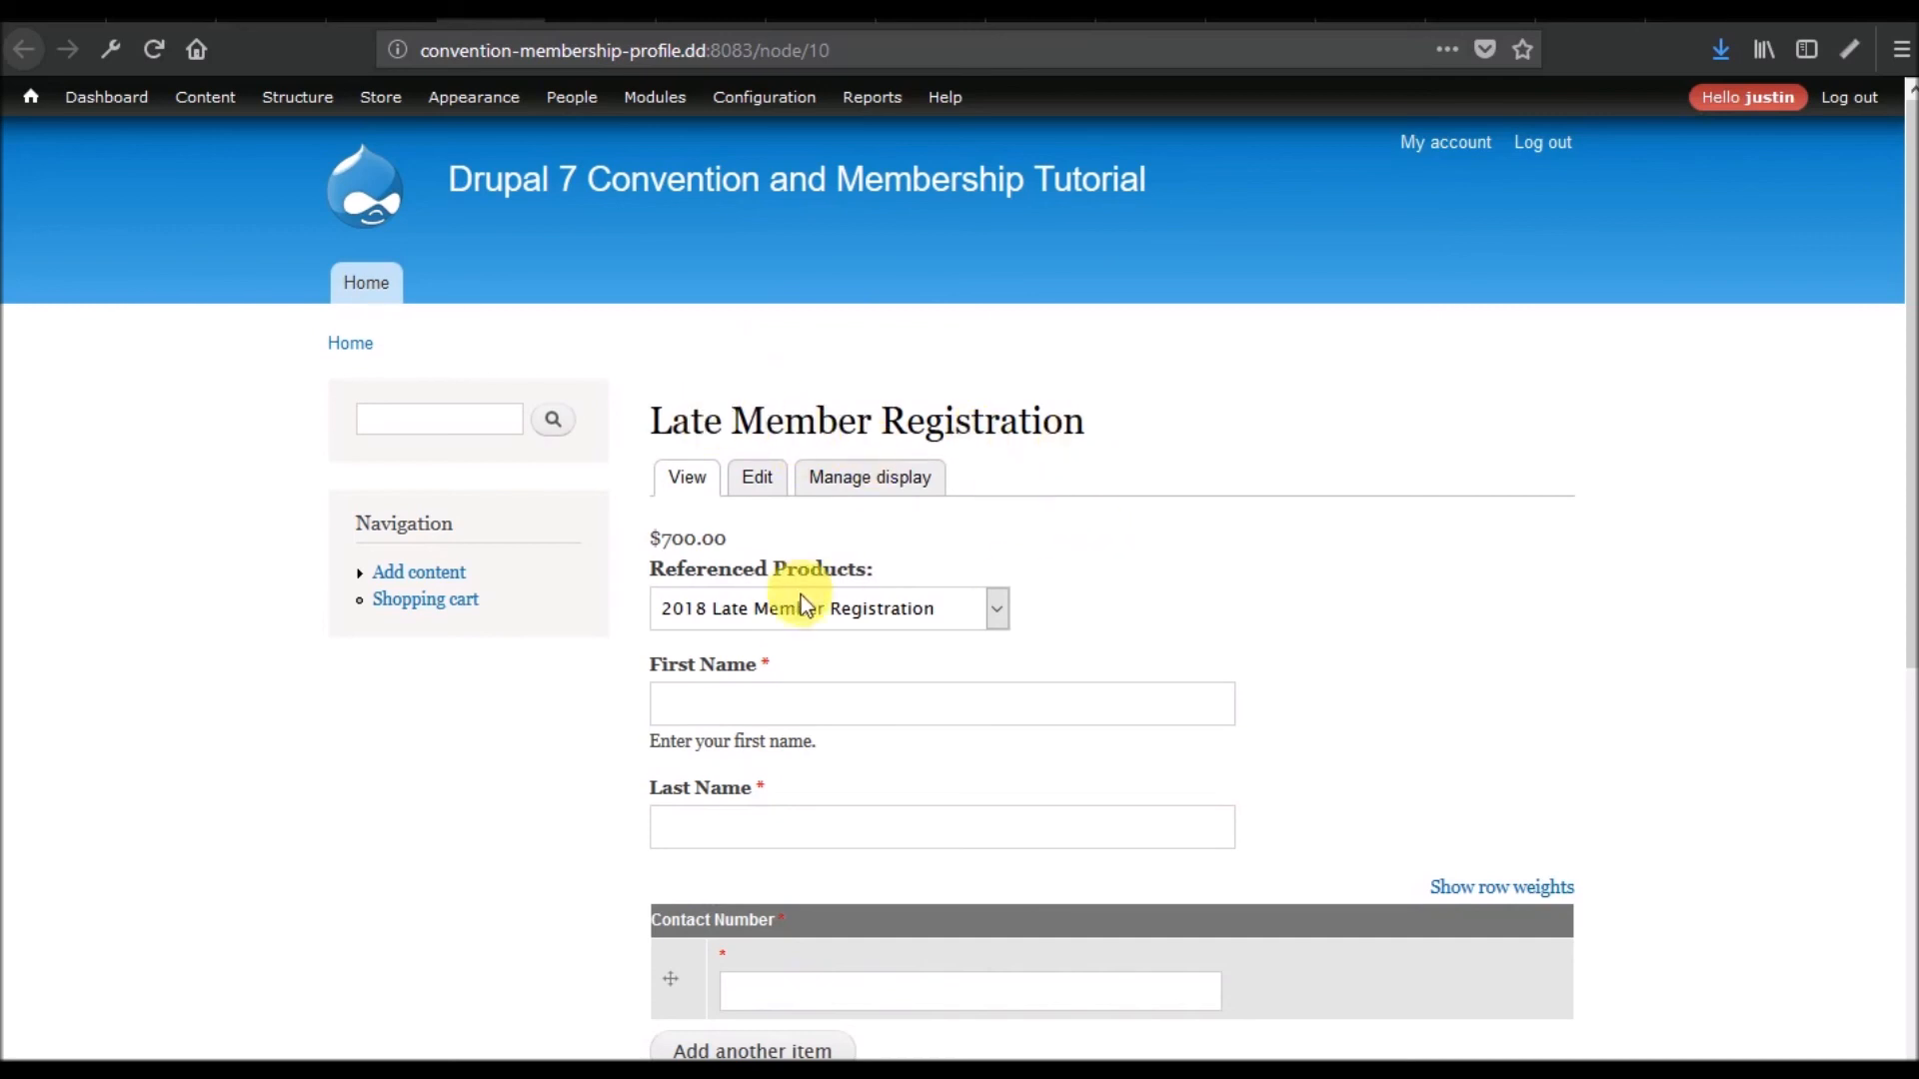
pyautogui.scroll(-3, 800, 596)
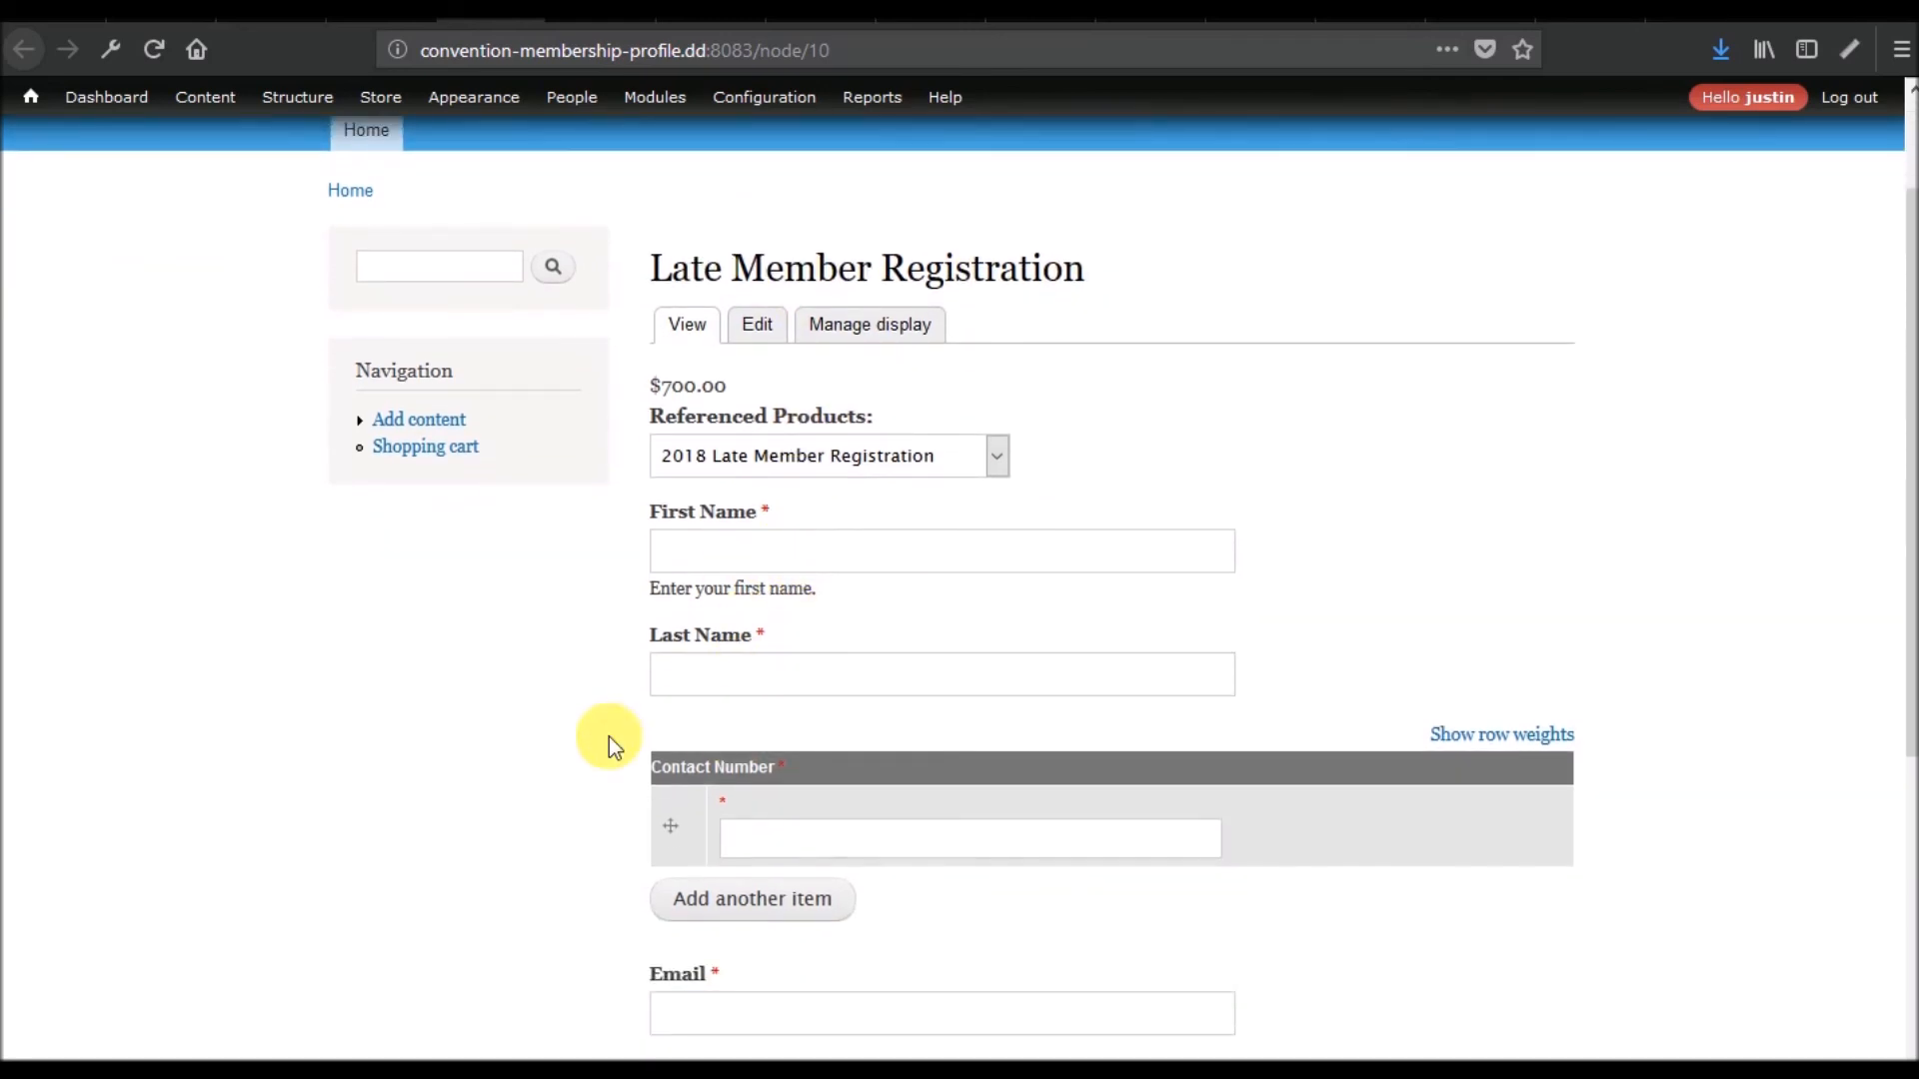
pyautogui.scroll(-5, 609, 735)
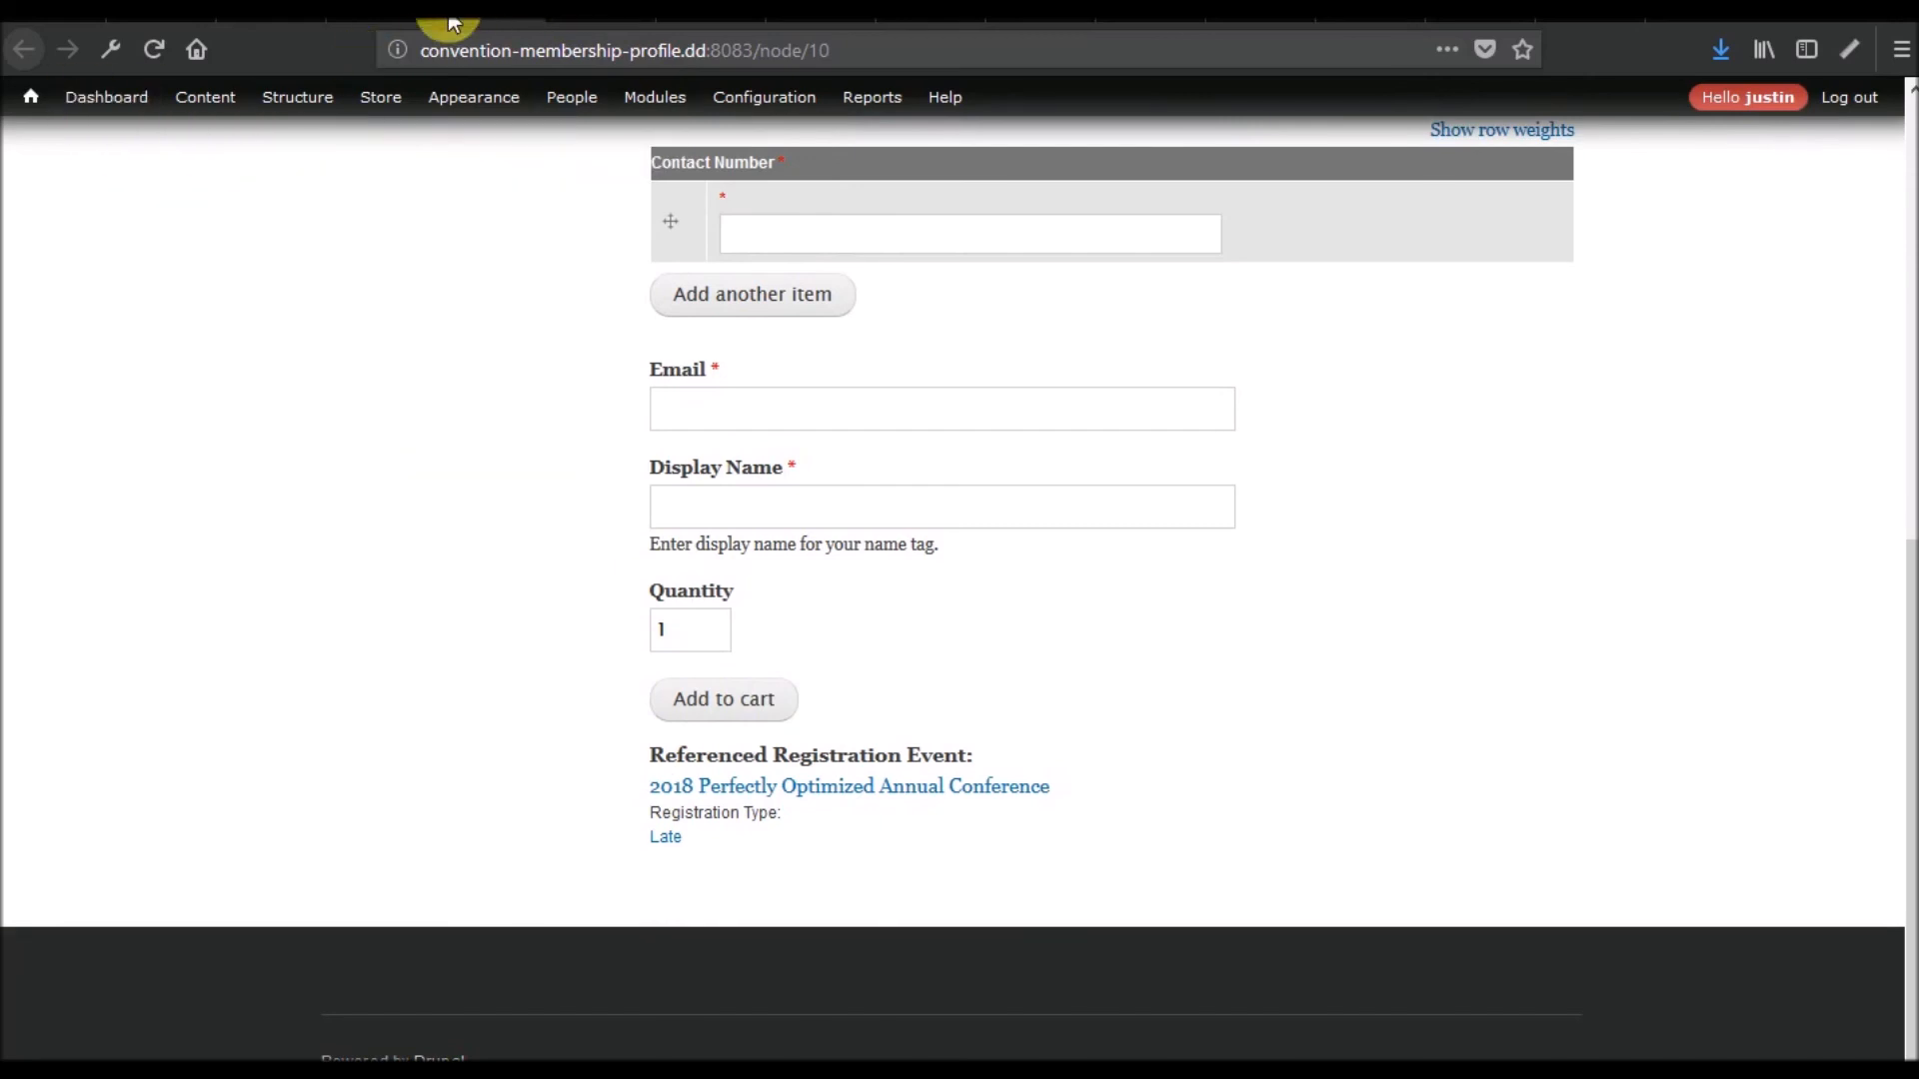
# Follow the event reference from Late Member Registration to the conference page and review its details and content listings again
pyautogui.click(868, 789)
pyautogui.scroll(-15, 525, 795)
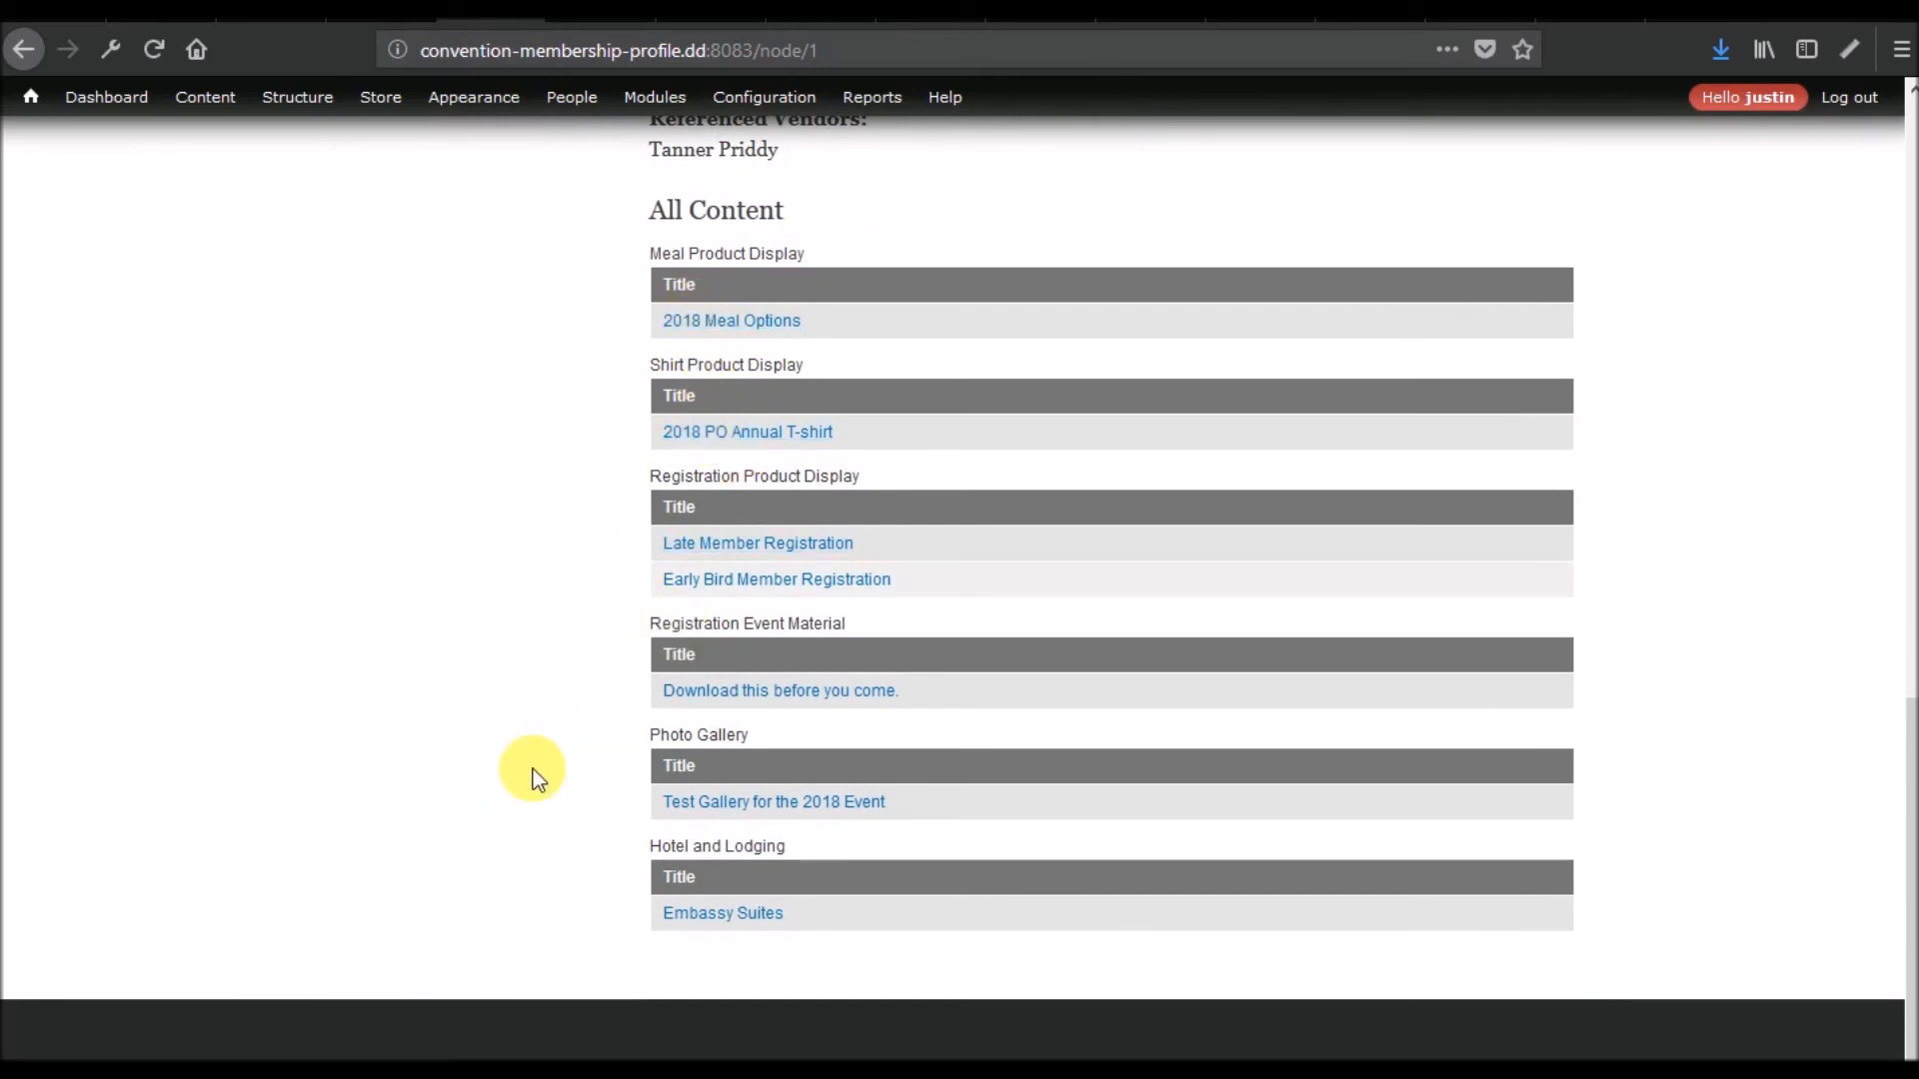
pyautogui.scroll(15, 533, 778)
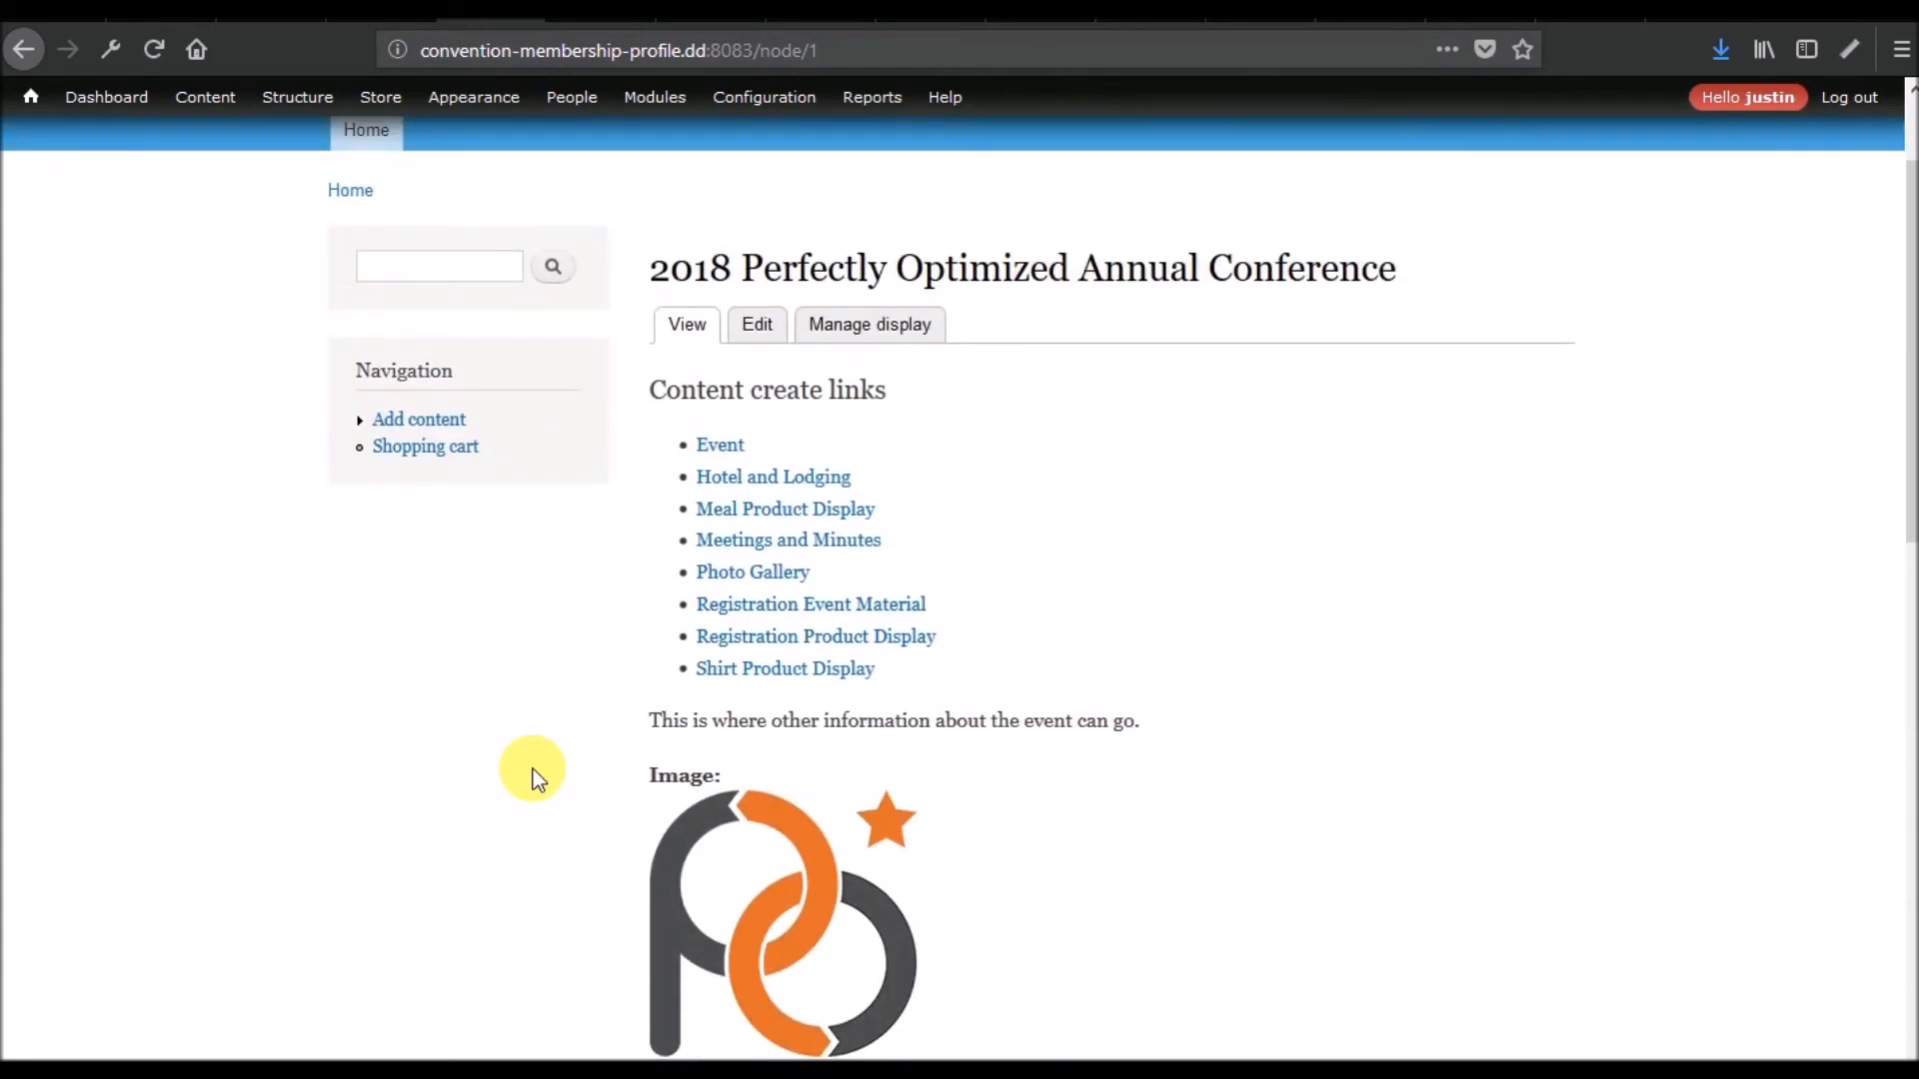
pyautogui.scroll(-15, 533, 778)
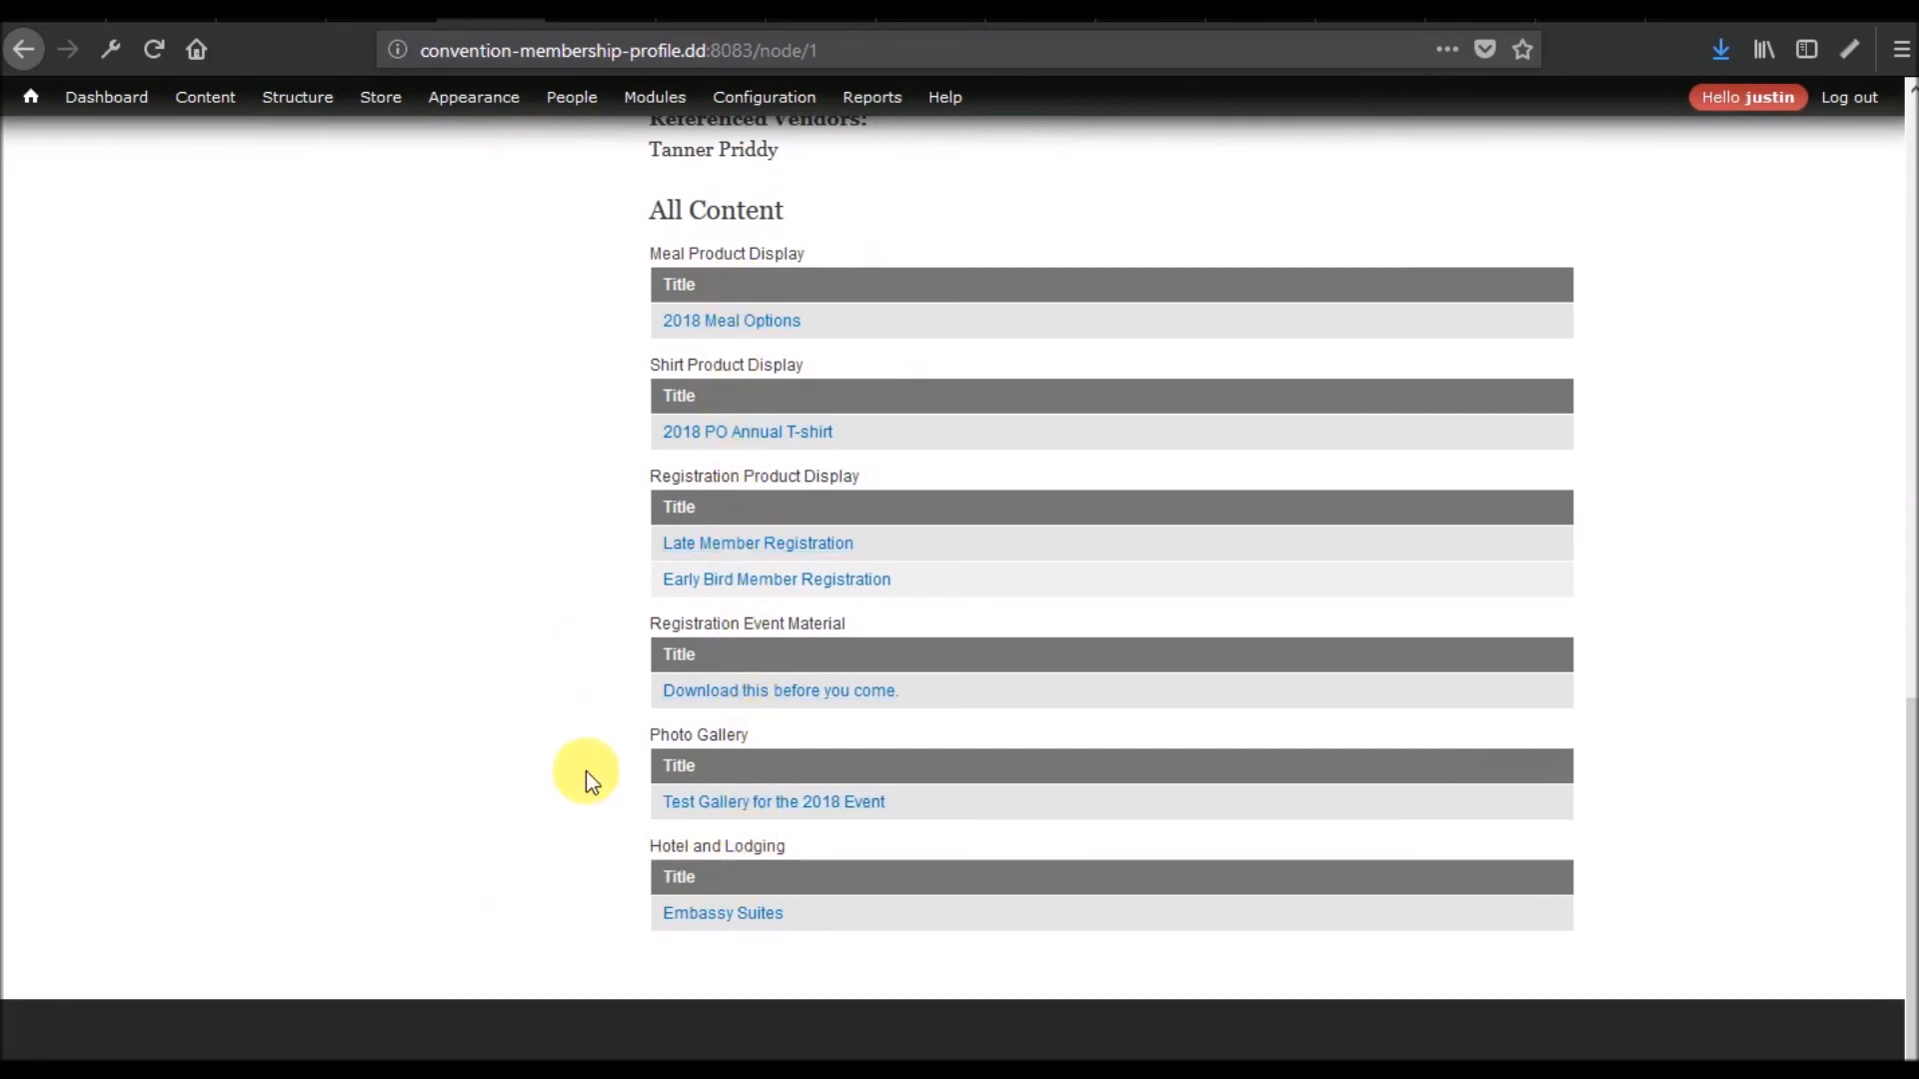
pyautogui.scroll(12, 585, 770)
pyautogui.scroll(-8, 586, 770)
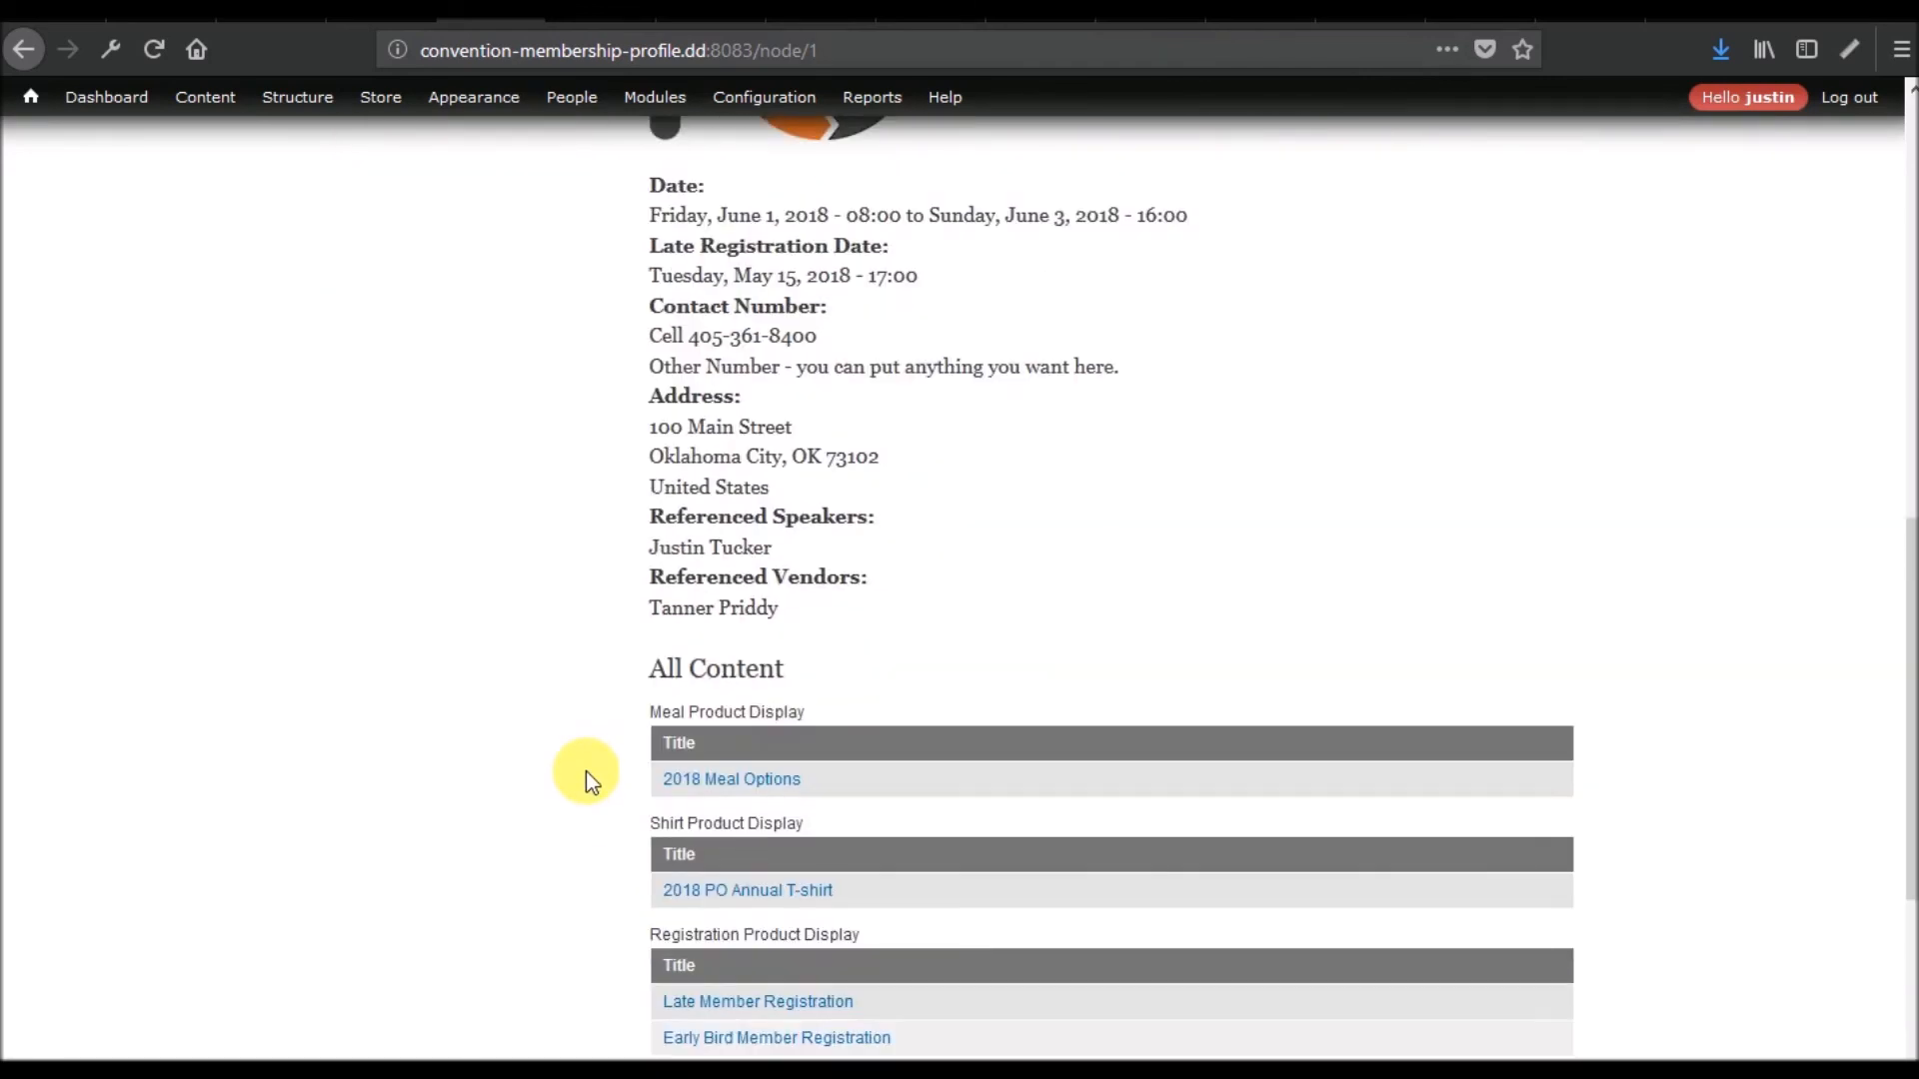